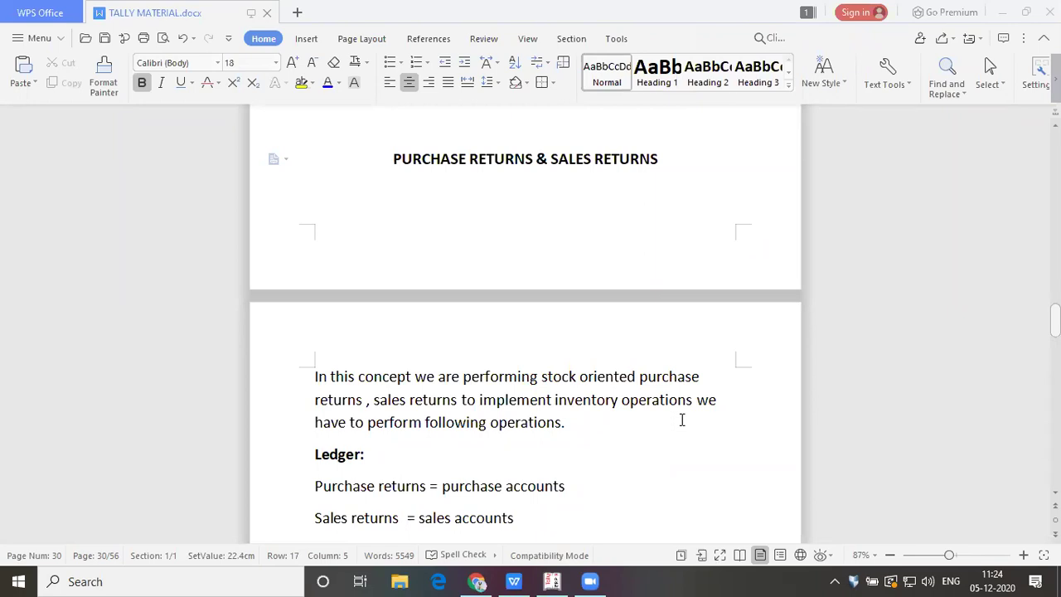
# Step: Read the notes on purchase and sales returns, covering the required ledgers and the debit and credit note vouchers
pyautogui.click(375, 158)
pyautogui.click(460, 236)
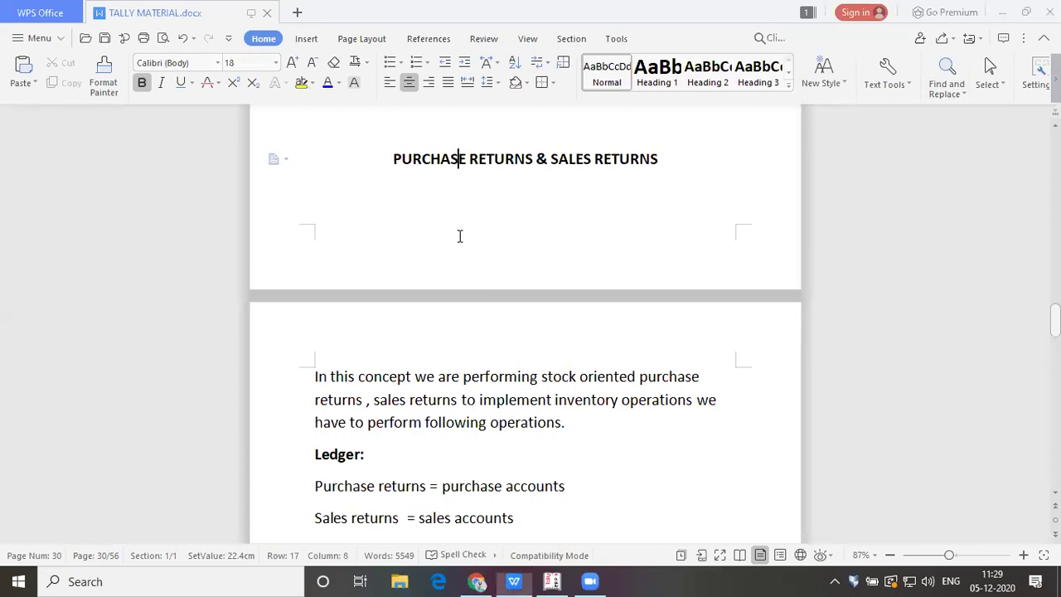
pyautogui.press('Down')
pyautogui.press('Down')
pyautogui.press('Down')
pyautogui.press('Down')
pyautogui.press('Down')
pyautogui.press('Down')
pyautogui.press('Down')
pyautogui.press('Down')
pyautogui.press('Down')
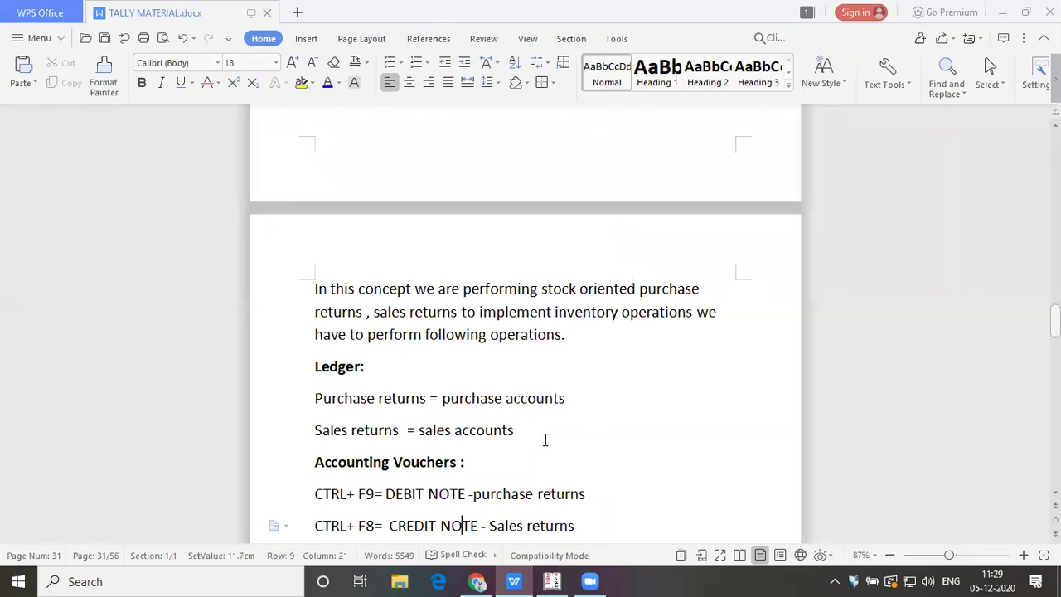
pyautogui.press('Down')
pyautogui.press('Down')
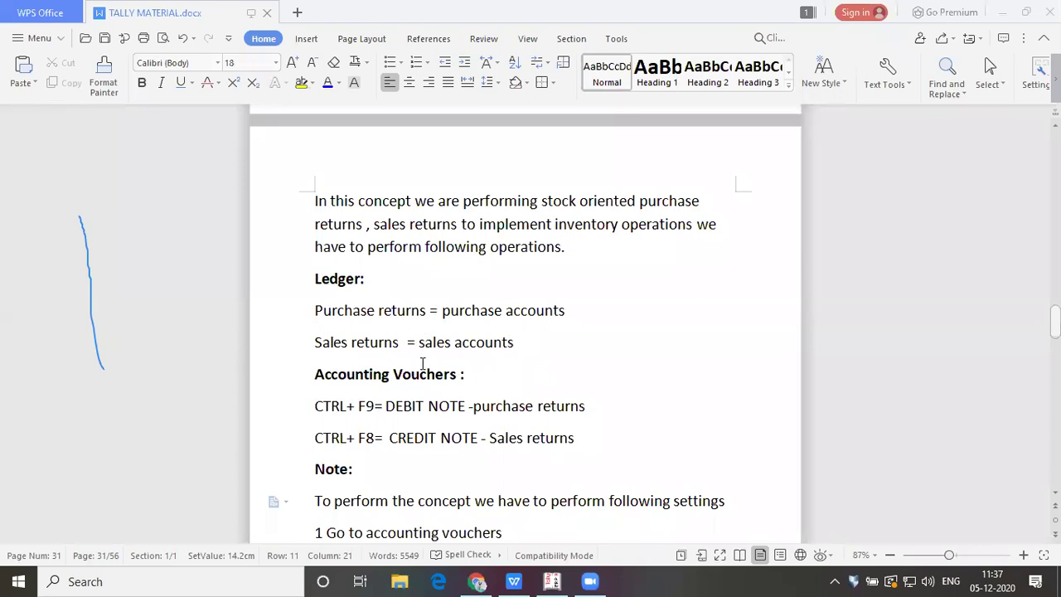
# Step: Read the notes on the settings required for debit and credit notes and their invoice modes, down to Problem 1
pyautogui.click(623, 406)
pyautogui.press('Down')
pyautogui.press('Down')
pyautogui.press('Down')
pyautogui.press('Down')
pyautogui.press('Down')
pyautogui.press('Down')
pyautogui.press('Down')
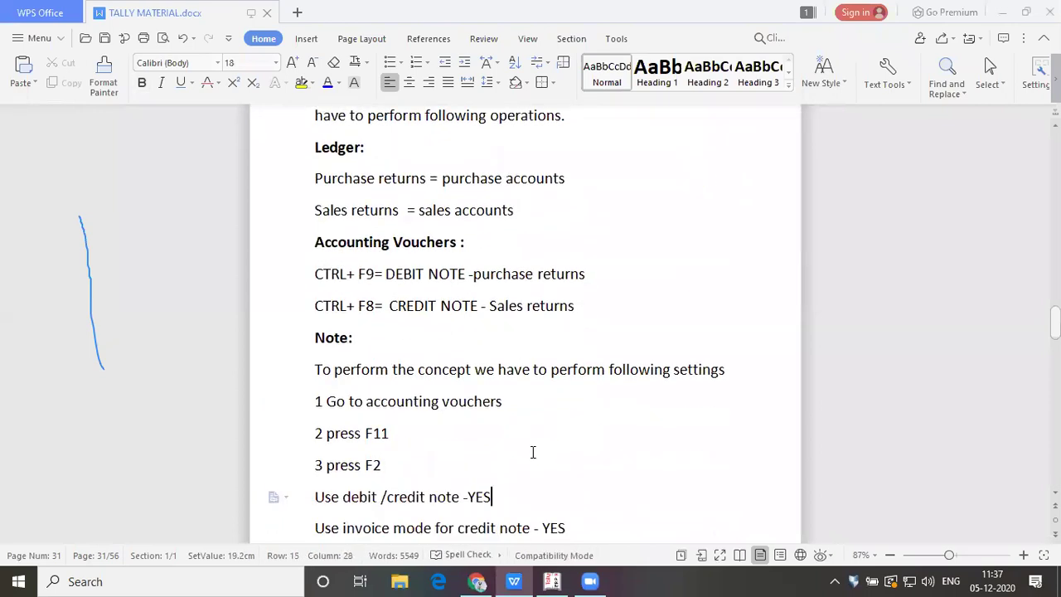
pyautogui.press('Down')
pyautogui.press('Down')
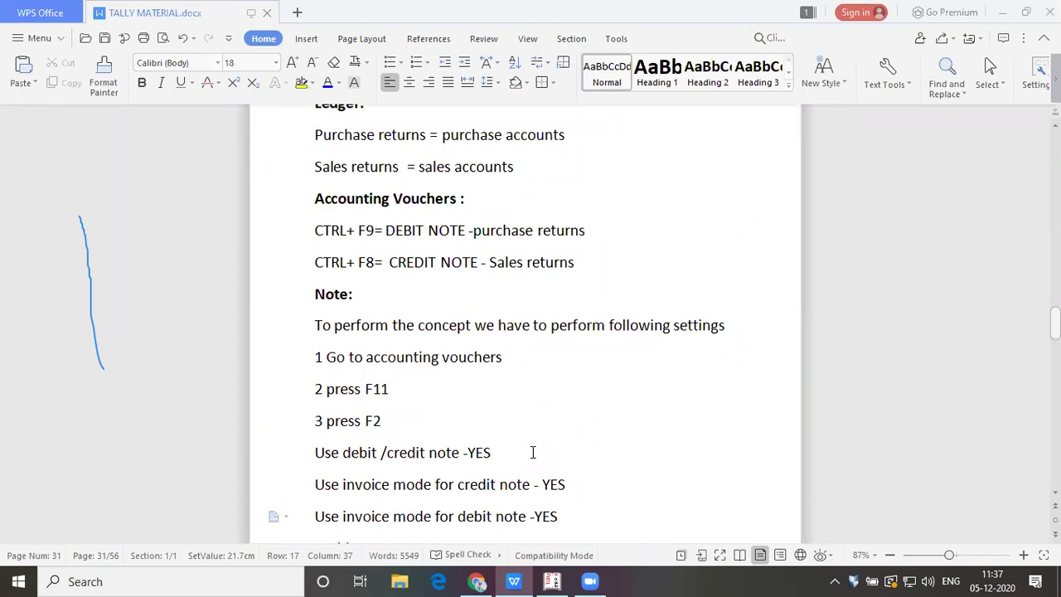
pyautogui.press('Down')
pyautogui.press('Down')
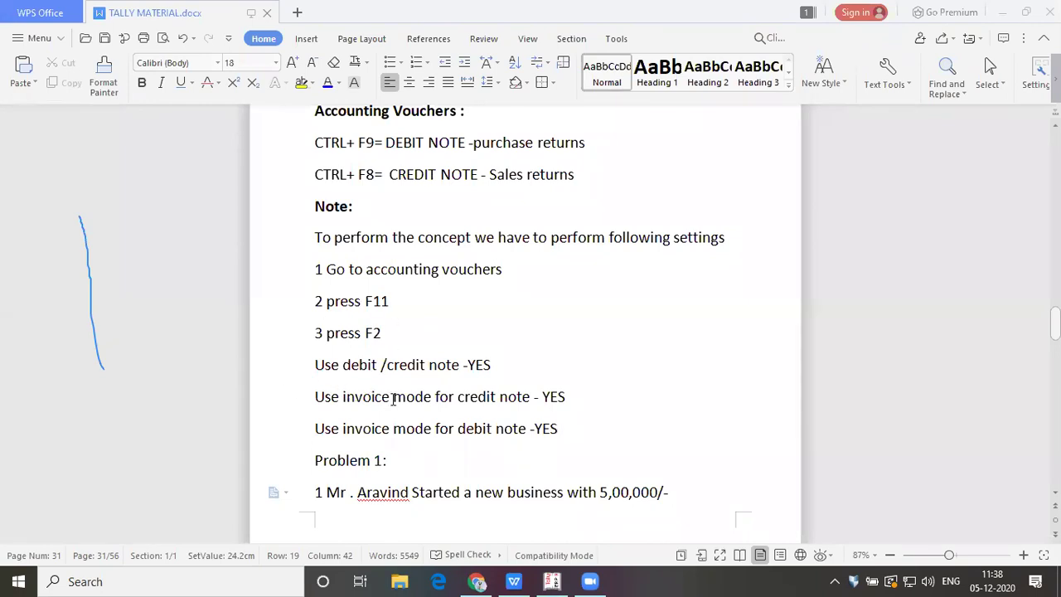
pyautogui.click(545, 365)
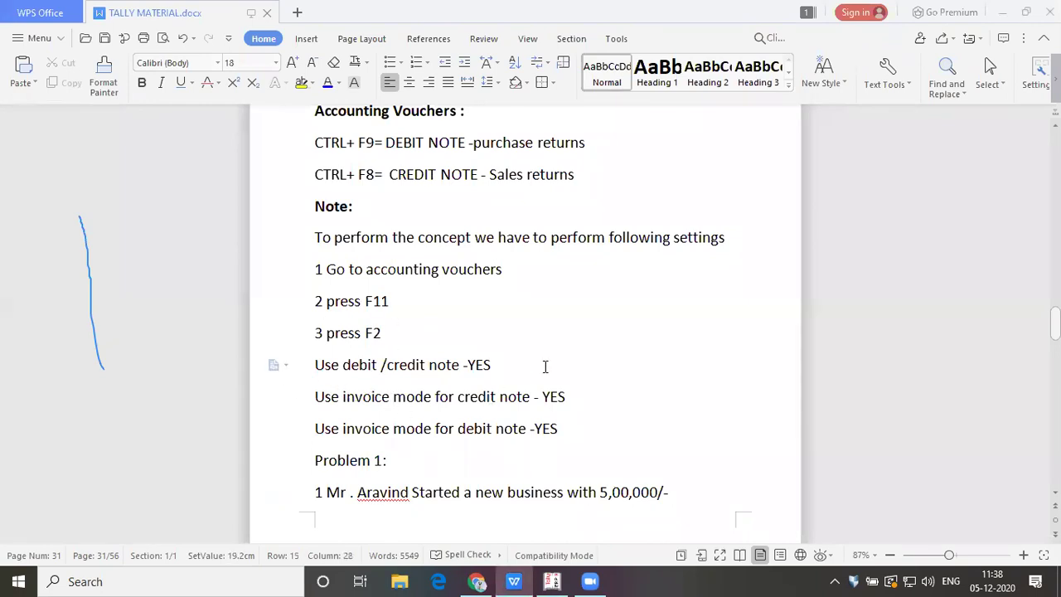
pyautogui.press('Down')
pyautogui.press('Down')
# Step: Switch to Tally.ERP 9 and open accounting voucher entry for the Sbi company
pyautogui.hotkey('alt', 'Tab')
pyautogui.hotkey('alt', 'Tab')
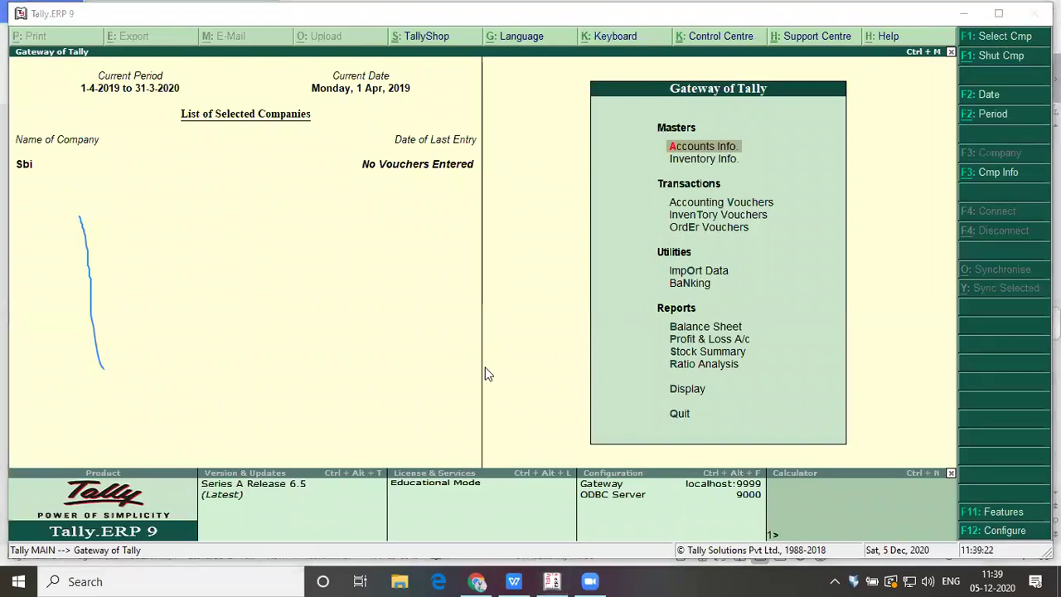
pyautogui.click(567, 274)
pyautogui.press('Down')
pyautogui.press('Down')
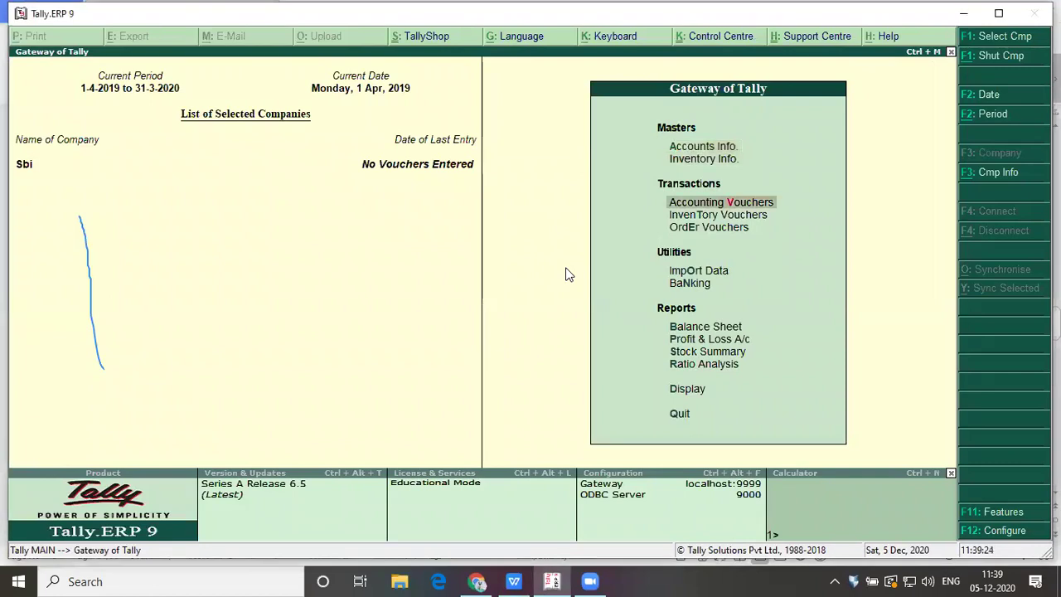
pyautogui.press('Return')
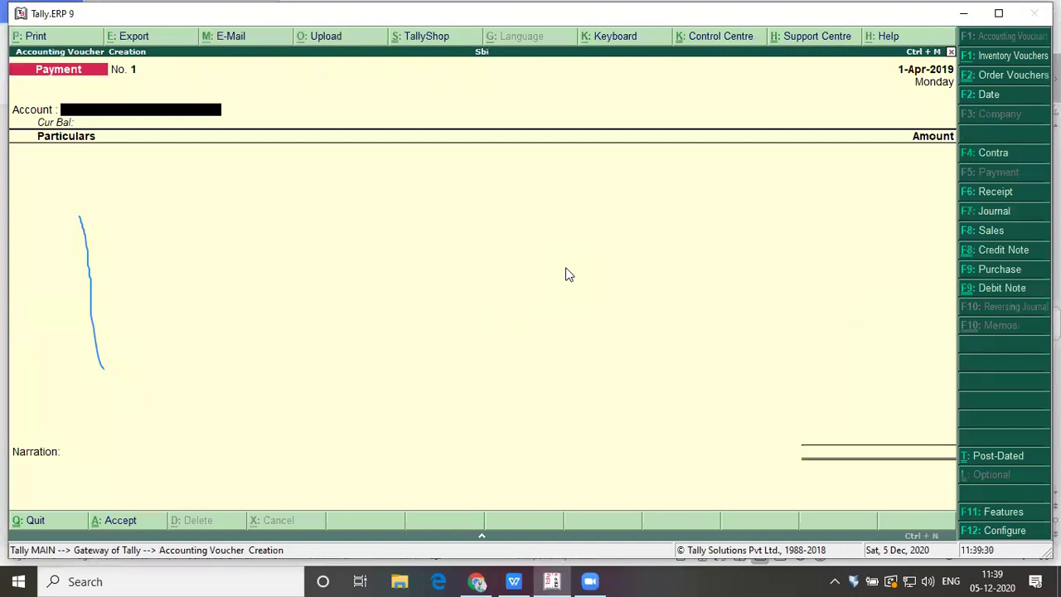
# Step: View the Credit Note voucher screen, followed by the Debit Note voucher screen
pyautogui.hotkey('ctrl', 'F8')
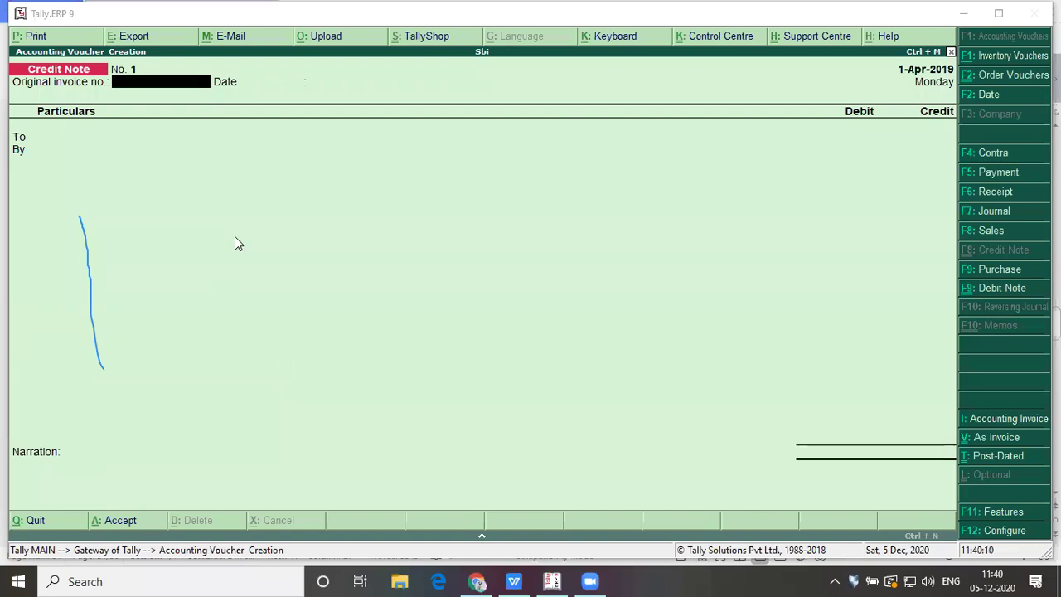
pyautogui.press('Return')
pyautogui.hotkey('ctrl', 'F9')
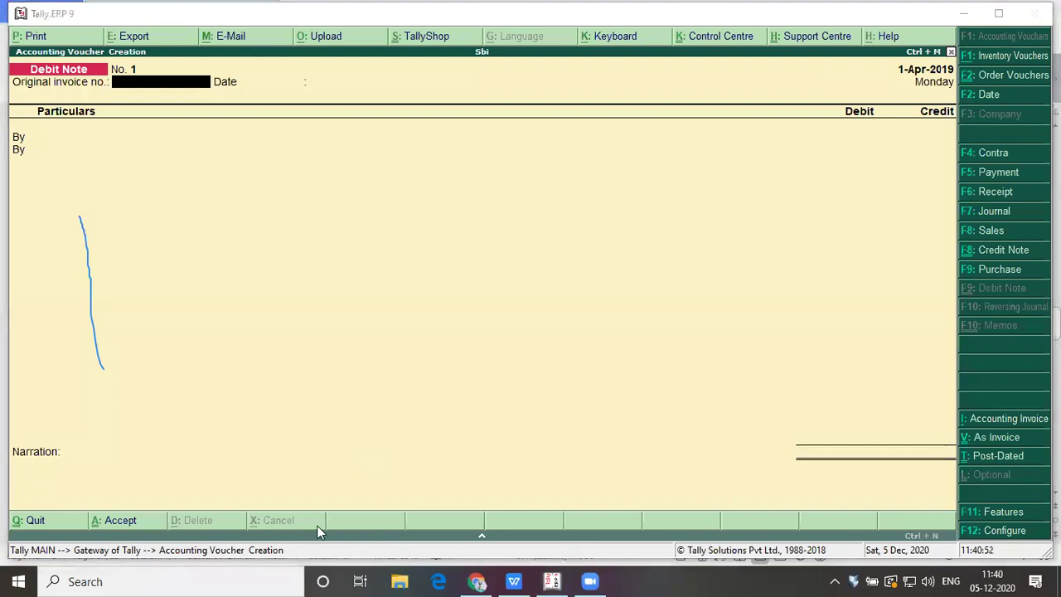
# Step: Set the use of debit and credit notes to No in the company's accounting features and accept the changes
pyautogui.click(220, 435)
pyautogui.press('F11')
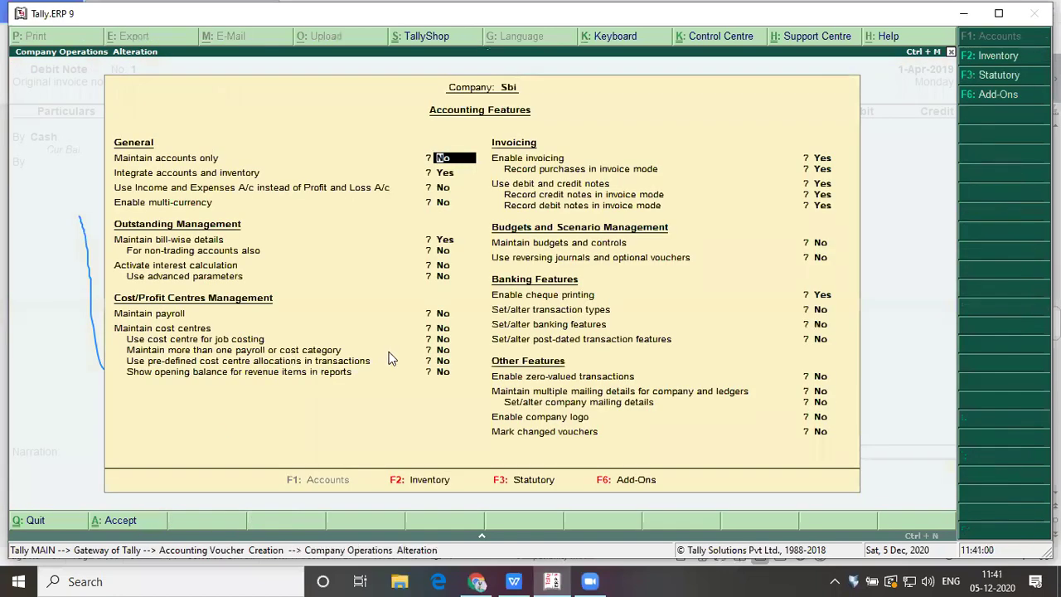
pyautogui.press('Return')
pyautogui.press('Return')
pyautogui.press('Return')
pyautogui.press('Return')
pyautogui.press('Return')
pyautogui.press('Return')
pyautogui.press('Return')
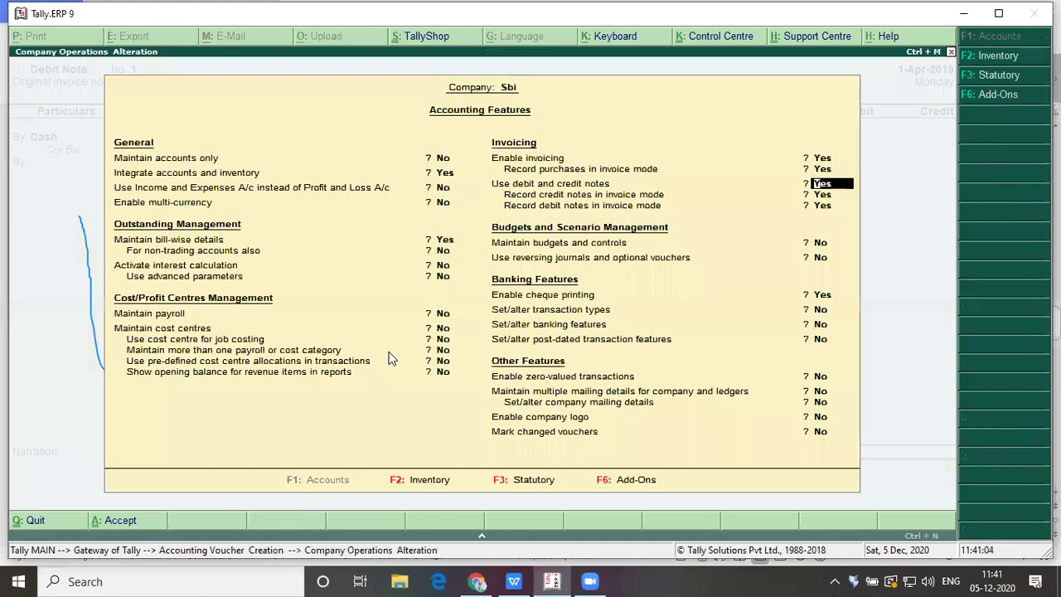
pyautogui.press('Up')
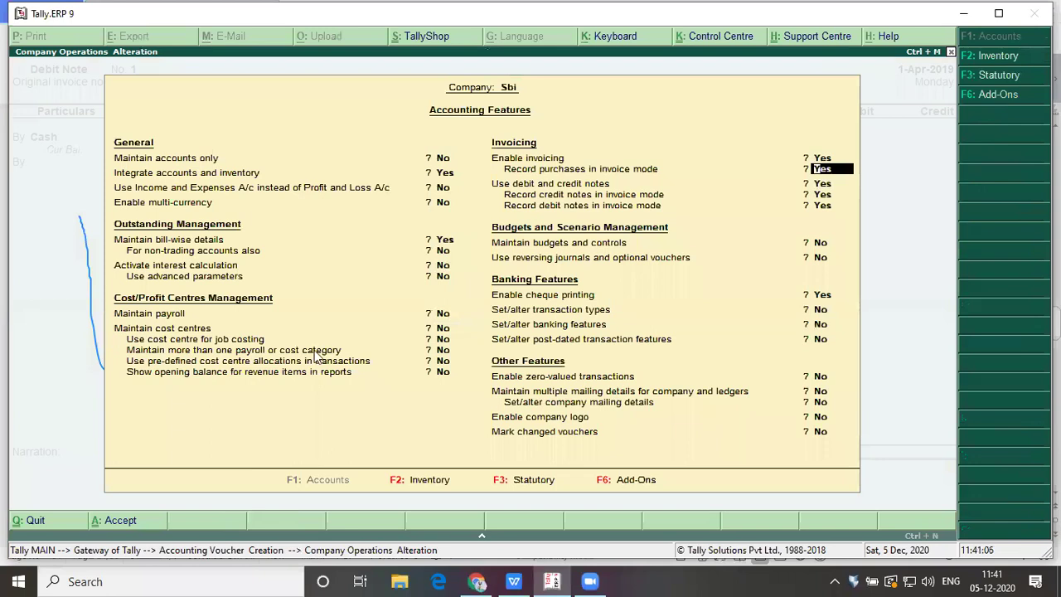
pyautogui.click(803, 188)
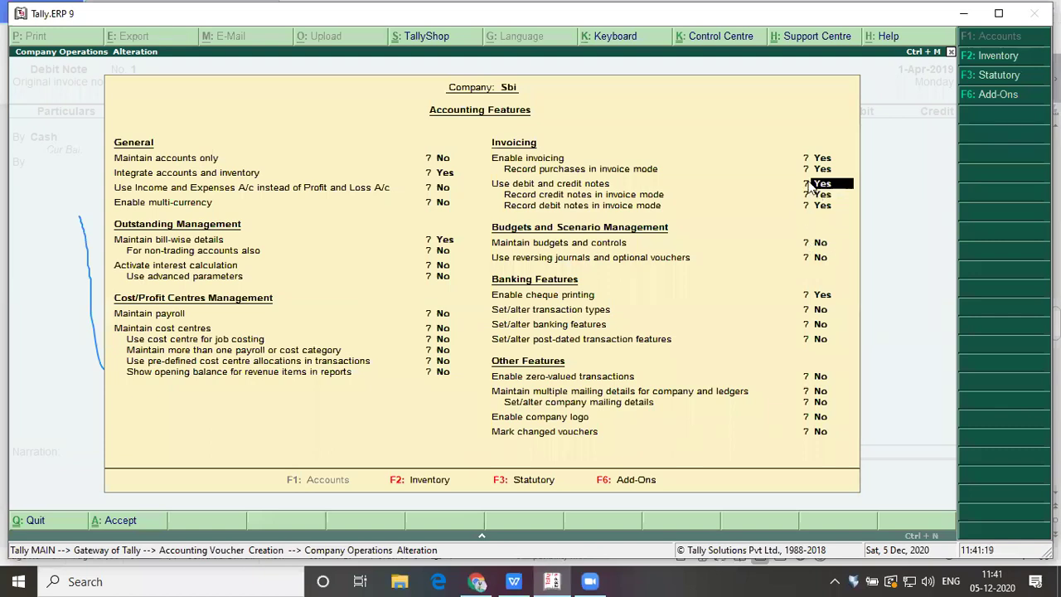
pyautogui.press('n')
pyautogui.press('Return')
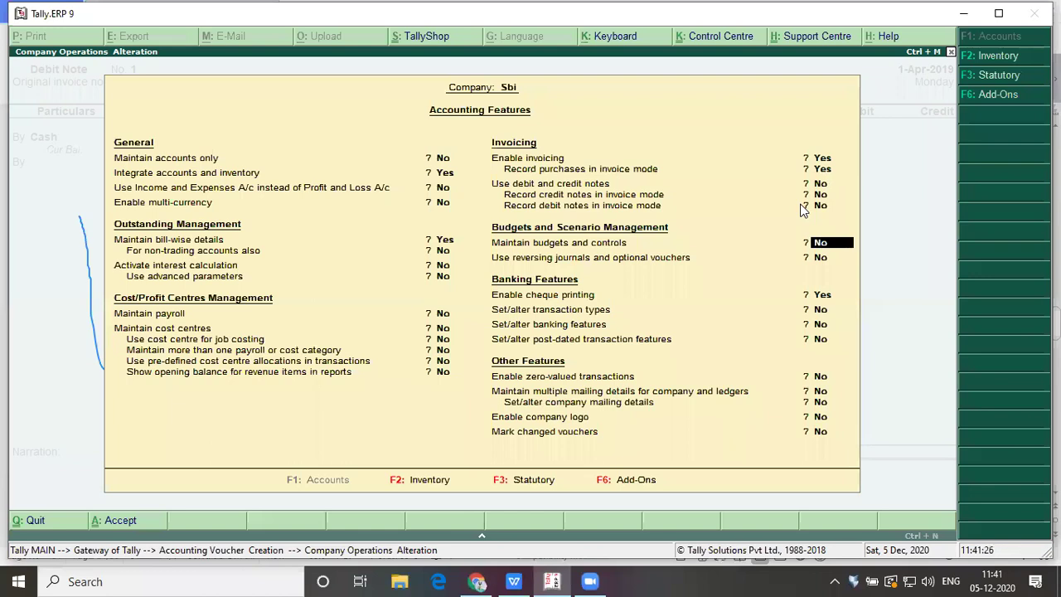
pyautogui.press('Return')
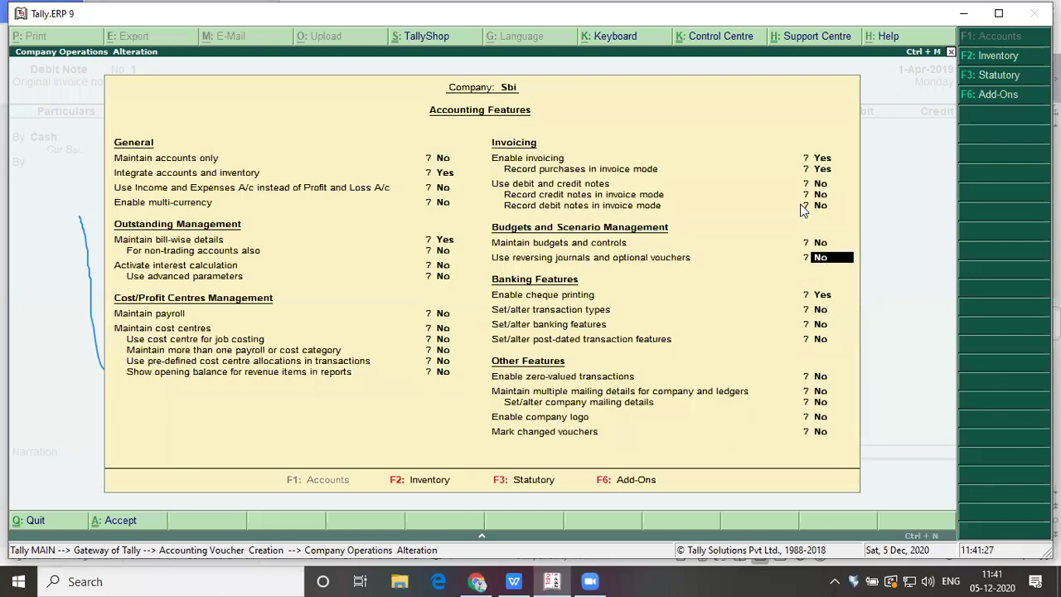
pyautogui.press('Return')
pyautogui.press('Return')
pyautogui.press('Return')
pyautogui.press('Return')
pyautogui.press('Return')
pyautogui.press('Return')
pyautogui.press('Return')
pyautogui.press('Return')
pyautogui.press('Return')
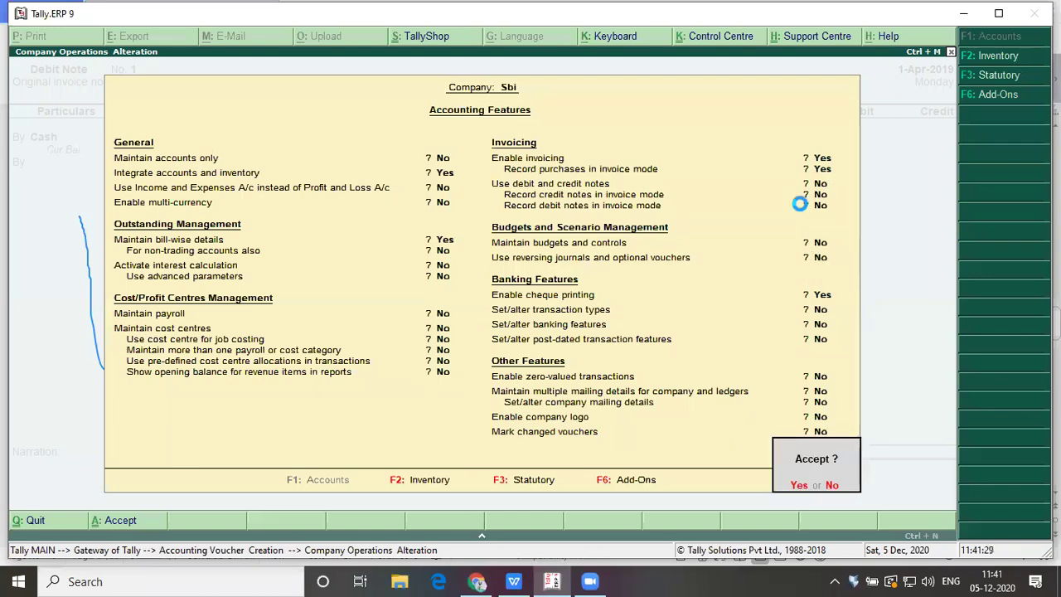
pyautogui.press('Return')
# Step: Exit and reopen accounting voucher entry, switching from the debit note to a Payment voucher
pyautogui.press('Escape')
pyautogui.press('Return')
pyautogui.press('Return')
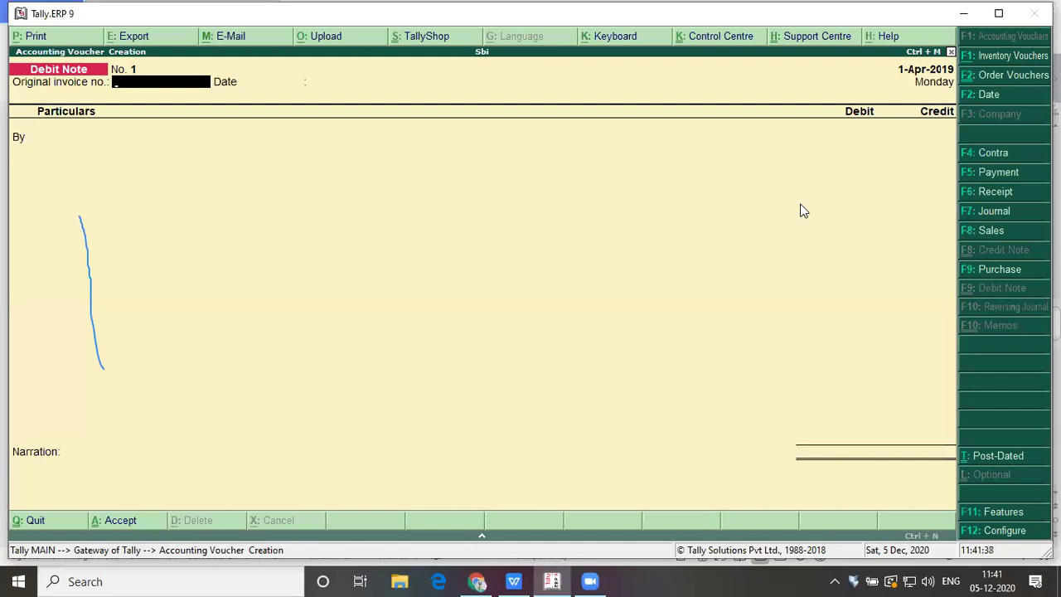
pyautogui.press('Escape')
pyautogui.press('y')
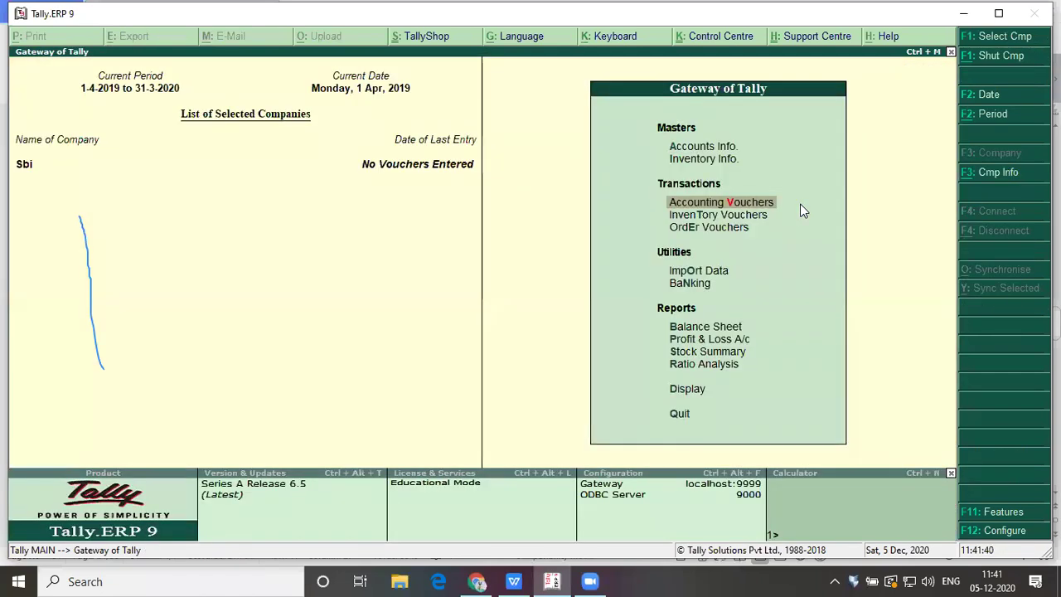
pyautogui.press('Return')
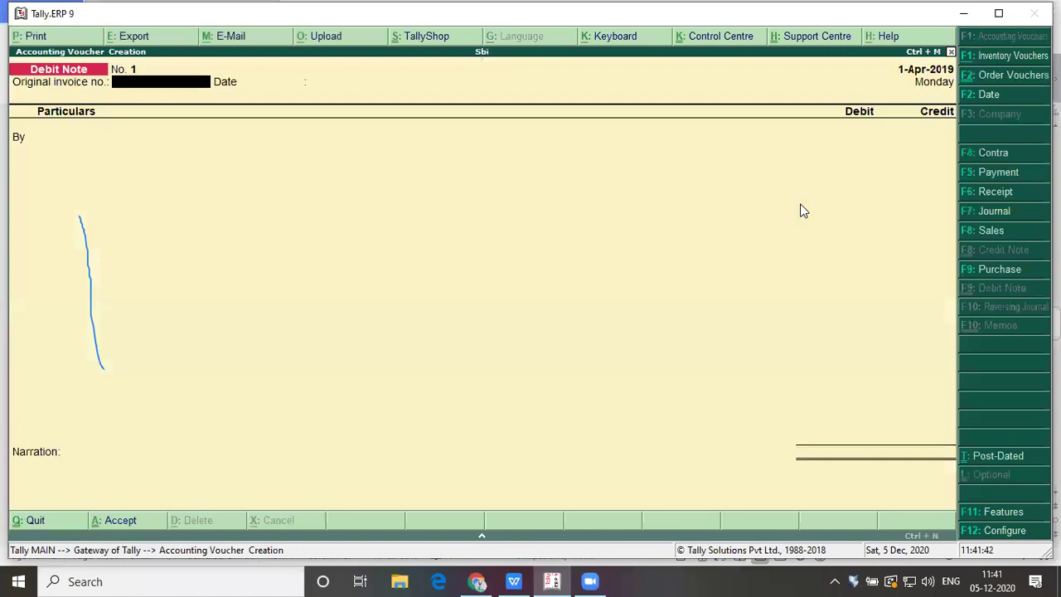
pyautogui.press('F5')
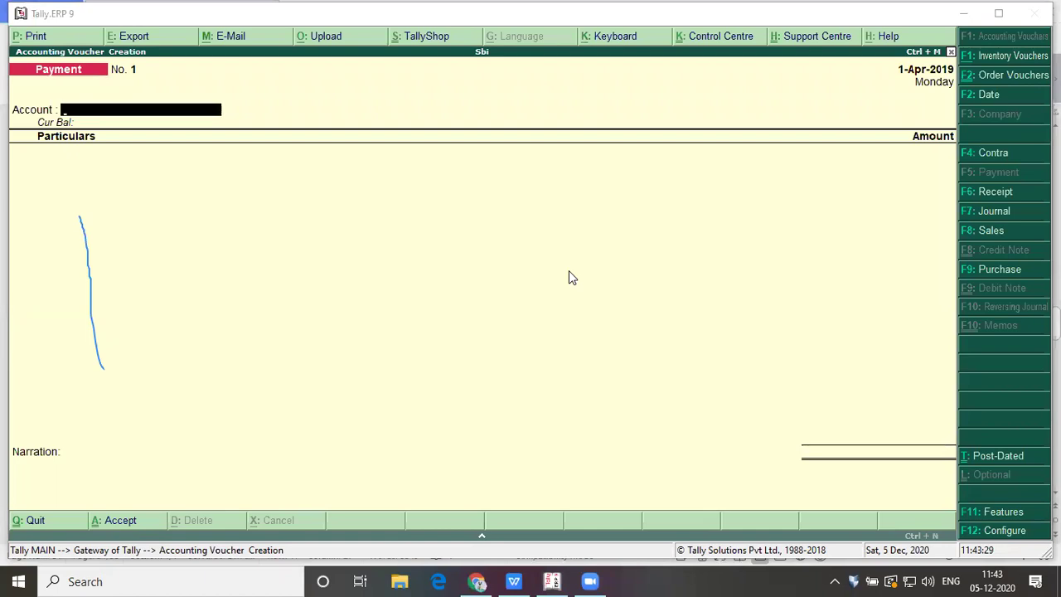
pyautogui.press('Return')
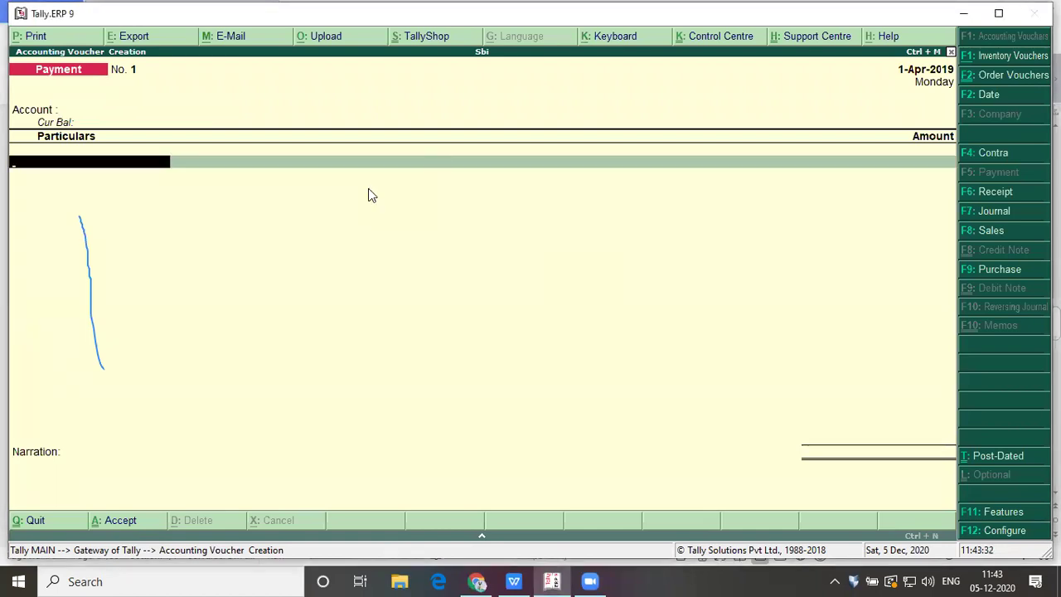
# Step: Set debit and credit notes and recording both in invoice mode to Yes in the accounting features, accept, and open a Debit Note voucher
pyautogui.press('F11')
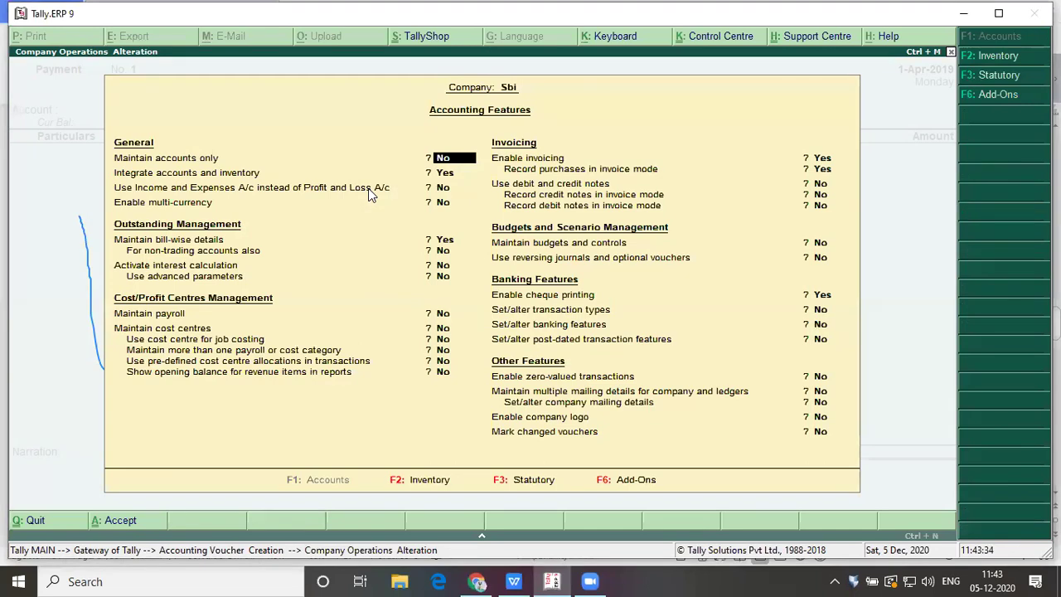
pyautogui.press('Return')
pyautogui.press('Return')
pyautogui.press('Return')
pyautogui.press('Return')
pyautogui.press('Return')
pyautogui.press('Return')
pyautogui.press('Return')
pyautogui.press('Return')
pyautogui.press('Return')
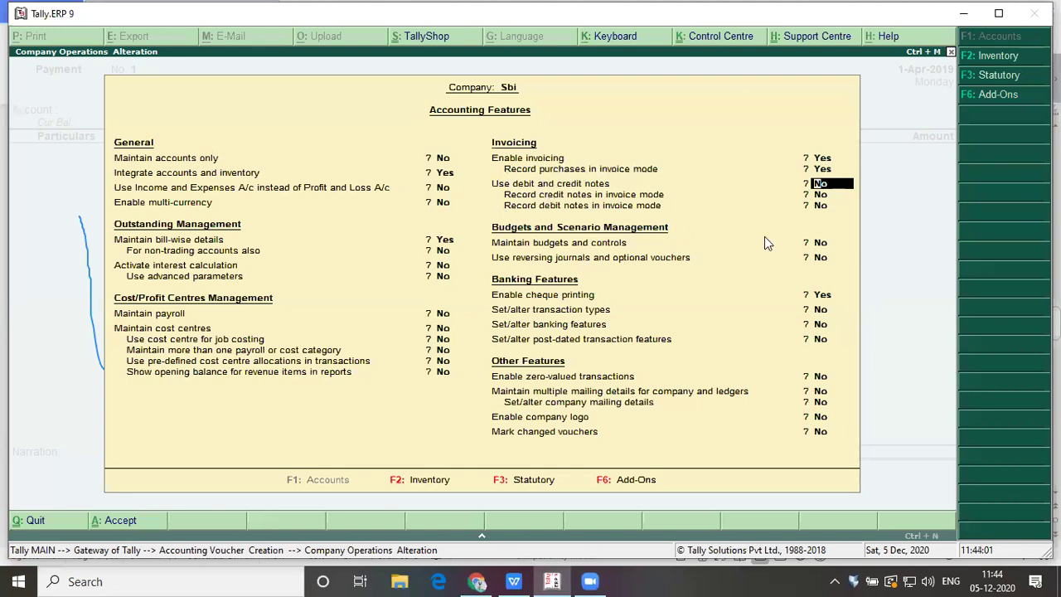
pyautogui.write('yes')
pyautogui.press('Return')
pyautogui.write('yes')
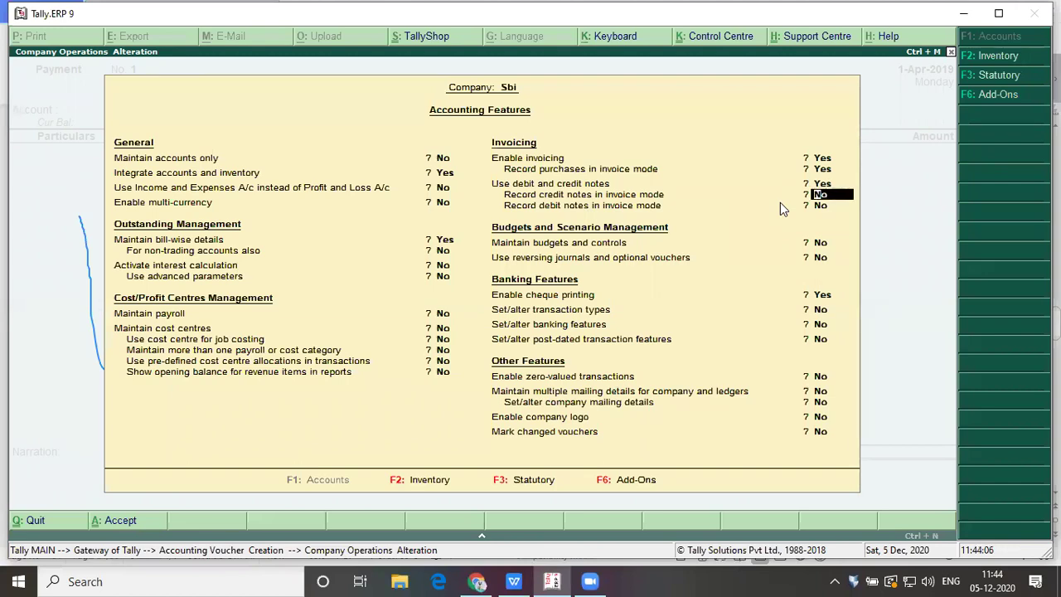
pyautogui.press('Return')
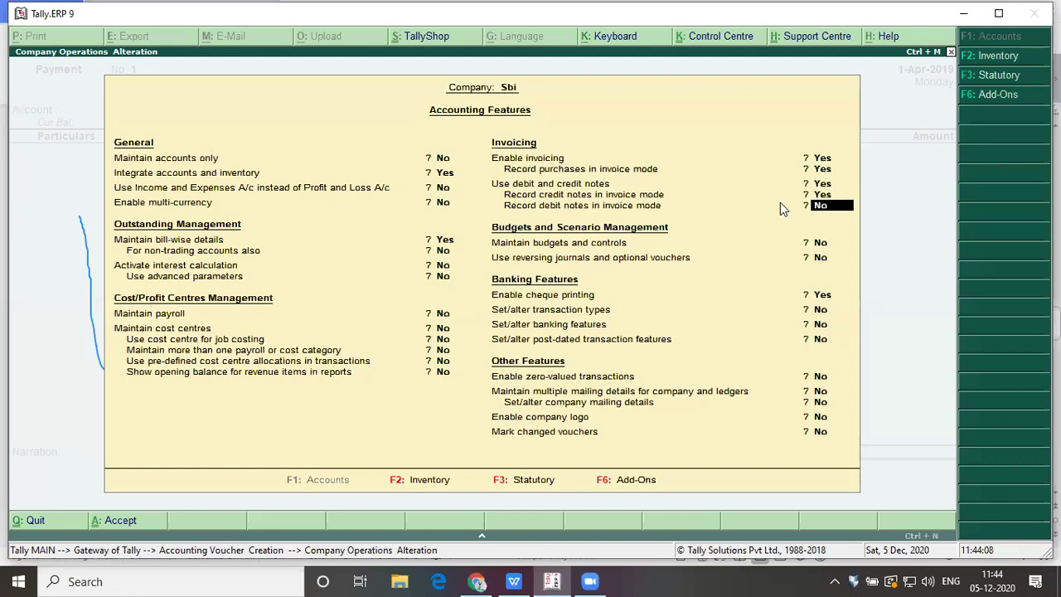
pyautogui.write('y')
pyautogui.press('Return')
pyautogui.press('Return')
pyautogui.press('Return')
pyautogui.press('Return')
pyautogui.press('Return')
pyautogui.press('Return')
pyautogui.press('Return')
pyautogui.press('Return')
pyautogui.press('Return')
pyautogui.press('Return')
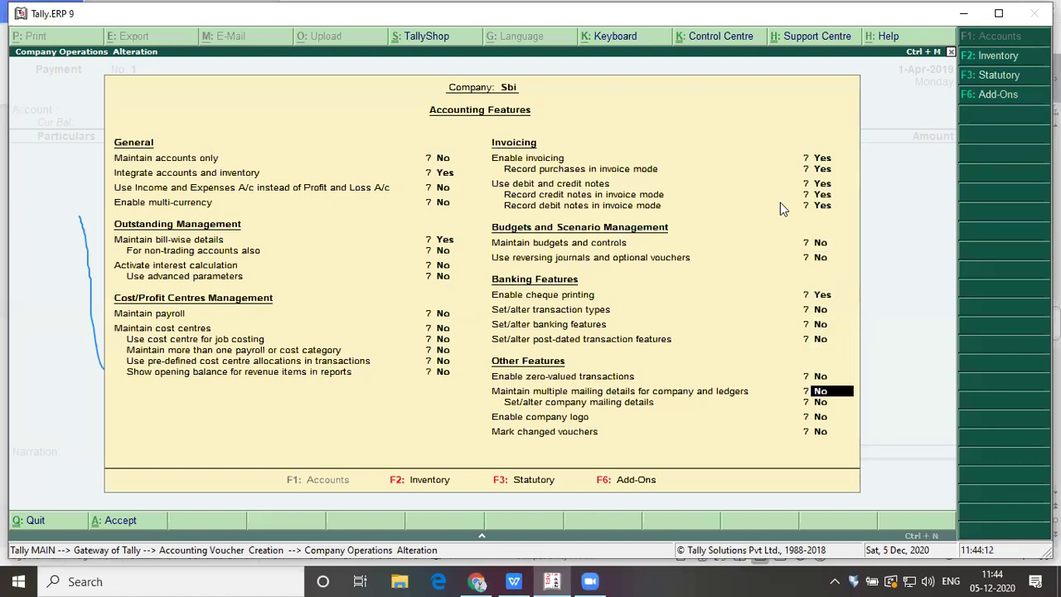
pyautogui.press('Return')
pyautogui.press('Return')
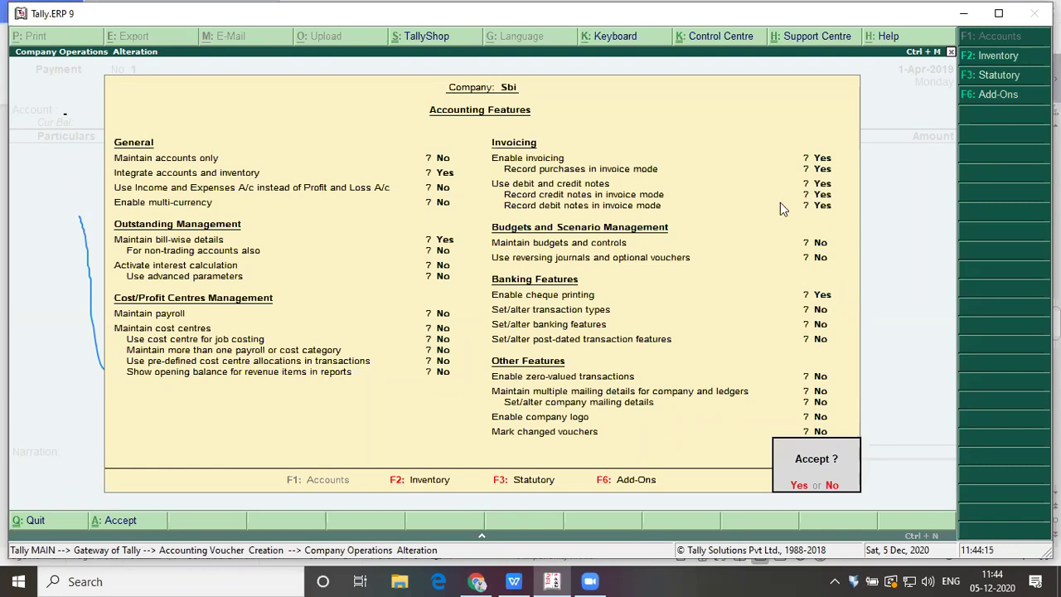
pyautogui.press('Return')
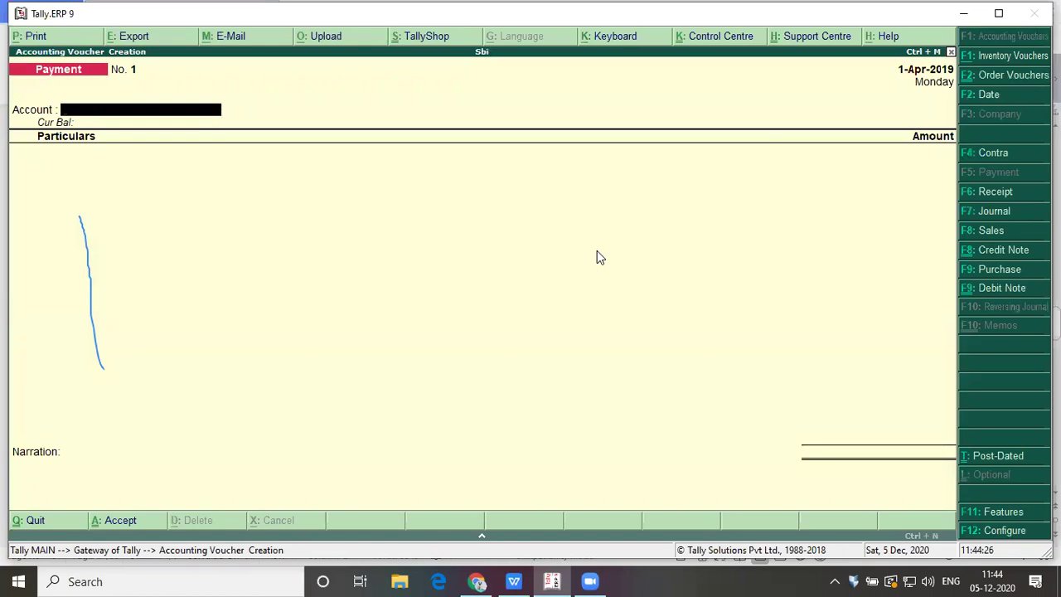
pyautogui.hotkey('ctrl', 'F9')
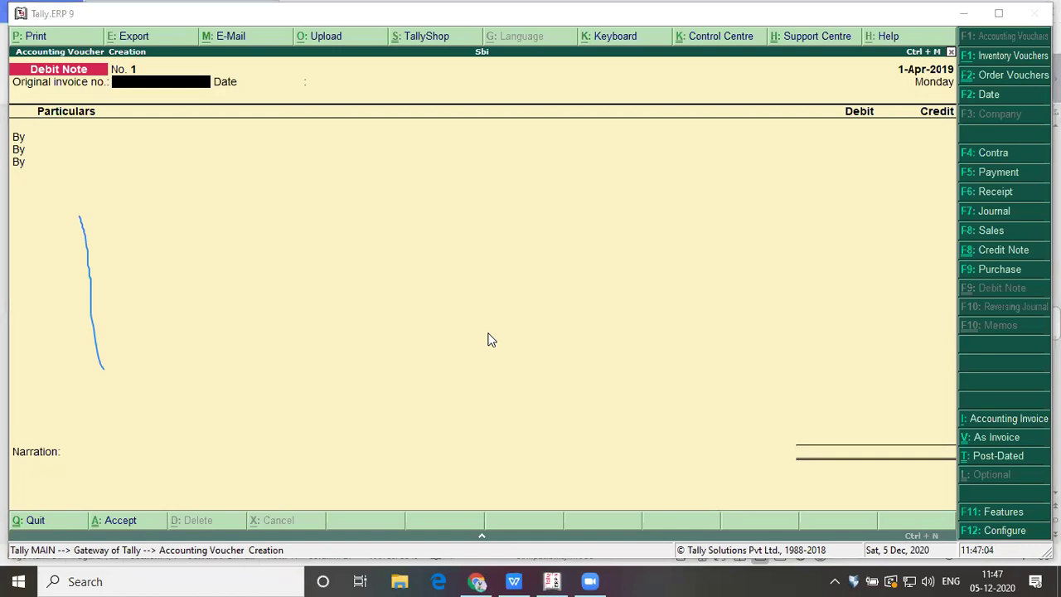
# Step: Switch to the TALLY MATERIAL document and read the opening transactions of Problem 1
pyautogui.hotkey('alt', 'Tab')
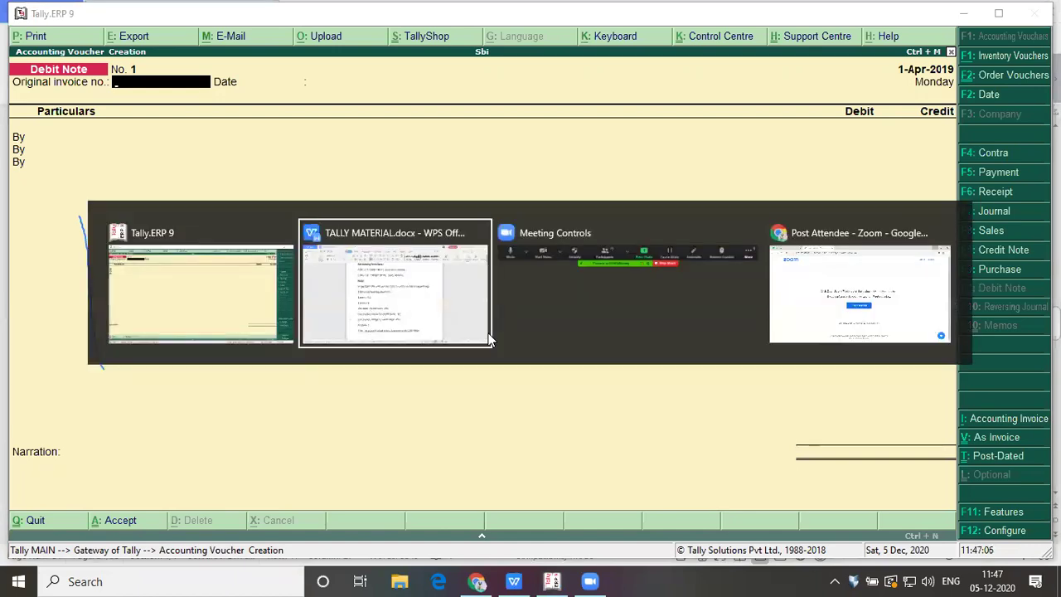
pyautogui.press('Down')
pyautogui.press('Down')
pyautogui.press('Down')
pyautogui.press('Down')
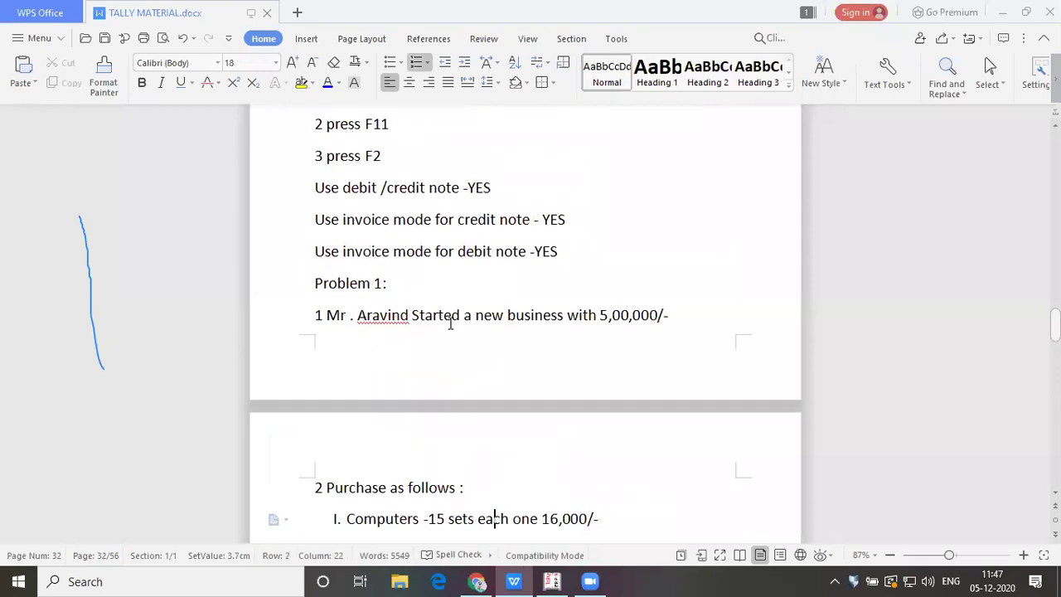
pyautogui.press('Up')
pyautogui.press('Up')
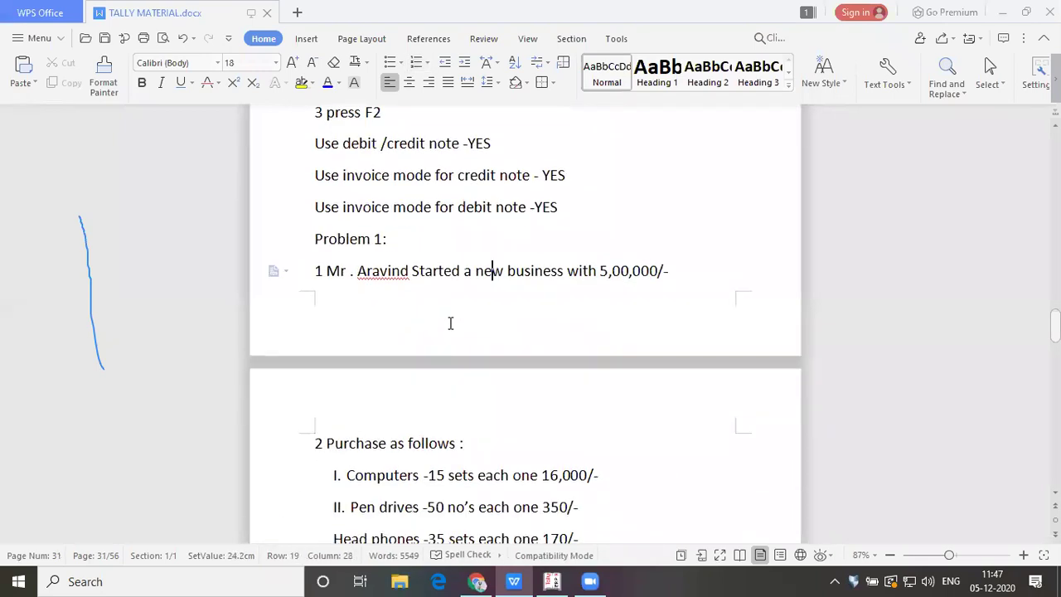
# Step: Read Problem 1's purchase, purchase return and sales transactions for computers, pen drives and head phones
pyautogui.press('Down')
pyautogui.press('Down')
pyautogui.press('Down')
pyautogui.press('Down')
pyautogui.press('Down')
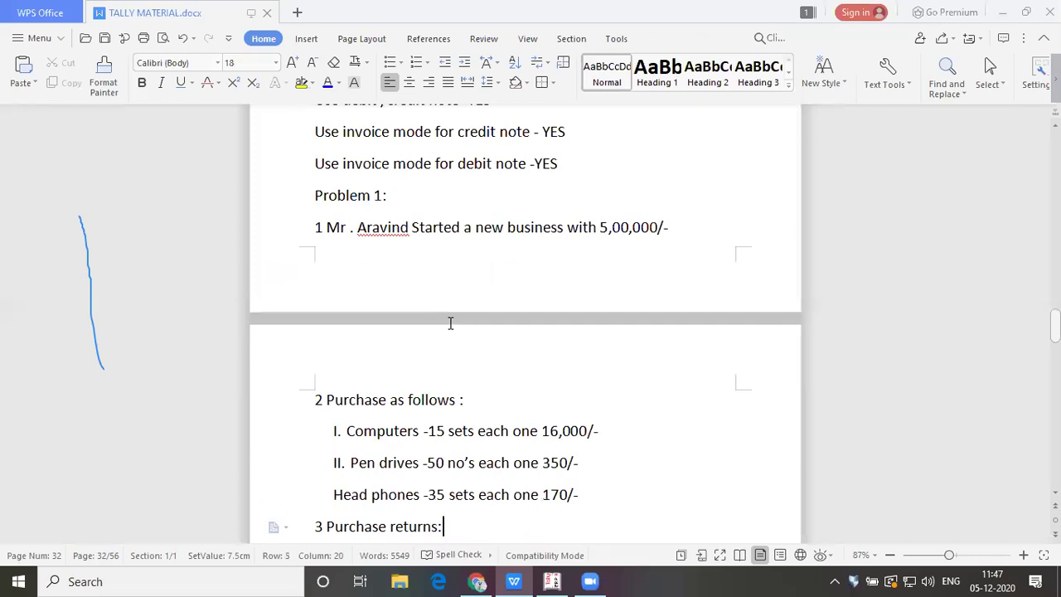
pyautogui.press('Down')
pyautogui.press('Down')
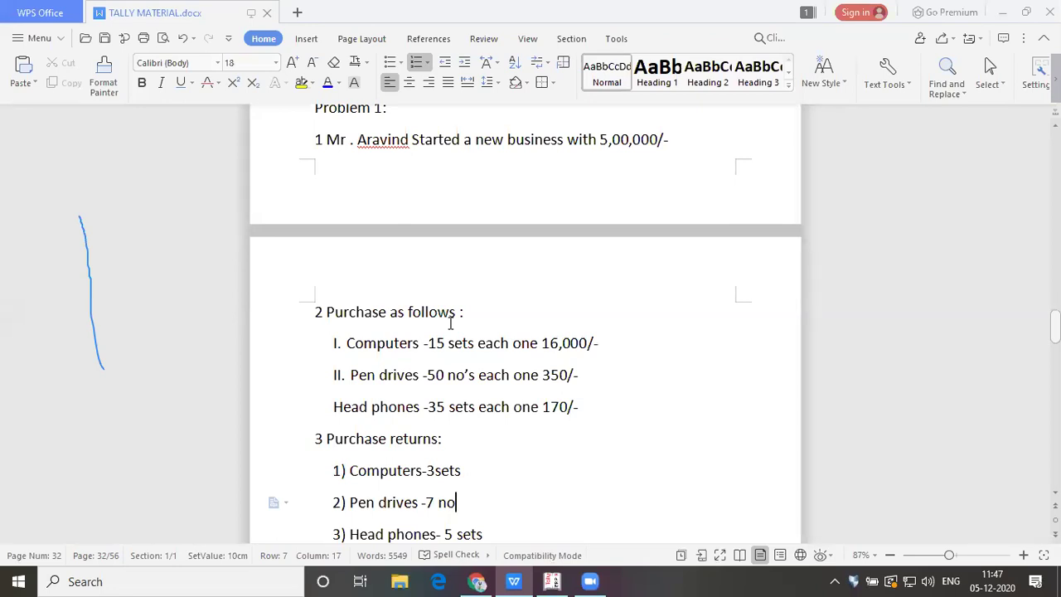
pyautogui.press('Down')
pyautogui.press('Down')
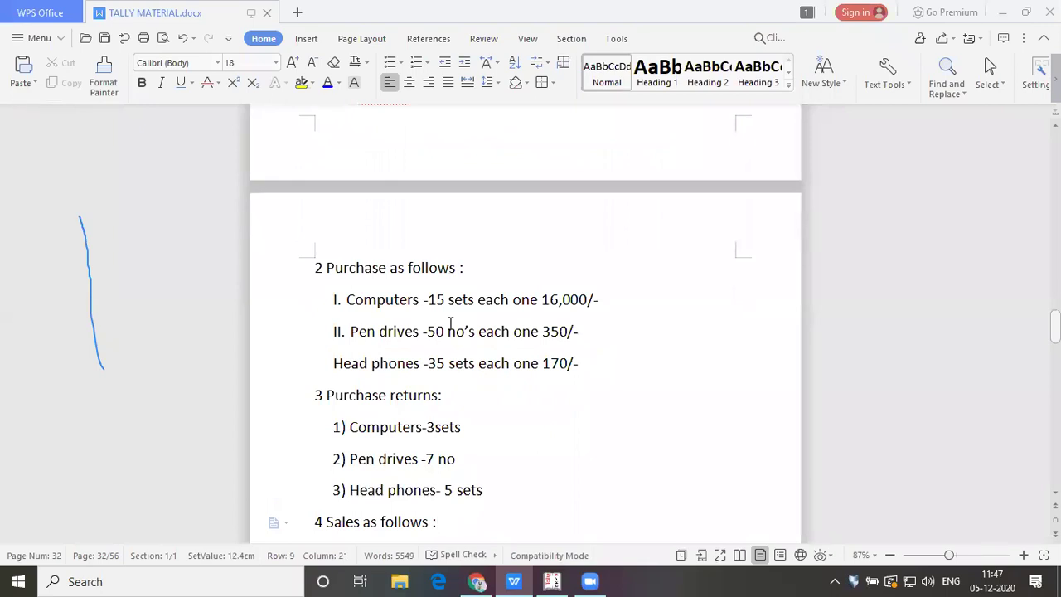
pyautogui.press('Down')
pyautogui.press('Down')
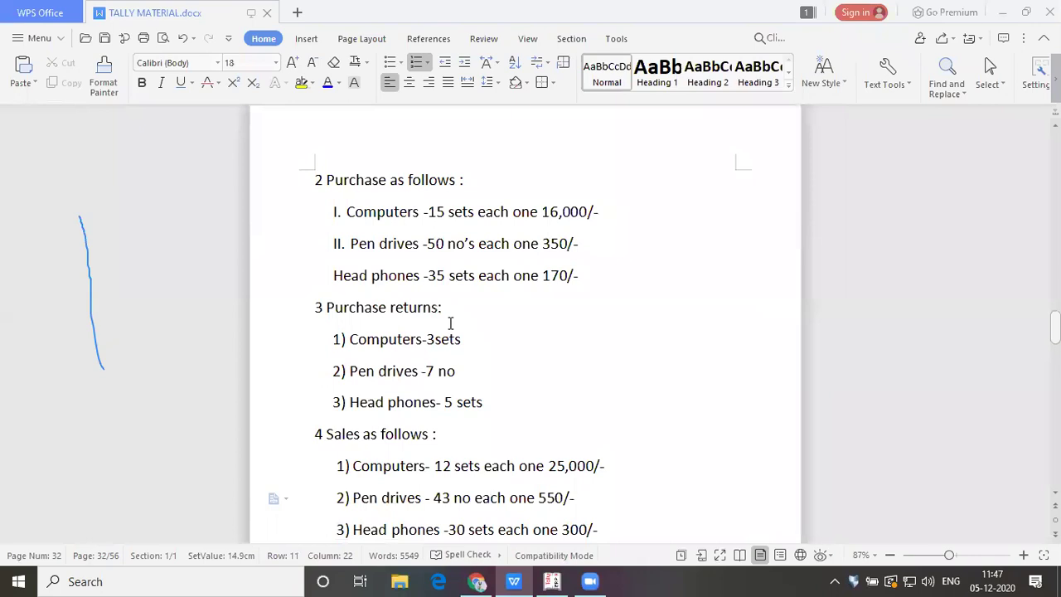
pyautogui.press('Down')
pyautogui.press('Down')
pyautogui.press('Down')
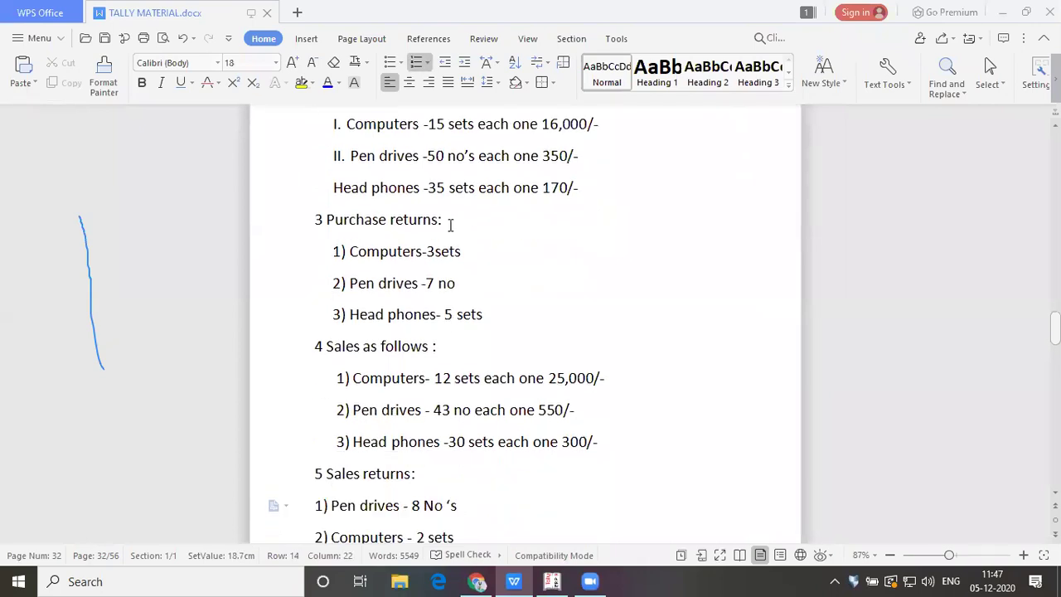
# Step: Review the purchase returns, sales and sales returns of Problem 1 through to its expected net profit and balance sheet figures
pyautogui.click(450, 222)
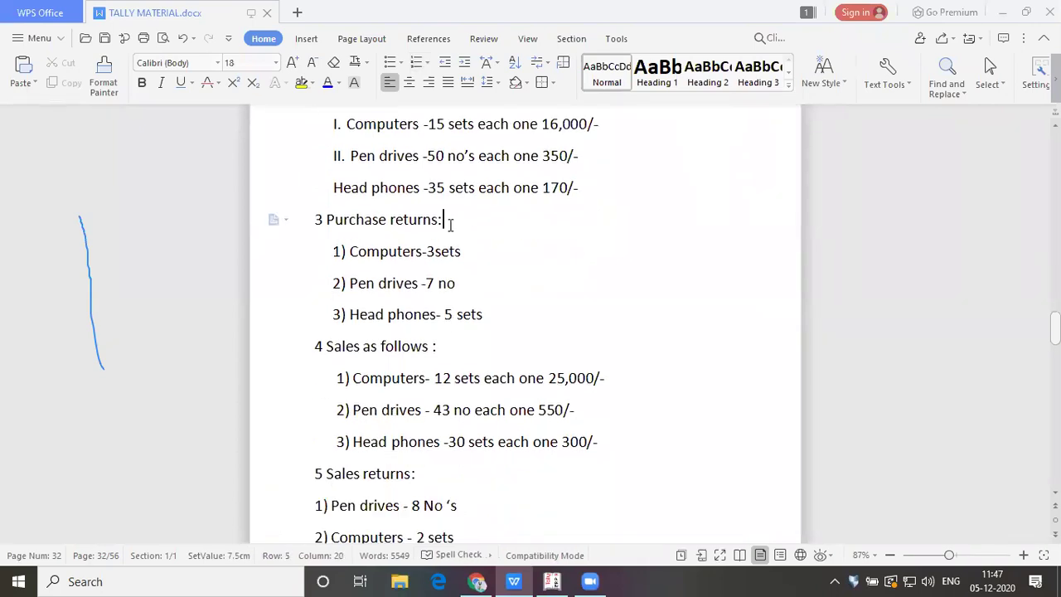
pyautogui.press('Down')
pyautogui.press('Down')
pyautogui.press('Down')
pyautogui.press('Down')
pyautogui.press('Down')
pyautogui.press('Down')
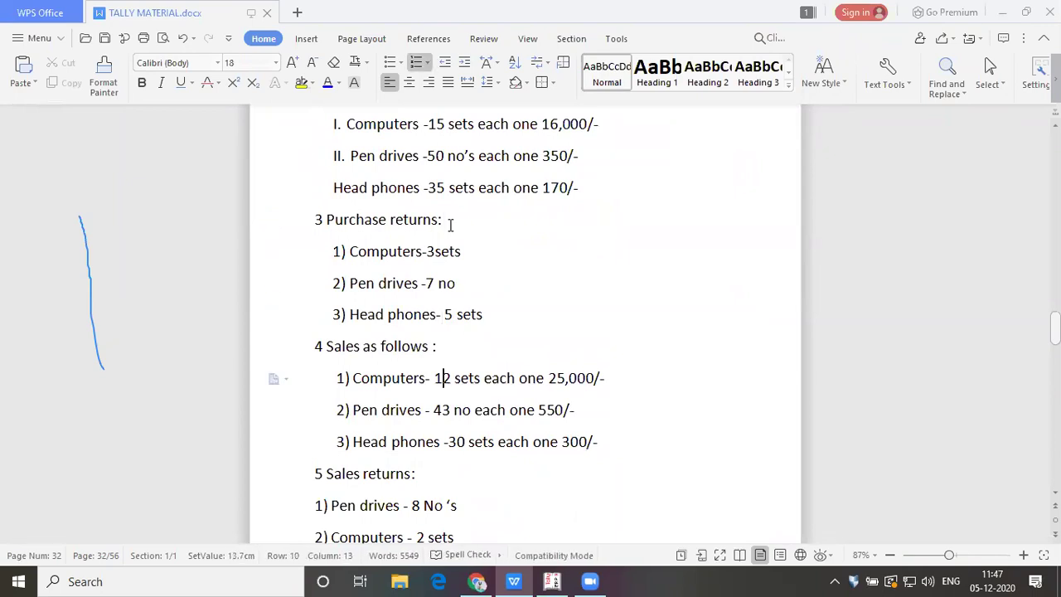
pyautogui.press('Down')
pyautogui.press('Down')
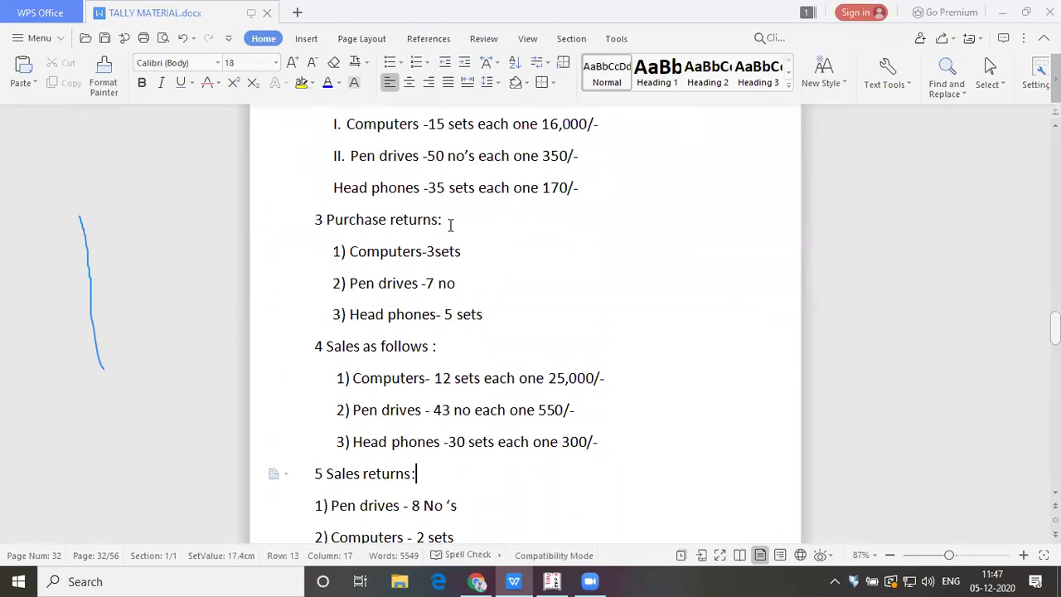
pyautogui.press('Up')
pyautogui.press('Down')
pyautogui.press('Down')
pyautogui.press('Down')
pyautogui.press('Down')
pyautogui.press('Down')
pyautogui.press('Down')
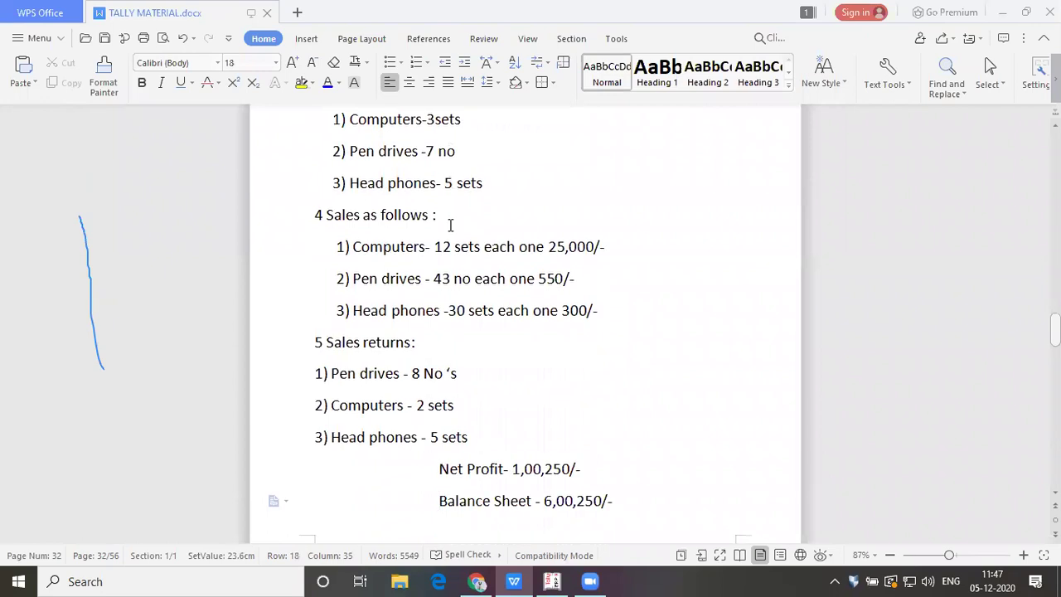
# Step: Go back up through Problem 1 to its first transaction, the owner's opening capital
pyautogui.press('Up')
pyautogui.press('Up')
pyautogui.press('Up')
pyautogui.press('Up')
pyautogui.press('Up')
pyautogui.press('Up')
pyautogui.press('Up')
pyautogui.press('Up')
pyautogui.press('Up')
pyautogui.press('Up')
pyautogui.press('Up')
pyautogui.press('Up')
pyautogui.press('Up')
pyautogui.press('Up')
pyautogui.press('Up')
pyautogui.press('Up')
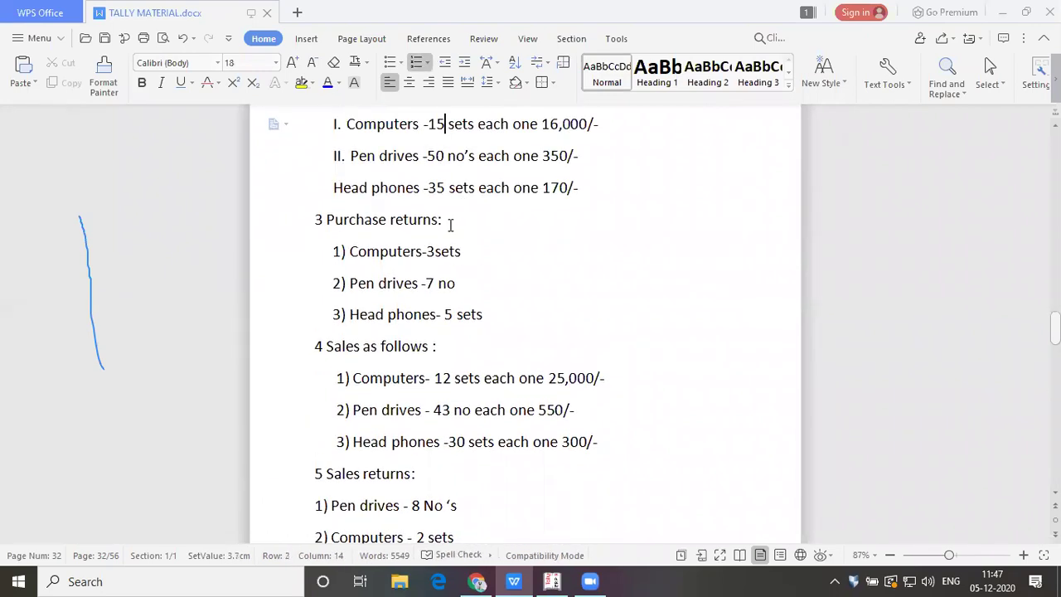
pyautogui.press('Up')
pyautogui.press('Up')
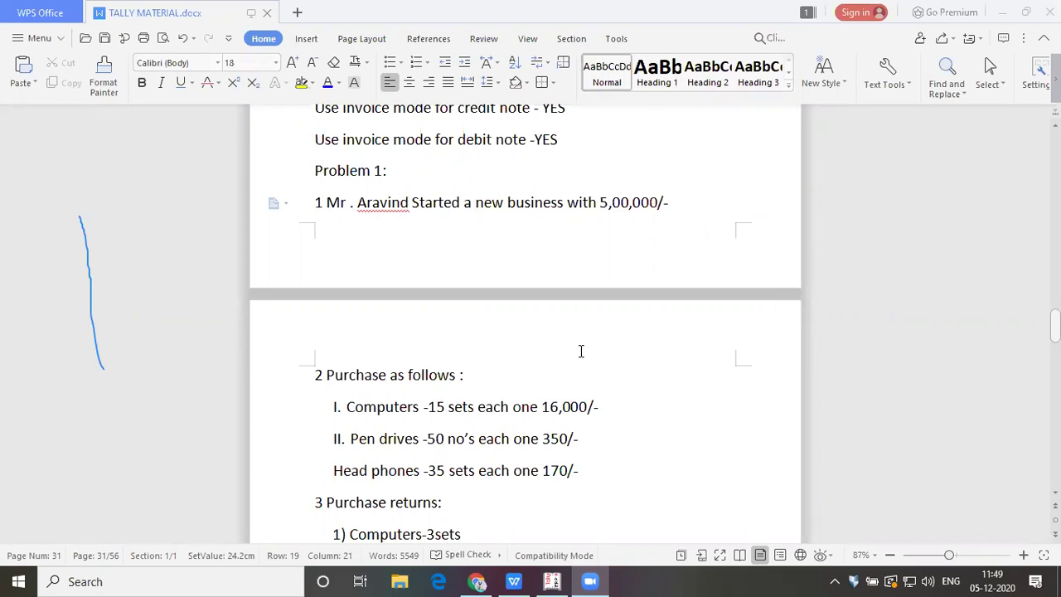
# Step: Switch to Tally.ERP 9 and quit the empty Debit Note voucher to return to the Gateway of Tally
pyautogui.hotkey('alt', 'Tab')
pyautogui.press('Tab')
pyautogui.press('Tab')
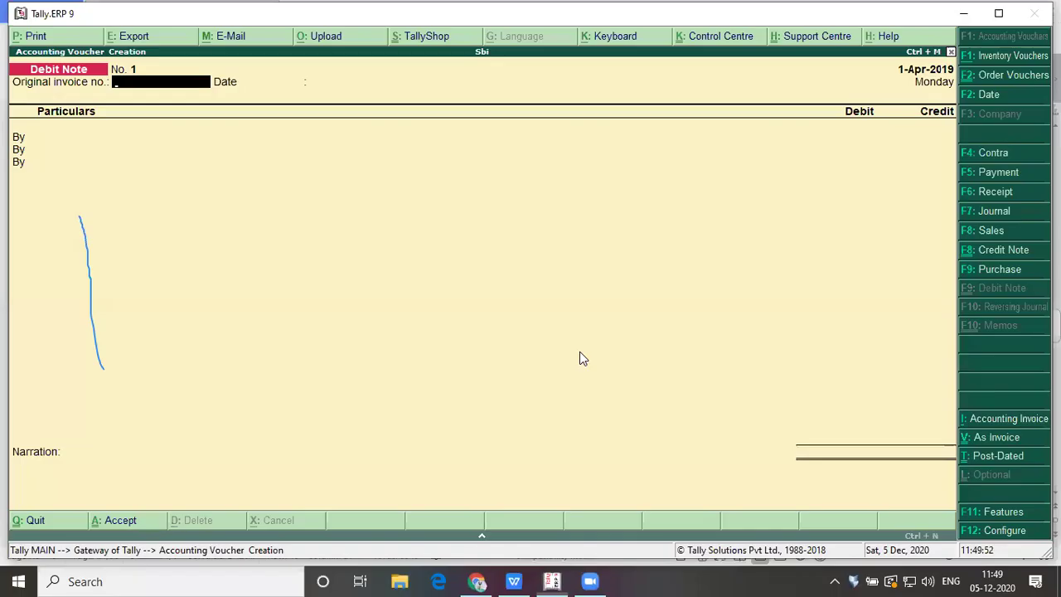
pyautogui.press('Escape')
pyautogui.press('Return')
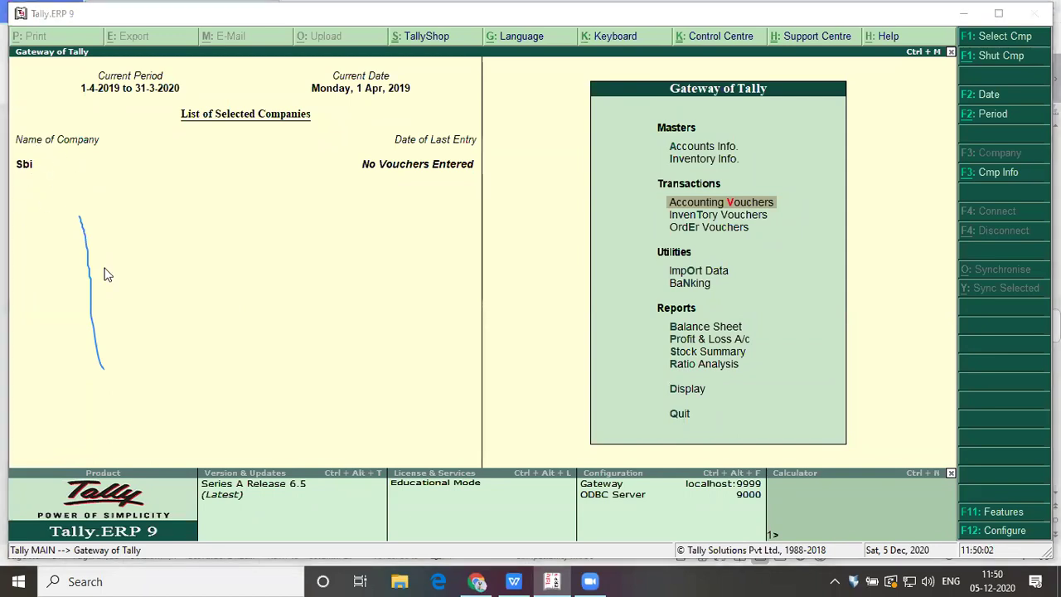
# Step: Check Problem 1's first transaction in TALLY MATERIAL, return to Tally.ERP 9 and open the creation form for a new company
pyautogui.hotkey('alt', 'Tab')
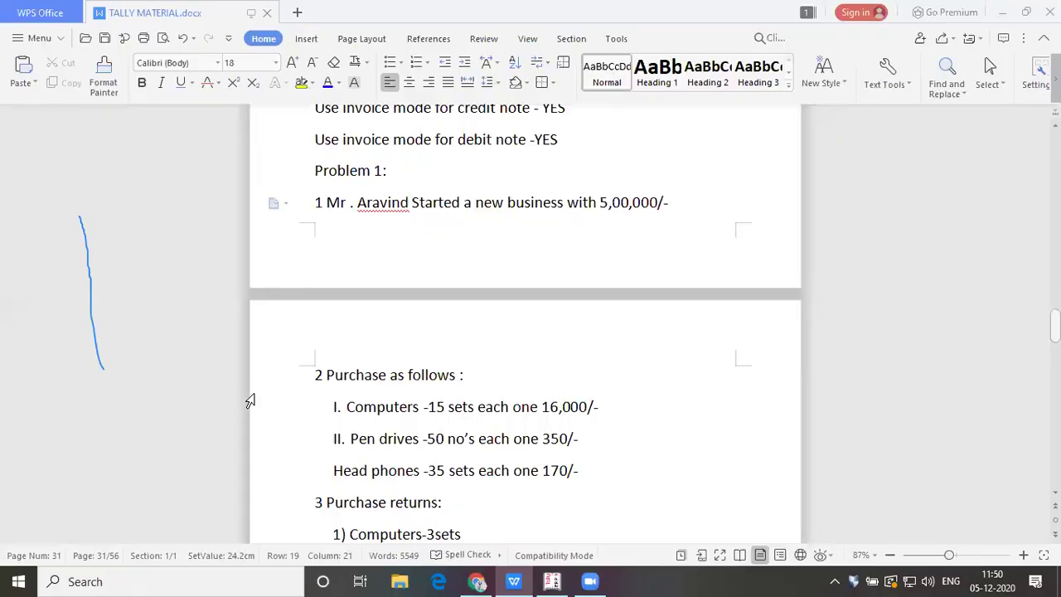
pyautogui.hotkey('alt', 'Tab')
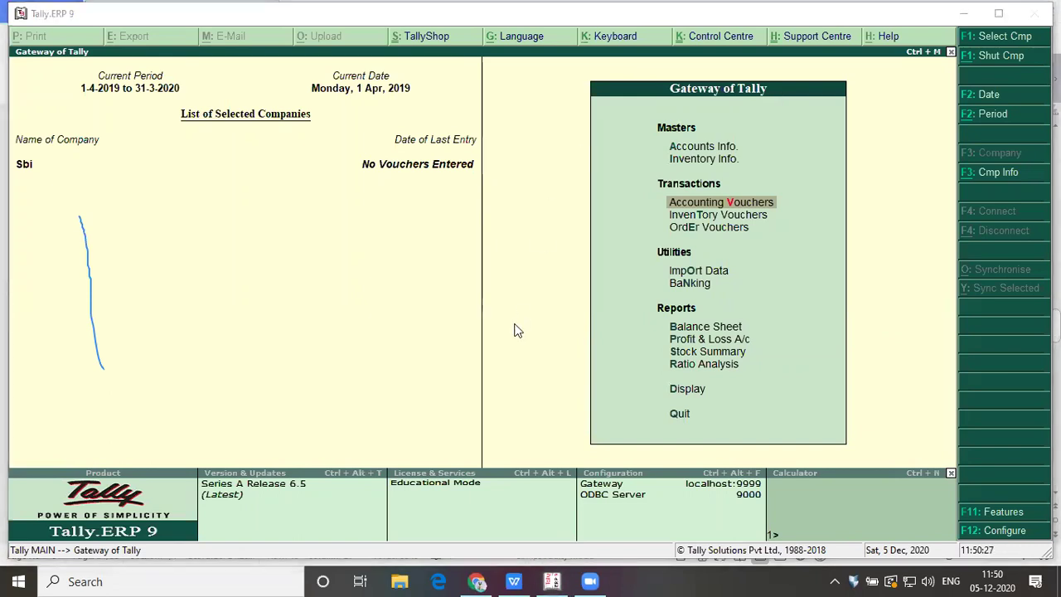
pyautogui.click(562, 234)
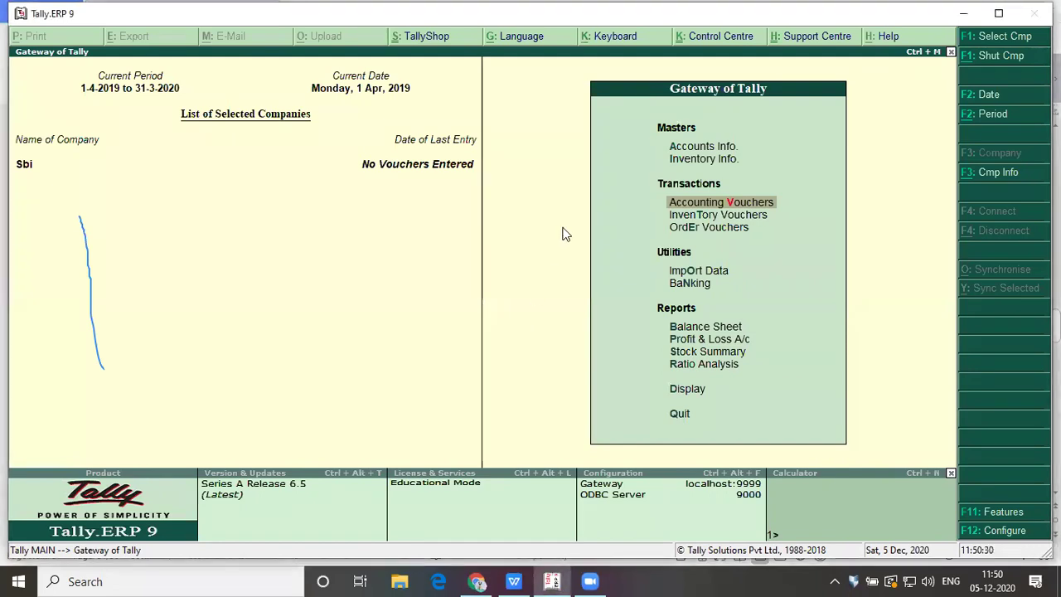
pyautogui.hotkey('alt', 'F3')
pyautogui.press('Down')
pyautogui.press('Down')
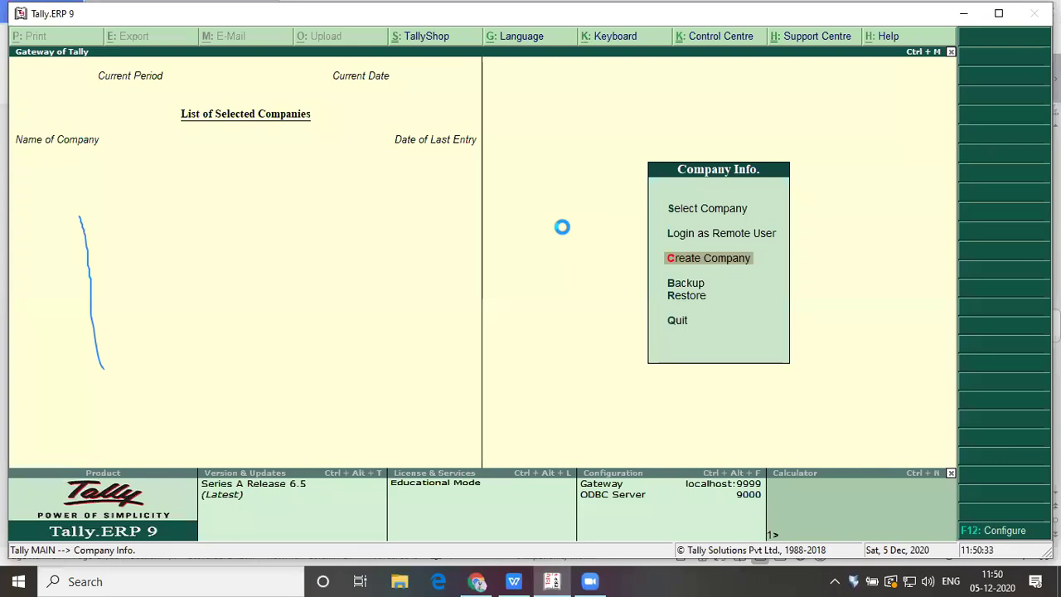
pyautogui.press('Return')
# Step: Name the new company after the business owner in Problem 1, keep India as the country and enter "And" for the state
pyautogui.write('Mr')
pyautogui.press('capslock')
pyautogui.write('A')
pyautogui.press('capslock')
pyautogui.write('ra')
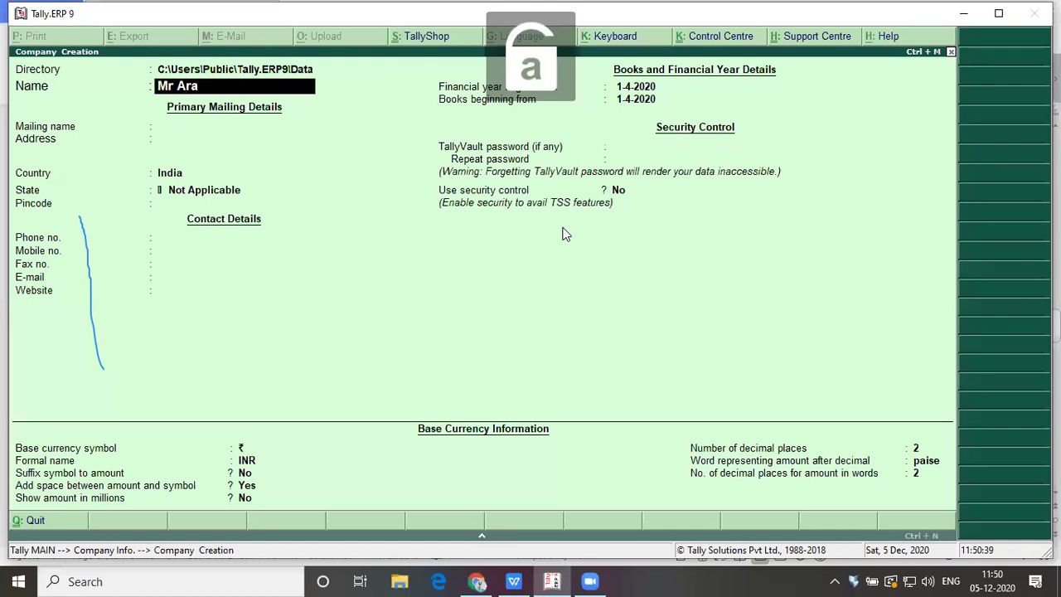
pyautogui.write('vind')
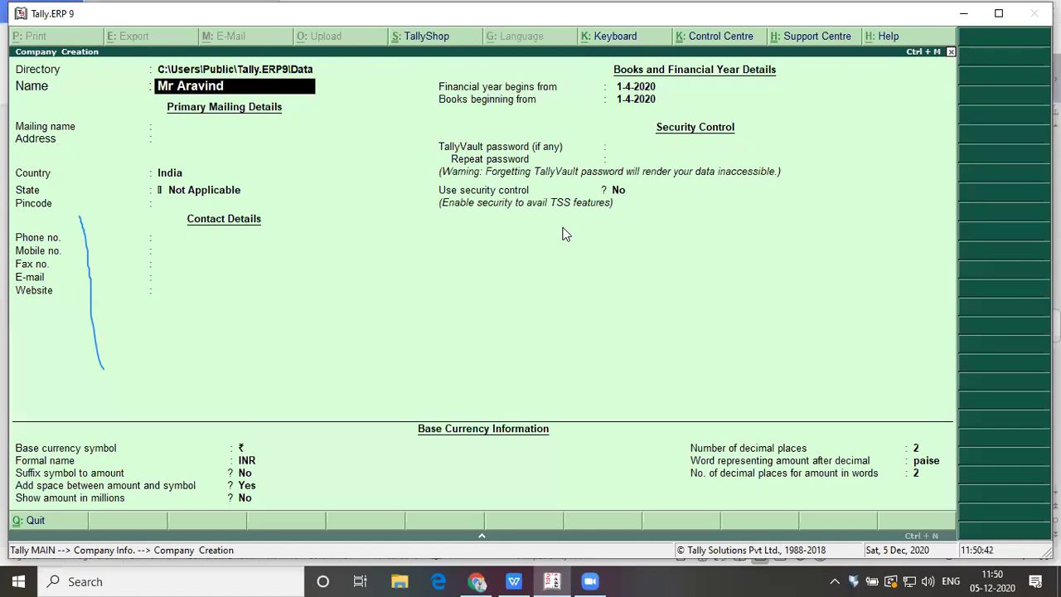
pyautogui.press('Return')
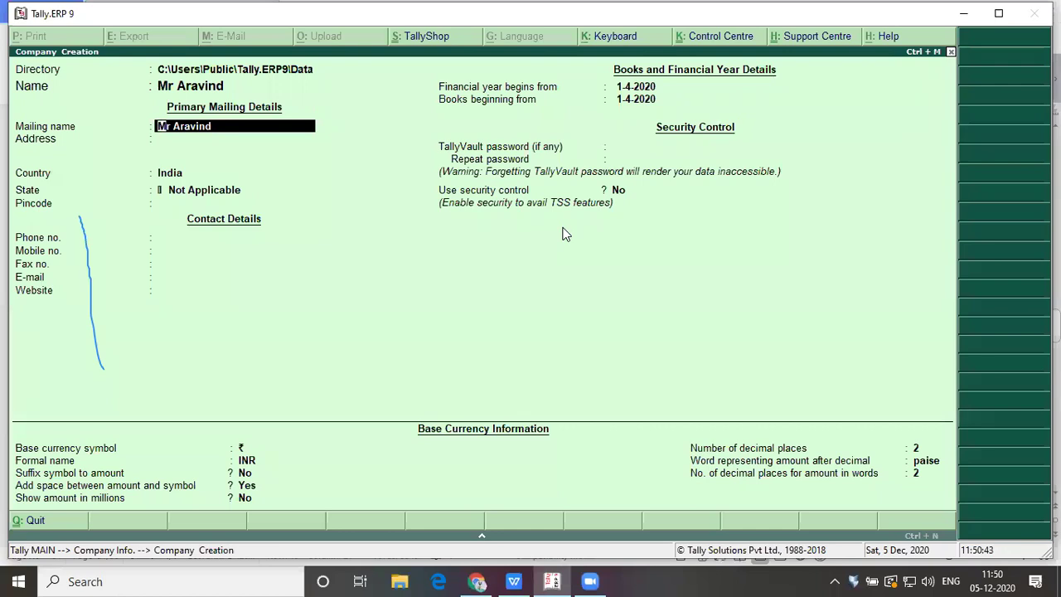
pyautogui.press('Return')
pyautogui.press('Return')
pyautogui.press('Return')
pyautogui.write('And')
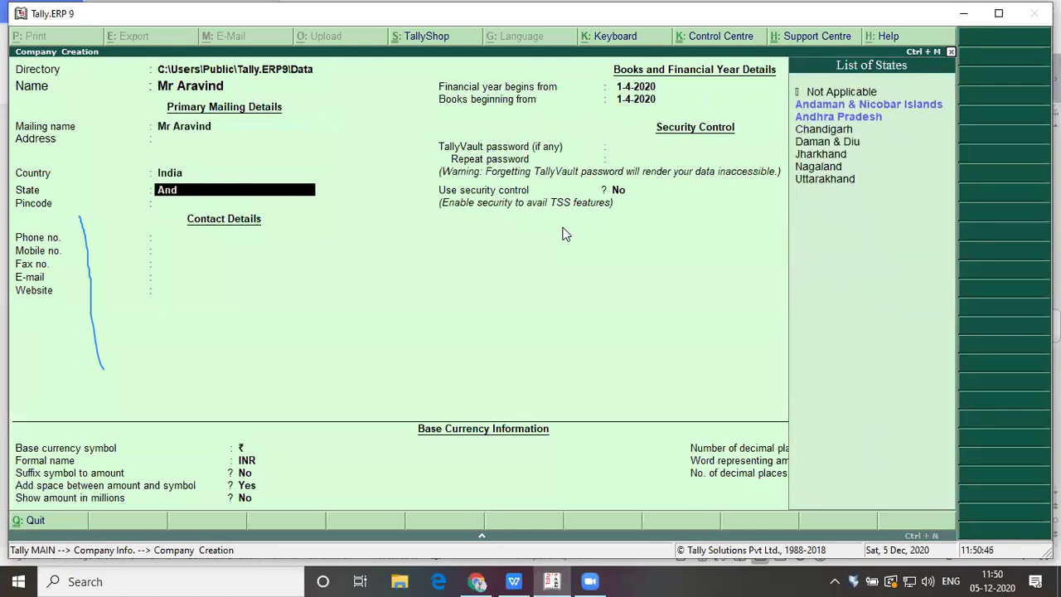
pyautogui.press('Return')
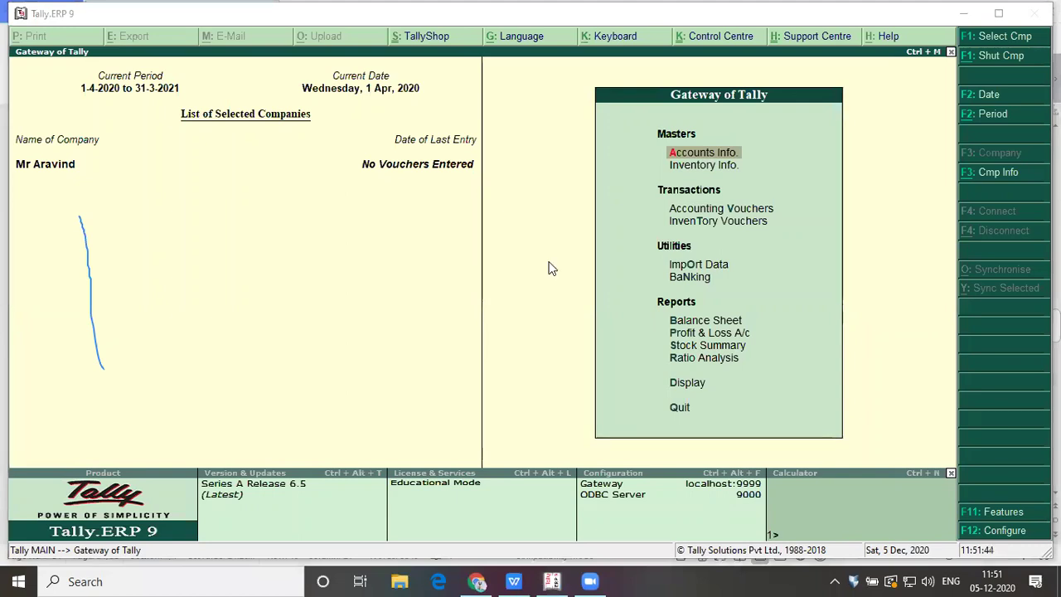
# Step: Create a simple unit of measure with the symbol "sets" and 0 decimal places, checking the units used in Problem 1
pyautogui.press('Down')
pyautogui.press('Return')
pyautogui.press('Down')
pyautogui.press('Down')
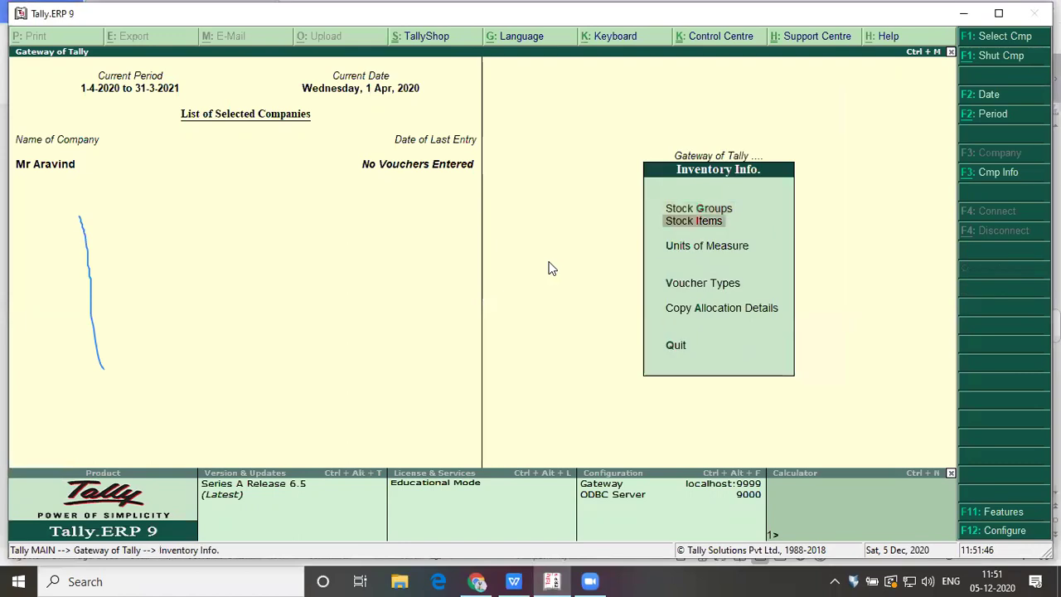
pyautogui.press('Return')
pyautogui.press('Return')
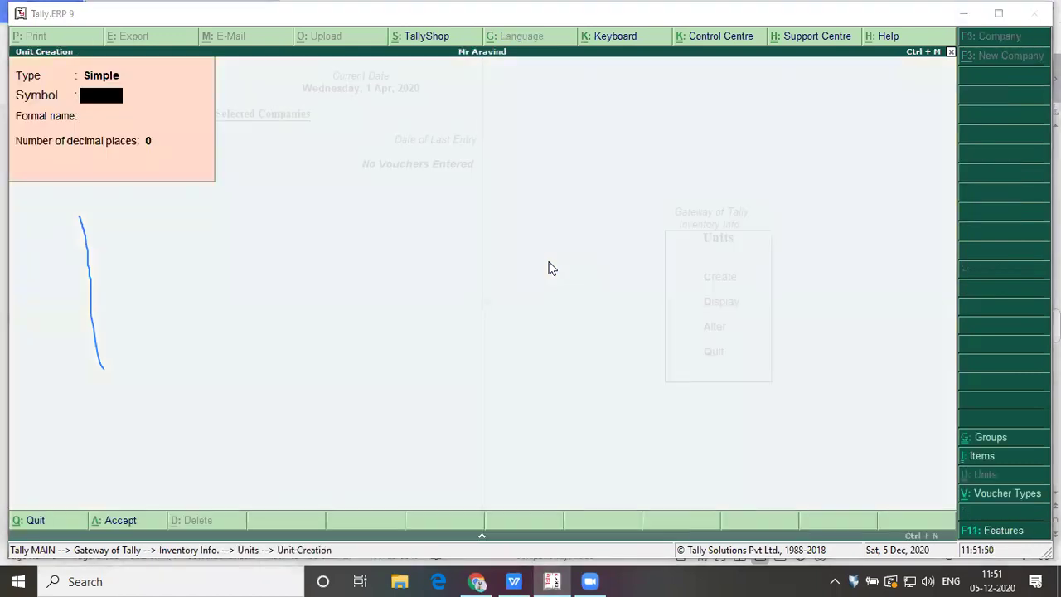
pyautogui.hotkey('alt', 'Tab')
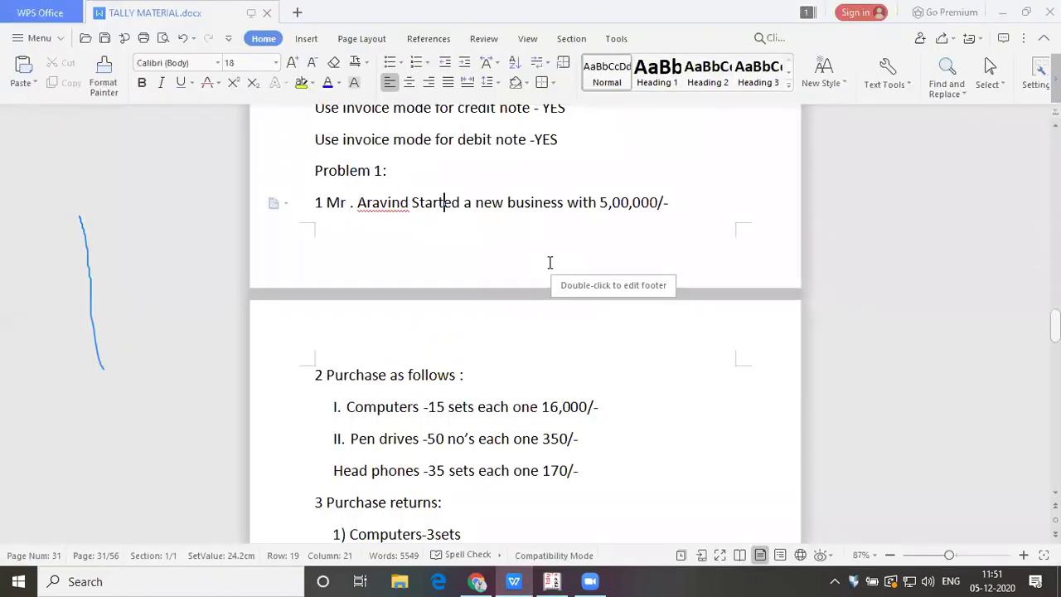
pyautogui.hotkey('alt', 'Tab')
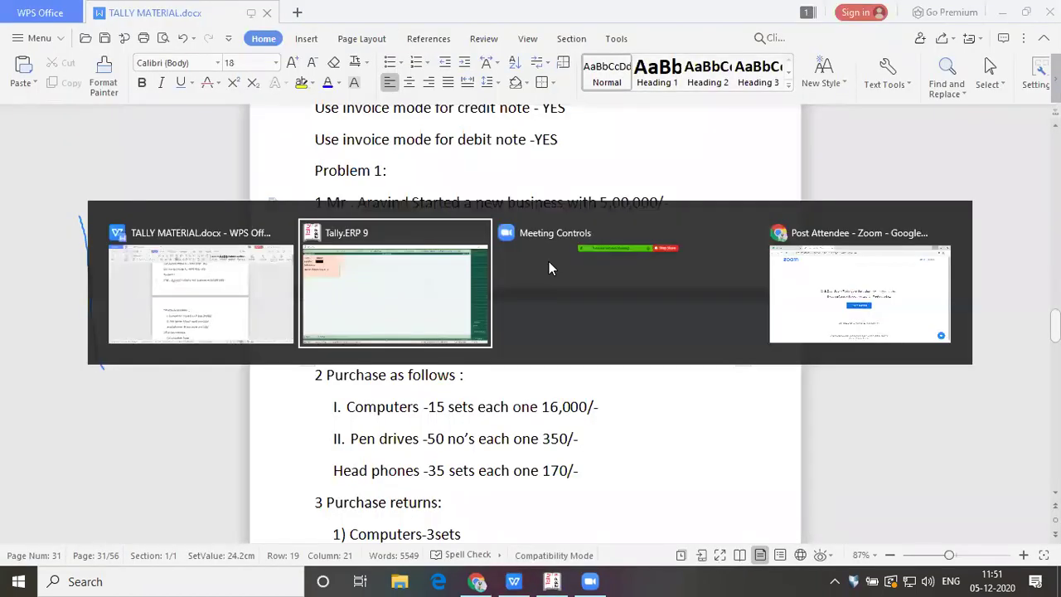
pyautogui.write('sets')
pyautogui.press('Return')
pyautogui.press('Return')
pyautogui.press('Return')
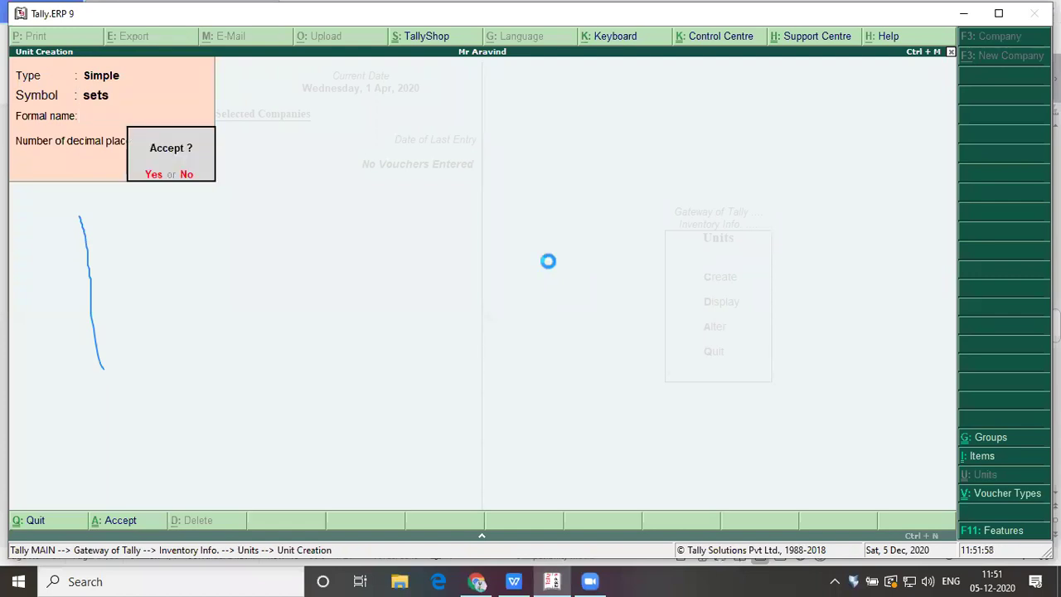
pyautogui.press('Return')
# Step: Create a second simple unit with the symbol "numbers" and 0 decimal places, and return to Inventory Info
pyautogui.write('nu')
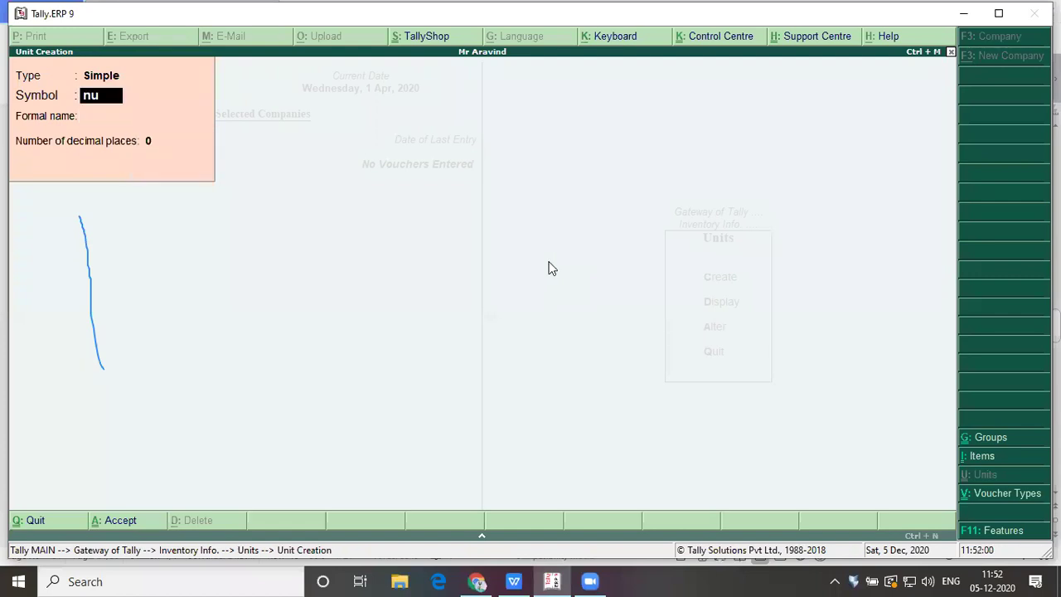
pyautogui.write('mbers')
pyautogui.press('Return')
pyautogui.press('Return')
pyautogui.press('Return')
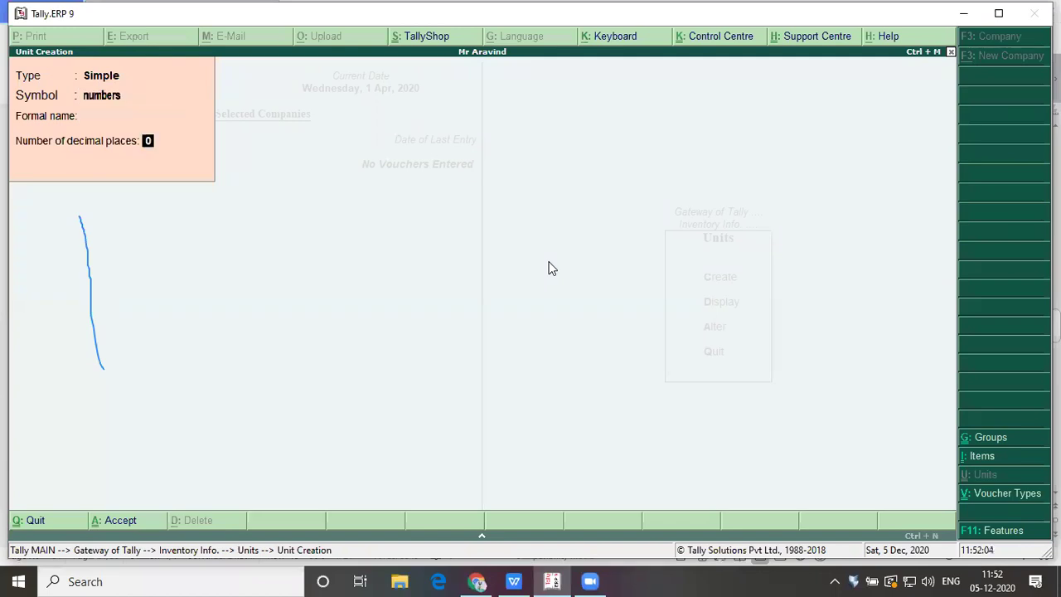
pyautogui.press('Return')
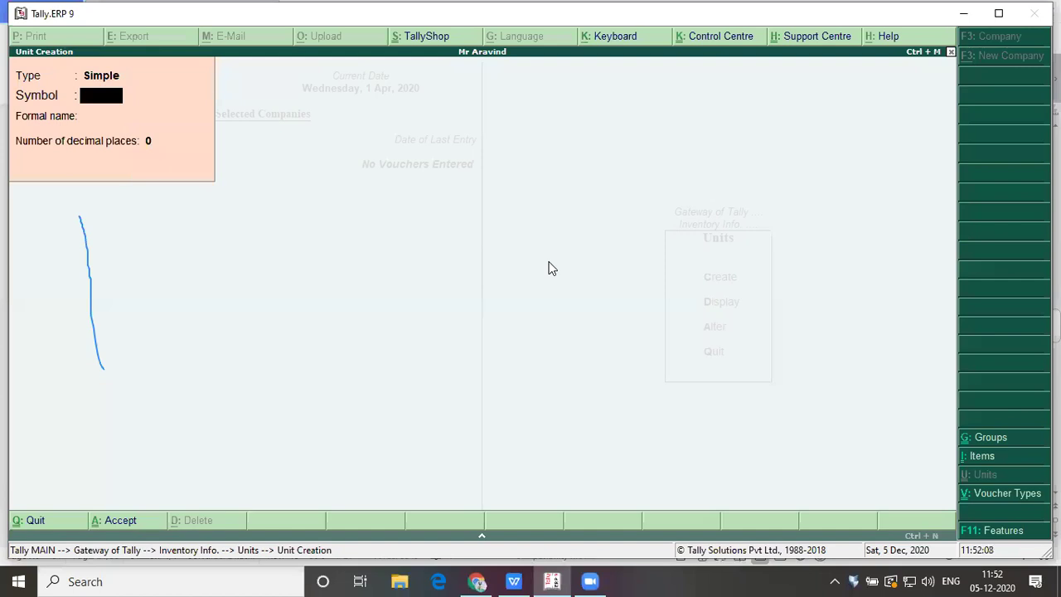
pyautogui.press('Escape')
pyautogui.press('Return')
pyautogui.press('Escape')
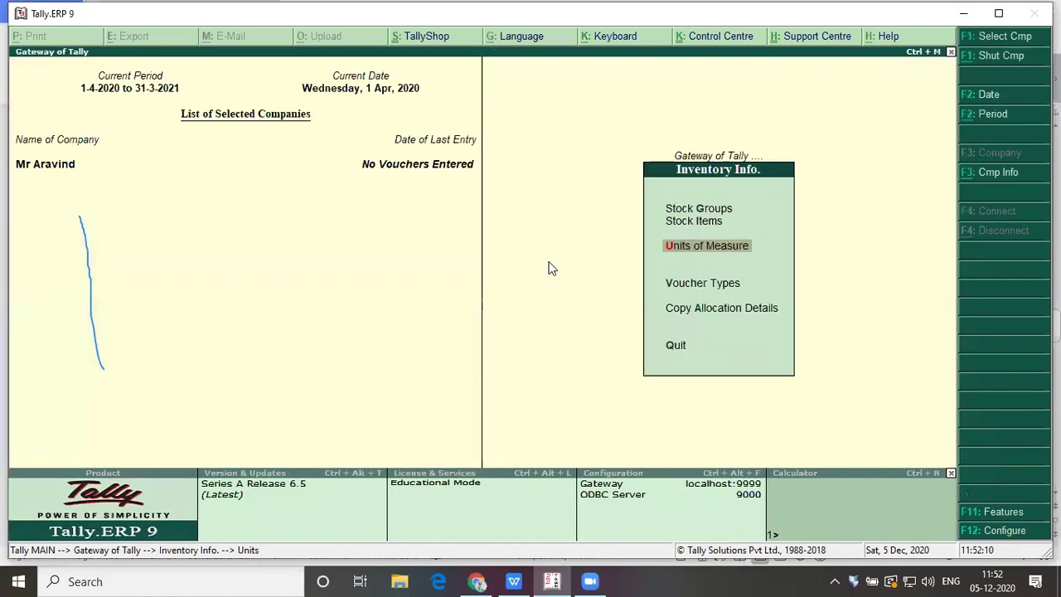
# Step: Open the creation form for multiple stock items and check the purchased items listed in Problem 1 of TALLY MATERIAL
pyautogui.press('Up')
pyautogui.press('Return')
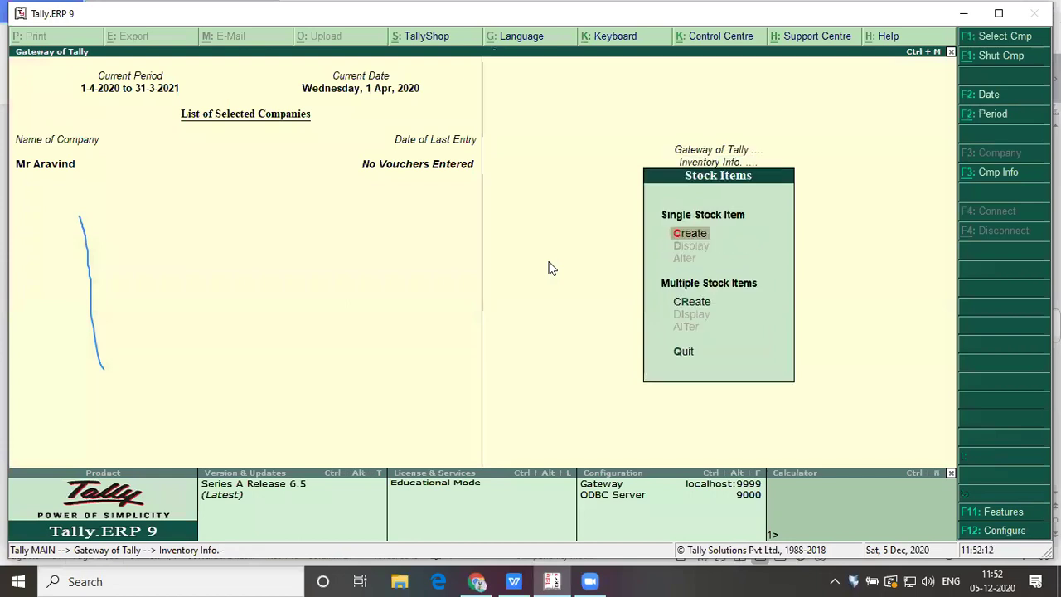
pyautogui.press('Down')
pyautogui.press('Down')
pyautogui.press('Up')
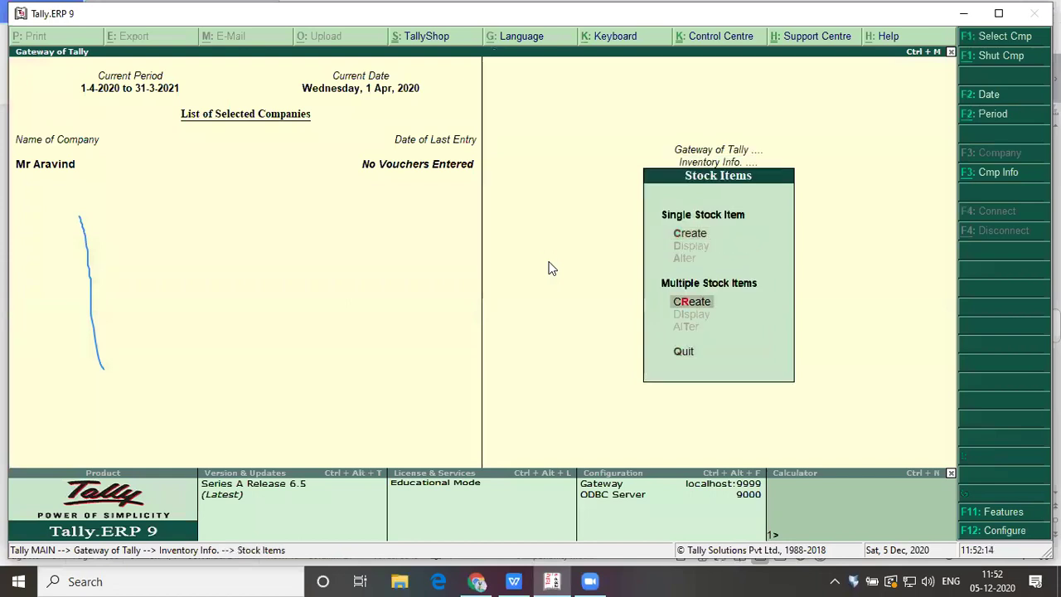
pyautogui.press('Return')
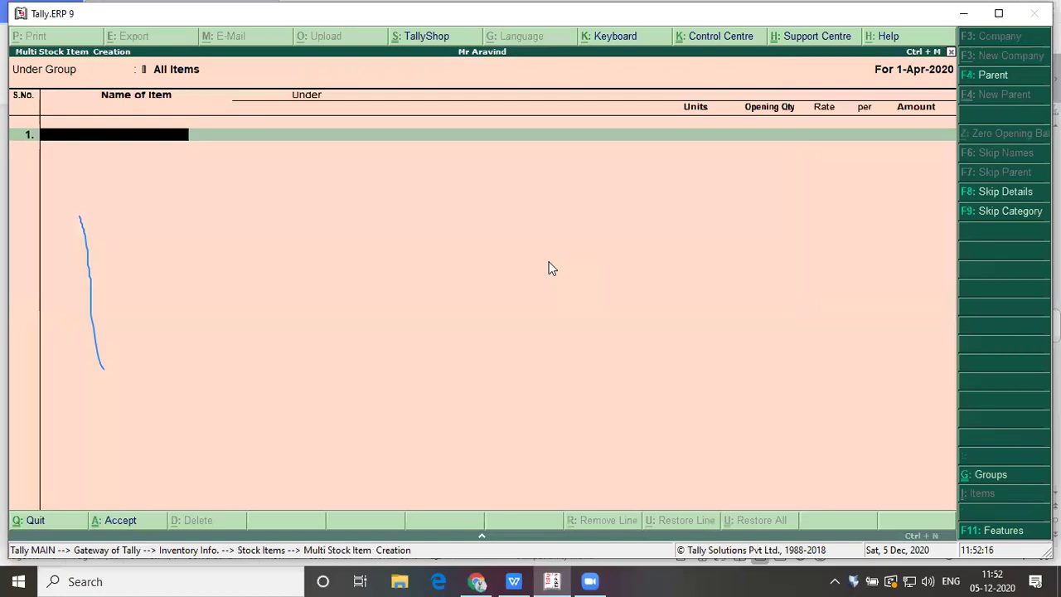
pyautogui.hotkey('alt', 'Tab')
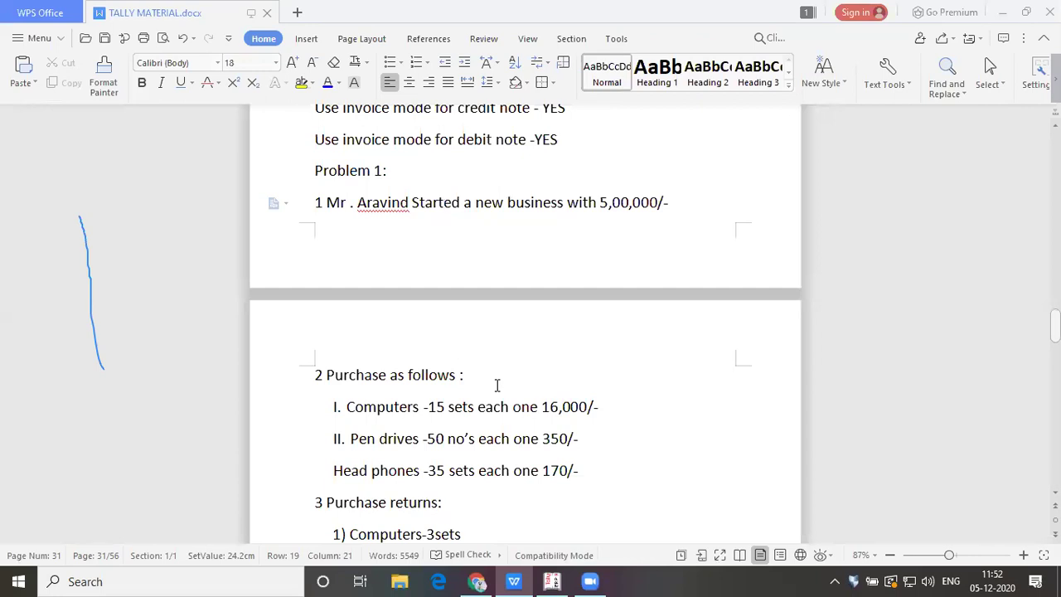
pyautogui.hotkey('alt', 'Tab')
# Step: Add the stock item Computers under Primary with the unit sets, checking its unit in Problem 1
pyautogui.write('Co')
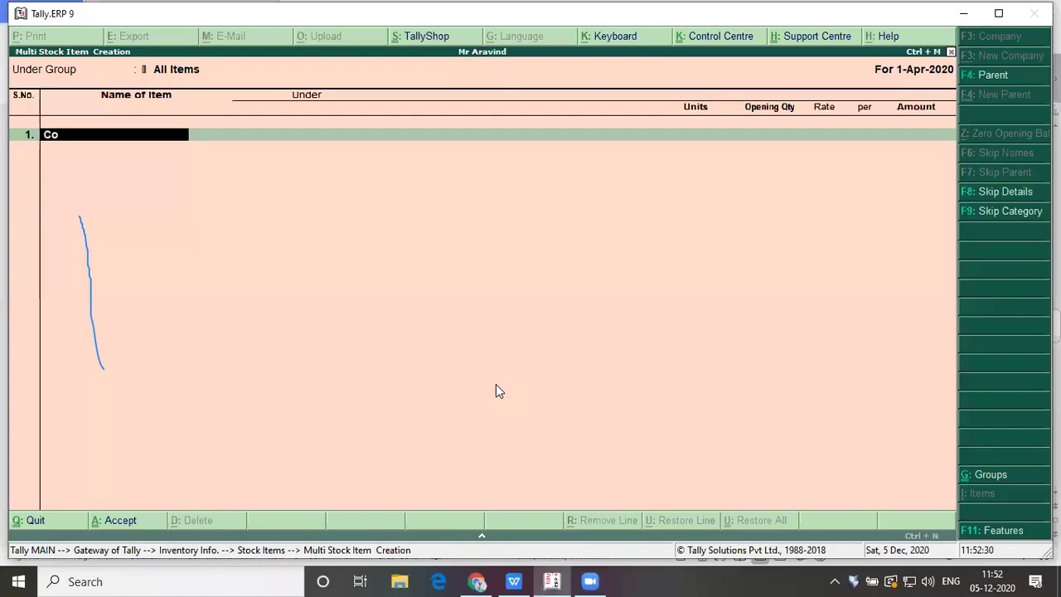
pyautogui.write('mputers')
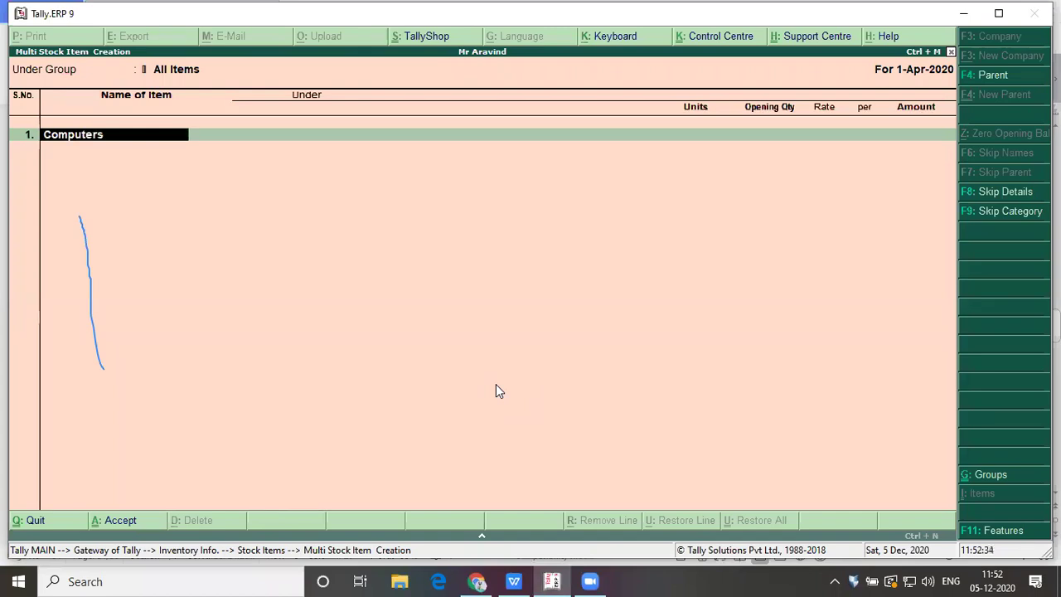
pyautogui.press('Return')
pyautogui.press('Return')
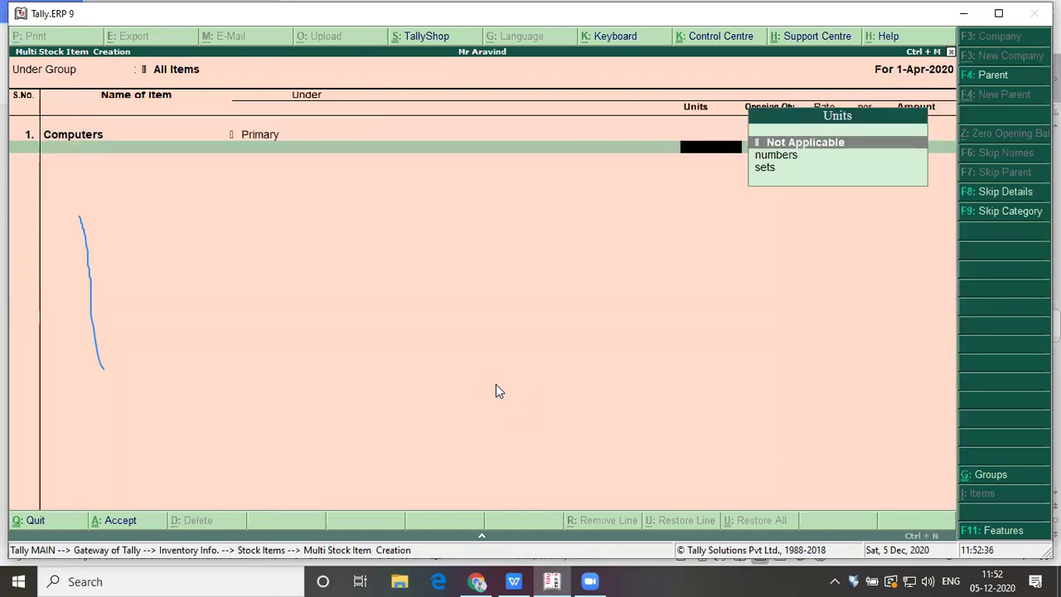
pyautogui.hotkey('alt', 'Tab')
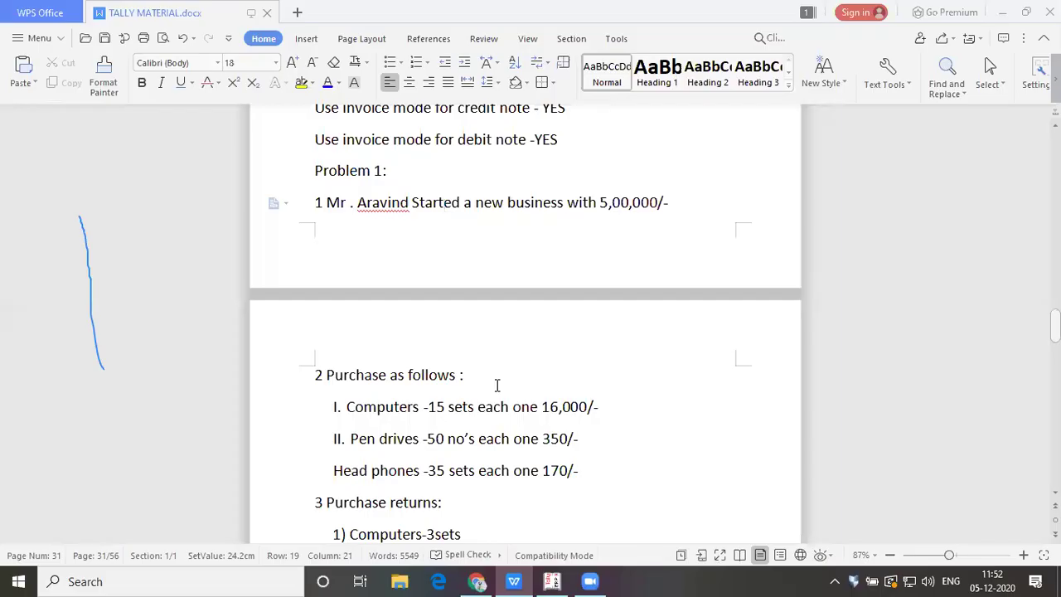
pyautogui.hotkey('alt', 'Tab')
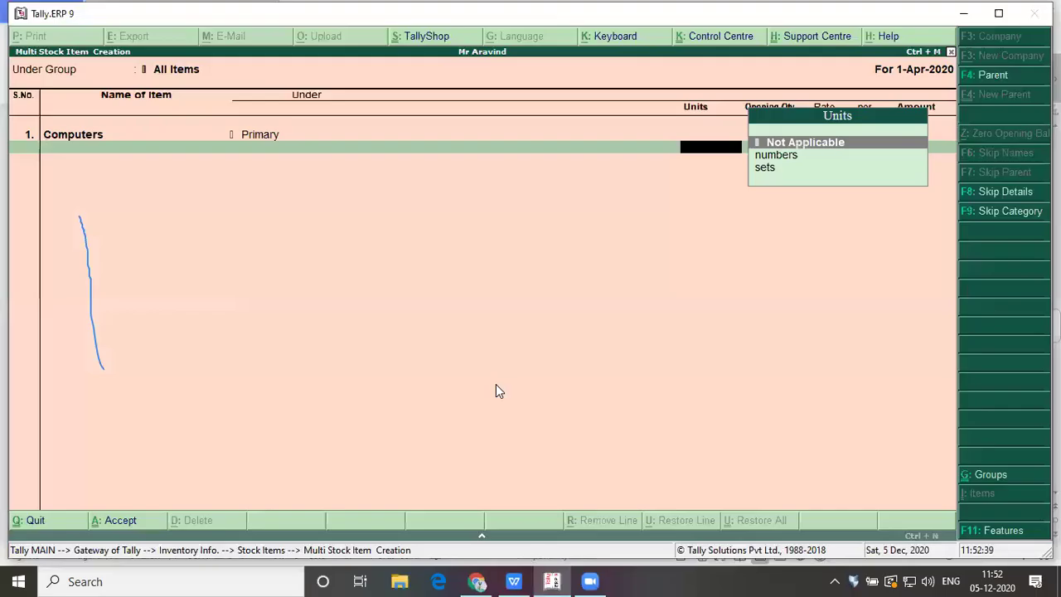
pyautogui.press('Down')
pyautogui.press('Down')
pyautogui.press('Return')
pyautogui.press('Return')
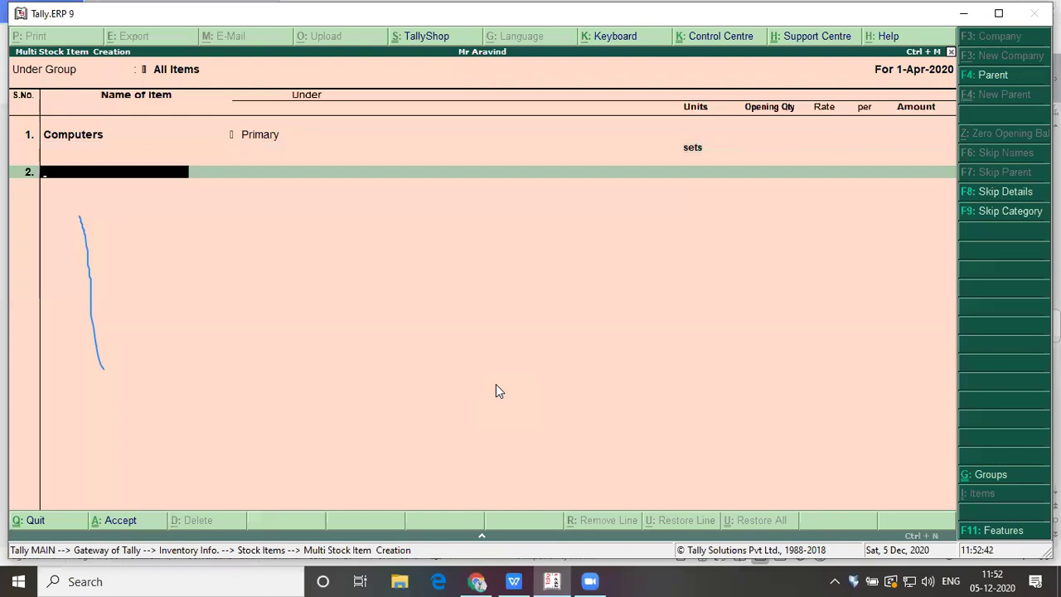
# Step: Add the stock item Pendrives under Primary with the unit numbers, checking its unit in Problem 1
pyautogui.write('Pendrives')
pyautogui.press('Return')
pyautogui.press('Return')
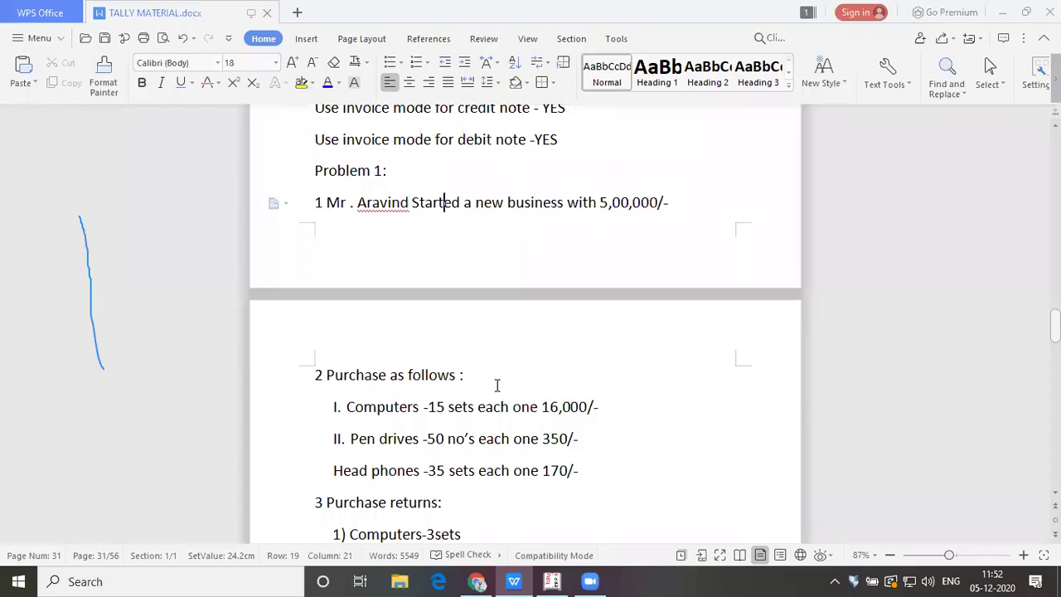
pyautogui.hotkey('alt', 'Tab')
pyautogui.press('Down')
pyautogui.press('Return')
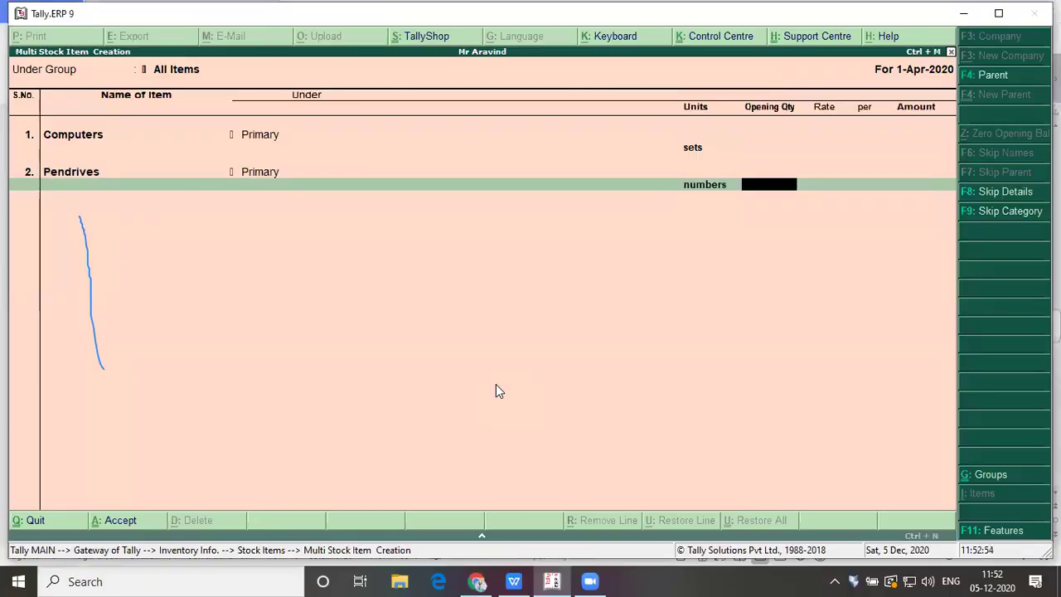
pyautogui.press('Return')
# Step: Add the stock item Headphones under Primary with the unit sets, checking Problem 1, and save the stock item list
pyautogui.write('H')
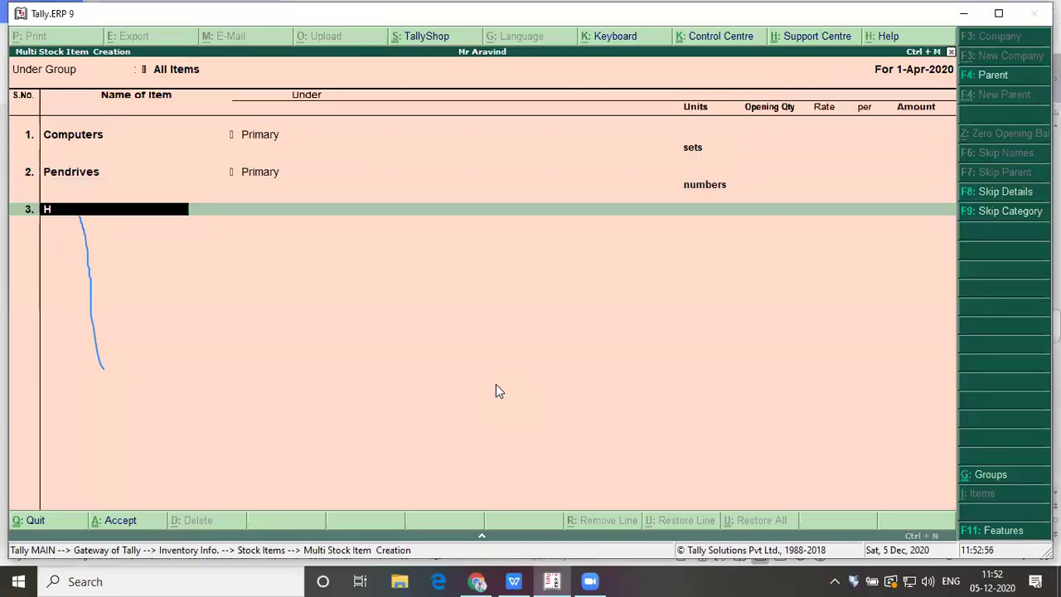
pyautogui.write('eadphones')
pyautogui.press('Return')
pyautogui.press('Return')
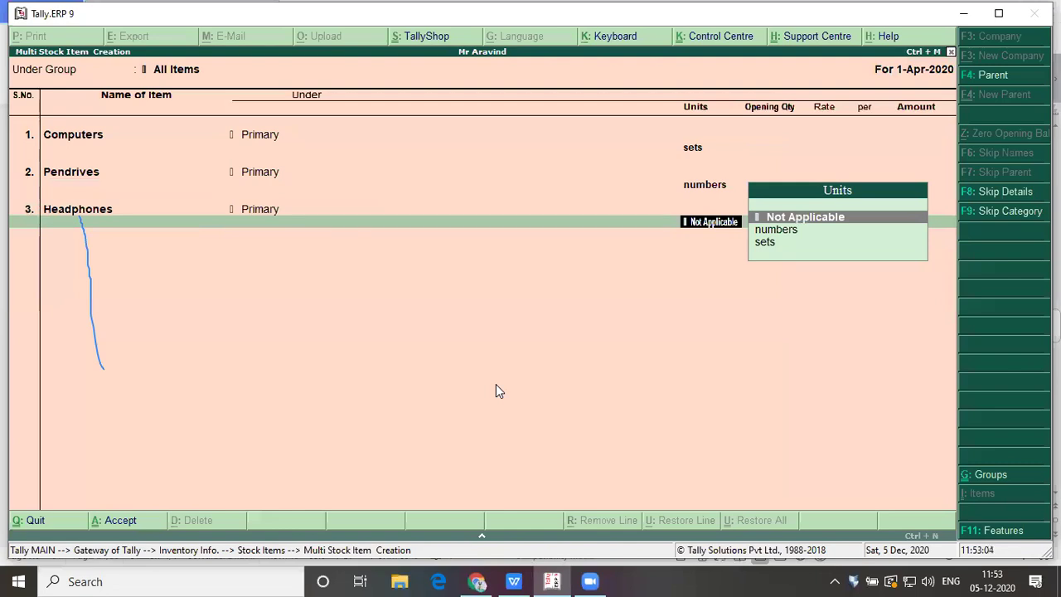
pyautogui.hotkey('alt', 'Tab')
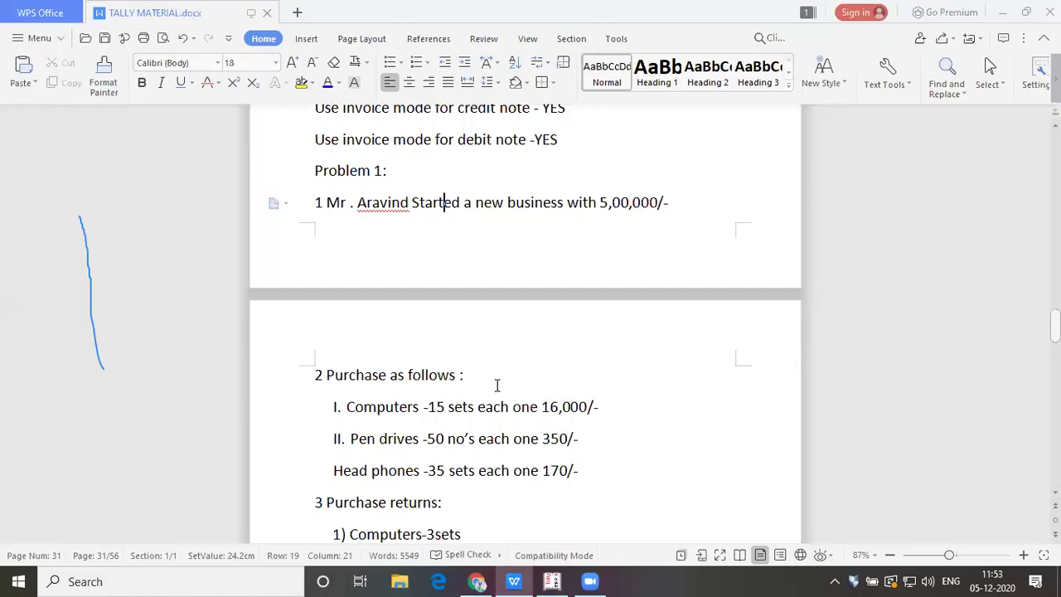
pyautogui.hotkey('alt', 'Tab')
pyautogui.press('Down')
pyautogui.press('Down')
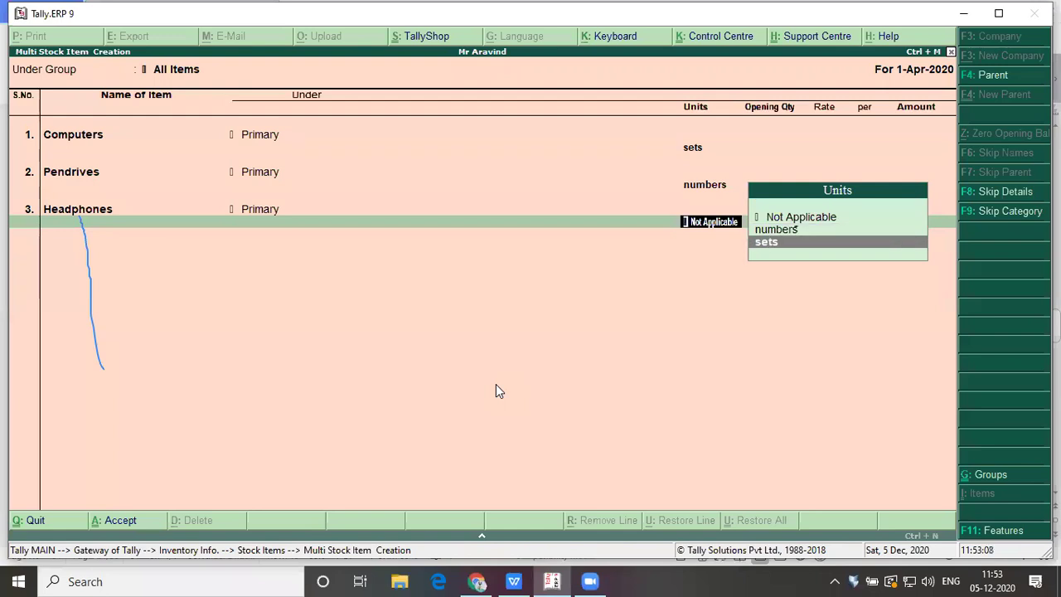
pyautogui.press('Return')
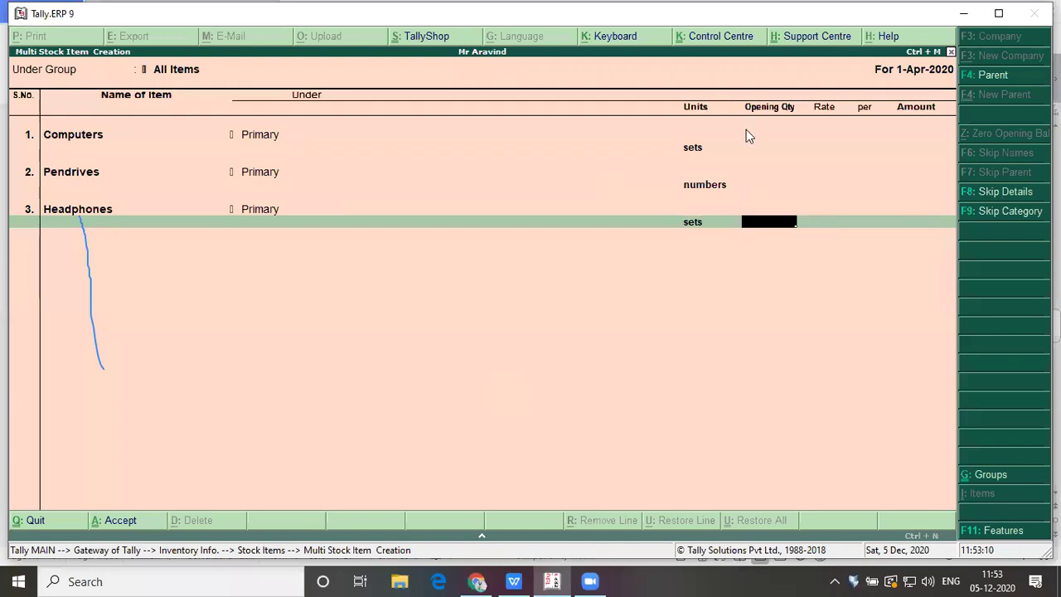
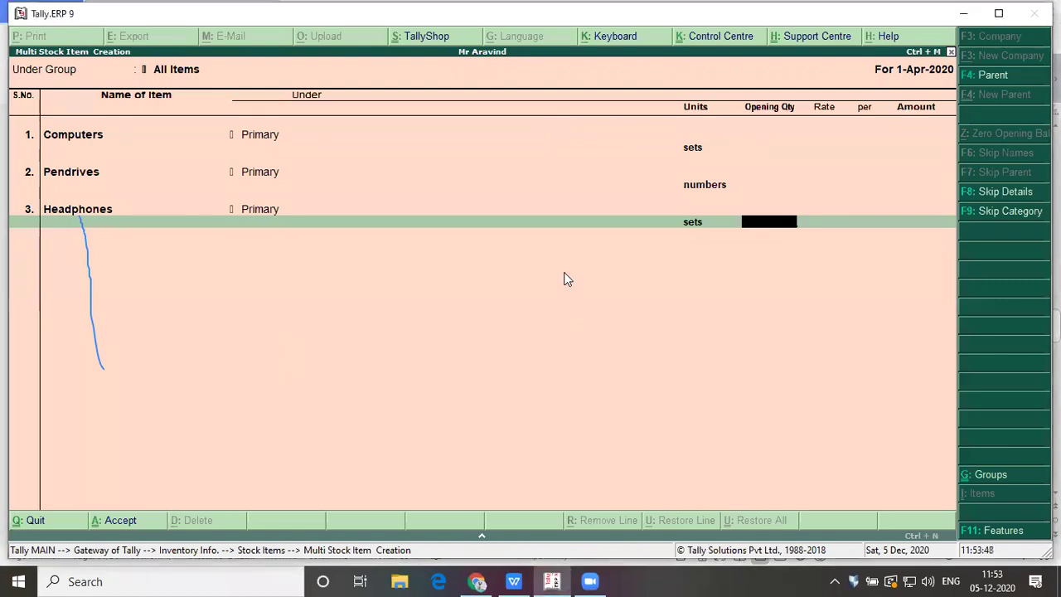
pyautogui.press('Return')
pyautogui.press('Return')
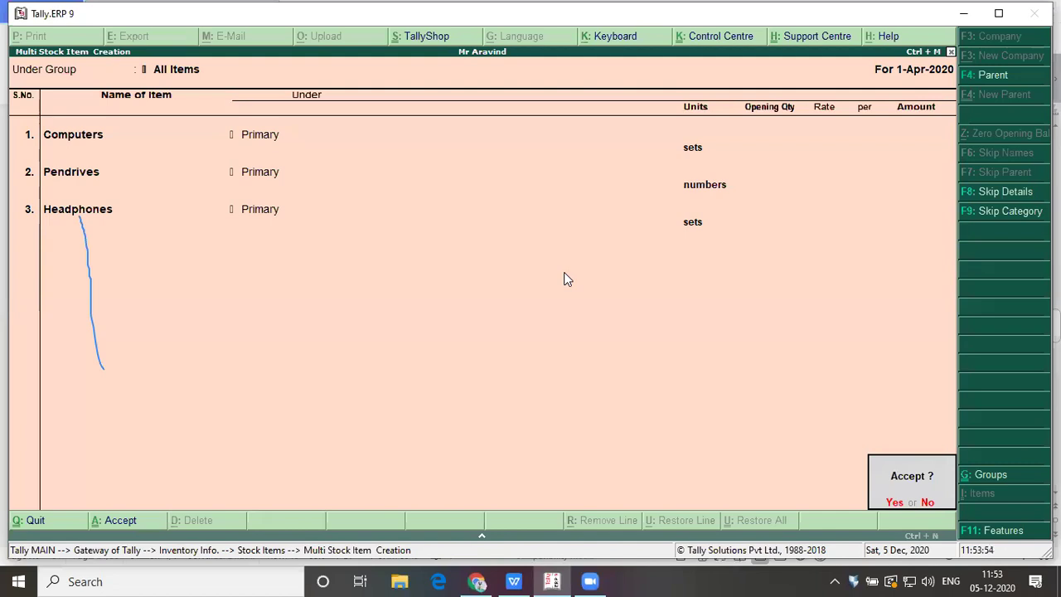
pyautogui.press('Return')
# Step: Display the stock items of the group All Items to review their units, and return to the Gateway of Tally
pyautogui.press('Down')
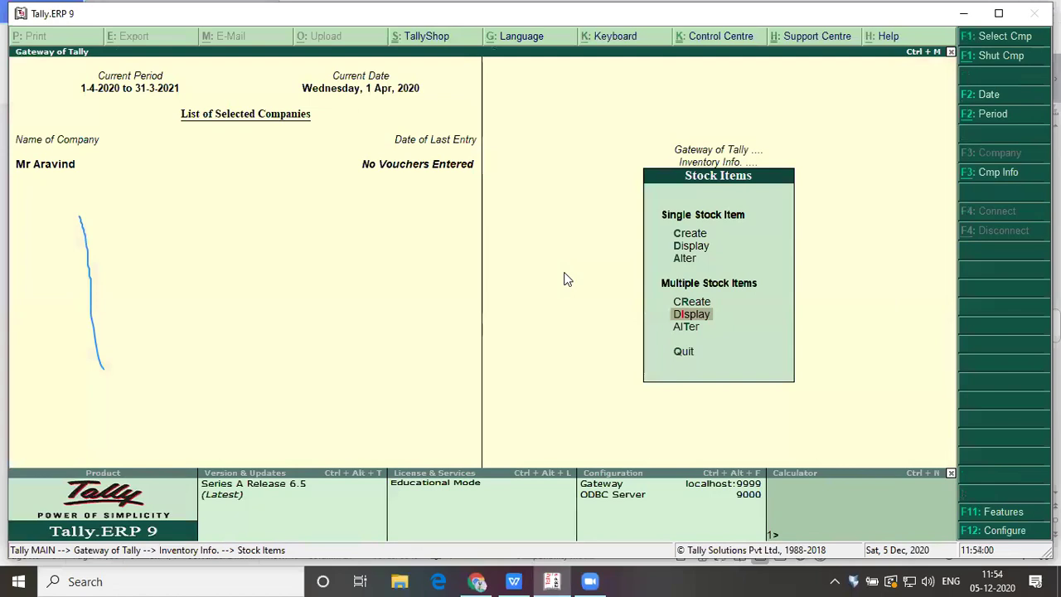
pyautogui.press('Return')
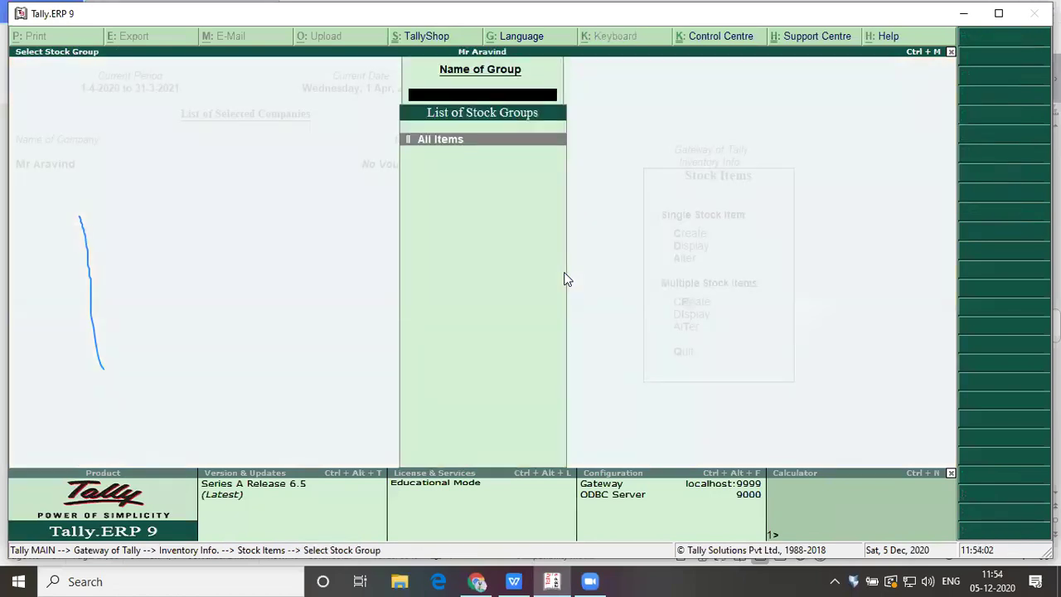
pyautogui.press('Return')
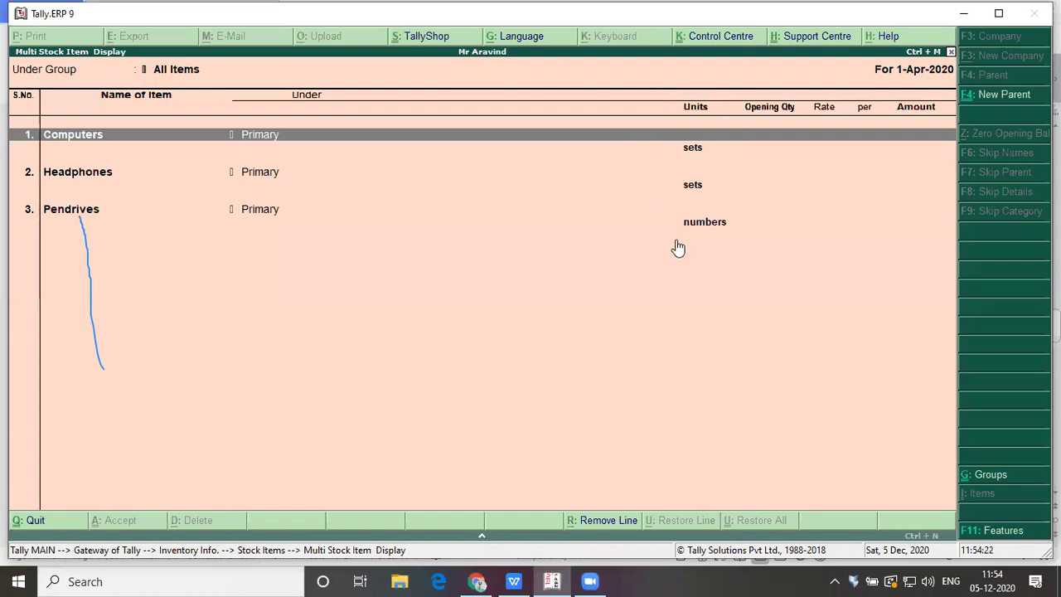
pyautogui.press('Escape')
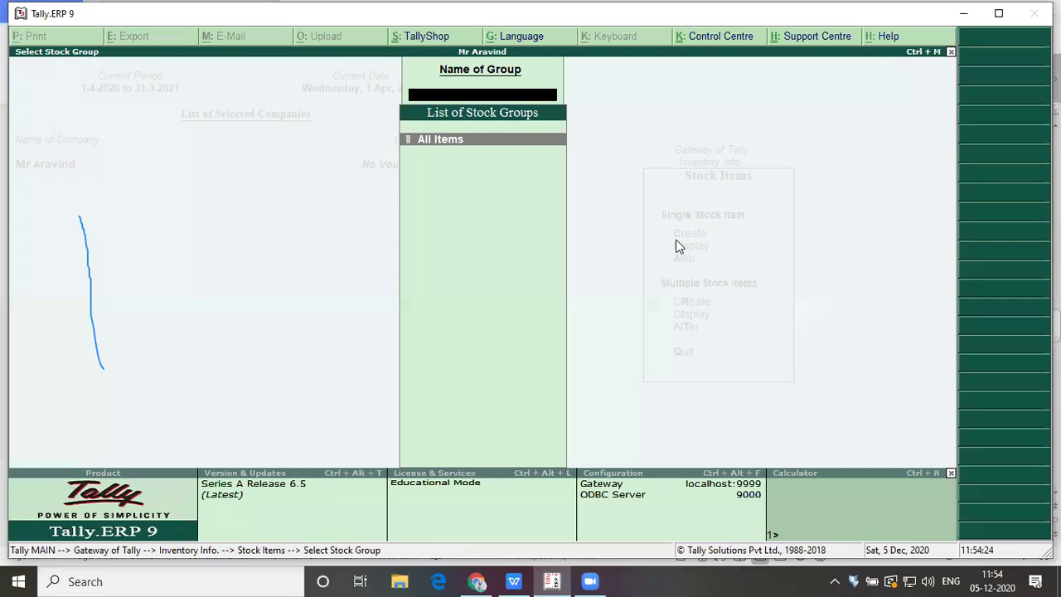
pyautogui.press('Escape')
pyautogui.press('Escape')
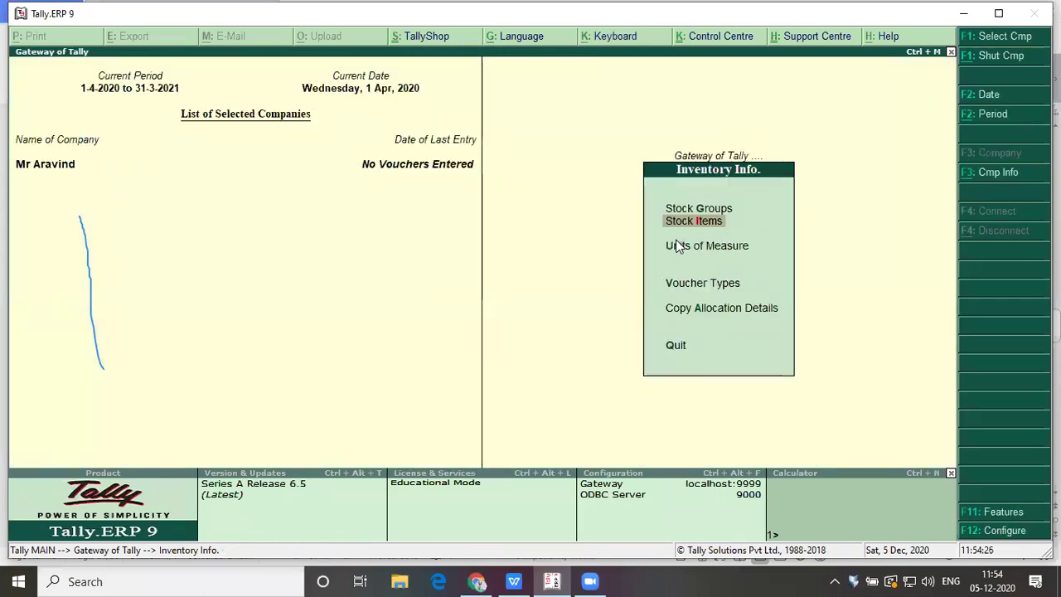
pyautogui.press('Escape')
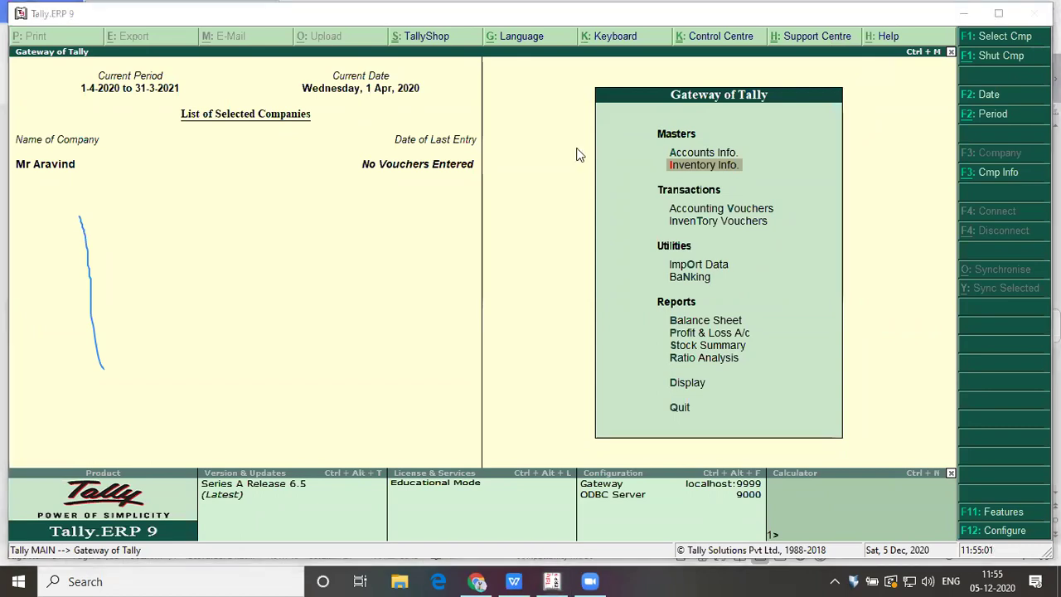
# Step: Open the creation form for multiple ledgers under the group All Items
pyautogui.click(808, 209)
pyautogui.press('Up')
pyautogui.press('Up')
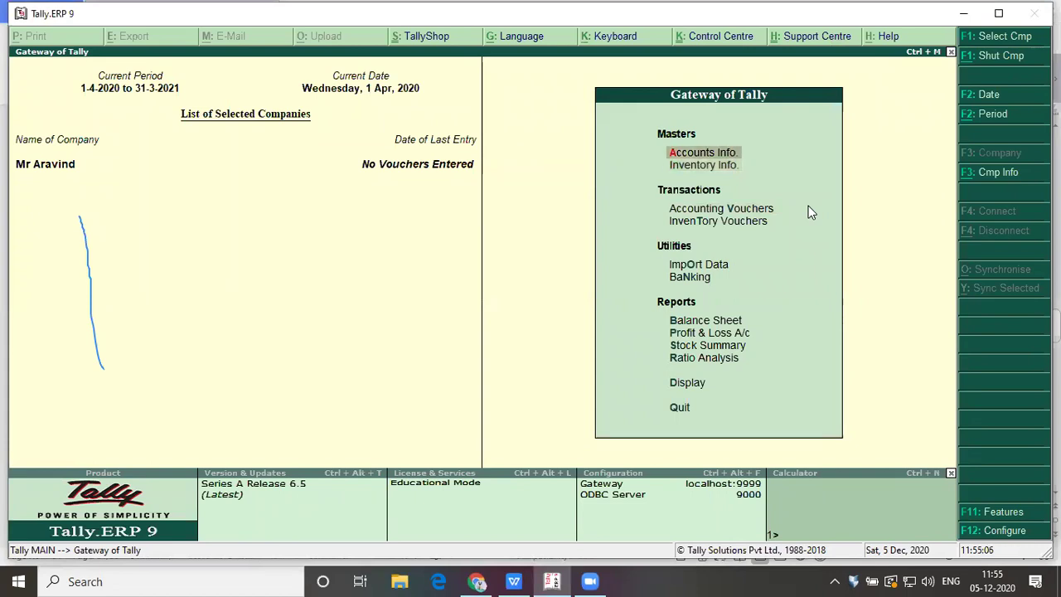
pyautogui.press('Return')
pyautogui.press('Down')
pyautogui.press('Return')
pyautogui.press('Down')
pyautogui.press('Down')
pyautogui.press('Down')
pyautogui.press('Return')
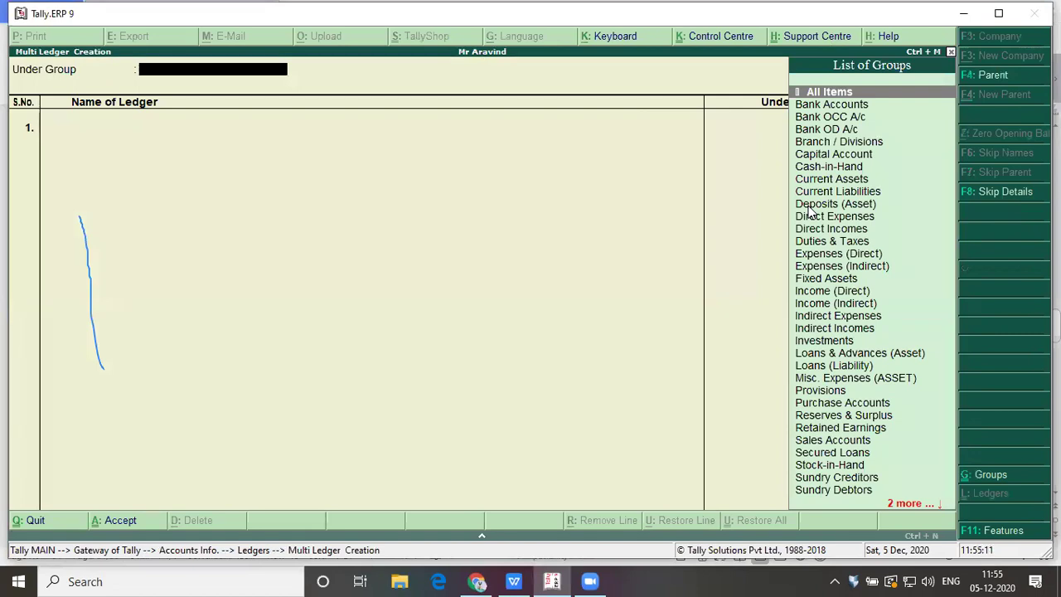
pyautogui.press('Return')
# Step: Add a ledger named after the business owner under Capital Account, without an opening balance
pyautogui.write('Mr Ara')
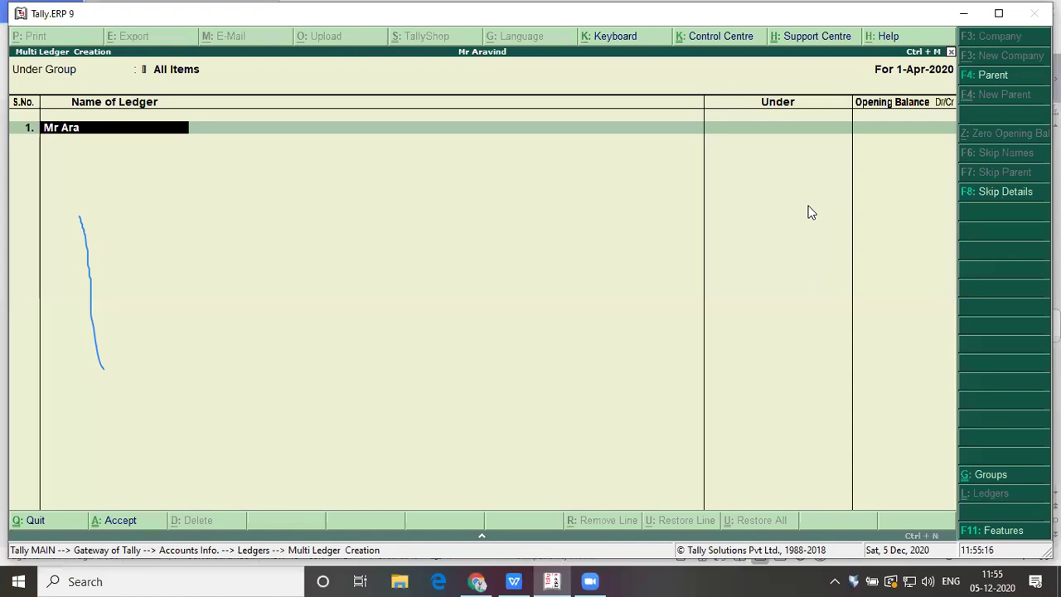
pyautogui.write('vind')
pyautogui.press('Return')
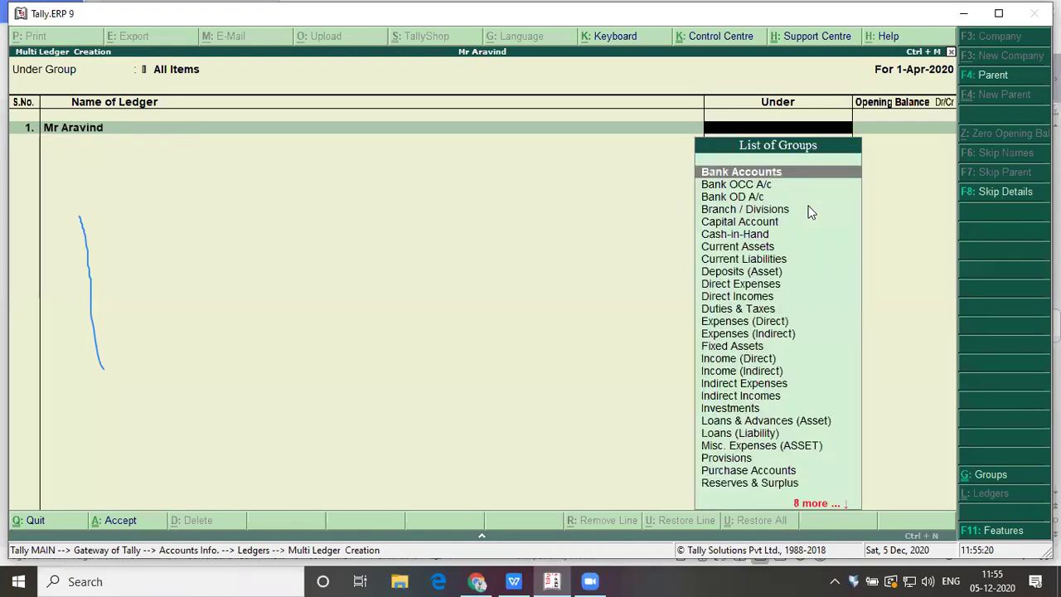
pyautogui.write('c')
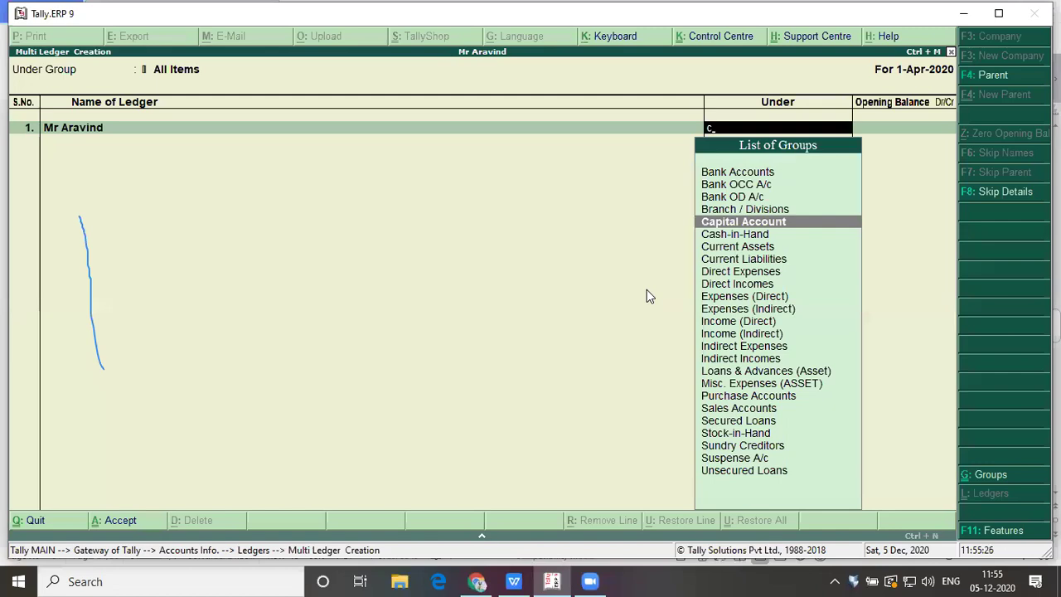
pyautogui.press('Return')
pyautogui.press('Return')
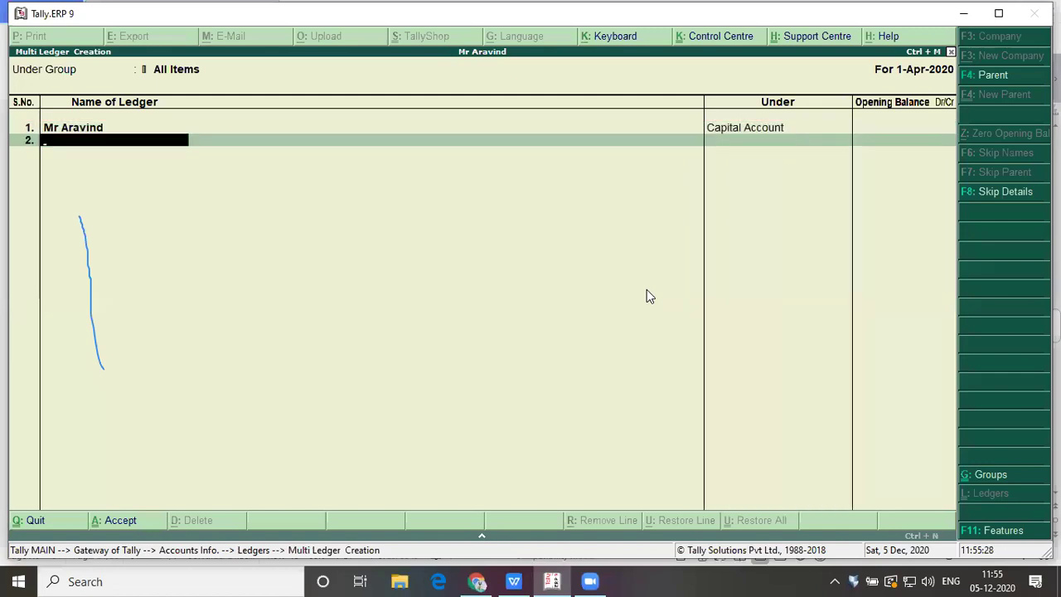
# Step: Check Problem 1 in TALLY MATERIAL.docx and add the ledger Purchases under Purchase Accounts in Tally, without an opening balance
pyautogui.hotkey('alt', 'Tab')
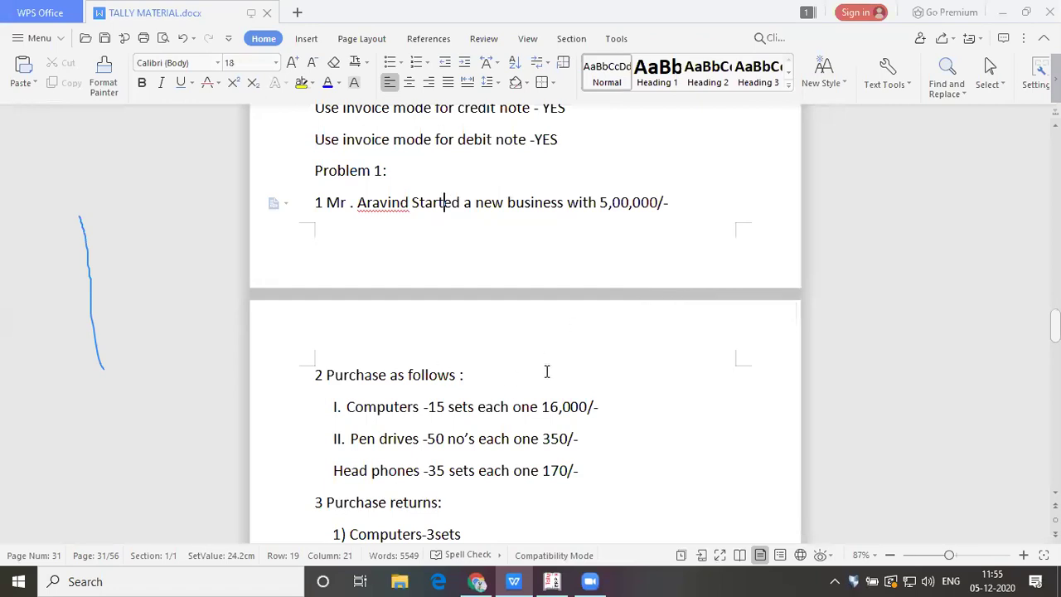
pyautogui.hotkey('alt', 'Tab')
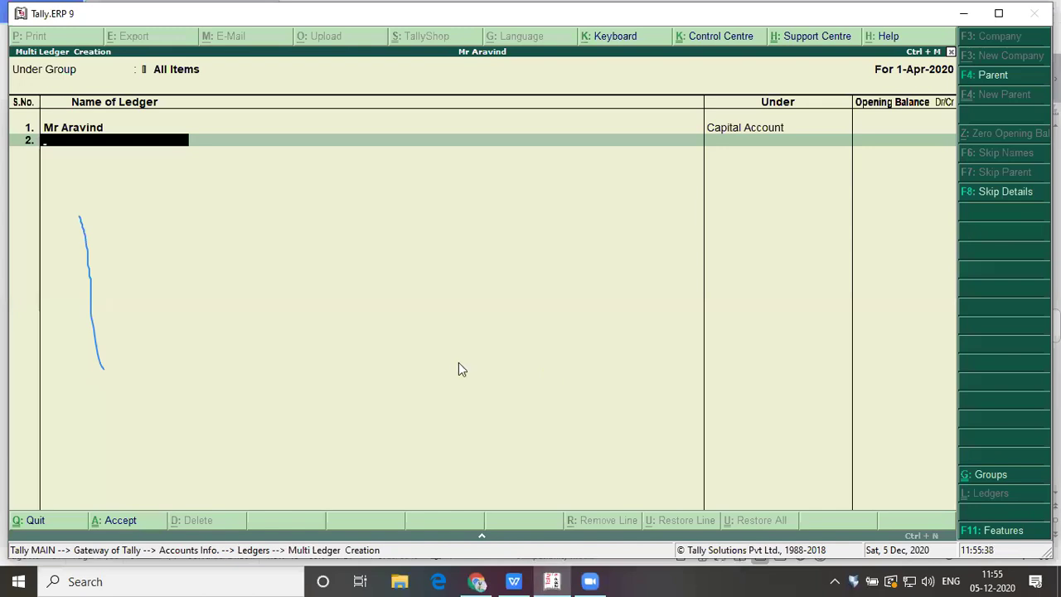
pyautogui.write('Purchases')
pyautogui.press('Return')
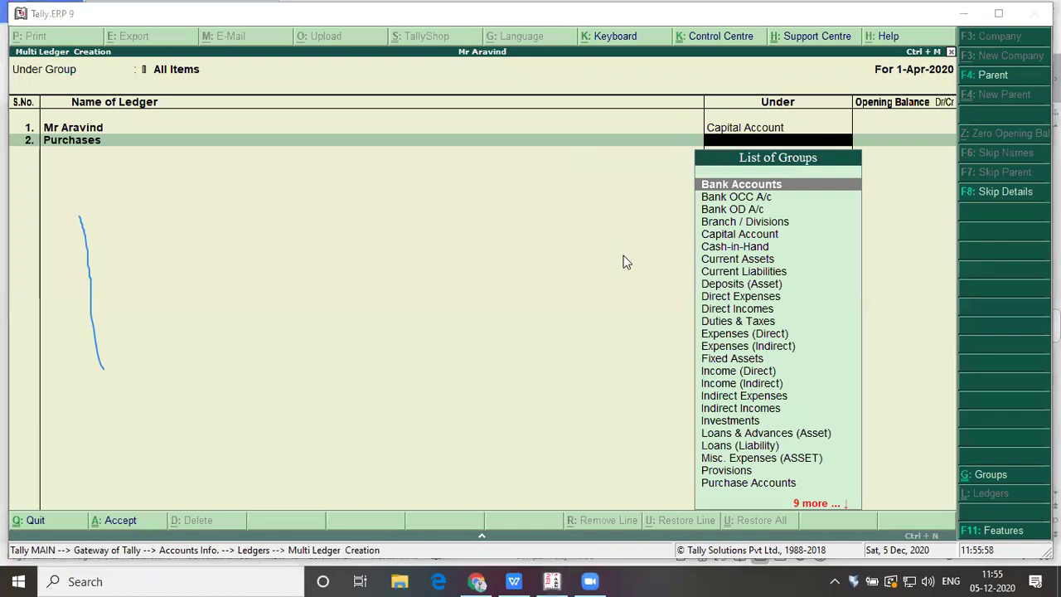
pyautogui.write('P')
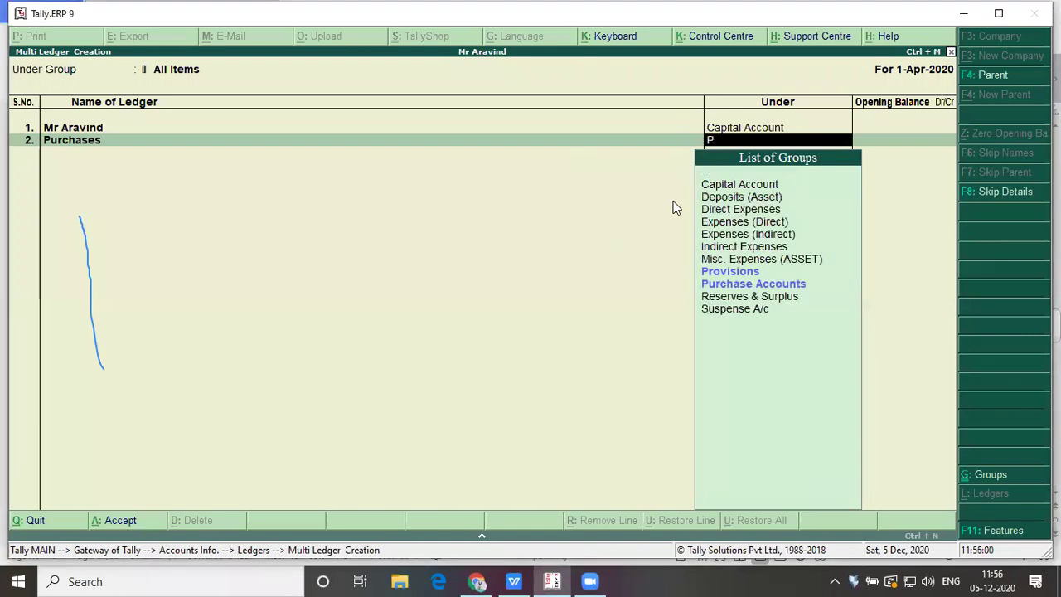
pyautogui.press('Down')
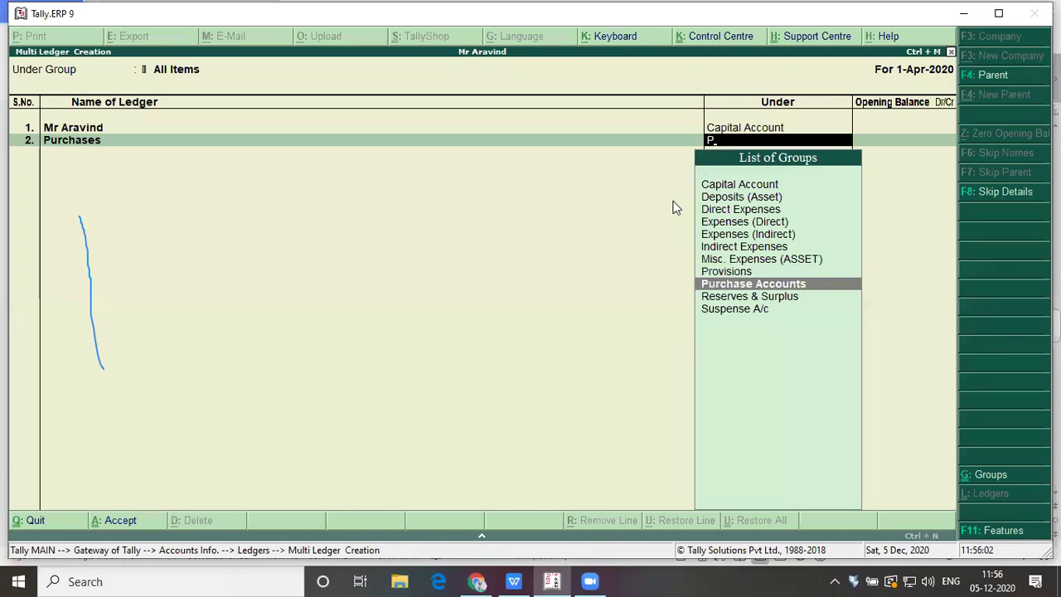
pyautogui.press('Return')
pyautogui.press('Return')
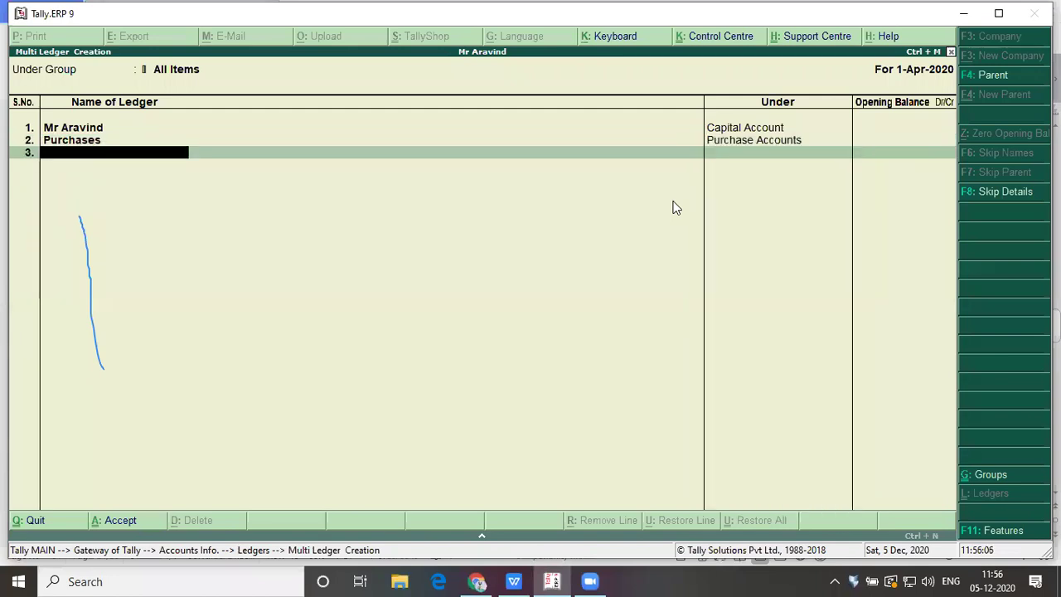
# Step: Add the ledger Sales under Sales Accounts
pyautogui.write('Sales')
pyautogui.press('Return')
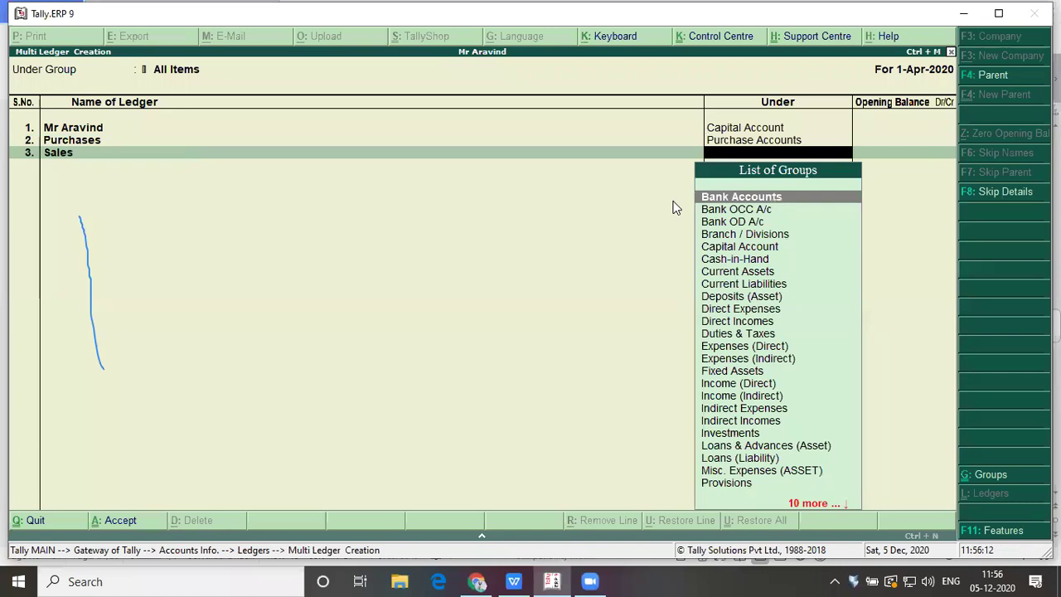
pyautogui.write('sa')
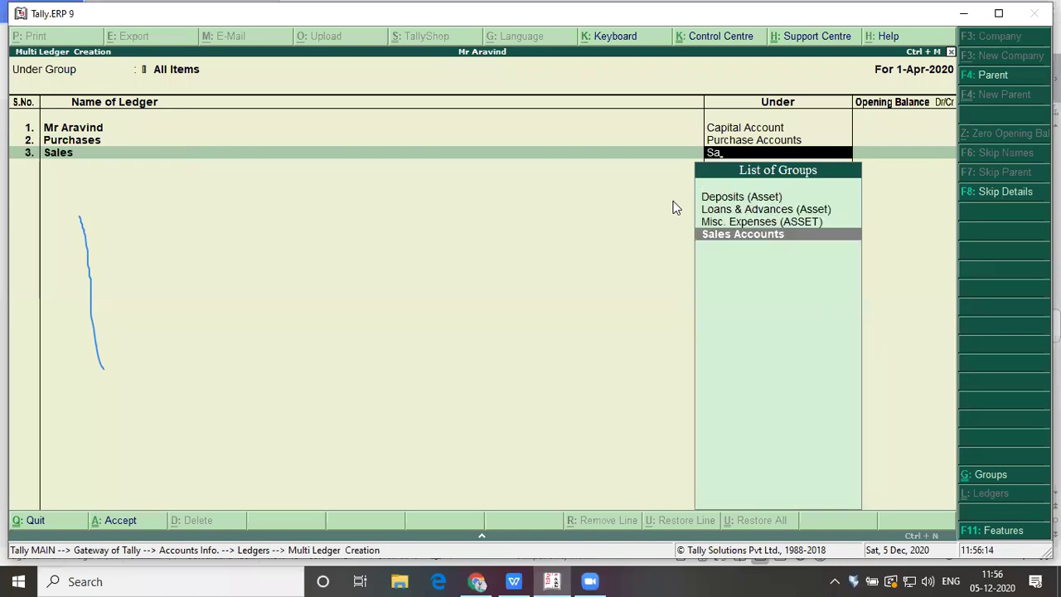
pyautogui.press('Return')
# Step: Examine the purchase and purchase return entries of Problem 1 in TALLY MATERIAL.docx to find the ledgers still needed
pyautogui.hotkey('alt', 'Tab')
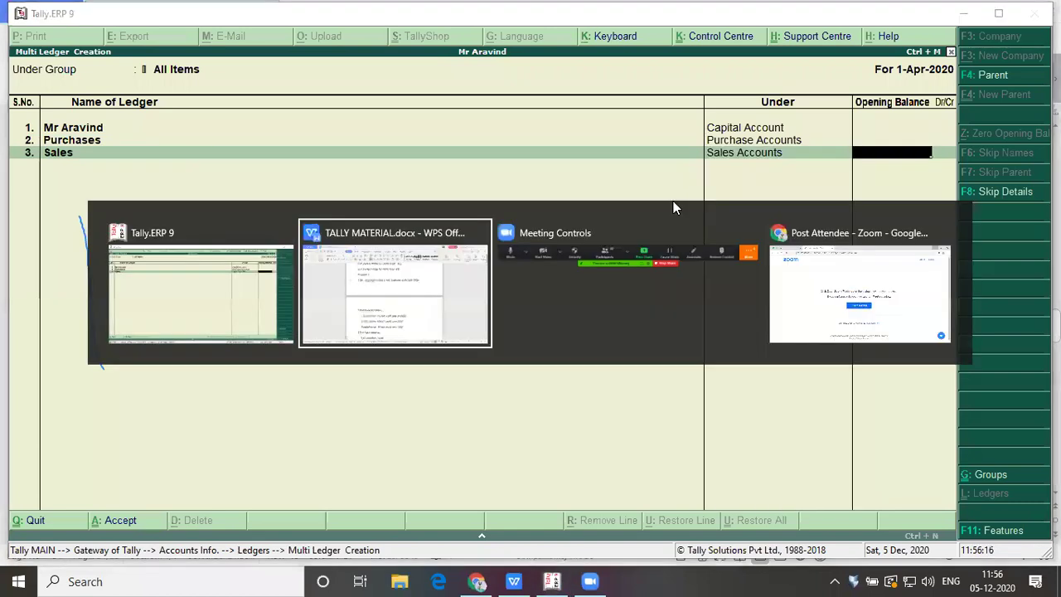
pyautogui.scroll(-4, 674, 202)
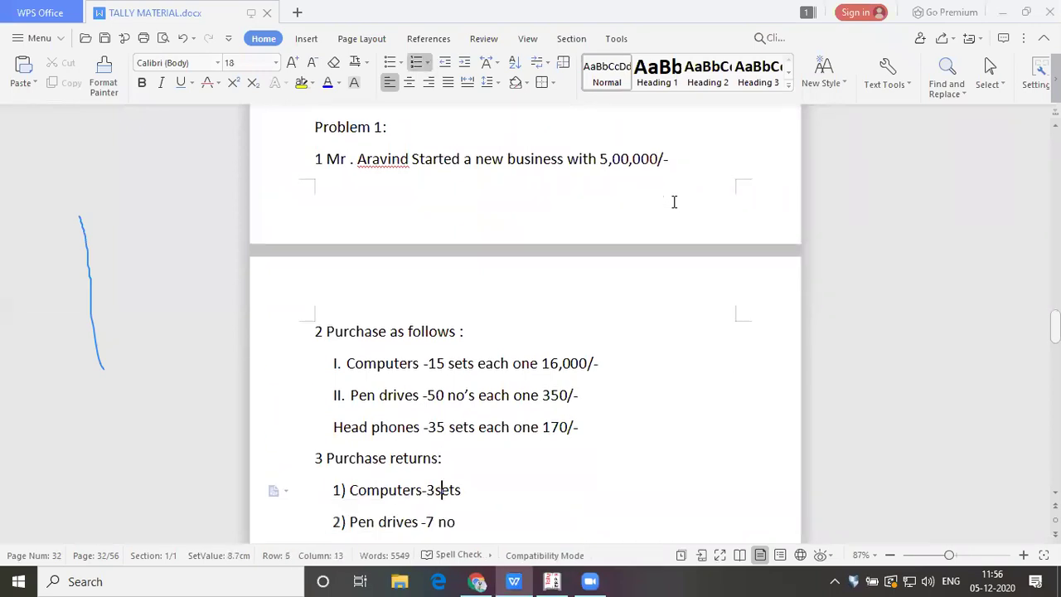
pyautogui.press('Up')
pyautogui.press('Up')
pyautogui.press('Up')
pyautogui.press('Up')
pyautogui.press('Up')
pyautogui.press('Up')
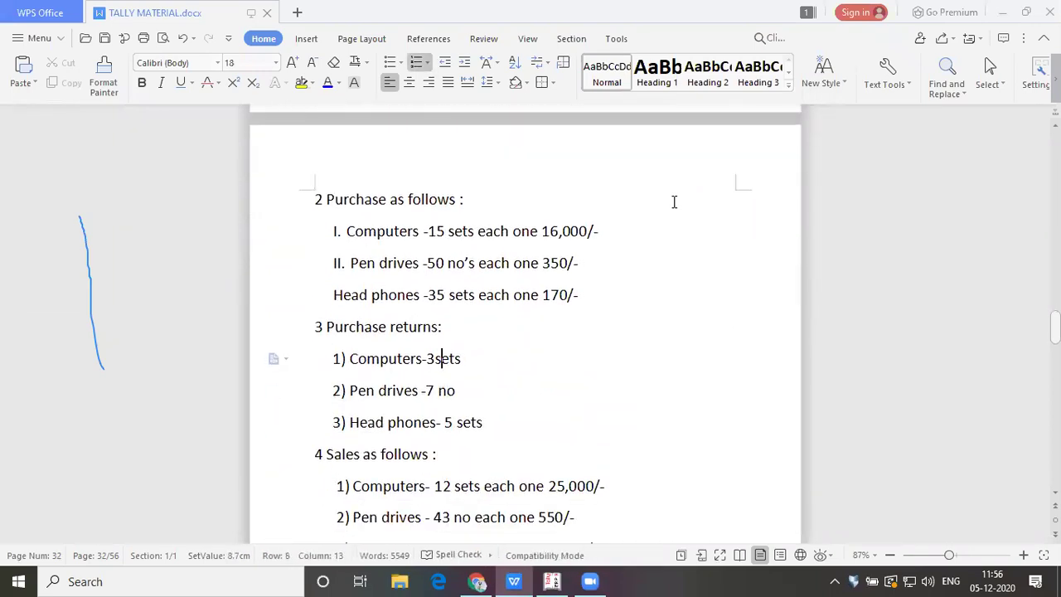
pyautogui.press('Down')
pyautogui.press('Down')
pyautogui.press('Down')
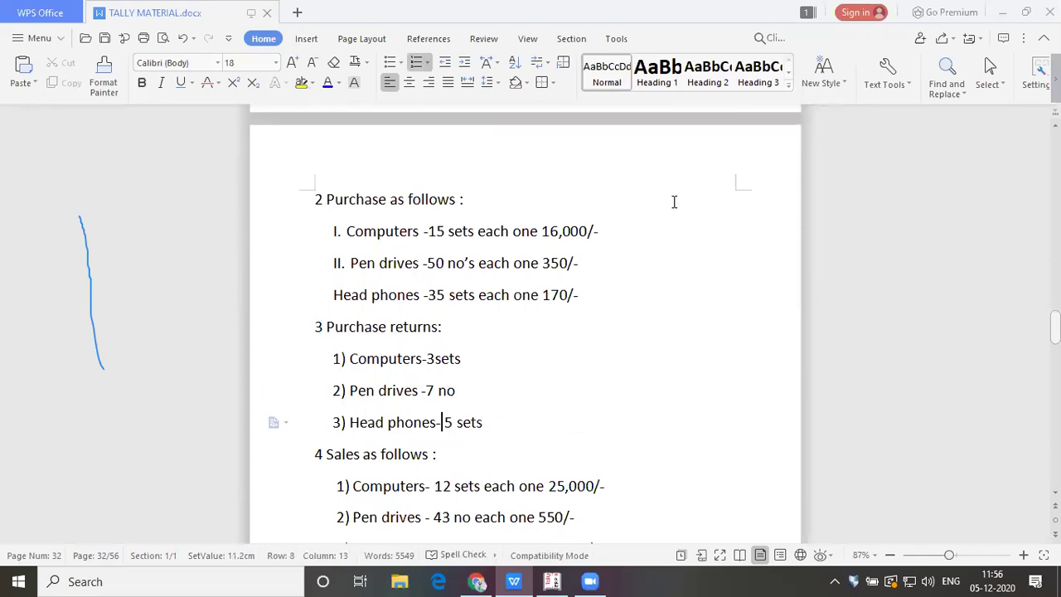
# Step: Back in Tally, leave the Sales opening balance blank and add the ledger Purchases Returns under Purchase Accounts without an opening balance
pyautogui.hotkey('alt', 'Tab')
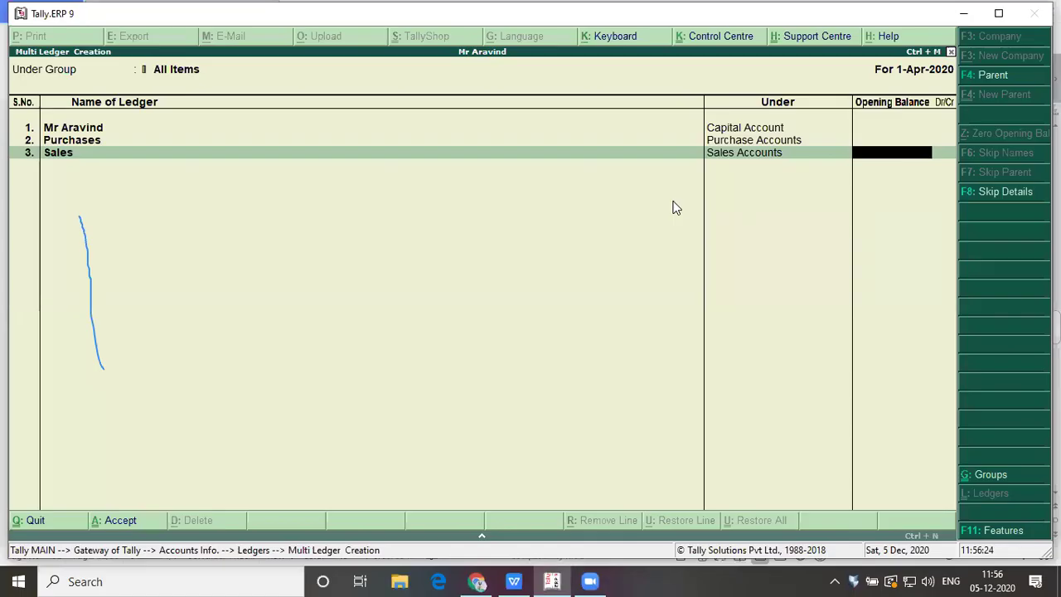
pyautogui.press('Return')
pyautogui.write('Purchases Re')
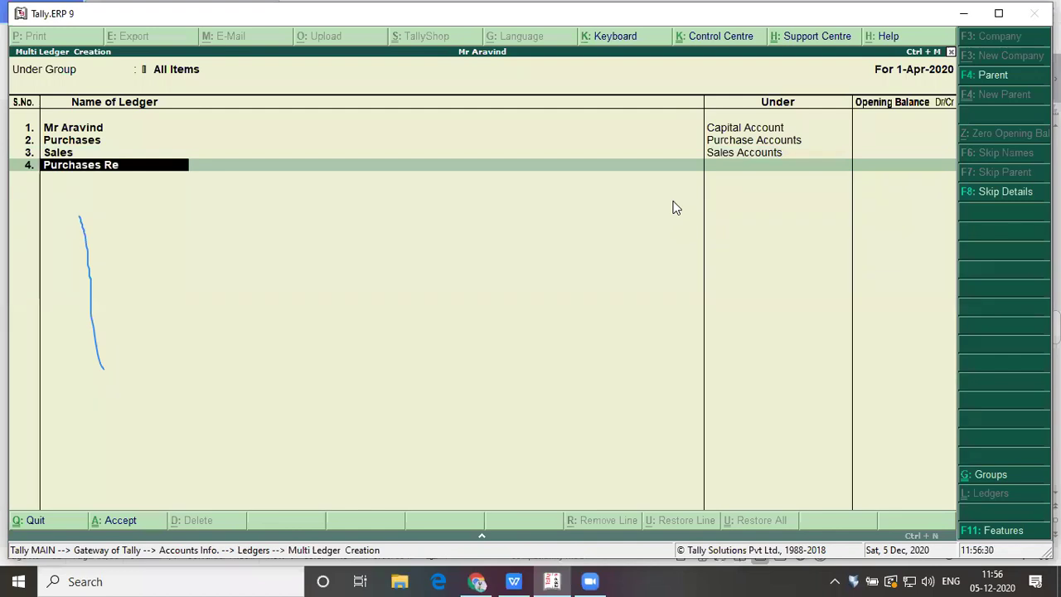
pyautogui.write('turns')
pyautogui.press('Return')
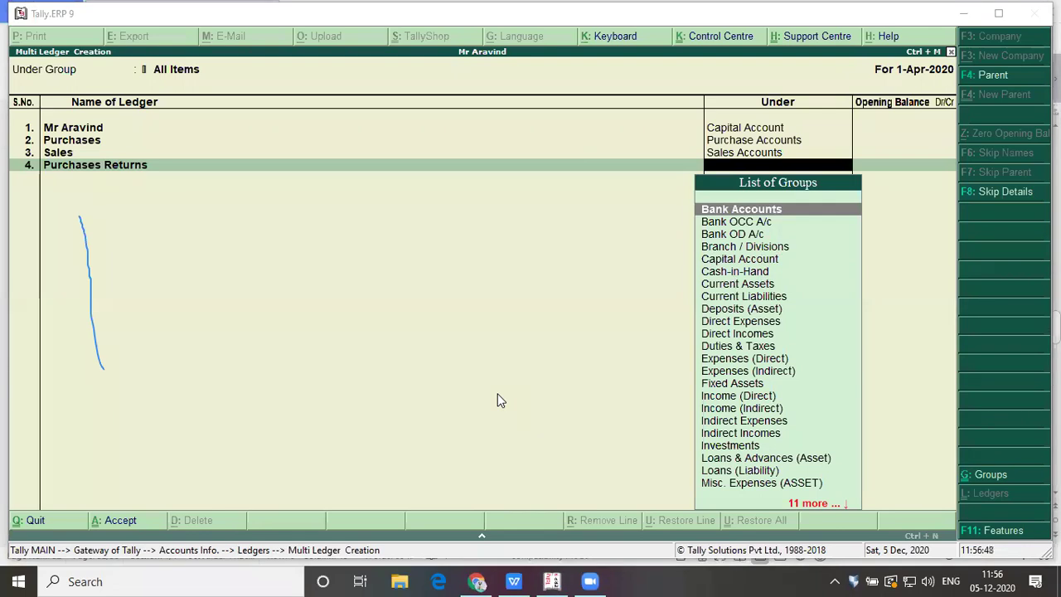
pyautogui.click(640, 228)
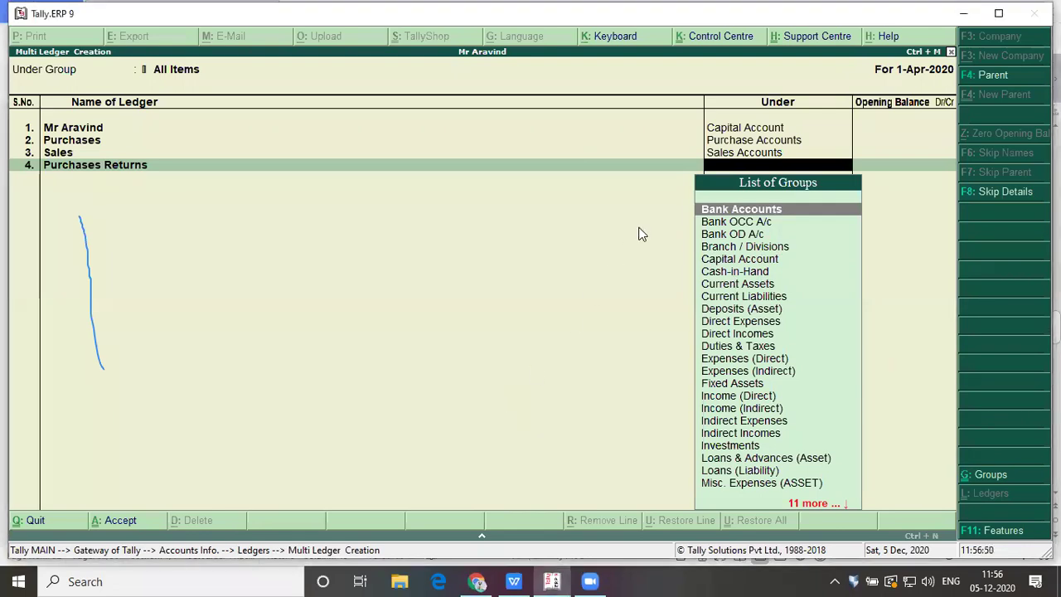
pyautogui.write('P')
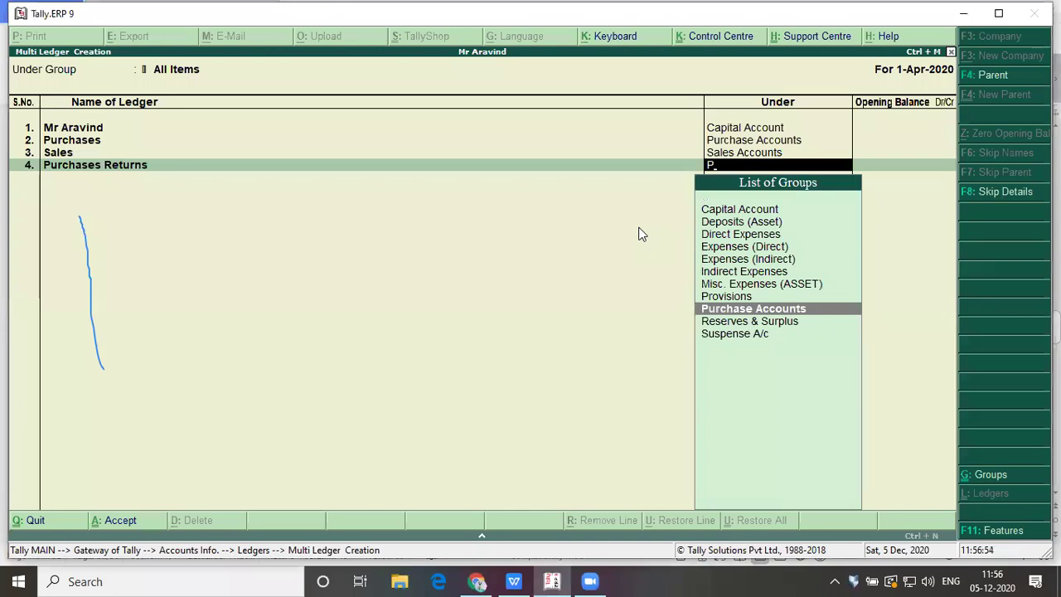
pyautogui.press('Return')
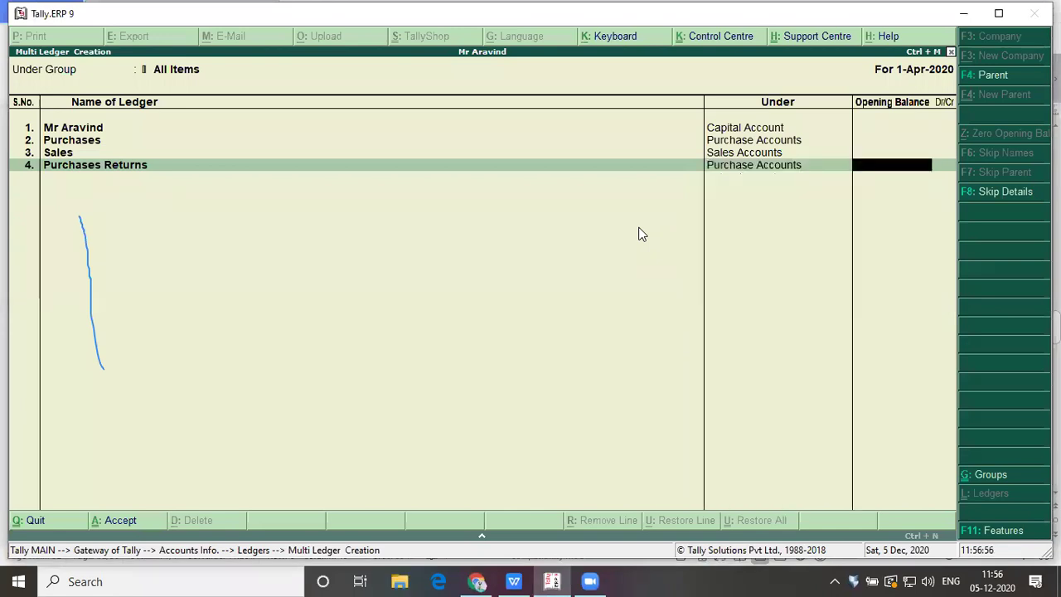
pyautogui.press('Return')
# Step: Add the ledger Sales Returns under Sales Accounts, without an opening balance
pyautogui.write('Sales')
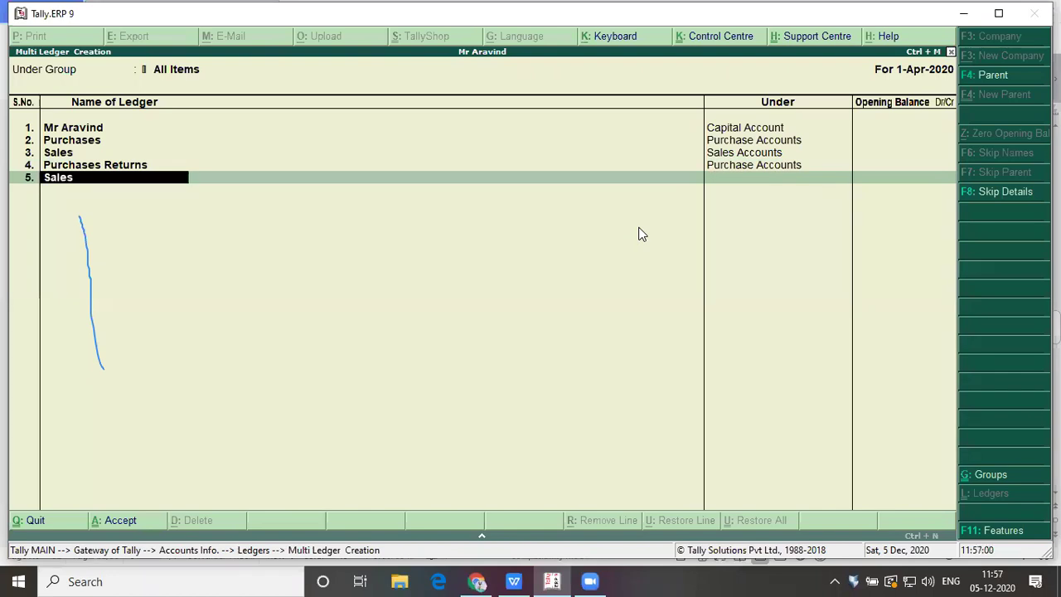
pyautogui.write(' Returns')
pyautogui.press('Return')
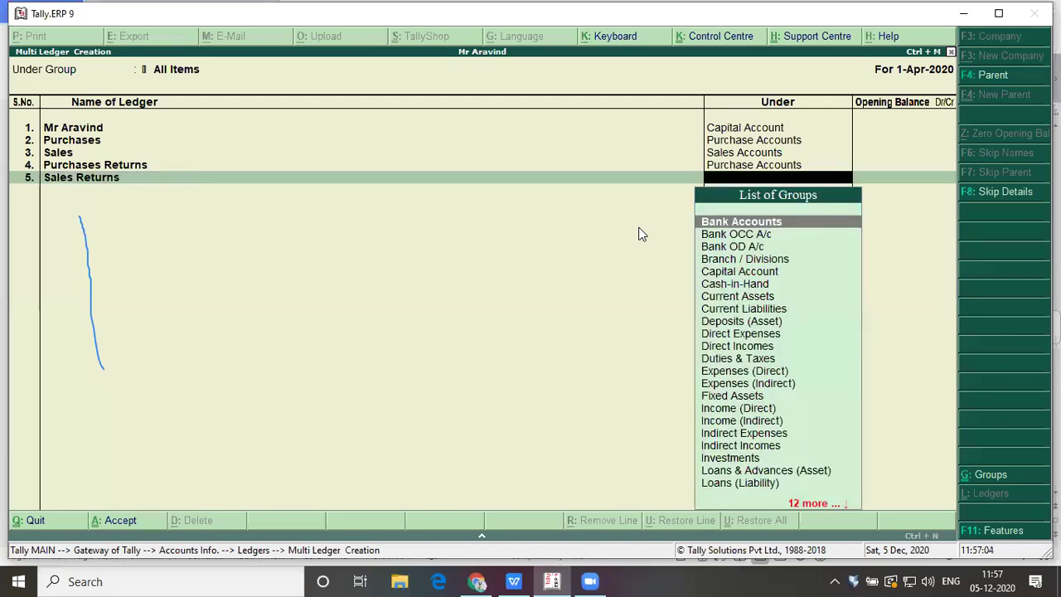
pyautogui.write('S')
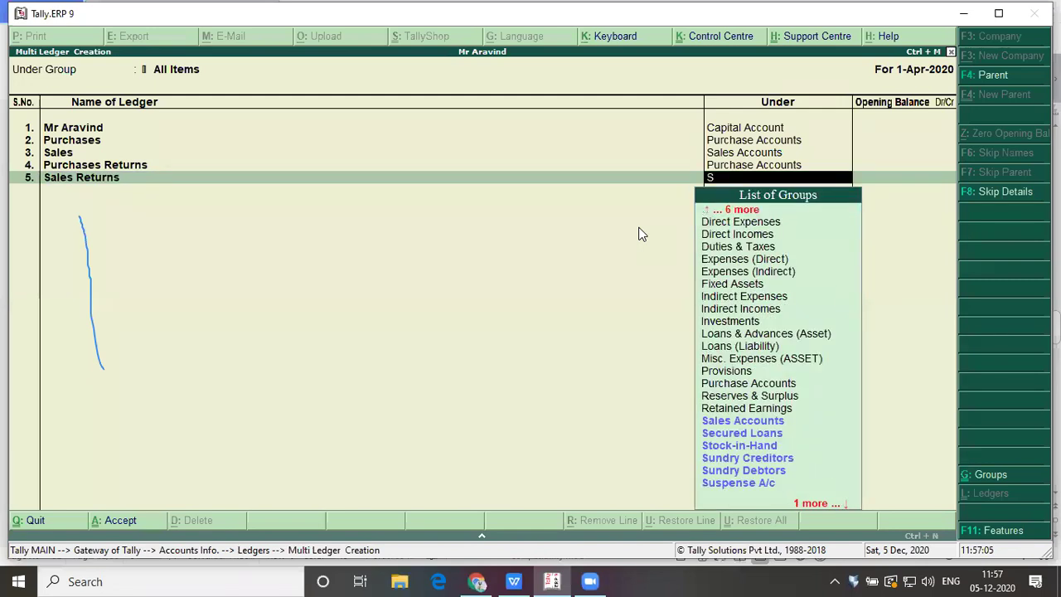
pyautogui.press('Down')
pyautogui.press('Up')
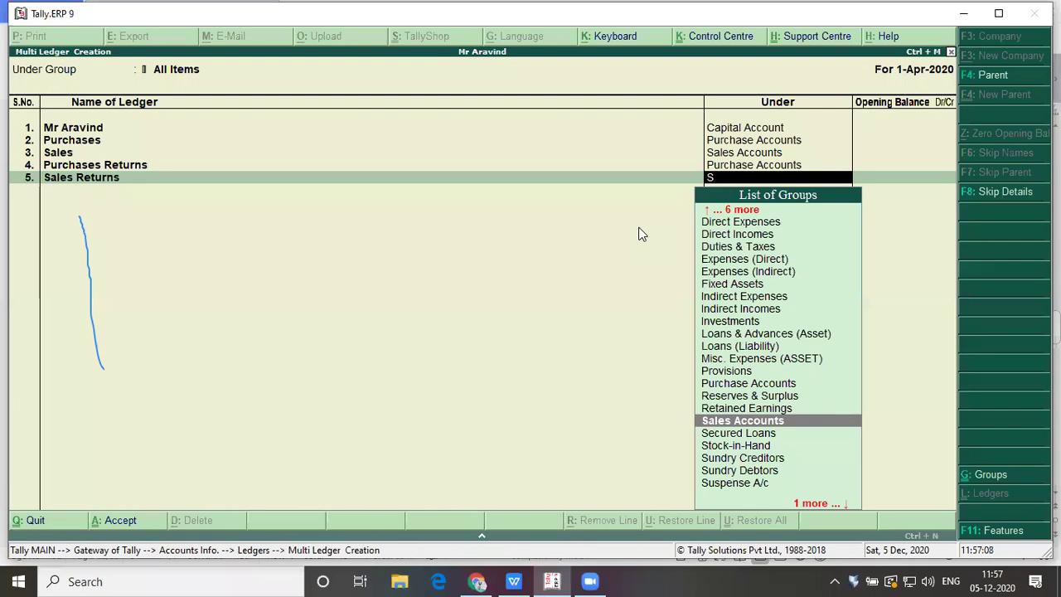
pyautogui.press('Return')
pyautogui.press('Return')
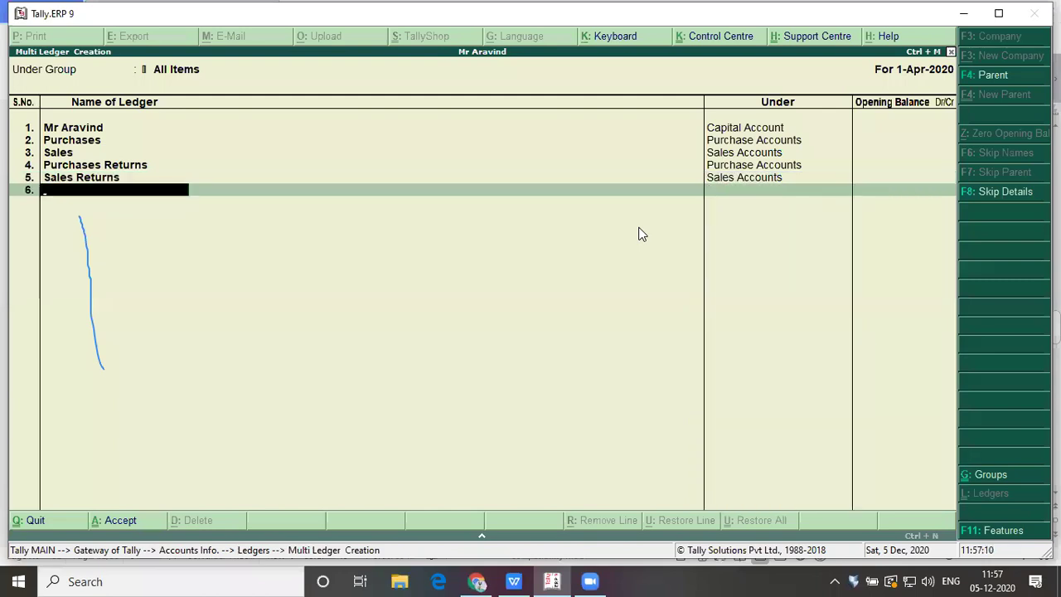
# Step: Review all transactions of Problem 1 in TALLY MATERIAL.docx, from the starting capital through purchases, returns and sales, for any missing ledgers
pyautogui.hotkey('alt', 'Tab')
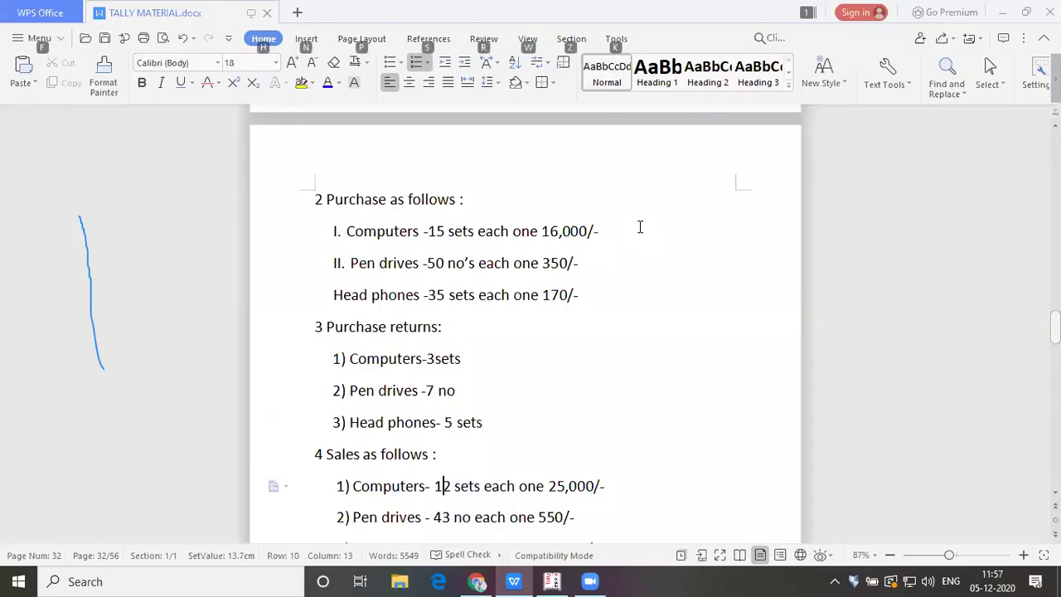
pyautogui.press('Down')
pyautogui.press('Down')
pyautogui.press('Down')
pyautogui.press('Down')
pyautogui.press('Down')
pyautogui.press('Down')
pyautogui.press('Down')
pyautogui.press('Down')
pyautogui.press('Up')
pyautogui.press('Up')
pyautogui.press('Up')
pyautogui.press('Up')
pyautogui.press('Up')
pyautogui.press('Up')
pyautogui.press('Up')
pyautogui.press('Up')
pyautogui.press('Up')
pyautogui.press('Up')
pyautogui.press('Up')
pyautogui.press('Up')
pyautogui.press('Up')
pyautogui.press('Up')
pyautogui.press('Up')
pyautogui.press('Up')
pyautogui.press('Up')
pyautogui.scroll(3, 639, 226)
pyautogui.press('Down')
pyautogui.press('Down')
pyautogui.press('Down')
pyautogui.press('Down')
pyautogui.press('Down')
pyautogui.press('Down')
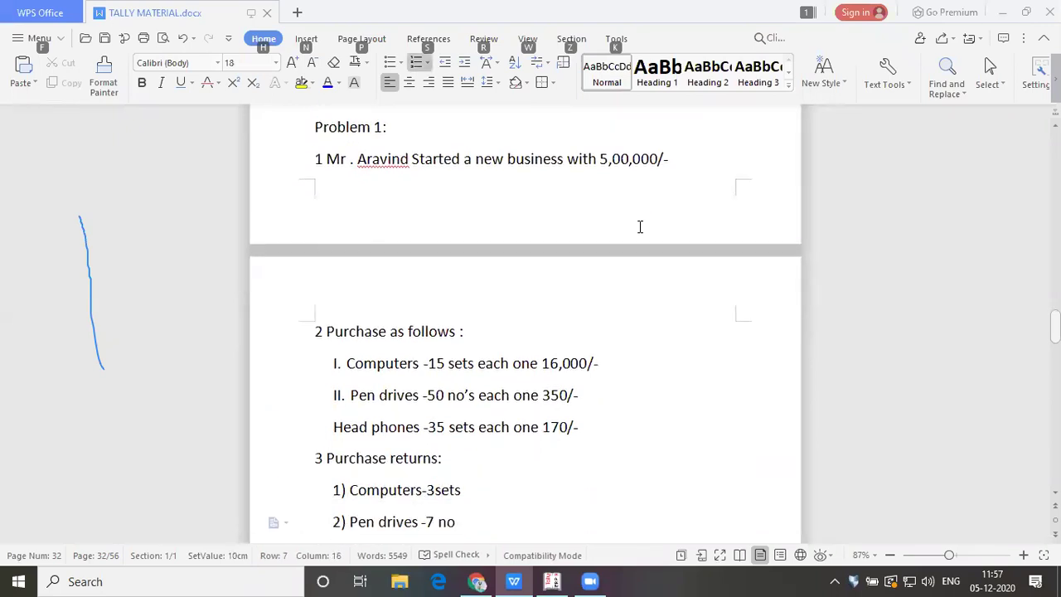
pyautogui.press('Down')
pyautogui.press('Down')
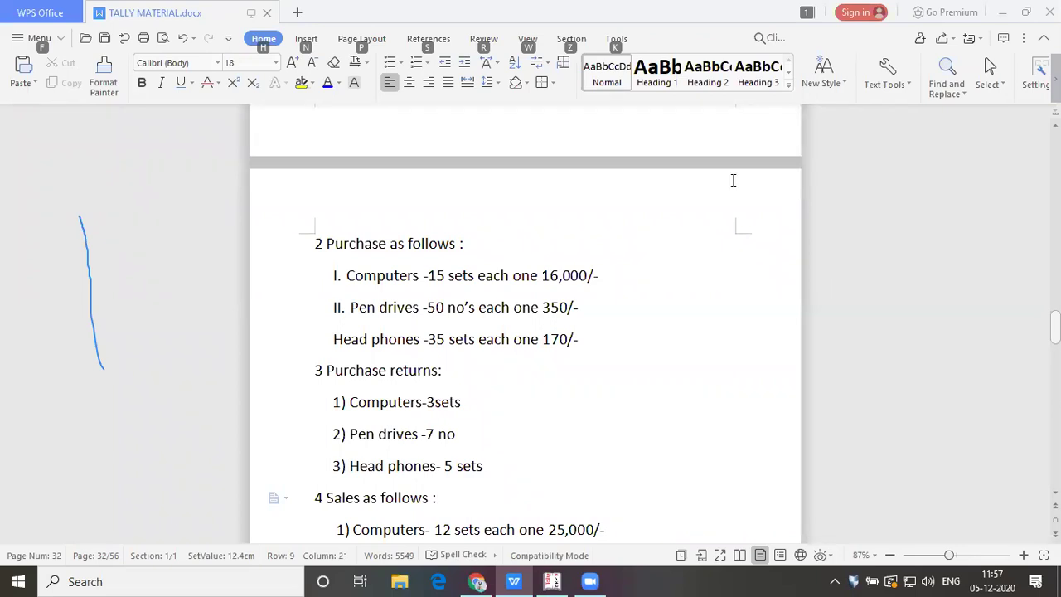
pyautogui.press('alt')
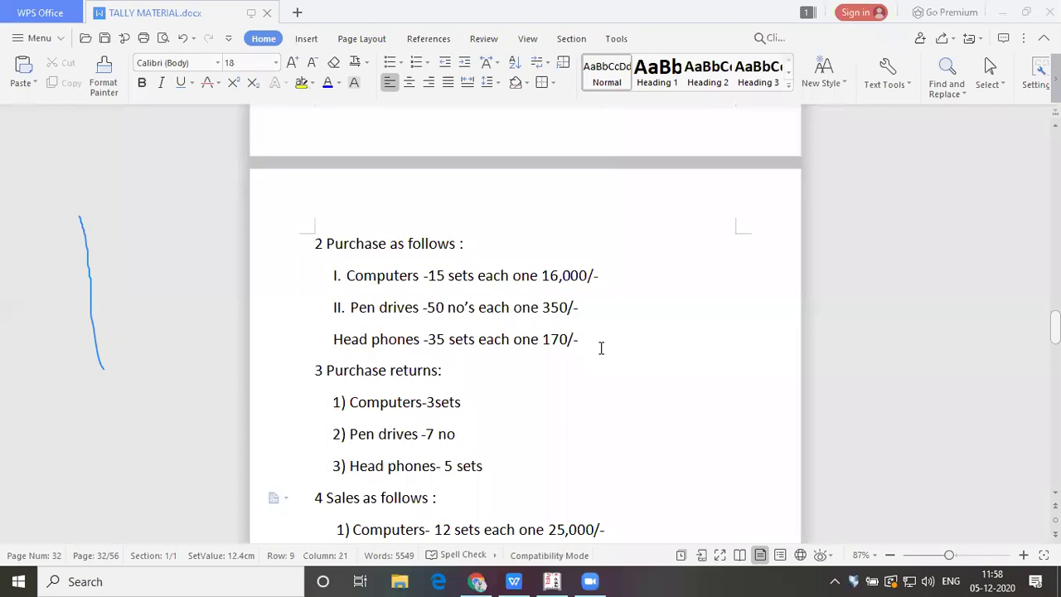
# Step: Save the multiple ledger list in Tally and return to the Gateway of Tally
pyautogui.hotkey('alt', 'Tab')
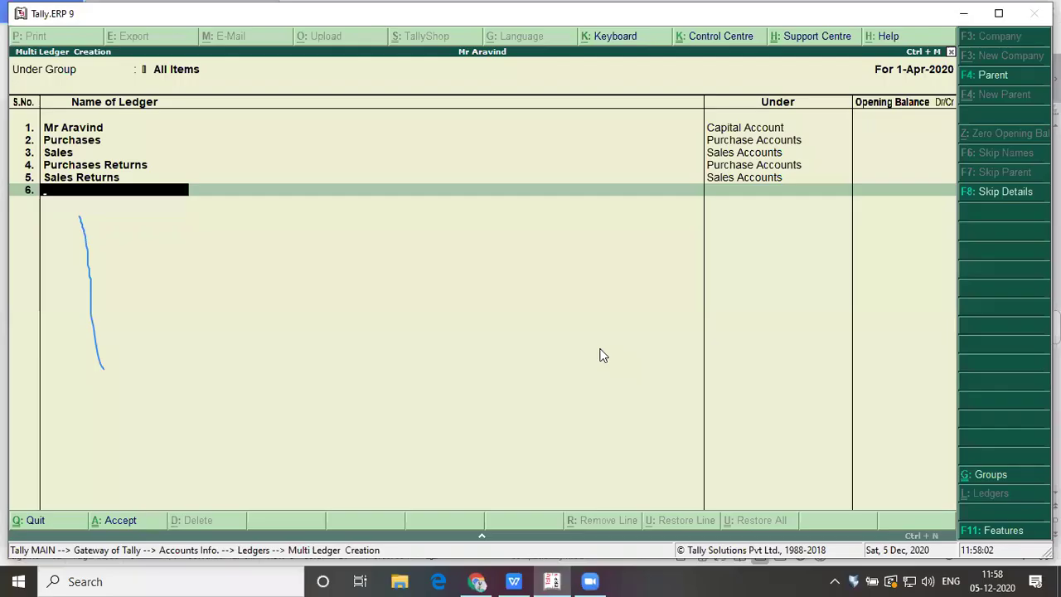
pyautogui.press('Return')
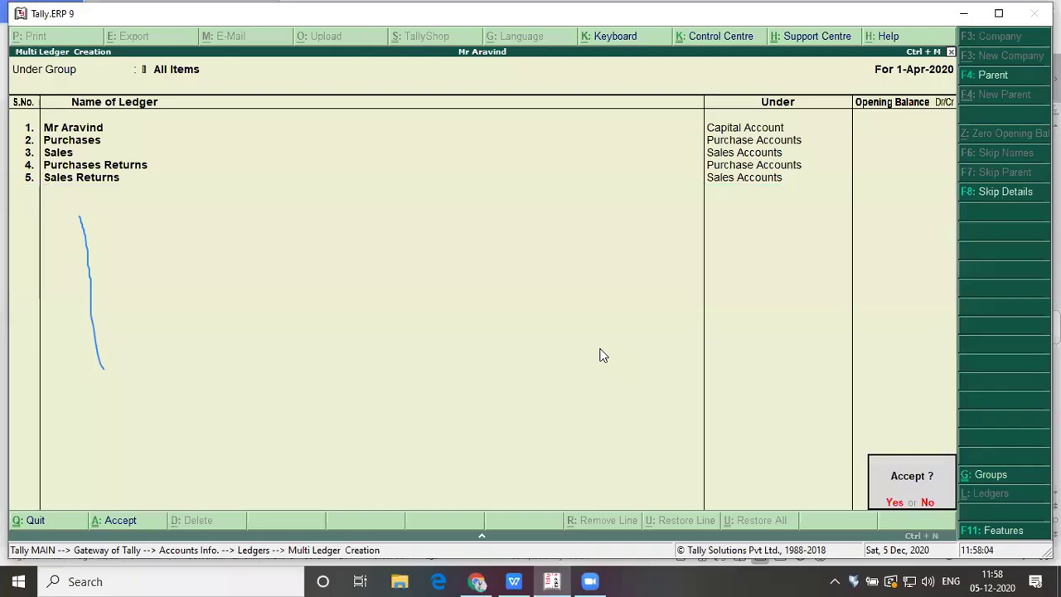
pyautogui.press('Return')
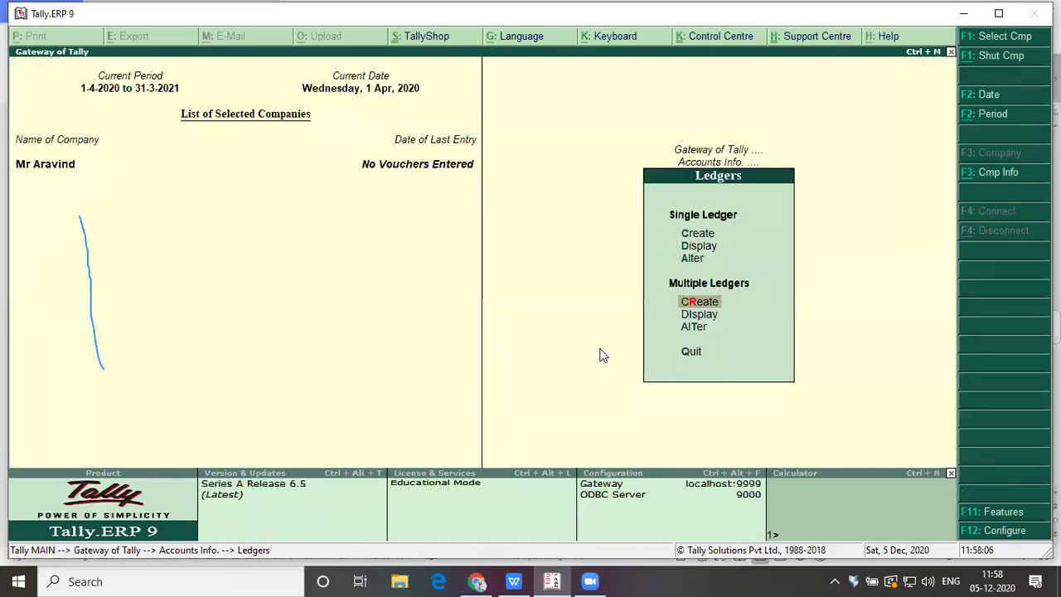
pyautogui.press('Escape')
pyautogui.press('Escape')
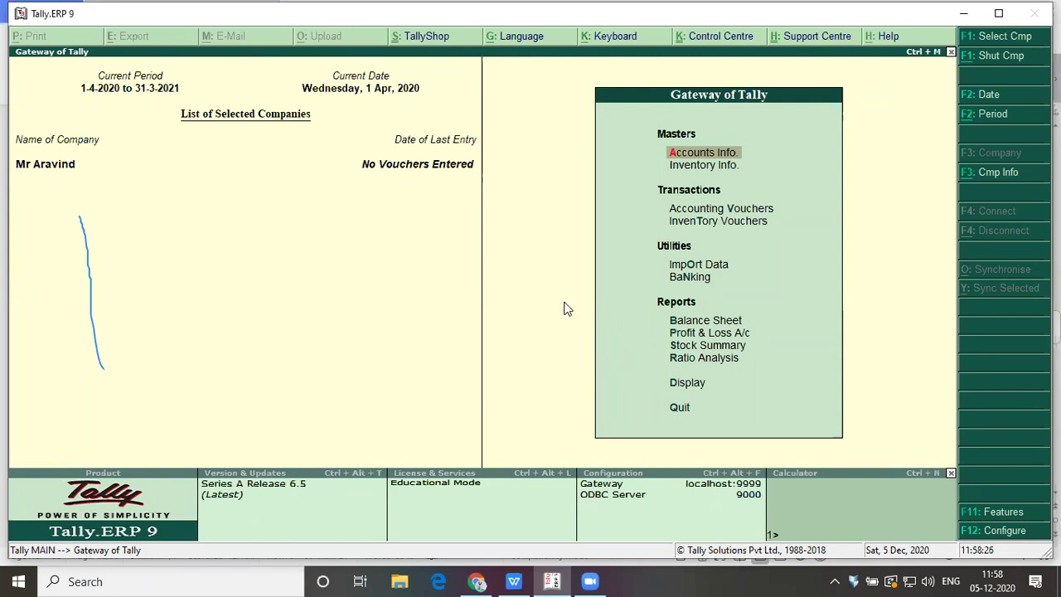
# Step: Enable the use of debit and credit notes in the company's inventory features
pyautogui.press('F11')
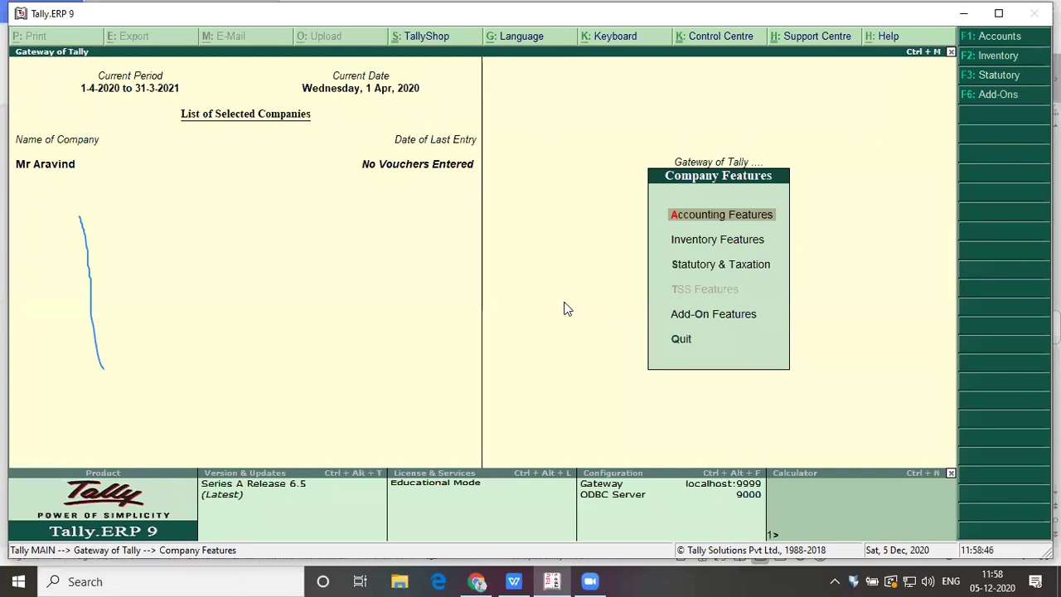
pyautogui.press('Down')
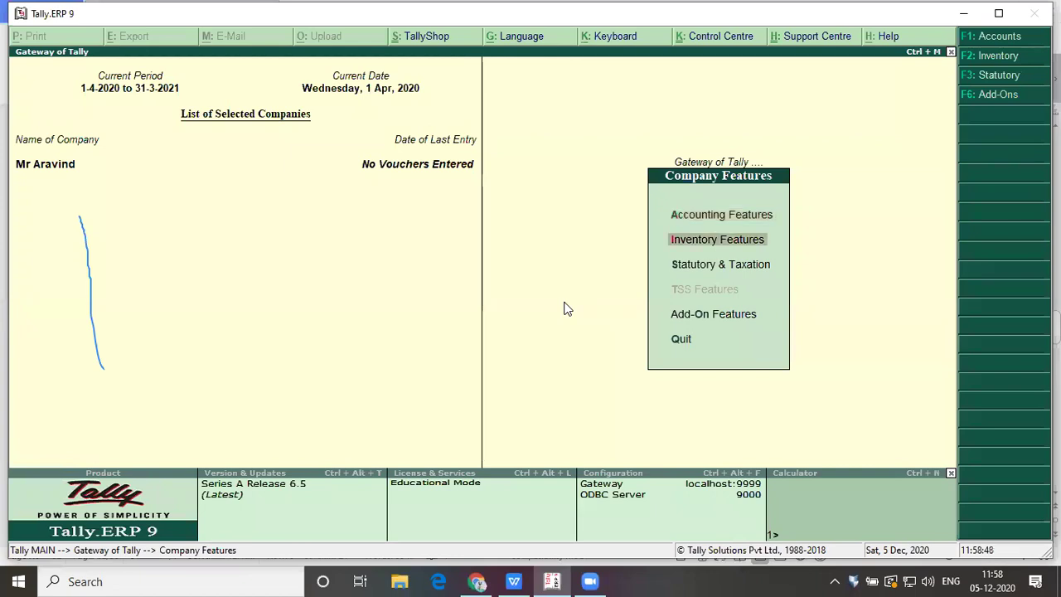
pyautogui.press('Return')
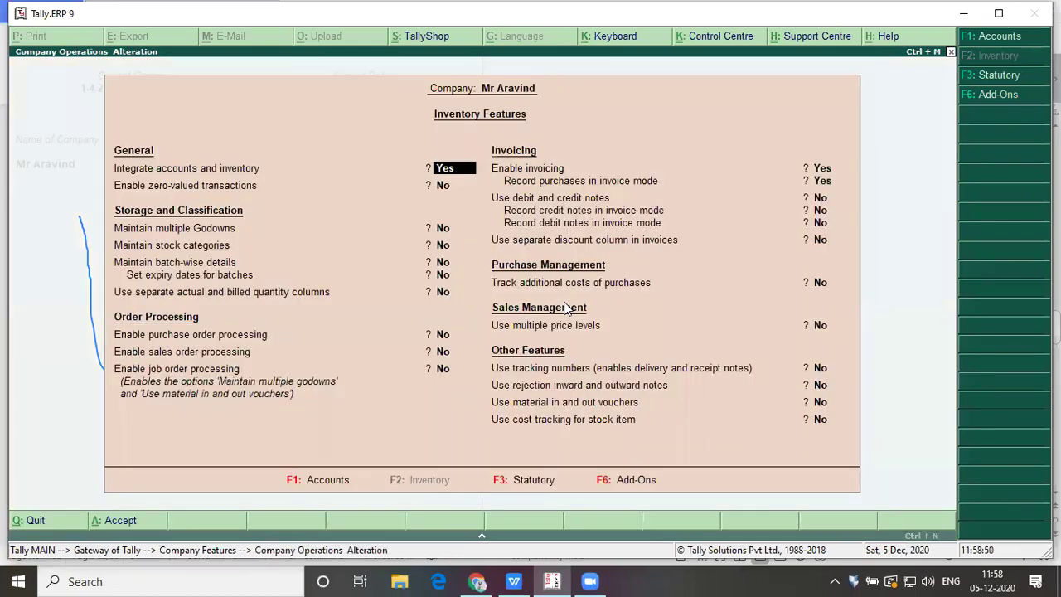
pyautogui.press('Return')
pyautogui.press('Return')
pyautogui.press('Return')
pyautogui.press('Return')
pyautogui.press('Return')
pyautogui.press('Return')
pyautogui.press('Return')
pyautogui.press('Return')
pyautogui.press('Return')
pyautogui.press('Return')
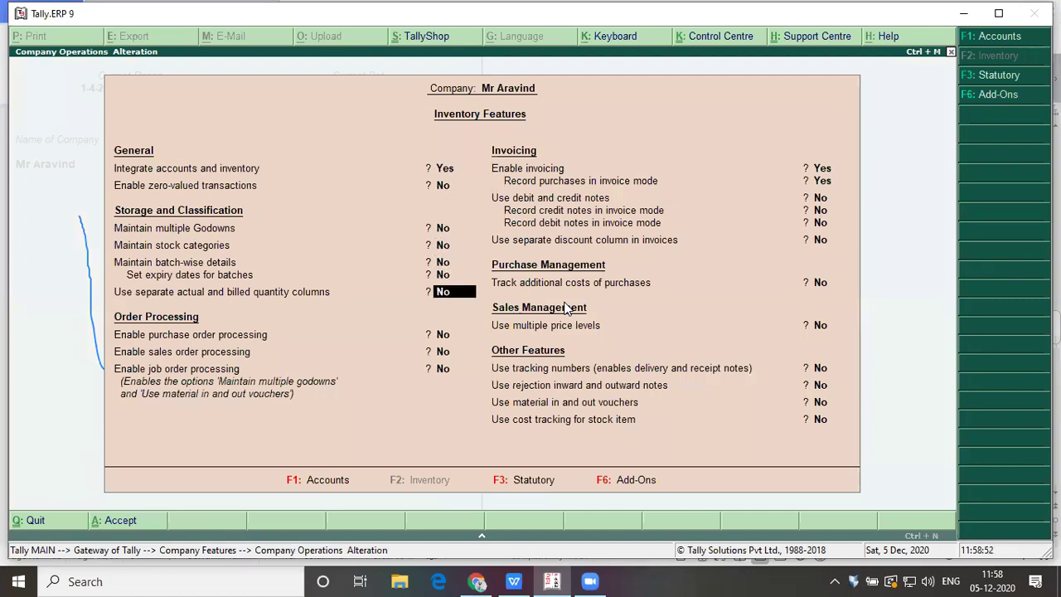
pyautogui.press('Return')
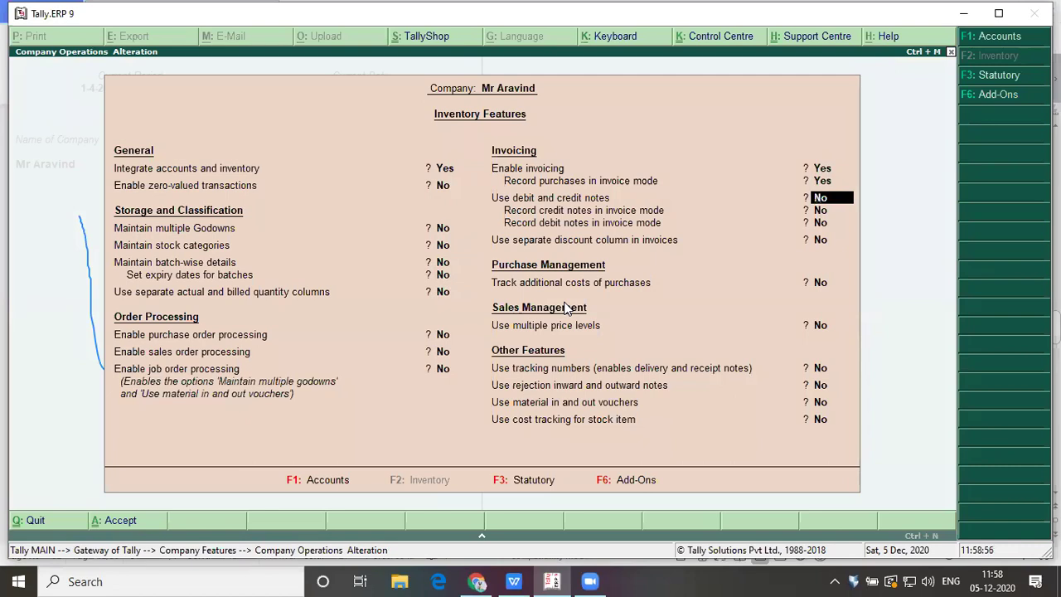
pyautogui.press('Return')
pyautogui.press('Up')
pyautogui.press('Return')
pyautogui.press('Up')
pyautogui.write('y')
pyautogui.press('Return')
# Step: Set both credit notes and debit notes to be recorded in invoice mode, and save the inventory features
pyautogui.write('y')
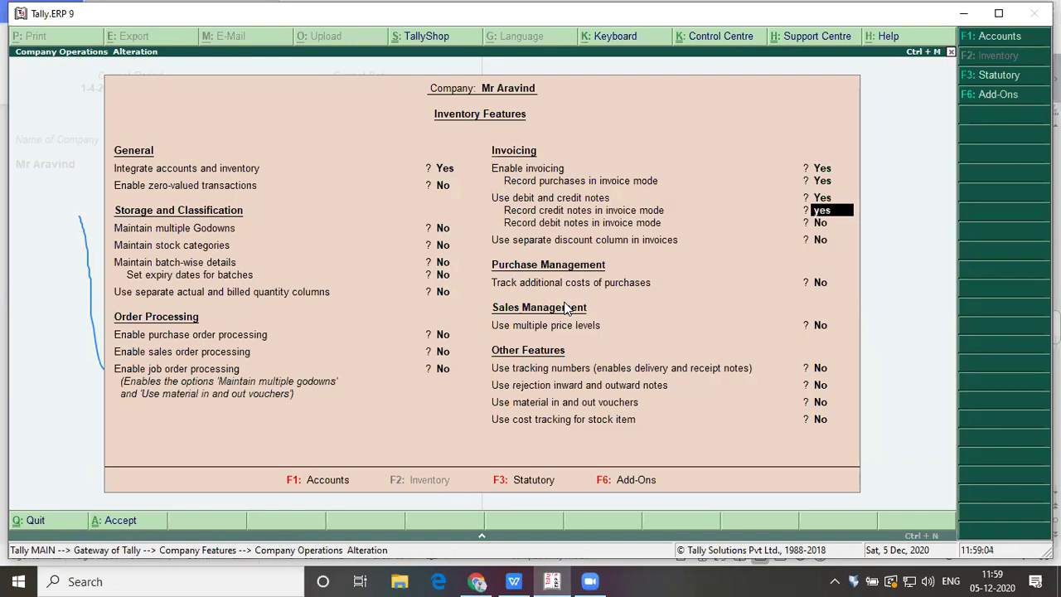
pyautogui.press('Return')
pyautogui.write('yes')
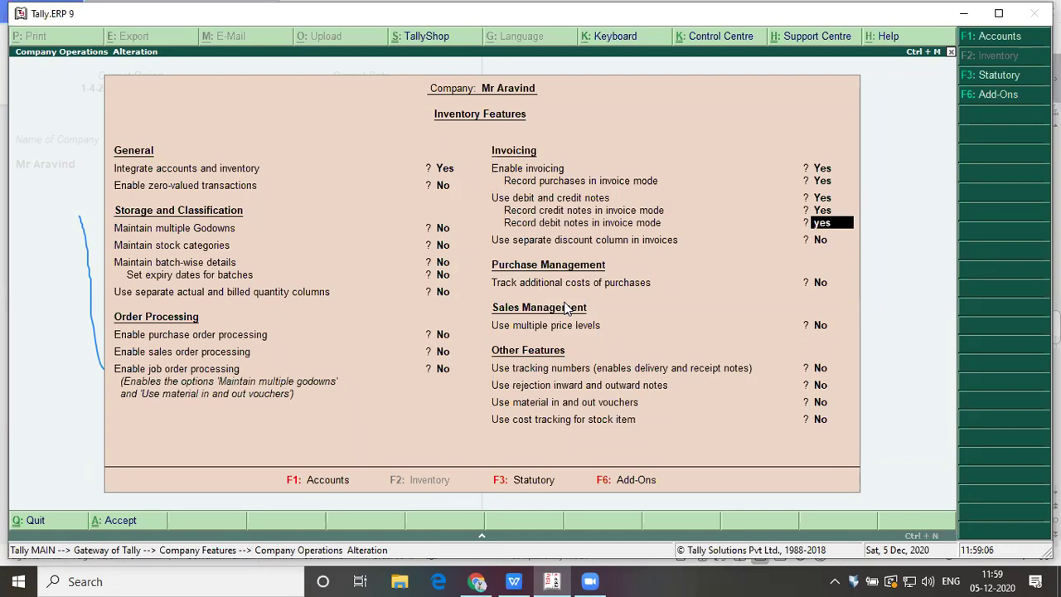
pyautogui.press('Return')
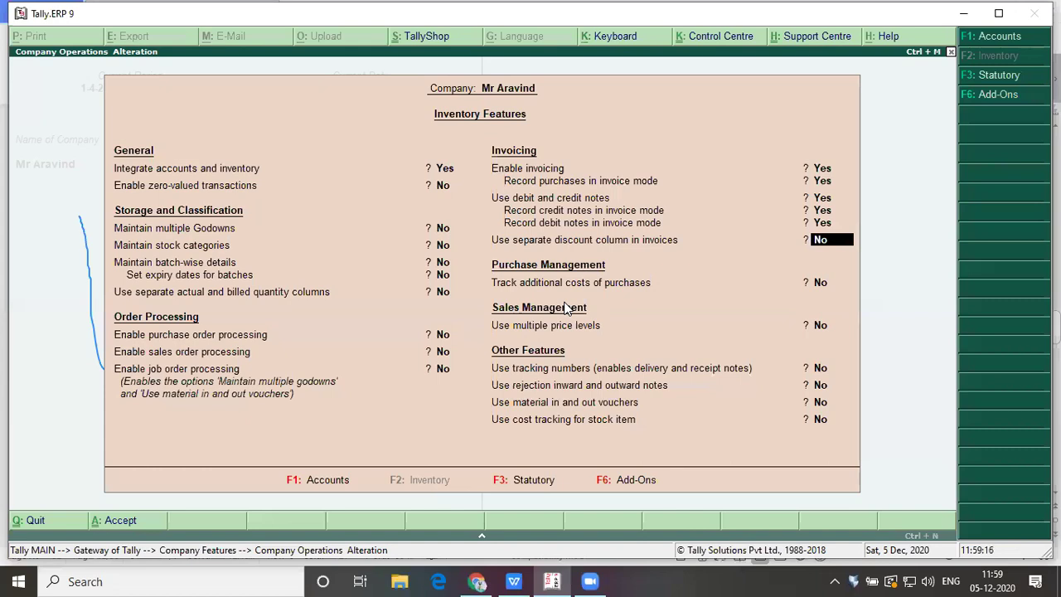
pyautogui.press('Return')
pyautogui.press('Return')
pyautogui.press('Return')
pyautogui.press('Return')
pyautogui.press('Return')
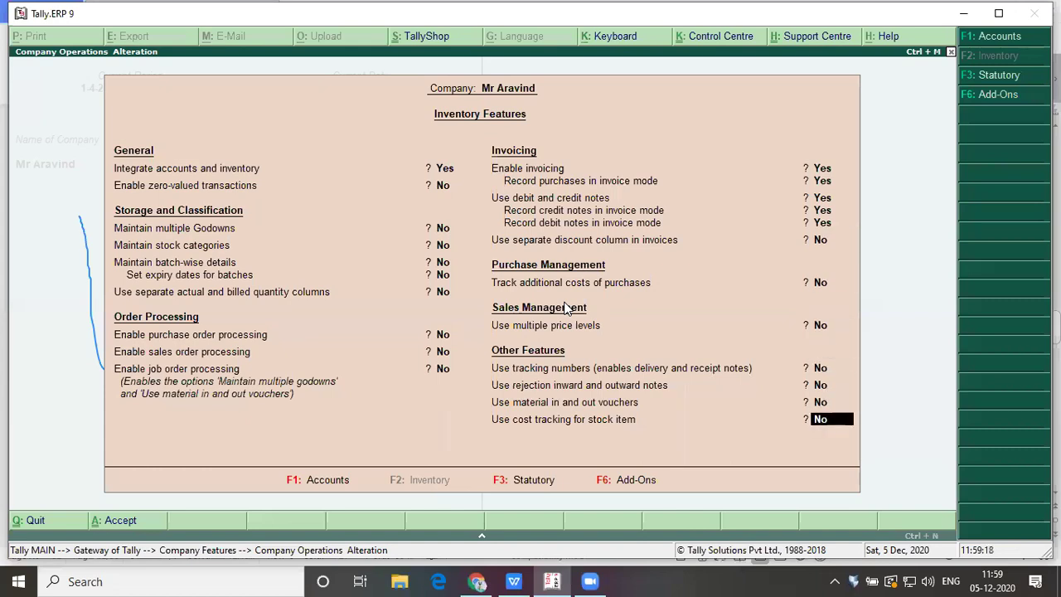
pyautogui.press('Return')
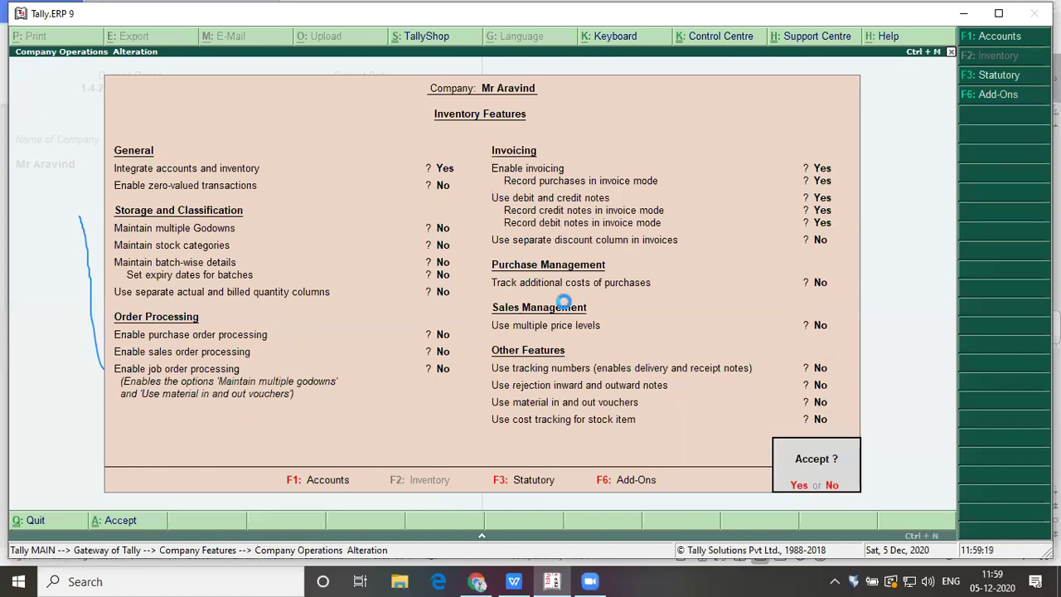
pyautogui.press('Escape')
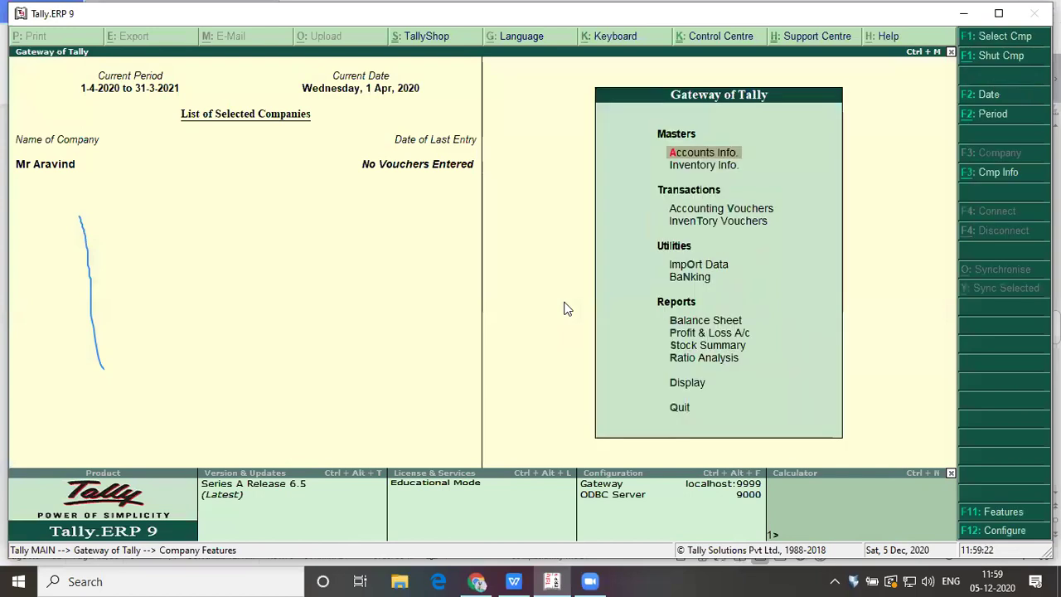
# Step: Open accounting voucher entry from the Gateway of Tally and switch to a Receipt voucher
pyautogui.press('Down')
pyautogui.press('Down')
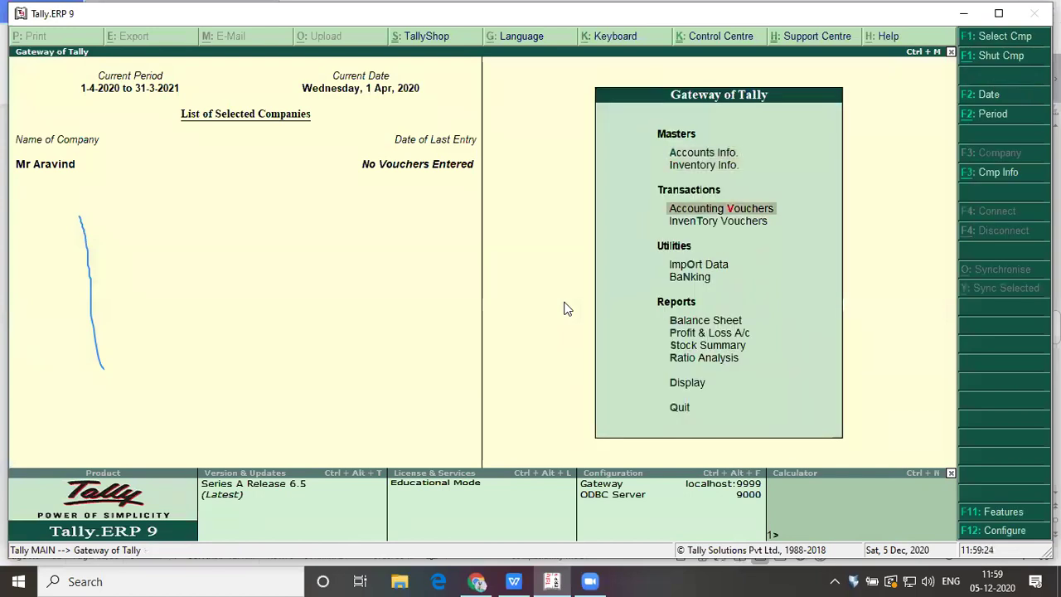
pyautogui.press('Return')
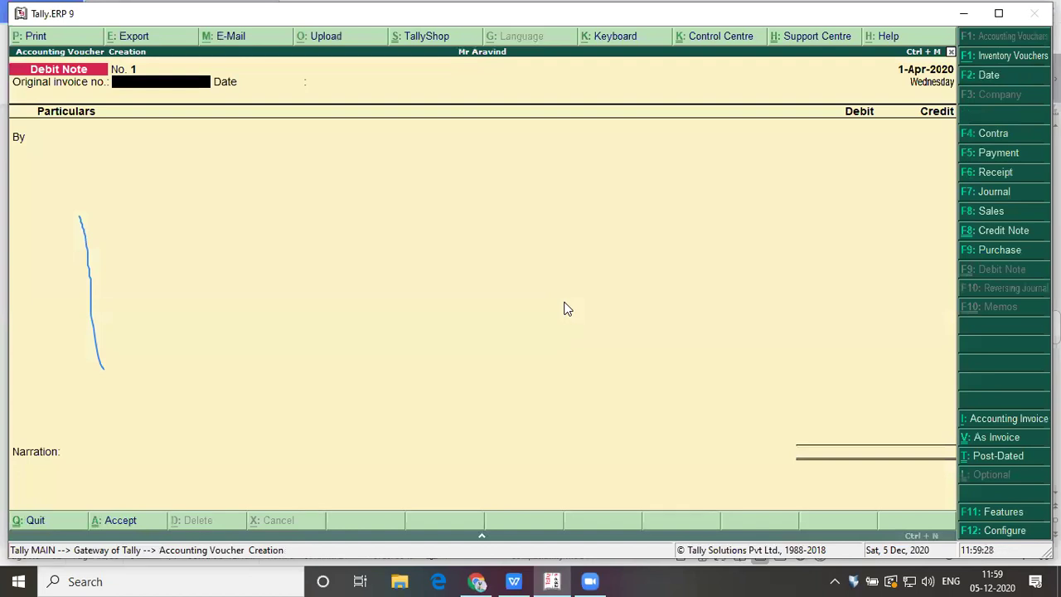
pyautogui.press('F6')
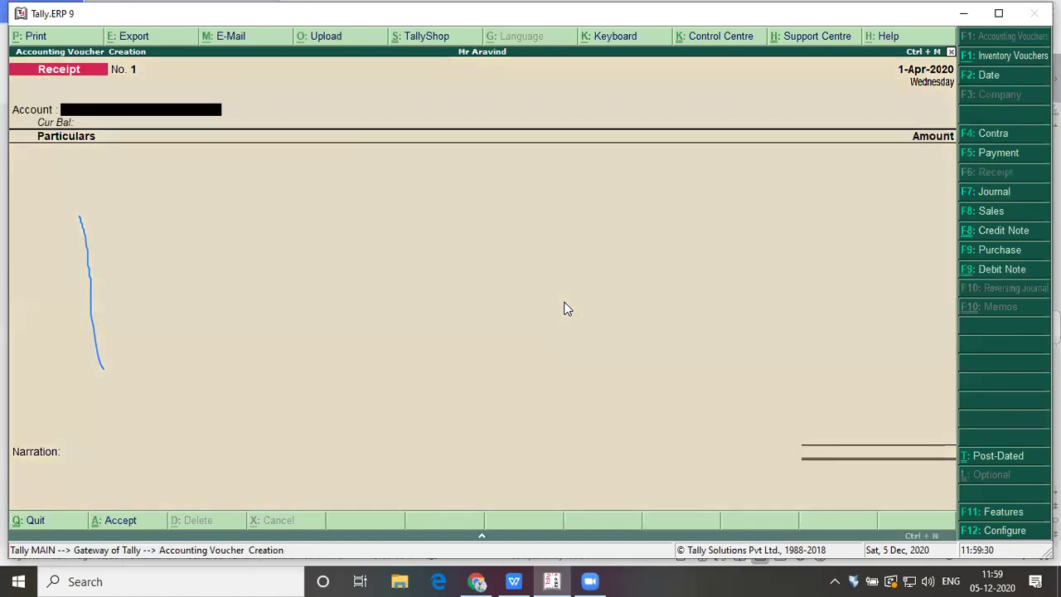
# Step: Look up the starting capital transaction of Problem 1 in TALLY MATERIAL.docx and return to Tally
pyautogui.hotkey('alt', 'Tab')
pyautogui.press('Up')
pyautogui.press('Up')
pyautogui.press('Up')
pyautogui.press('Up')
pyautogui.press('Up')
pyautogui.press('Up')
pyautogui.press('Up')
pyautogui.press('Up')
pyautogui.press('Up')
pyautogui.press('Down')
pyautogui.press('Down')
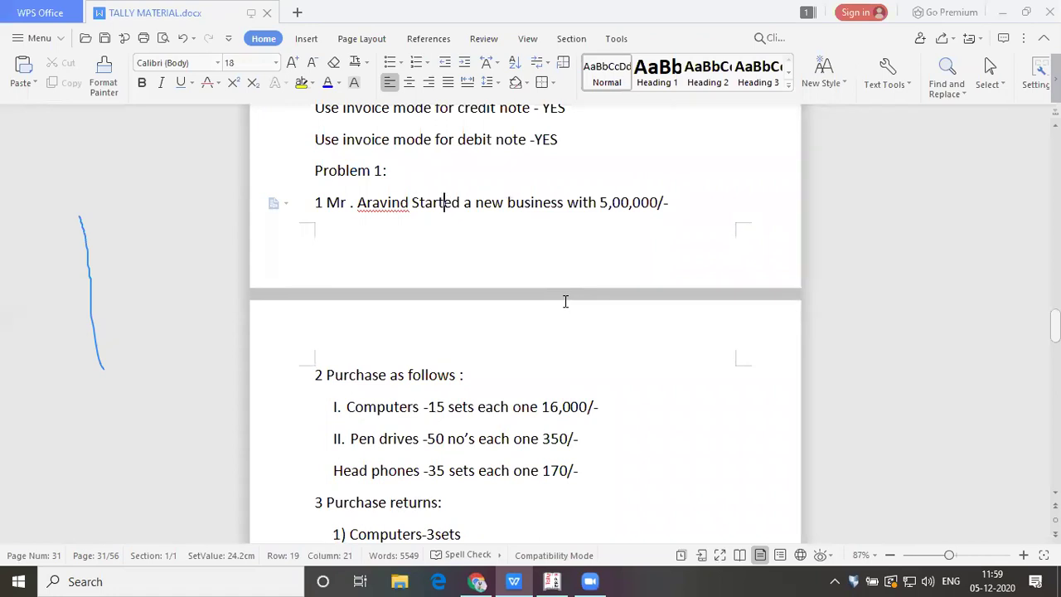
pyautogui.hotkey('alt', 'Tab')
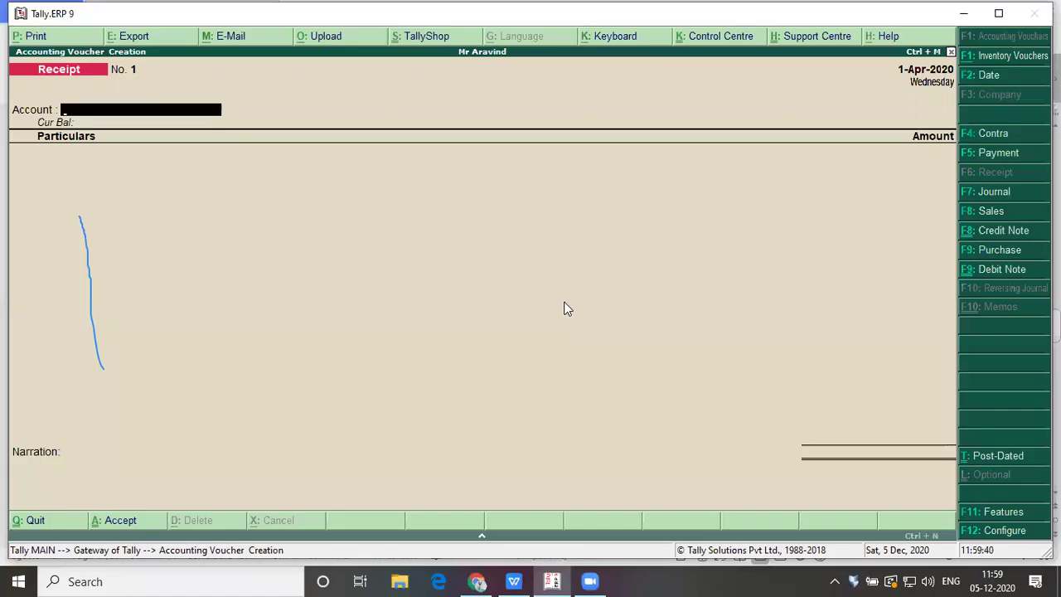
# Step: Record a receipt into the Cash account from the owner's capital ledger for 5,00,000, without narration, and save the voucher
pyautogui.write('Cas')
pyautogui.press('Return')
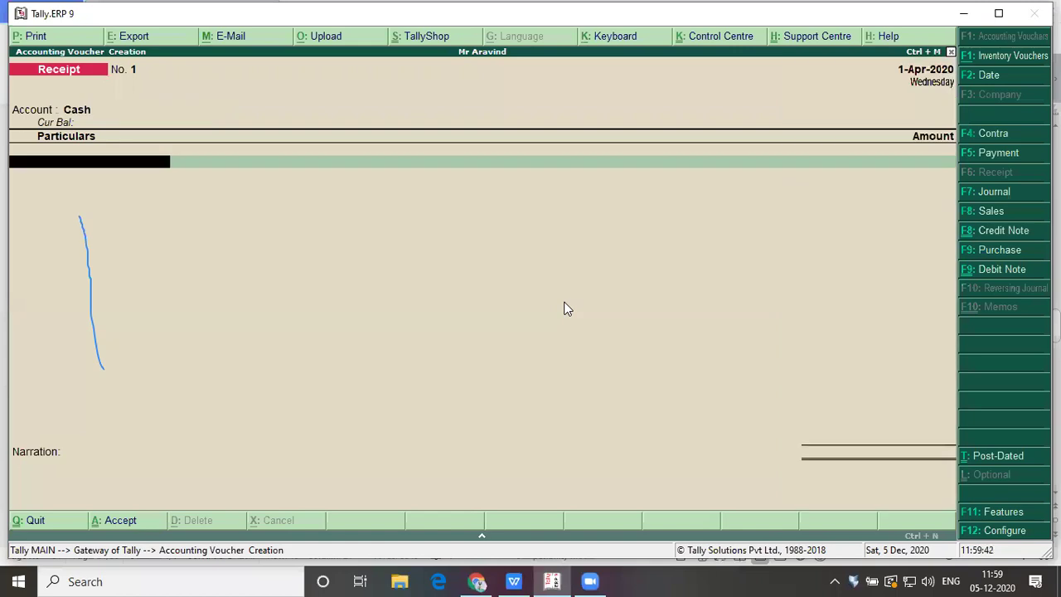
pyautogui.write('Mr')
pyautogui.press('Return')
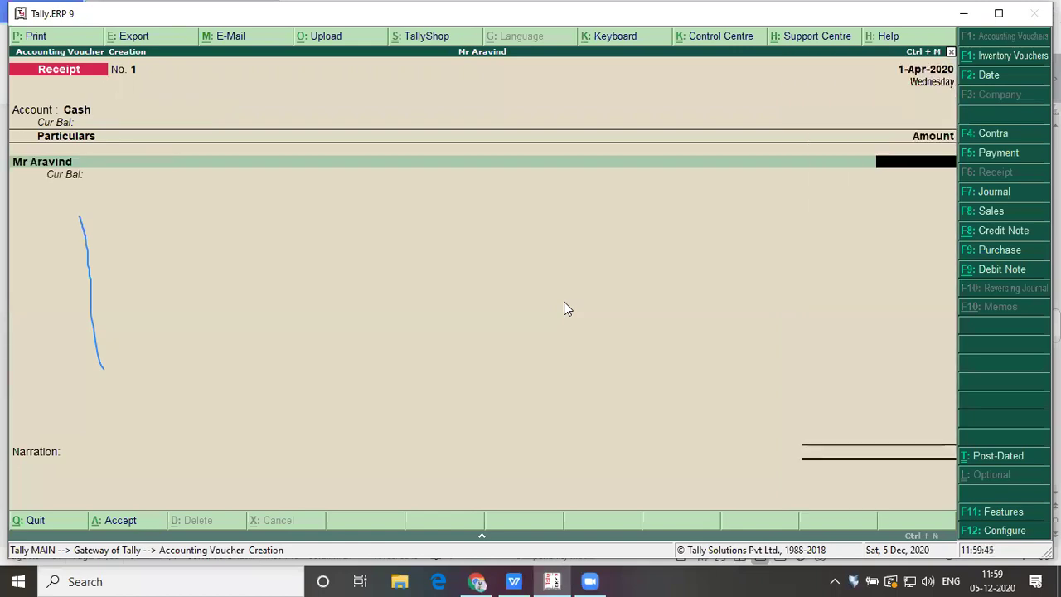
pyautogui.write('500000')
pyautogui.press('Return')
pyautogui.press('Return')
pyautogui.press('Return')
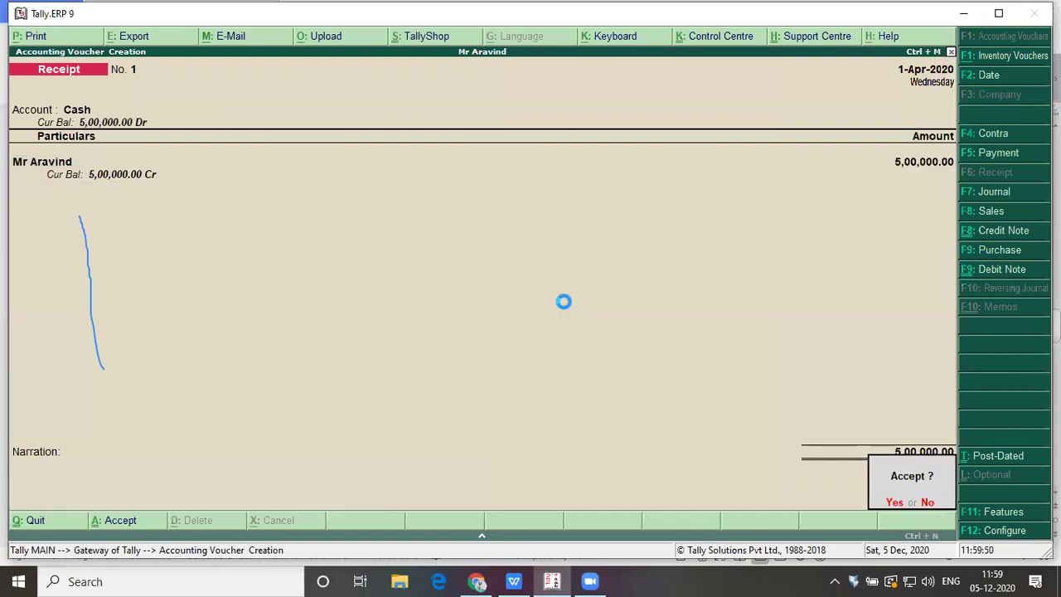
pyautogui.press('Return')
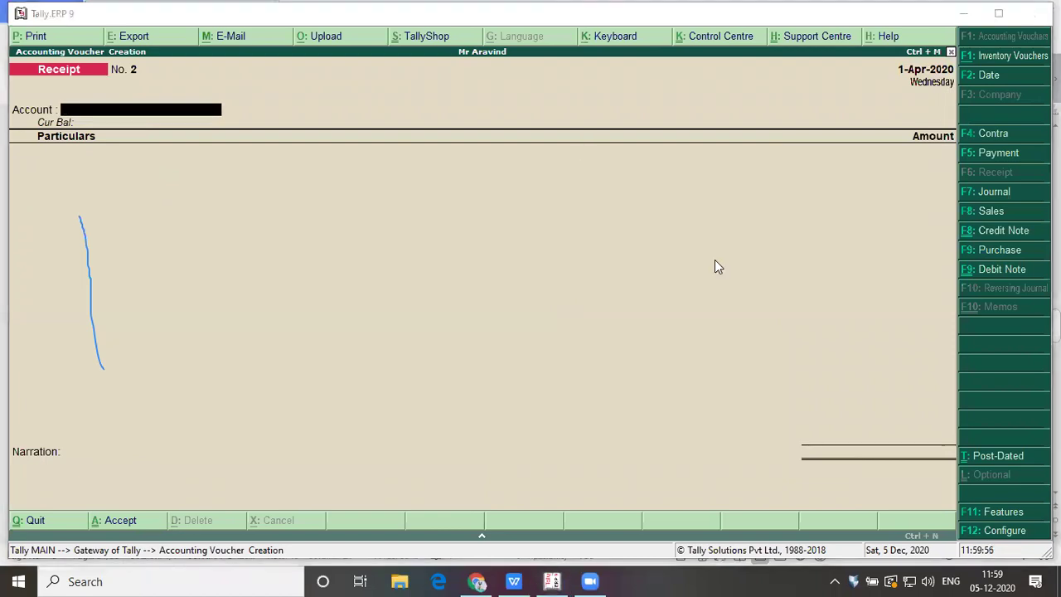
# Step: Read the purchase transaction of Problem 1 in TALLY MATERIAL.docx and return to the Tally voucher screen
pyautogui.hotkey('alt', 'Tab')
pyautogui.hotkey('alt', 'Tab')
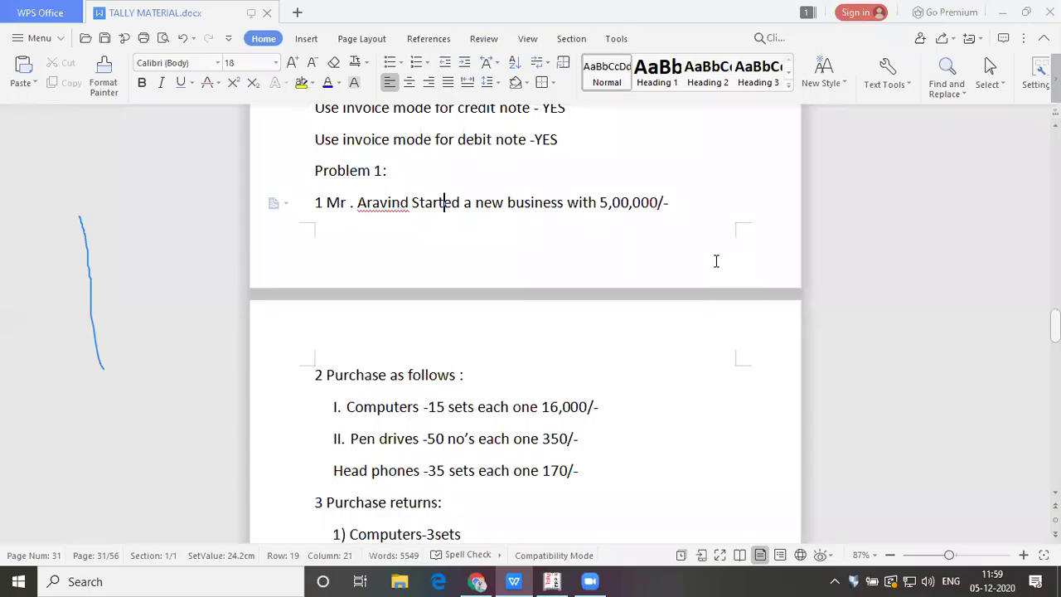
pyautogui.press('Down')
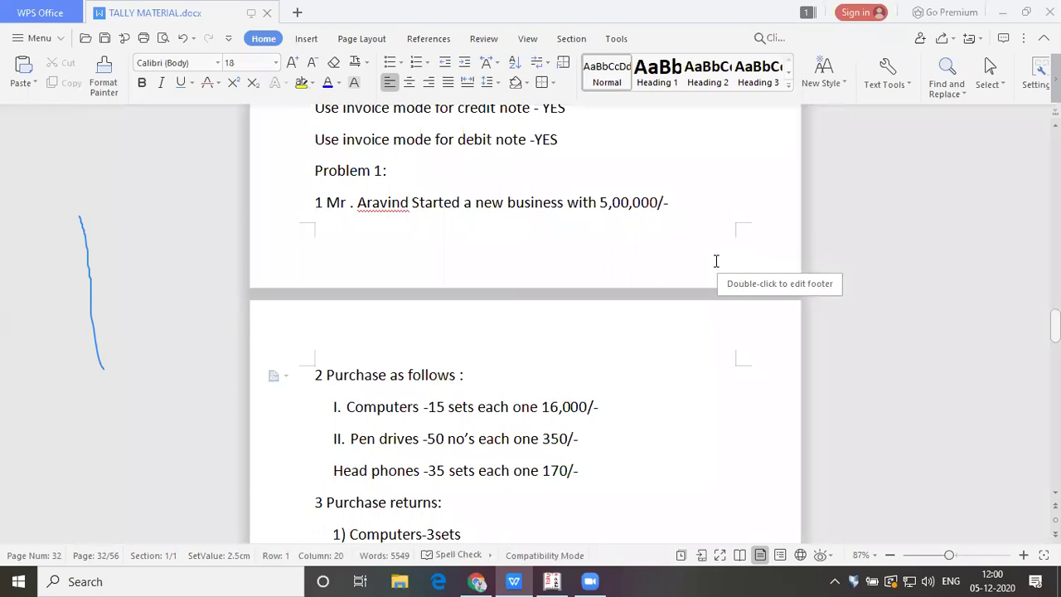
pyautogui.hotkey('alt', 'Tab')
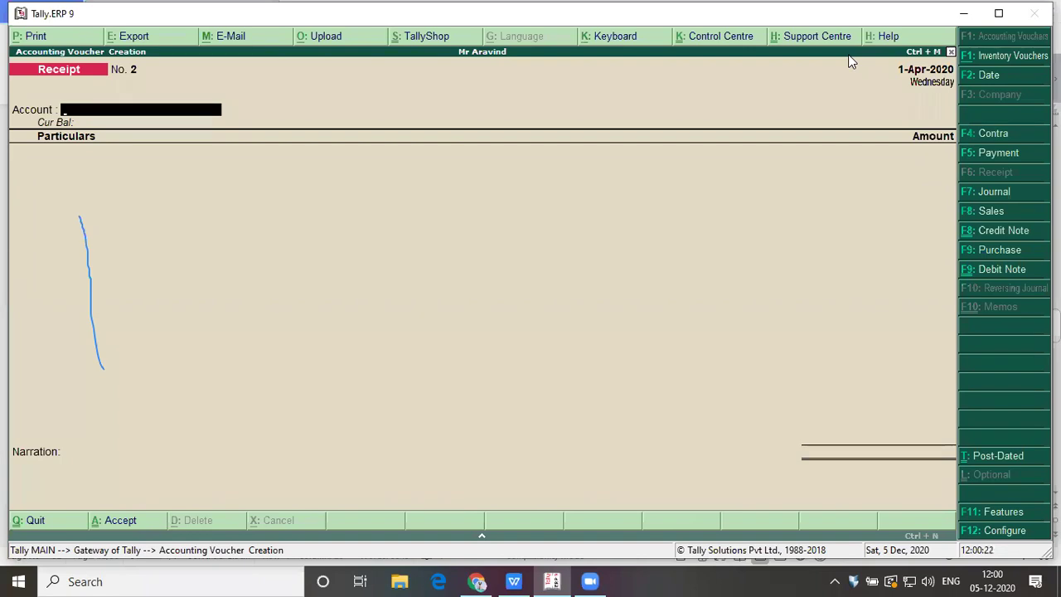
pyautogui.click(679, 133)
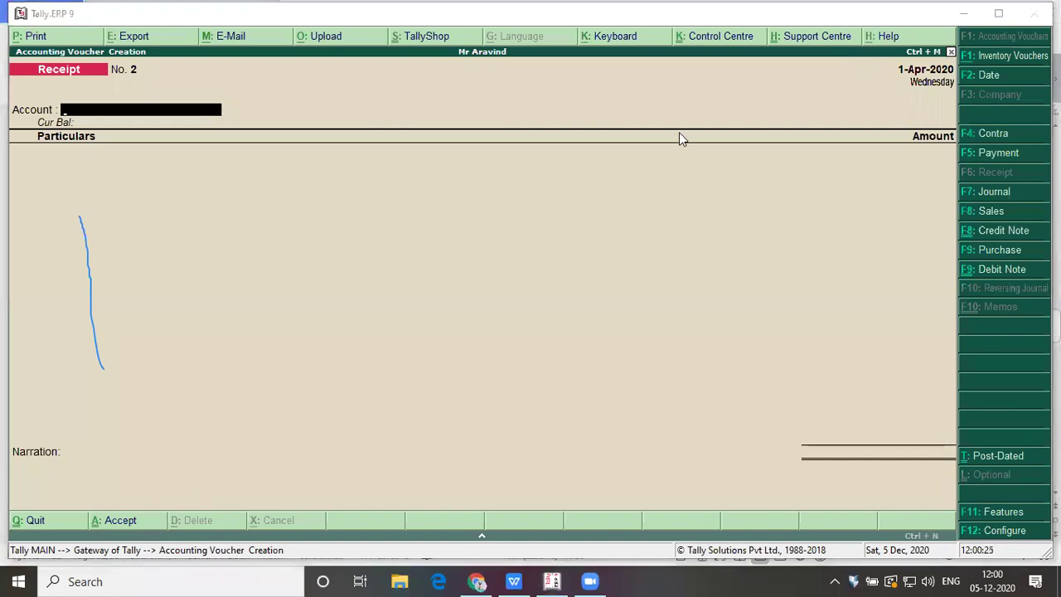
pyautogui.click(289, 212)
pyautogui.press('BackSpace')
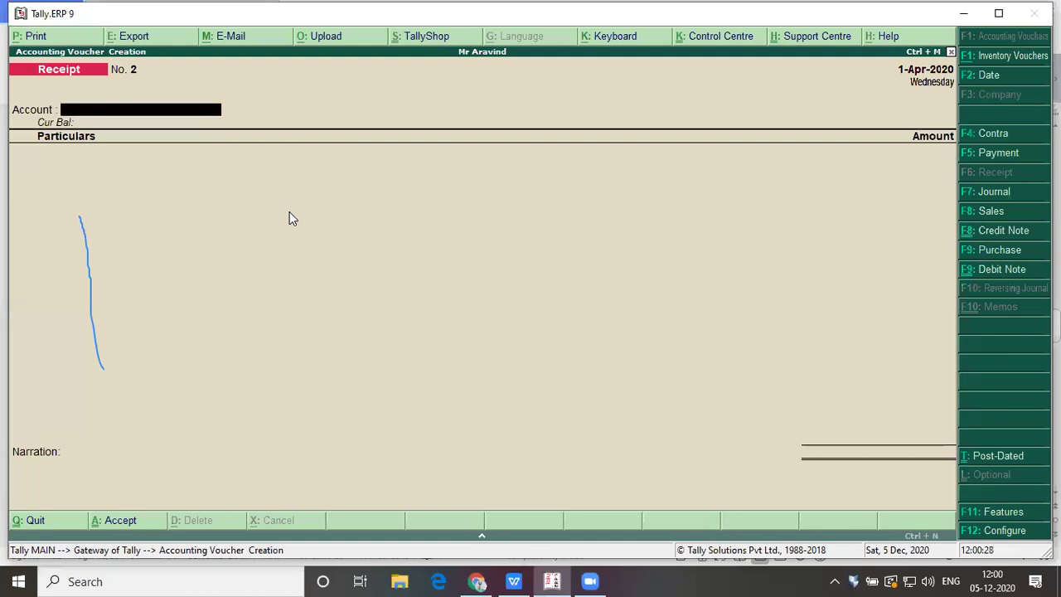
# Step: Start a Purchase voucher without supplier invoice number or date, with Cash as the party account and Purchases as the purchase ledger
pyautogui.press('F9')
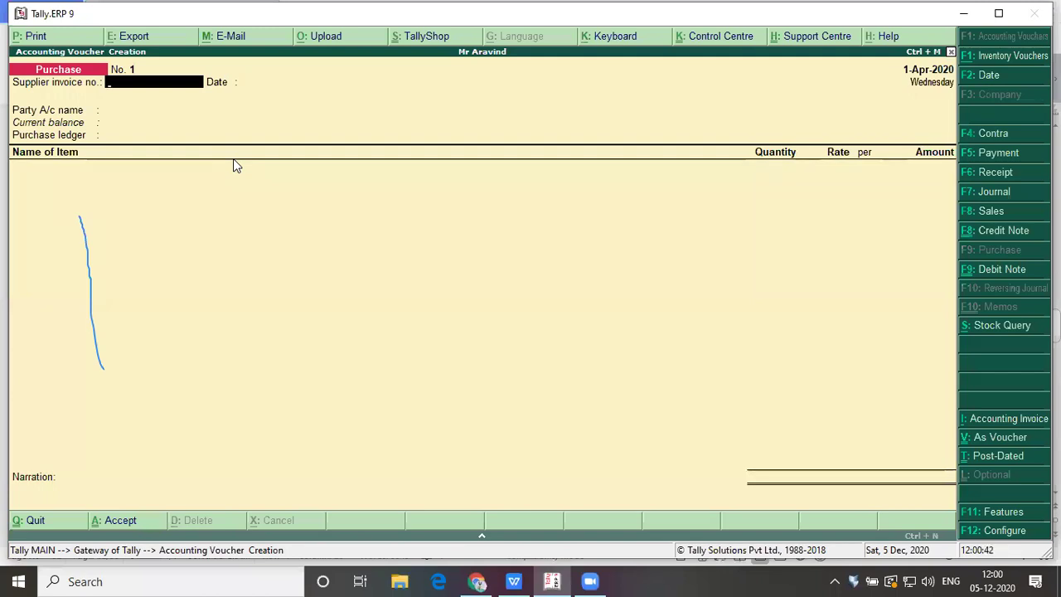
pyautogui.press('Return')
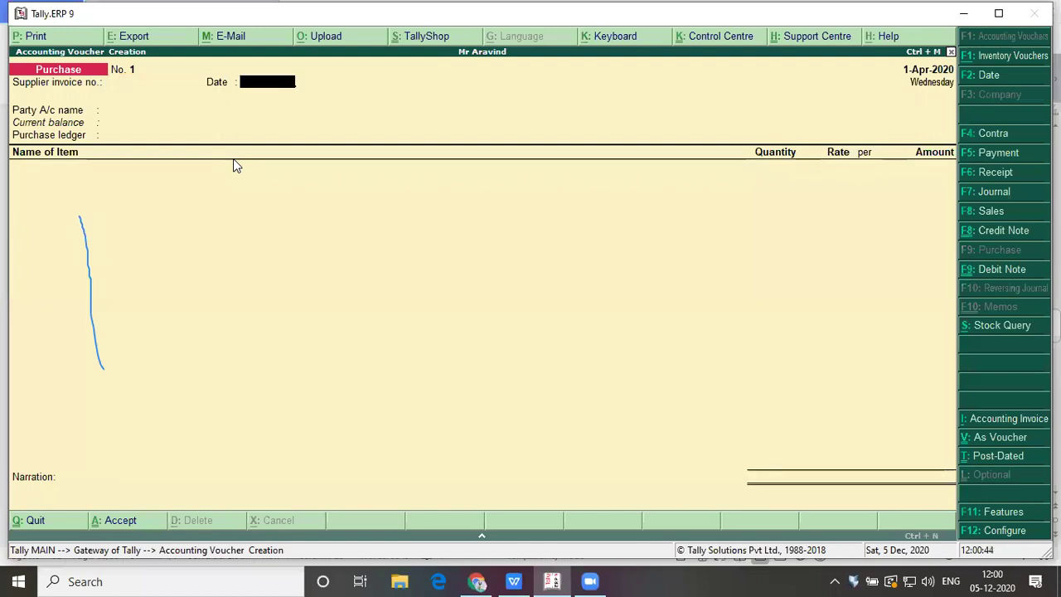
pyautogui.press('Return')
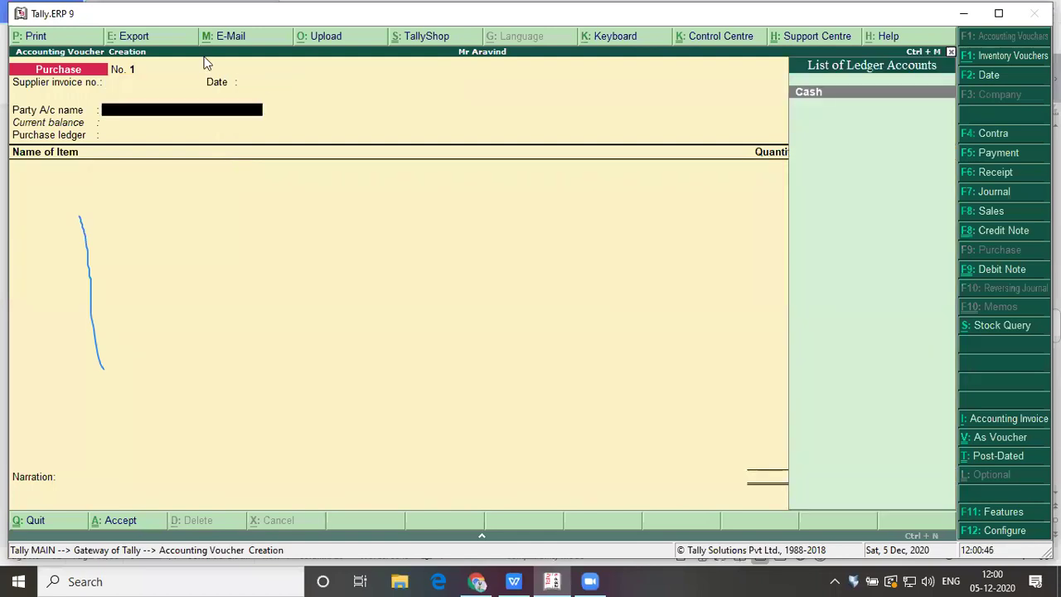
pyautogui.hotkey('alt', 'Tab')
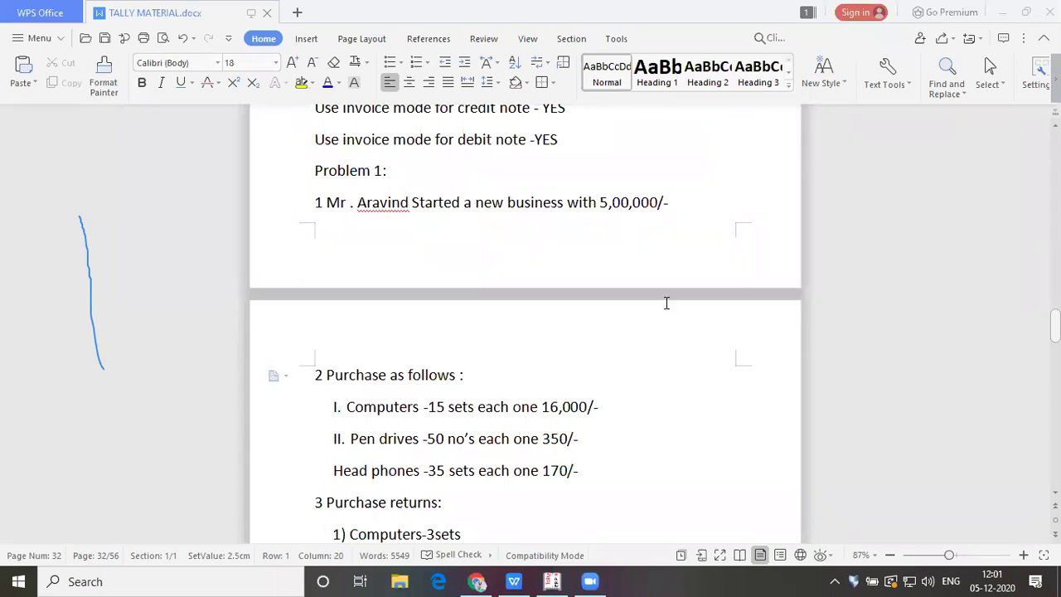
pyautogui.hotkey('alt', 'Tab')
pyautogui.hotkey('alt', 'Tab')
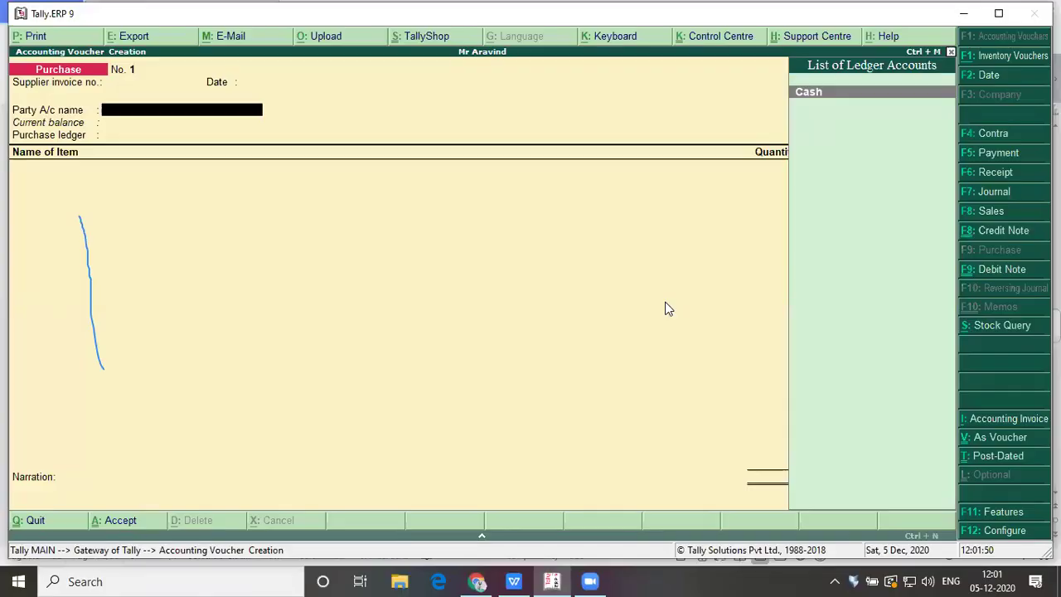
pyautogui.press('Return')
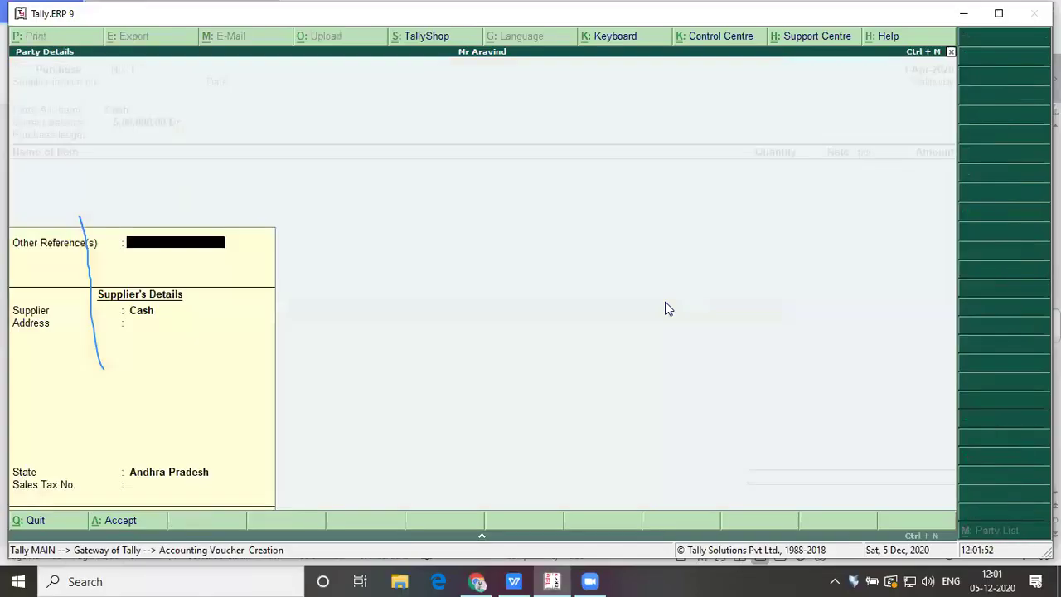
pyautogui.press('Return')
pyautogui.press('Return')
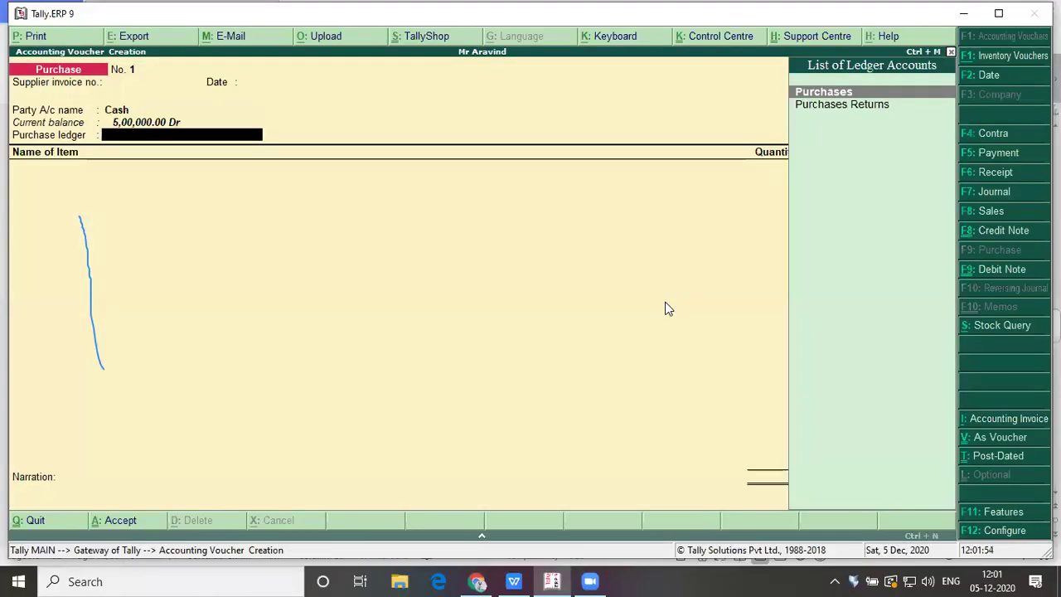
pyautogui.press('Return')
# Step: Check the purchase list in TALLY MATERIAL.docx and add the item Computers to Tally's purchase voucher with a quantity of 15 sets
pyautogui.hotkey('alt', 'Tab')
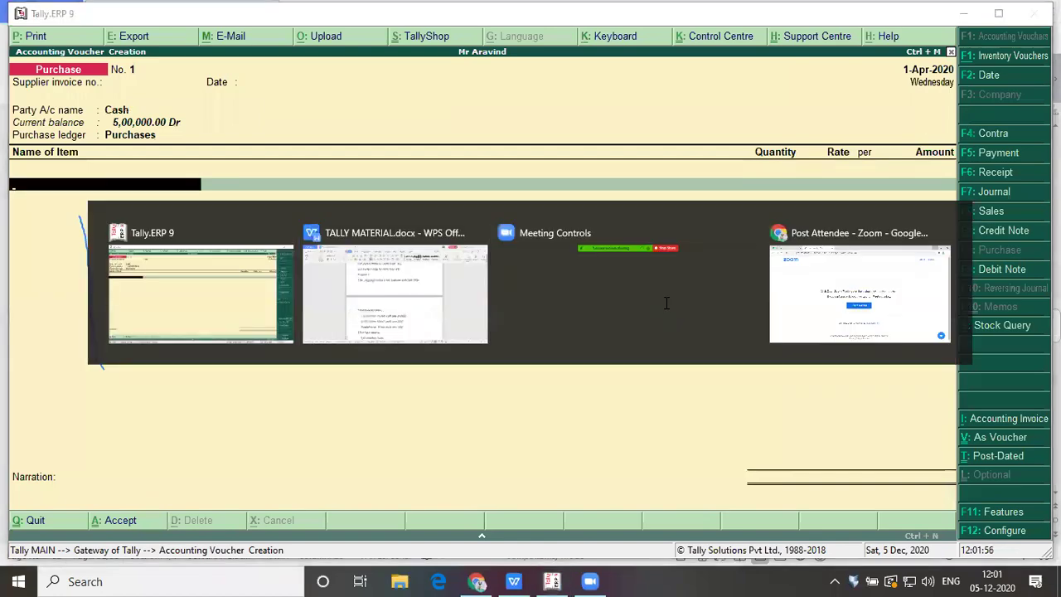
pyautogui.hotkey('alt', 'Tab')
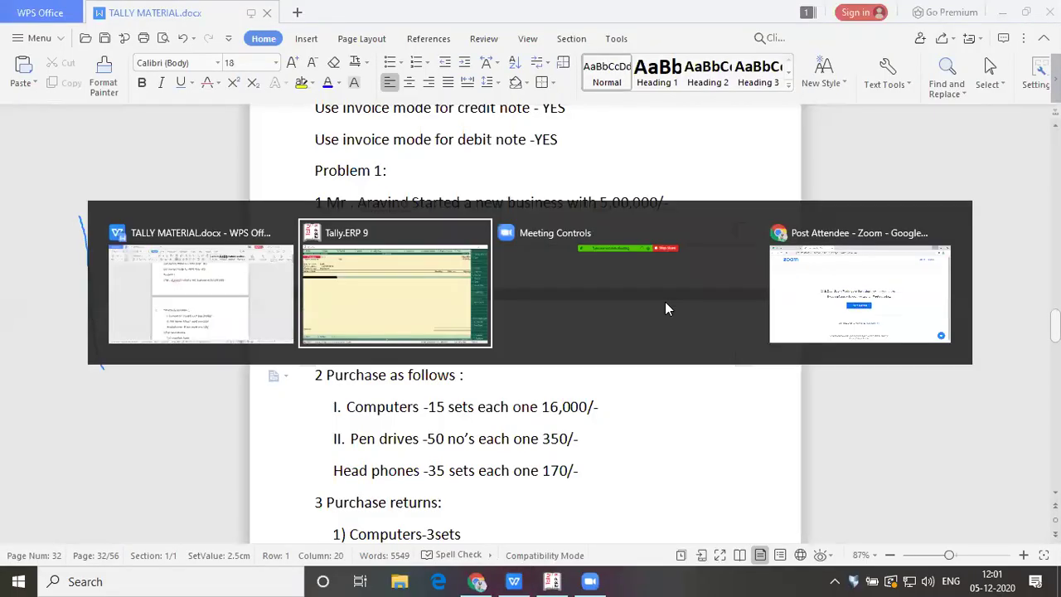
pyautogui.write('Co')
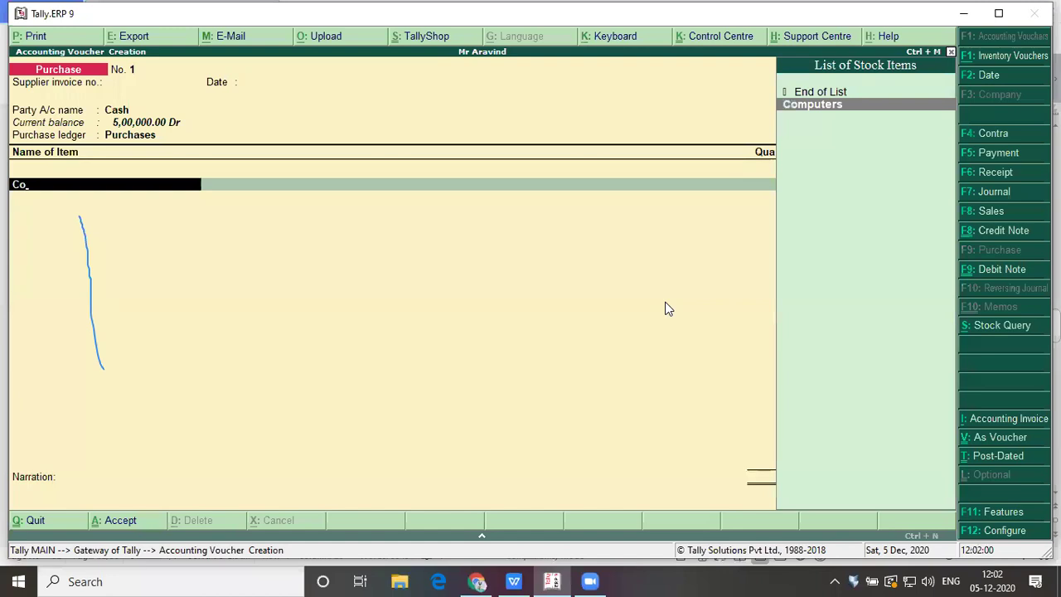
pyautogui.press('Return')
pyautogui.hotkey('alt', 'Tab')
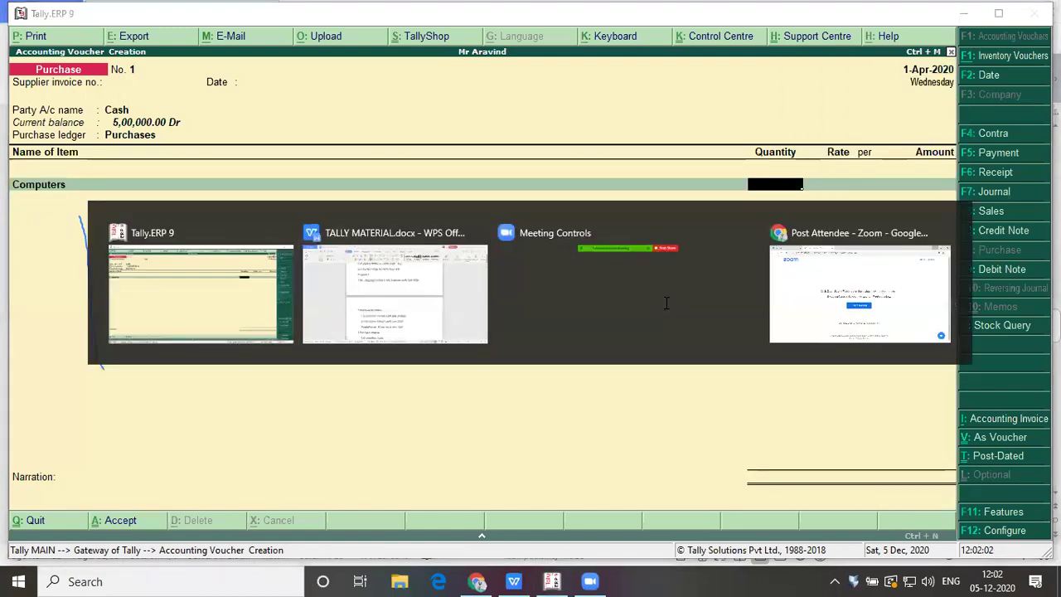
pyautogui.hotkey('alt', 'Tab')
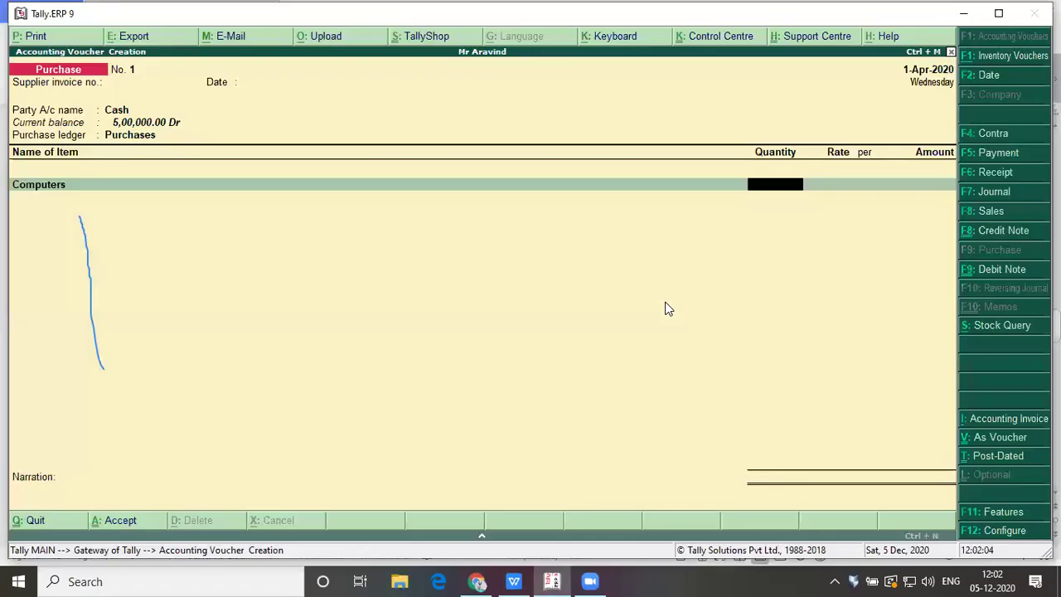
pyautogui.write('15')
pyautogui.press('Return')
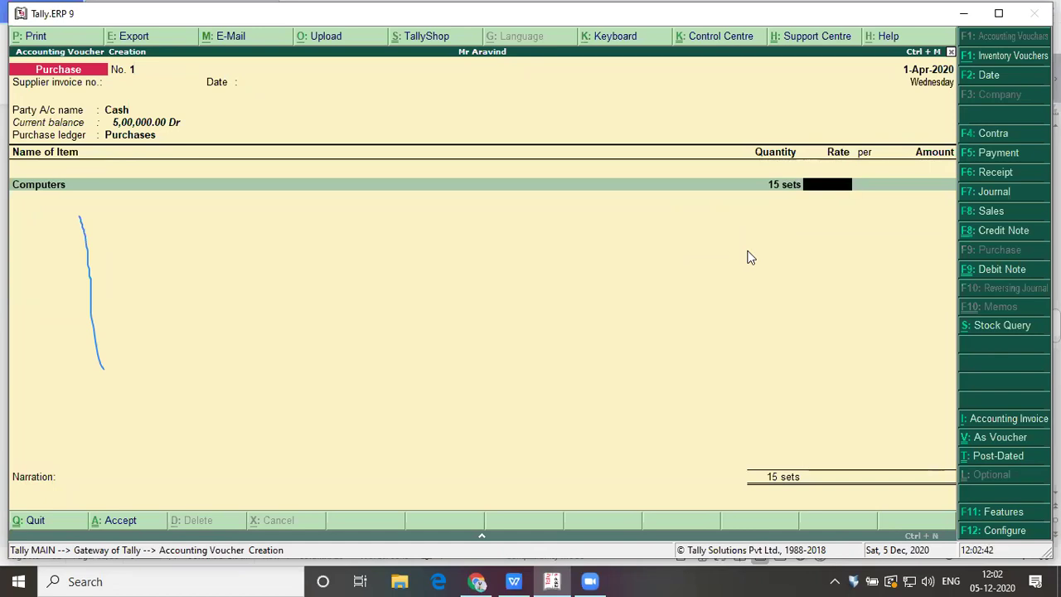
# Step: Check the computer price in TALLY MATERIAL.docx and complete the Computers line in Tally with a rate of 16,000 per set
pyautogui.hotkey('alt', 'Tab')
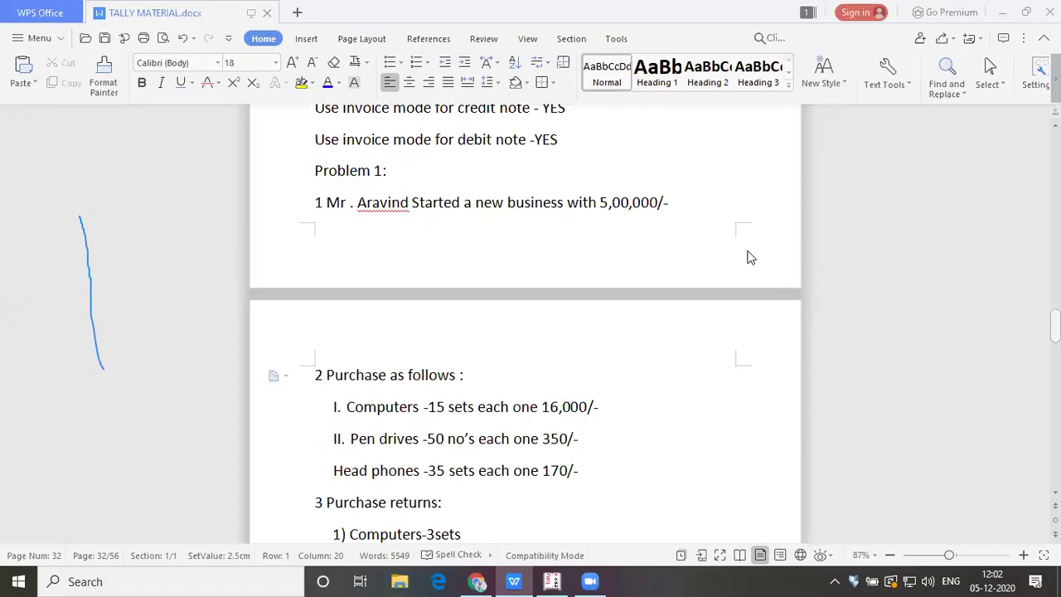
pyautogui.hotkey('alt', 'Tab')
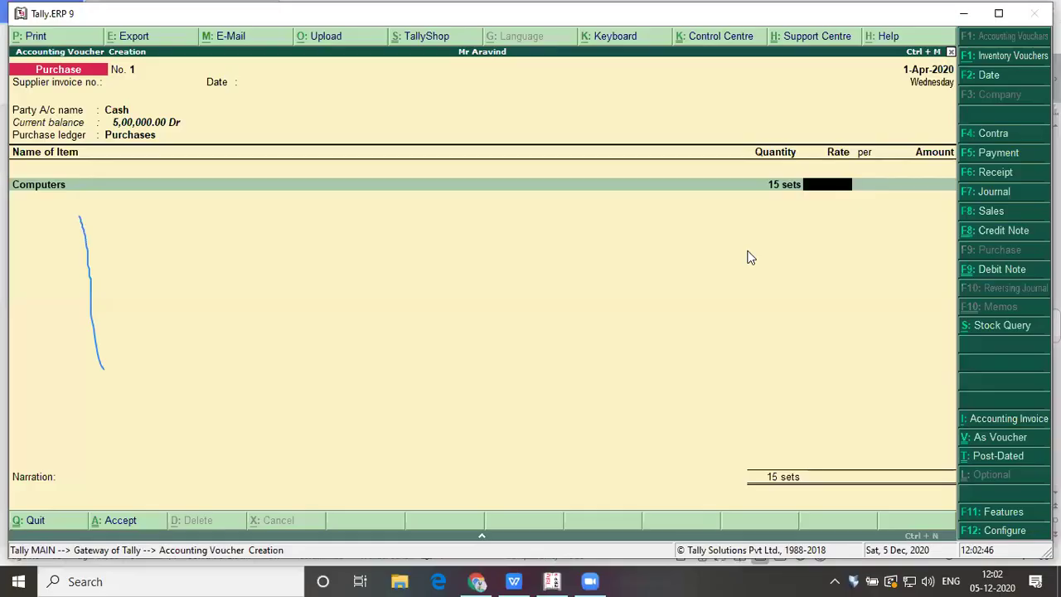
pyautogui.write('16')
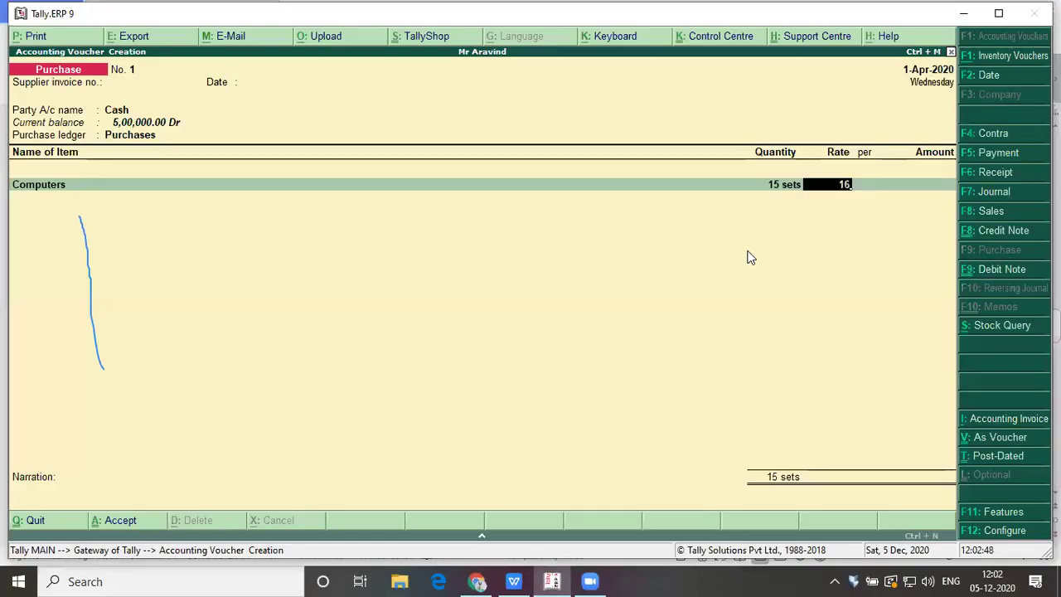
pyautogui.write('00000.00')
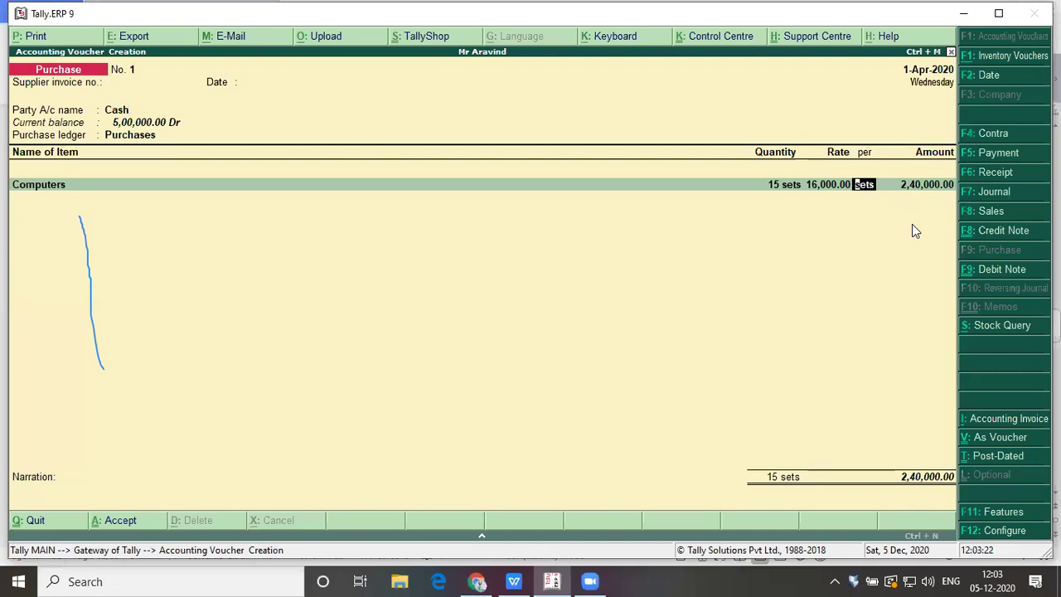
pyautogui.press('Return')
pyautogui.press('Return')
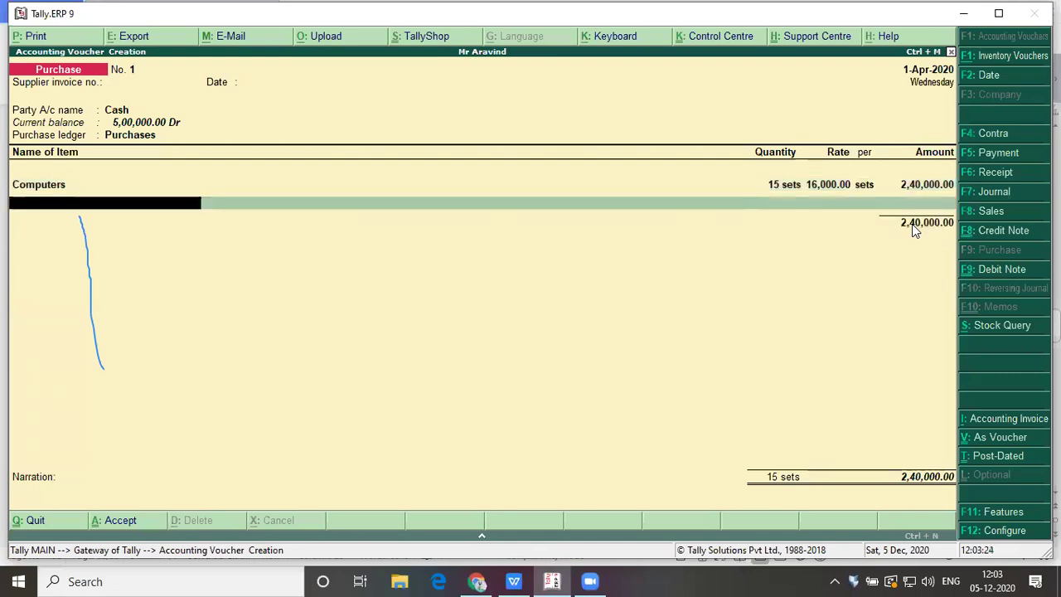
# Step: Check the second purchase item in TALLY MATERIAL.docx and add Pendrives to the Tally voucher with a quantity of 50 numbers
pyautogui.hotkey('alt', 'Tab')
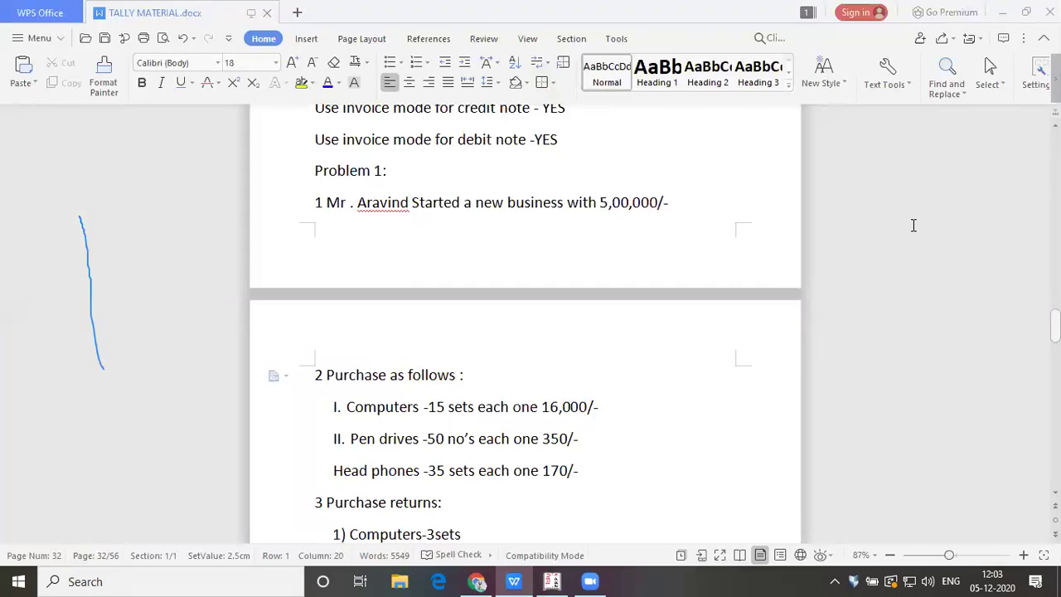
pyautogui.hotkey('alt', 'Tab')
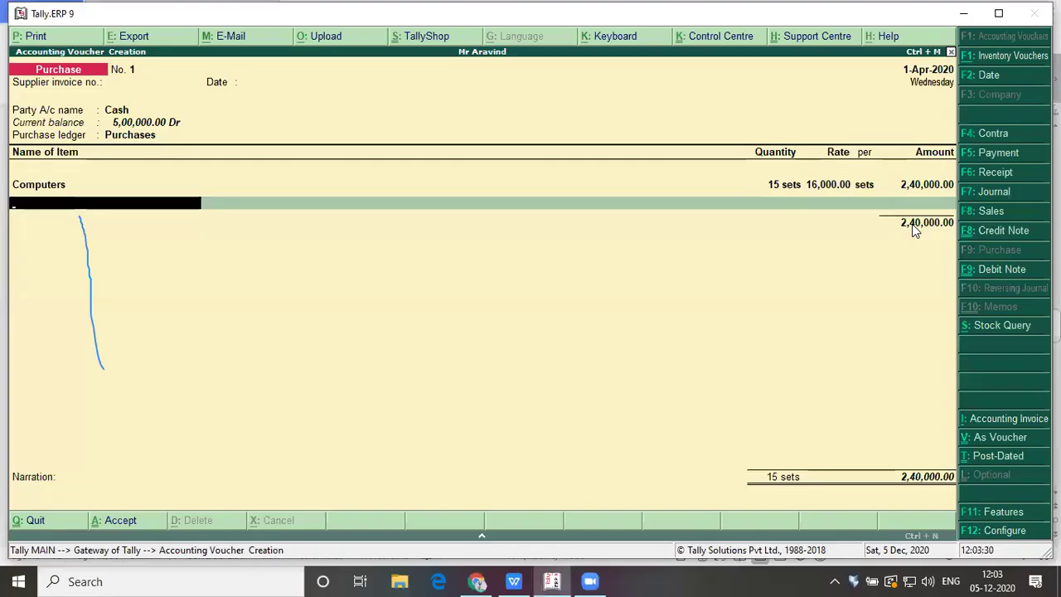
pyautogui.write('Pendrives')
pyautogui.press('Return')
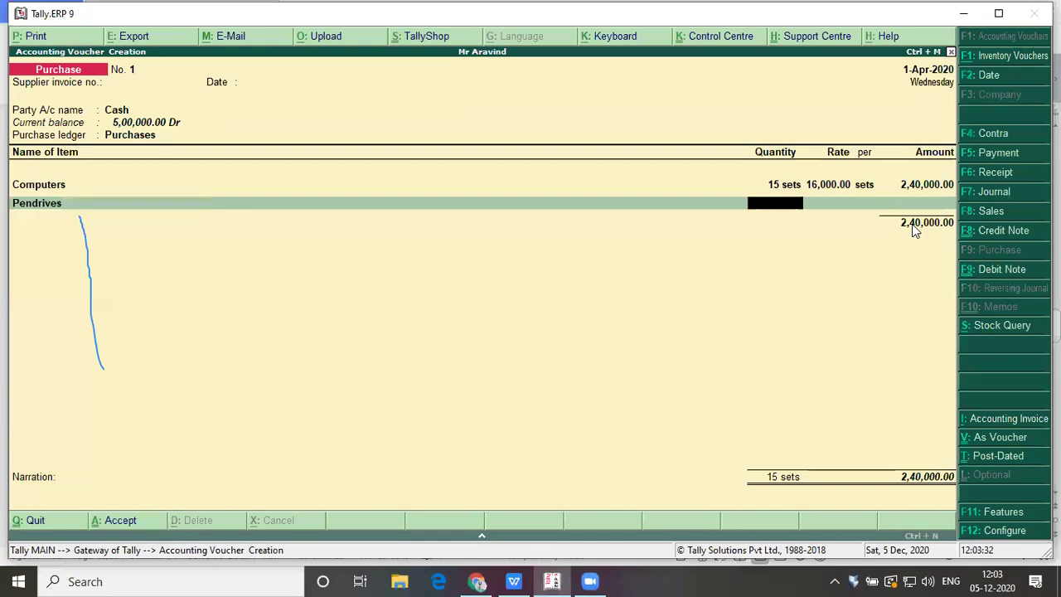
pyautogui.hotkey('alt', 'Tab')
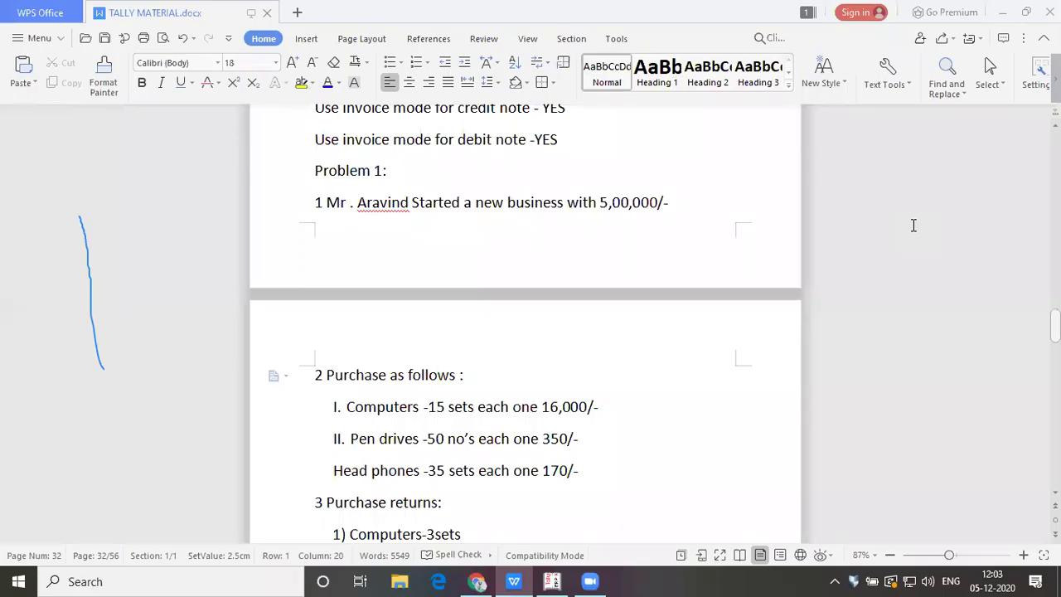
pyautogui.hotkey('alt', 'Tab')
pyautogui.write('50')
pyautogui.press('Return')
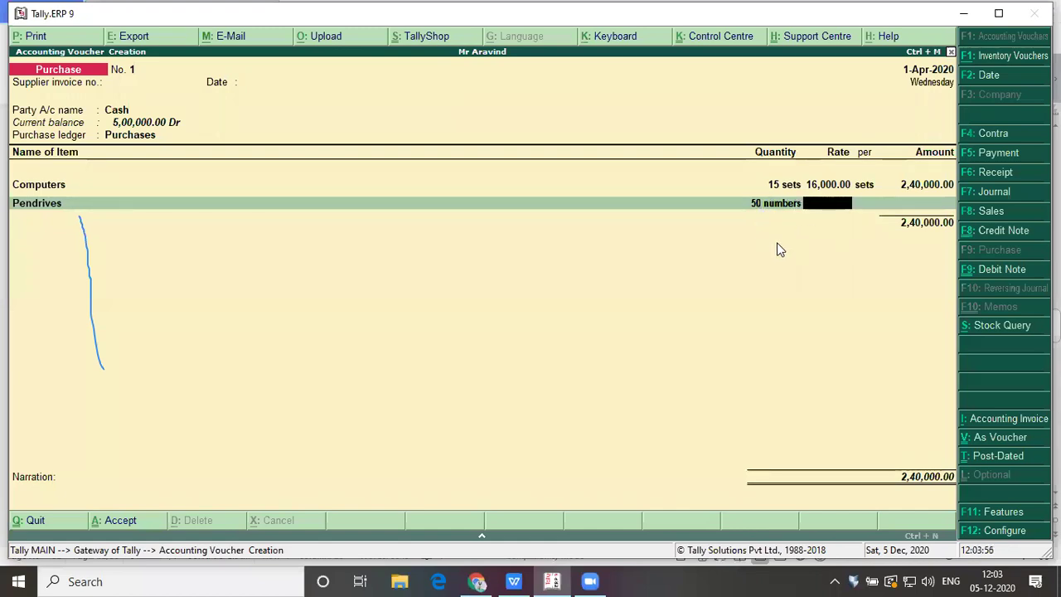
# Step: Check the pen drive price in TALLY MATERIAL.docx and complete the Pendrives line in Tally with a rate of 350 each
pyautogui.hotkey('alt', 'Tab')
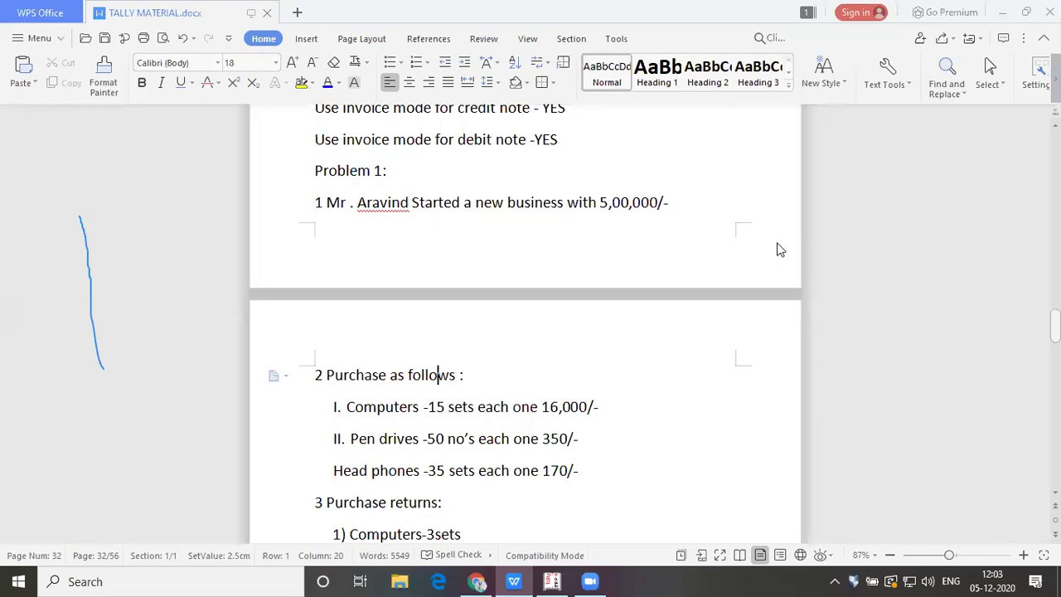
pyautogui.hotkey('alt', 'Tab')
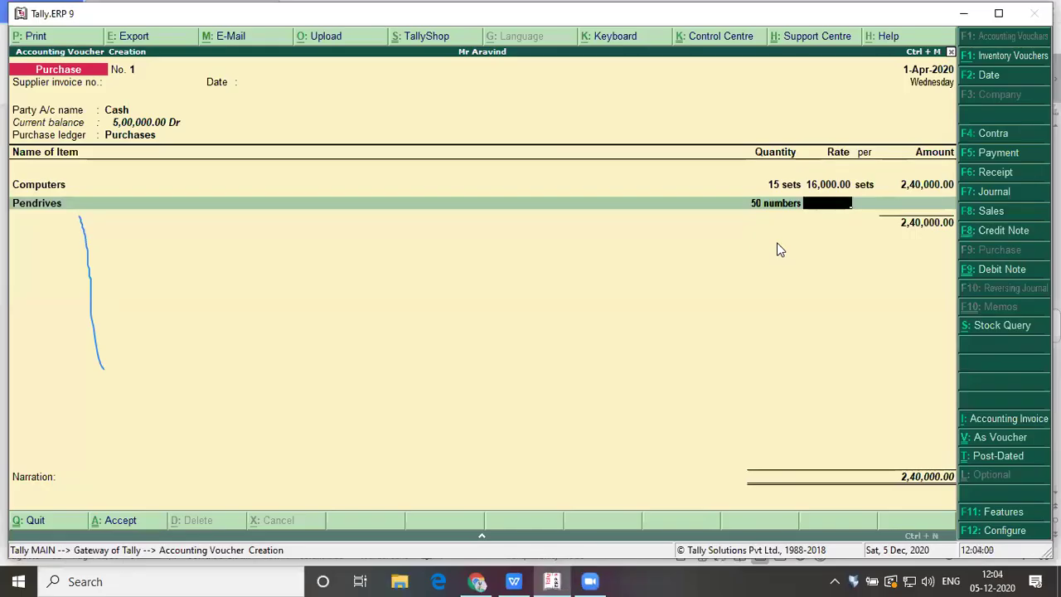
pyautogui.write('350')
pyautogui.press('Return')
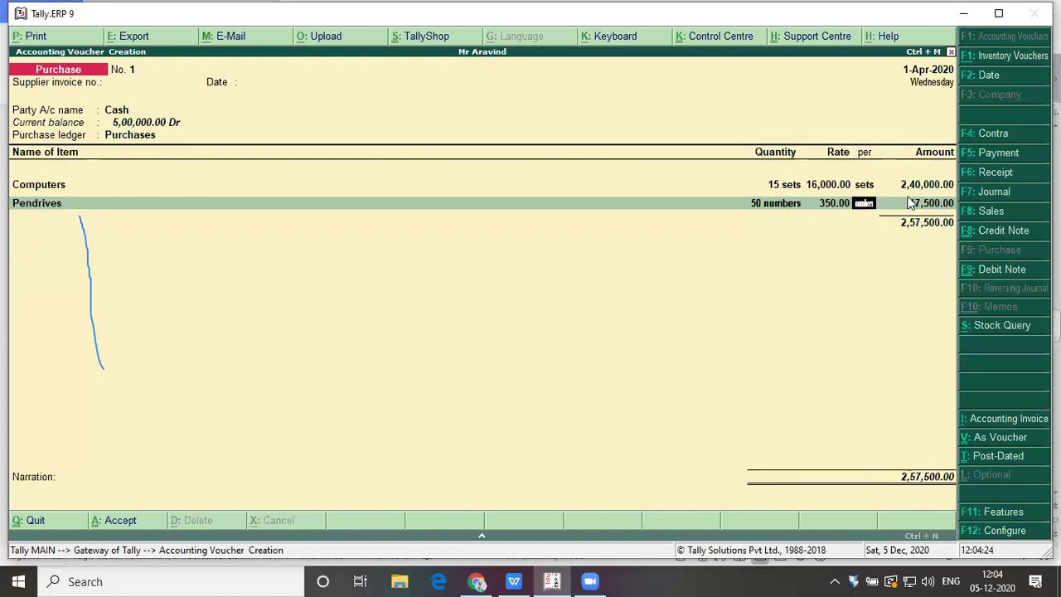
pyautogui.press('Return')
pyautogui.press('Return')
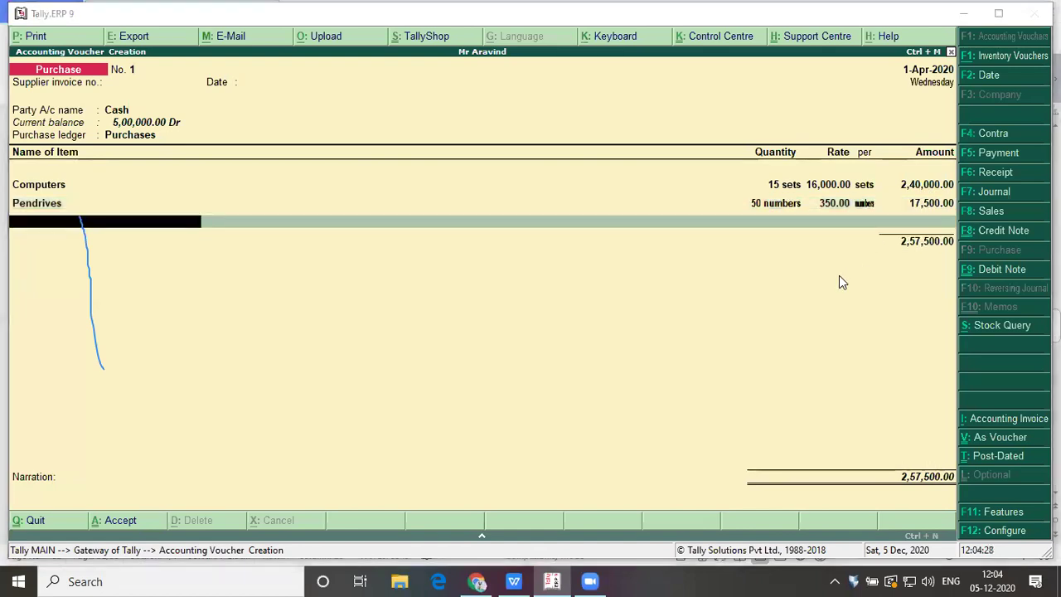
# Step: Check the third purchase item in TALLY MATERIAL.docx and add Headphones to the Tally voucher with a quantity of 35 sets
pyautogui.hotkey('alt', 'Tab')
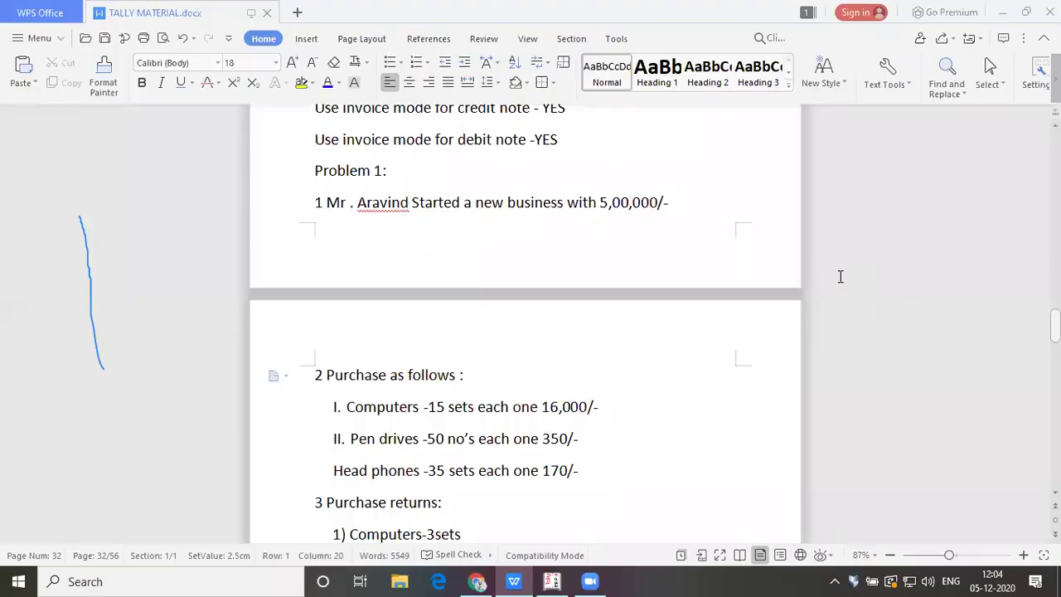
pyautogui.hotkey('alt', 'Tab')
pyautogui.write('Head')
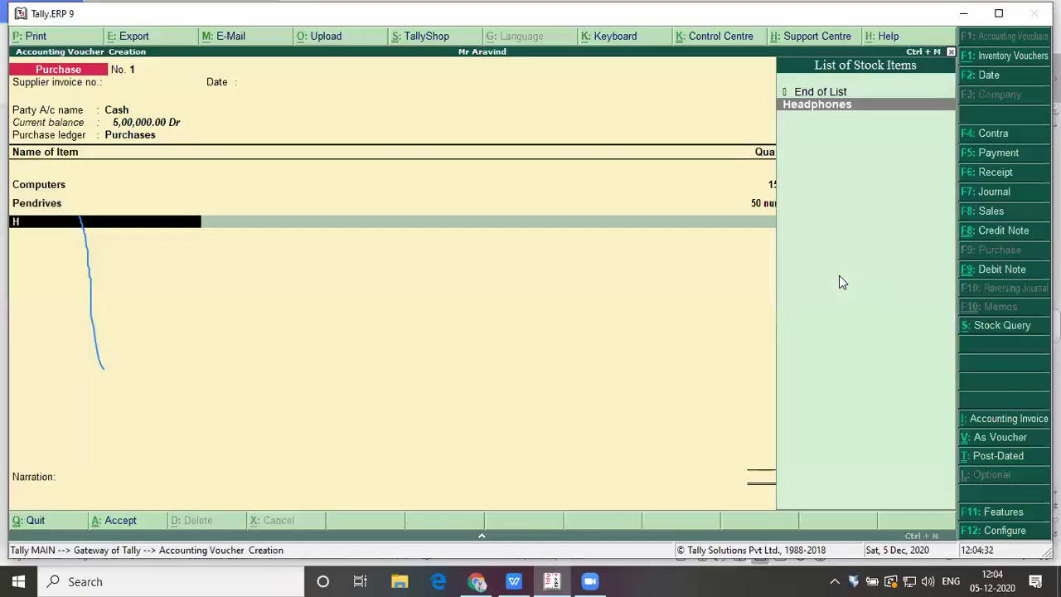
pyautogui.press('Return')
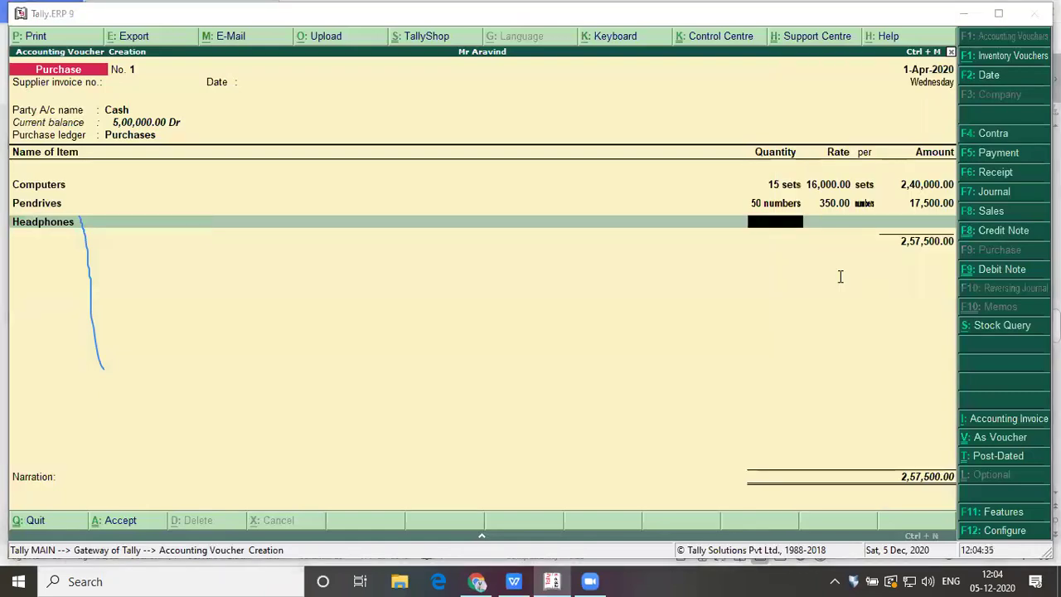
pyautogui.hotkey('alt', 'Tab')
pyautogui.hotkey('alt', 'Tab')
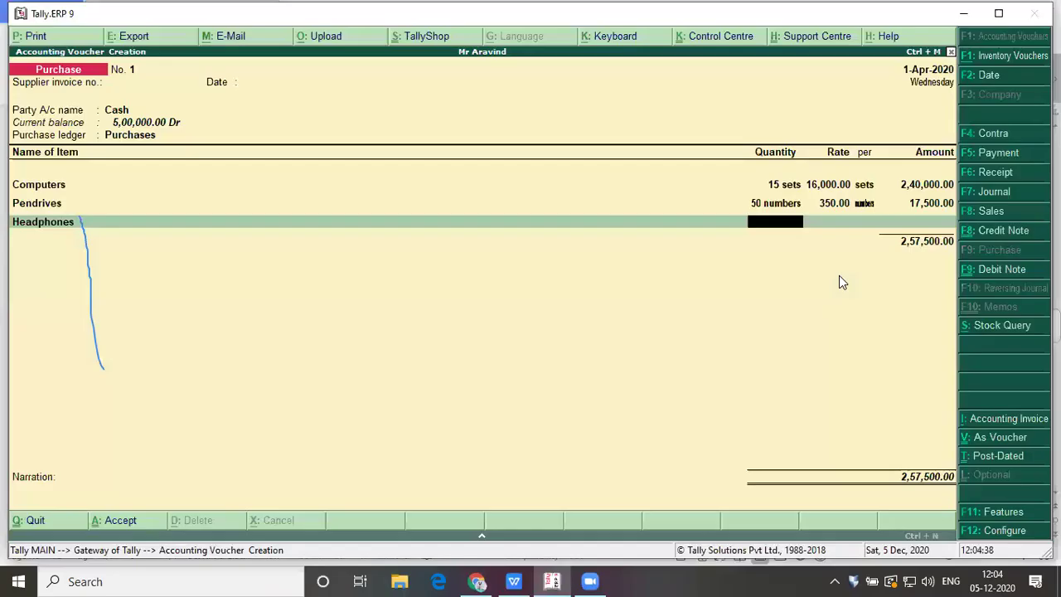
pyautogui.write('35')
pyautogui.press('Return')
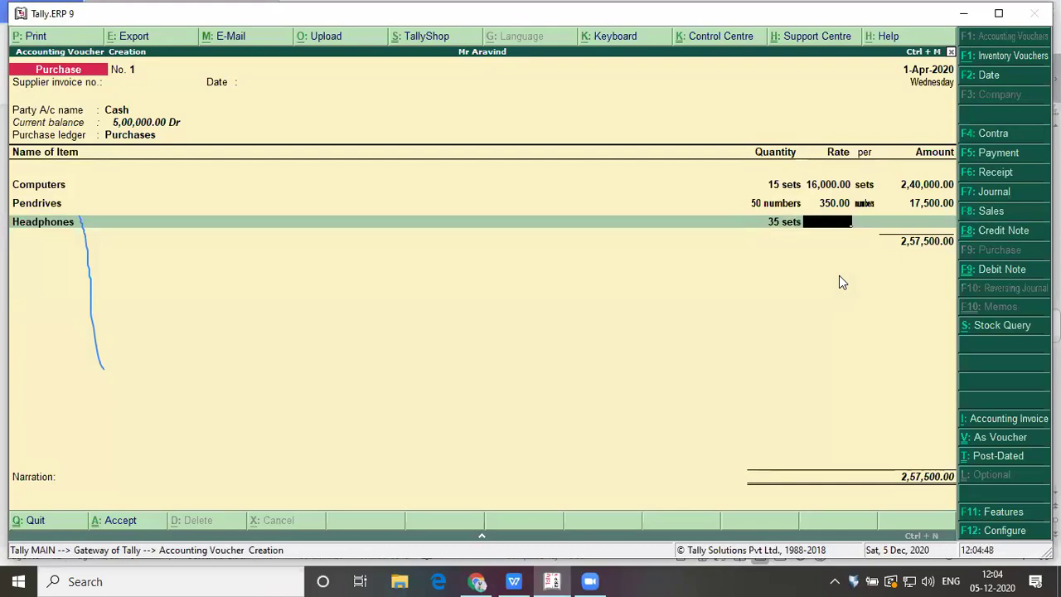
# Step: Check the headphone price in TALLY MATERIAL.docx and complete the Headphones line in Tally with a rate of 170 per set
pyautogui.hotkey('alt', 'Tab')
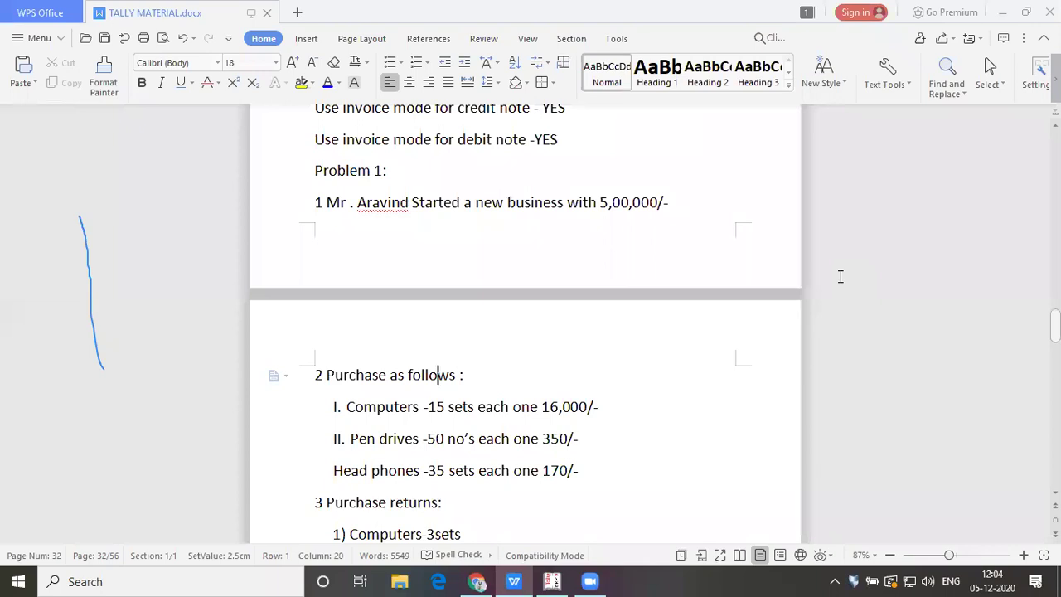
pyautogui.hotkey('alt', 'Tab')
pyautogui.write('1')
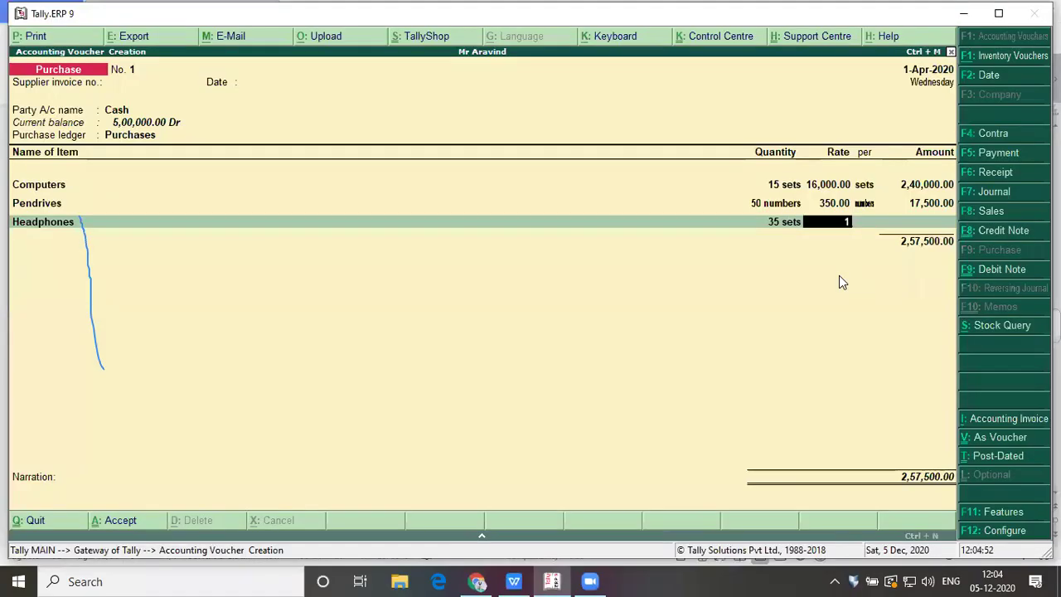
pyautogui.write('70')
pyautogui.press('Return')
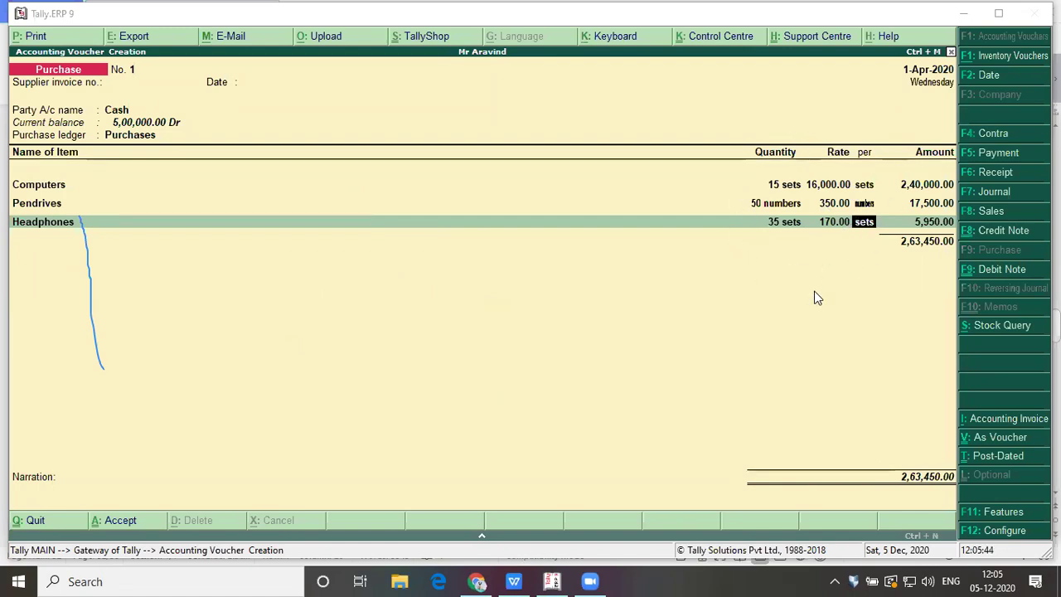
pyautogui.press('Return')
pyautogui.press('Return')
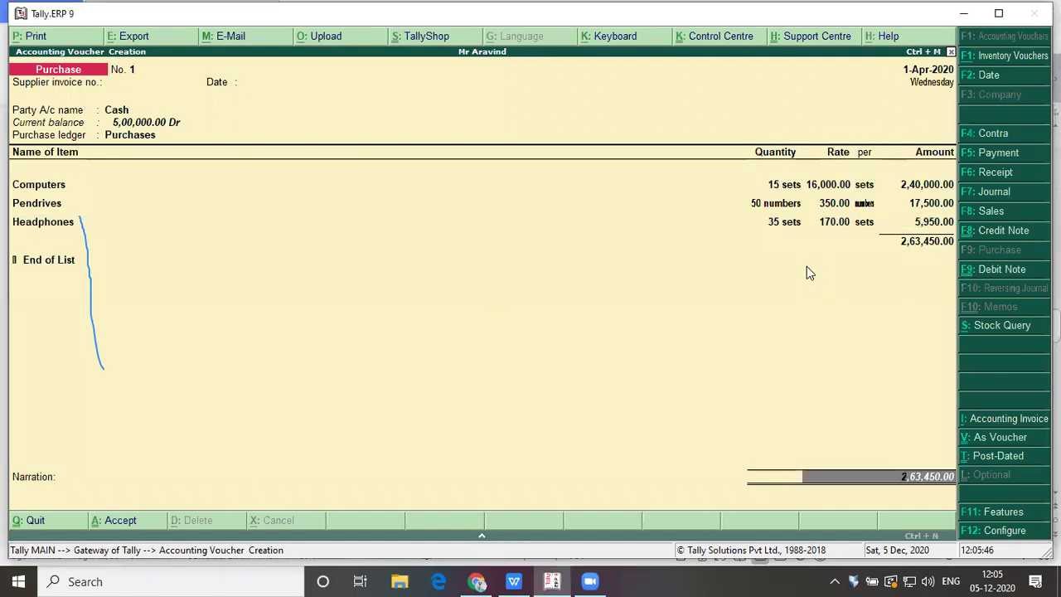
# Step: Compare the purchase items listed in TALLY MATERIAL.docx with the entered voucher lines and return to Tally
pyautogui.hotkey('alt', 'Tab')
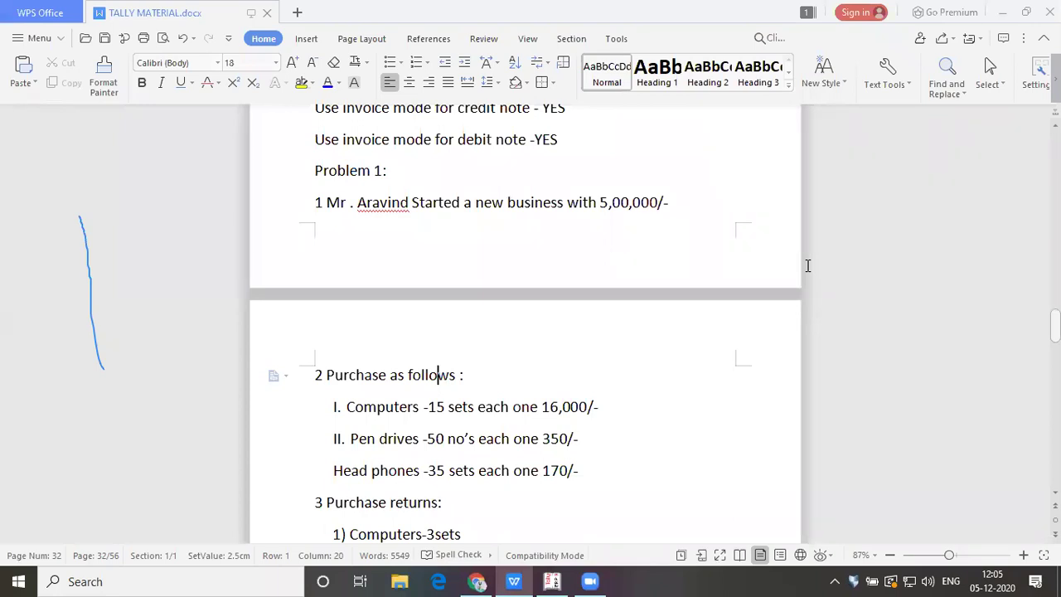
pyautogui.press('Down')
pyautogui.press('Down')
pyautogui.press('Down')
pyautogui.press('Down')
pyautogui.press('Down')
pyautogui.press('Down')
pyautogui.press('Up')
pyautogui.press('Up')
pyautogui.press('Up')
pyautogui.press('Up')
pyautogui.press('Up')
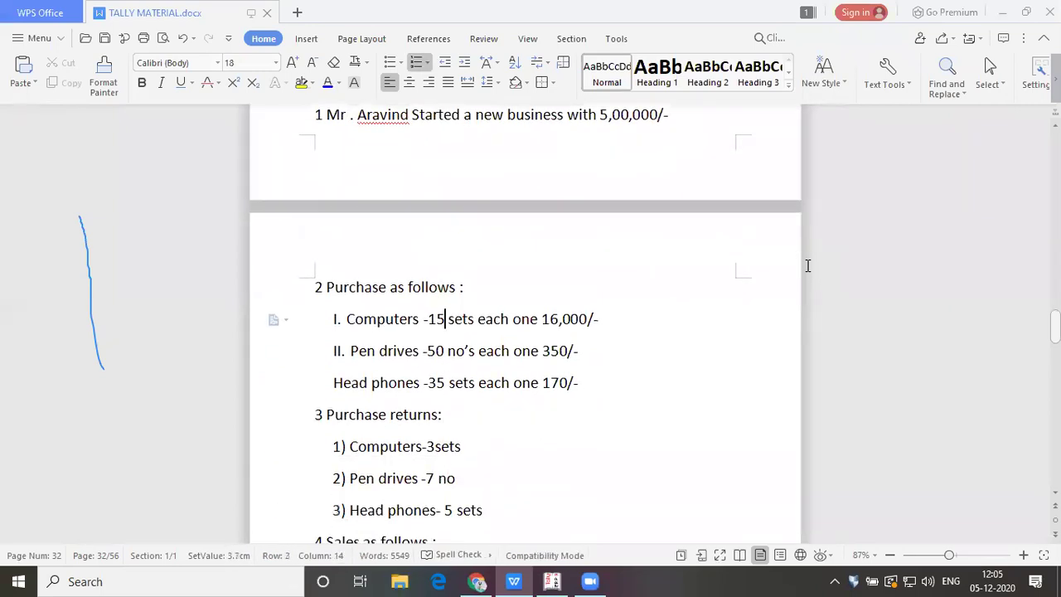
pyautogui.press('Down')
pyautogui.press('Down')
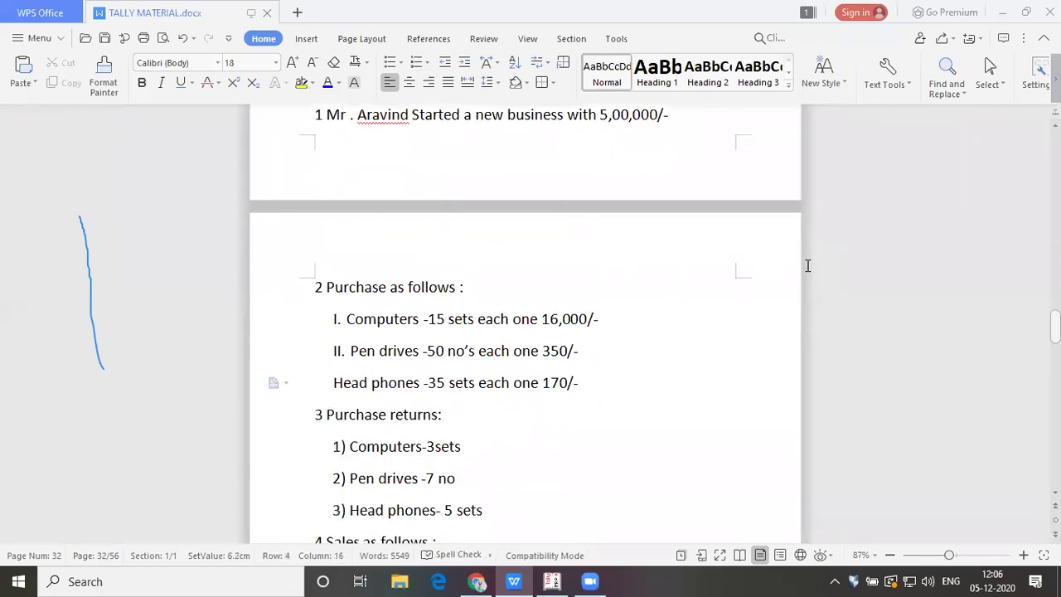
pyautogui.hotkey('alt', 'Tab')
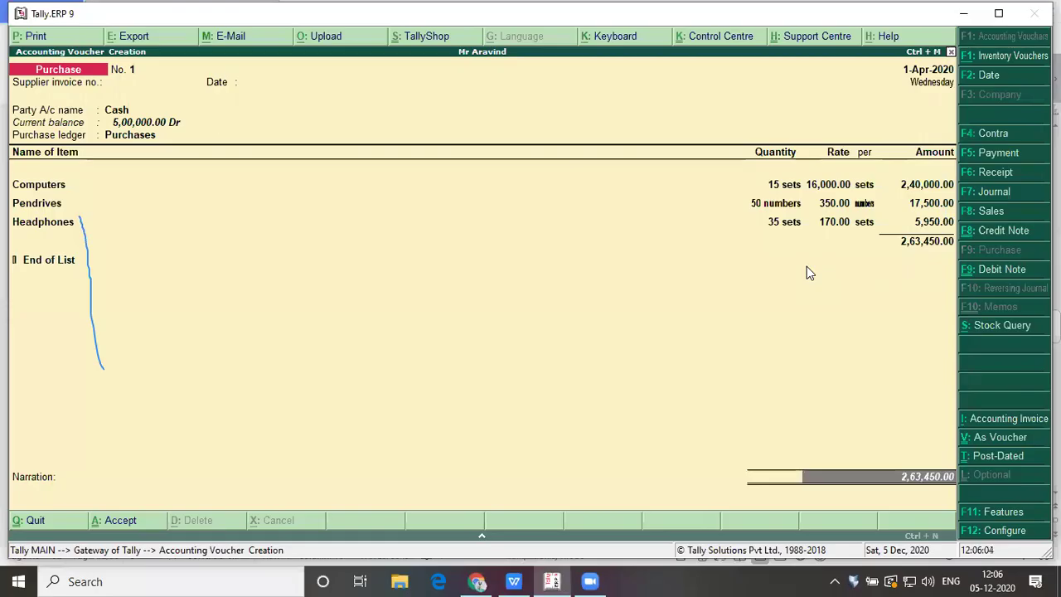
# Step: End the item list, save the purchase voucher without narration, and switch to the purchase returns section in TALLY MATERIAL.docx
pyautogui.press('Return')
pyautogui.press('Return')
pyautogui.press('Return')
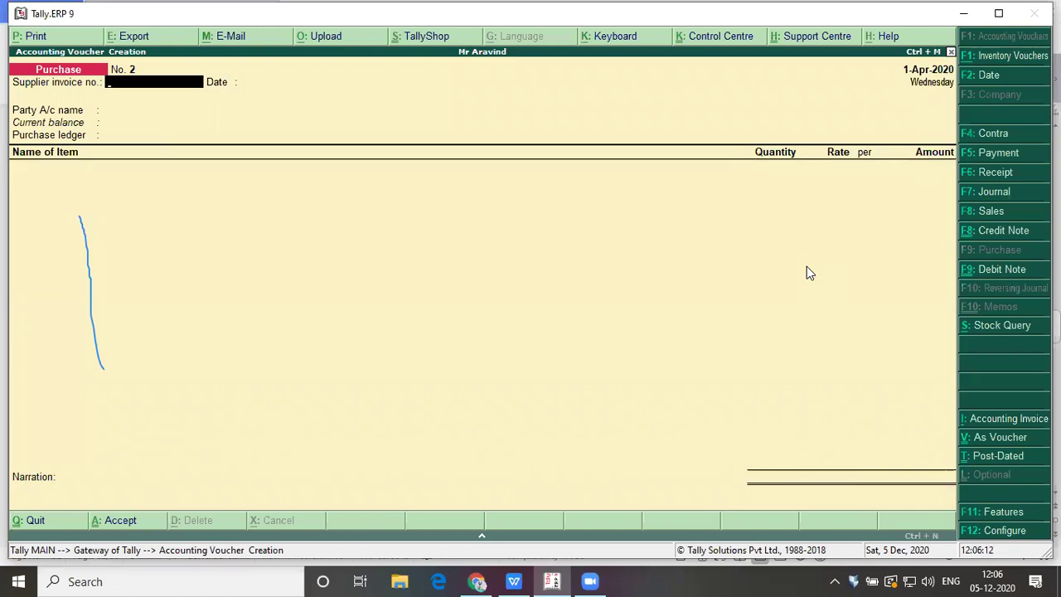
pyautogui.hotkey('alt', 'Tab')
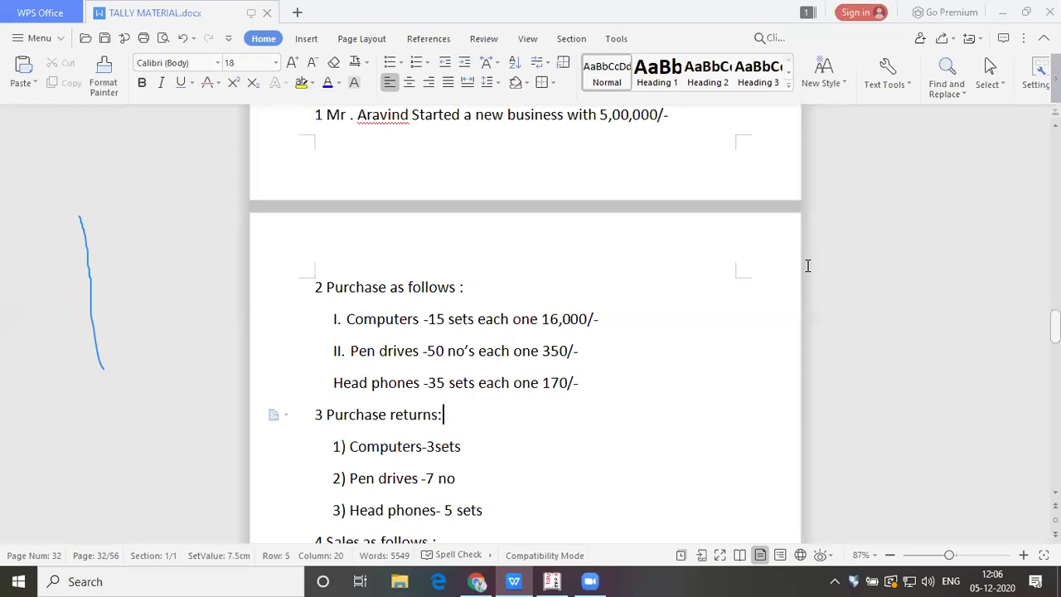
# Step: Read through the purchase items and the purchase returns section in TALLY MATERIAL.docx
pyautogui.press('Up')
pyautogui.press('Up')
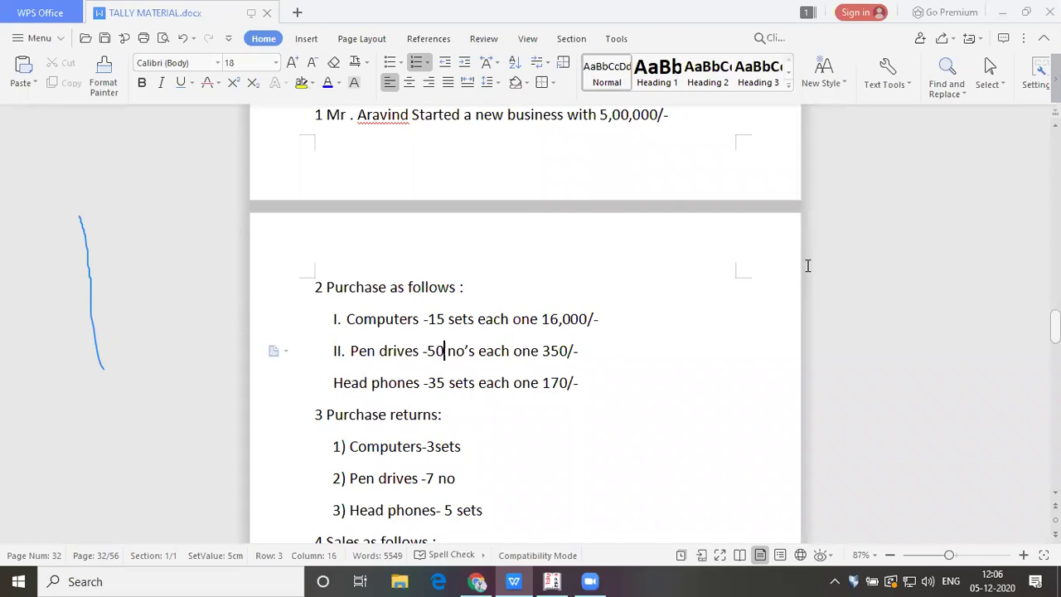
pyautogui.press('Down')
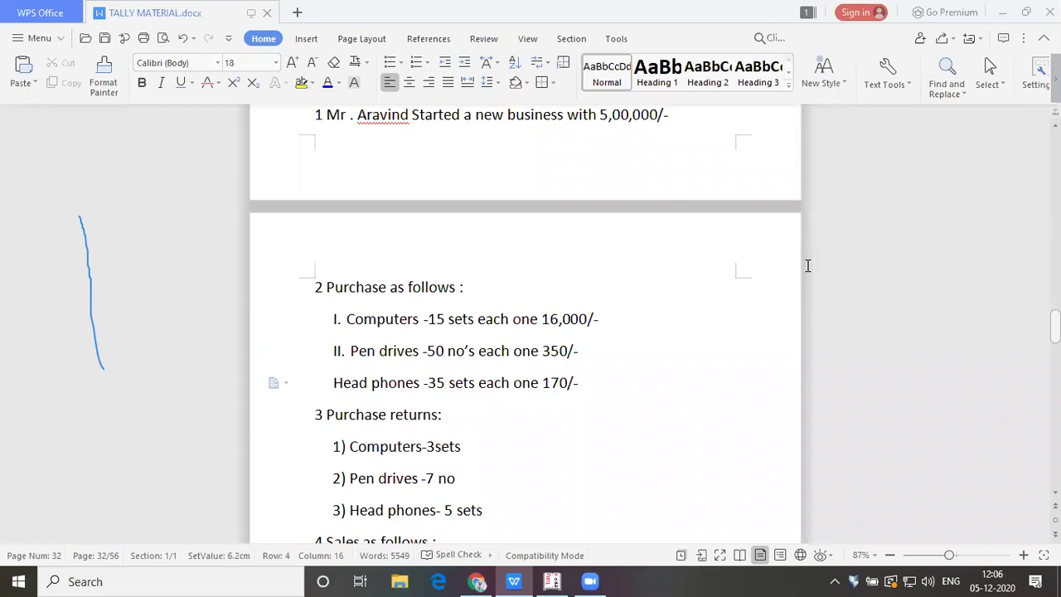
pyautogui.press('Down')
pyautogui.press('Down')
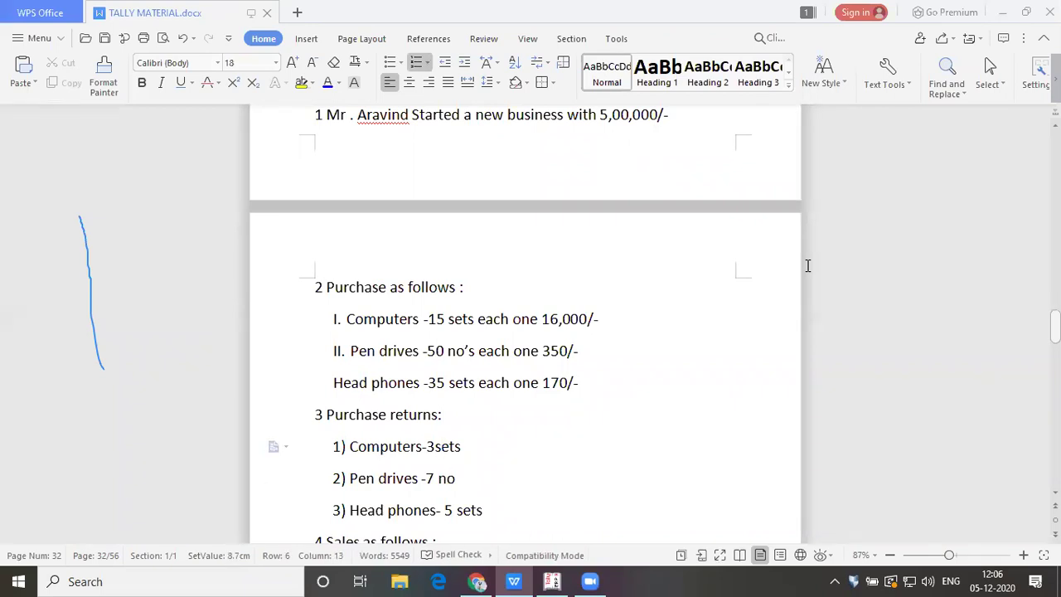
pyautogui.press('Up')
pyautogui.press('Down')
pyautogui.press('Down')
pyautogui.press('Down')
pyautogui.press('Up')
pyautogui.press('Up')
pyautogui.press('Down')
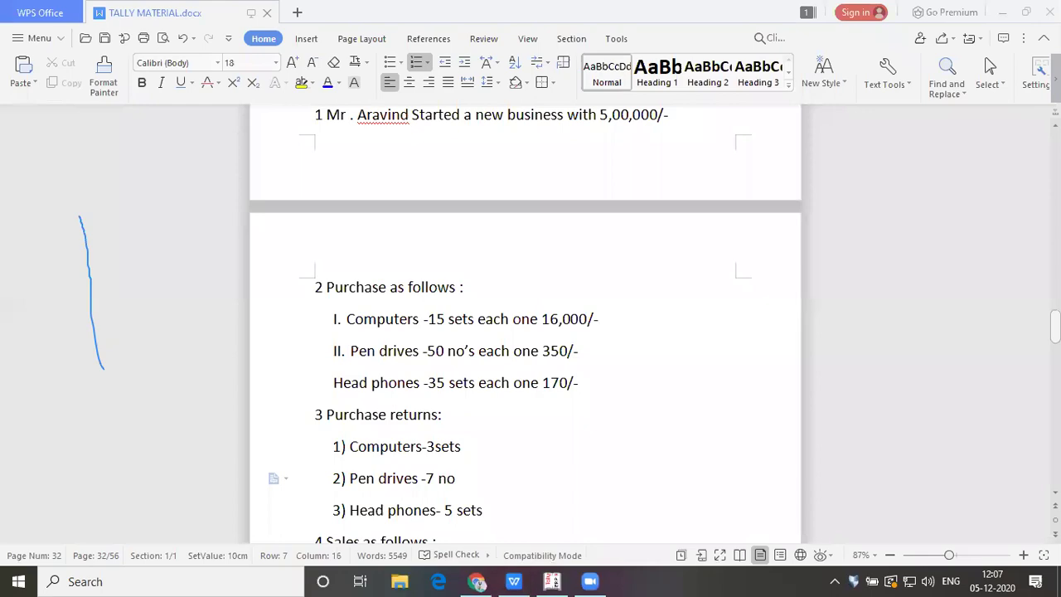
# Step: Switch to Tally.ERP 9 and change the voucher type from Purchase to Debit Note
pyautogui.hotkey('alt', 'Tab')
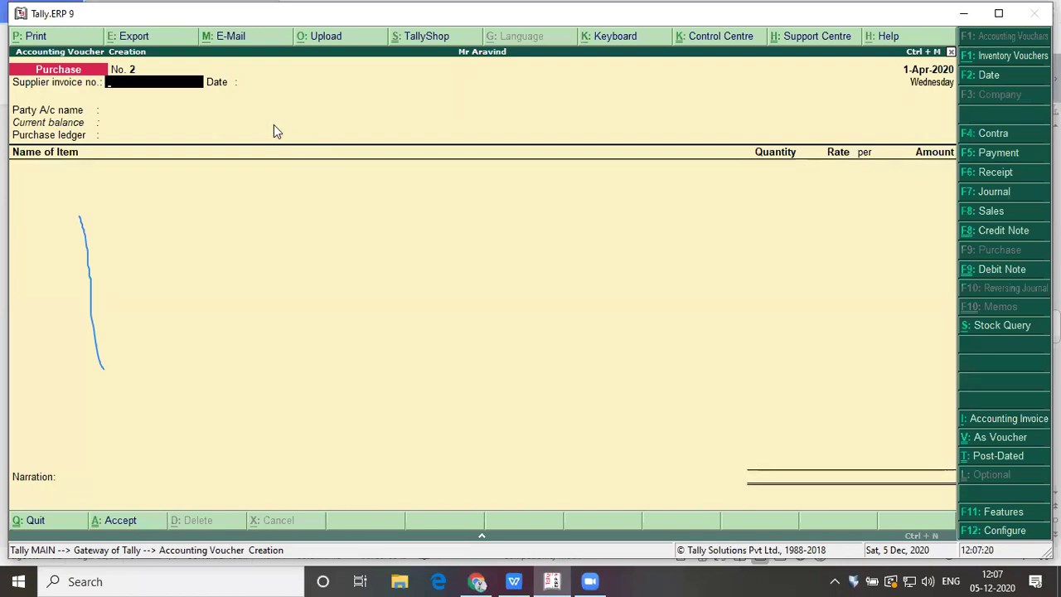
pyautogui.press('Return')
pyautogui.hotkey('ctrl', 'F9')
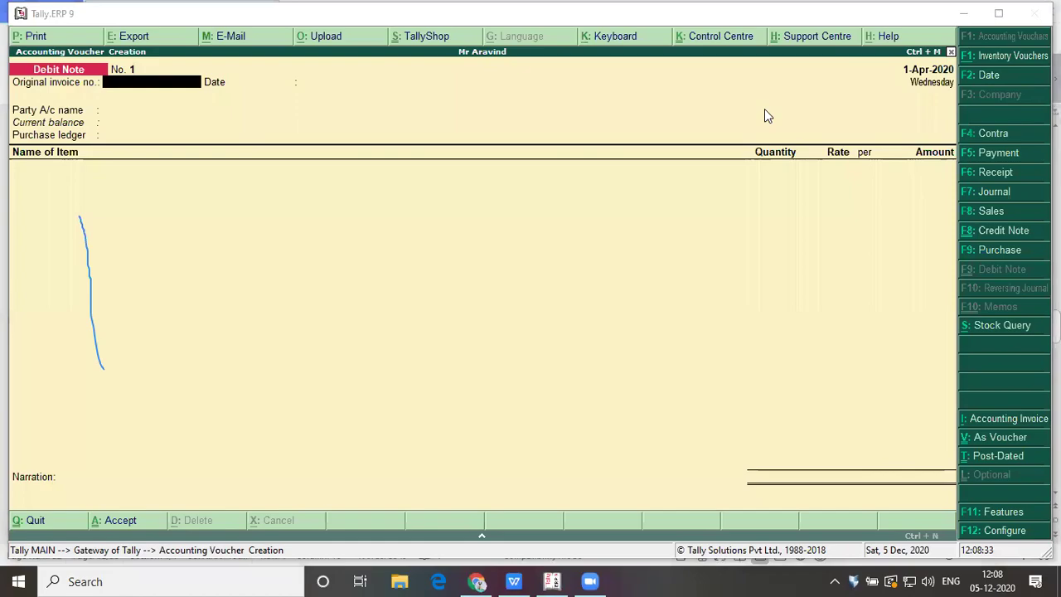
# Step: Switch to TALLY MATERIAL.docx and review the three purchase return items down to the sales heading
pyautogui.hotkey('alt', 'Tab')
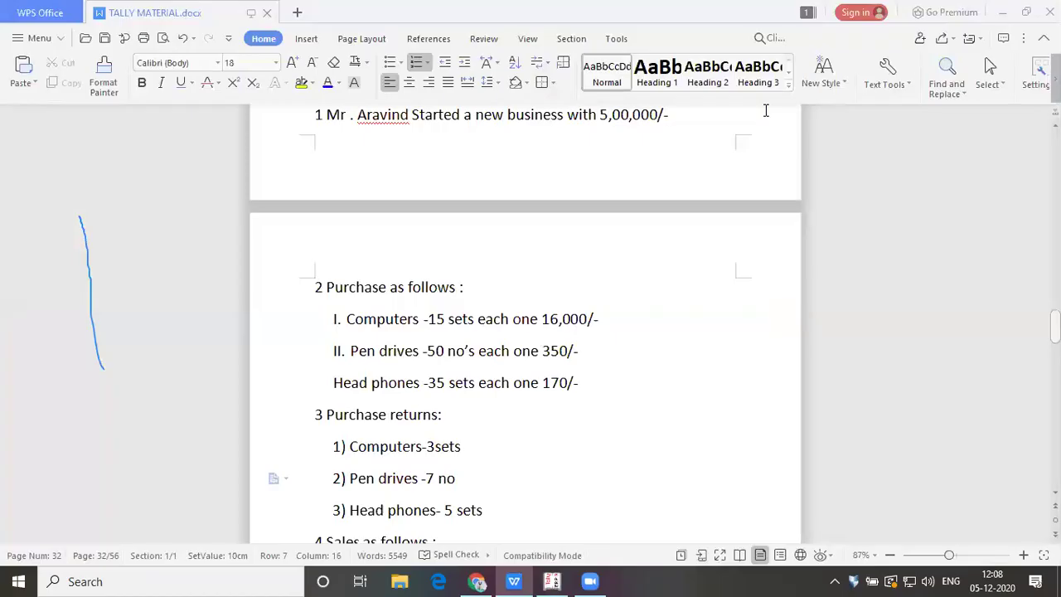
pyautogui.click(500, 423)
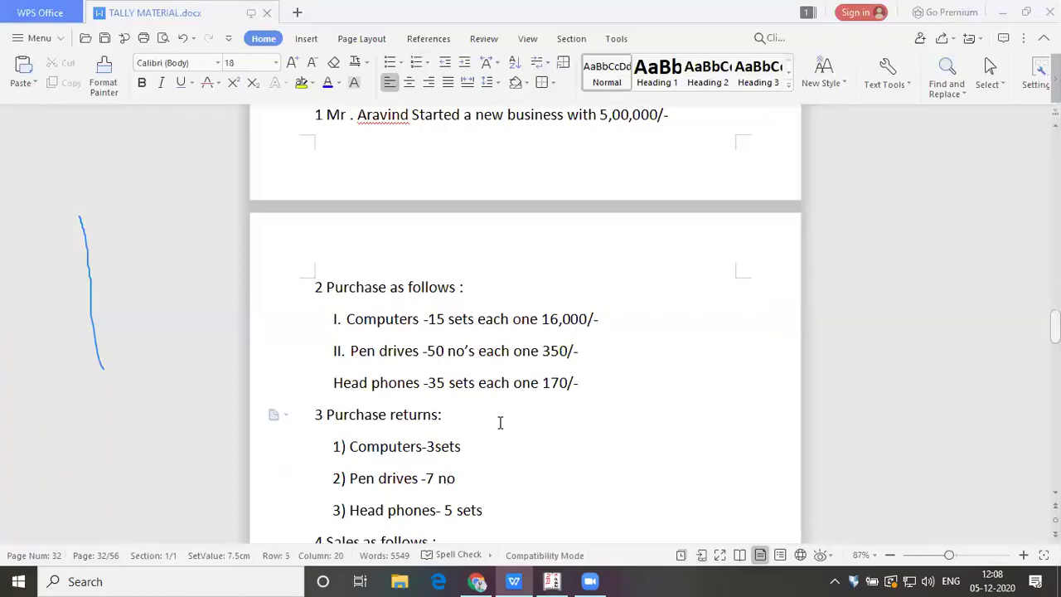
pyautogui.press('Down')
pyautogui.press('Down')
pyautogui.press('Down')
pyautogui.press('Down')
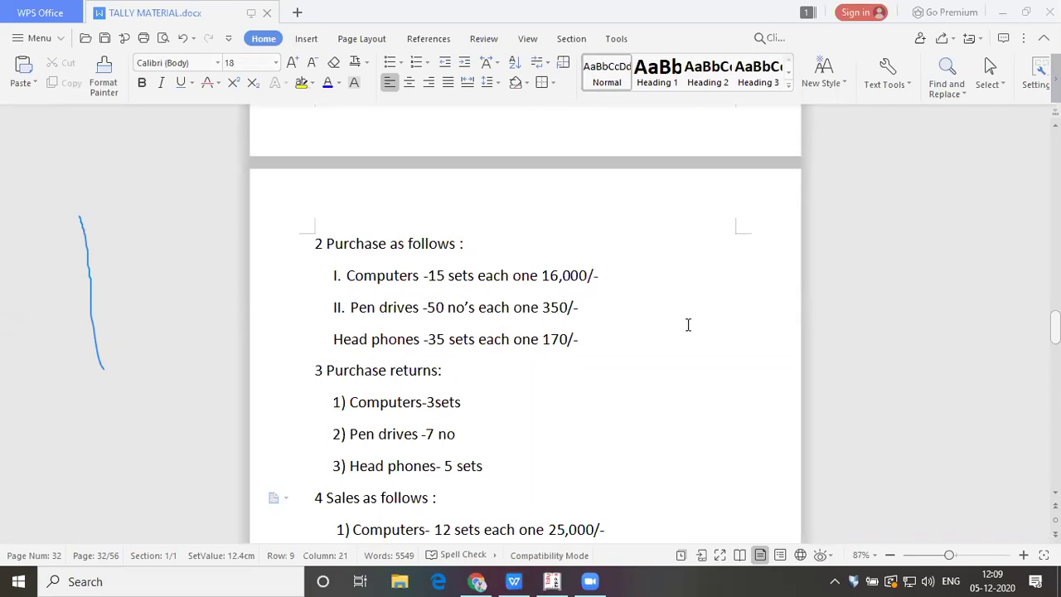
# Step: In the Tally debit note, skip the original invoice number and choose Cash as party account and Purchases as purchase ledger
pyautogui.hotkey('alt', 'Tab')
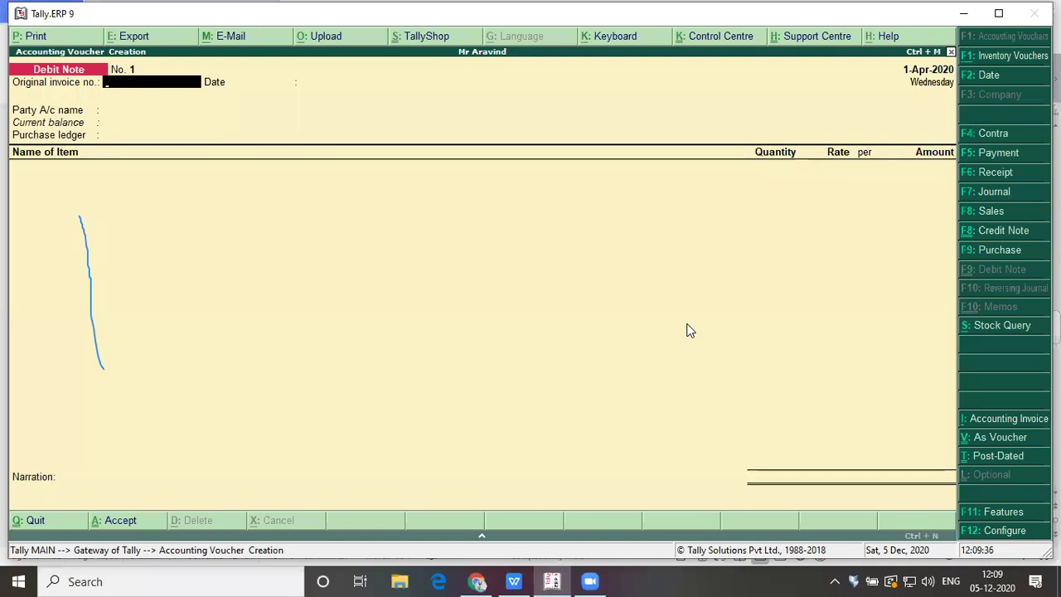
pyautogui.press('Return')
pyautogui.press('Return')
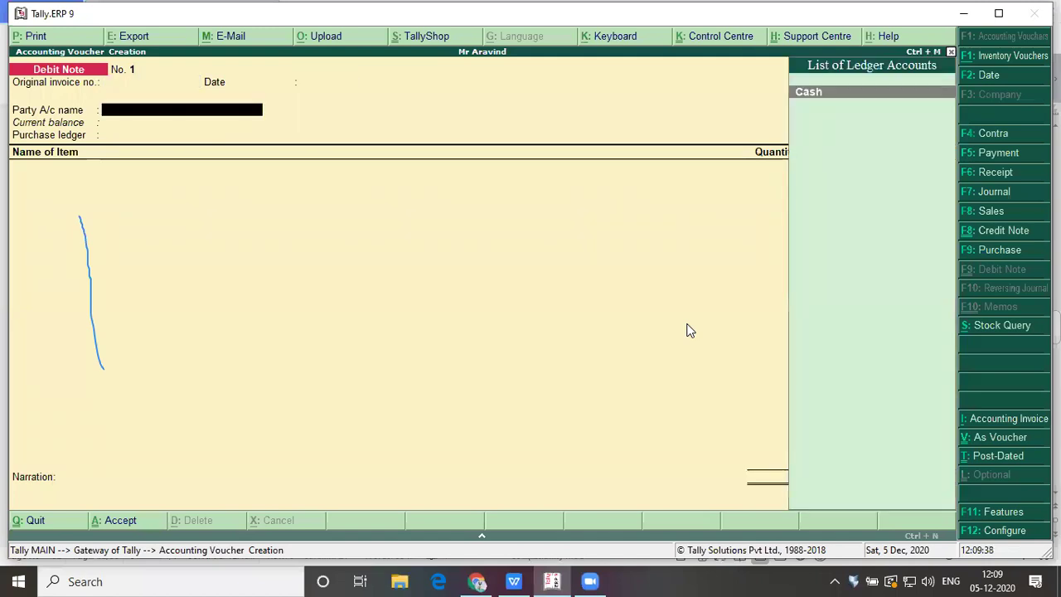
pyautogui.press('Return')
pyautogui.hotkey('ctrl', 'a')
pyautogui.press('Return')
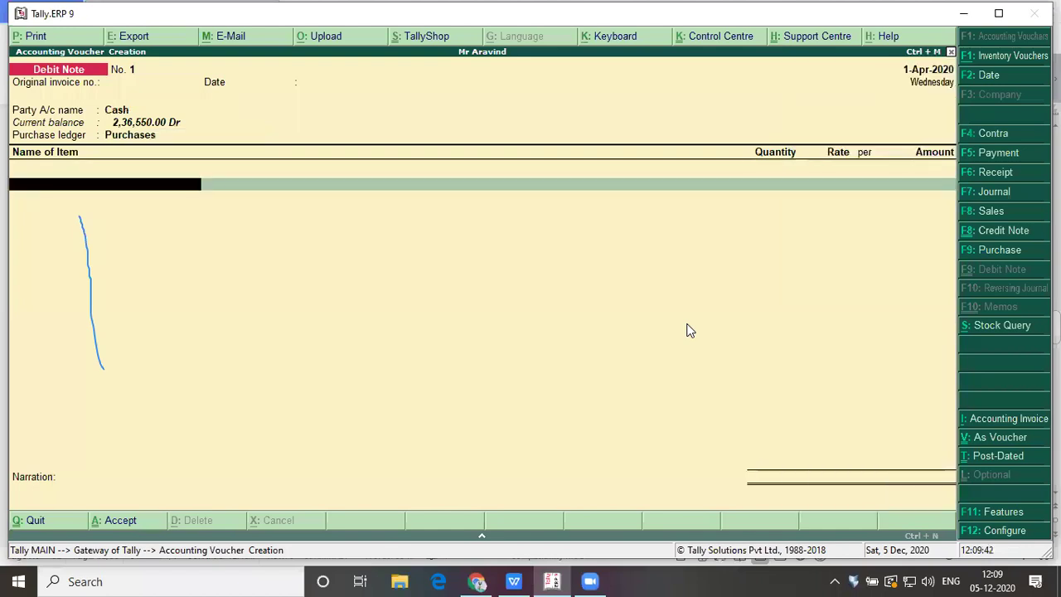
# Step: Check the first return item in TALLY MATERIAL.docx and add Computers to the debit note with 3 sets at a rate of 16,000
pyautogui.hotkey('alt', 'Tab')
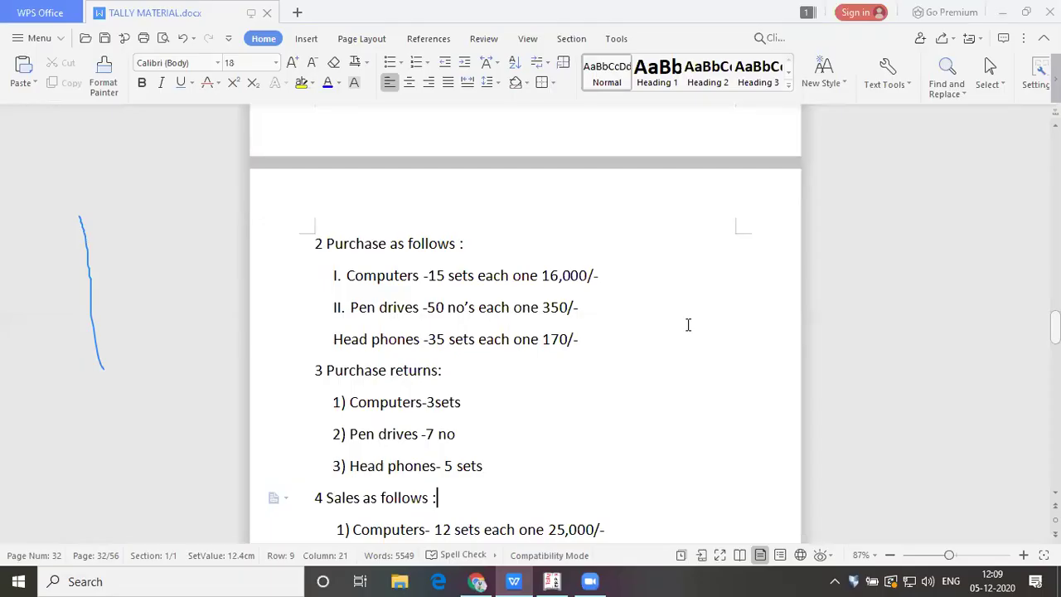
pyautogui.hotkey('alt', 'Tab')
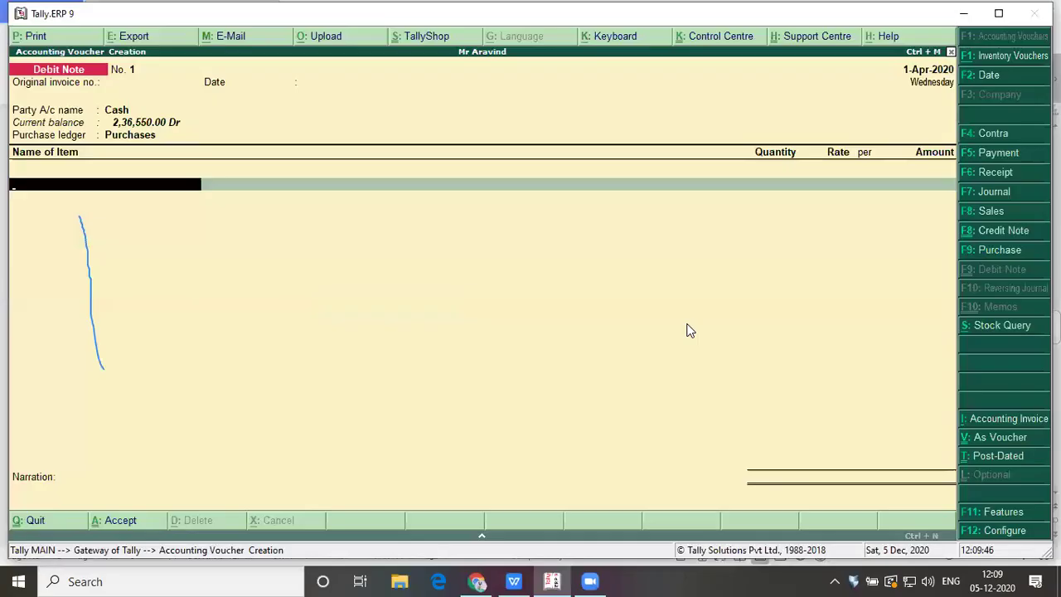
pyautogui.write('Com')
pyautogui.press('Return')
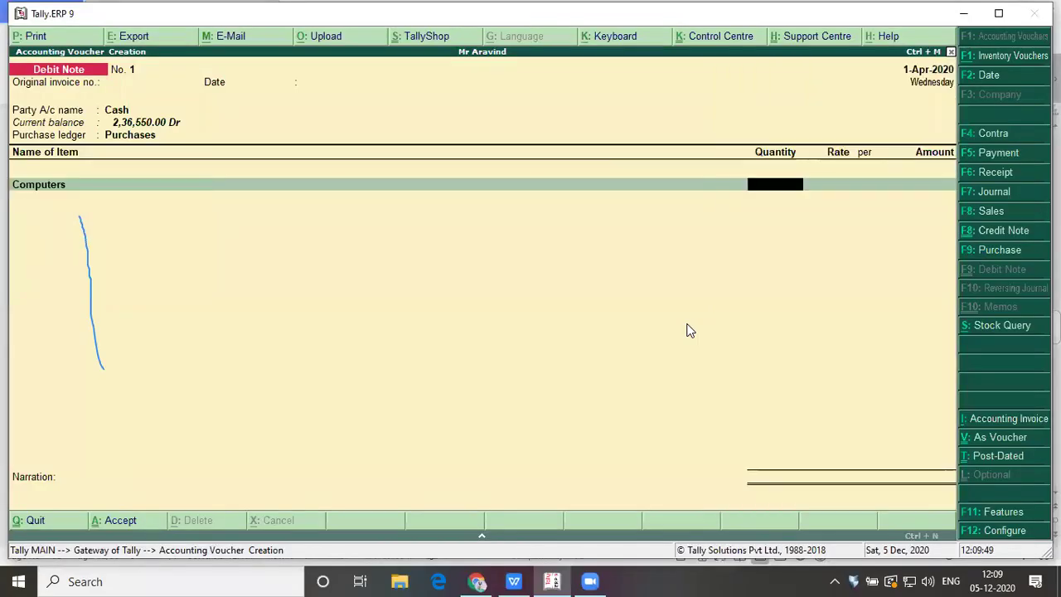
pyautogui.hotkey('alt', 'Tab')
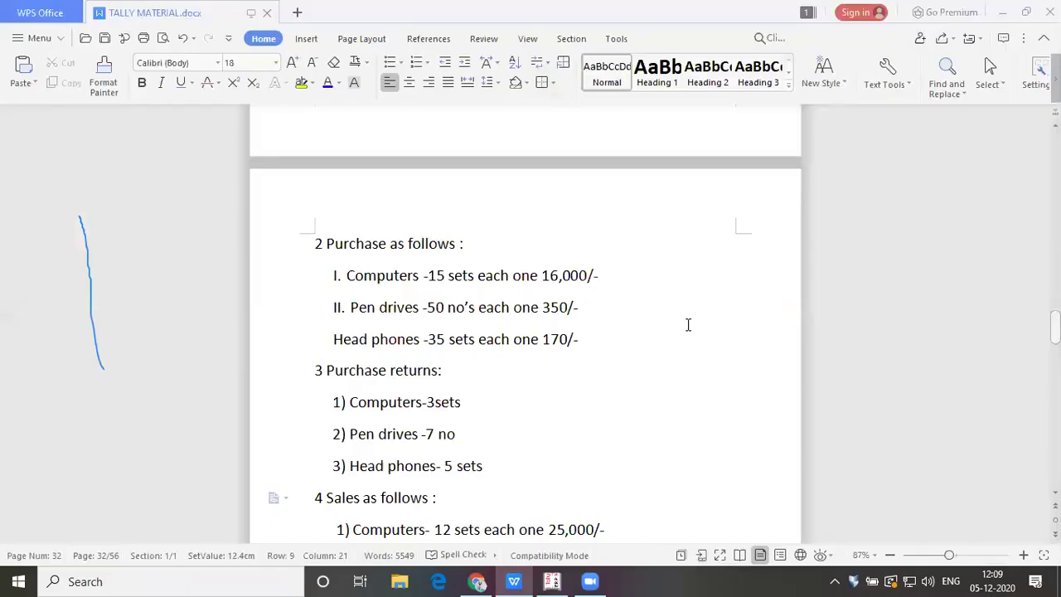
pyautogui.click(471, 403)
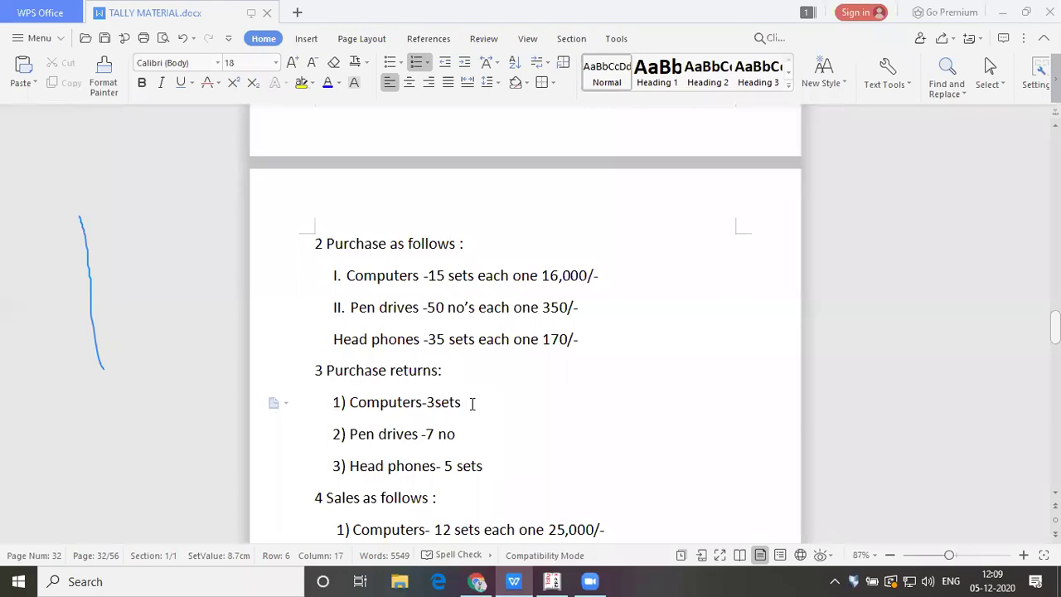
pyautogui.hotkey('alt', 'Tab')
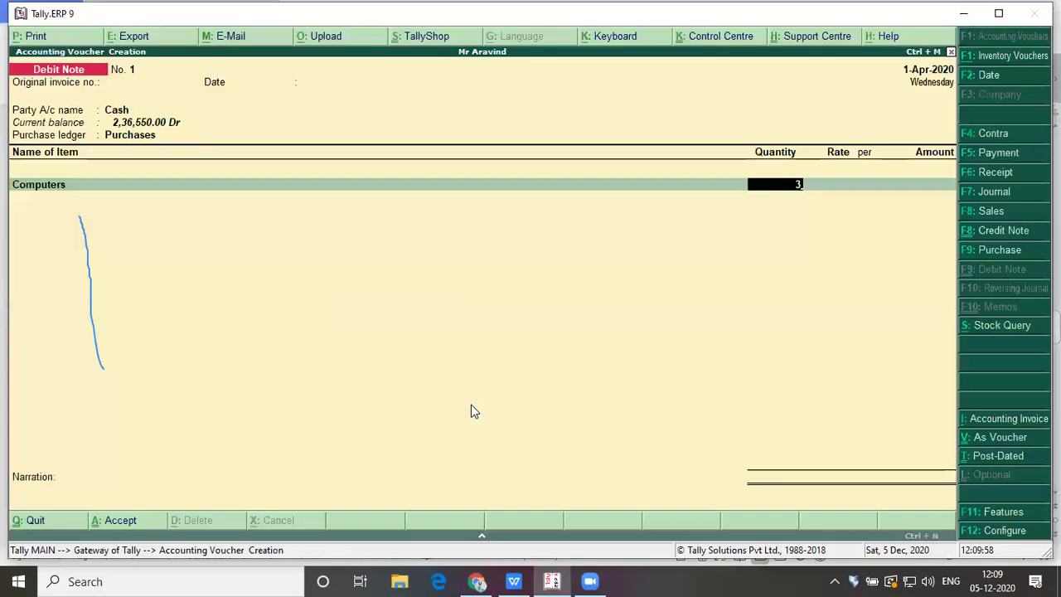
pyautogui.press('Return')
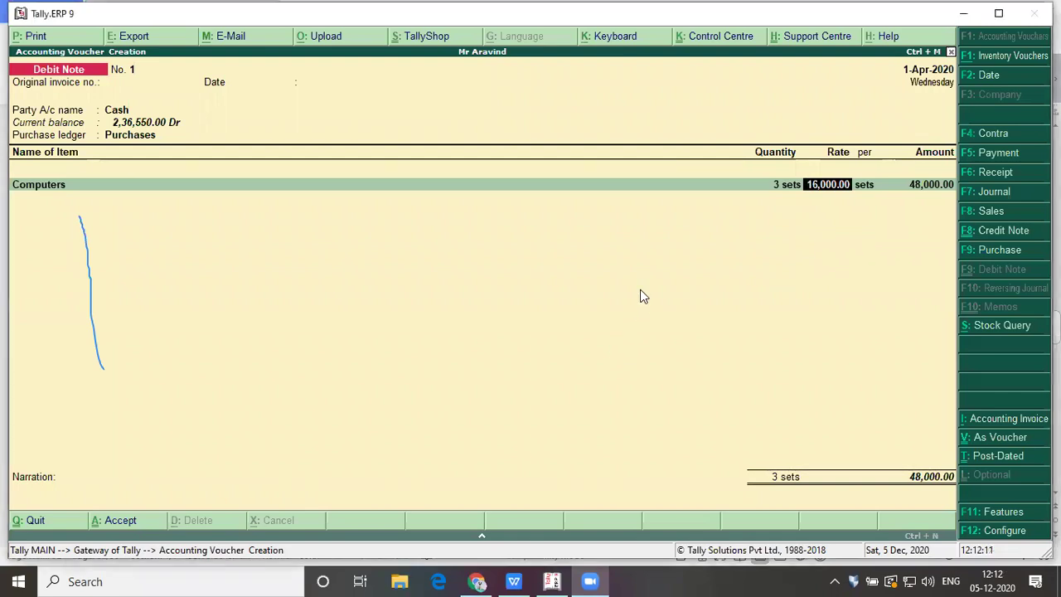
pyautogui.press('Return')
pyautogui.press('Return')
pyautogui.press('Return')
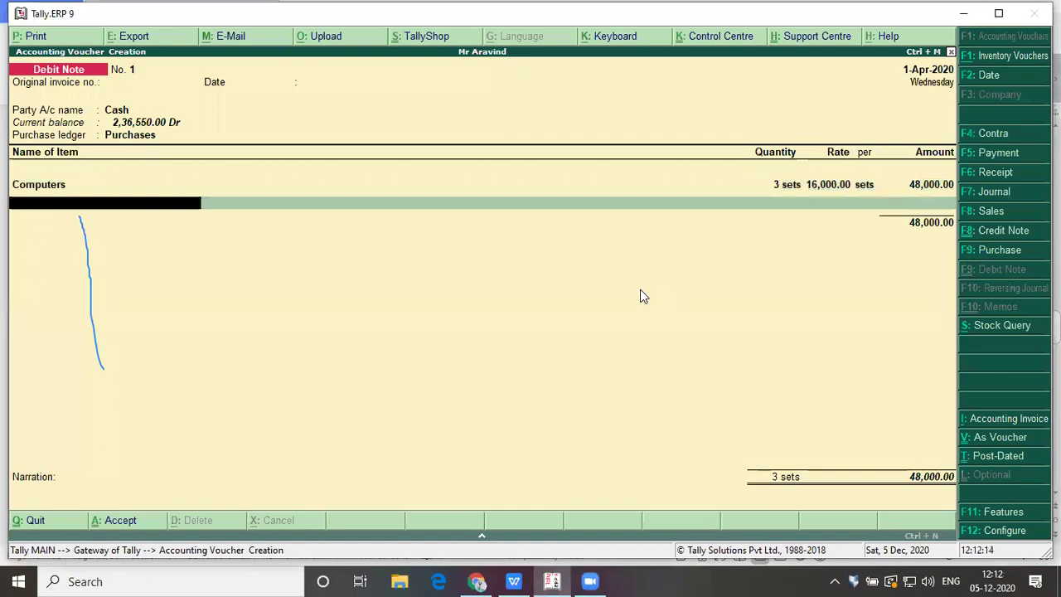
# Step: Switch to TALLY MATERIAL.docx and find the second purchase return item after Computers
pyautogui.hotkey('alt', 'Tab')
pyautogui.hotkey('alt', 'Tab')
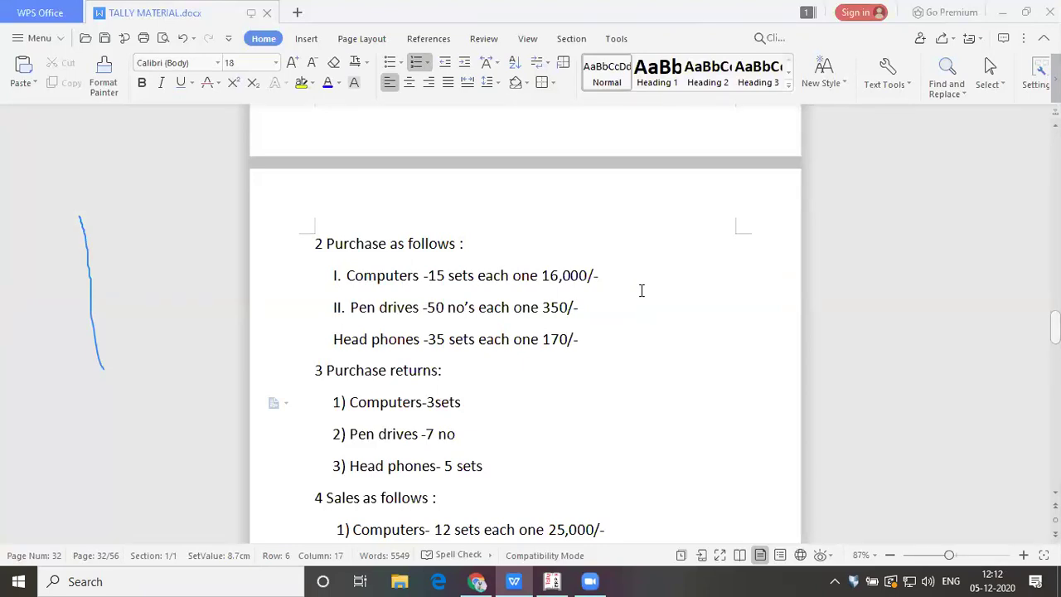
pyautogui.press('Down')
pyautogui.press('Down')
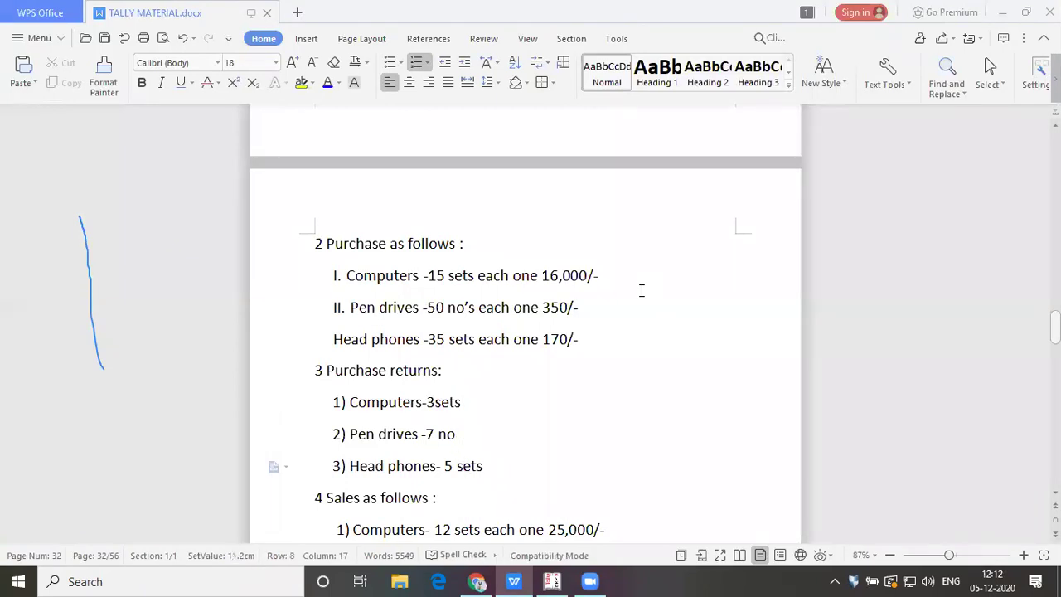
pyautogui.press('Up')
pyautogui.press('Up')
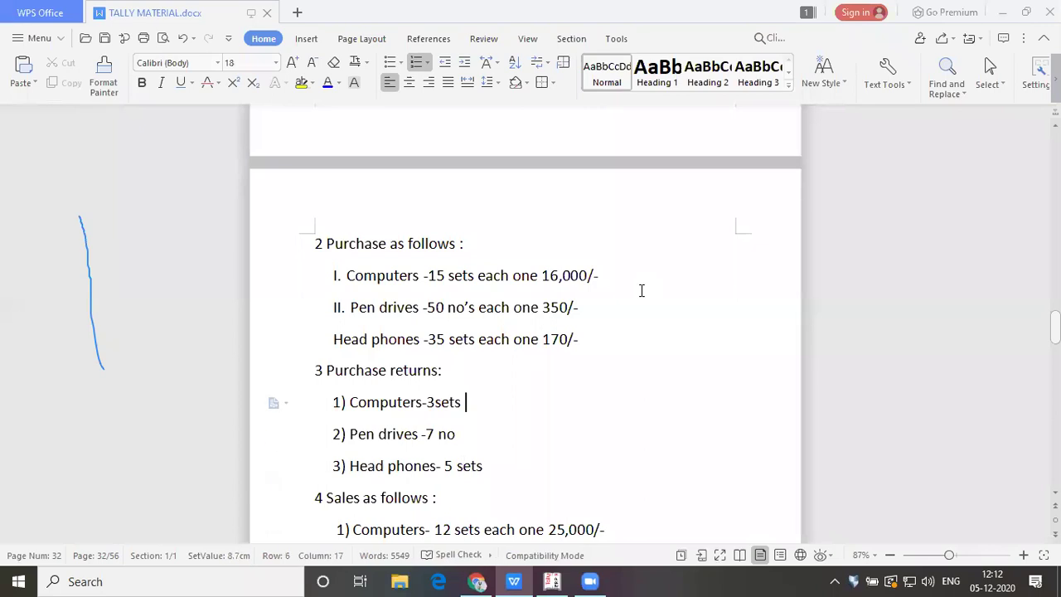
pyautogui.press('Down')
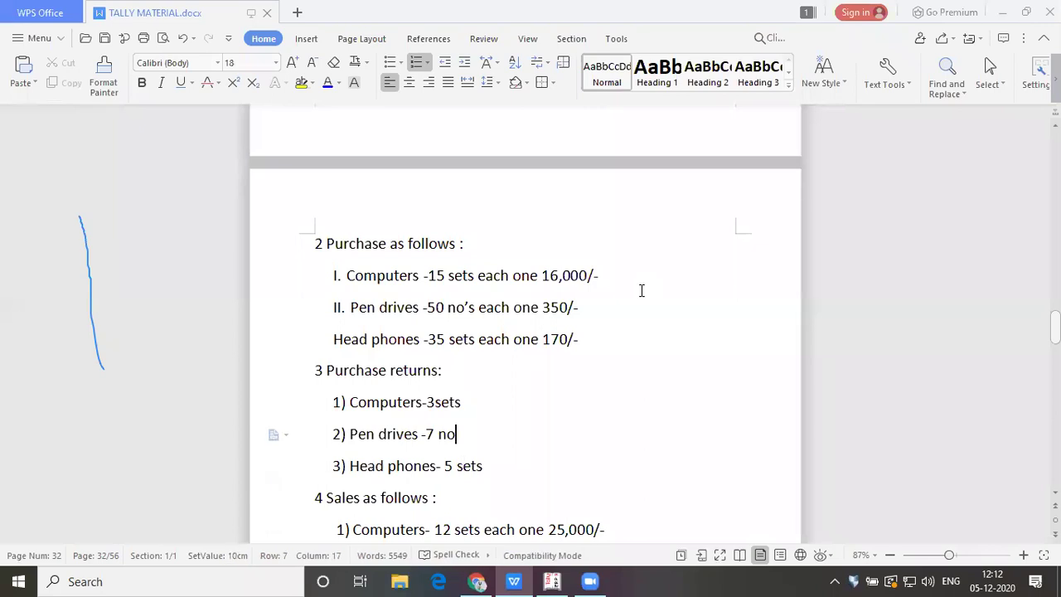
# Step: Add Pendrives to the Tally debit note with a quantity of 7 numbers, checking the quantity against TALLY MATERIAL.docx
pyautogui.hotkey('alt', 'Tab')
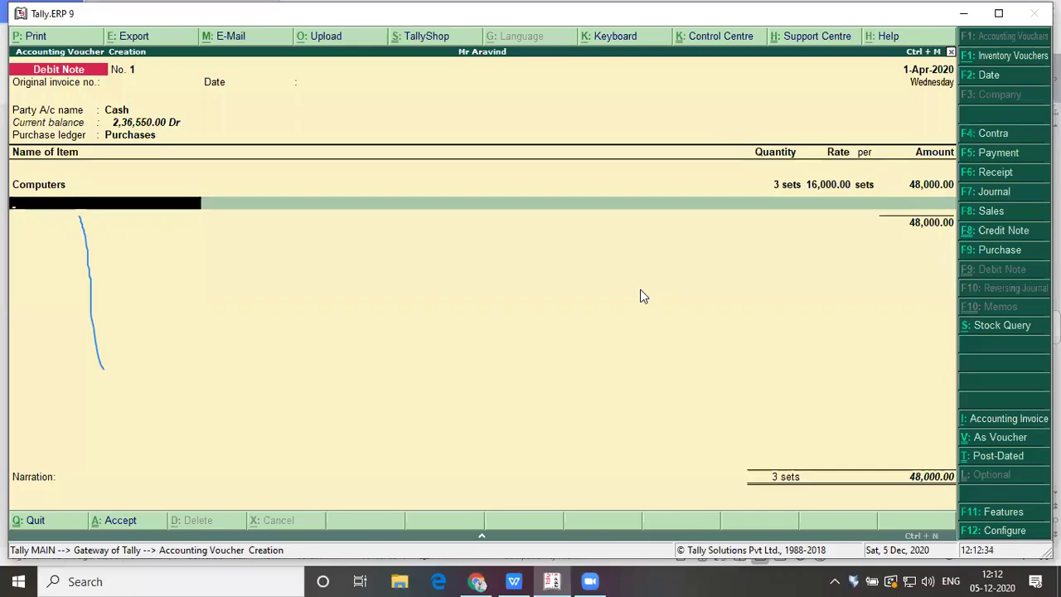
pyautogui.write('Pe')
pyautogui.press('Return')
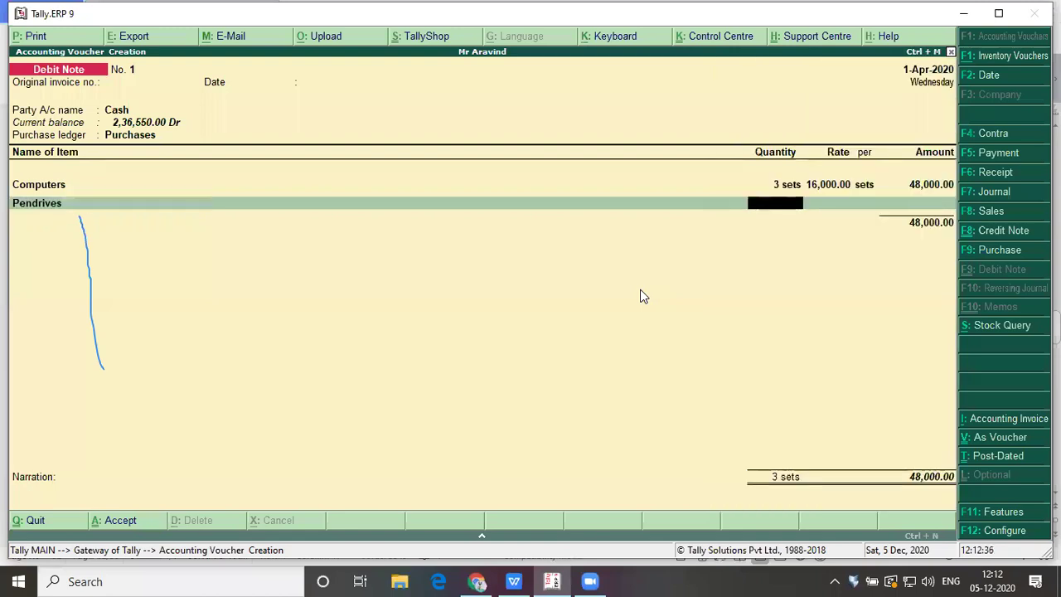
pyautogui.hotkey('alt', 'Tab')
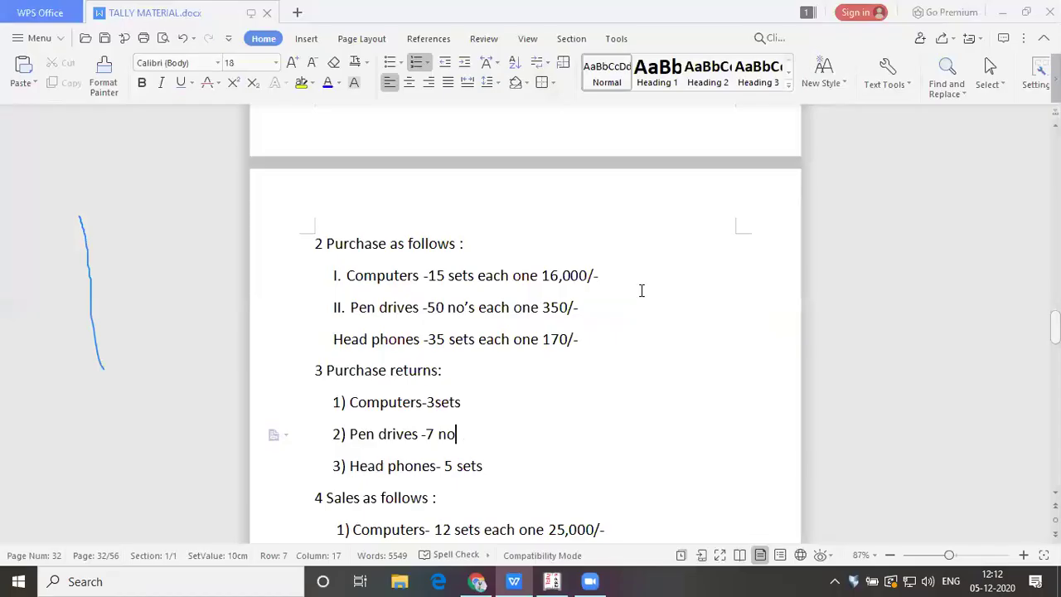
pyautogui.hotkey('alt', 'Tab')
pyautogui.write('7')
pyautogui.press('Return')
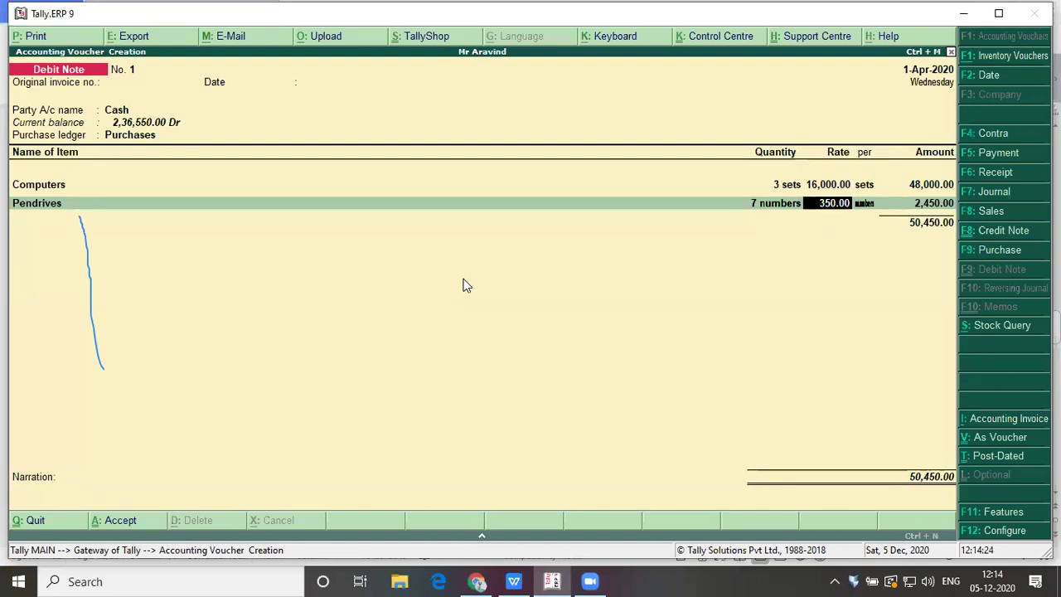
# Step: Check the headphone return in TALLY MATERIAL.docx and complete the Pendrives line in Tally with the rate of 350
pyautogui.click(780, 89)
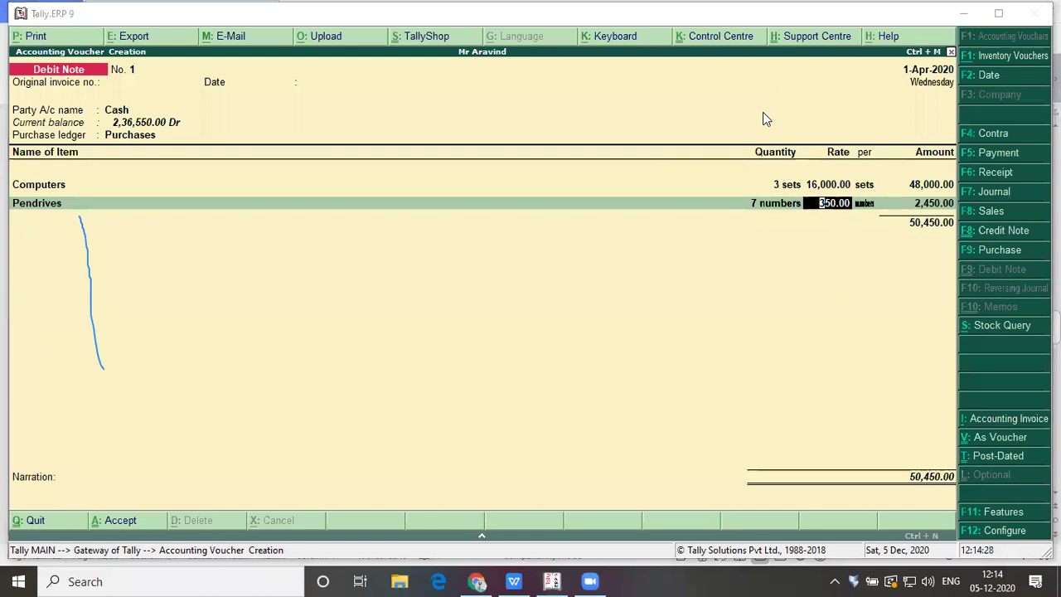
pyautogui.click(763, 113)
pyautogui.hotkey('alt', 'Tab')
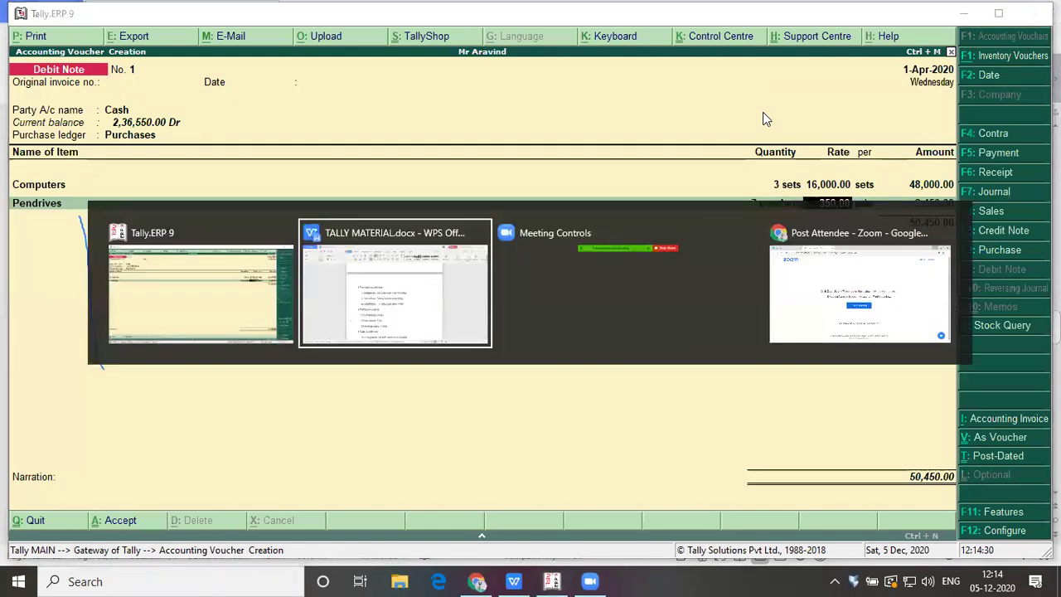
pyautogui.press('Down')
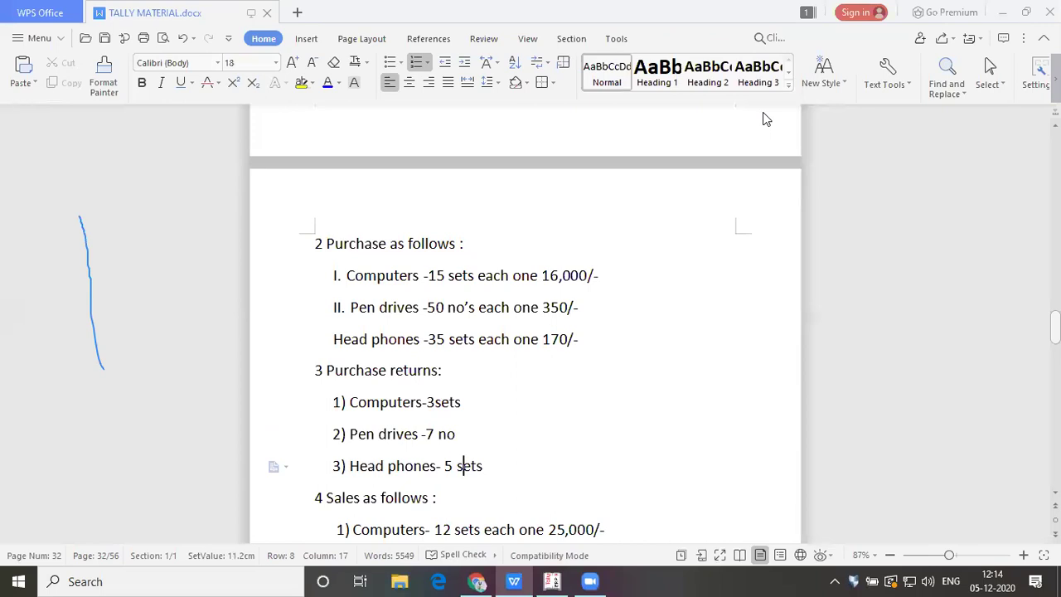
pyautogui.click(503, 470)
pyautogui.hotkey('alt', 'Tab')
pyautogui.press('Return')
pyautogui.press('Return')
pyautogui.press('Return')
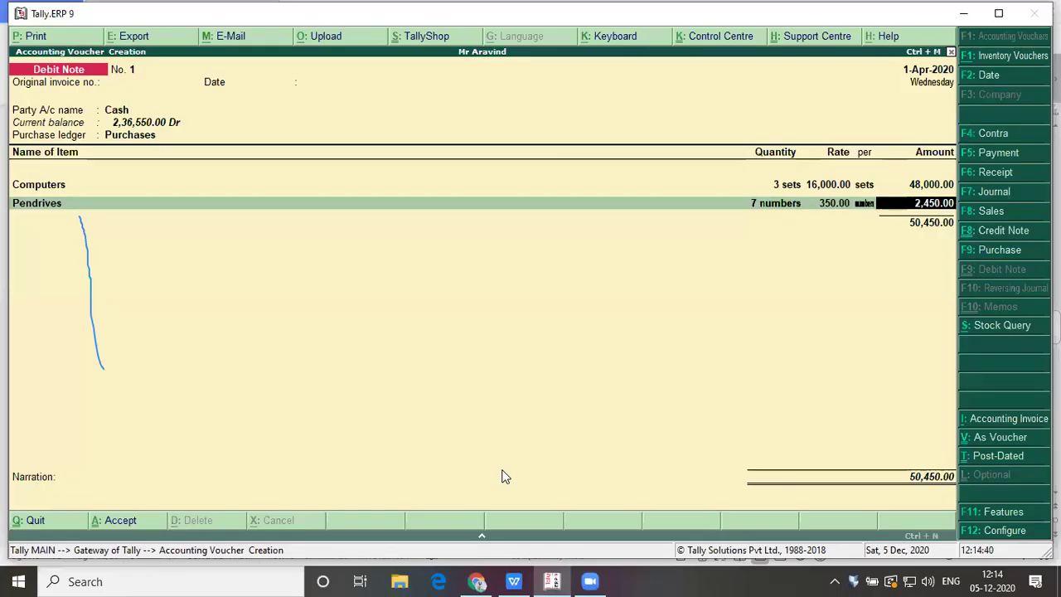
# Step: Add Headphones to the debit note with 5 sets at a rate of 170, checking the quantity against TALLY MATERIAL.docx
pyautogui.write('He')
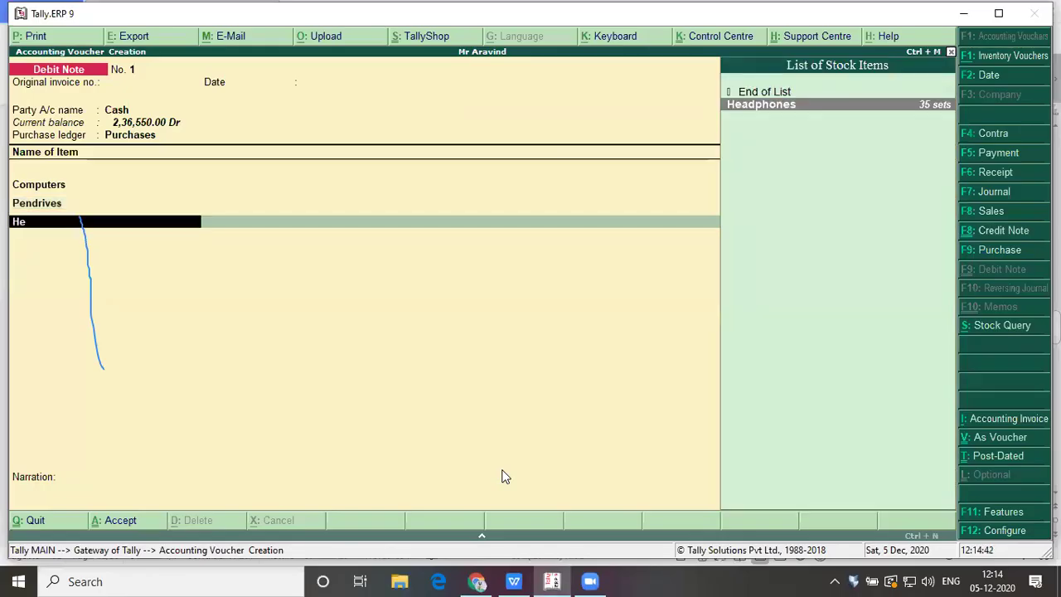
pyautogui.press('Return')
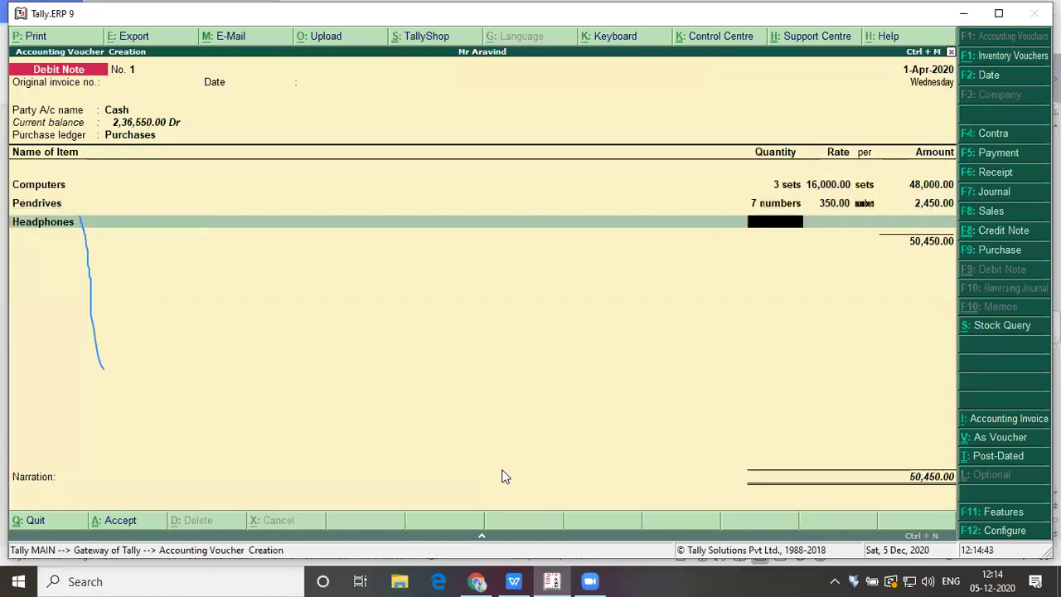
pyautogui.hotkey('alt', 'Tab')
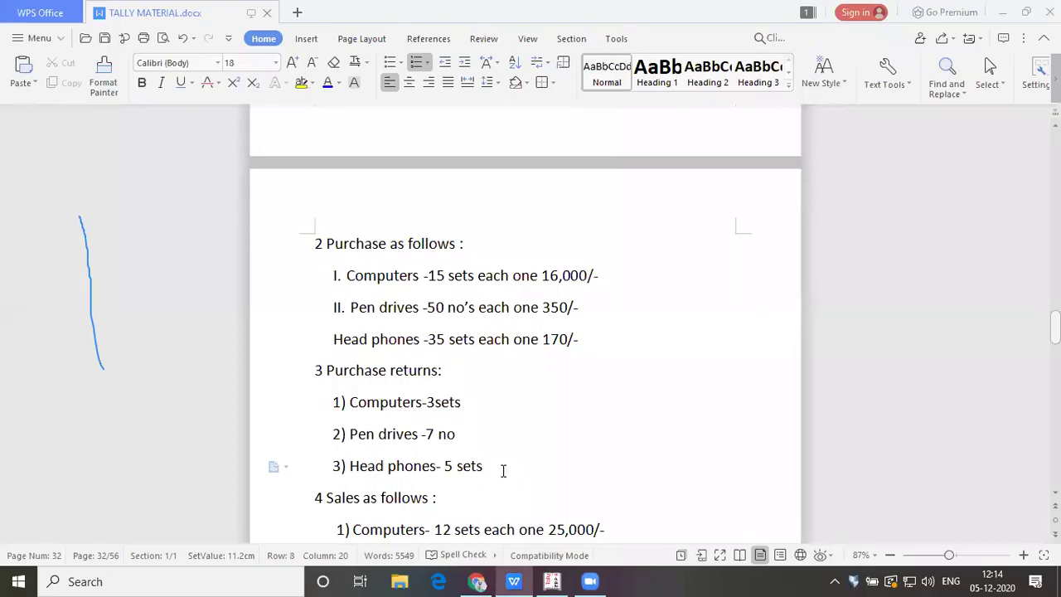
pyautogui.hotkey('alt', 'Tab')
pyautogui.write('5')
pyautogui.press('Return')
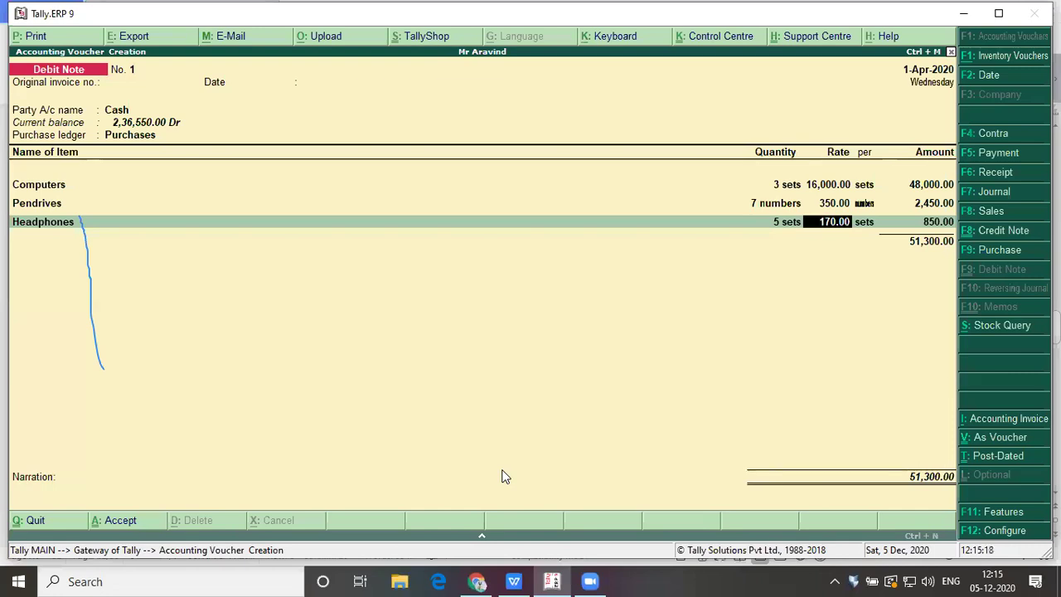
pyautogui.press('Return')
pyautogui.press('Return')
pyautogui.press('Return')
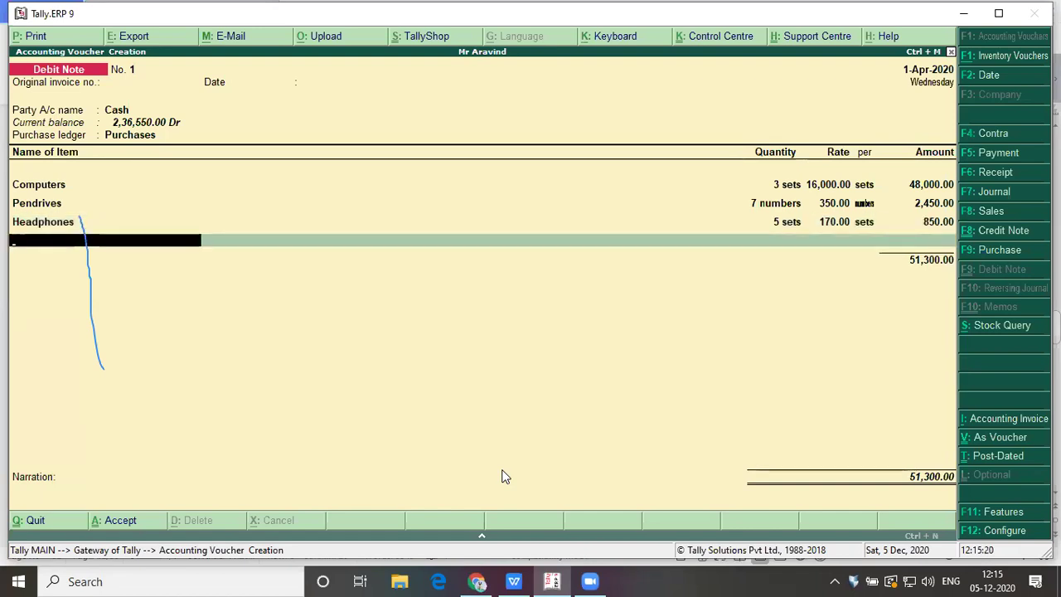
# Step: Check the purchase returns list in TALLY MATERIAL.docx, then end the item list and save the debit note in Tally
pyautogui.hotkey('alt', 'Tab')
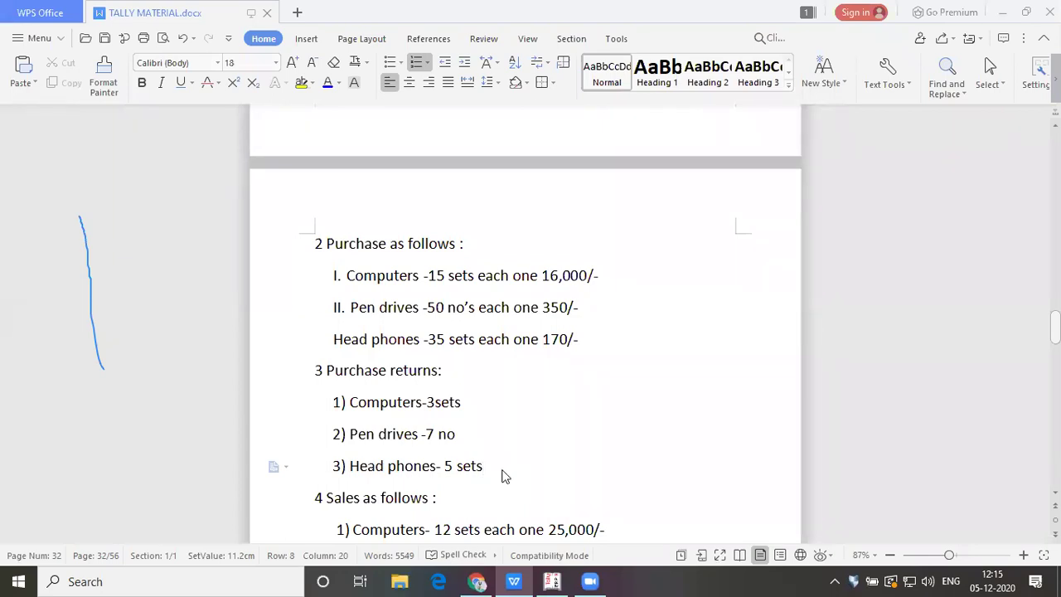
pyautogui.hotkey('alt', 'Tab')
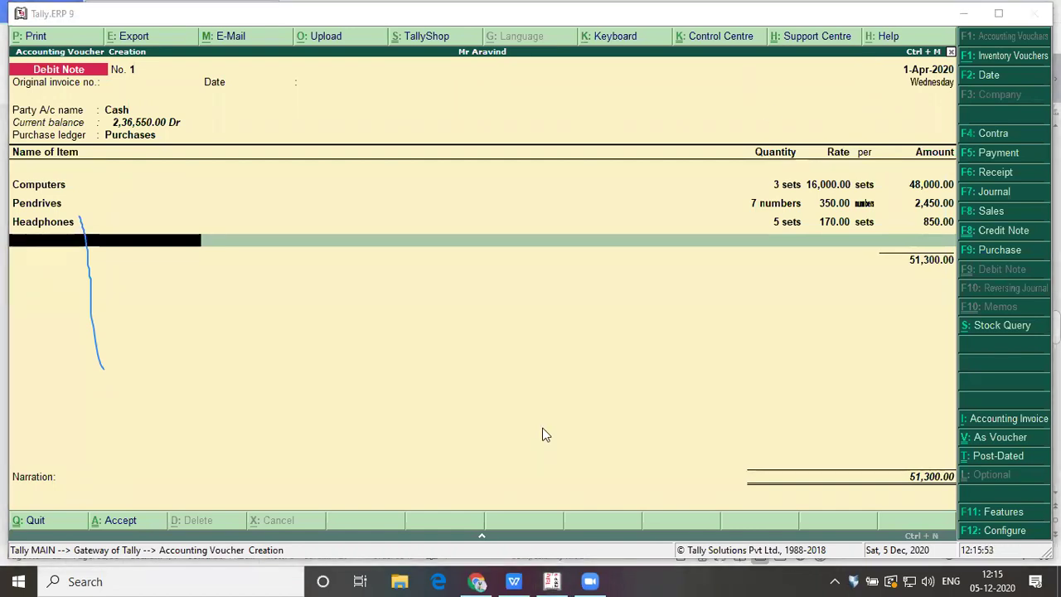
pyautogui.press('Return')
pyautogui.press('Return')
pyautogui.press('Return')
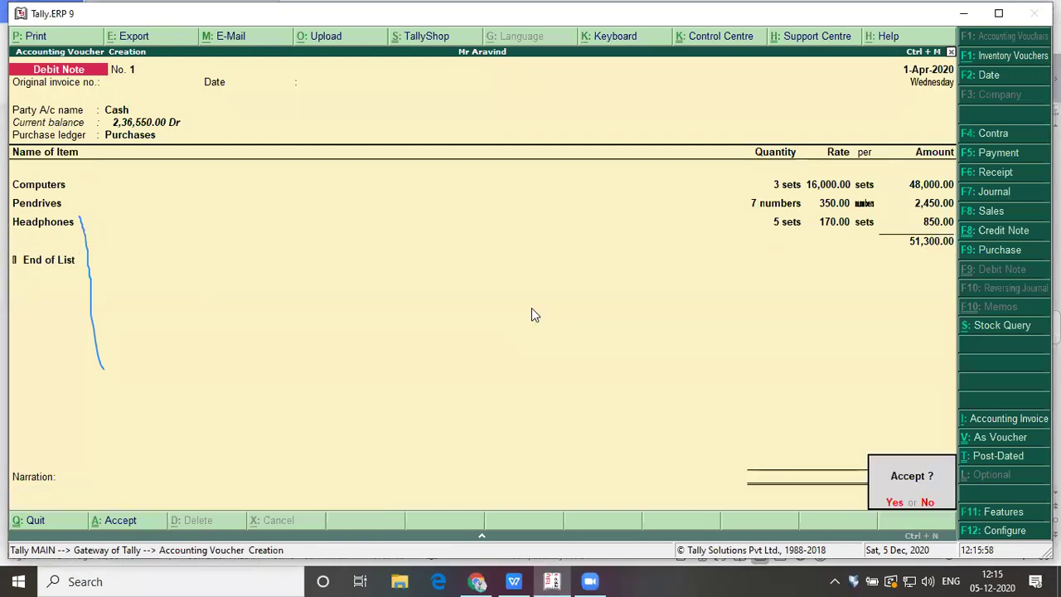
pyautogui.press('y')
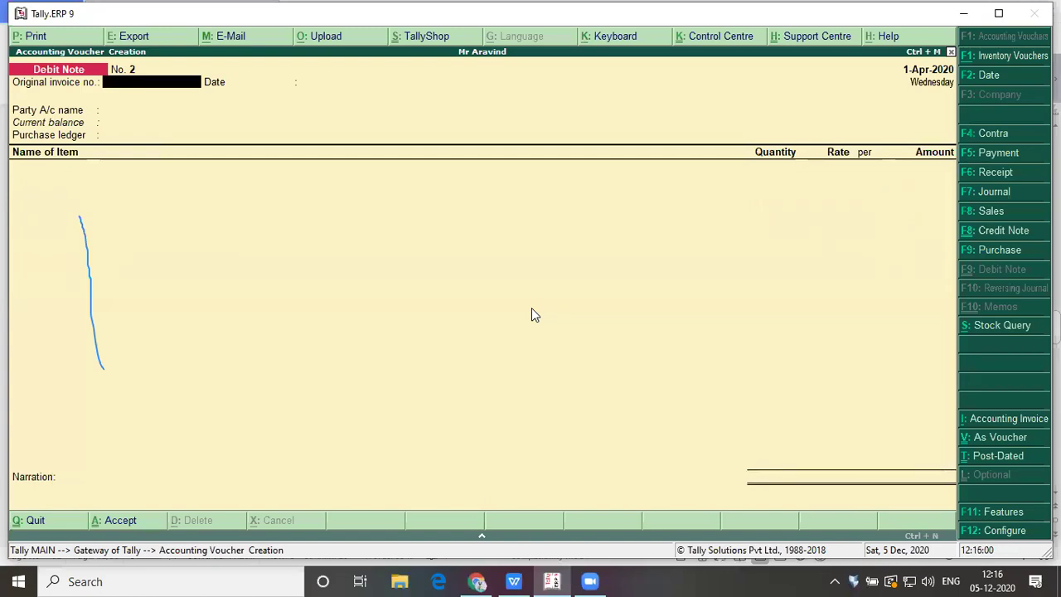
# Step: Switch to TALLY MATERIAL.docx and review the items, quantities and rates under the Sales as follows heading
pyautogui.hotkey('alt', 'Tab')
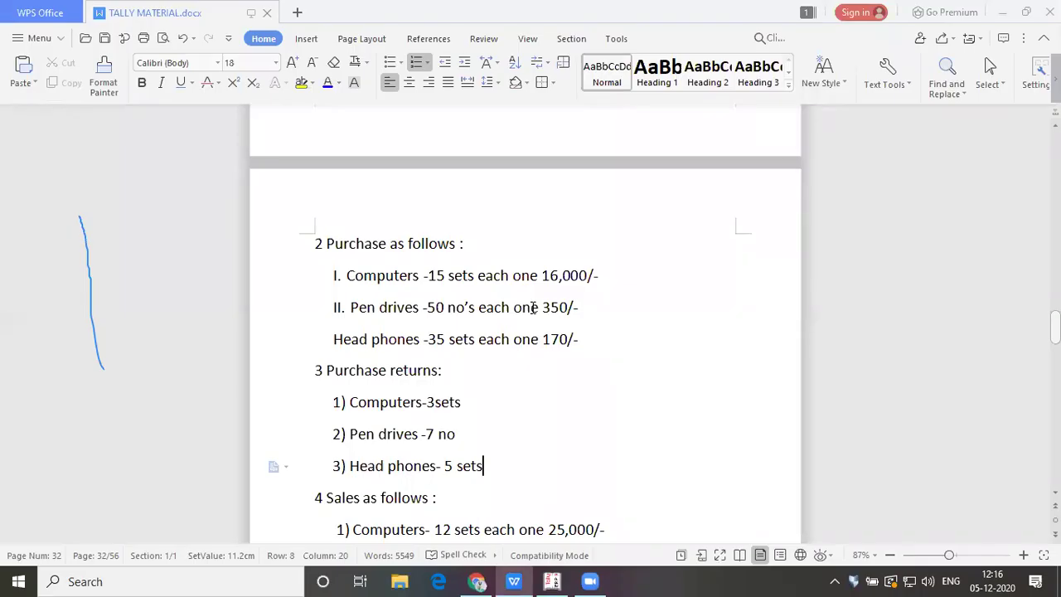
pyautogui.press('Down')
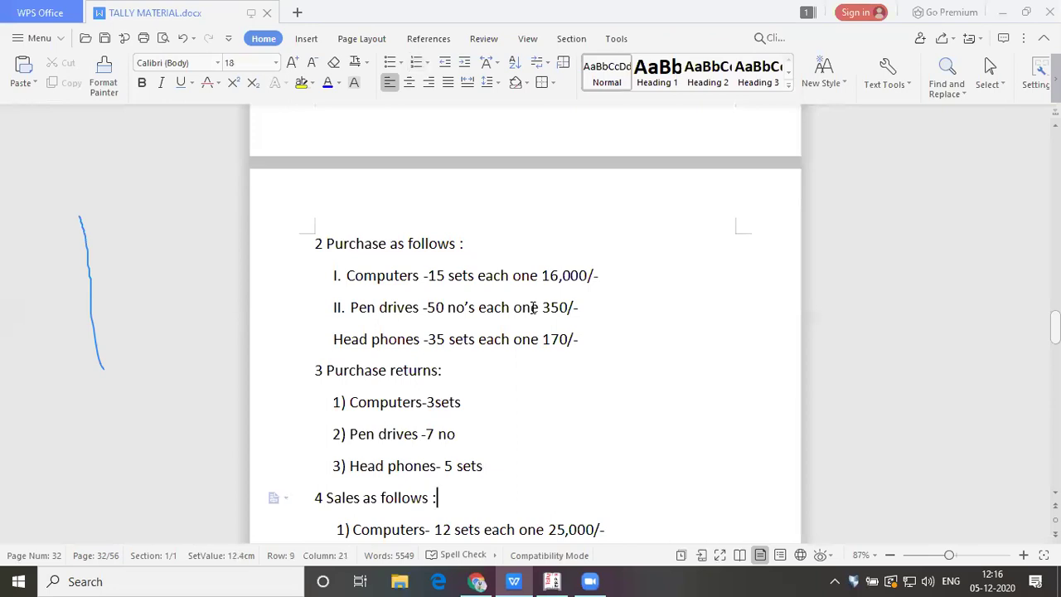
pyautogui.press('Down')
pyautogui.press('Down')
pyautogui.press('Down')
pyautogui.press('Down')
pyautogui.press('Up')
pyautogui.press('Up')
pyautogui.press('Up')
pyautogui.press('Up')
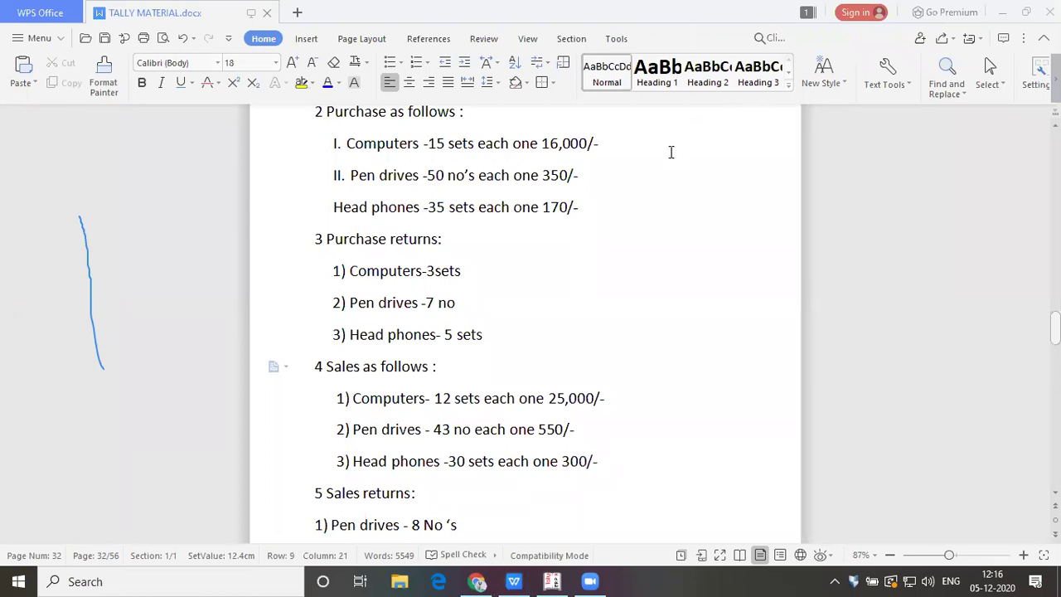
# Step: Start a sales voucher in Tally, then go back to TALLY MATERIAL.docx to find the first sales item
pyautogui.hotkey('alt', 'Tab')
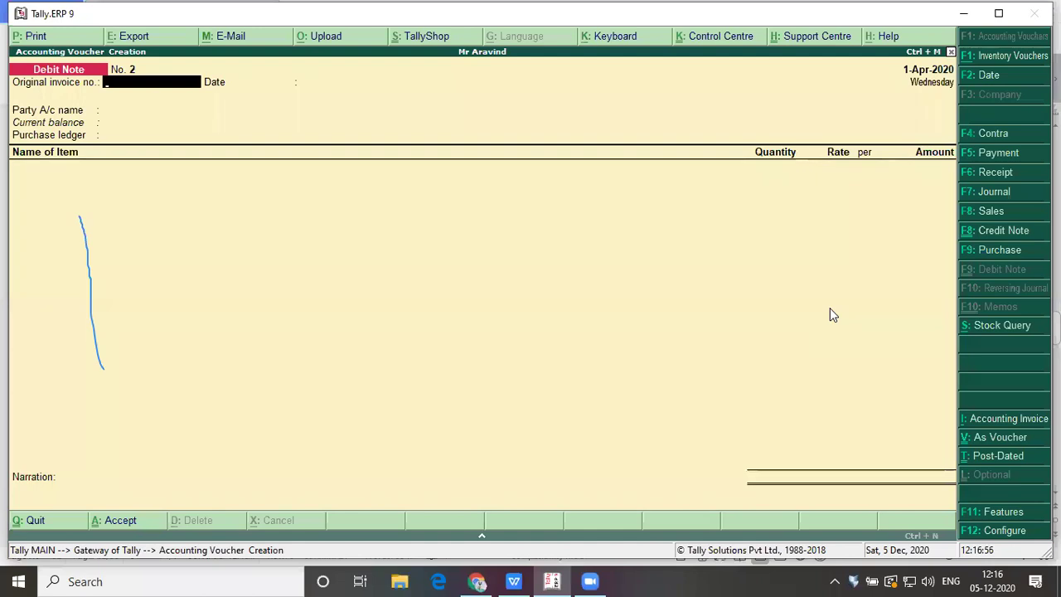
pyautogui.press('F8')
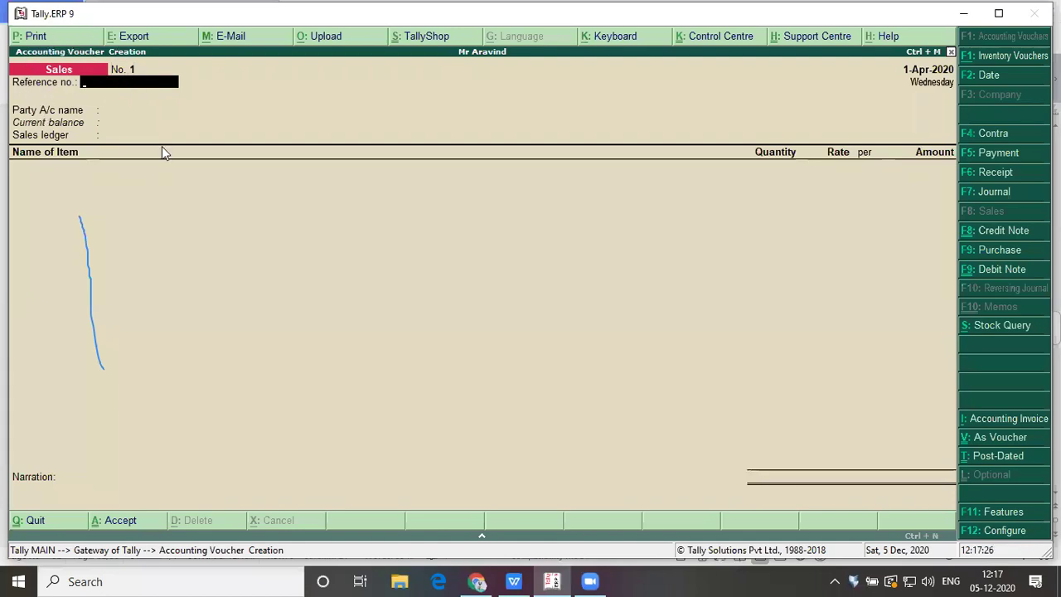
pyautogui.hotkey('alt', 'Tab')
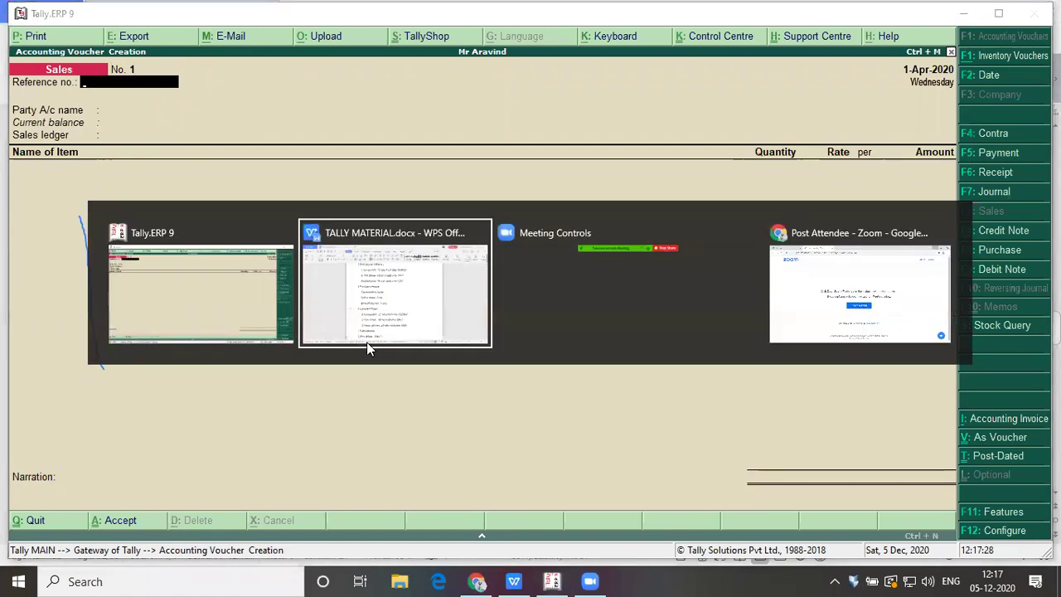
pyautogui.press('Down')
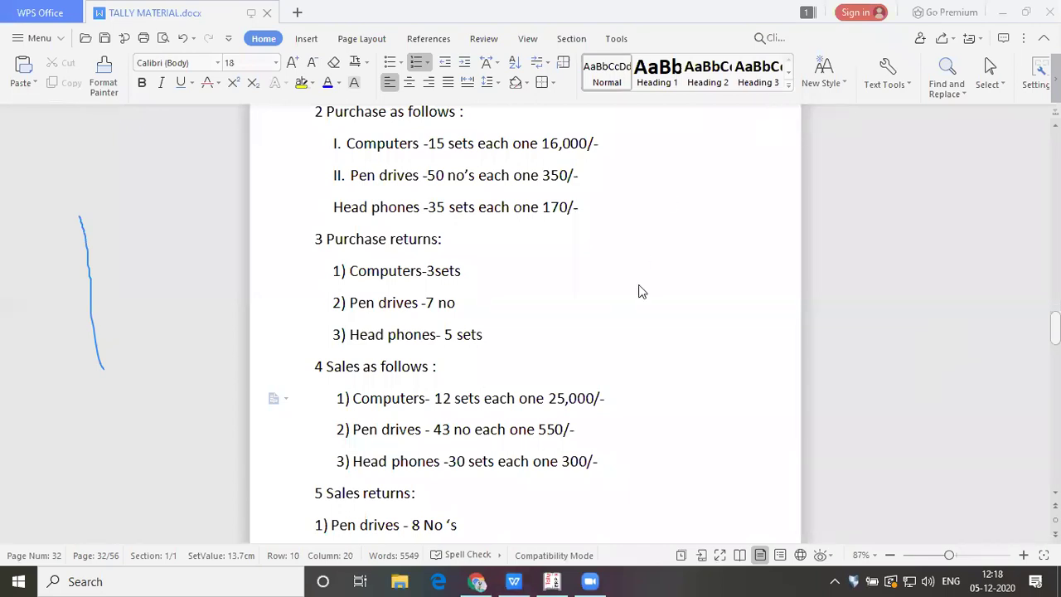
# Step: In the Tally sales voucher, choose Cash as the party, leave the despatch and order details blank, and use the Sales ledger
pyautogui.hotkey('alt', 'Tab')
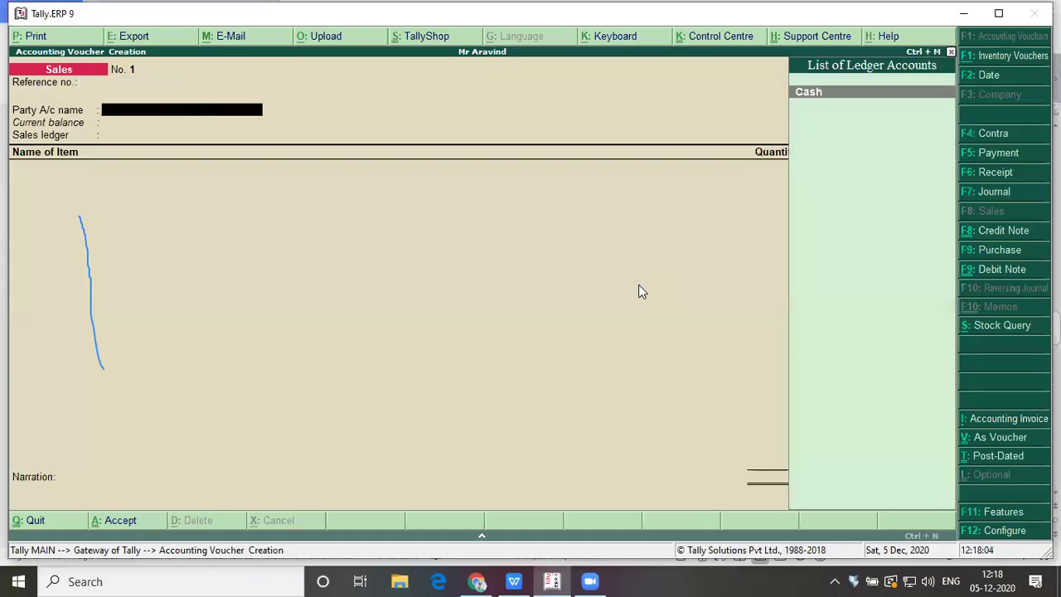
pyautogui.press('Return')
pyautogui.press('Return')
pyautogui.press('Return')
pyautogui.press('Return')
pyautogui.press('Return')
pyautogui.press('Return')
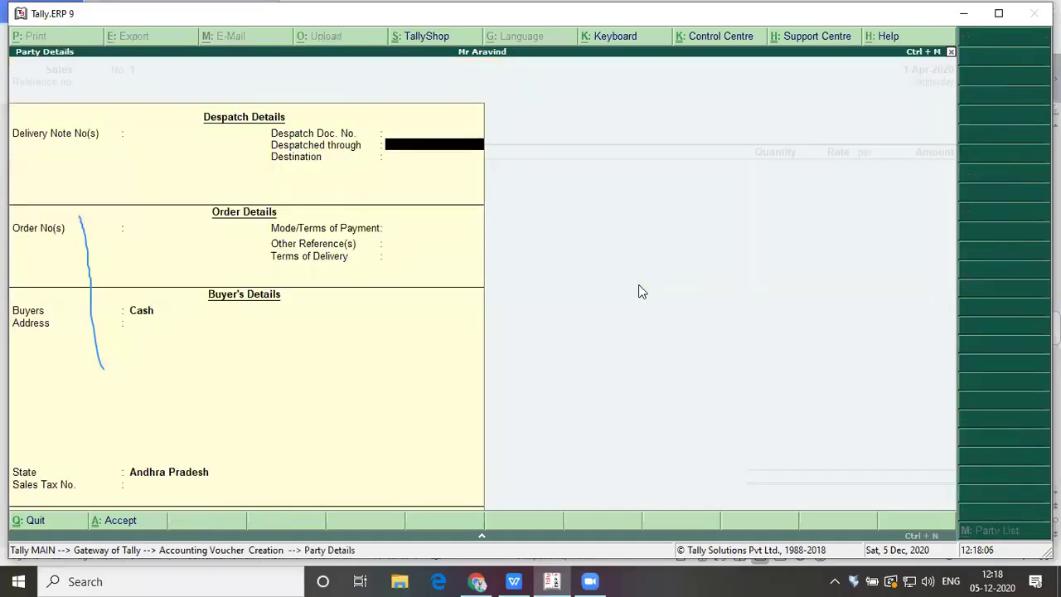
pyautogui.press('Return')
pyautogui.press('Return')
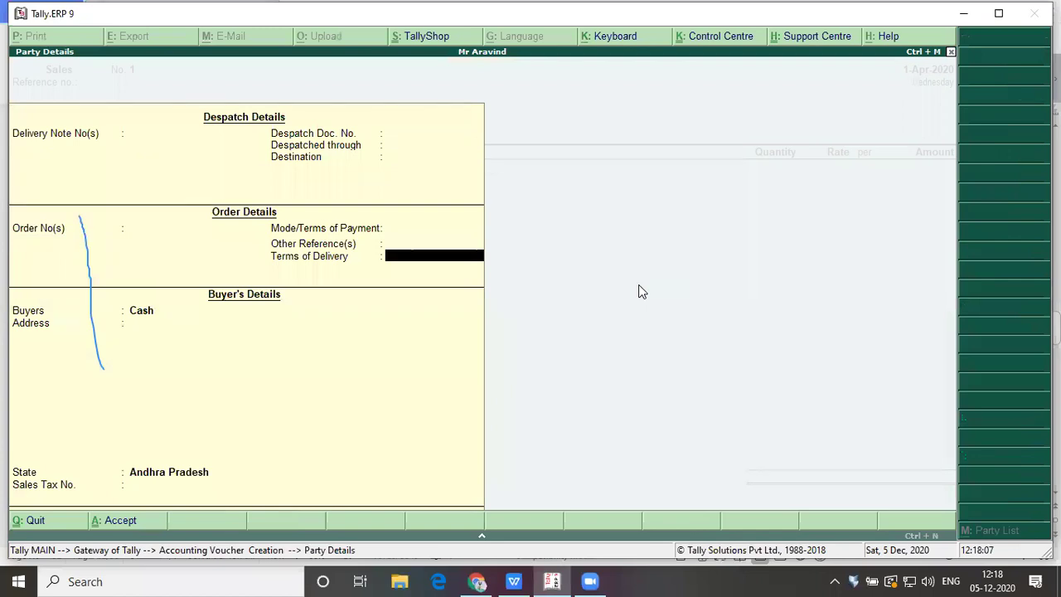
pyautogui.press('Return')
# Step: Check the first sales item in TALLY MATERIAL.docx and add Computers to the sales voucher with 12 sets at a rate of 25,000
pyautogui.hotkey('alt', 'Tab')
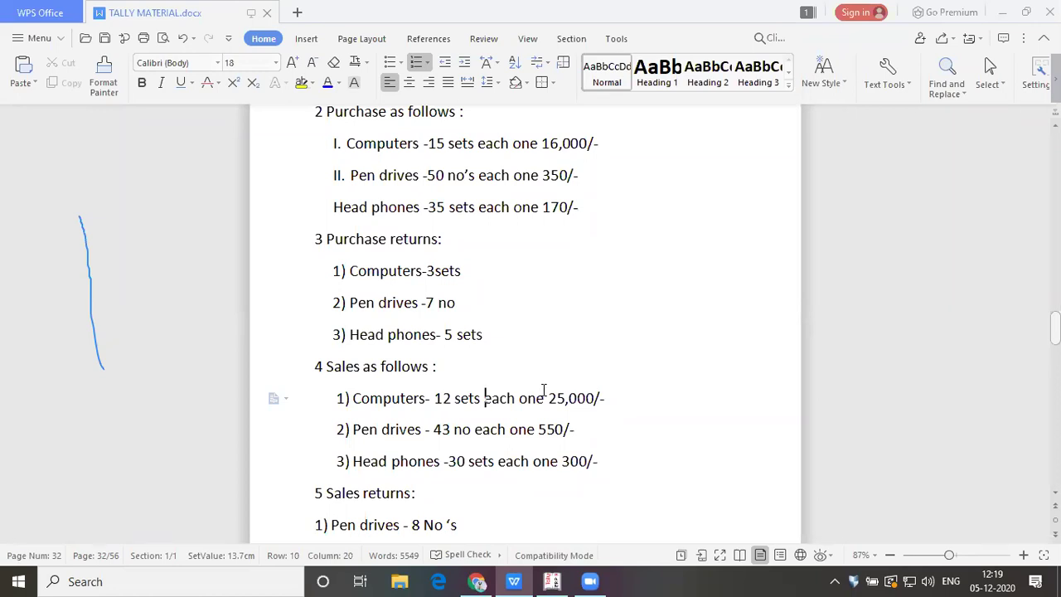
pyautogui.hotkey('alt', 'Tab')
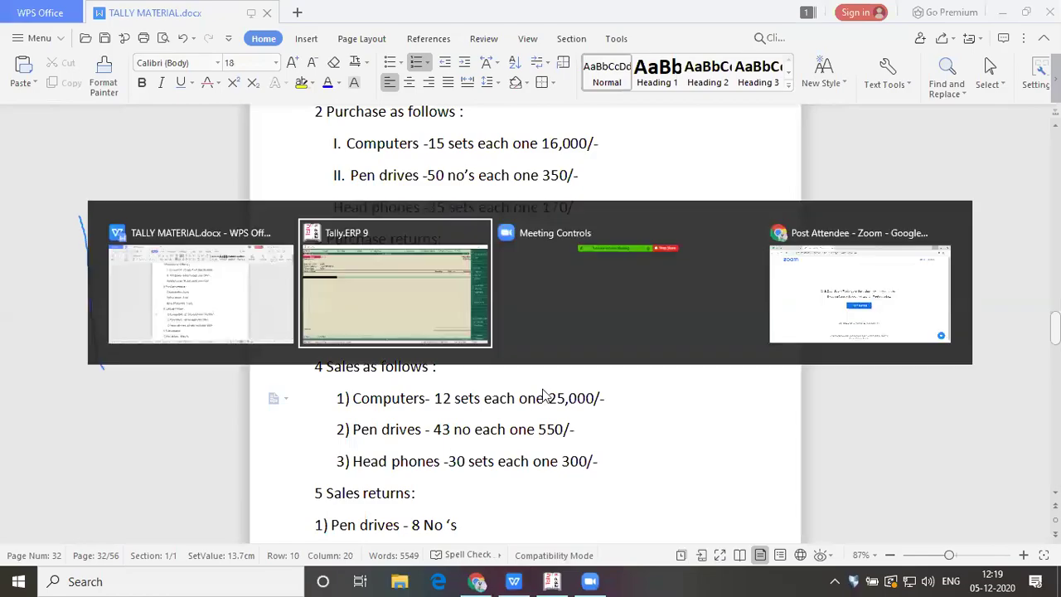
pyautogui.write('Com')
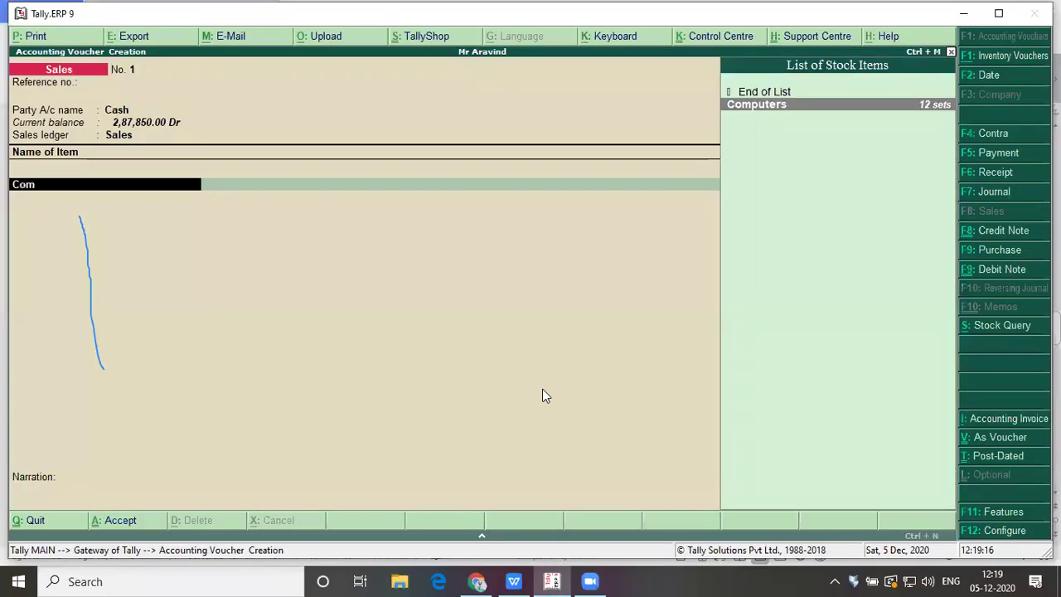
pyautogui.press('Return')
pyautogui.hotkey('alt', 'Tab')
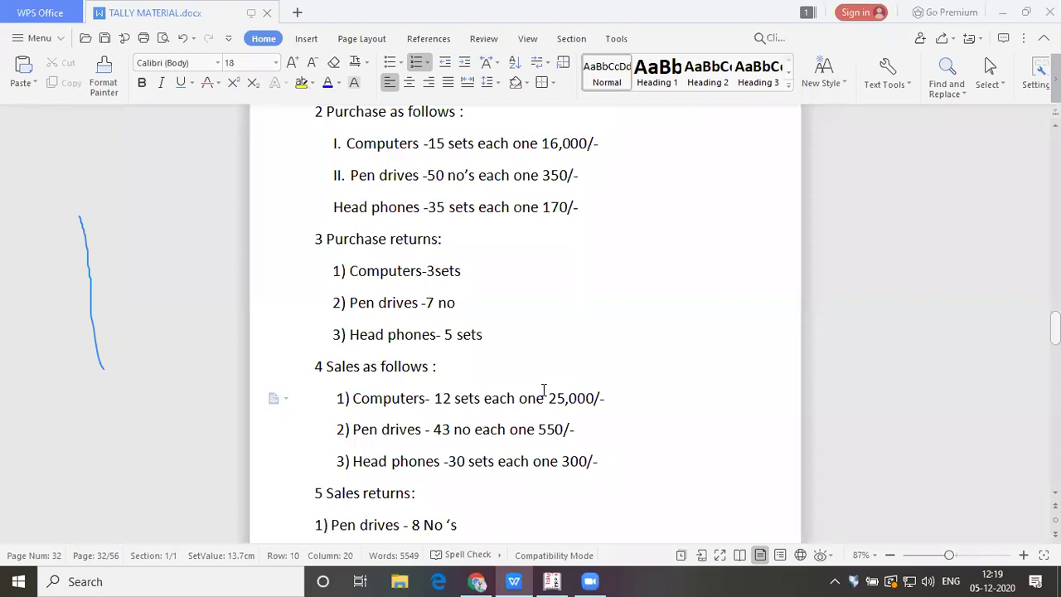
pyautogui.hotkey('alt', 'Tab')
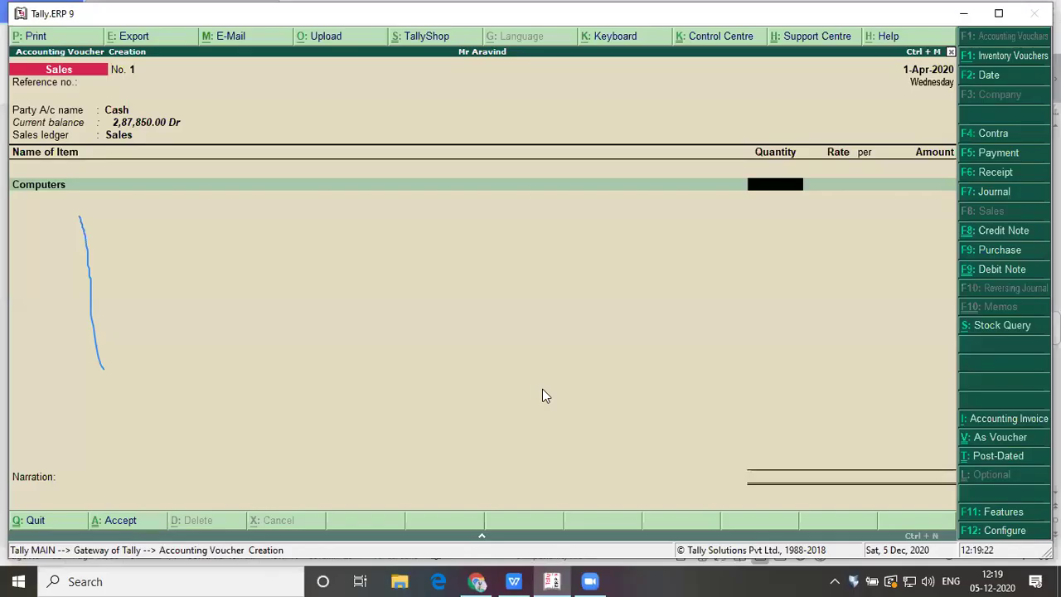
pyautogui.write('12')
pyautogui.press('Return')
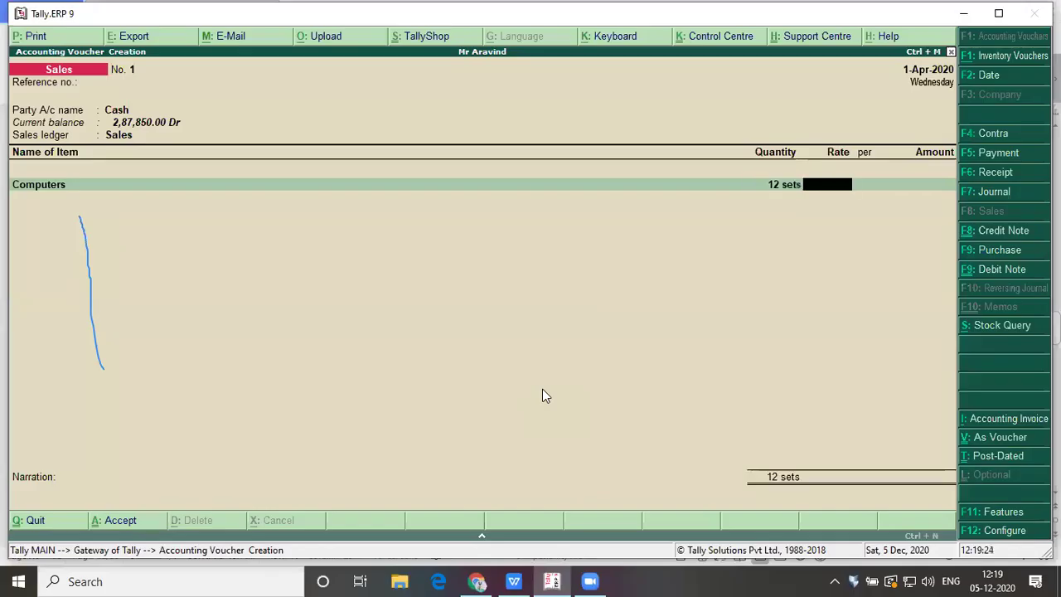
pyautogui.write('25000')
pyautogui.press('Return')
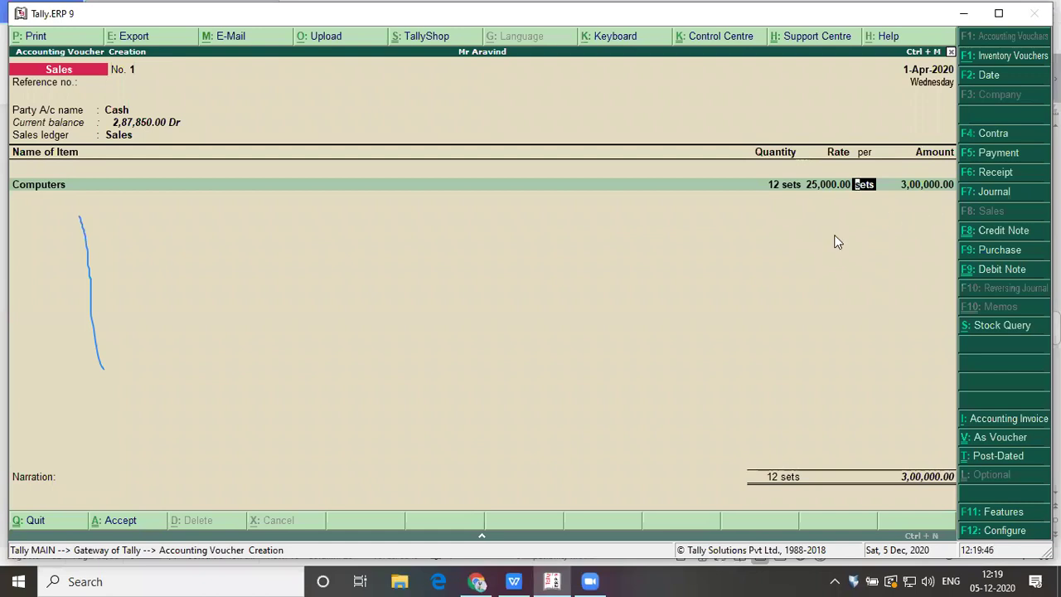
pyautogui.press('Return')
pyautogui.press('Return')
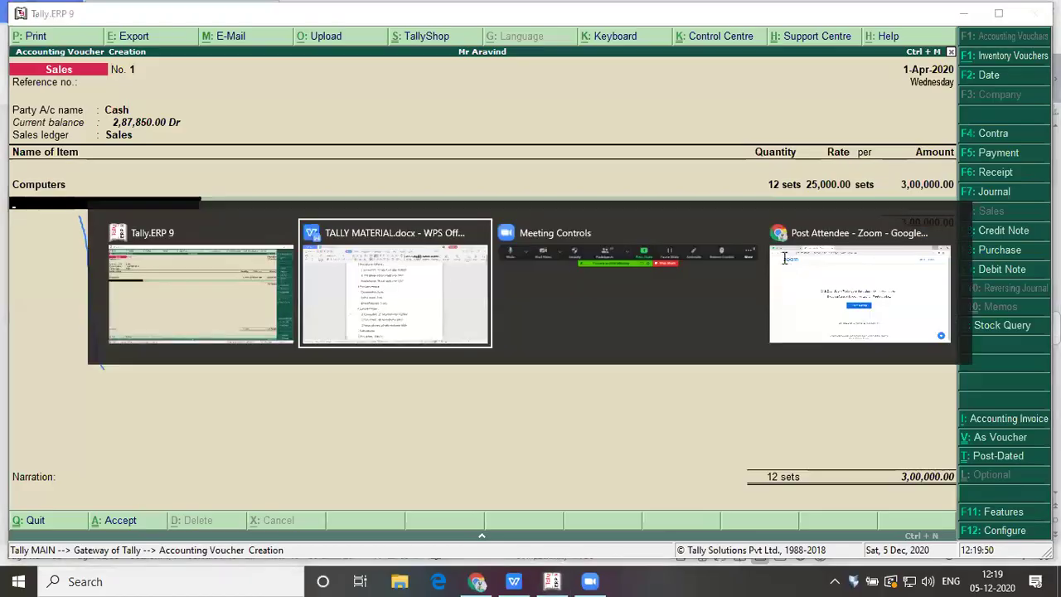
# Step: Add Pendrives to the sales voucher with 43 numbers at a rate of 550, checking the figures against TALLY MATERIAL.docx
pyautogui.hotkey('alt', 'Tab')
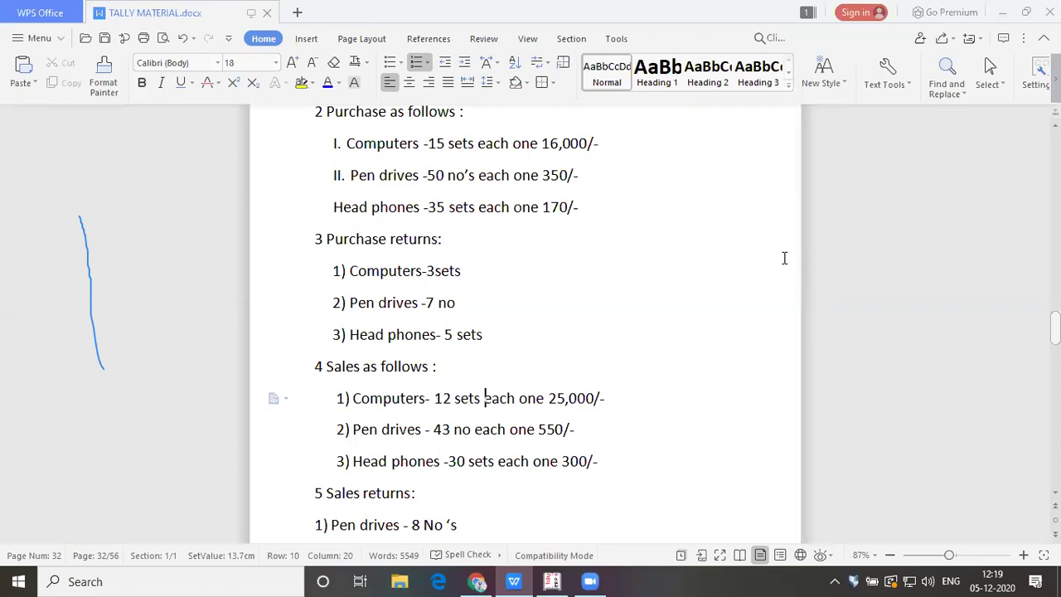
pyautogui.hotkey('alt', 'Tab')
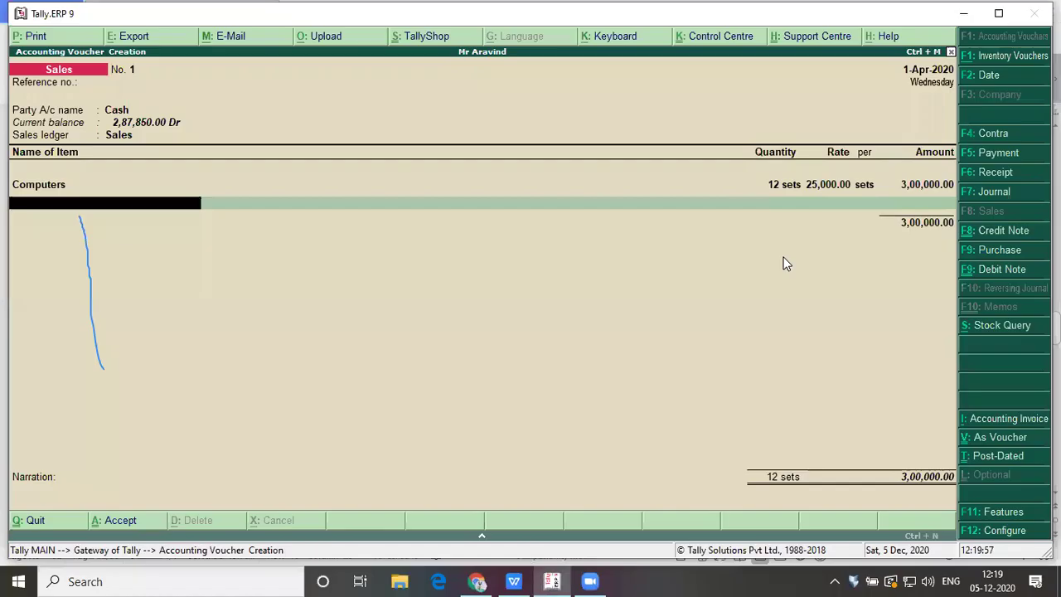
pyautogui.write('pe')
pyautogui.press('Return')
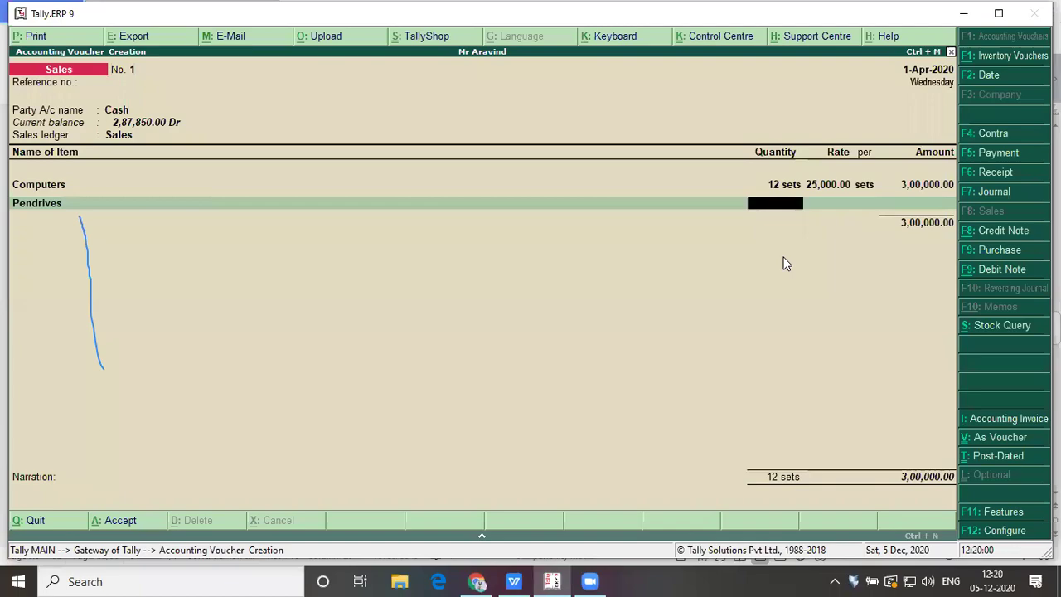
pyautogui.hotkey('alt', 'Tab')
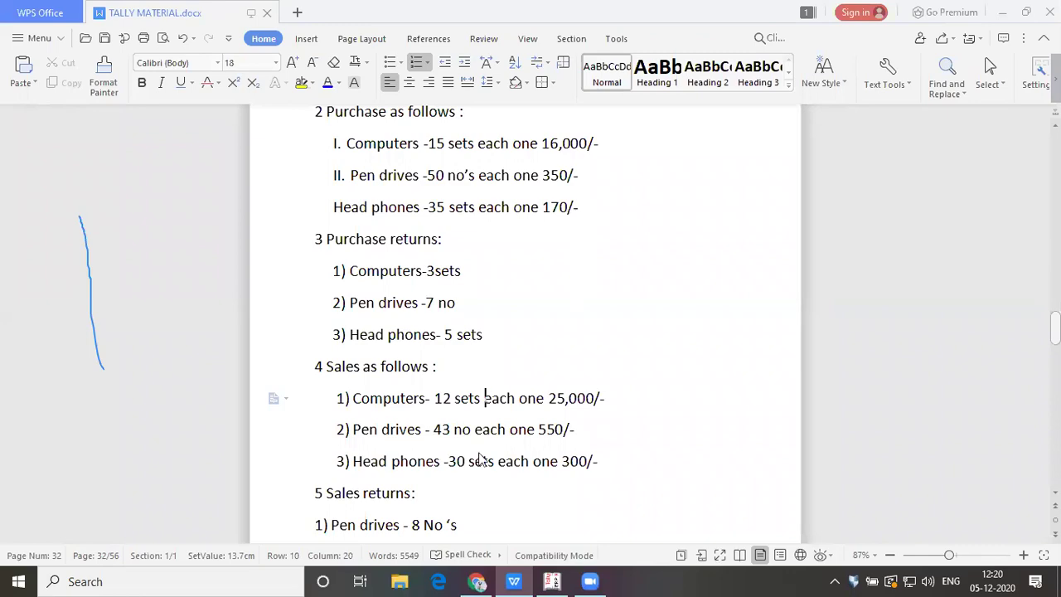
pyautogui.hotkey('alt', 'Tab')
pyautogui.write('43')
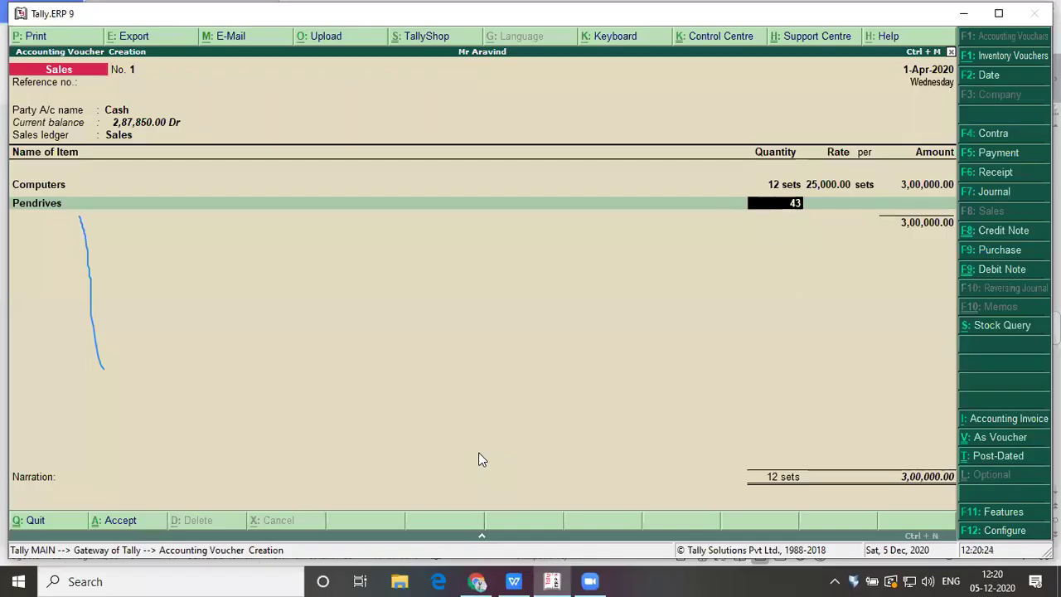
pyautogui.press('Return')
pyautogui.hotkey('alt', 'Tab')
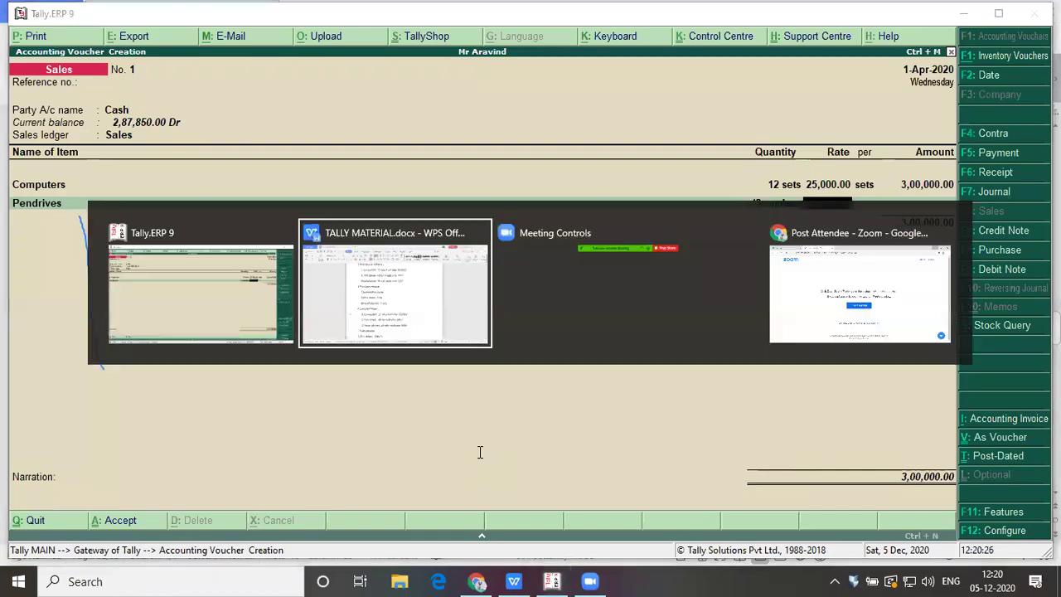
pyautogui.hotkey('alt', 'Tab')
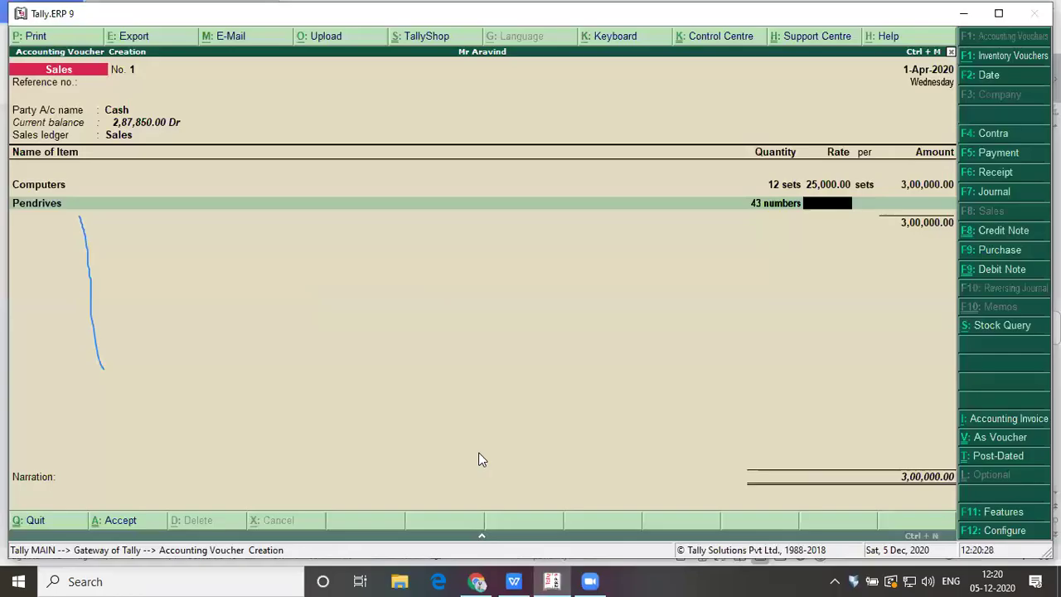
pyautogui.write('550')
pyautogui.press('Return')
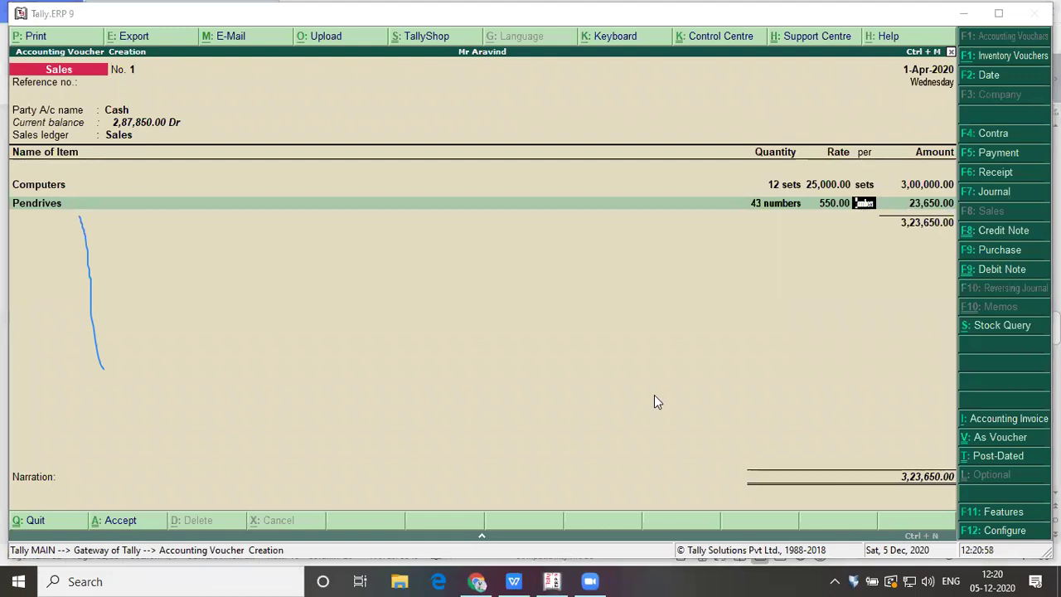
# Step: Complete the Pendrives line in the sales voucher and reopen the item list for a third item line
pyautogui.click(749, 247)
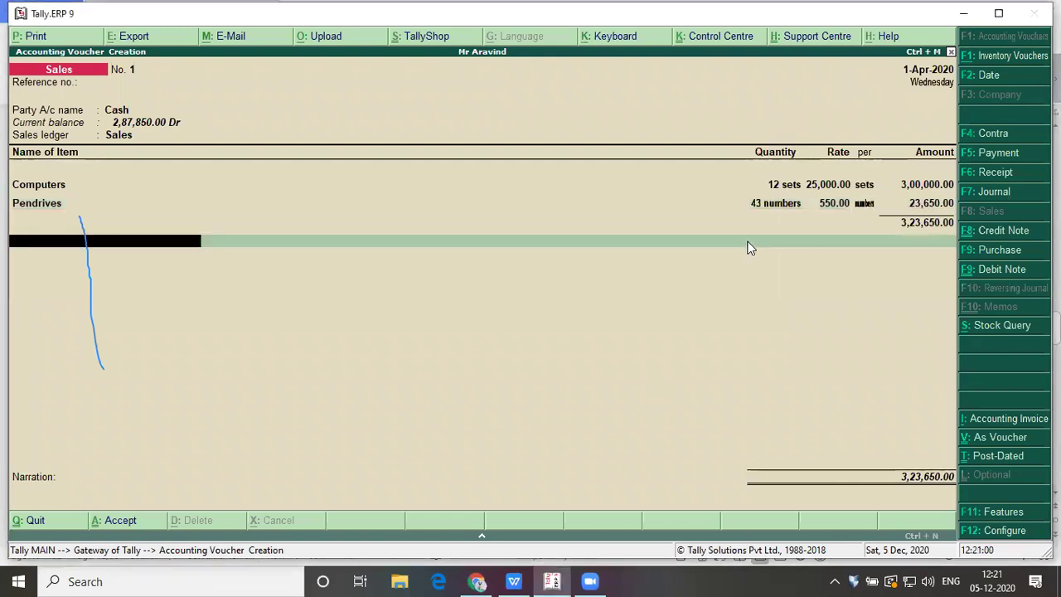
pyautogui.press('Return')
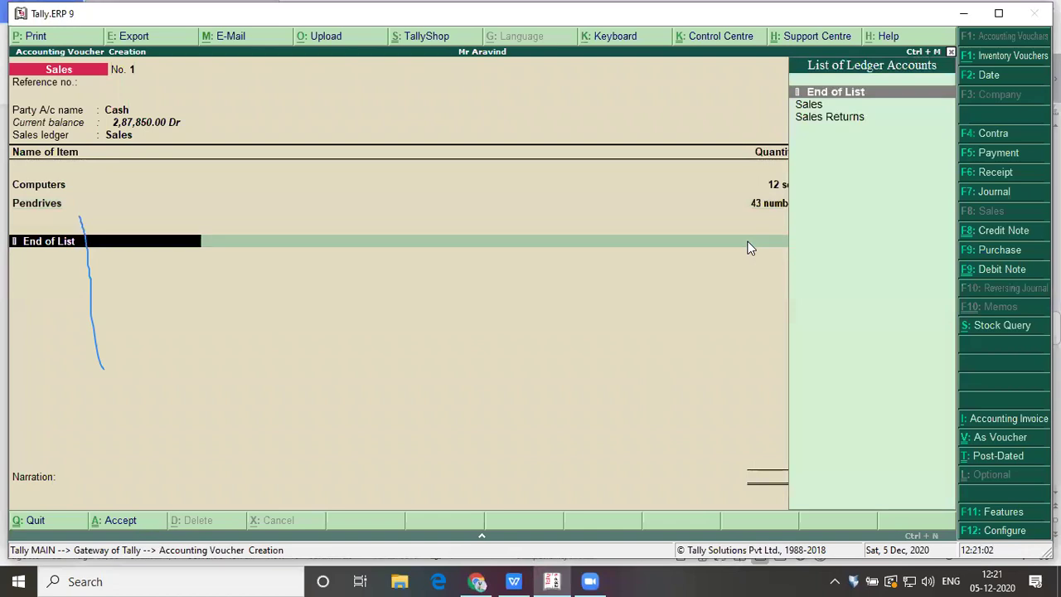
pyautogui.press('BackSpace')
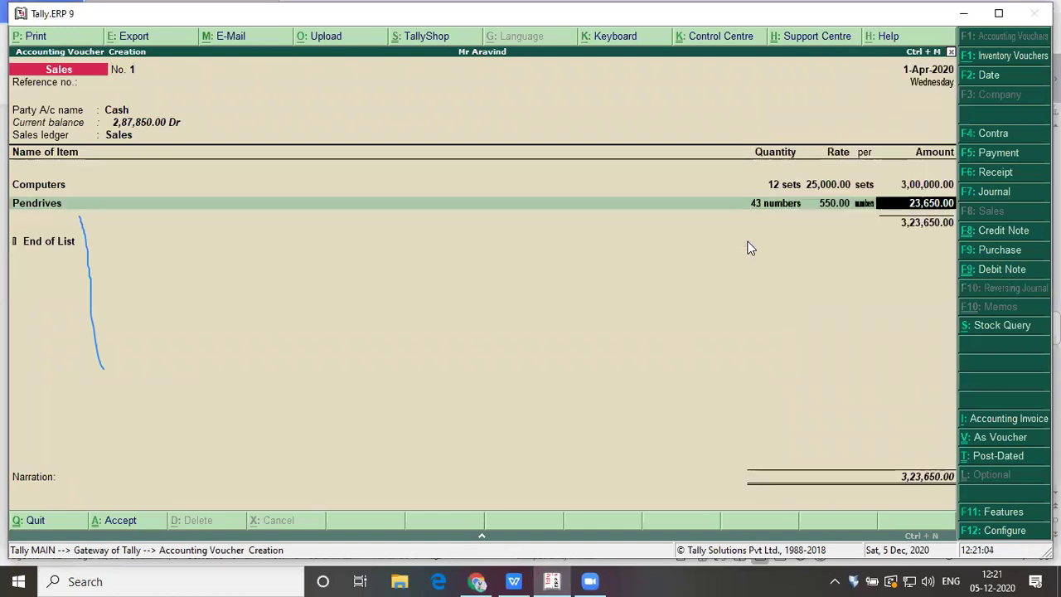
pyautogui.press('Return')
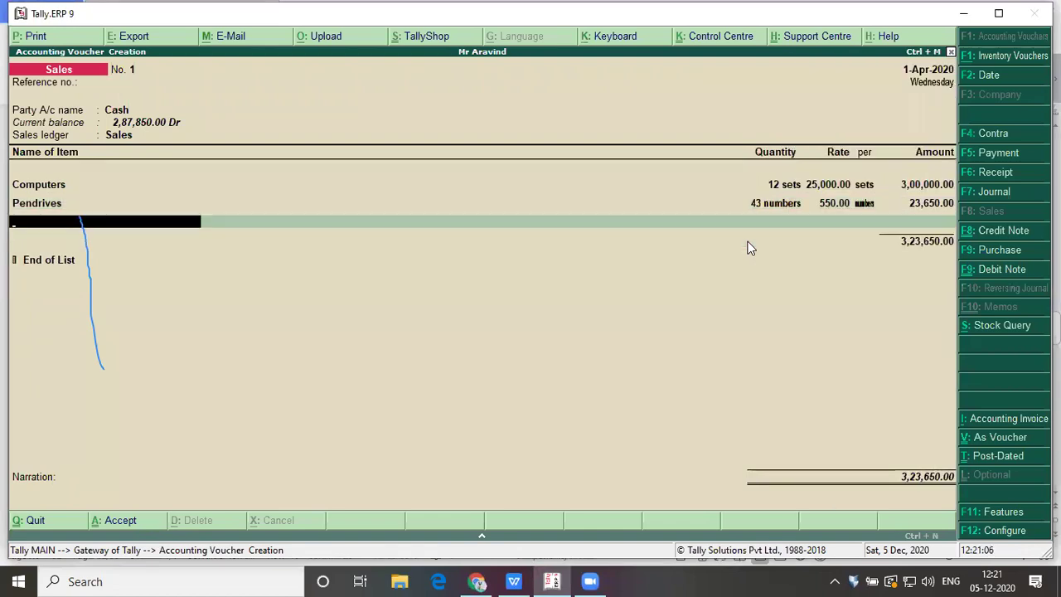
# Step: Check the third sales item in TALLY MATERIAL.docx and add Headphones to the sales voucher with 30 sets at a rate of 300
pyautogui.hotkey('alt', 'Tab')
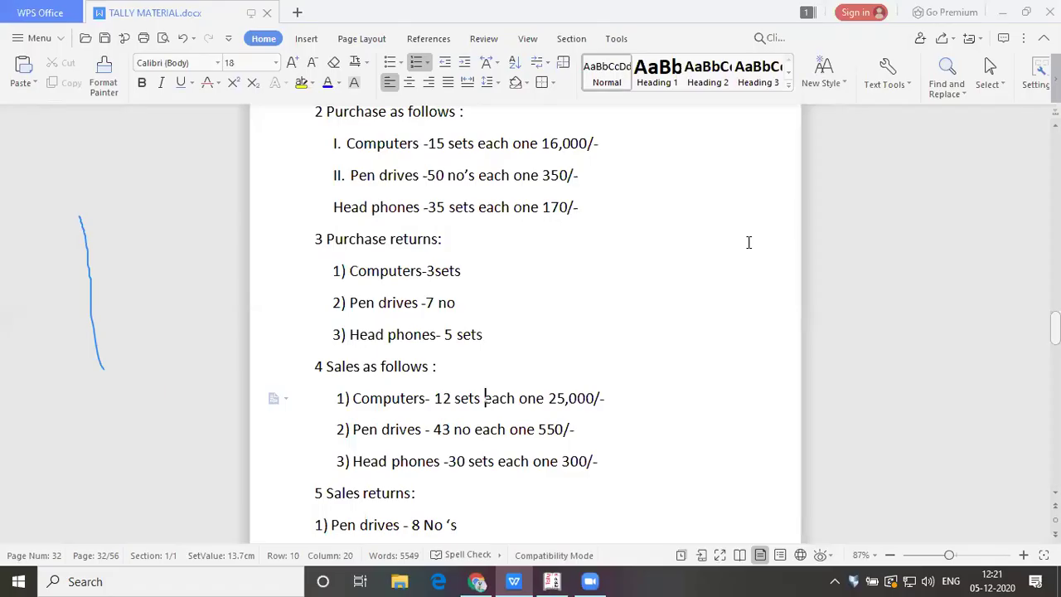
pyautogui.hotkey('alt', 'Tab')
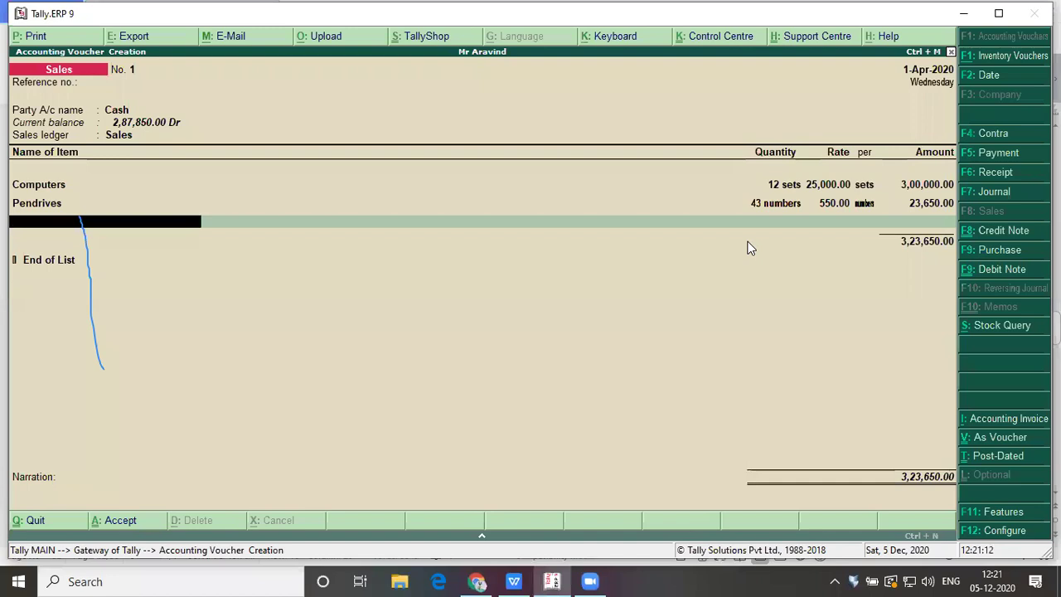
pyautogui.write('Hea')
pyautogui.press('Return')
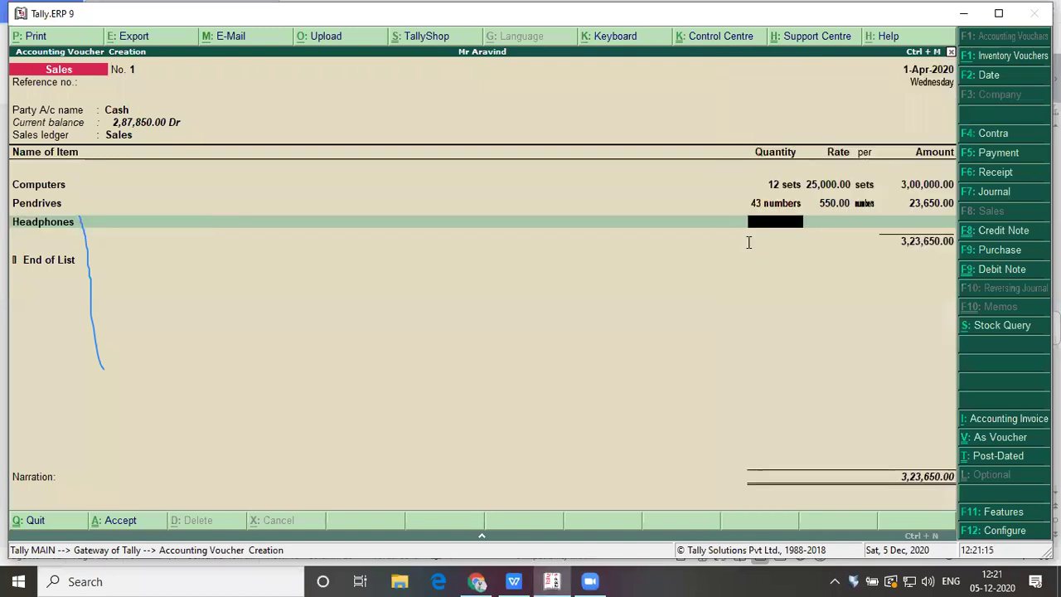
pyautogui.hotkey('alt', 'Tab')
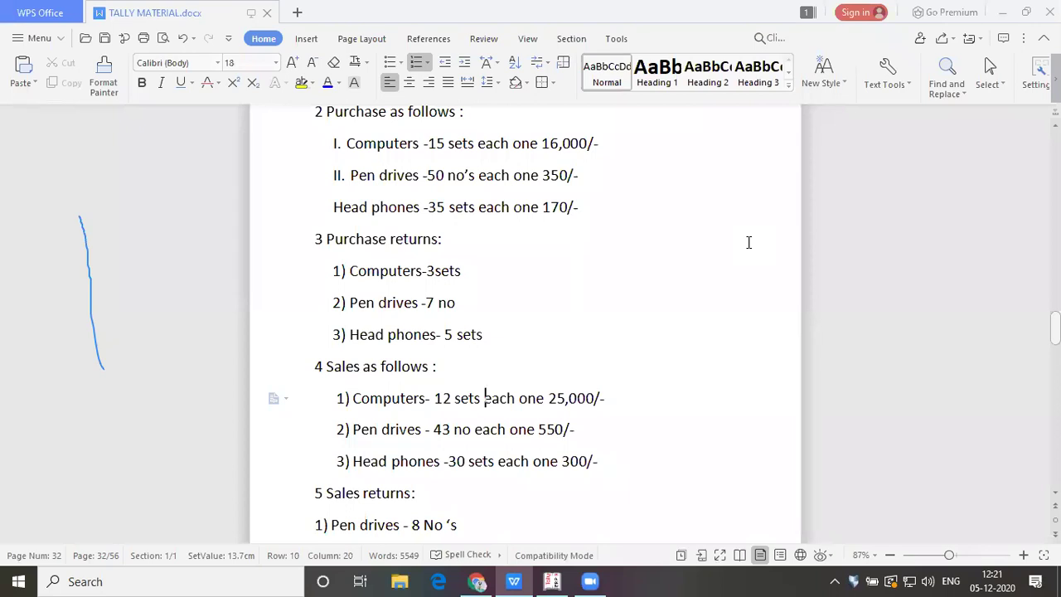
pyautogui.hotkey('alt', 'Tab')
pyautogui.write('30')
pyautogui.press('Return')
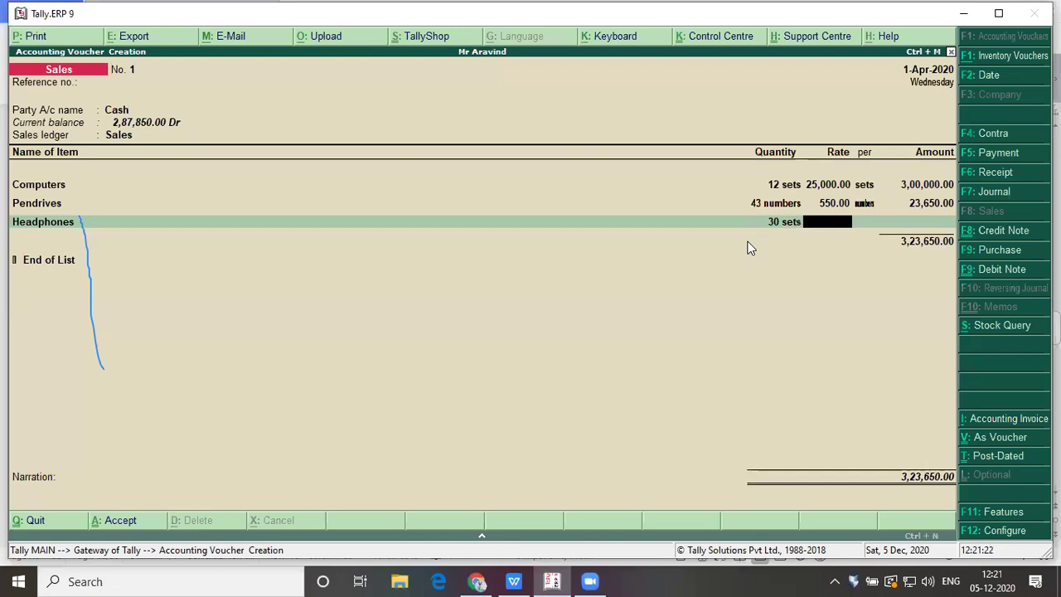
pyautogui.write('300')
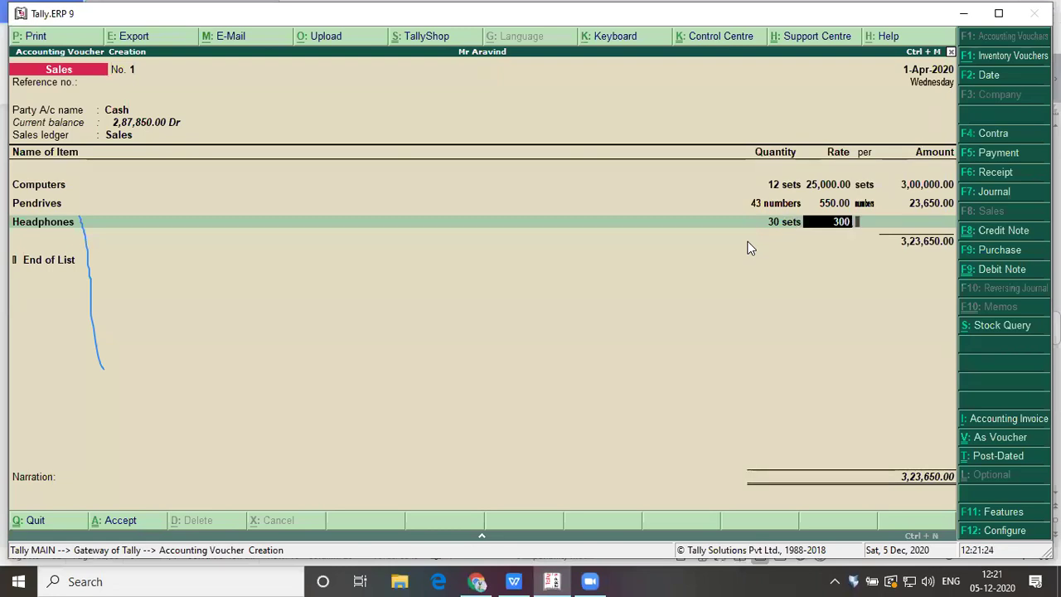
pyautogui.press('Return')
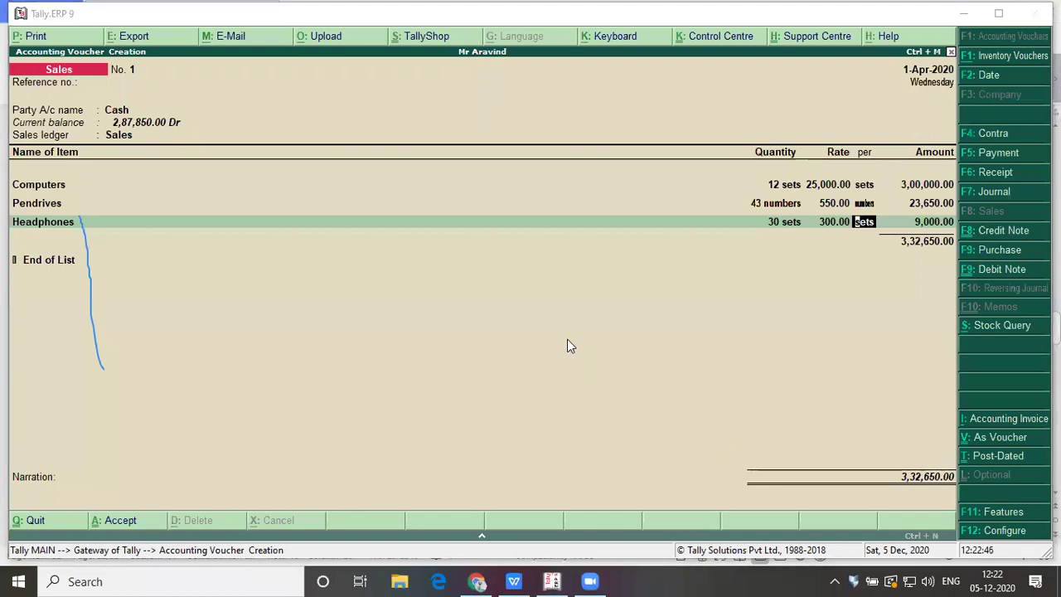
pyautogui.press('Return')
pyautogui.press('Return')
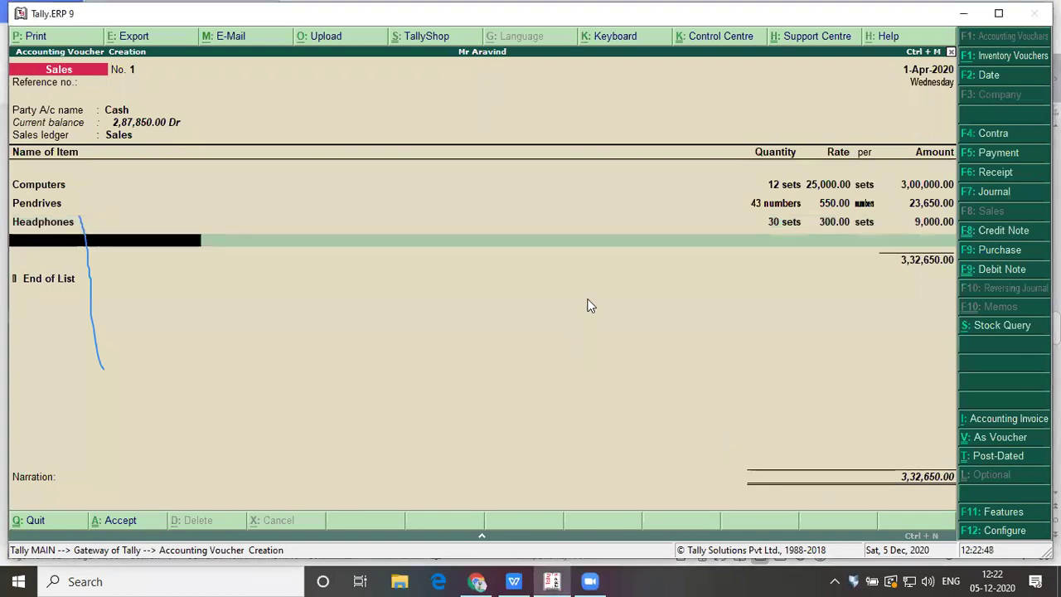
# Step: End the item list, leave the narration blank and save the sales voucher
pyautogui.press('Return')
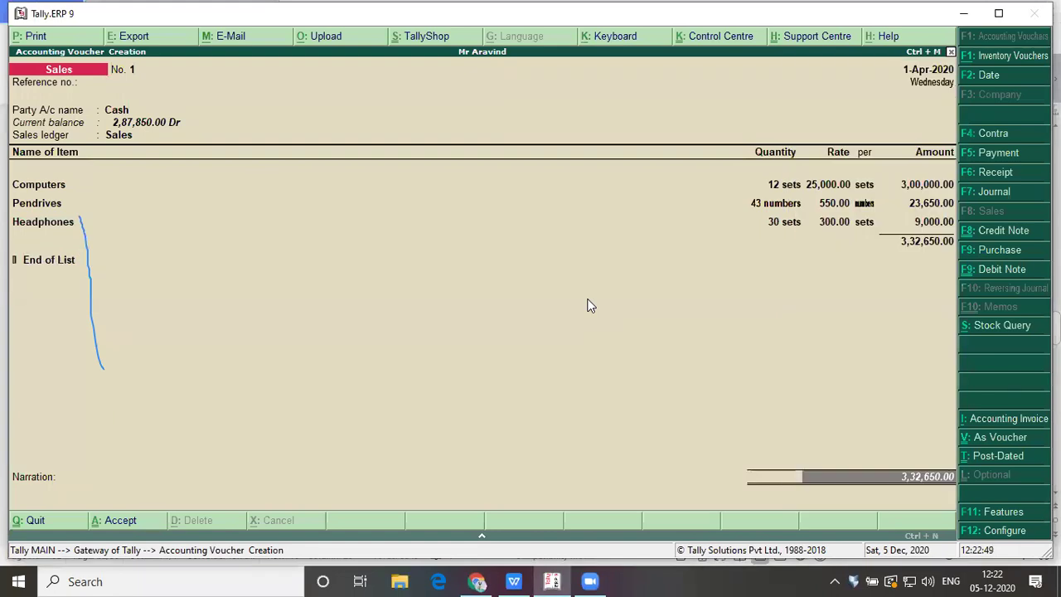
pyautogui.press('Return')
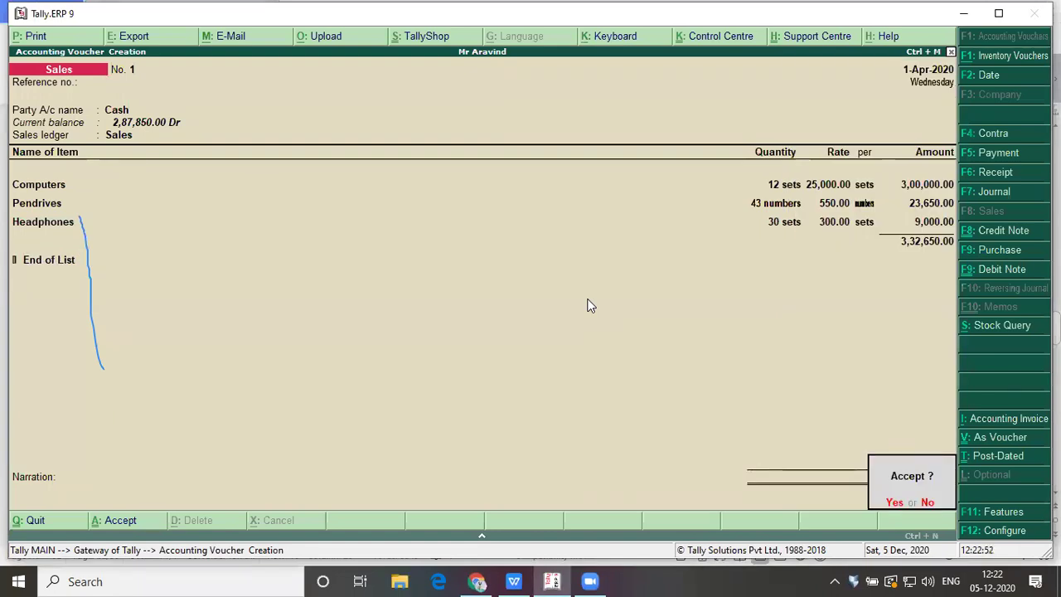
pyautogui.press('Return')
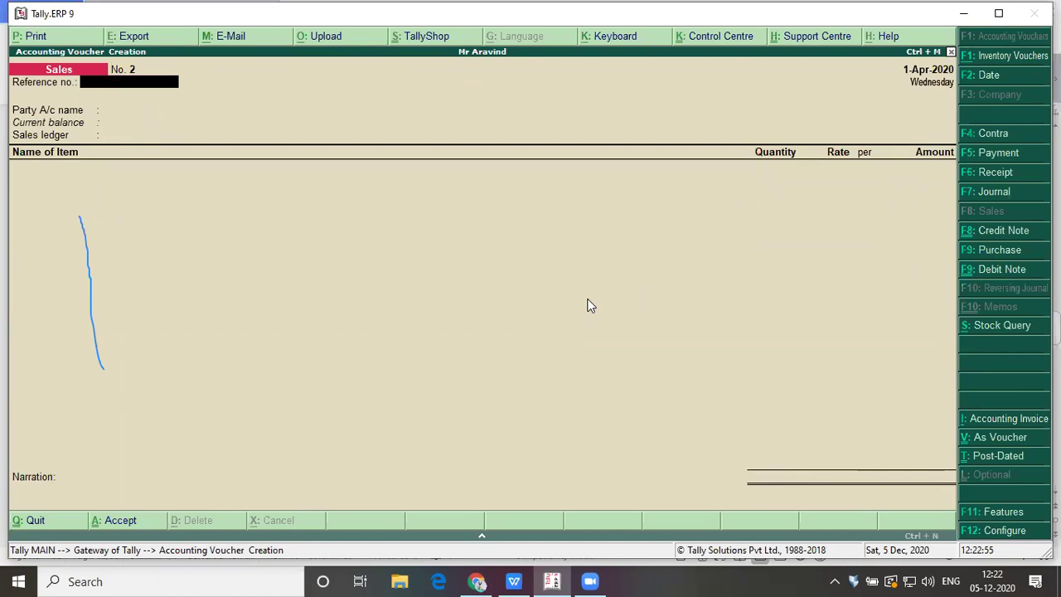
# Step: Switch to TALLY MATERIAL.docx and examine the sales returns listed below the sales transactions
pyautogui.hotkey('alt', 'Tab')
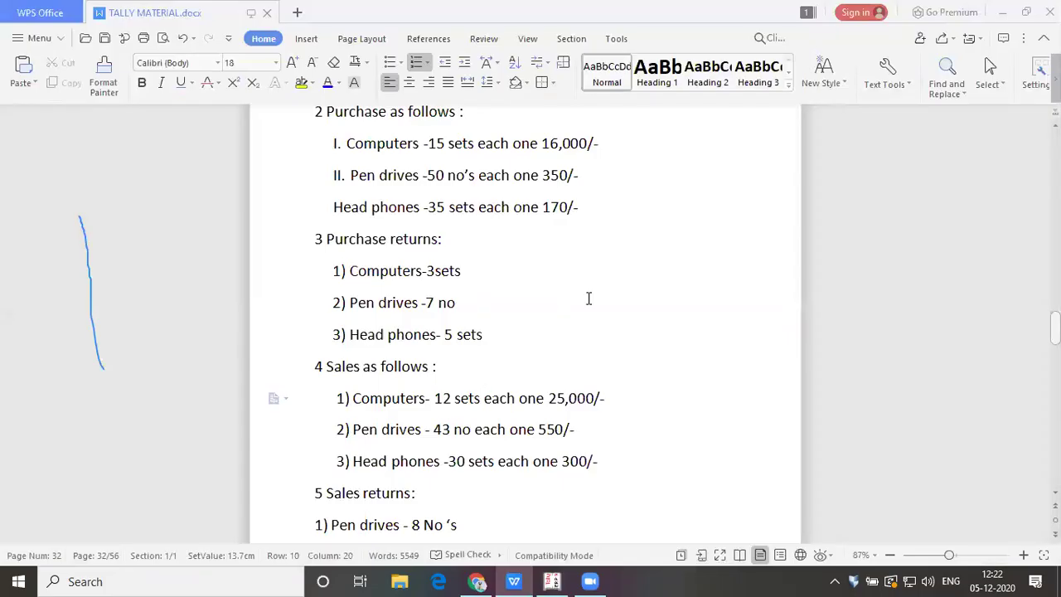
pyautogui.press('Up')
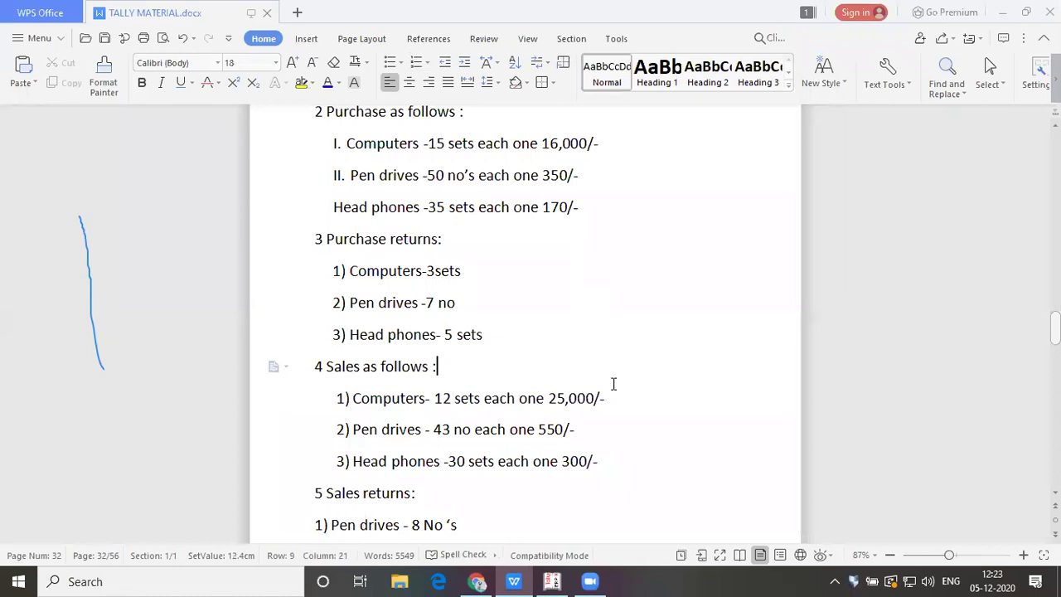
pyautogui.press('Down')
pyautogui.press('Down')
pyautogui.press('Down')
pyautogui.press('Down')
pyautogui.press('Down')
pyautogui.press('Down')
pyautogui.press('Down')
pyautogui.press('Down')
pyautogui.press('Down')
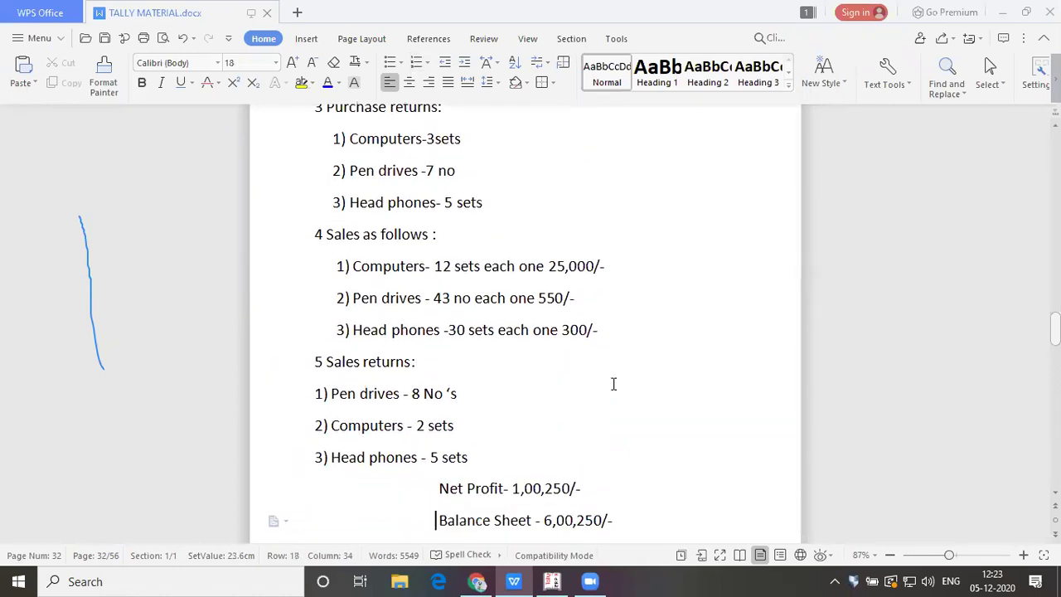
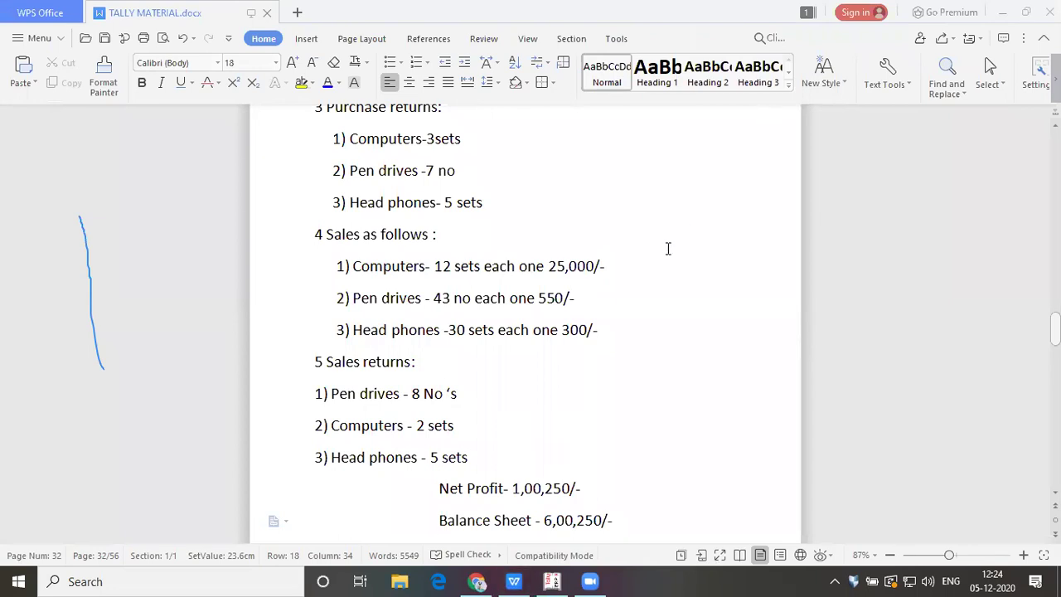
# Step: Go back to Tally, start a credit note for the sales returns, and look up the returned items in TALLY MATERIAL.docx
pyautogui.hotkey('alt', 'Tab')
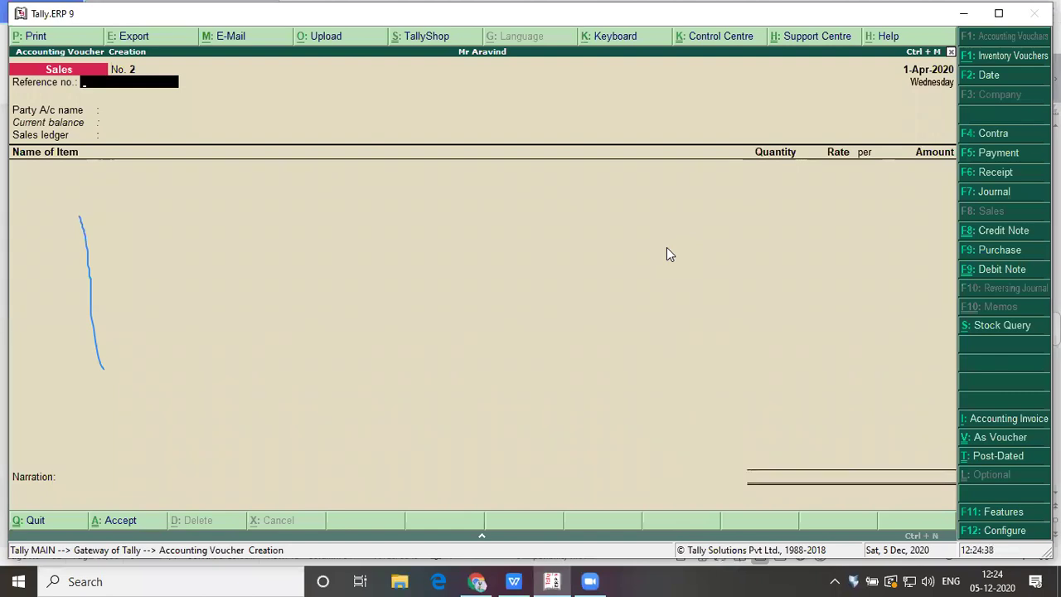
pyautogui.hotkey('ctrl', 'F8')
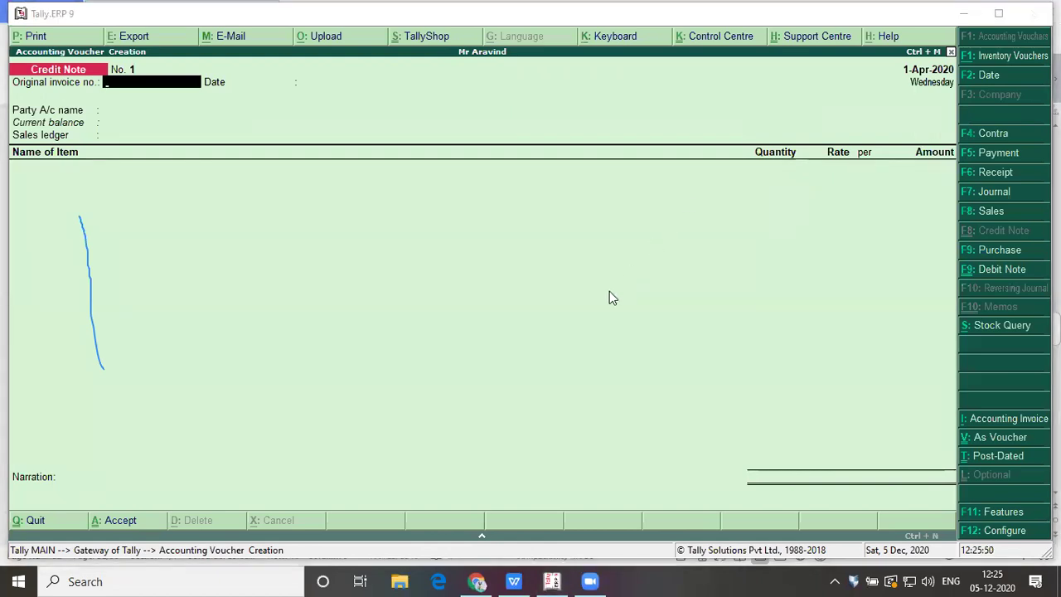
pyautogui.hotkey('alt', 'Tab')
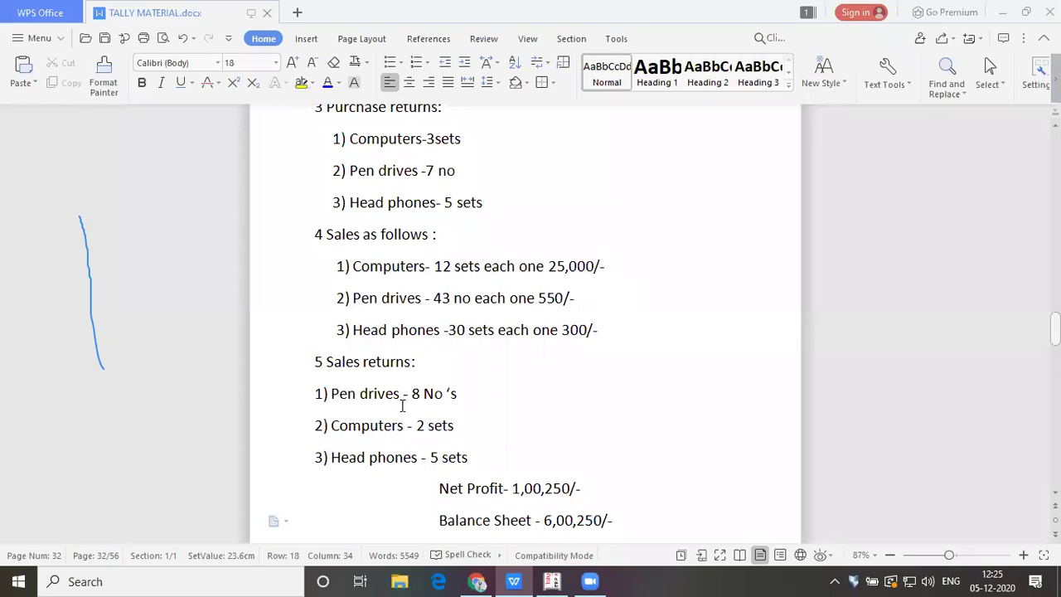
pyautogui.hotkey('alt', 'Tab')
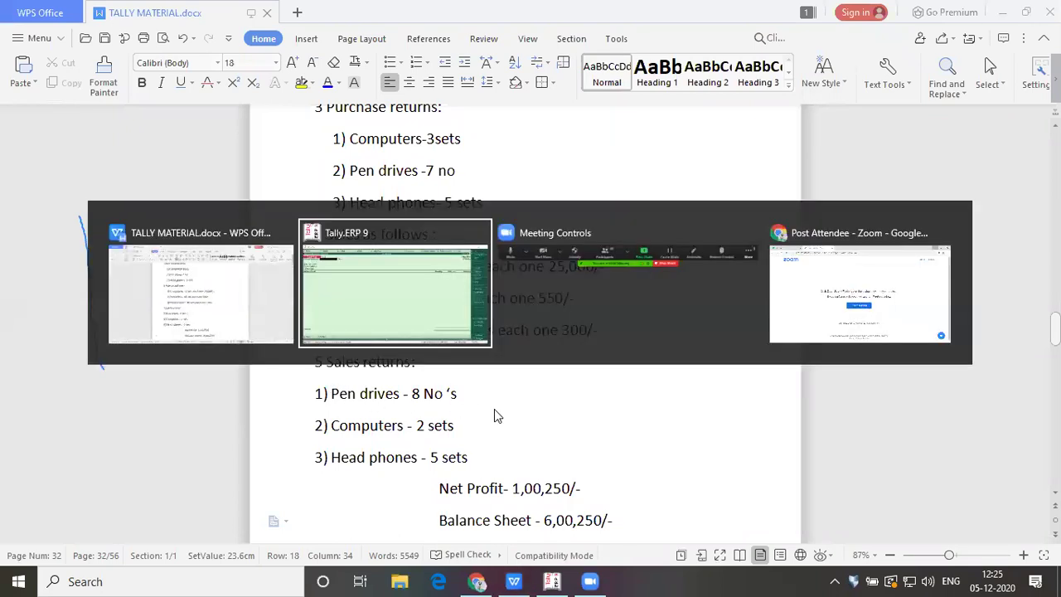
# Step: In the Tally credit note, leave the original invoice details blank, choose Cash as the party, and use the Sales ledger
pyautogui.press('Return')
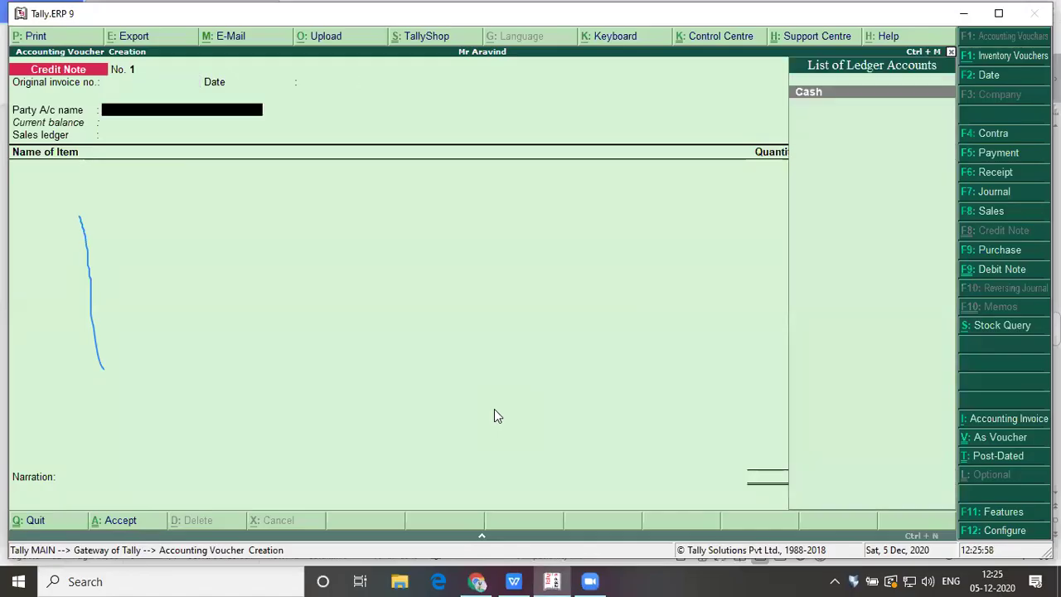
pyautogui.press('Return')
pyautogui.press('Return')
pyautogui.press('Return')
pyautogui.press('Return')
pyautogui.press('Return')
pyautogui.press('Return')
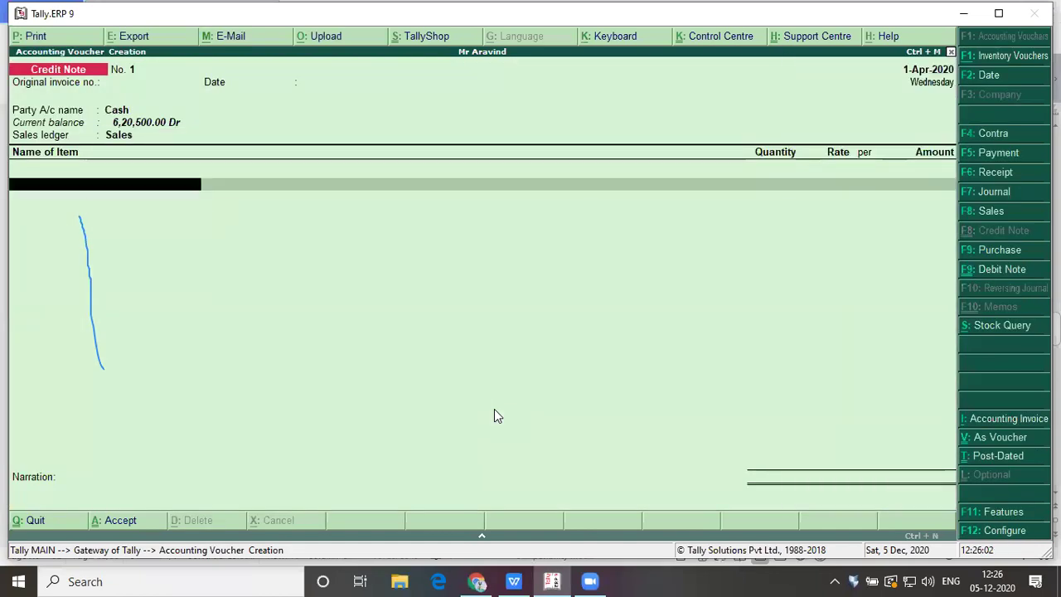
# Step: Check the first sales return in TALLY MATERIAL.docx and select Pendrives as the first item of the credit note
pyautogui.hotkey('alt', 'Tab')
pyautogui.hotkey('alt', 'Tab')
pyautogui.write('Pe')
pyautogui.press('Return')
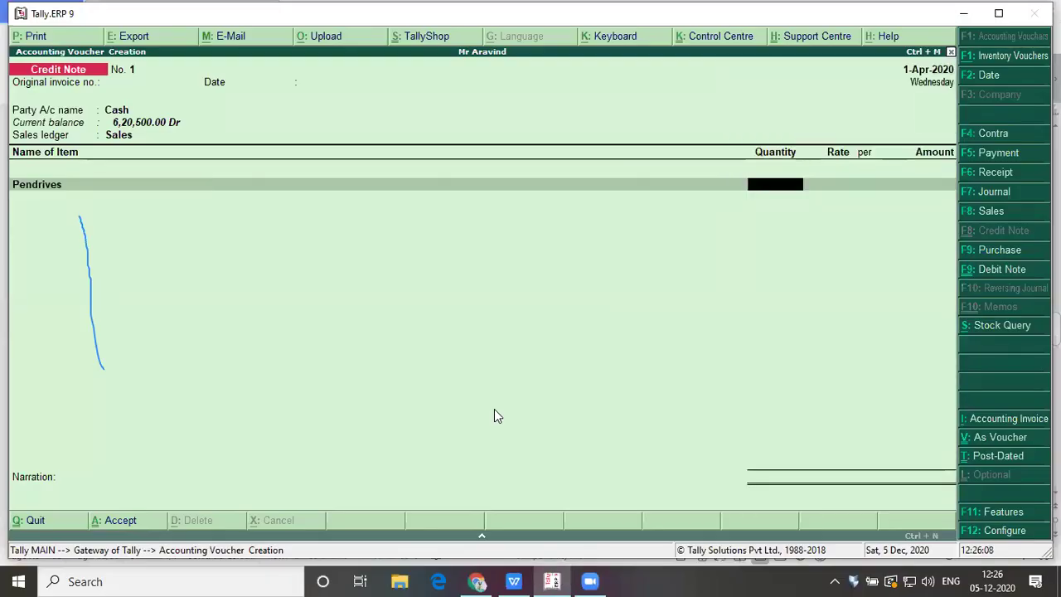
# Step: Set the returned Pendrives quantity to 8 numbers and accept the rate of 550, checking the figures against TALLY MATERIAL.docx
pyautogui.hotkey('alt', 'Tab')
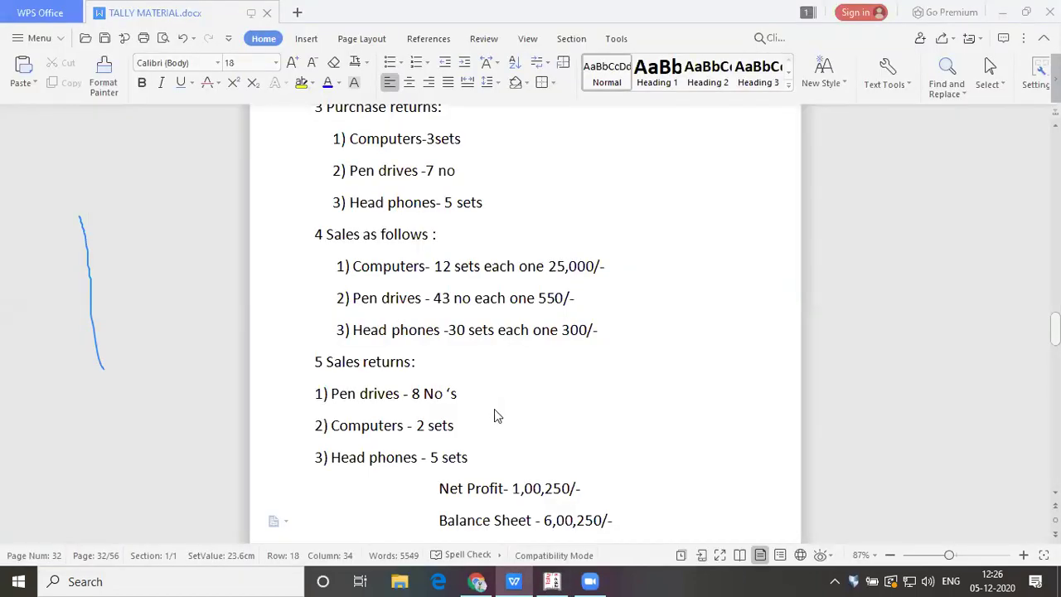
pyautogui.hotkey('alt', 'Tab')
pyautogui.hotkey('alt', 'Tab')
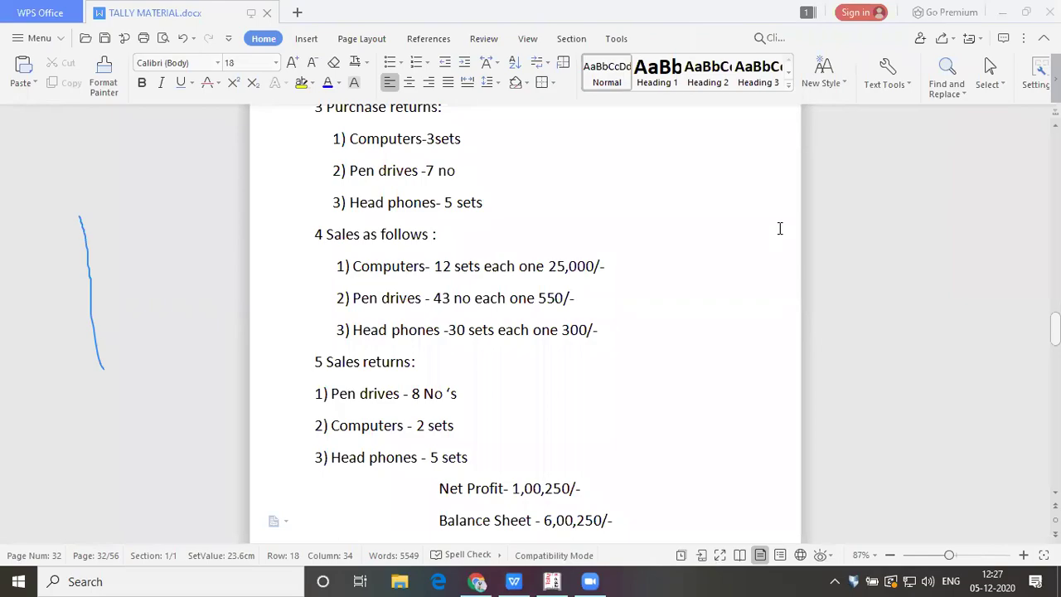
pyautogui.hotkey('alt', 'Tab')
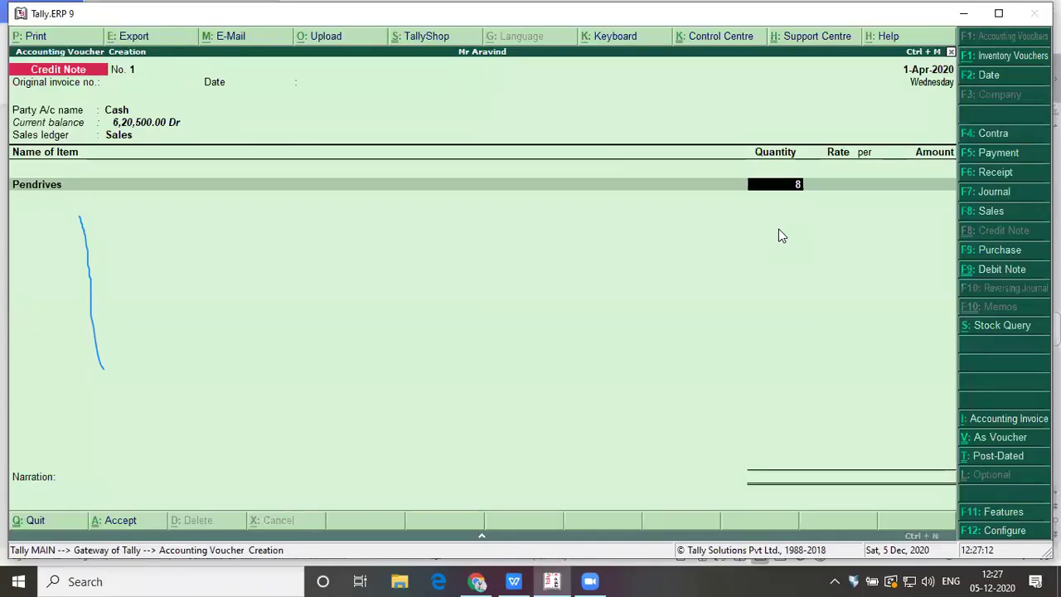
pyautogui.press('Return')
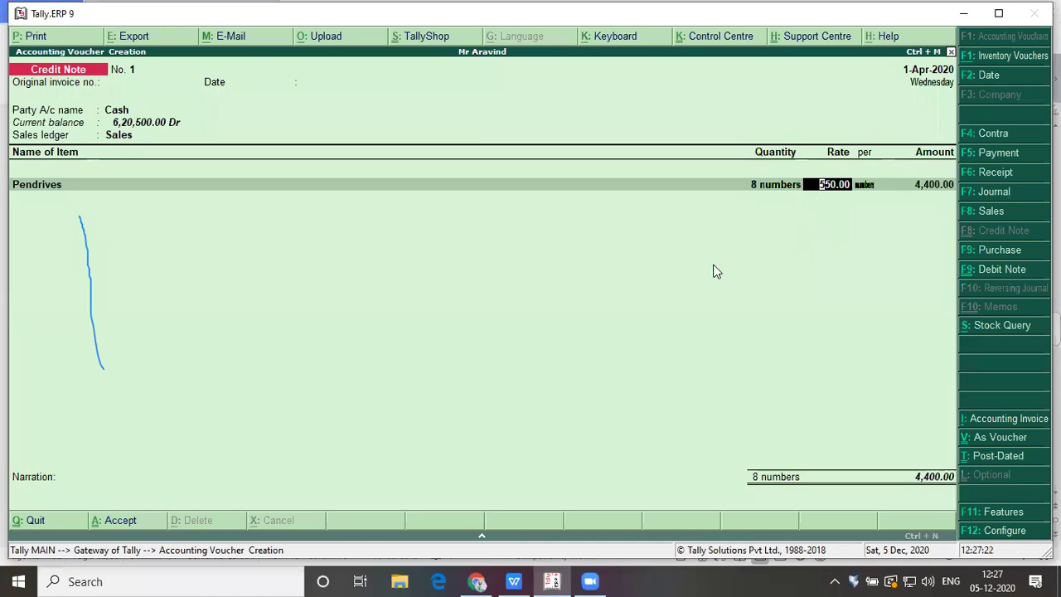
pyautogui.hotkey('alt', 'Tab')
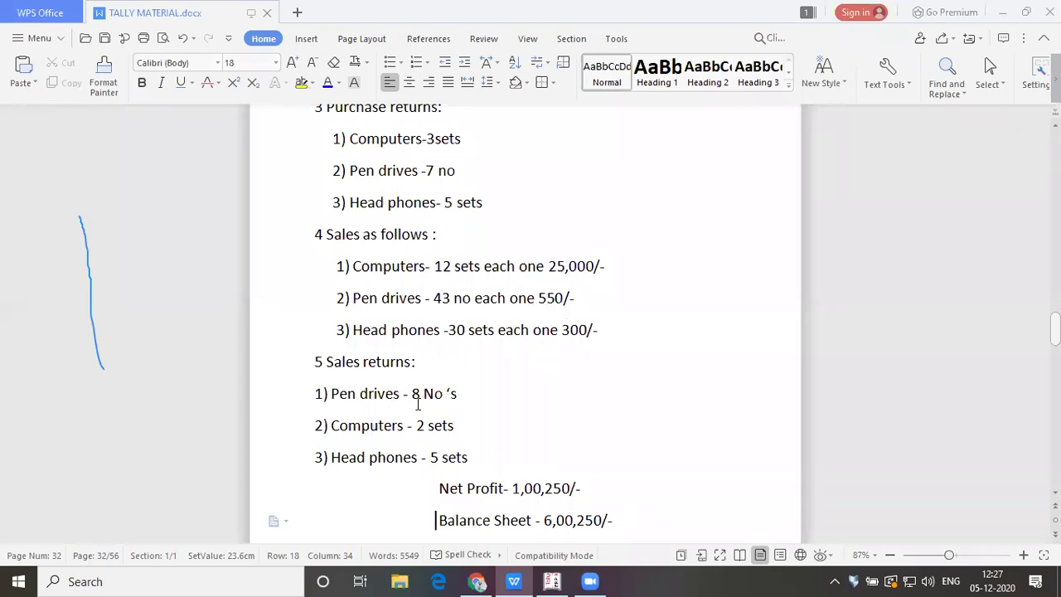
pyautogui.hotkey('alt', 'Tab')
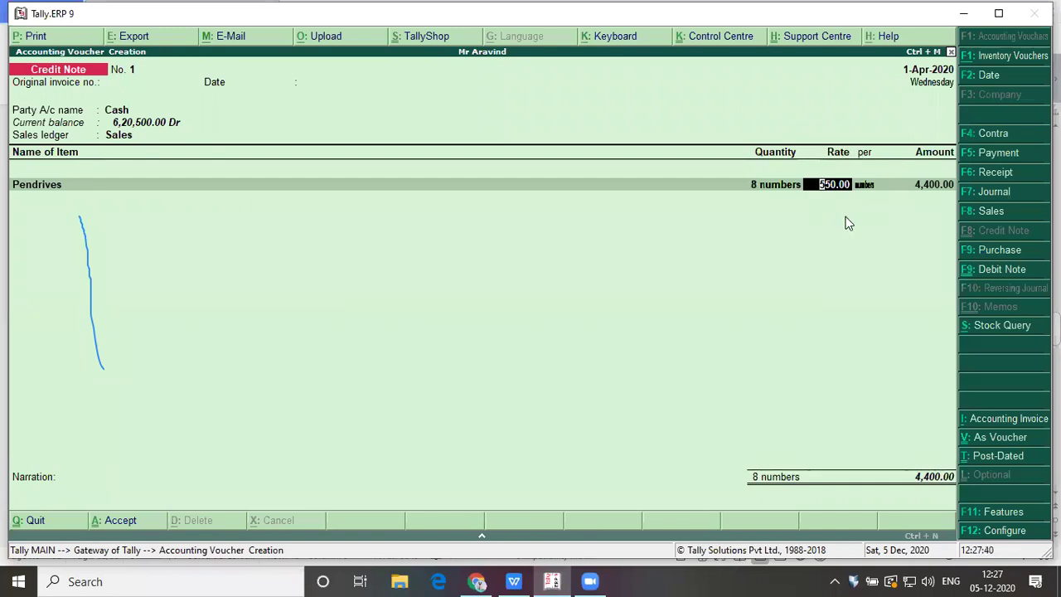
pyautogui.press('Return')
pyautogui.press('Return')
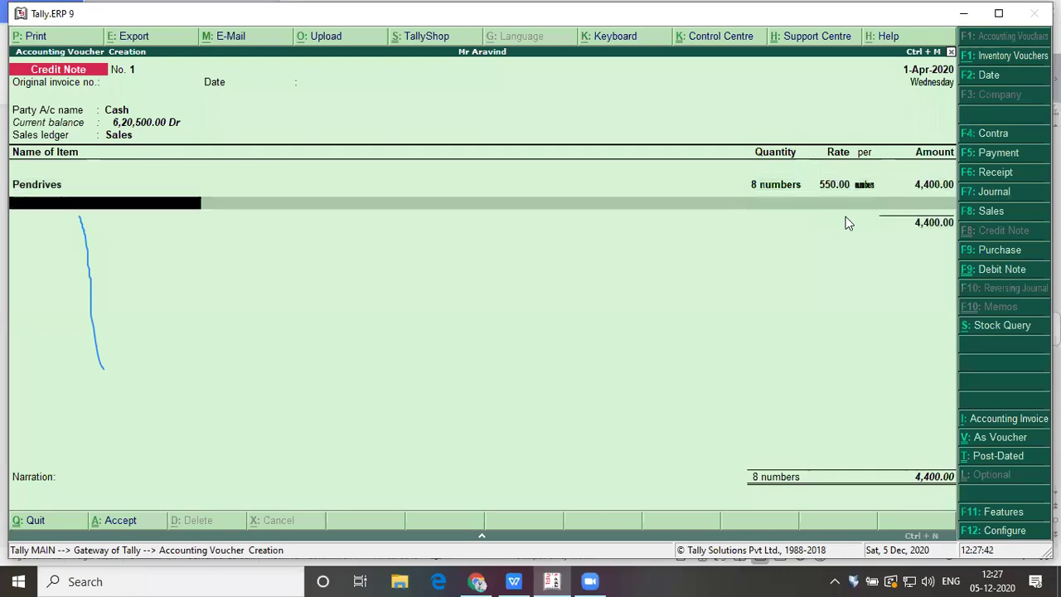
# Step: Check the second sales return in TALLY MATERIAL.docx and add Computers as the next item of the Tally credit note
pyautogui.hotkey('alt', 'Tab')
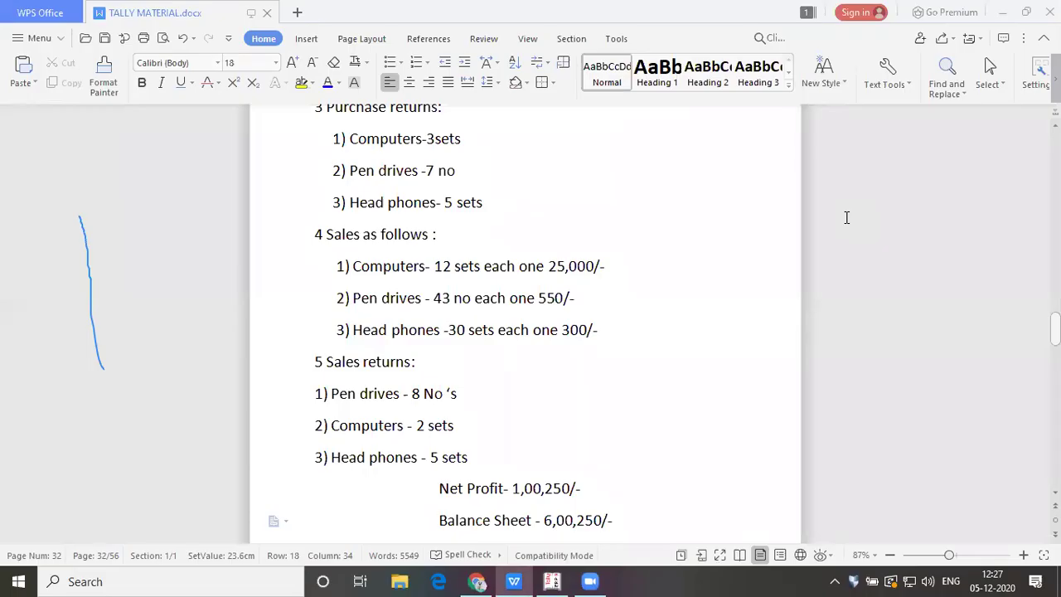
pyautogui.hotkey('alt', 'Tab')
pyautogui.write('Com')
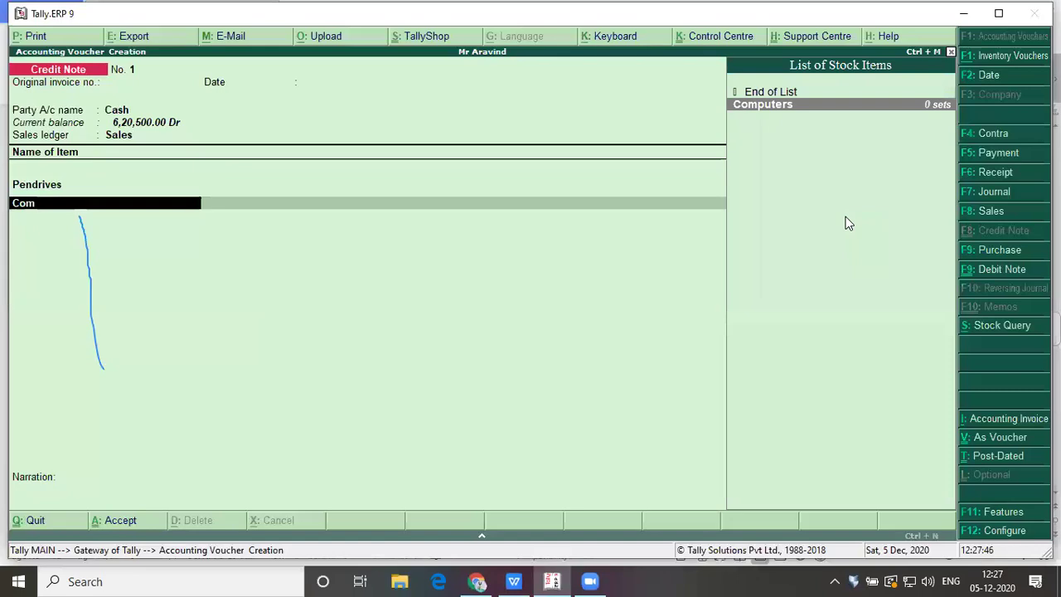
pyautogui.press('Return')
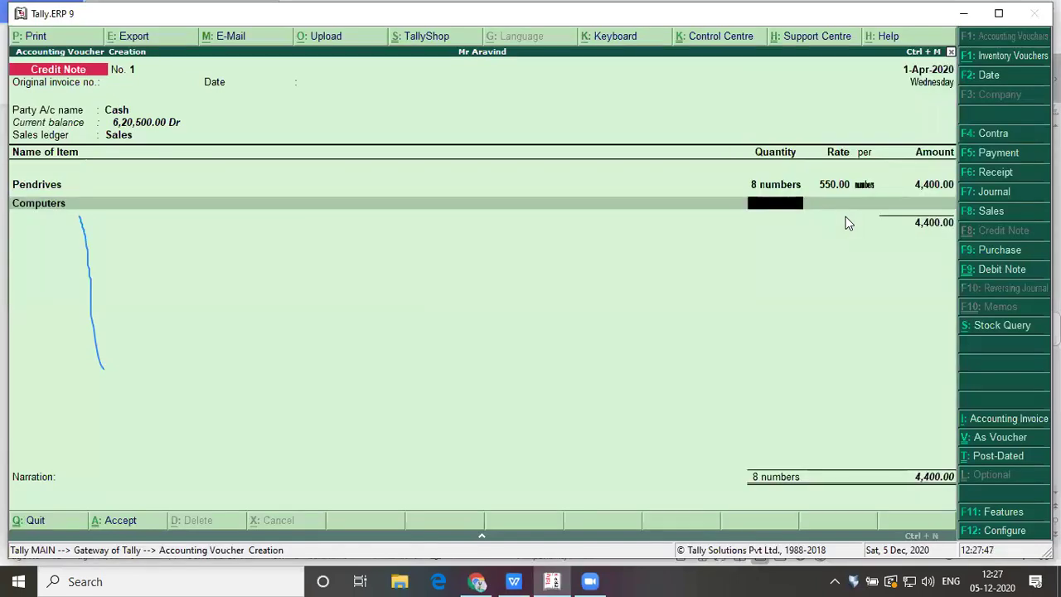
# Step: Set the returned Computers quantity to 2 sets and accept the rate of 25,000, checking the figures against TALLY MATERIAL.docx
pyautogui.hotkey('alt', 'Tab')
pyautogui.hotkey('alt', 'Tab')
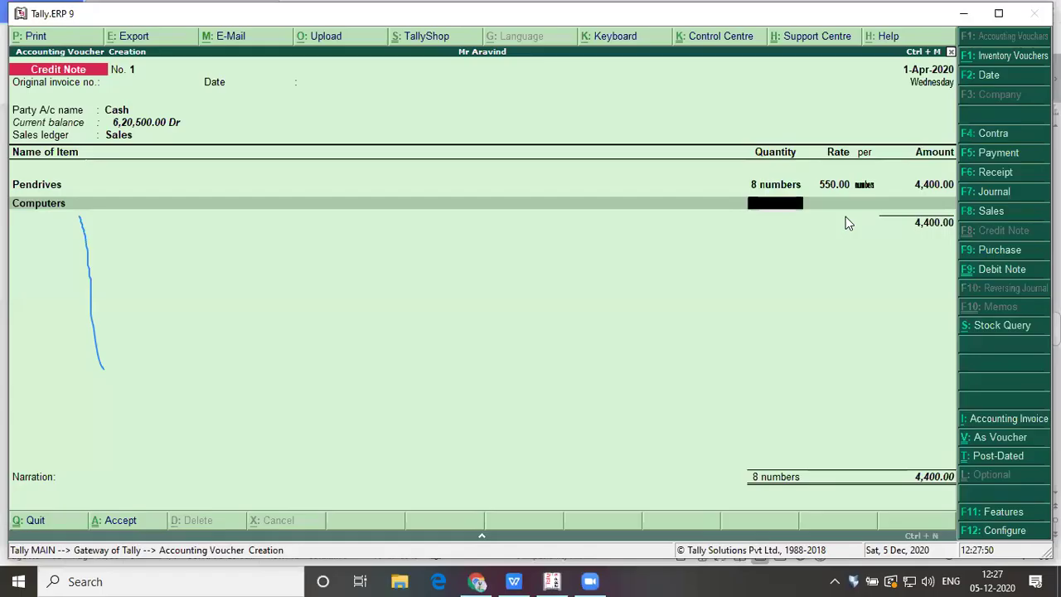
pyautogui.write('2')
pyautogui.press('Return')
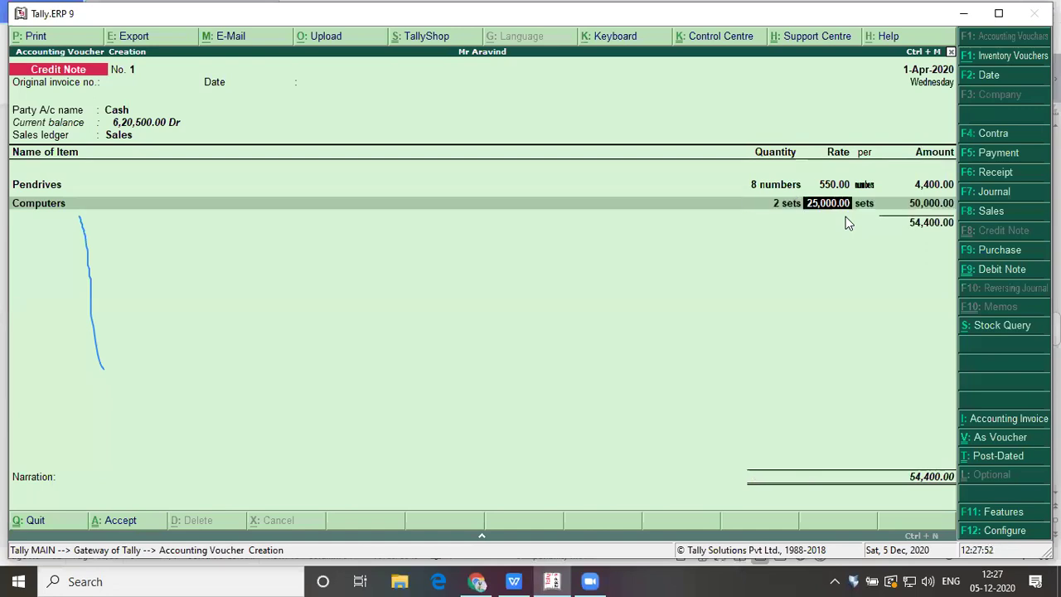
pyautogui.hotkey('alt', 'Tab')
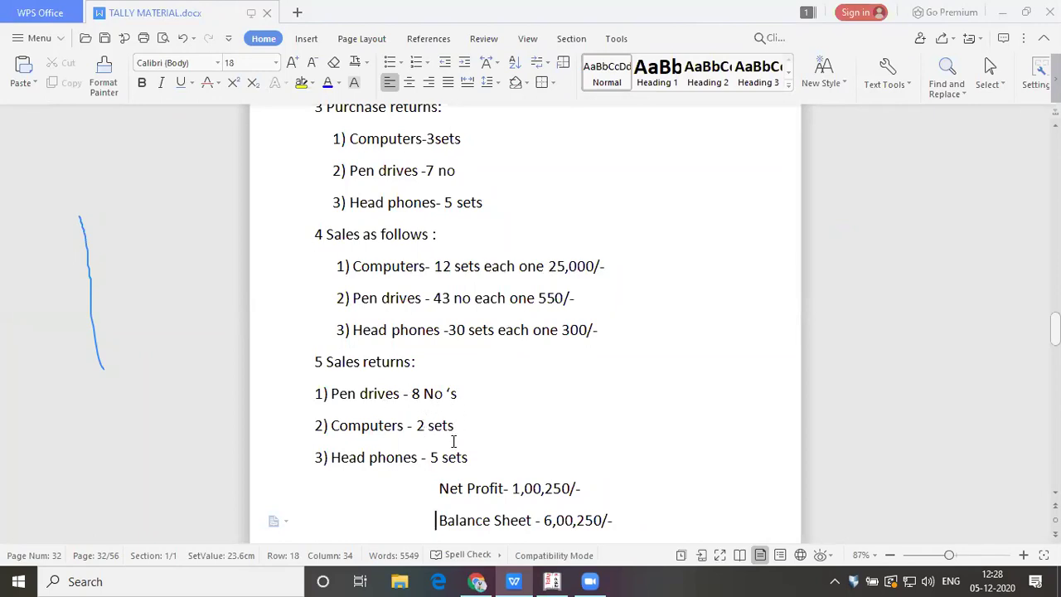
pyautogui.hotkey('alt', 'Tab')
pyautogui.press('Return')
pyautogui.press('Return')
pyautogui.press('Return')
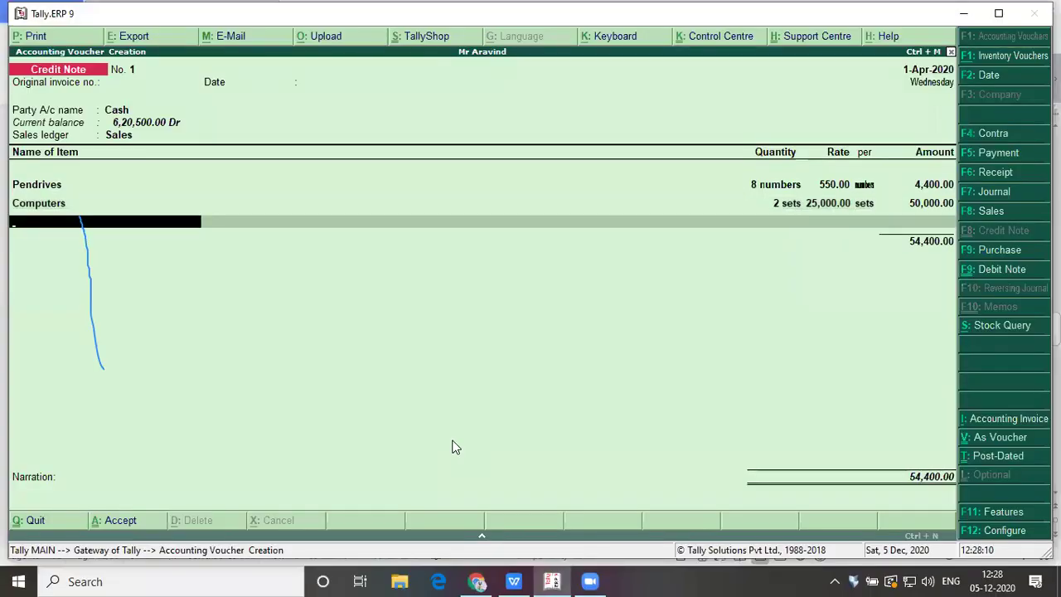
# Step: Check the third sales return in TALLY MATERIAL.docx and add Headphones as the last item of the Tally credit note
pyautogui.hotkey('alt', 'Tab')
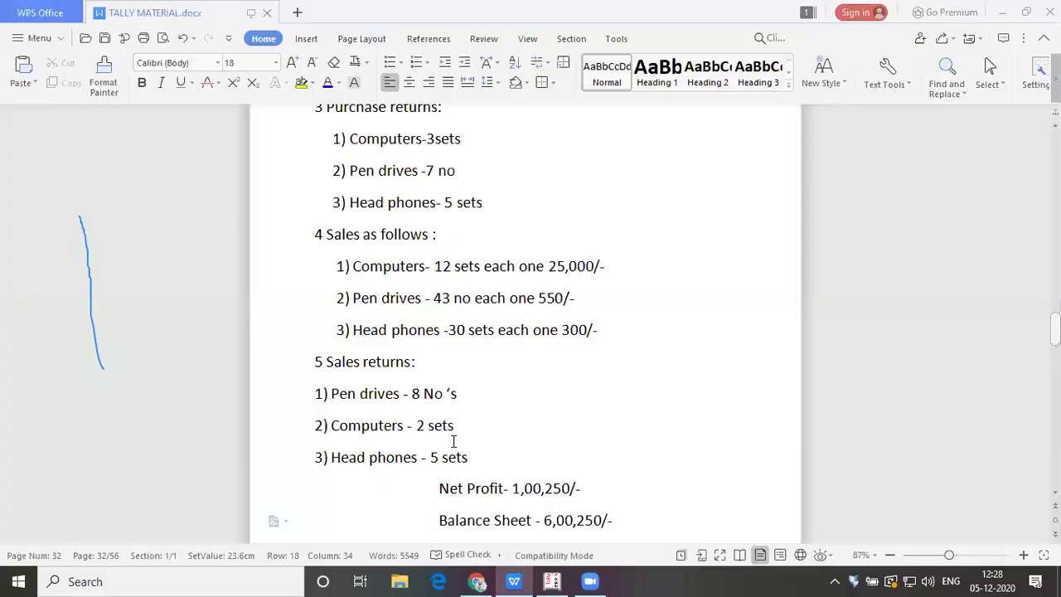
pyautogui.hotkey('alt', 'Tab')
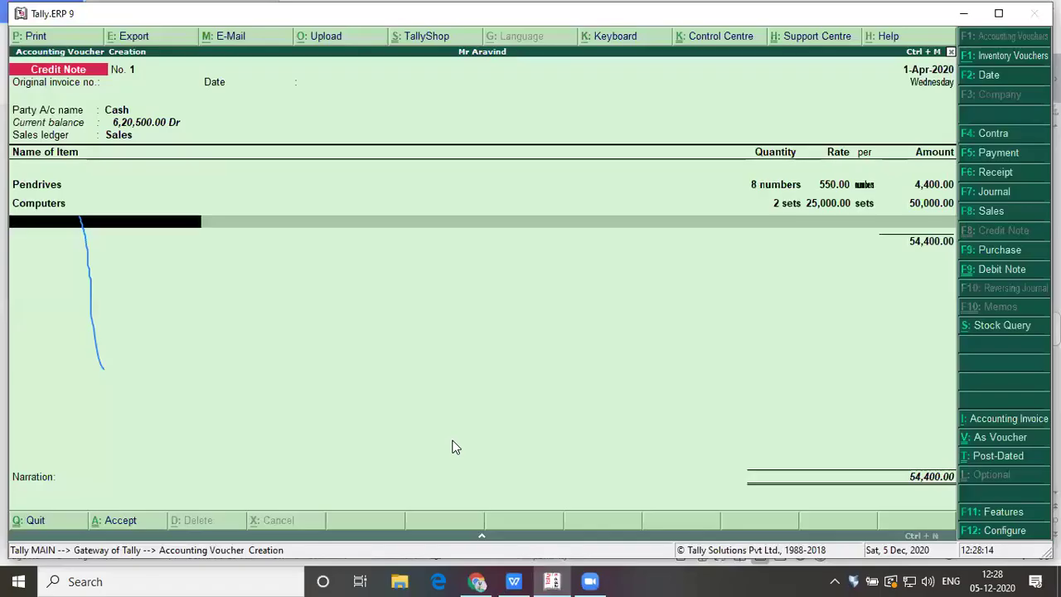
pyautogui.write('He')
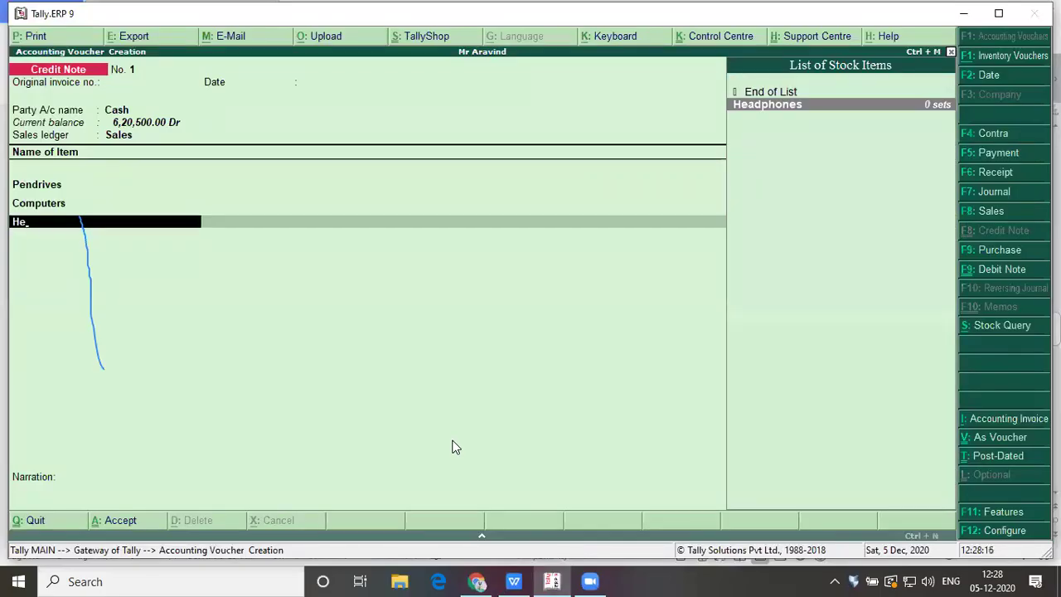
pyautogui.press('Return')
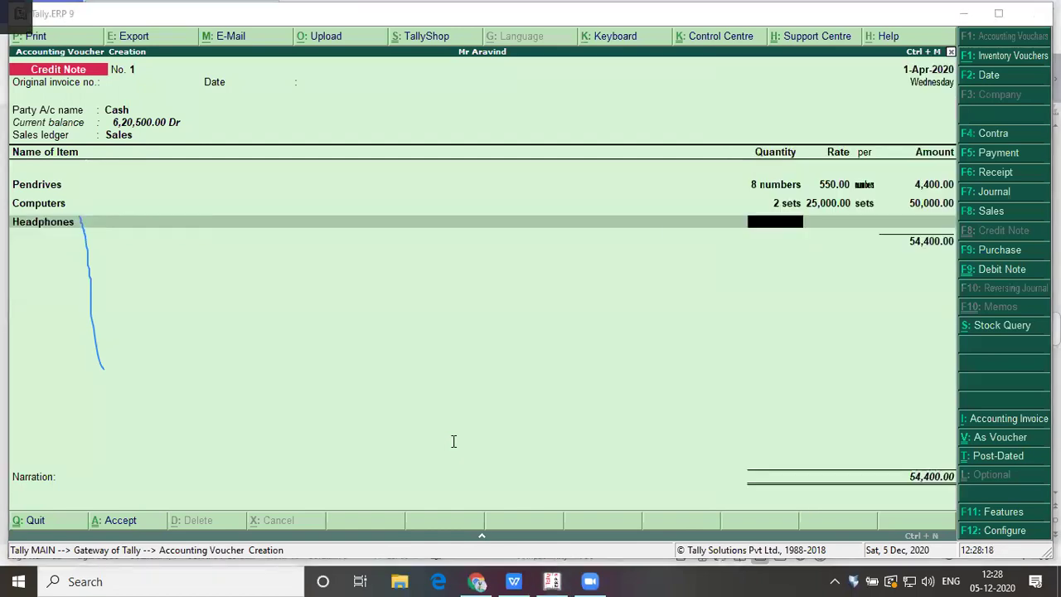
# Step: Set the returned Headphones quantity to 5 sets and accept the rate of 300, checking the figures against TALLY MATERIAL.docx
pyautogui.hotkey('alt', 'Tab')
pyautogui.hotkey('alt', 'Tab')
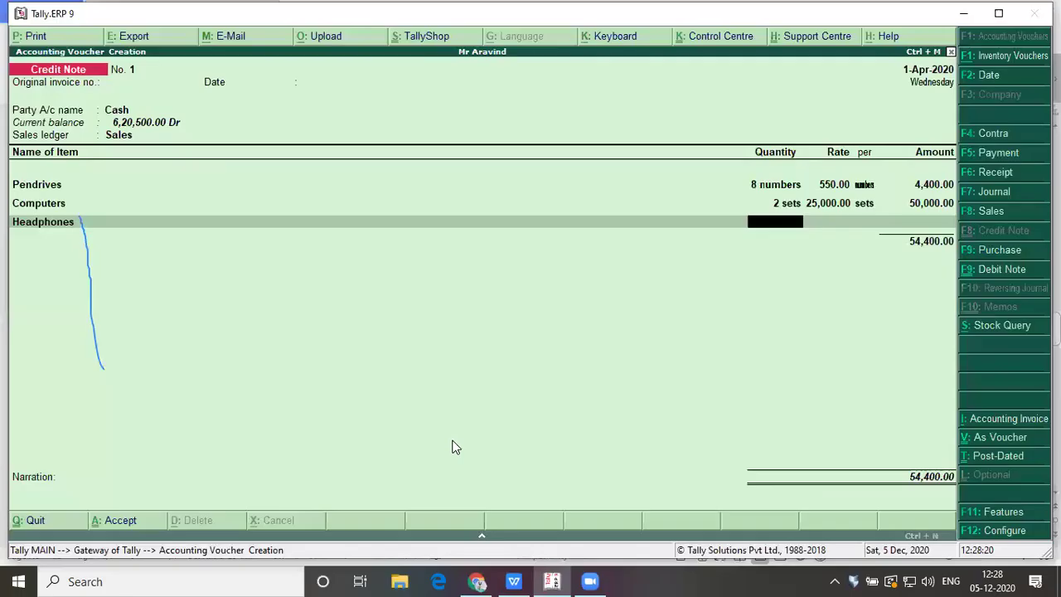
pyautogui.write('5')
pyautogui.press('Return')
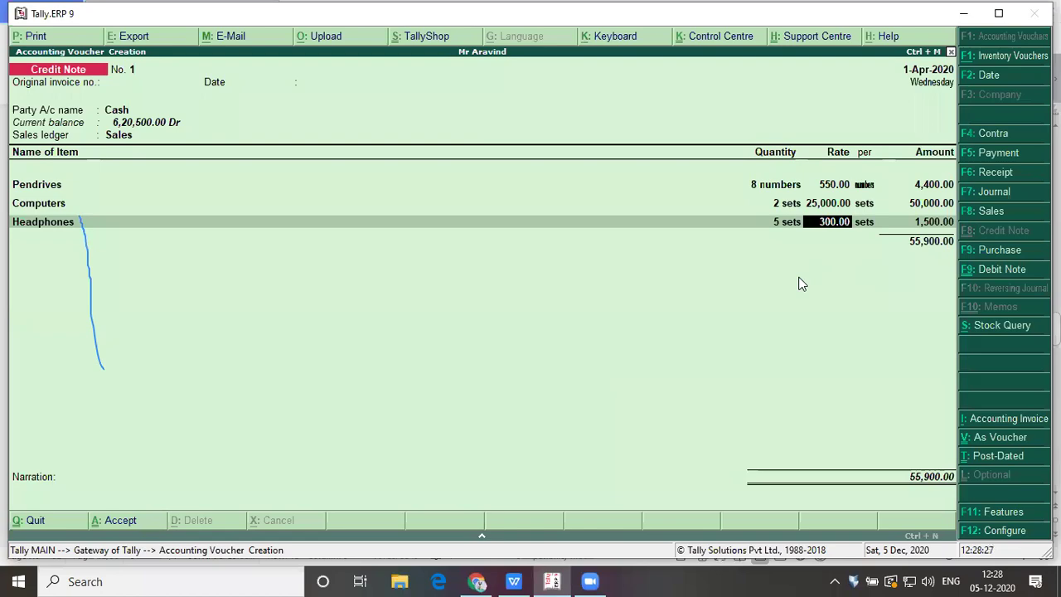
pyautogui.hotkey('alt', 'Tab')
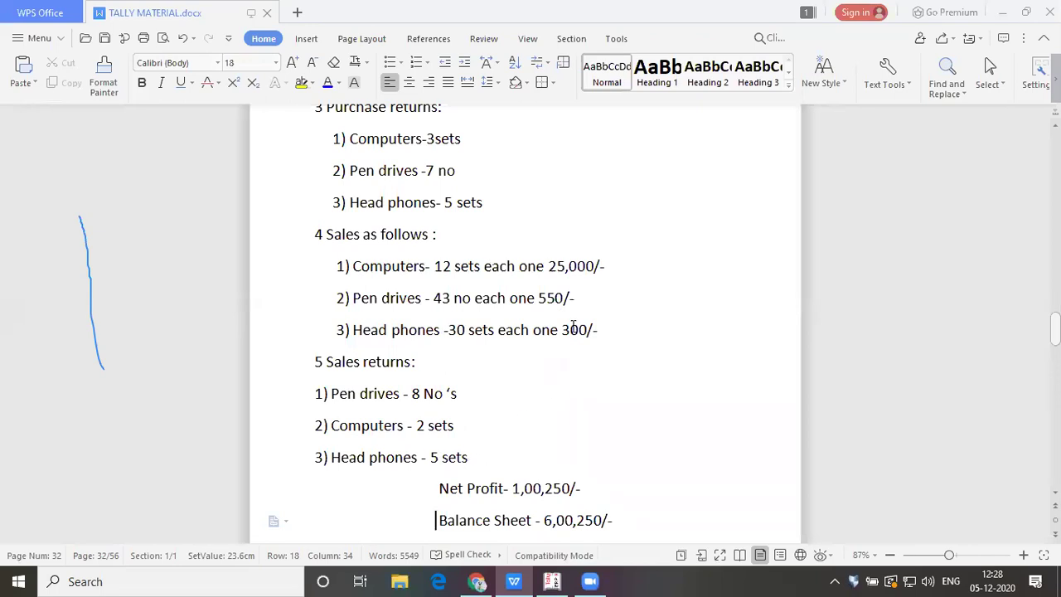
pyautogui.hotkey('alt', 'Tab')
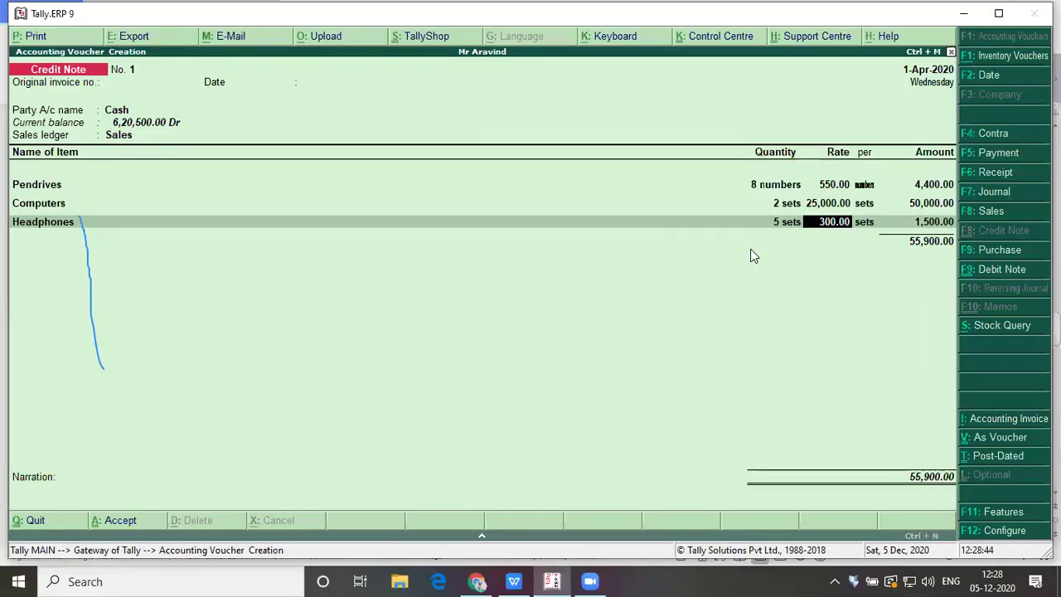
pyautogui.press('Return')
pyautogui.press('Return')
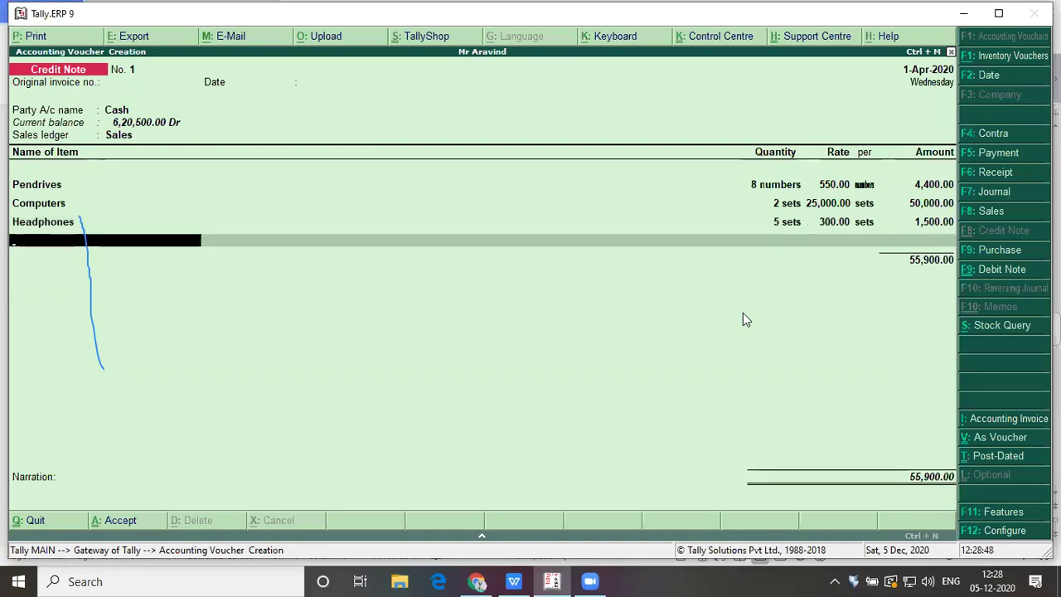
# Step: Compare the items with the sales returns in TALLY MATERIAL.docx, end the item list, leave the narration blank and save the credit note
pyautogui.hotkey('alt', 'Tab')
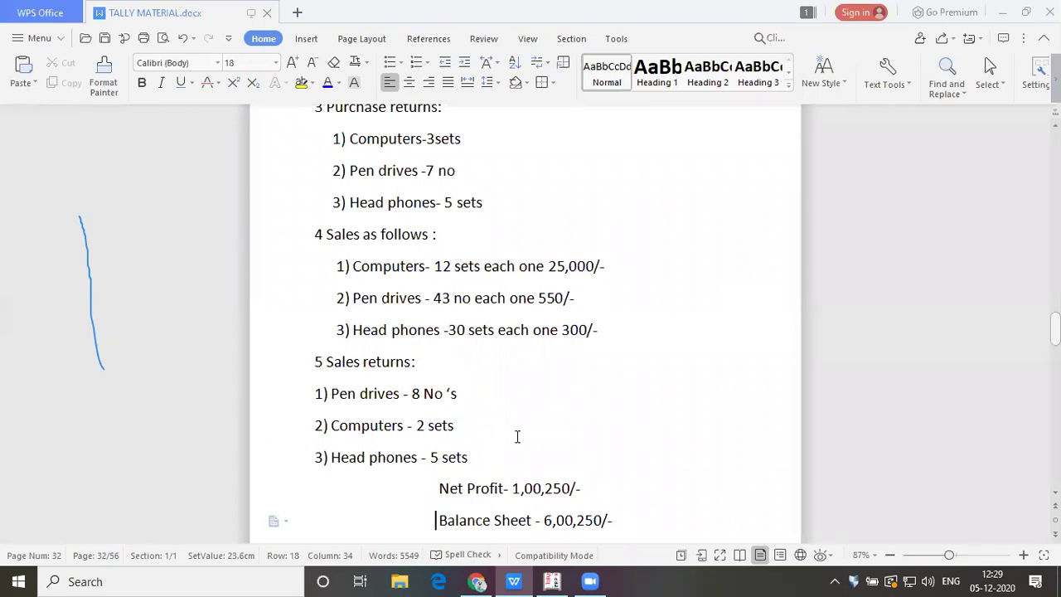
pyautogui.hotkey('alt', 'Tab')
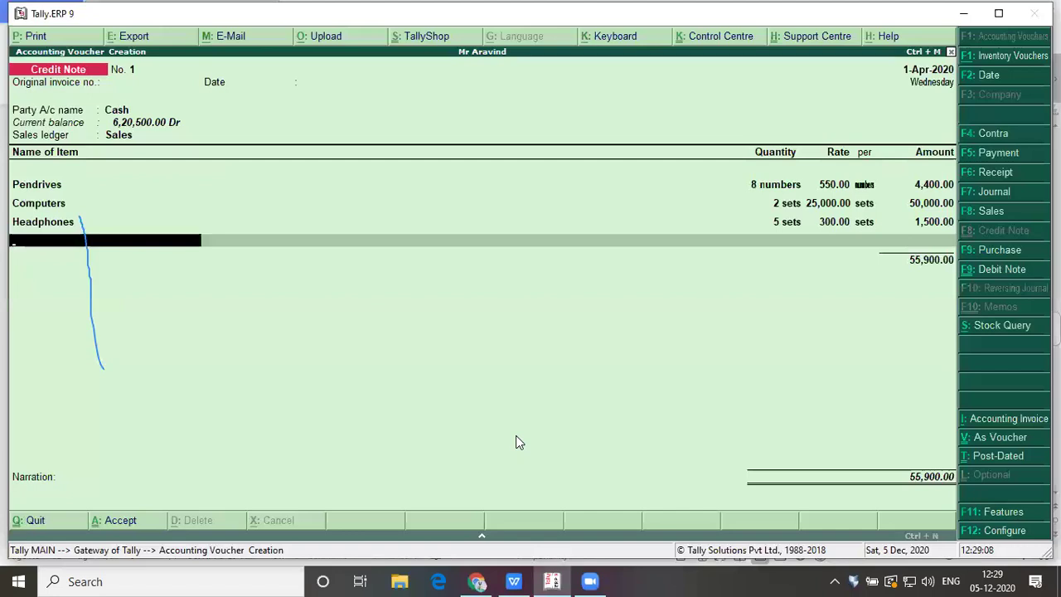
pyautogui.press('Return')
pyautogui.press('Return')
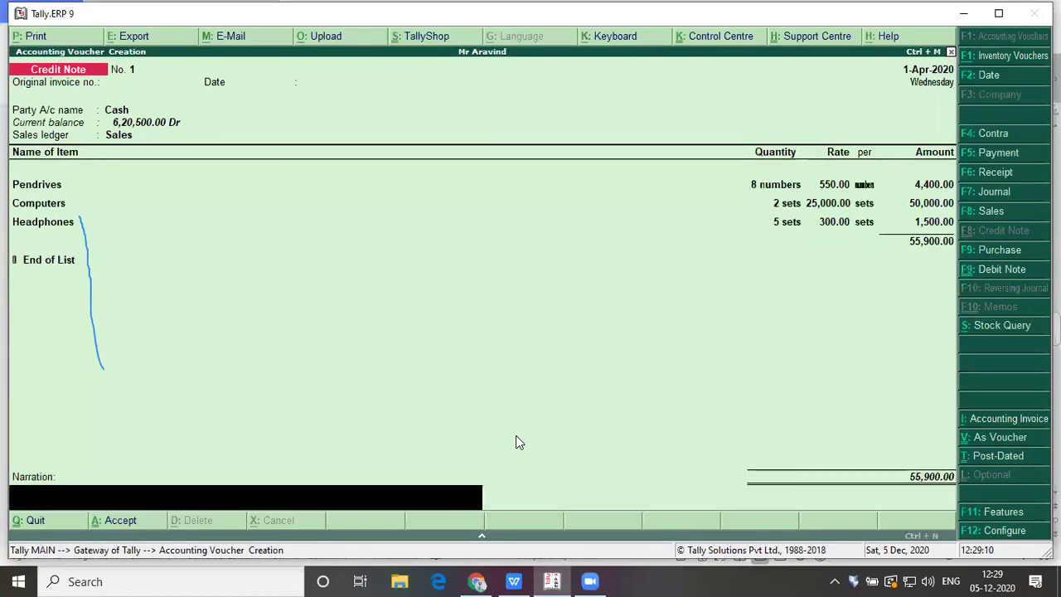
pyautogui.press('Return')
pyautogui.press('Return')
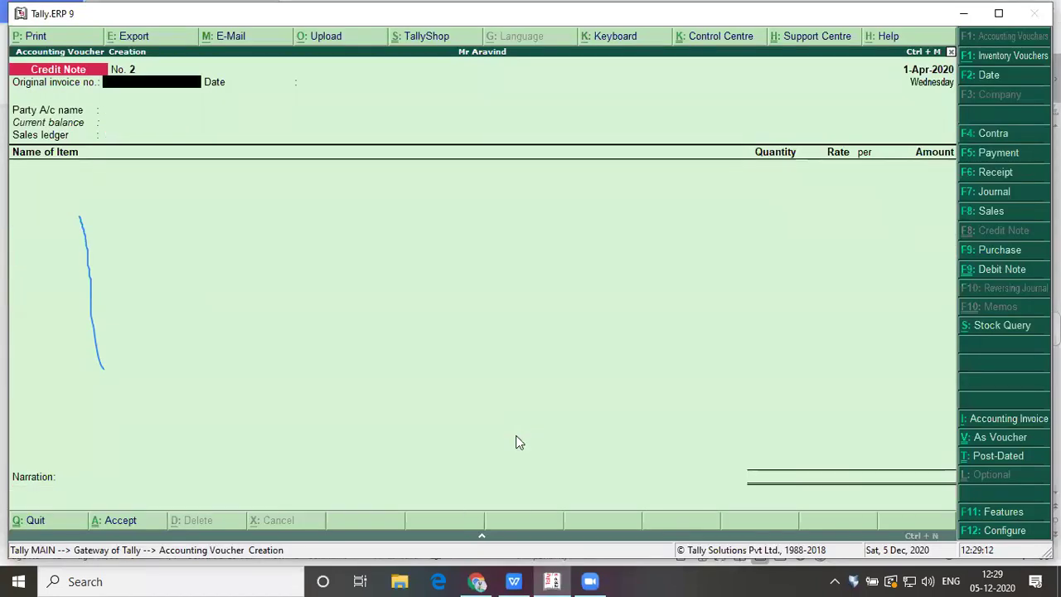
# Step: Review all Problem 1 transactions in TALLY MATERIAL.docx, from the starting capital through purchases, sales and returns to the expected results
pyautogui.hotkey('alt', 'Tab')
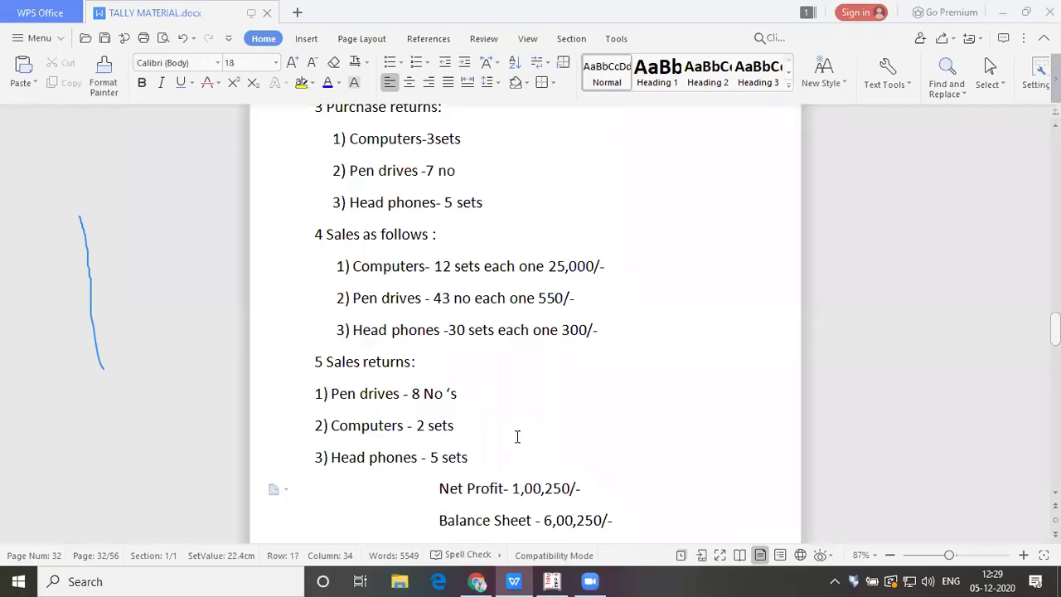
pyautogui.press('Up')
pyautogui.press('Up')
pyautogui.press('Up')
pyautogui.press('Up')
pyautogui.press('Up')
pyautogui.press('Up')
pyautogui.press('Up')
pyautogui.press('Up')
pyautogui.press('Up')
pyautogui.press('Up')
pyautogui.press('Up')
pyautogui.press('Up')
pyautogui.press('Up')
pyautogui.press('Up')
pyautogui.press('Up')
pyautogui.press('Up')
pyautogui.press('Up')
pyautogui.press('Up')
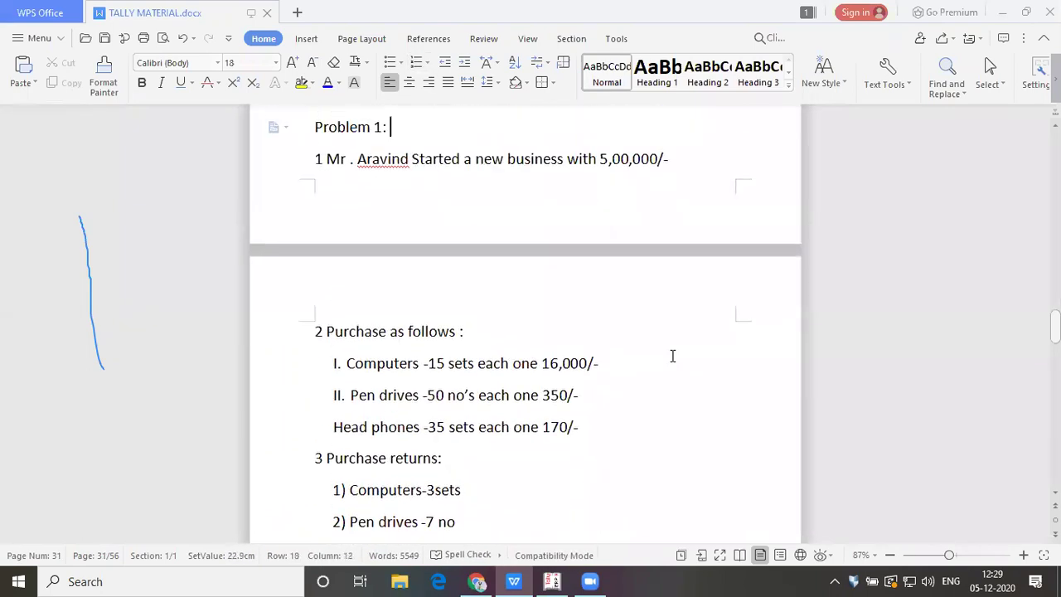
pyautogui.press('Up')
pyautogui.press('Up')
pyautogui.press('Down')
pyautogui.press('Down')
pyautogui.press('Down')
pyautogui.press('Down')
pyautogui.press('Down')
pyautogui.press('Down')
pyautogui.press('Down')
pyautogui.press('Down')
pyautogui.press('Down')
pyautogui.press('Down')
pyautogui.press('Down')
pyautogui.press('Down')
pyautogui.press('Down')
pyautogui.press('Down')
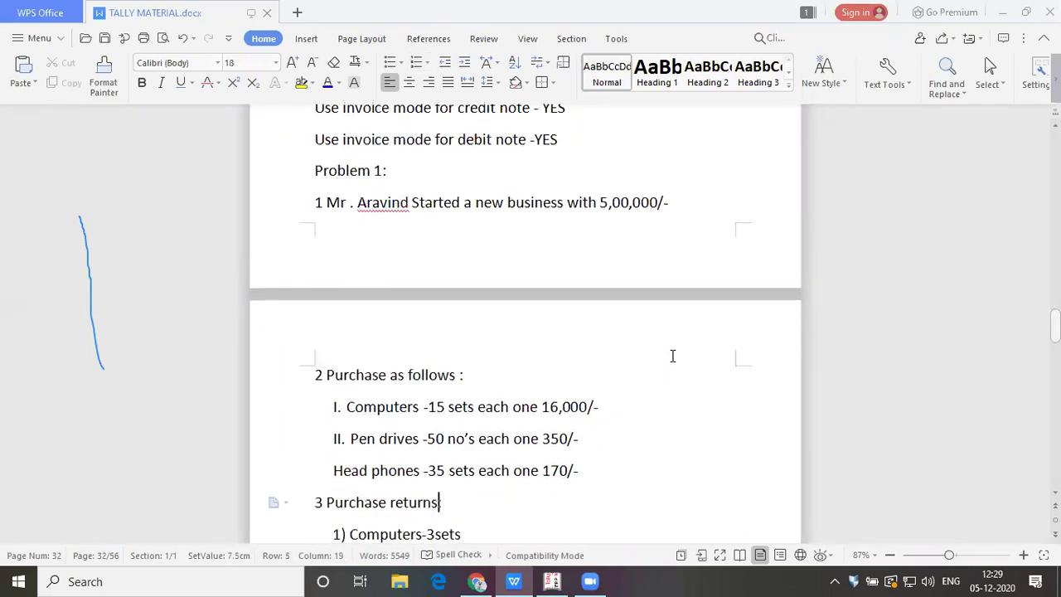
pyautogui.press('Down')
pyautogui.press('Down')
pyautogui.press('Down')
pyautogui.press('Down')
pyautogui.press('Down')
pyautogui.press('Down')
pyautogui.press('Down')
pyautogui.press('Down')
pyautogui.press('Down')
pyautogui.press('Down')
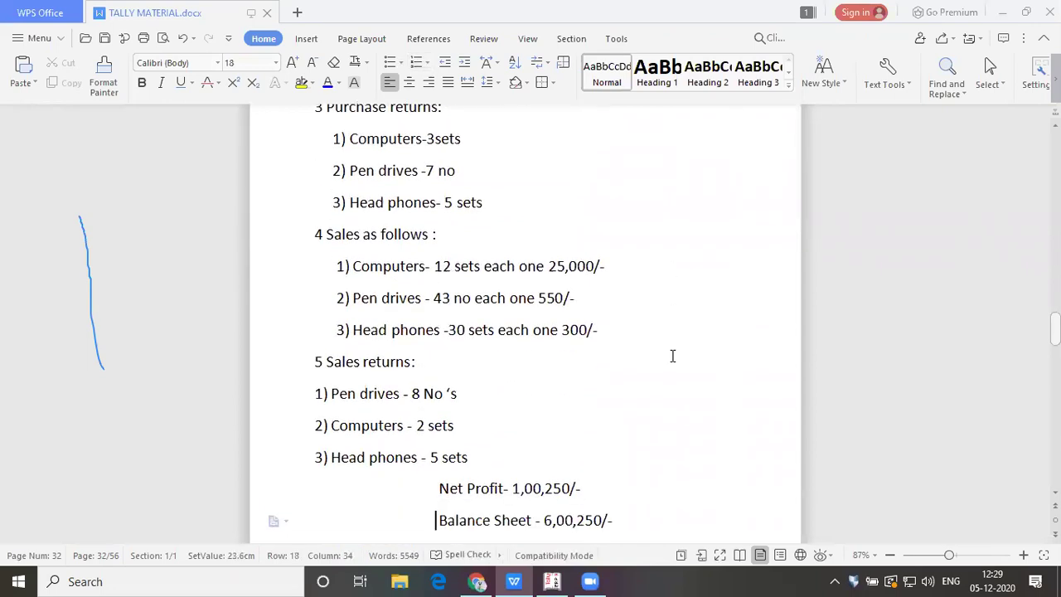
pyautogui.press('Up')
pyautogui.press('Up')
pyautogui.press('Up')
pyautogui.press('Up')
pyautogui.press('Up')
pyautogui.press('Up')
pyautogui.press('Up')
pyautogui.press('Up')
pyautogui.press('Up')
pyautogui.press('Up')
pyautogui.press('Up')
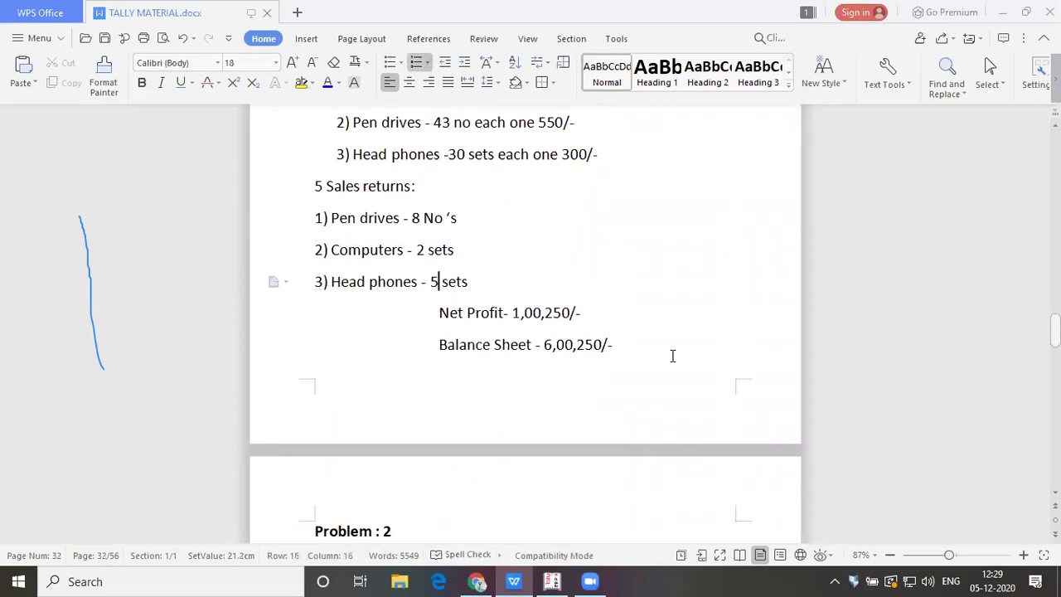
pyautogui.press('Up')
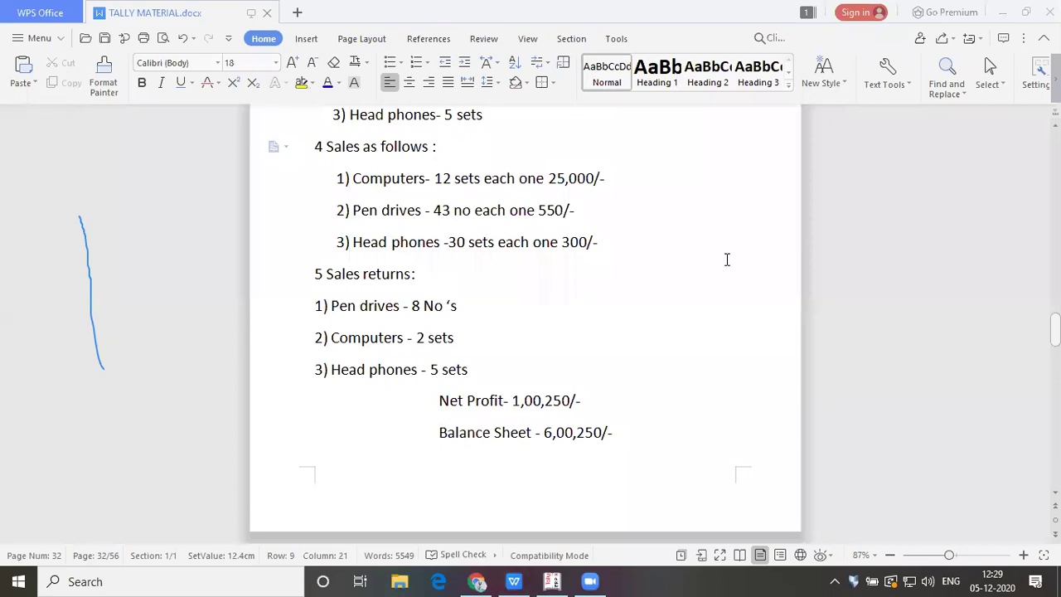
# Step: Return to Tally, quit credit note entry, open the Balance Sheet report and highlight the Profit & Loss A/c line
pyautogui.hotkey('alt', 'Tab')
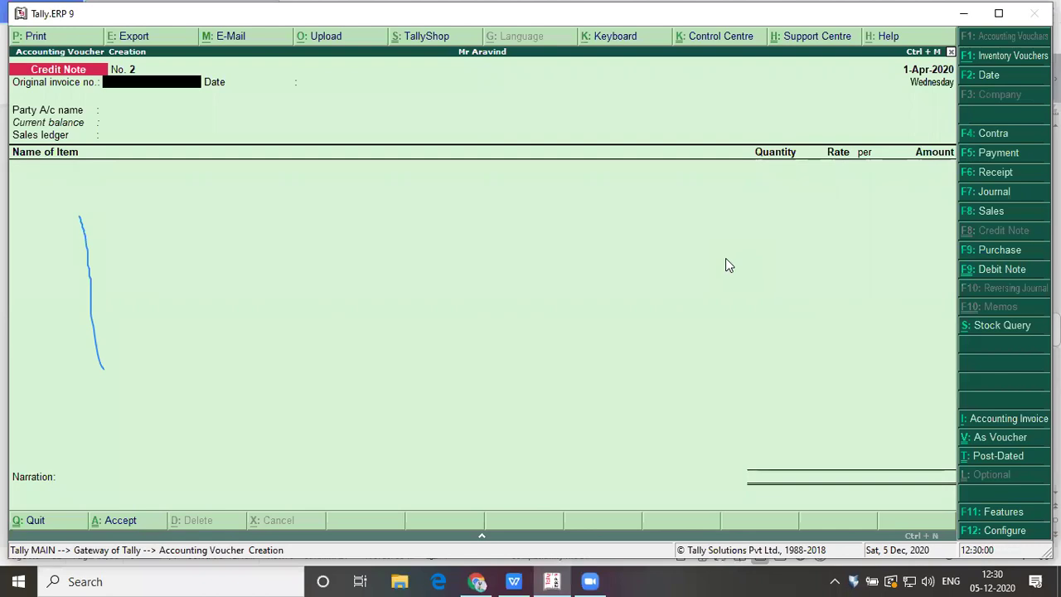
pyautogui.press('Escape')
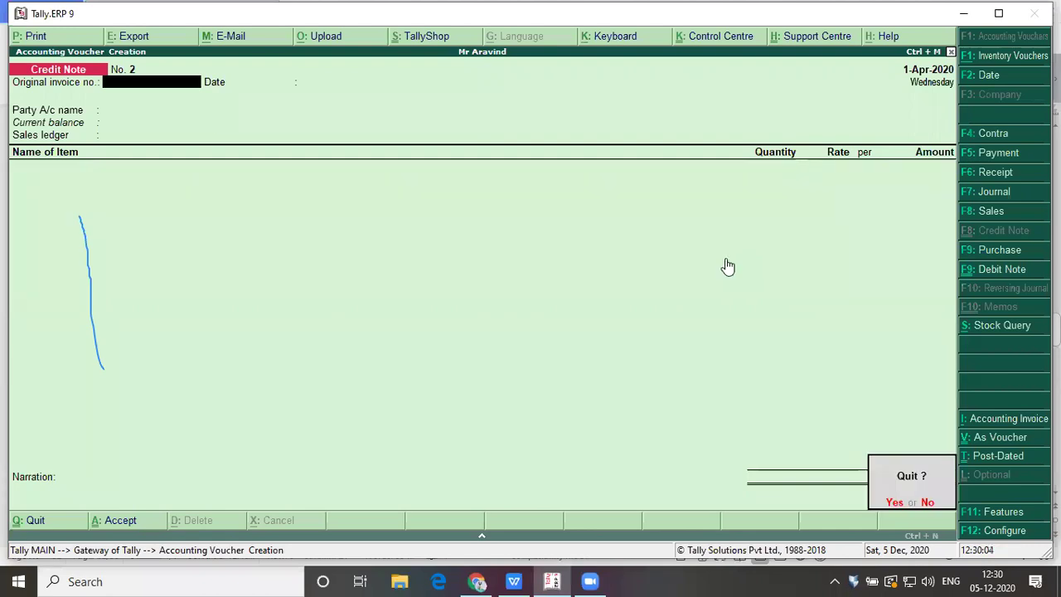
pyautogui.press('y')
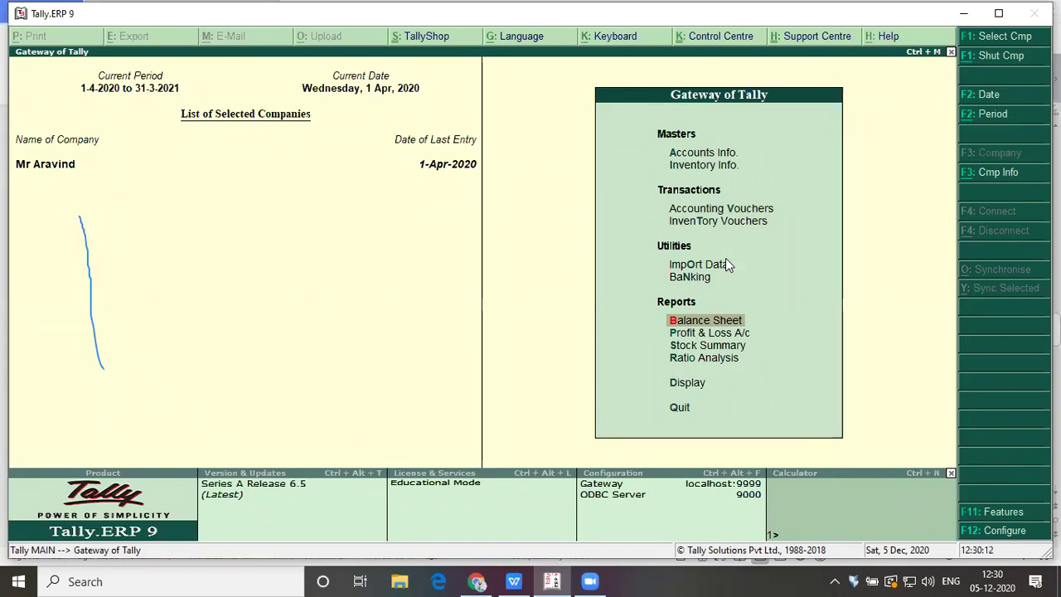
pyautogui.press('Return')
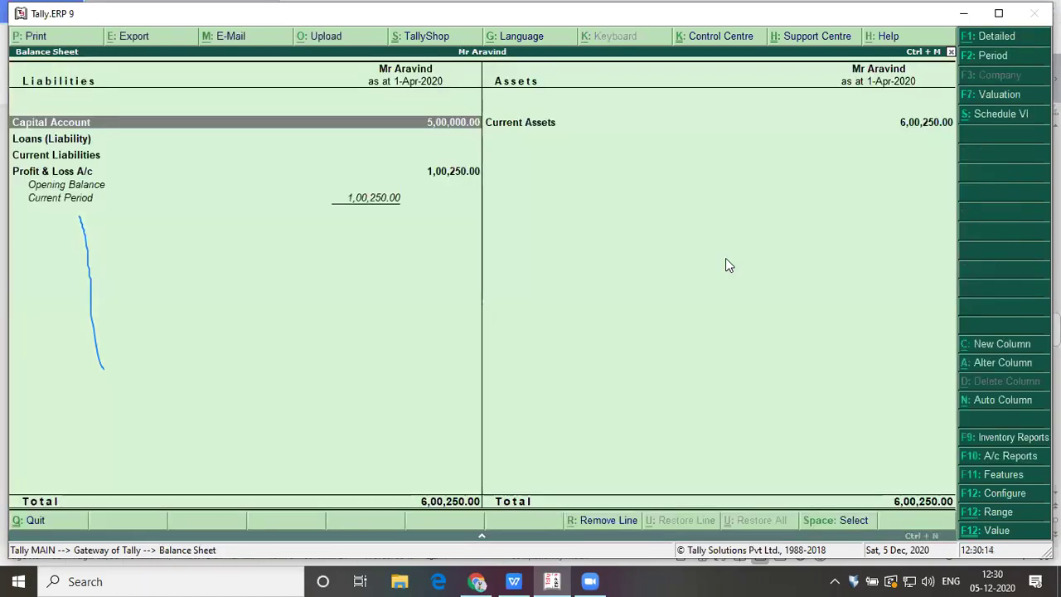
pyautogui.press('Down')
pyautogui.press('Down')
pyautogui.press('Down')
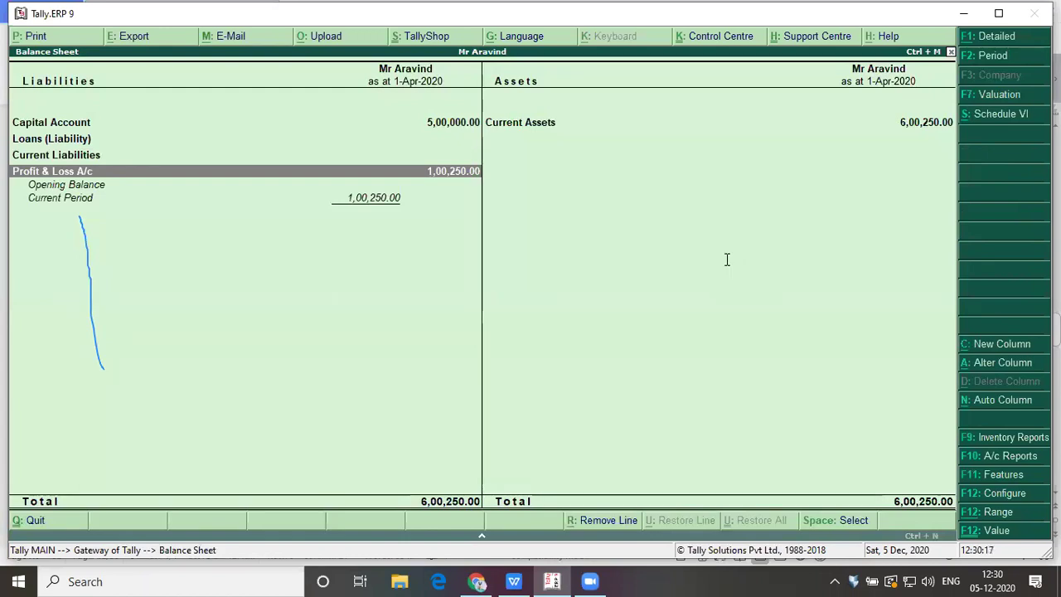
# Step: Compare Tally's profit and balance sheet total with the Net Profit and Balance Sheet answers for Problem 1, highlighting both in TALLY MATERIAL.docx
pyautogui.hotkey('alt', 'Tab')
pyautogui.click(514, 400)
pyautogui.moveTo(514, 400); pyautogui.dragTo(596, 404)
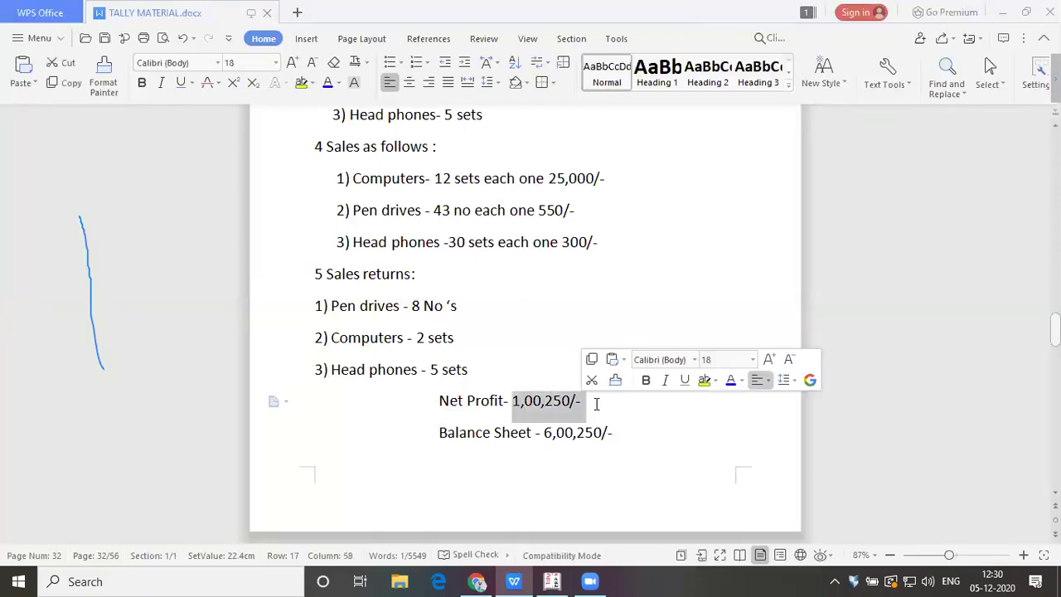
pyautogui.hotkey('alt', 'Tab')
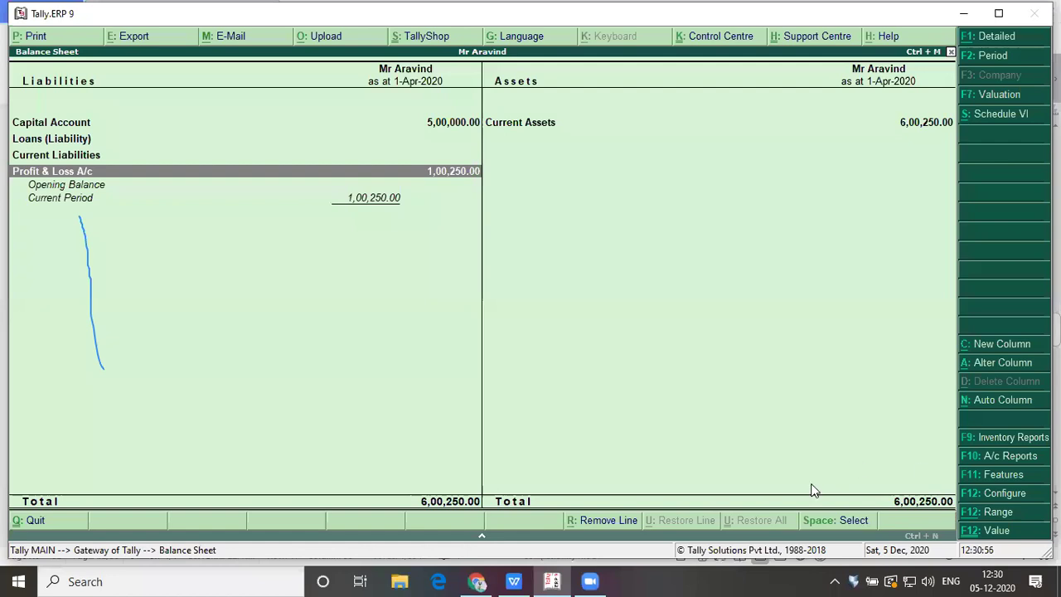
pyautogui.hotkey('alt', 'Tab')
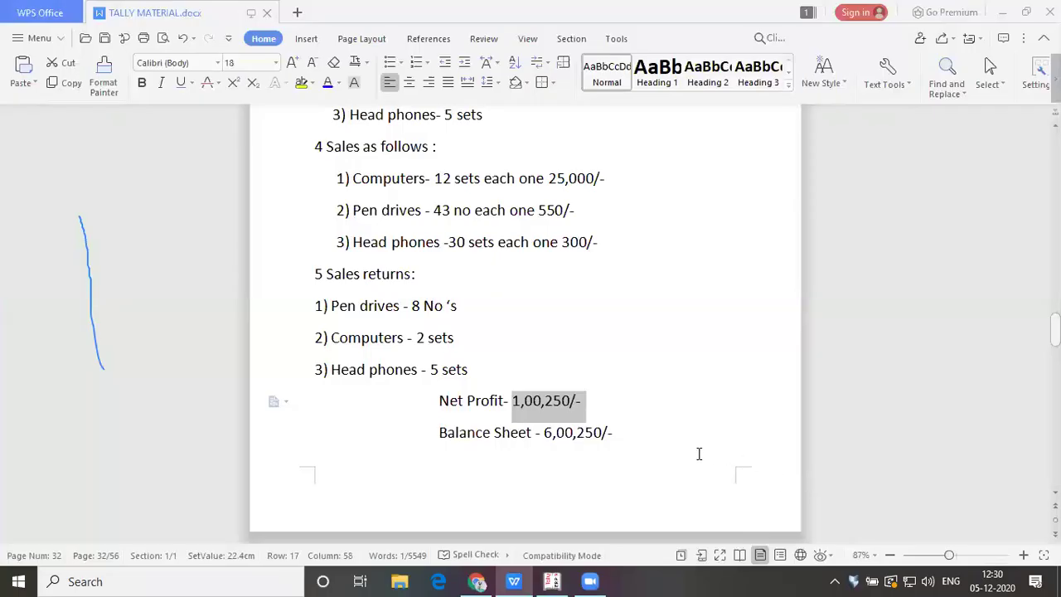
pyautogui.moveTo(538, 433); pyautogui.dragTo(612, 431)
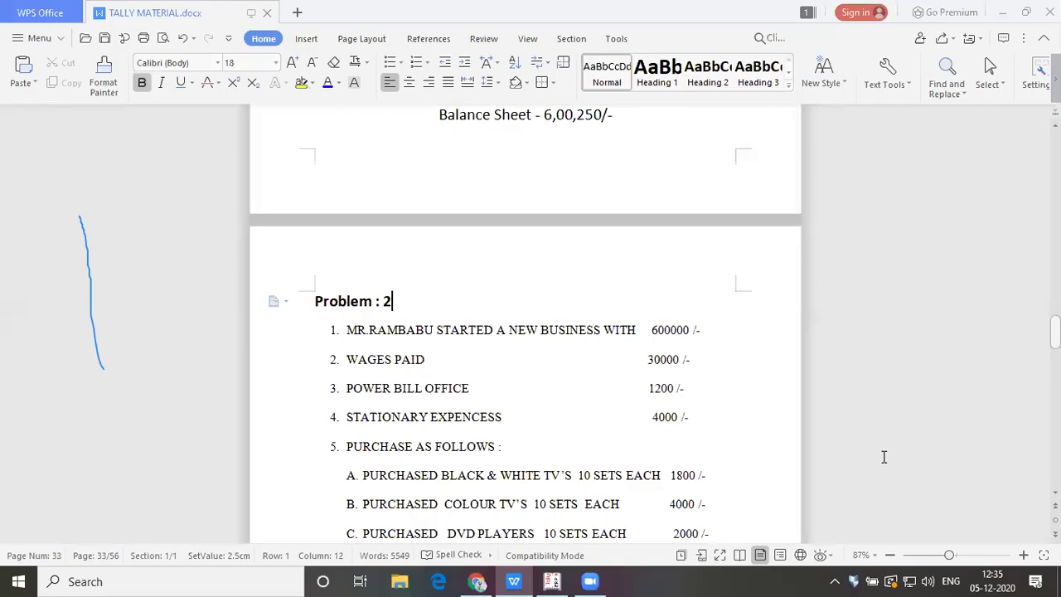
# Step: Read the opening transactions of Problem 2 in TALLY MATERIAL.docx, from the starting capital and expenses through the purchases
pyautogui.press('Down')
pyautogui.press('Down')
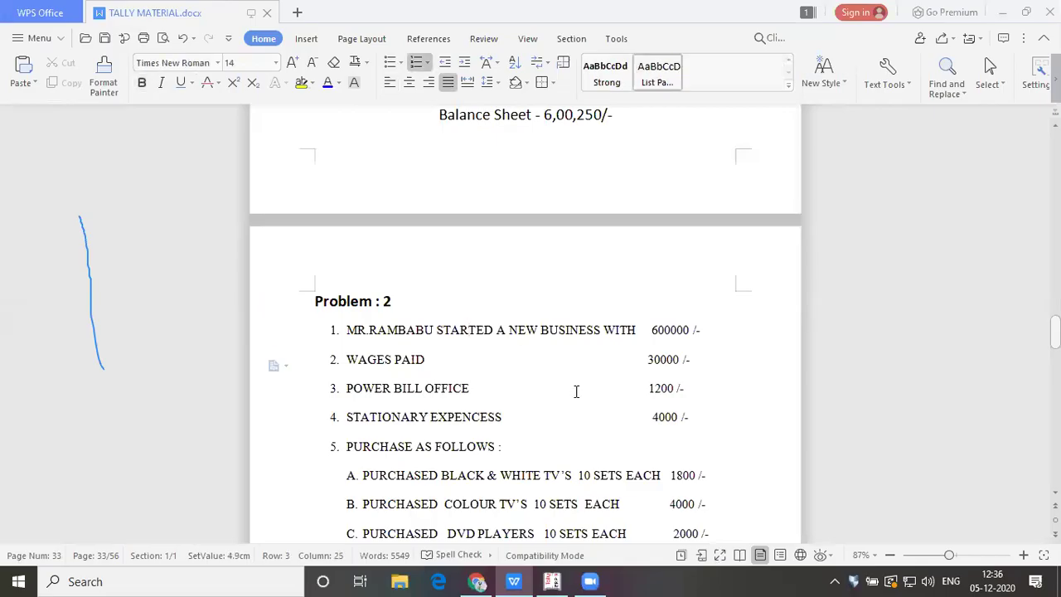
pyautogui.press('Up')
pyautogui.press('Up')
pyautogui.press('Up')
pyautogui.press('Up')
pyautogui.press('Up')
pyautogui.press('Down')
pyautogui.press('Down')
pyautogui.press('Down')
pyautogui.press('Down')
pyautogui.press('Down')
pyautogui.press('Down')
pyautogui.press('Down')
pyautogui.press('Down')
pyautogui.press('Down')
pyautogui.press('Down')
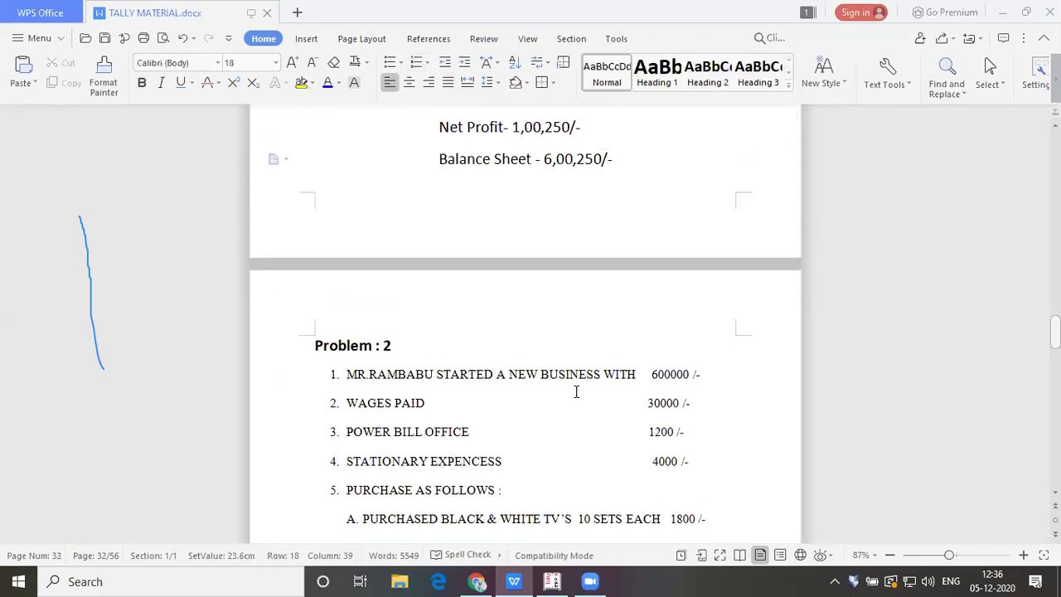
pyautogui.press('Down')
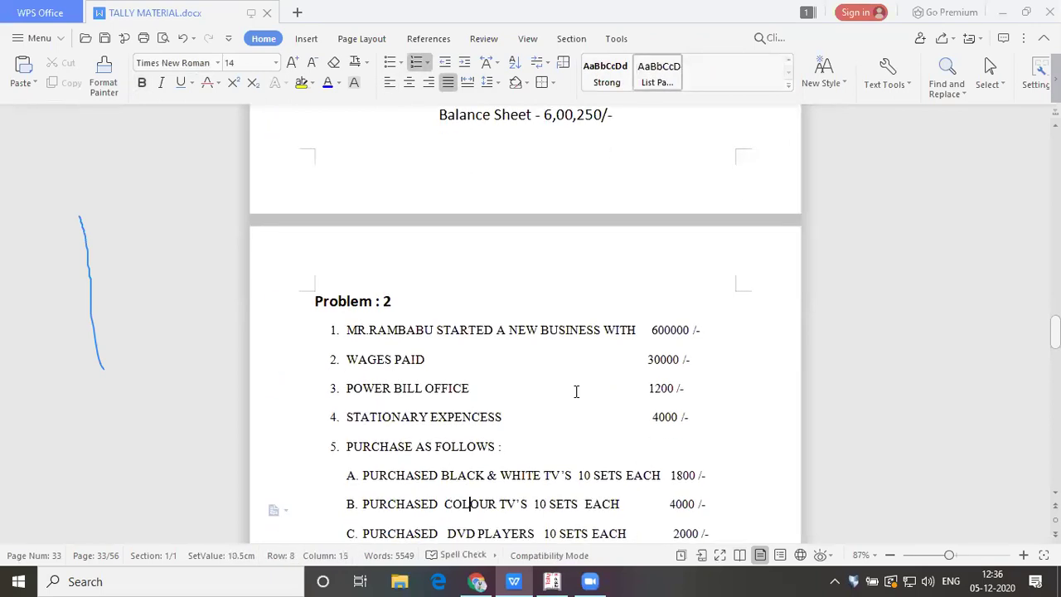
pyautogui.press('Down')
pyautogui.press('Down')
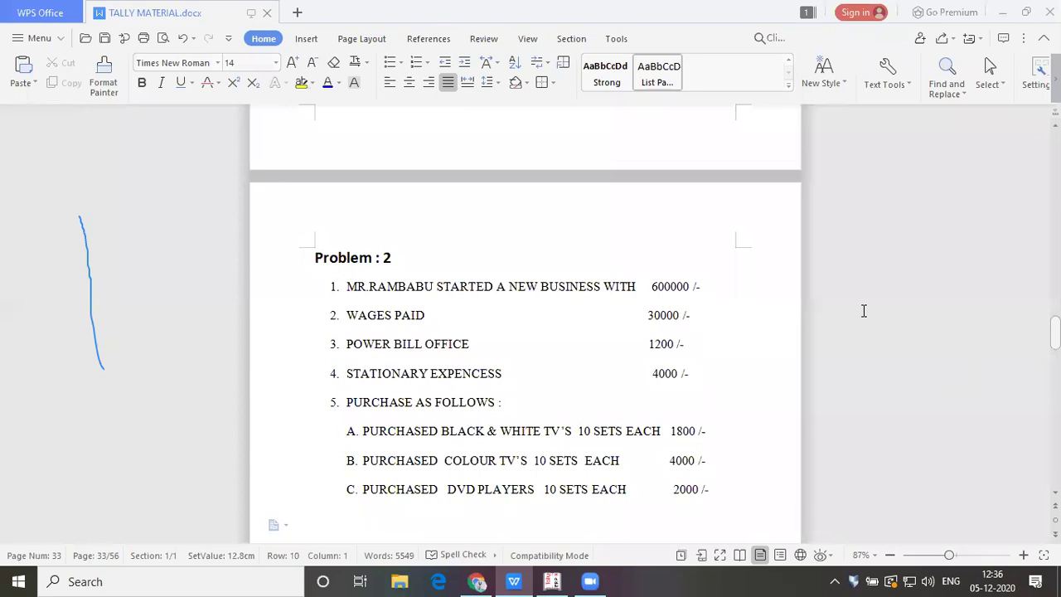
# Step: Review the remaining Problem 2 transactions, covering the purchase returns, sales, sales returns and bank deposits
pyautogui.click(567, 348)
pyautogui.press('Down')
pyautogui.press('Down')
pyautogui.press('Down')
pyautogui.press('Down')
pyautogui.press('Down')
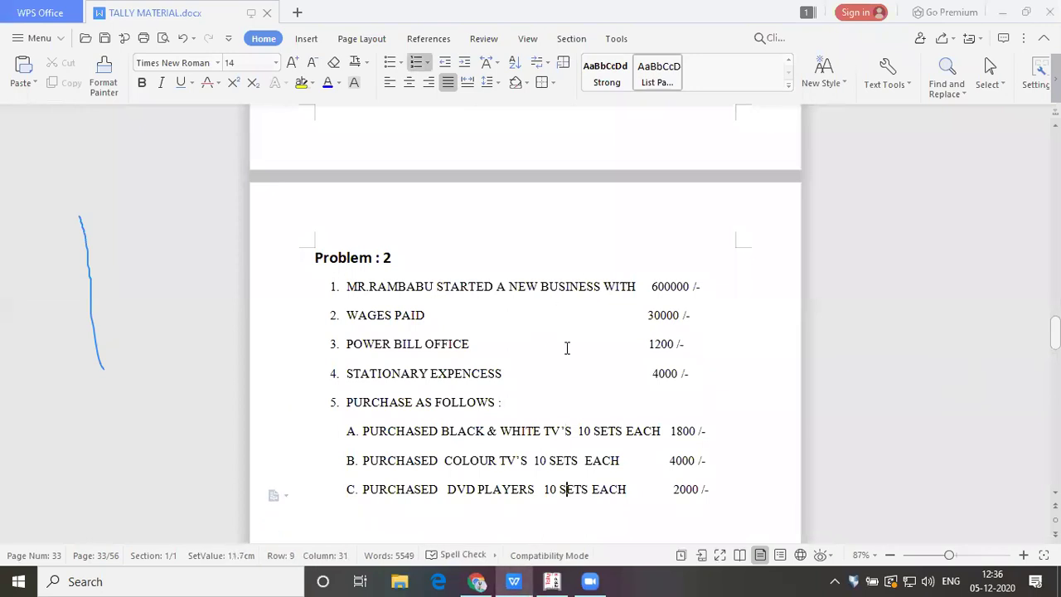
pyautogui.press('Down')
pyautogui.press('Down')
pyautogui.press('Down')
pyautogui.press('Down')
pyautogui.press('Down')
pyautogui.press('Down')
pyautogui.press('Down')
pyautogui.press('Down')
pyautogui.press('Down')
pyautogui.press('Down')
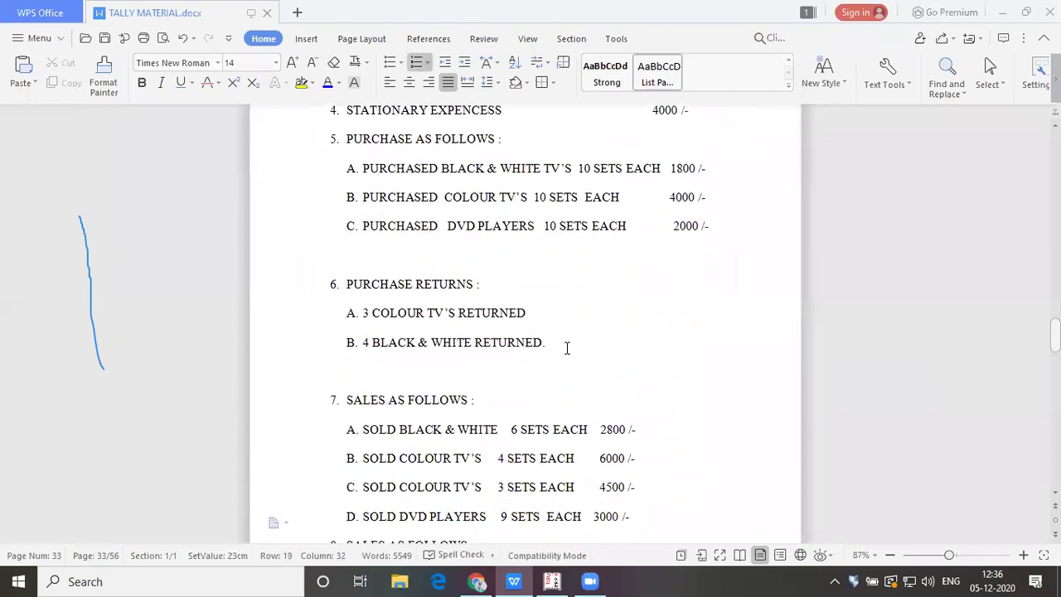
pyautogui.press('Down')
pyautogui.press('Down')
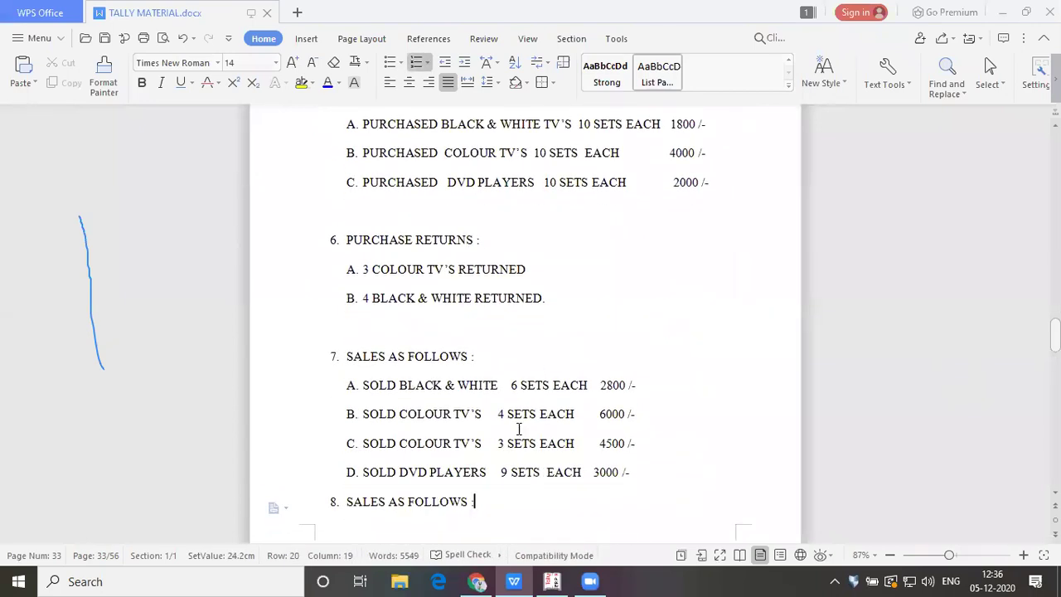
pyautogui.press('Down')
pyautogui.press('Down')
pyautogui.press('Down')
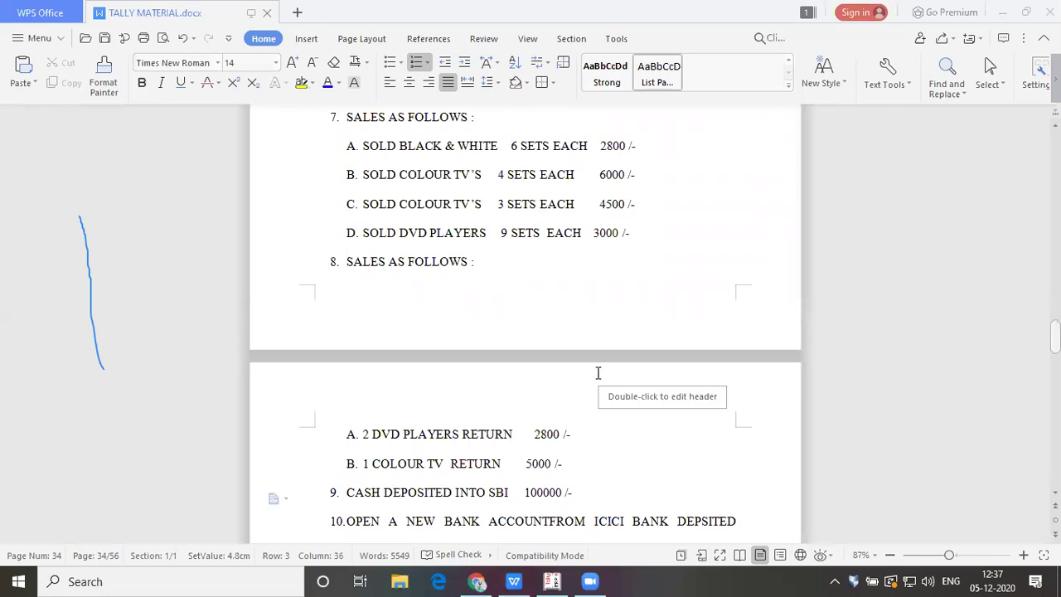
# Step: Return to Tally, leave the Balance Sheet, shut the Problem 1 company and open the company creation form
pyautogui.hotkey('alt', 'Tab')
pyautogui.hotkey('alt', 'Tab')
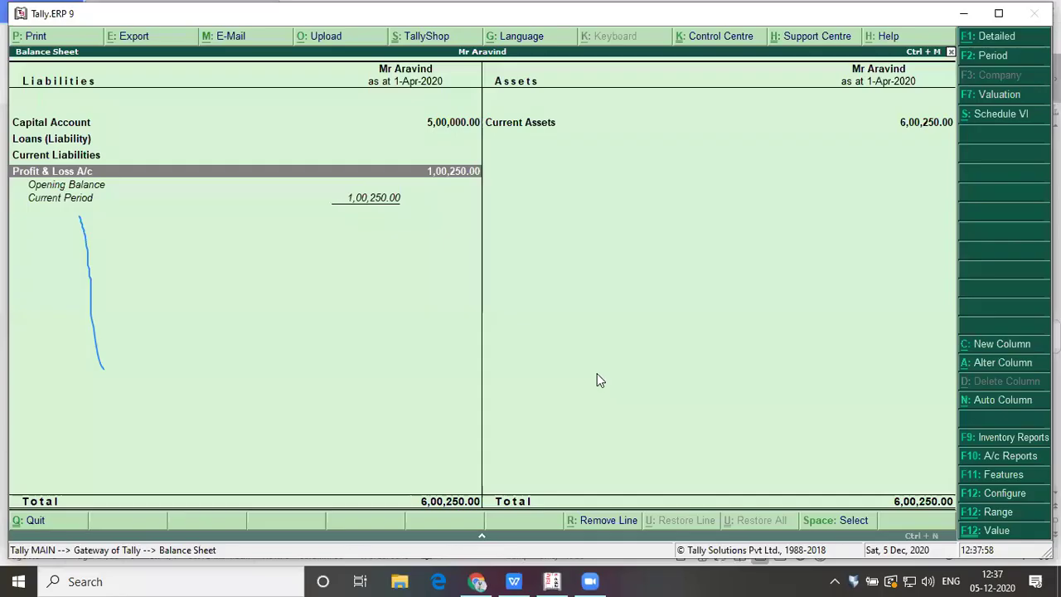
pyautogui.press('Escape')
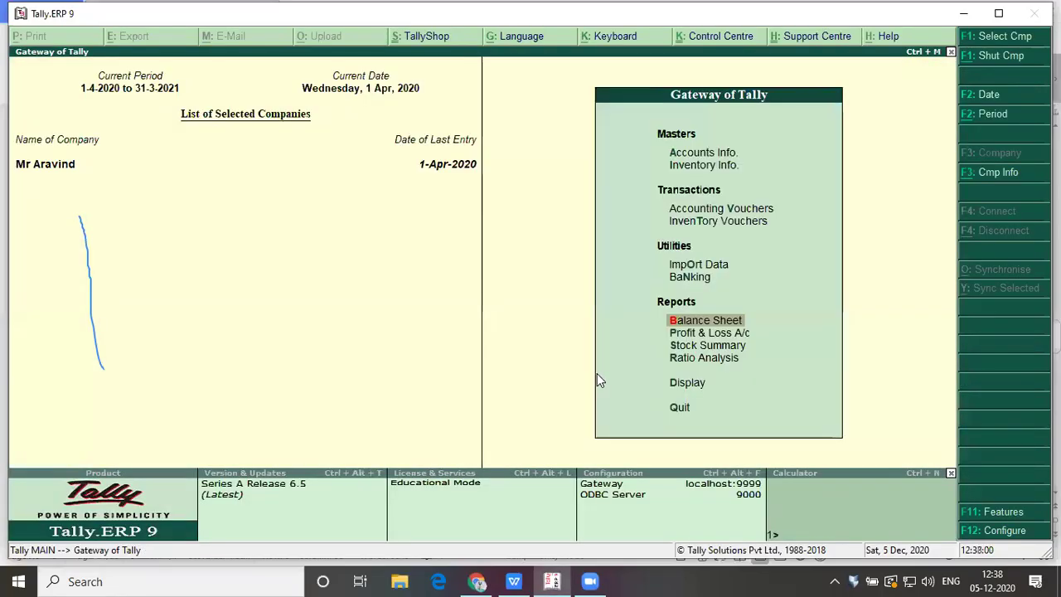
pyautogui.hotkey('alt', 'F3')
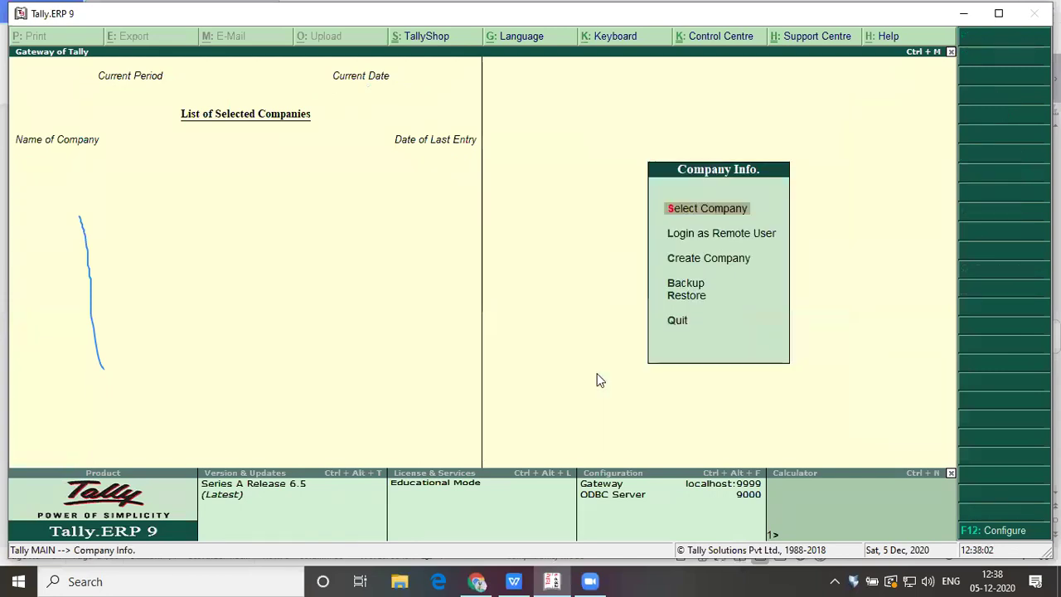
pyautogui.press('Down')
pyautogui.press('Down')
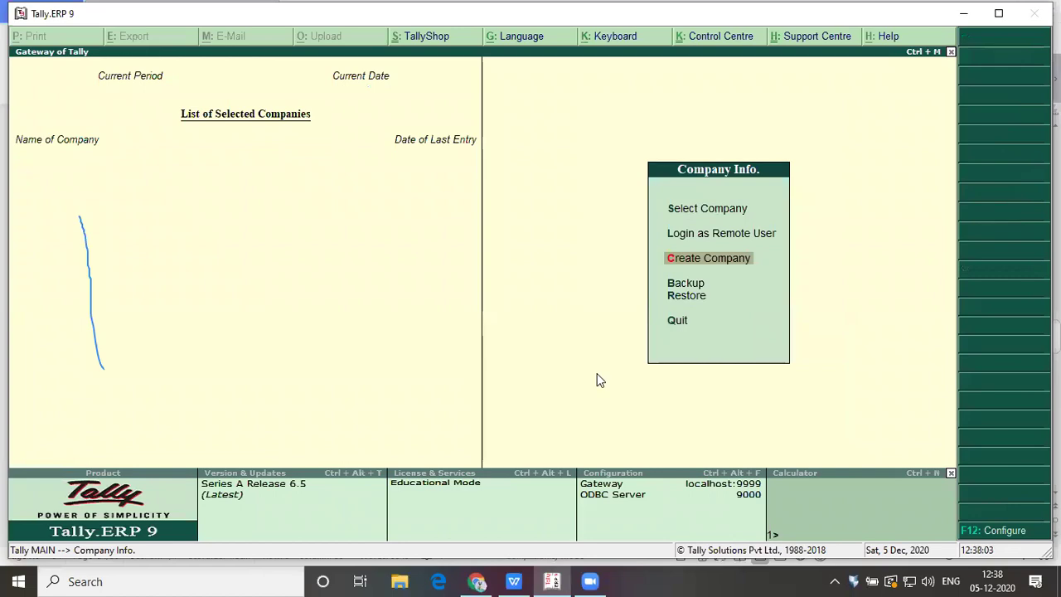
pyautogui.press('Return')
# Step: Check the first transaction of Problem 2 in TALLY MATERIAL.docx for the business owner's name
pyautogui.hotkey('alt', 'Tab')
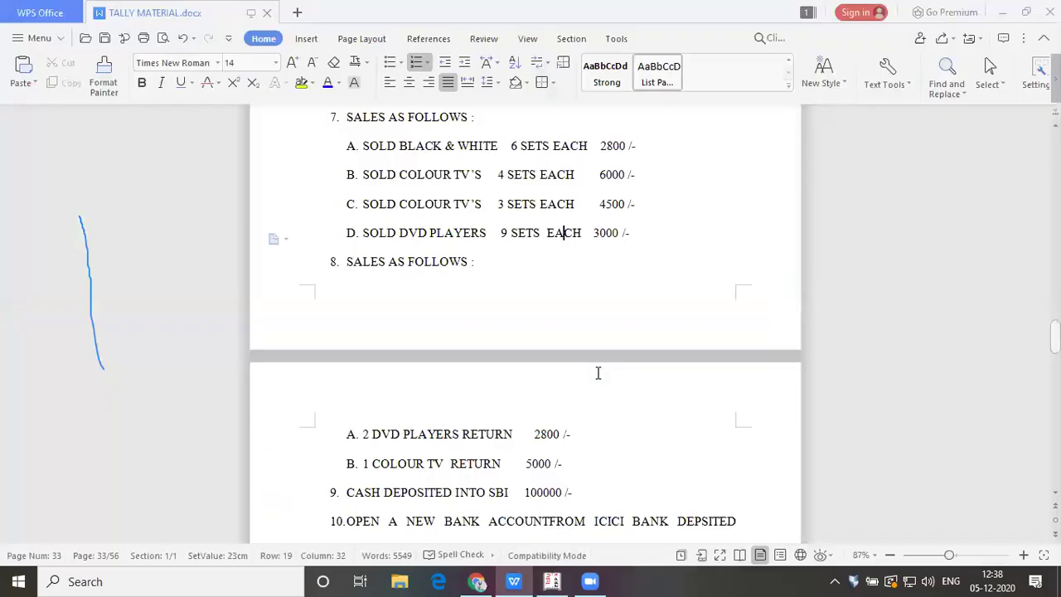
pyautogui.press('Up')
pyautogui.press('Up')
pyautogui.press('Up')
pyautogui.press('Up')
pyautogui.press('Up')
pyautogui.press('Up')
pyautogui.press('Up')
pyautogui.press('Up')
pyautogui.press('Up')
pyautogui.press('Up')
pyautogui.press('Up')
pyautogui.press('Up')
pyautogui.press('Up')
pyautogui.press('Up')
pyautogui.press('Up')
pyautogui.press('Up')
pyautogui.press('Up')
pyautogui.press('Up')
pyautogui.press('Up')
pyautogui.press('Up')
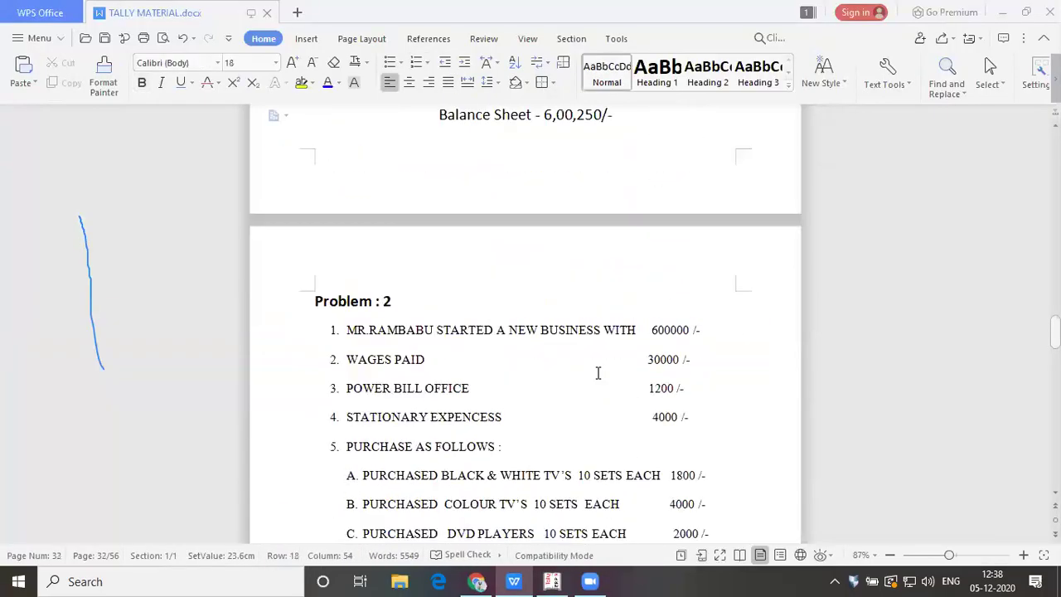
pyautogui.click(598, 373)
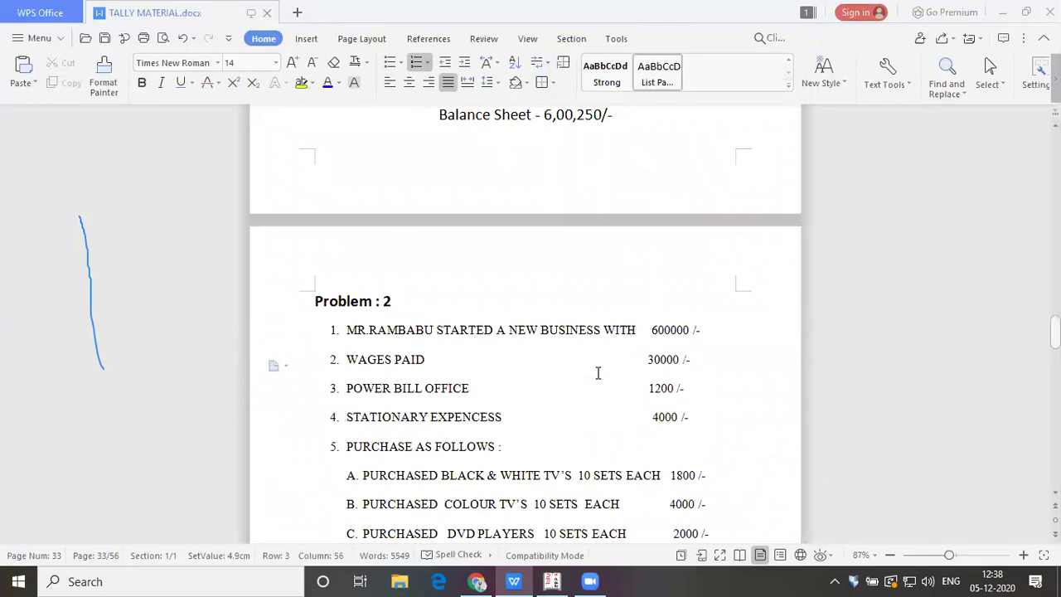
# Step: Return to Tally and create the company under the Problem 2 owner's name, with Andhra Pradesh as the state
pyautogui.hotkey('alt', 'Tab')
pyautogui.write('Mr Rambabu')
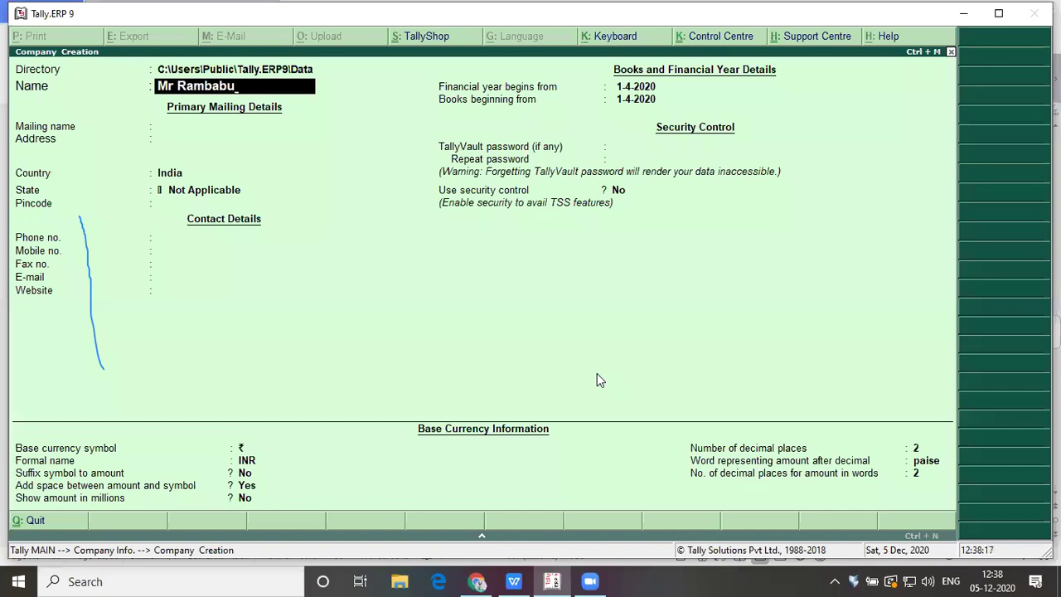
pyautogui.press('Return')
pyautogui.press('Return')
pyautogui.press('Return')
pyautogui.press('Return')
pyautogui.write('An')
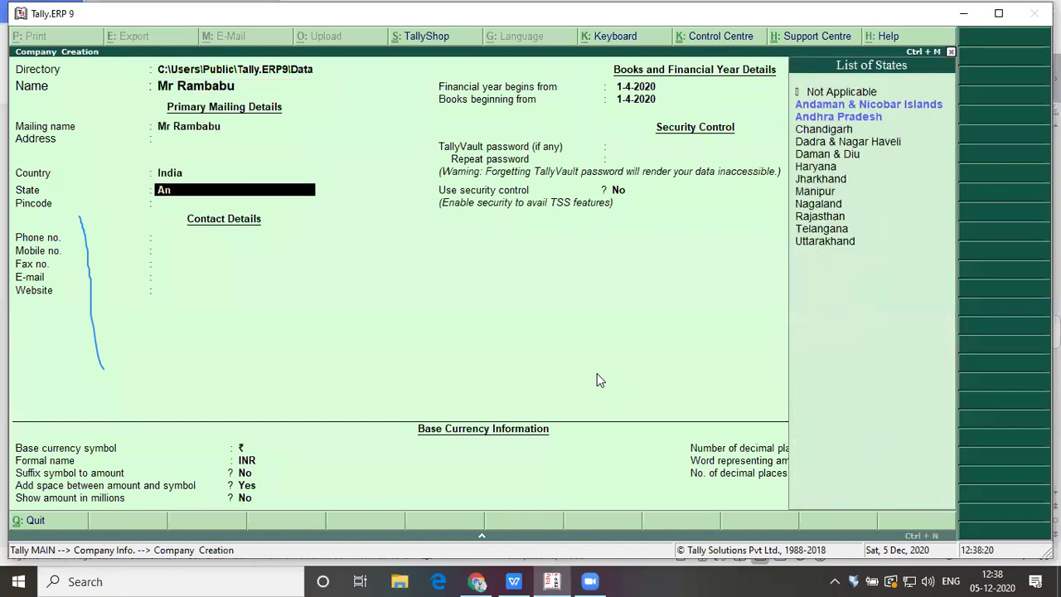
pyautogui.press('Down')
pyautogui.press('Down')
pyautogui.press('Return')
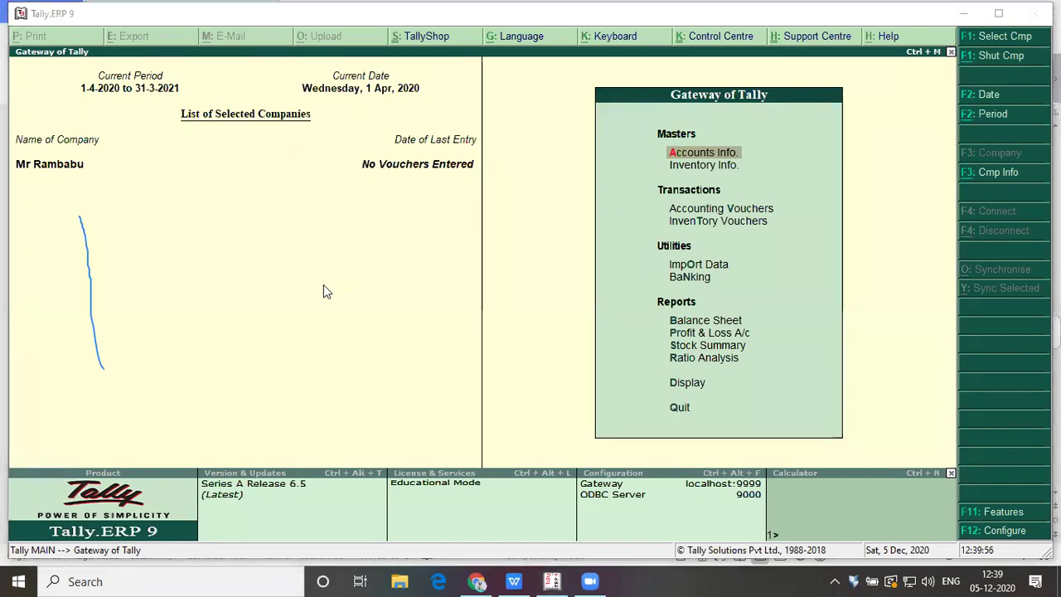
# Step: Switch to TALLY MATERIAL.docx in WPS Office and read the transactions and purchased items listed under Problem 2
pyautogui.hotkey('alt', 'Tab')
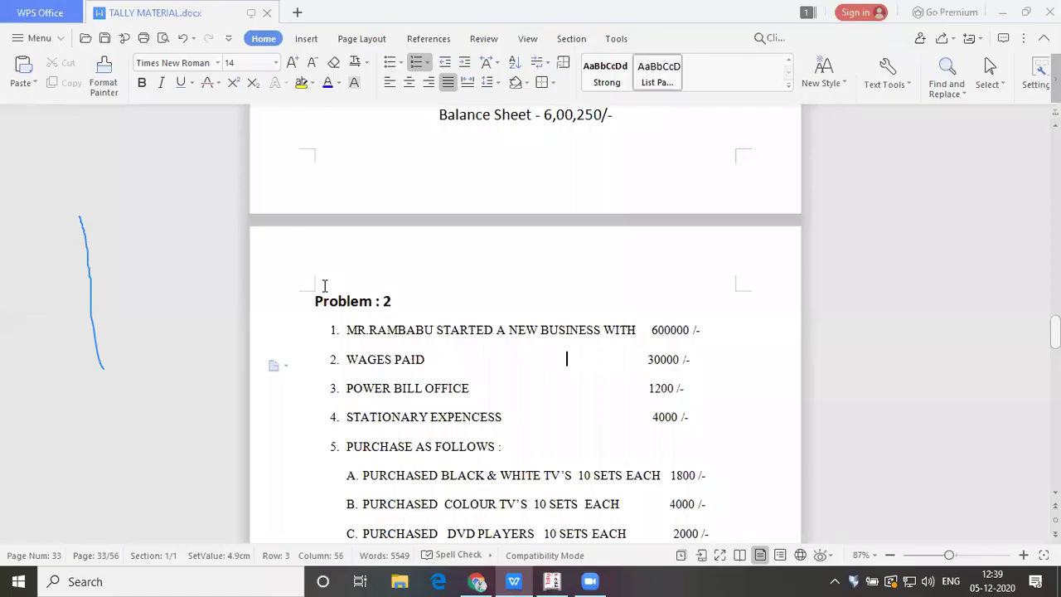
pyautogui.press('Down')
pyautogui.press('Down')
pyautogui.press('Down')
pyautogui.press('Down')
pyautogui.press('Down')
pyautogui.press('Down')
pyautogui.press('Down')
pyautogui.press('Down')
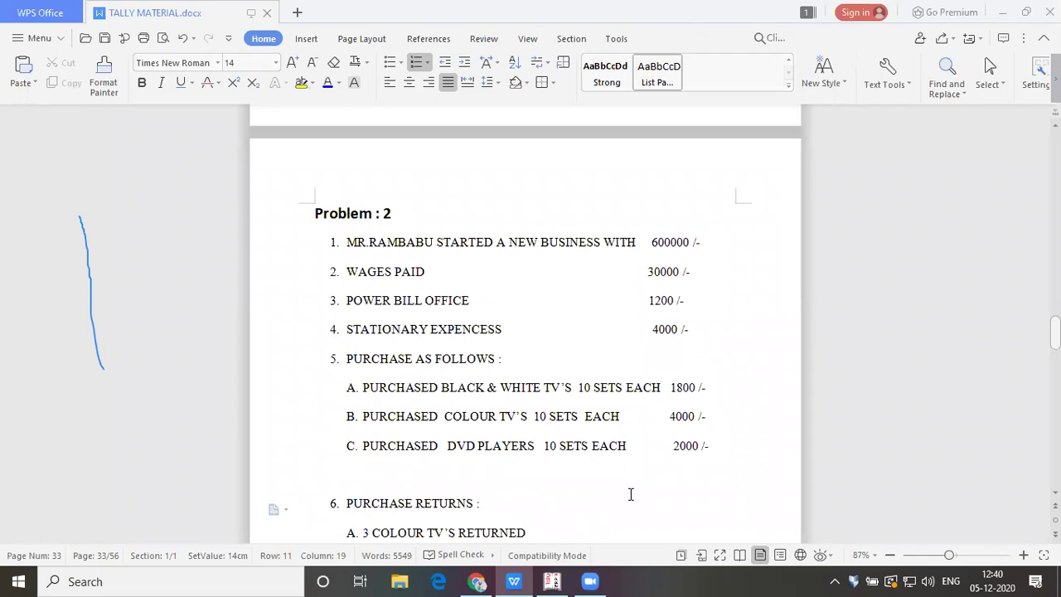
# Step: Switch to Tally.ERP 9 and create a simple unit of measure with the symbol "sets" and 0 decimal places
pyautogui.hotkey('alt', 'Tab')
pyautogui.press('Down')
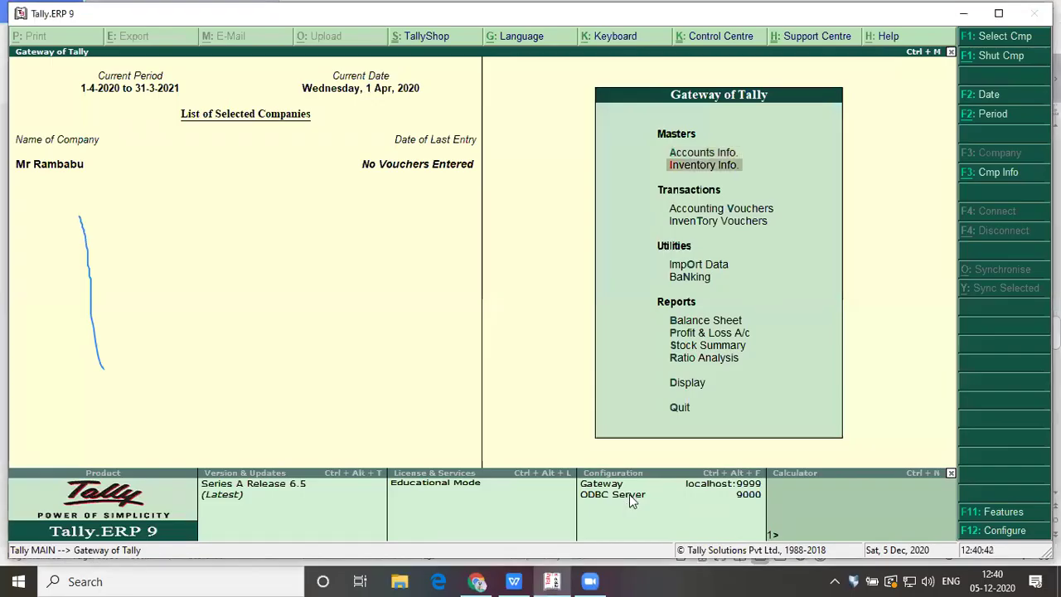
pyautogui.press('Return')
pyautogui.press('Down')
pyautogui.press('Down')
pyautogui.press('Return')
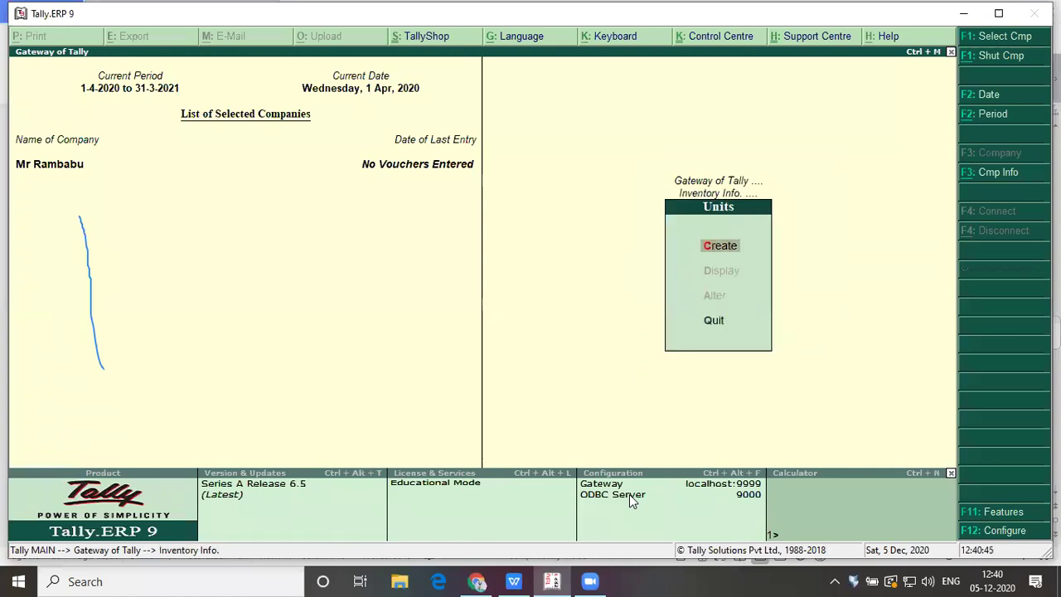
pyautogui.press('Return')
pyautogui.write('sets')
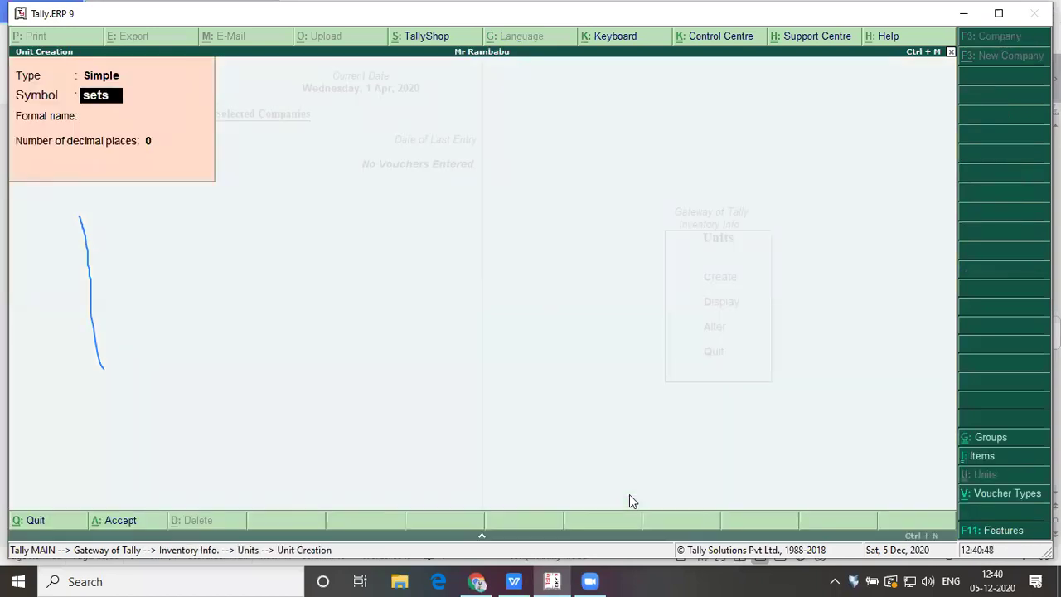
pyautogui.press('Return')
pyautogui.press('Return')
pyautogui.press('Return')
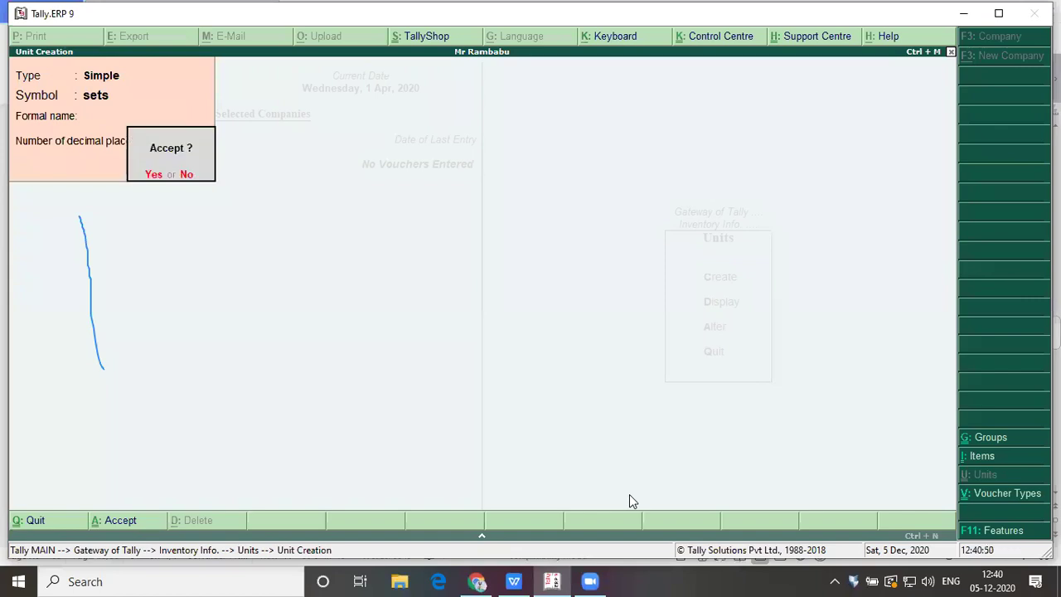
pyautogui.press('Return')
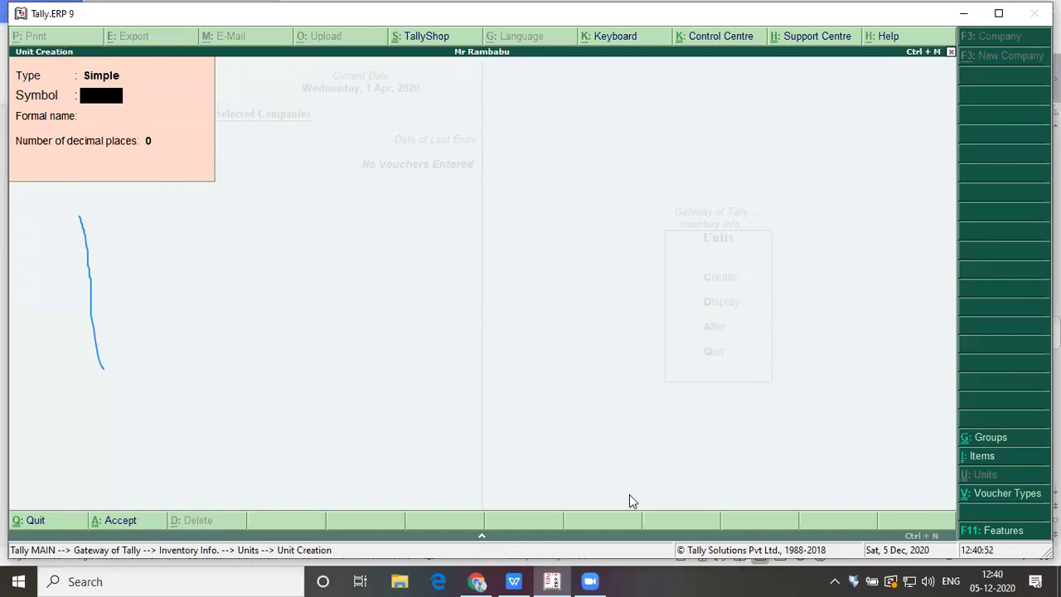
pyautogui.press('Escape')
pyautogui.press('y')
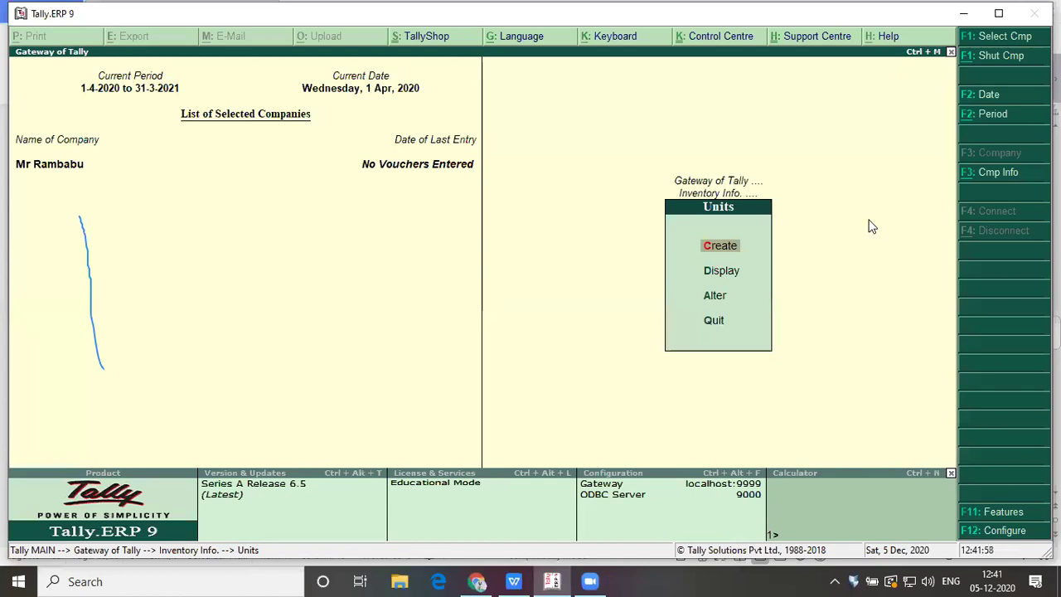
# Step: Leave the units of measure and open the creation form for multiple stock items
pyautogui.click(608, 249)
pyautogui.press('Escape')
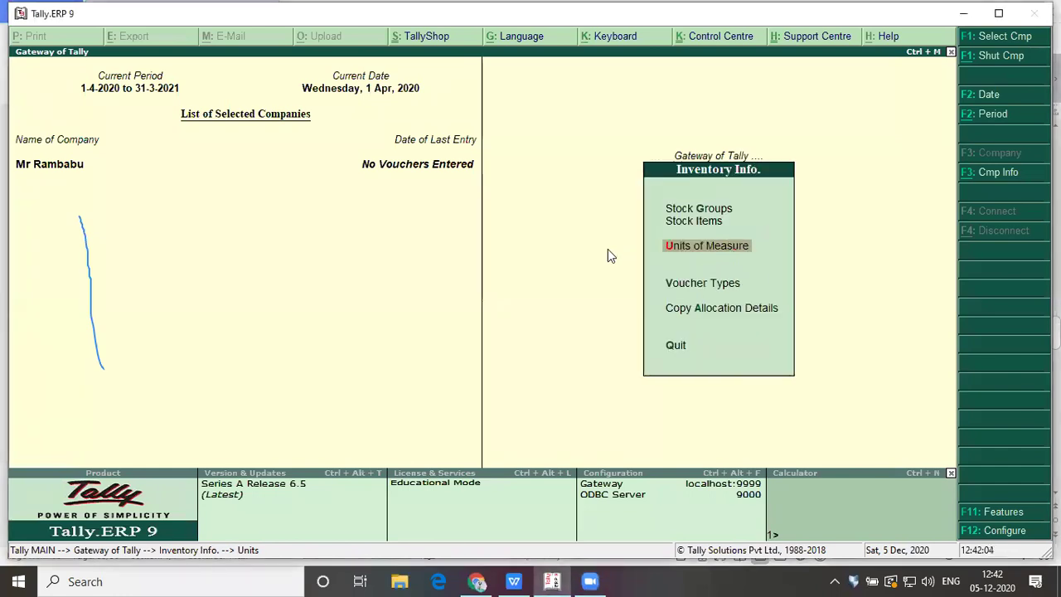
pyautogui.press('Up')
pyautogui.press('Return')
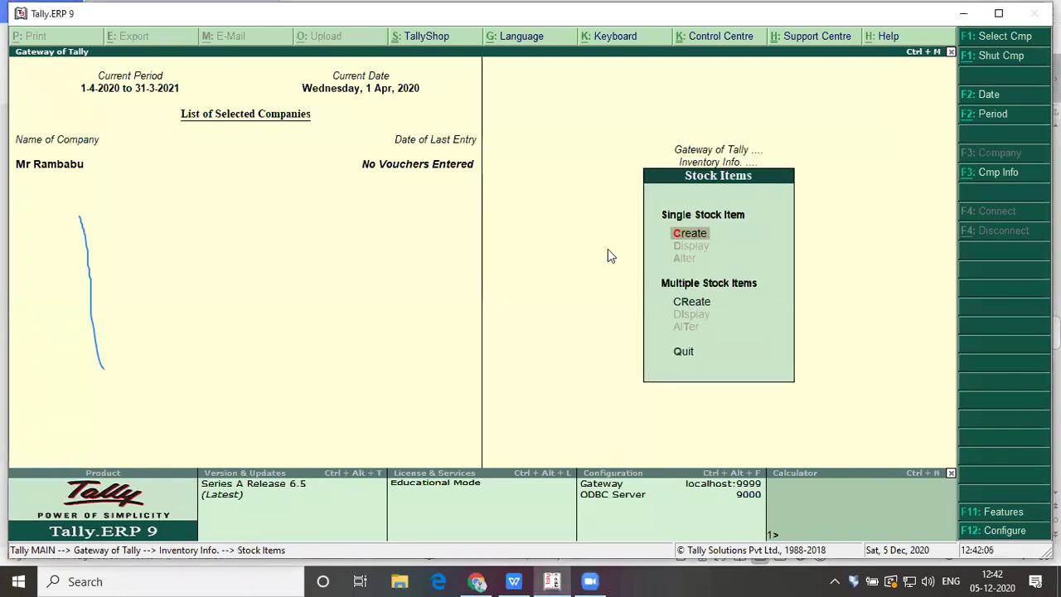
pyautogui.press('Down')
pyautogui.press('Down')
pyautogui.press('Up')
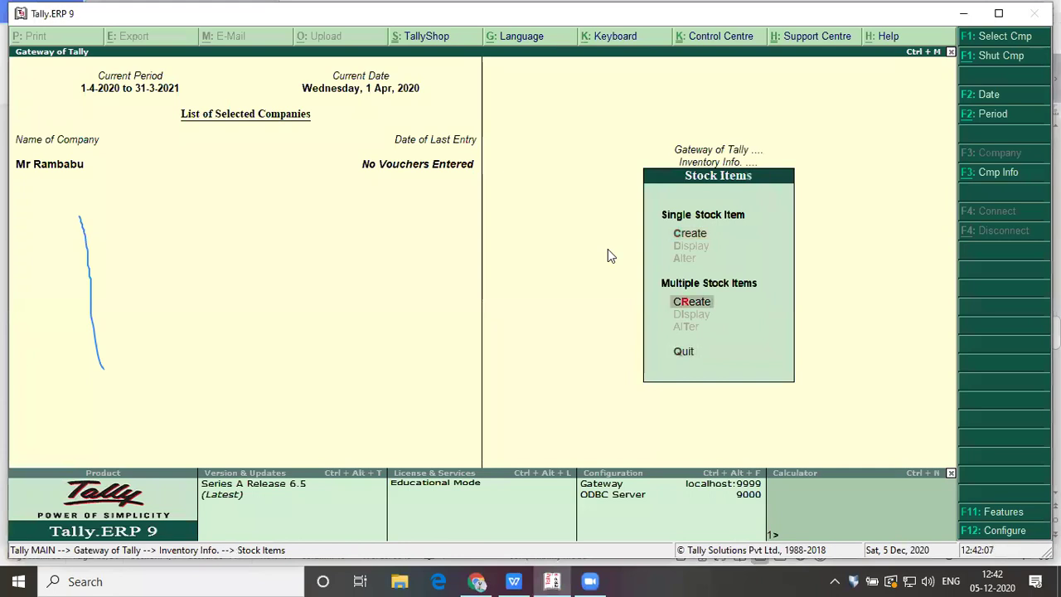
pyautogui.press('Return')
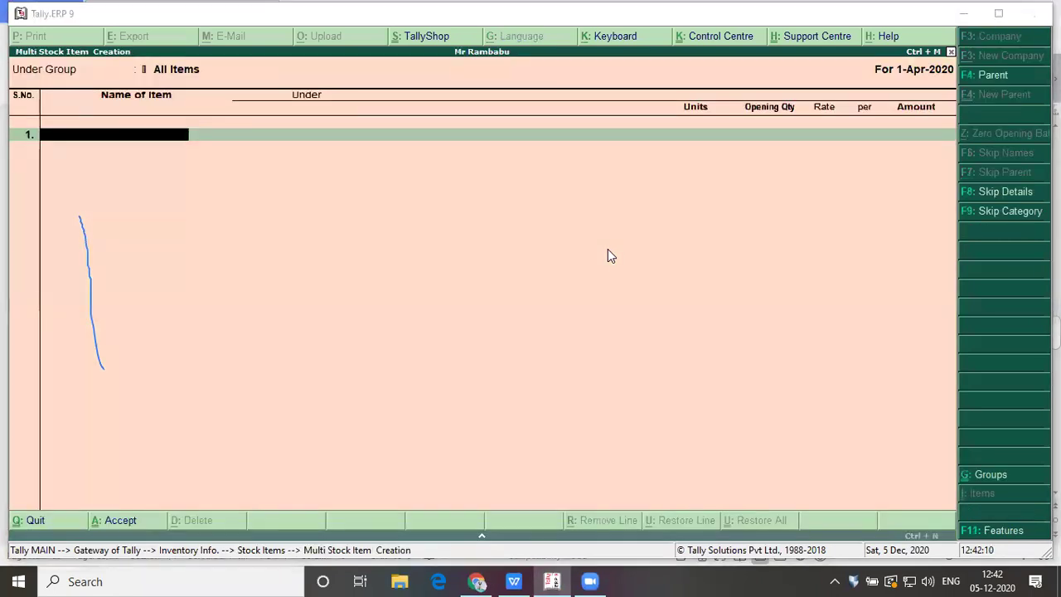
# Step: Consult Problem 2 in the document and add the stock item "Black & White Tv's" under Primary with sets as unit and no opening quantity
pyautogui.hotkey('alt', 'Tab')
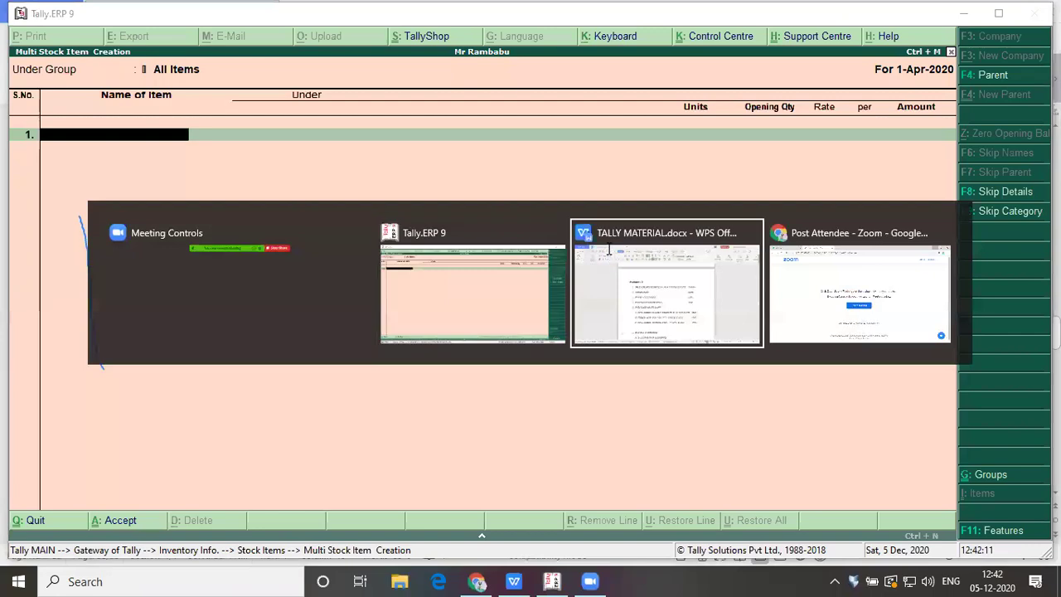
pyautogui.click(608, 249)
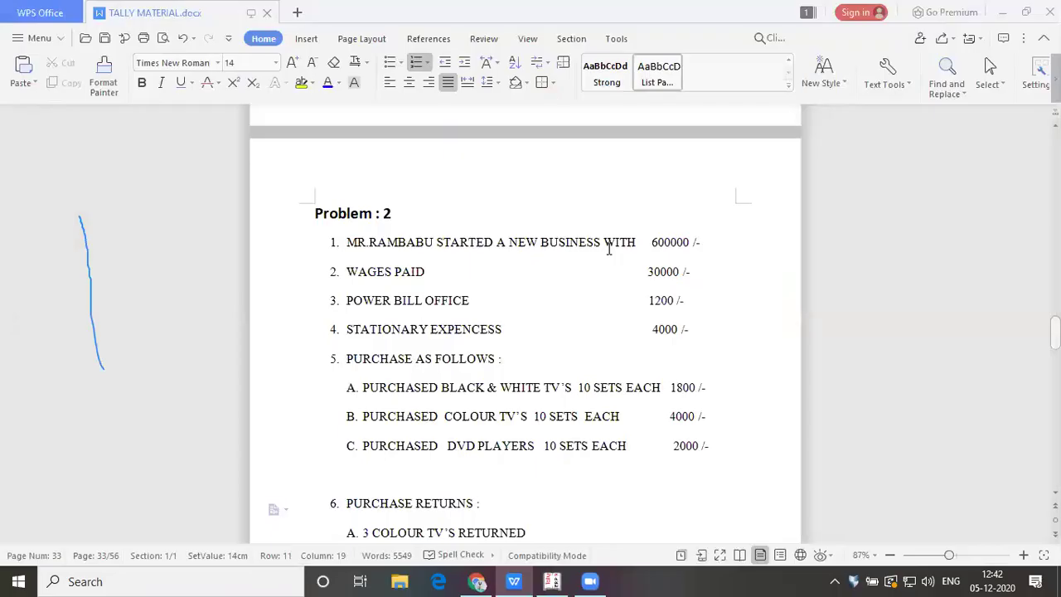
pyautogui.hotkey('alt', 'Tab')
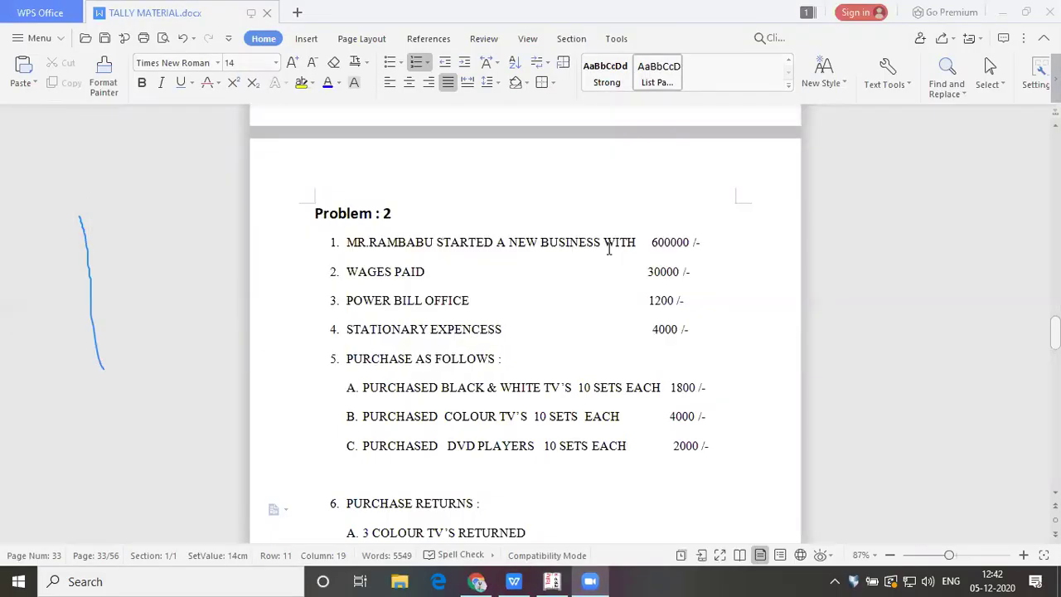
pyautogui.hotkey('alt', 'Tab')
pyautogui.click(608, 249)
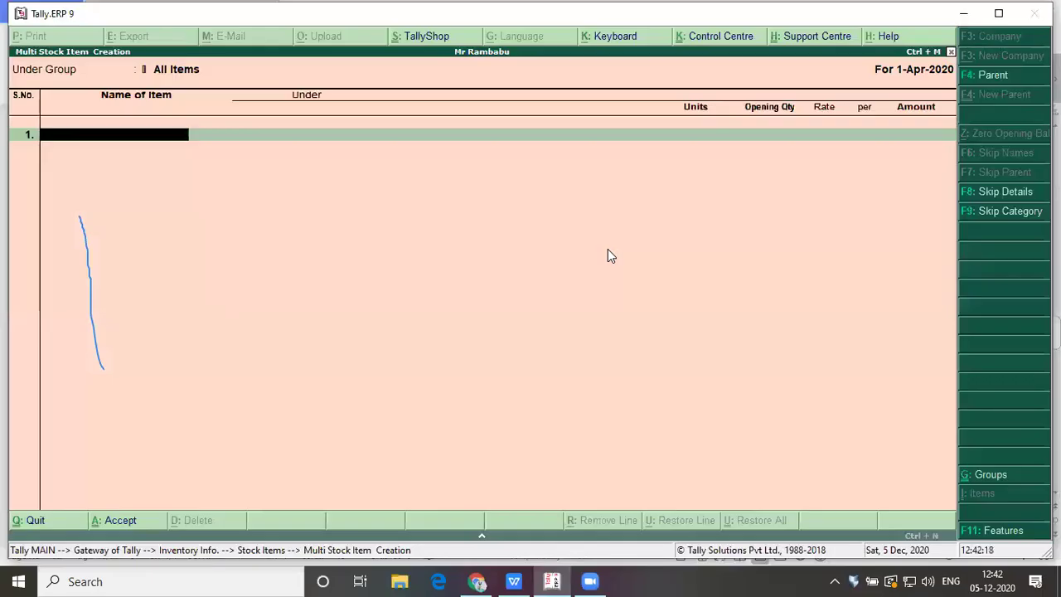
pyautogui.write('Black & White t')
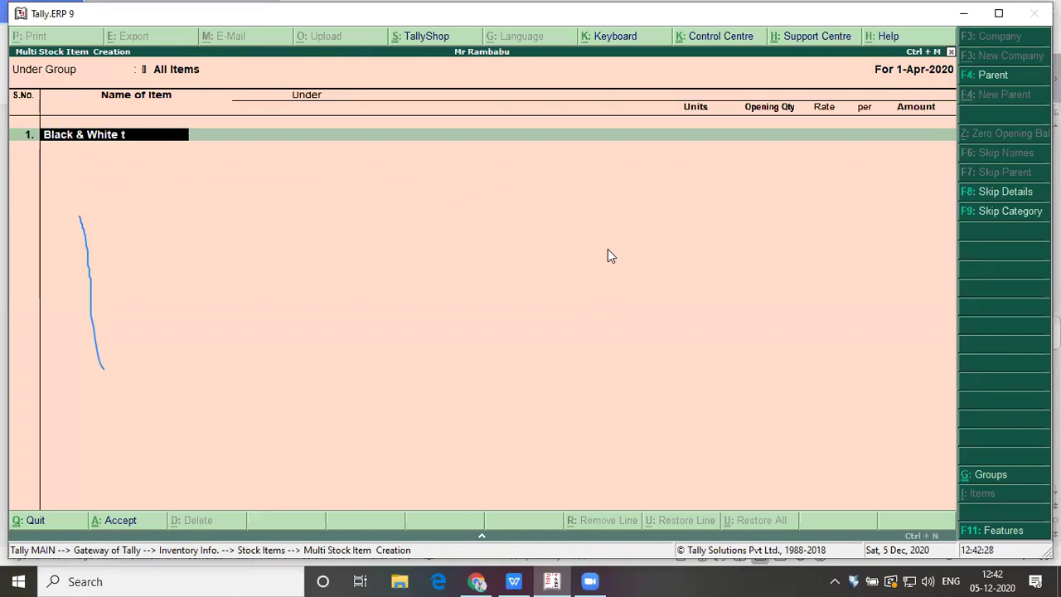
pyautogui.write("v's")
pyautogui.press('Return')
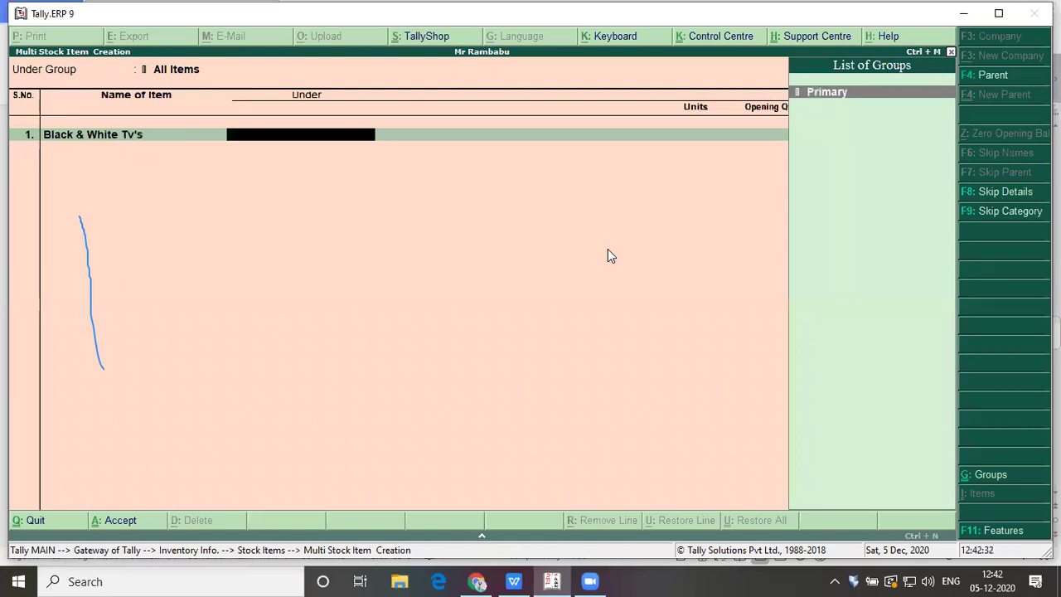
pyautogui.press('Return')
pyautogui.press('Down')
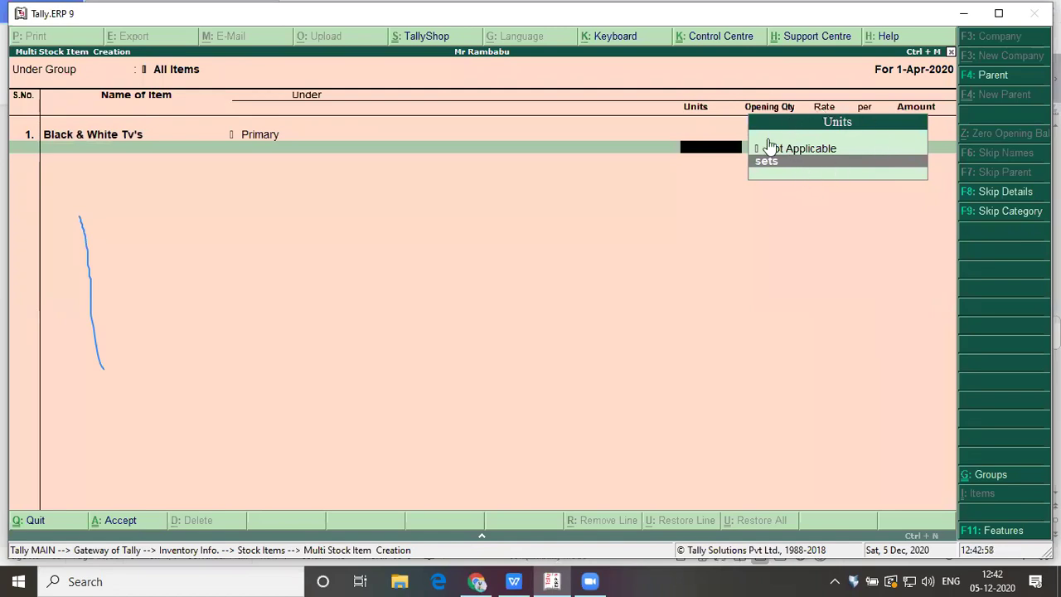
pyautogui.press('Return')
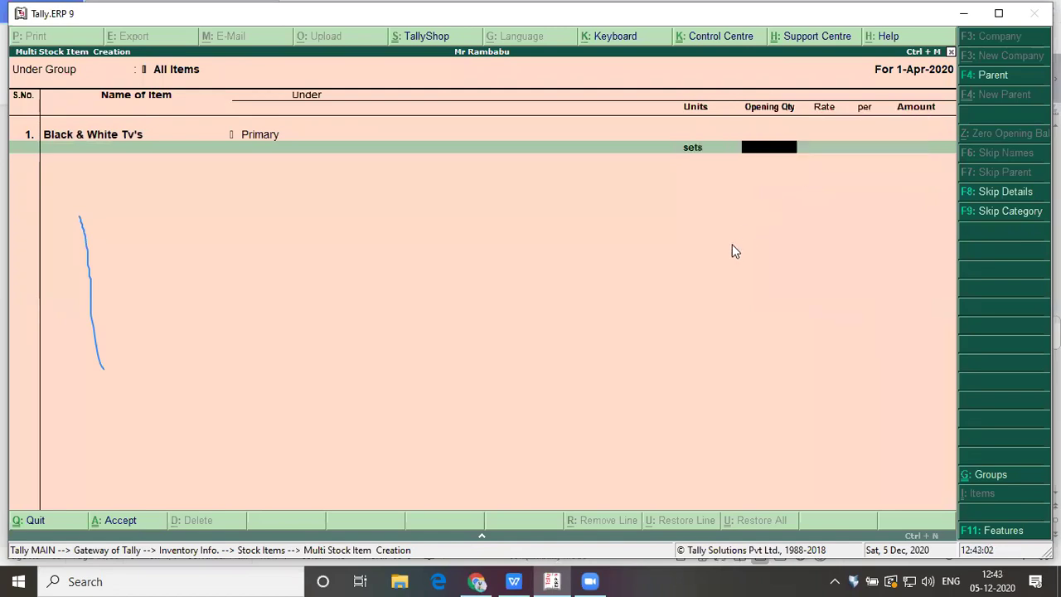
pyautogui.press('Return')
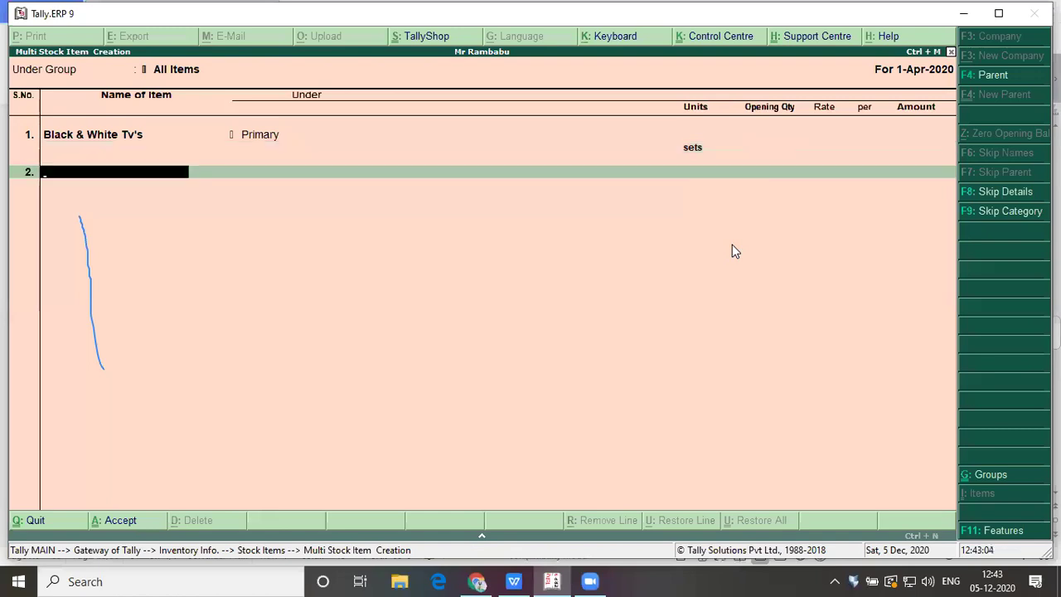
# Step: Check the next purchase in the document and add the stock item "Colour Tv" under Primary with sets as unit and no opening quantity
pyautogui.hotkey('alt', 'Tab')
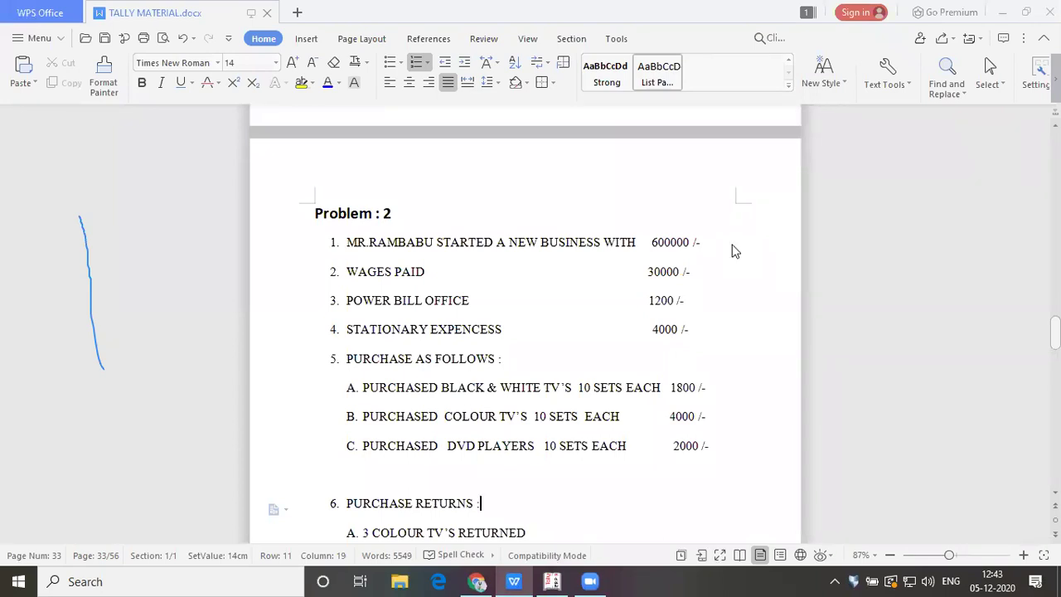
pyautogui.hotkey('alt', 'Tab')
pyautogui.write('Co')
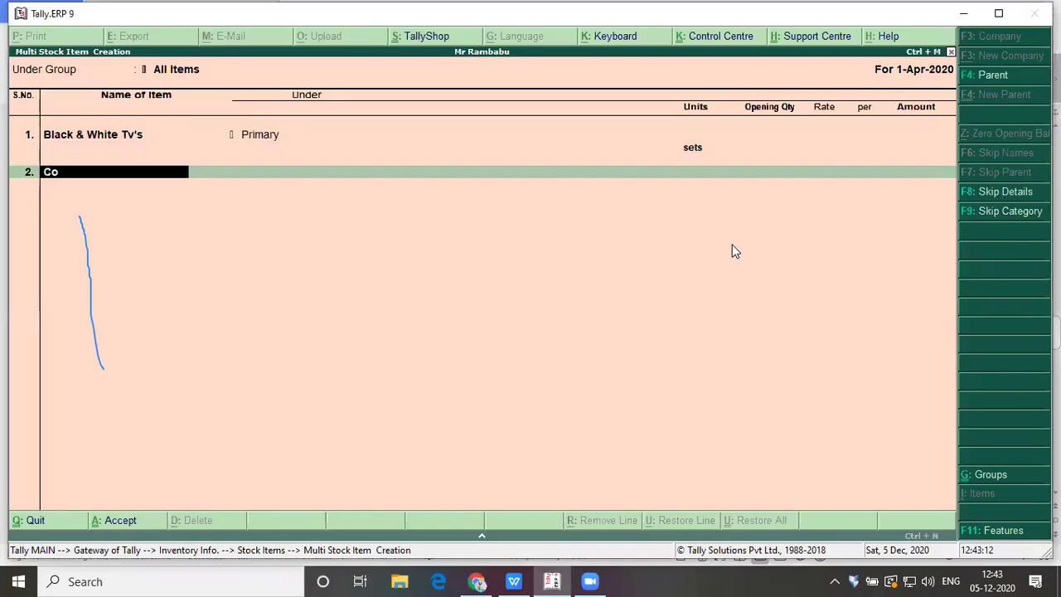
pyautogui.write('lour Tv')
pyautogui.press('Return')
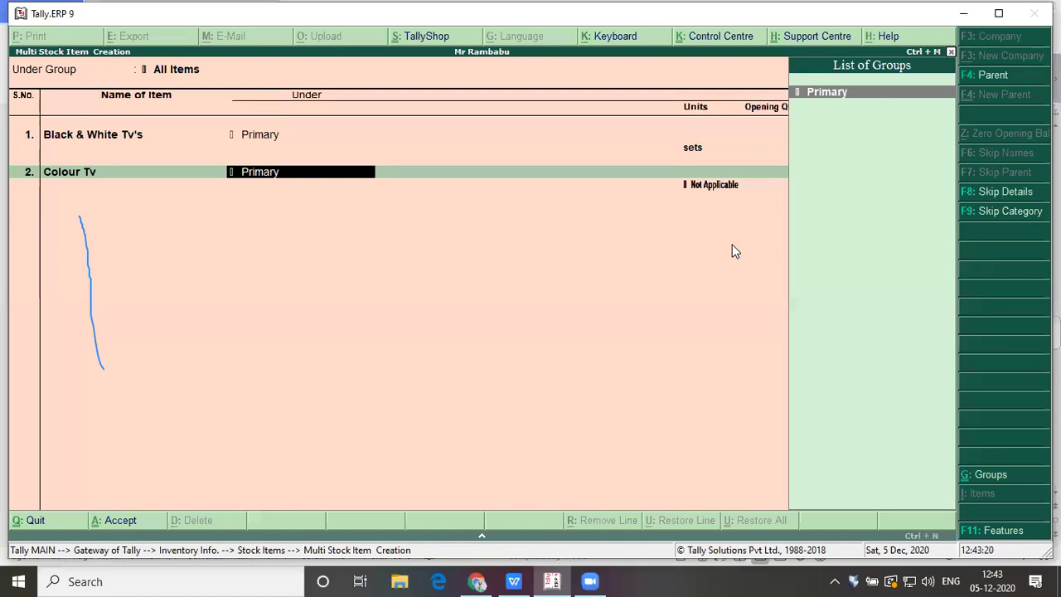
pyautogui.press('Return')
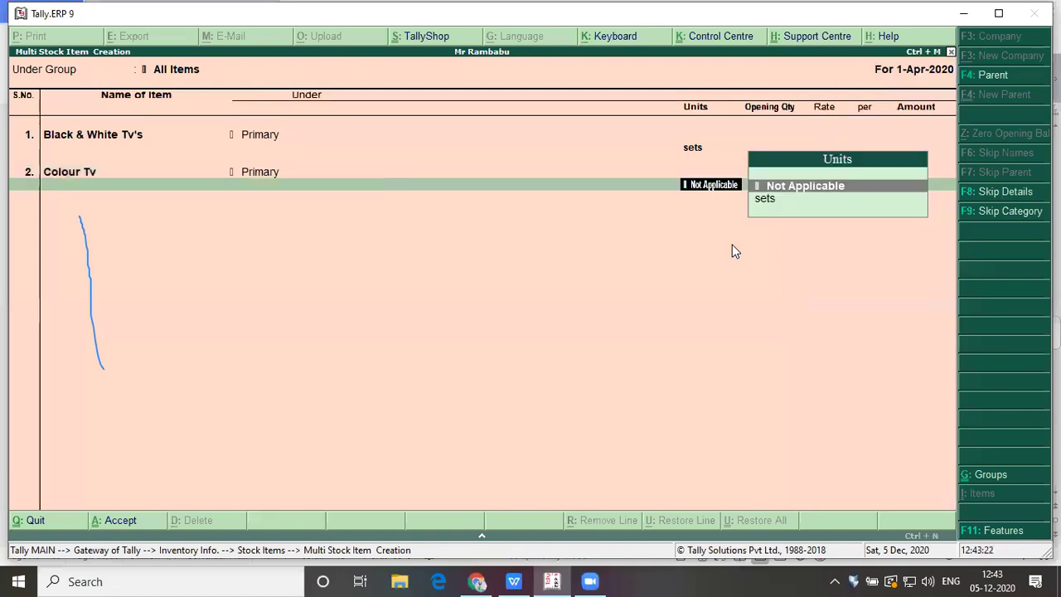
pyautogui.press('Down')
pyautogui.press('Return')
pyautogui.press('Return')
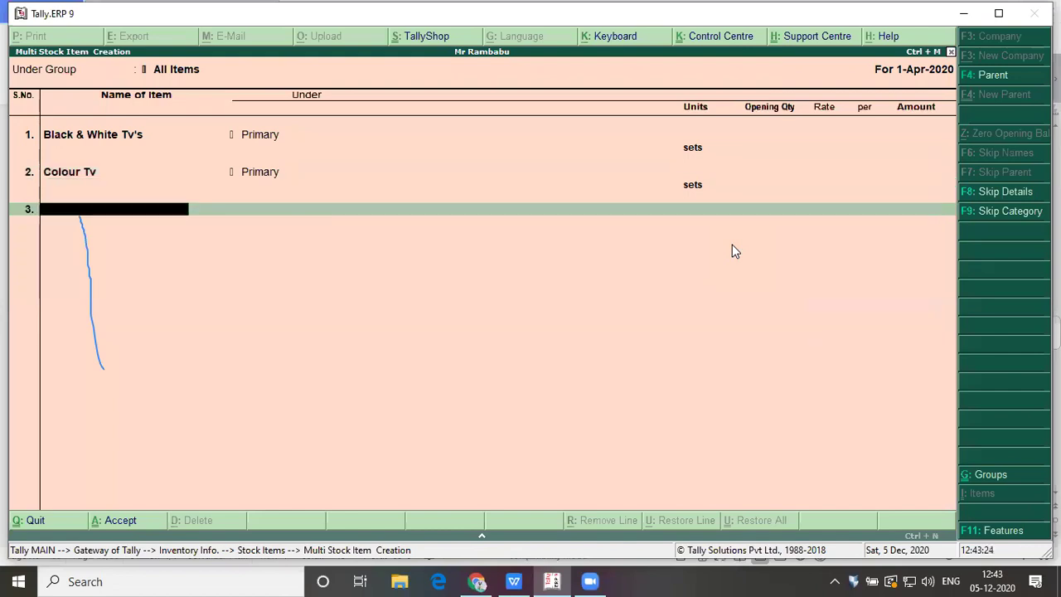
# Step: Check the third purchase in the document and add the stock item "DVD Players" under Primary with sets as unit
pyautogui.hotkey('alt', 'Tab')
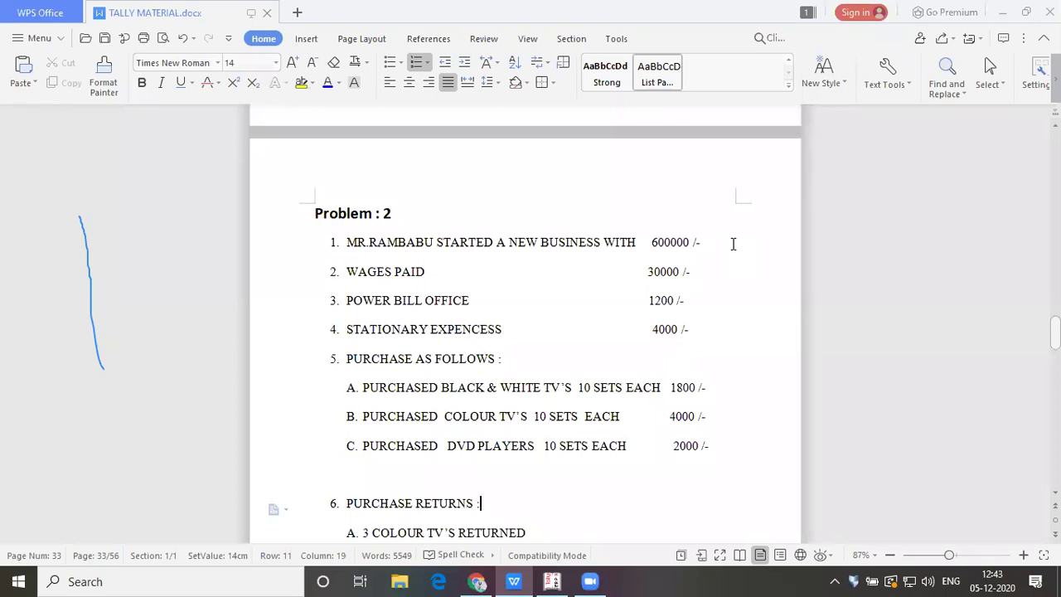
pyautogui.hotkey('alt', 'Tab')
pyautogui.write('D')
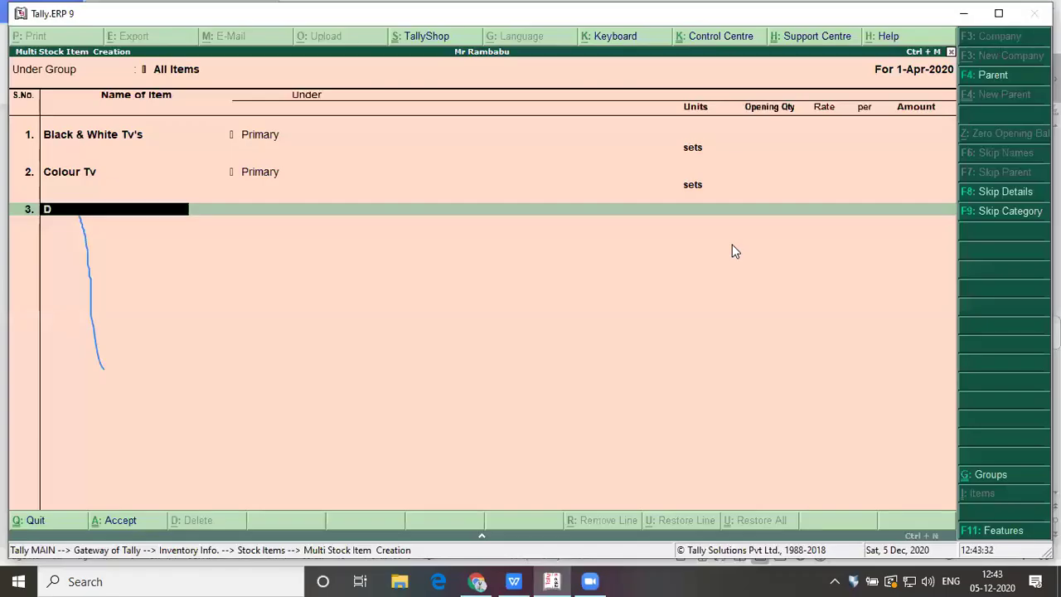
pyautogui.write('vd')
pyautogui.press('capslock')
pyautogui.press('BackSpace')
pyautogui.press('BackSpace')
pyautogui.write('VD')
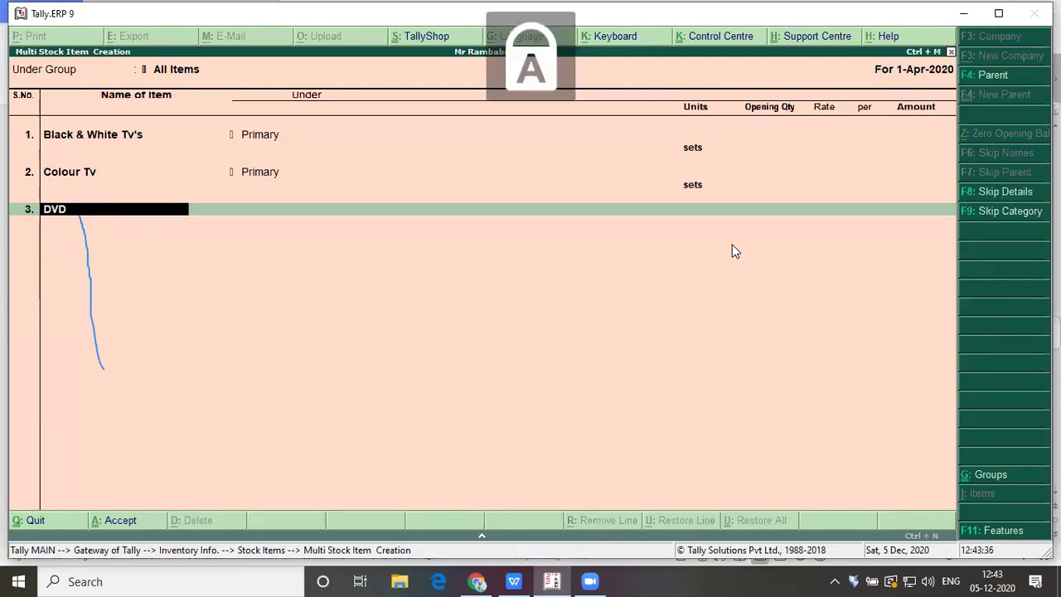
pyautogui.press('capslock')
pyautogui.write('Players')
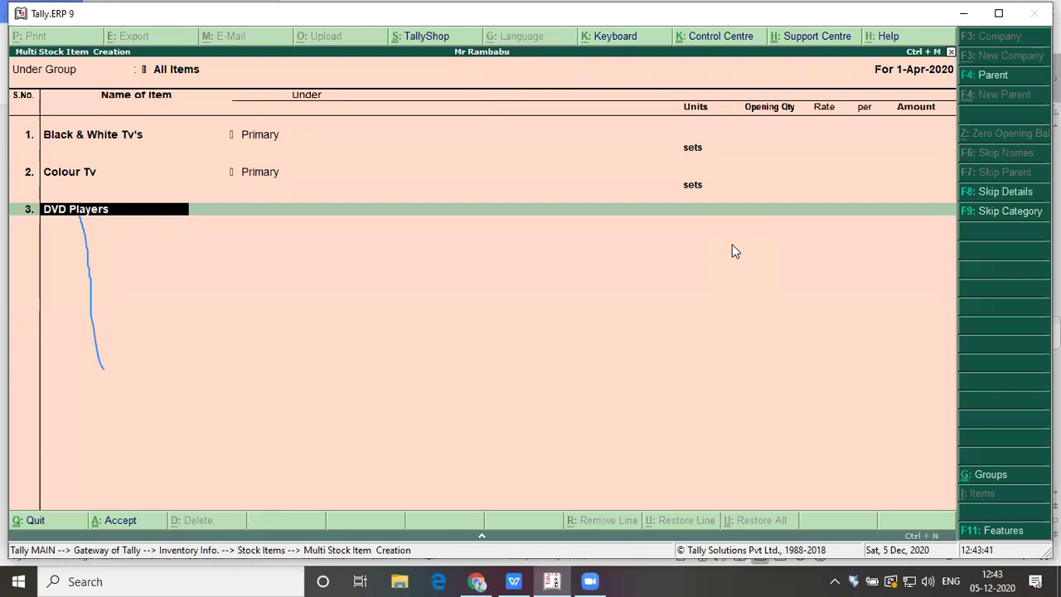
pyautogui.press('Return')
pyautogui.press('Return')
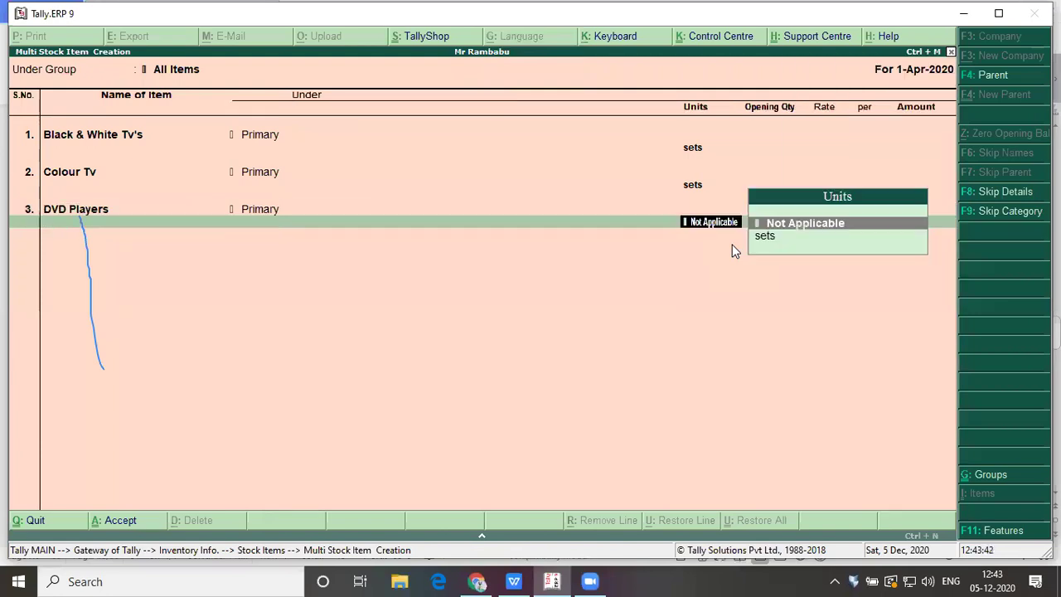
pyautogui.press('Down')
pyautogui.press('Return')
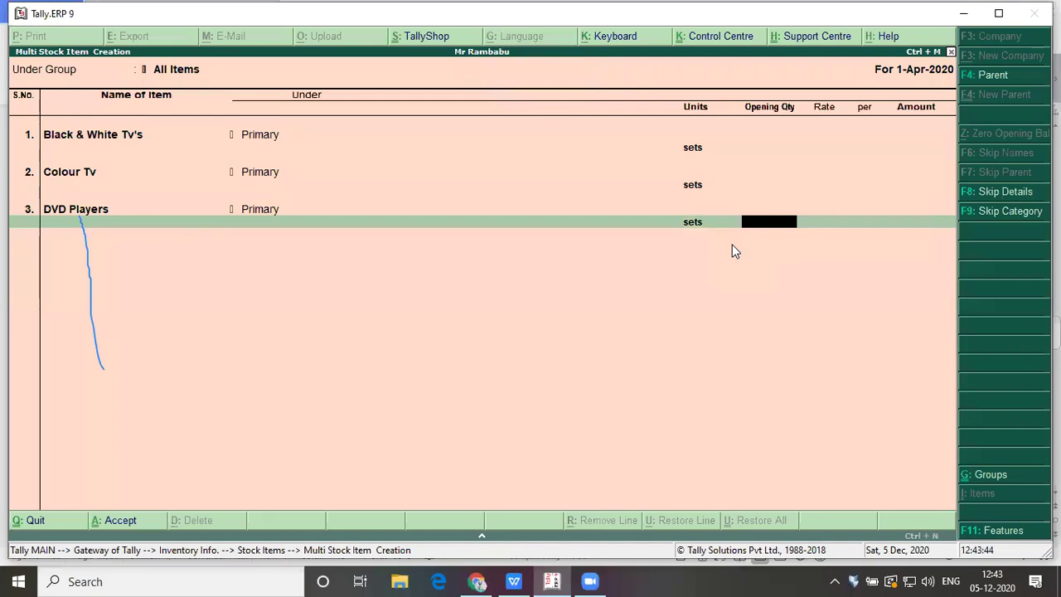
# Step: Leave the DVD Players opening quantity empty, compare with the purchases in the Problem 2 document, and save the three stock items
pyautogui.press('Return')
pyautogui.press('Return')
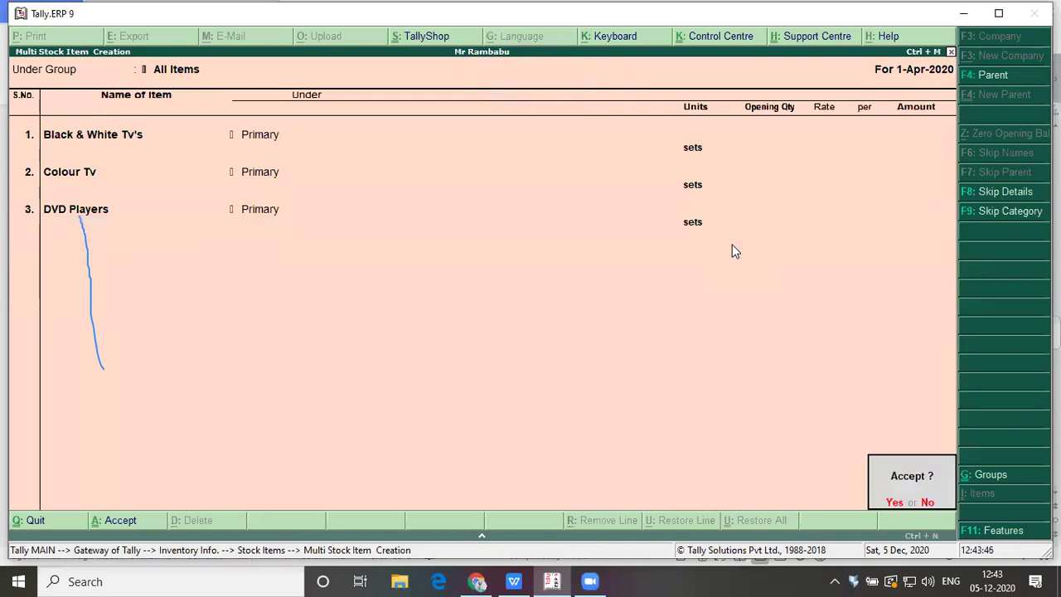
pyautogui.hotkey('alt', 'Tab')
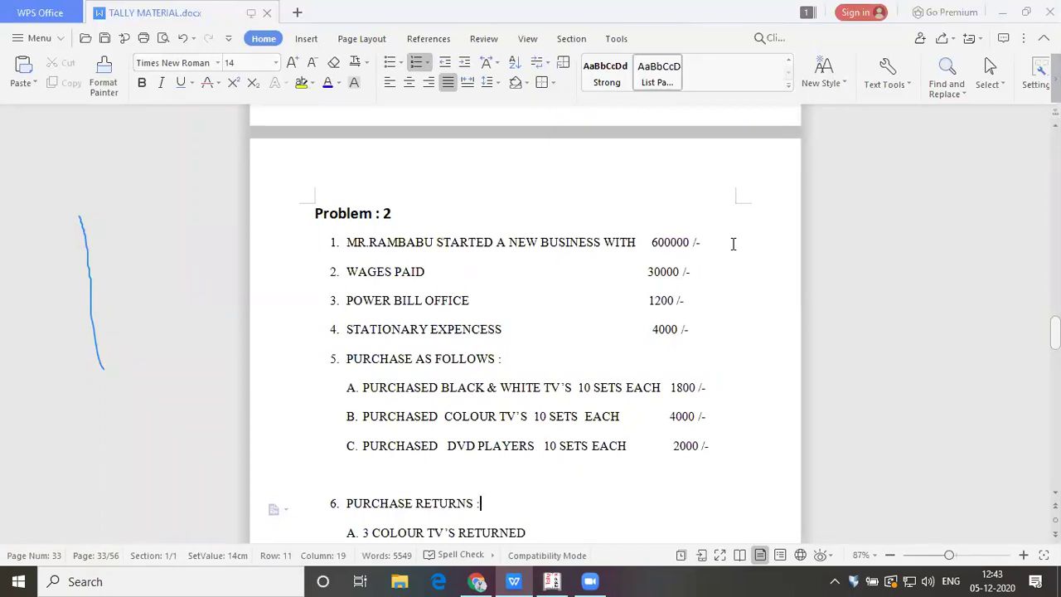
pyautogui.hotkey('alt', 'Tab')
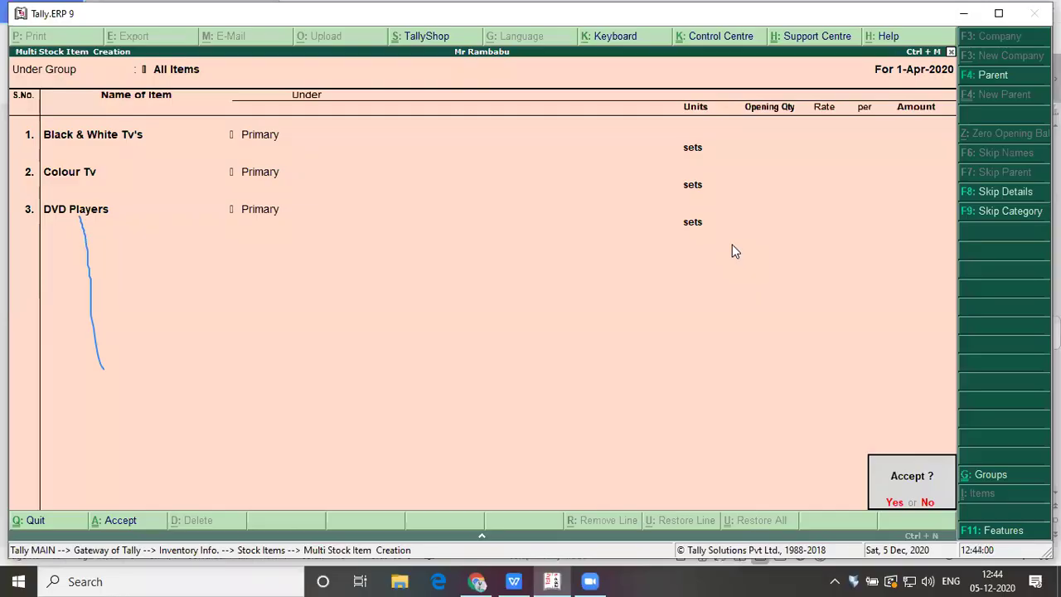
pyautogui.press('y')
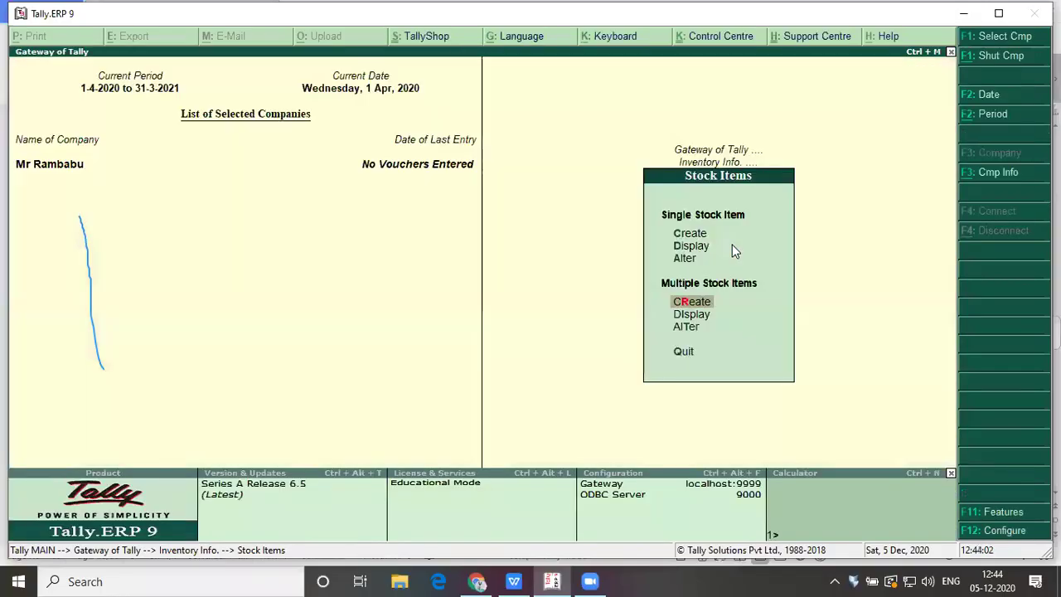
# Step: Display the multiple stock items under All Items to review their names, groups and units, and close the list
pyautogui.press('Down')
pyautogui.press('Return')
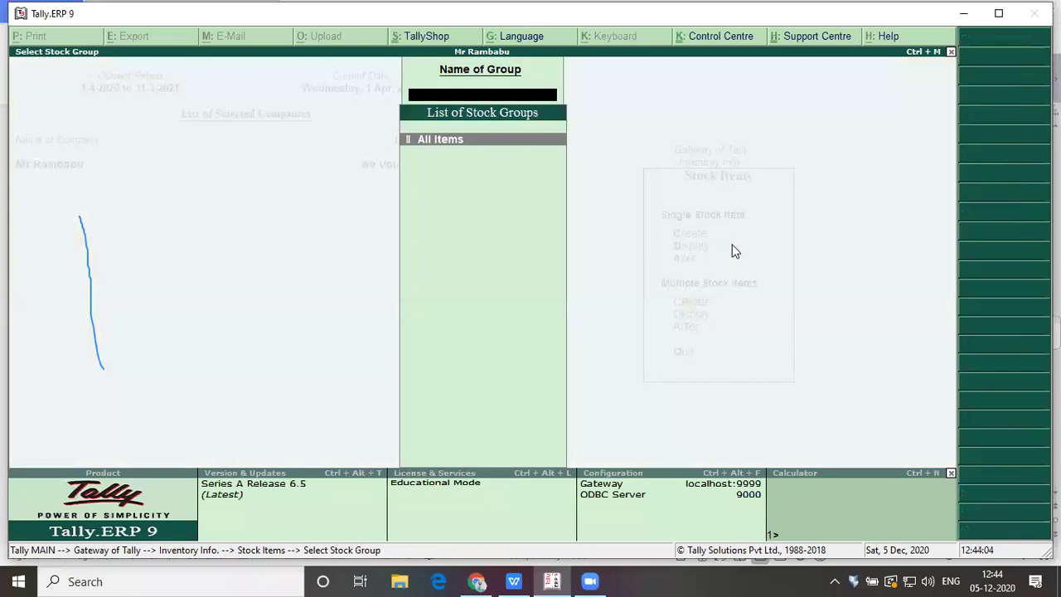
pyautogui.press('Return')
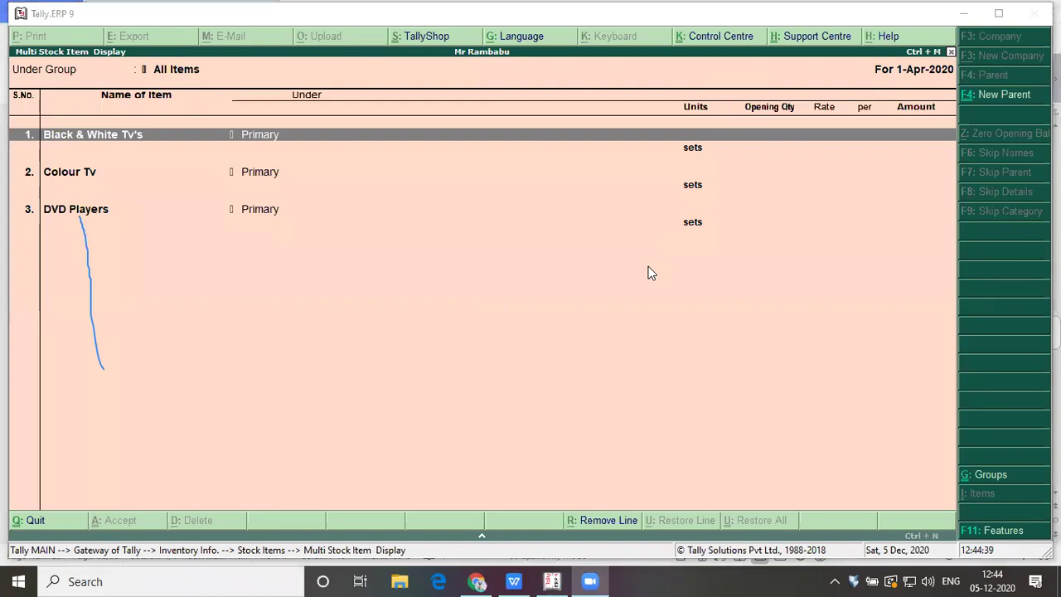
pyautogui.press('Escape')
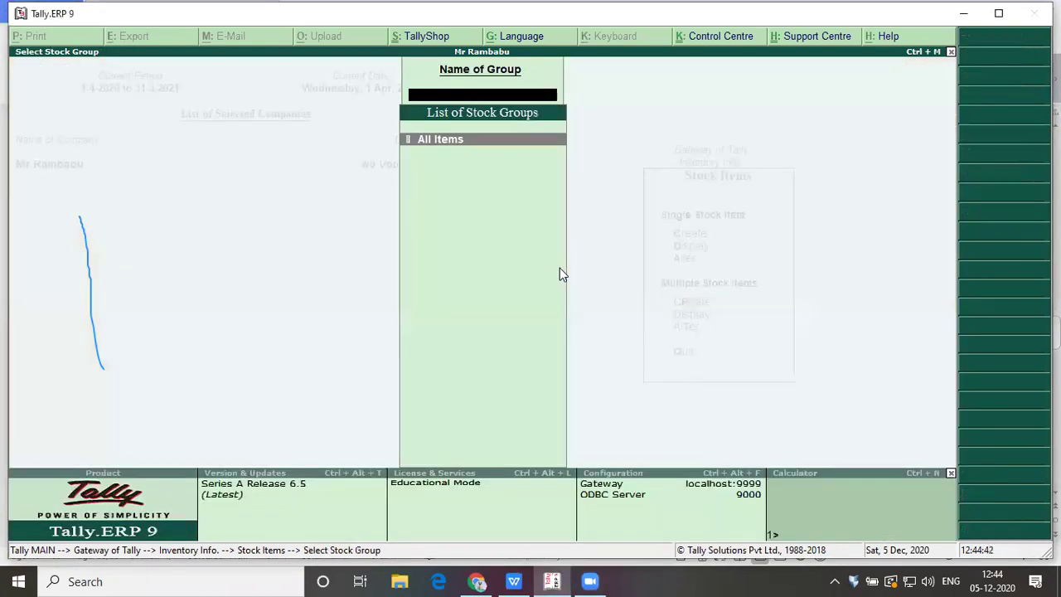
pyautogui.press('Escape')
# Step: Leave the inventory masters and open the creation form for multiple ledgers under All Items in the accounts masters
pyautogui.press('Escape')
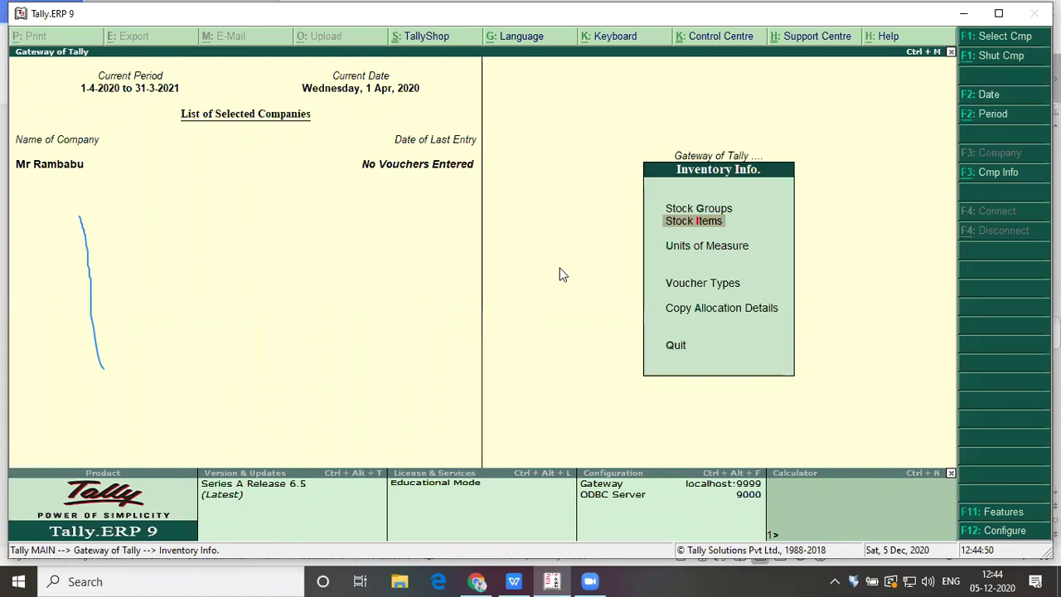
pyautogui.press('Escape')
pyautogui.press('Down')
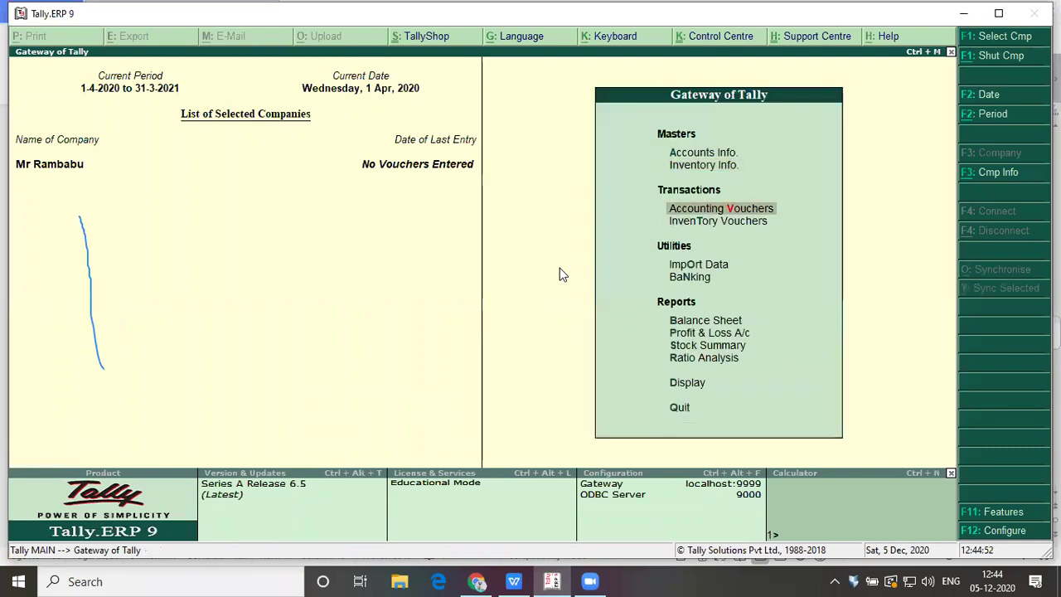
pyautogui.press('Up')
pyautogui.press('Up')
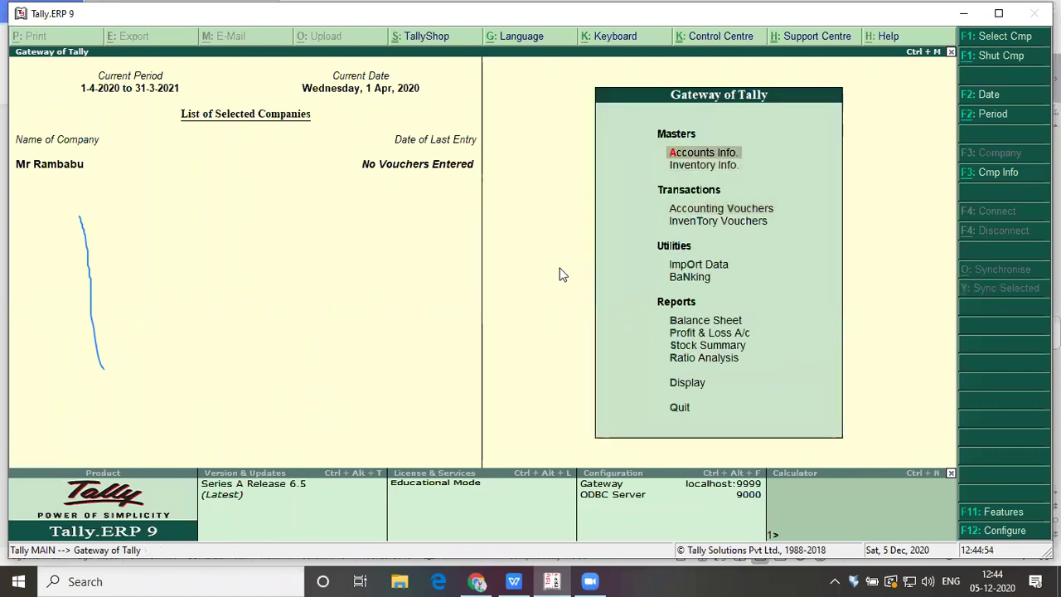
pyautogui.press('Return')
pyautogui.press('Down')
pyautogui.press('Return')
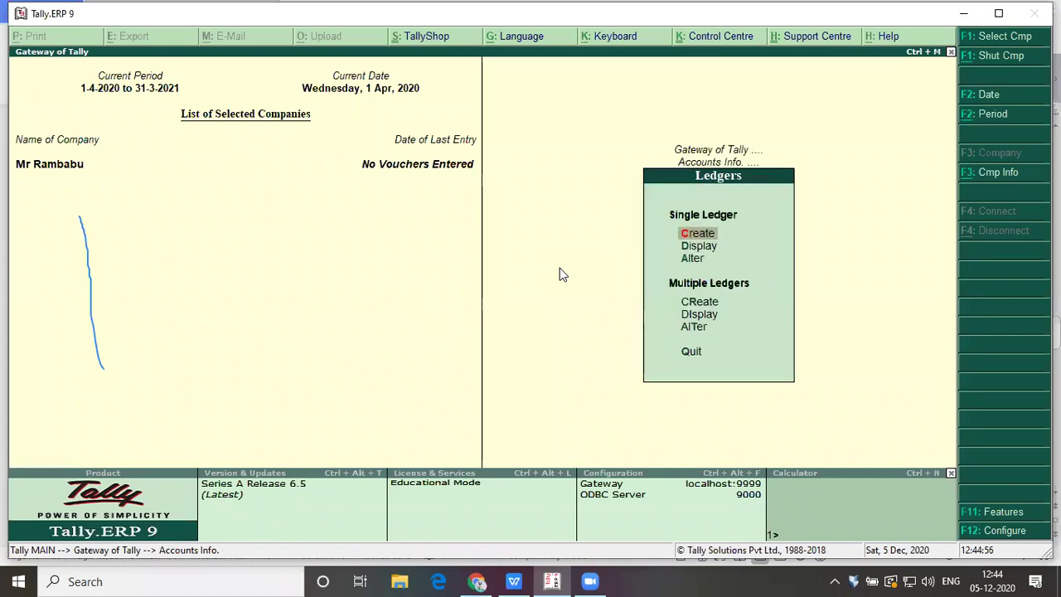
pyautogui.press('r')
pyautogui.press('Return')
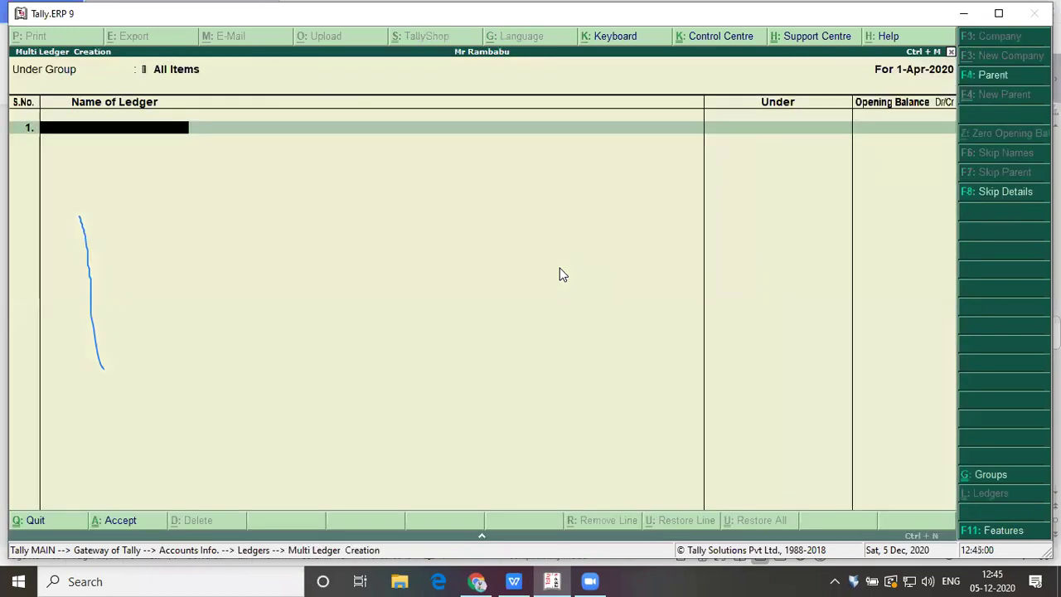
# Step: Consult Problem 2 in the document and add a ledger with the business owner's name under Capital Account with no opening balance
pyautogui.hotkey('alt', 'Tab')
pyautogui.hotkey('alt', 'Tab')
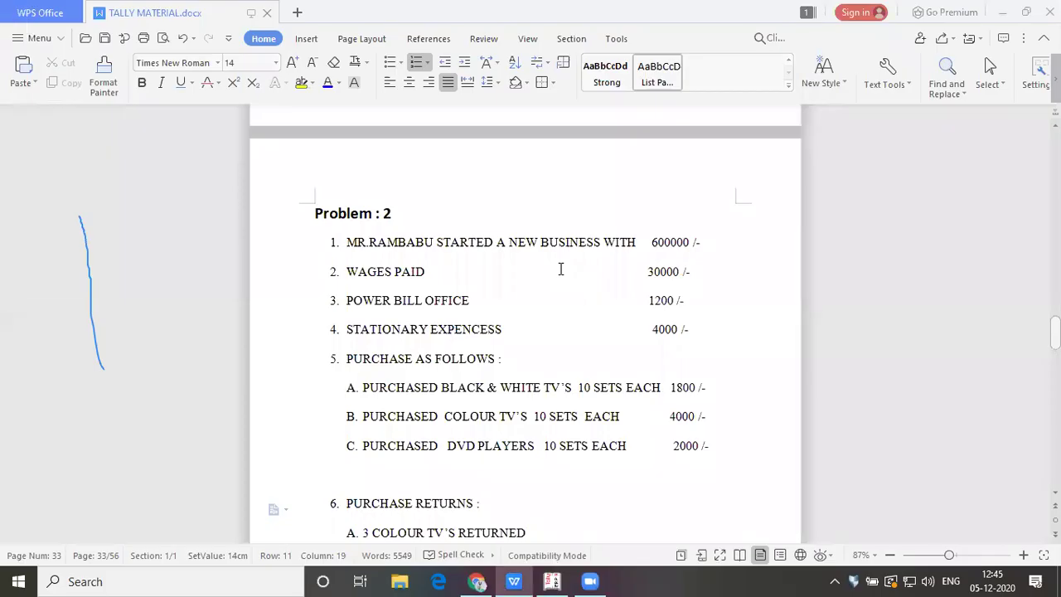
pyautogui.hotkey('alt', 'Tab')
pyautogui.write('M')
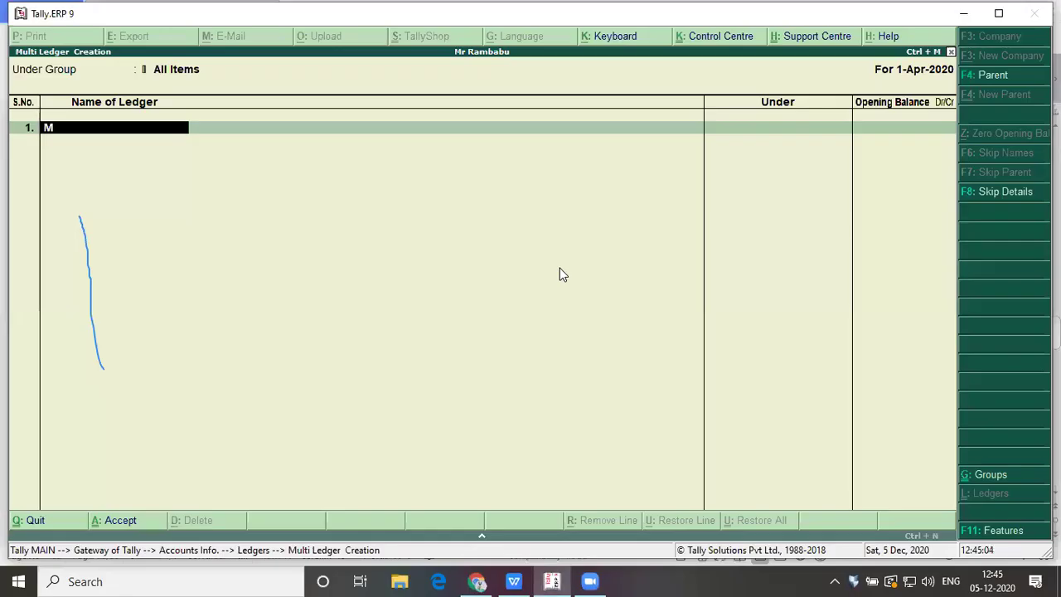
pyautogui.write('r Rambabu')
pyautogui.press('Return')
pyautogui.write('C')
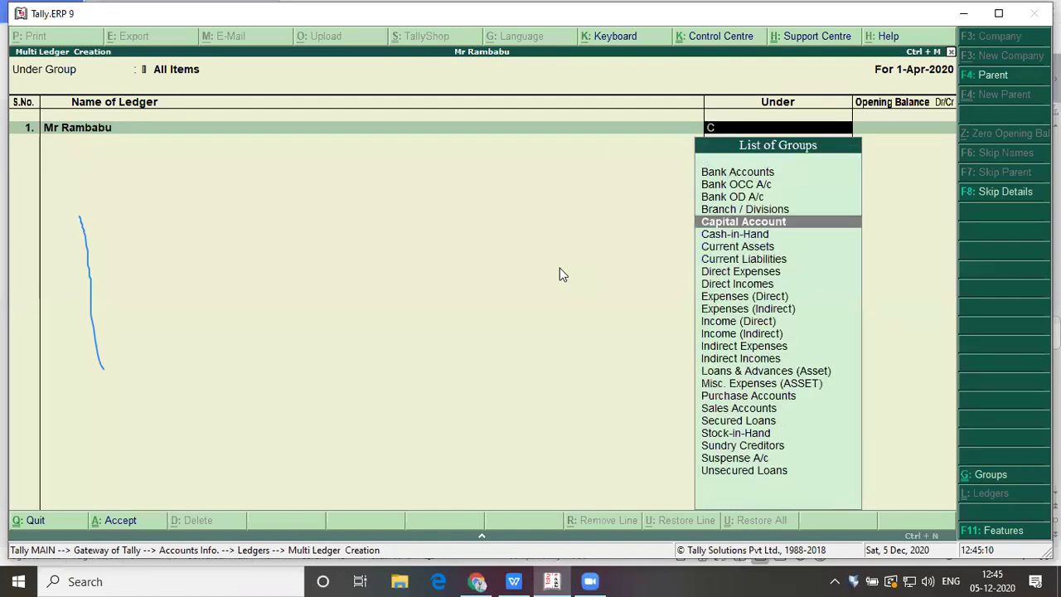
pyautogui.press('Return')
pyautogui.press('Return')
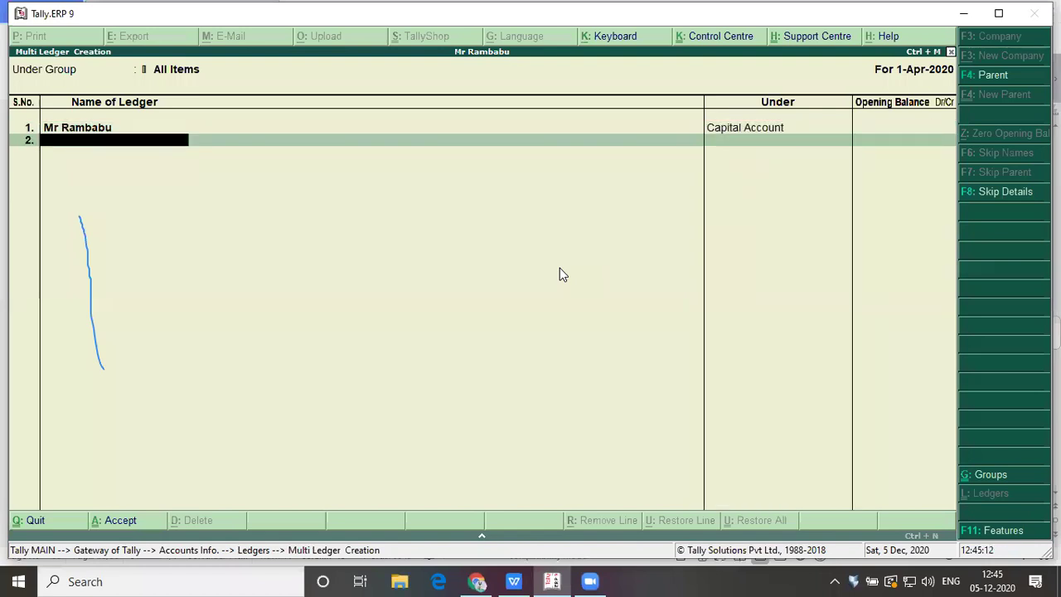
# Step: Check the second transaction in the document and add the ledger "Wages Paid" under Direct Expenses with no opening balance
pyautogui.hotkey('alt', 'Tab')
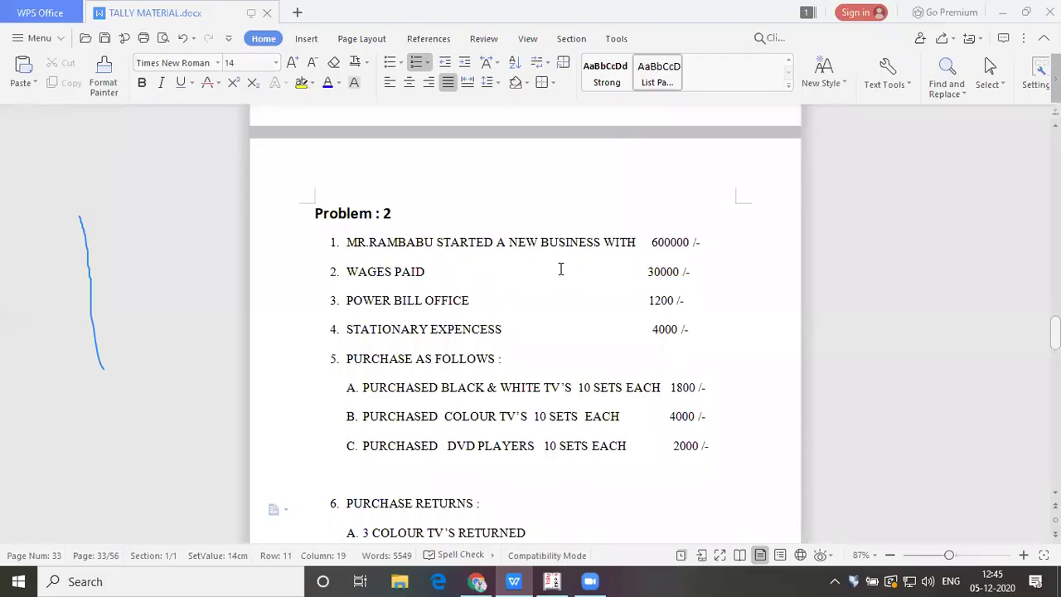
pyautogui.hotkey('alt', 'Tab')
pyautogui.write('Wages')
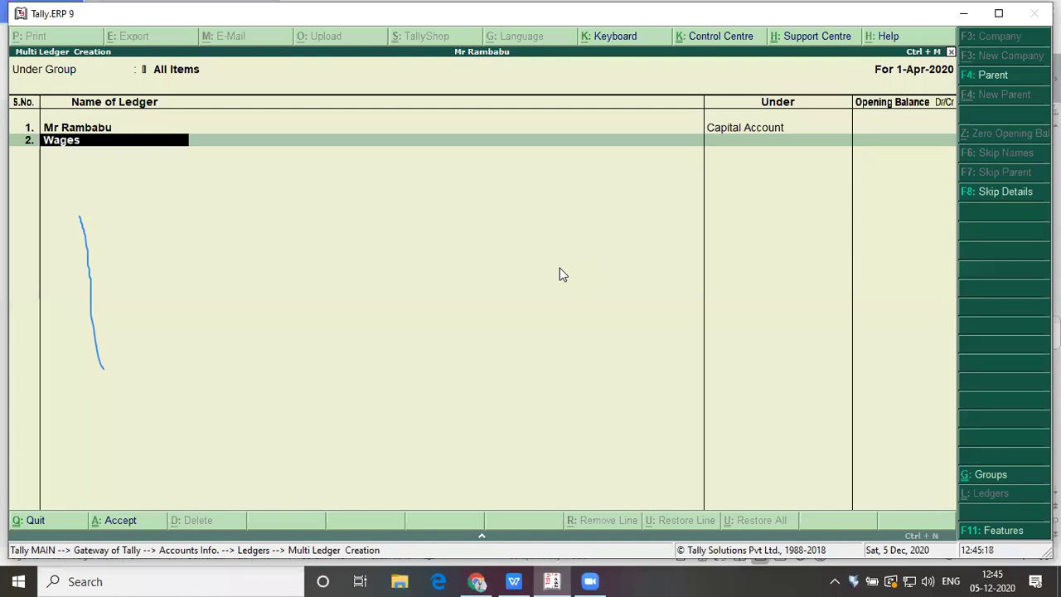
pyautogui.write(' Paid')
pyautogui.press('Return')
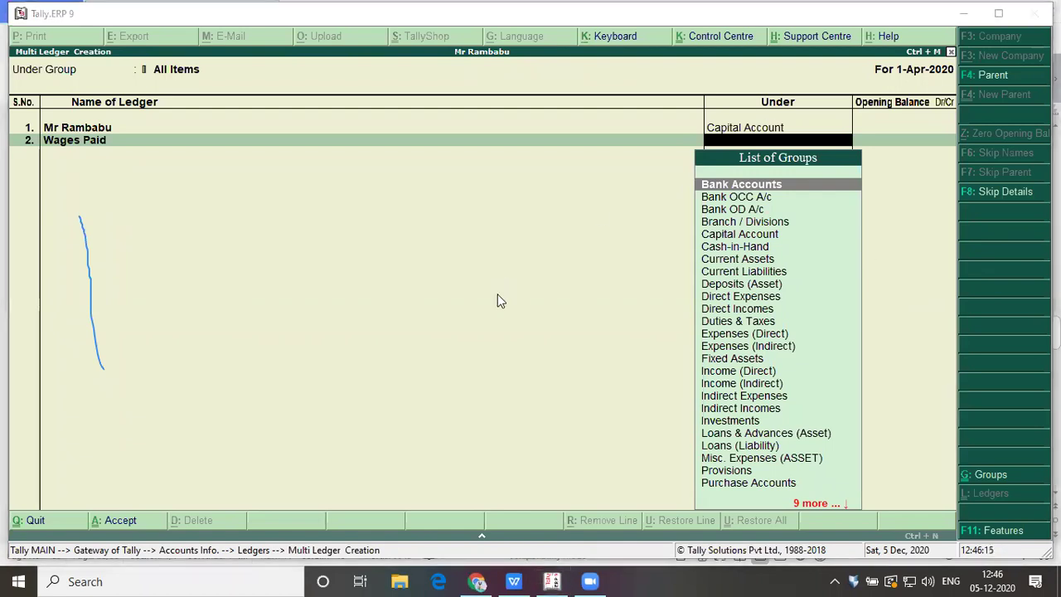
pyautogui.click(667, 209)
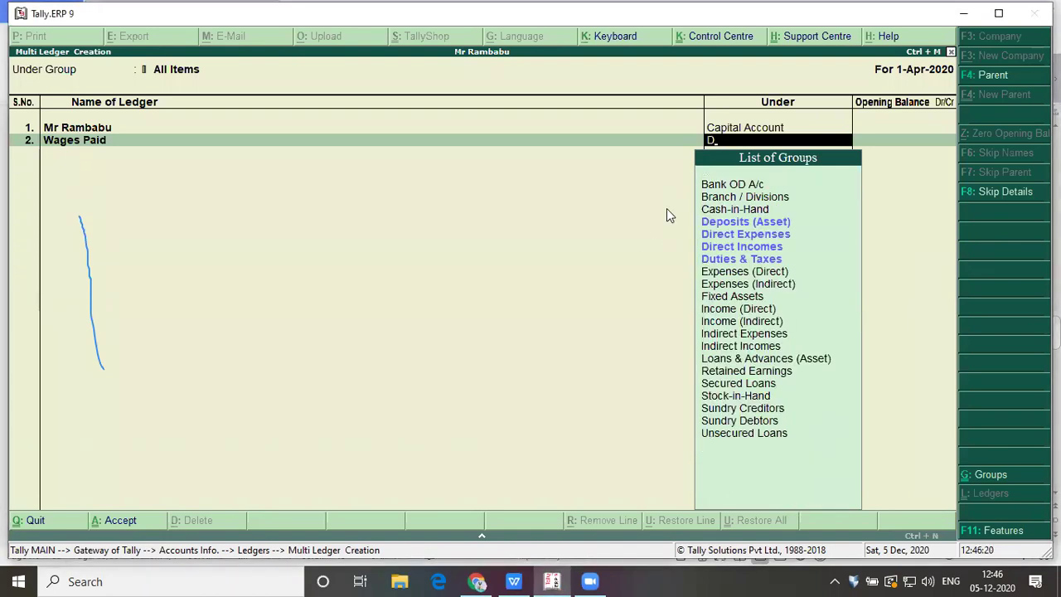
pyautogui.press('Down')
pyautogui.press('Return')
pyautogui.press('Return')
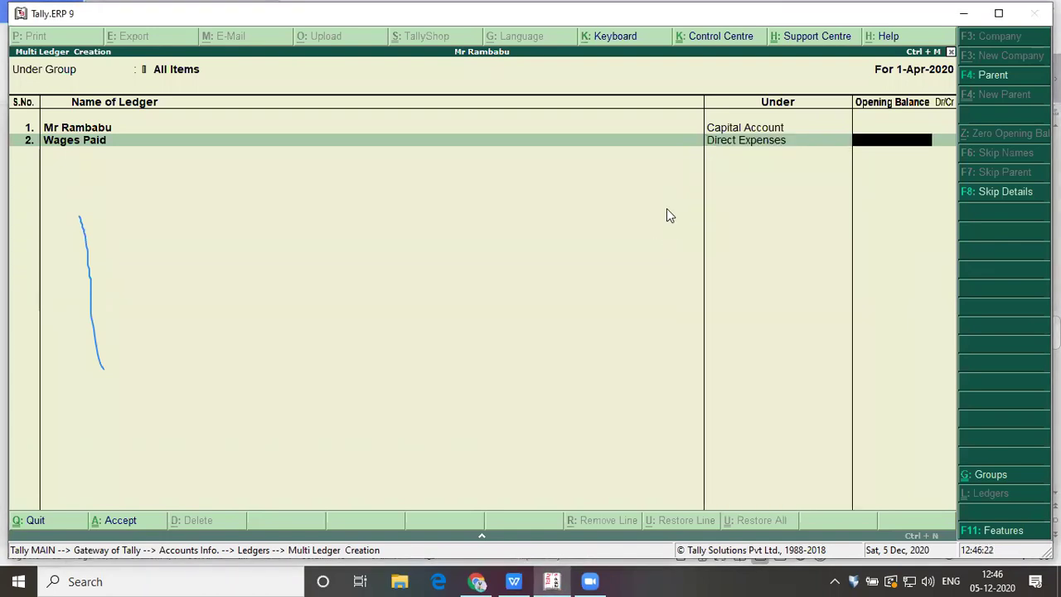
# Step: Check the third transaction in the document and add the ledger "Power Bill Paid" under Indirect Expenses with no opening balance
pyautogui.hotkey('alt', 'Tab')
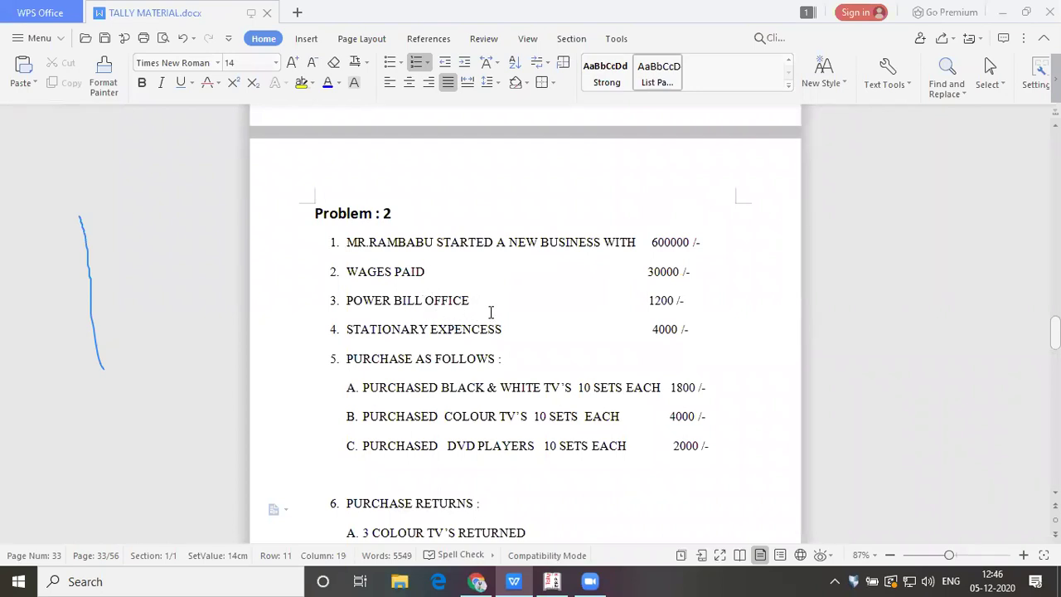
pyautogui.hotkey('alt', 'Tab')
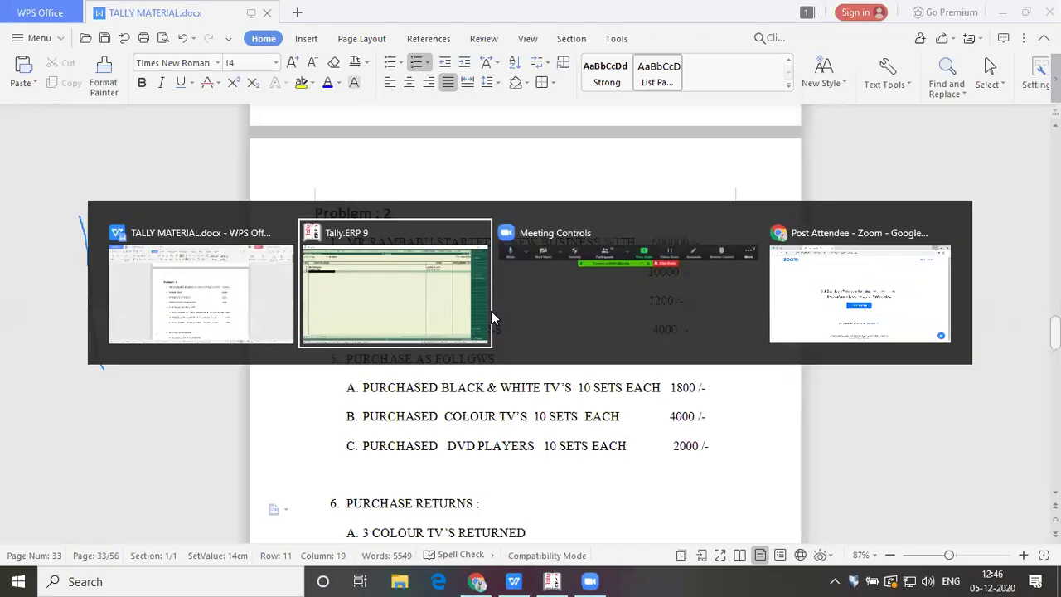
pyautogui.write('Pow')
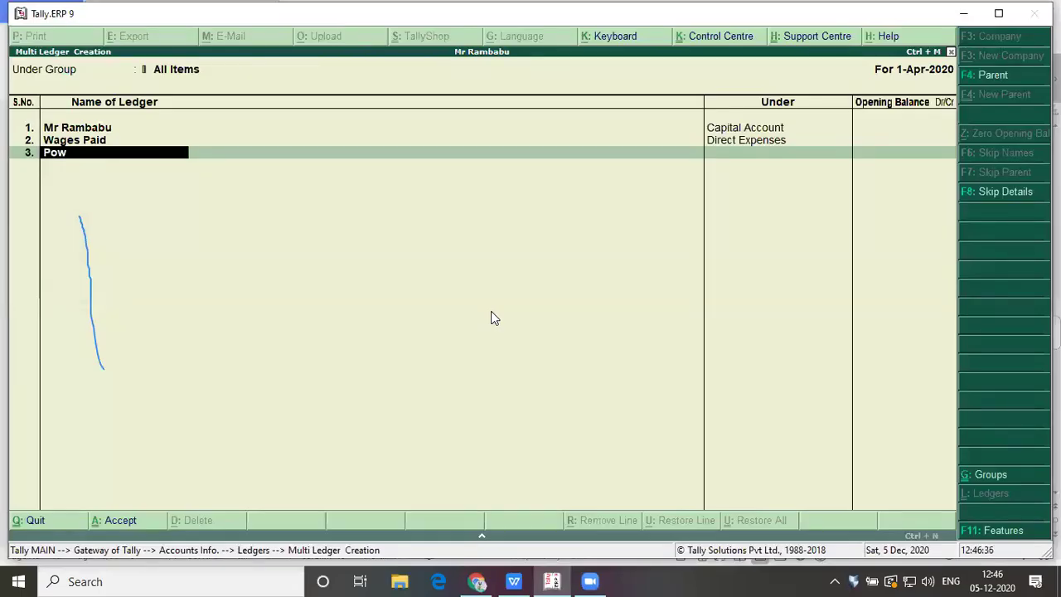
pyautogui.write('er Bill Paid')
pyautogui.press('Return')
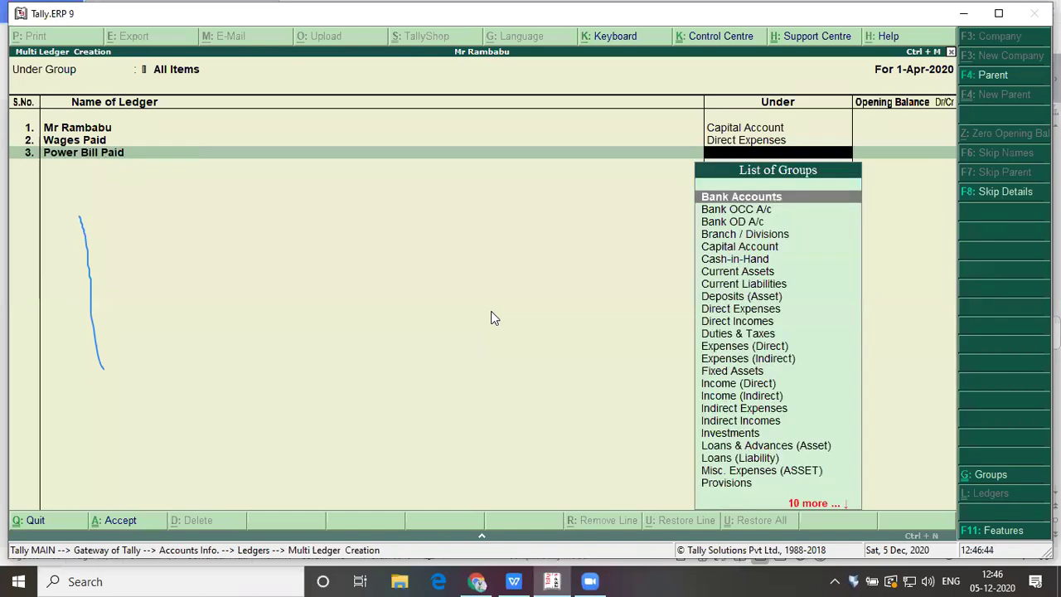
pyautogui.write('In')
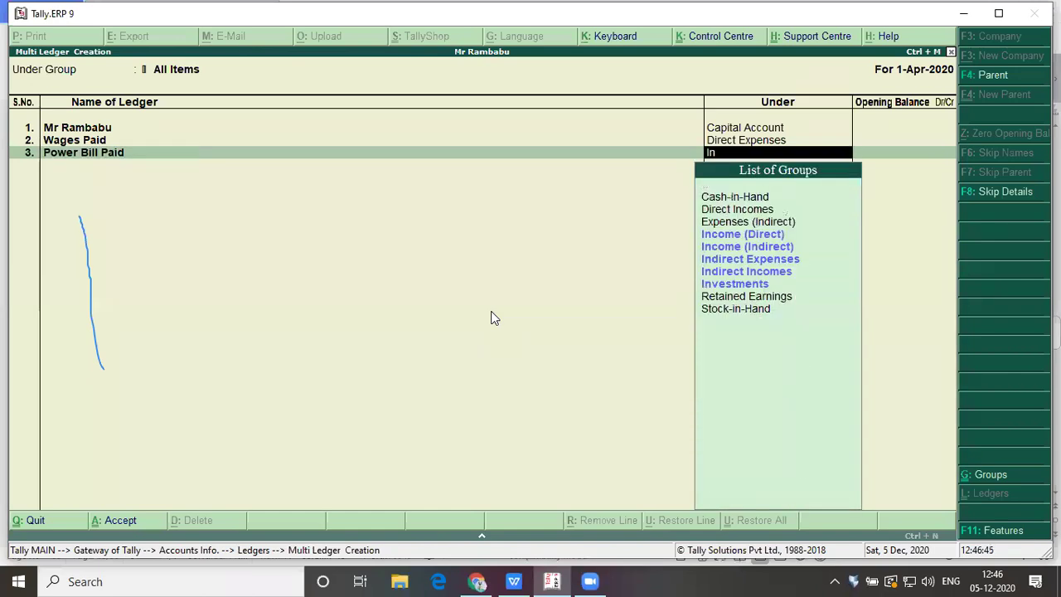
pyautogui.write('d')
pyautogui.press('Return')
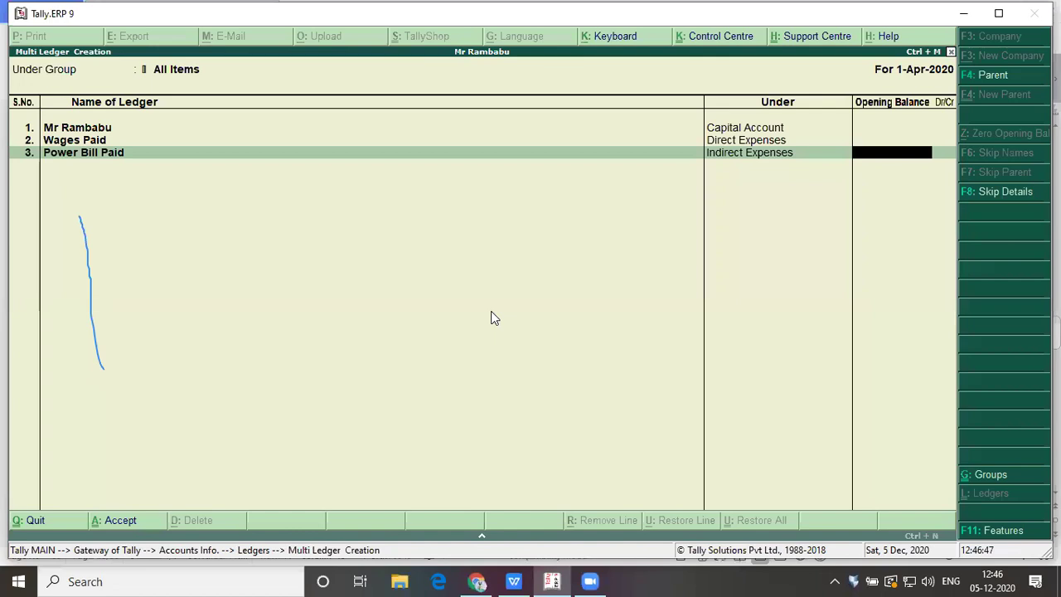
pyautogui.press('Return')
# Step: Check the fourth transaction in the document and add the ledger "Stationary Expenses" under Indirect Expenses with no opening balance
pyautogui.hotkey('alt', 'Tab')
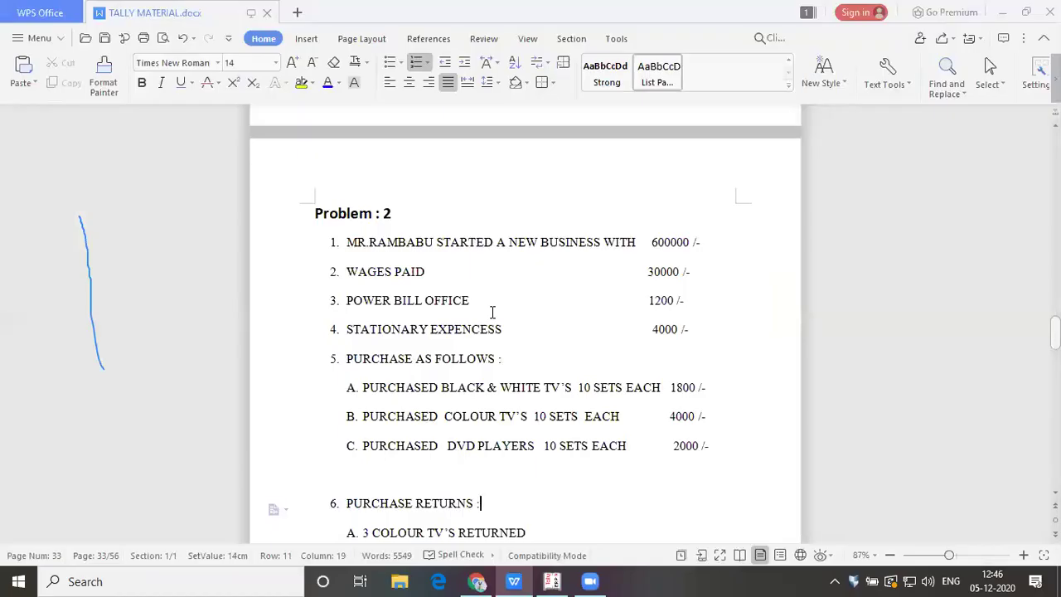
pyautogui.hotkey('alt', 'Tab')
pyautogui.write('Stat')
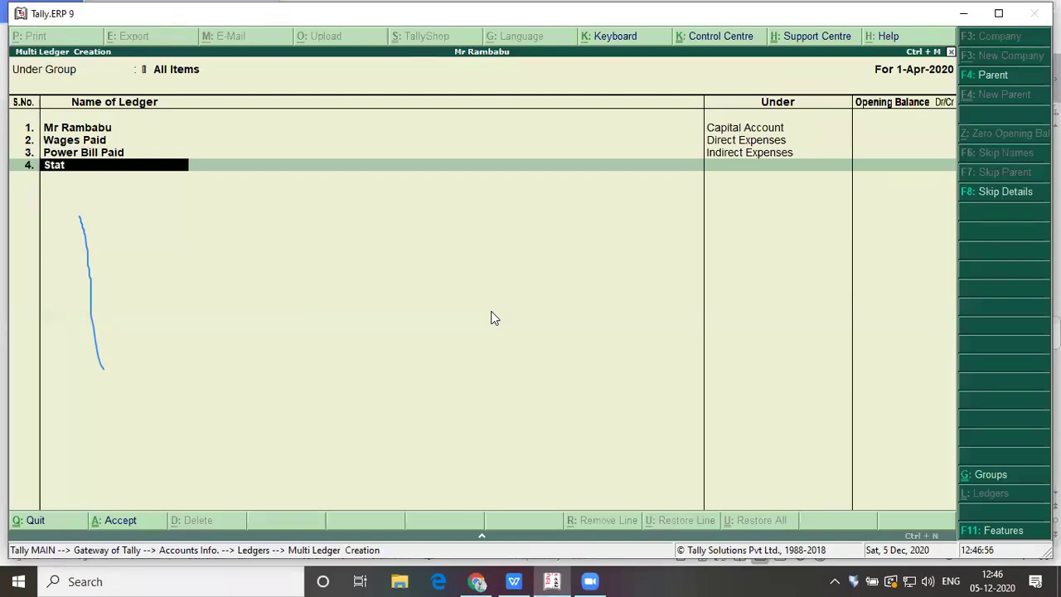
pyautogui.write('ionary Expenses')
pyautogui.press('Return')
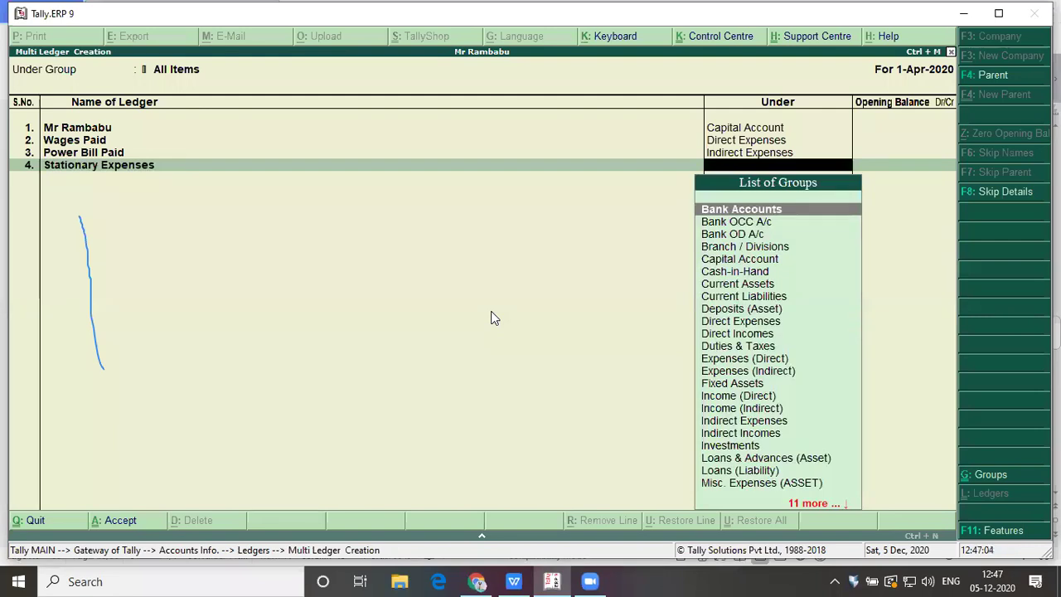
pyautogui.write('In')
pyautogui.press('Down')
pyautogui.press('Down')
pyautogui.press('Down')
pyautogui.press('Down')
pyautogui.press('Down')
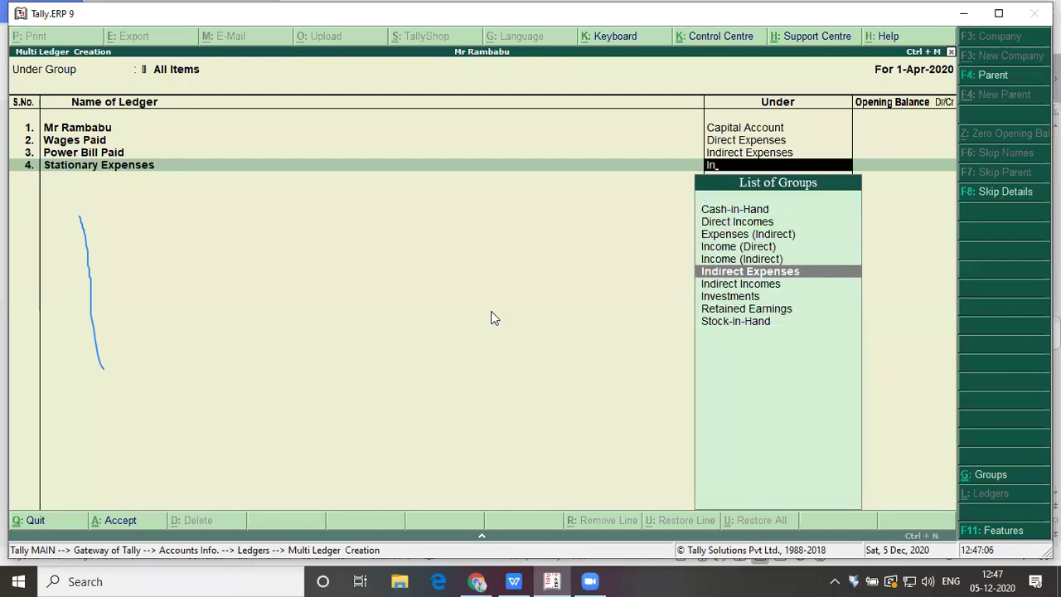
pyautogui.press('Return')
pyautogui.press('Return')
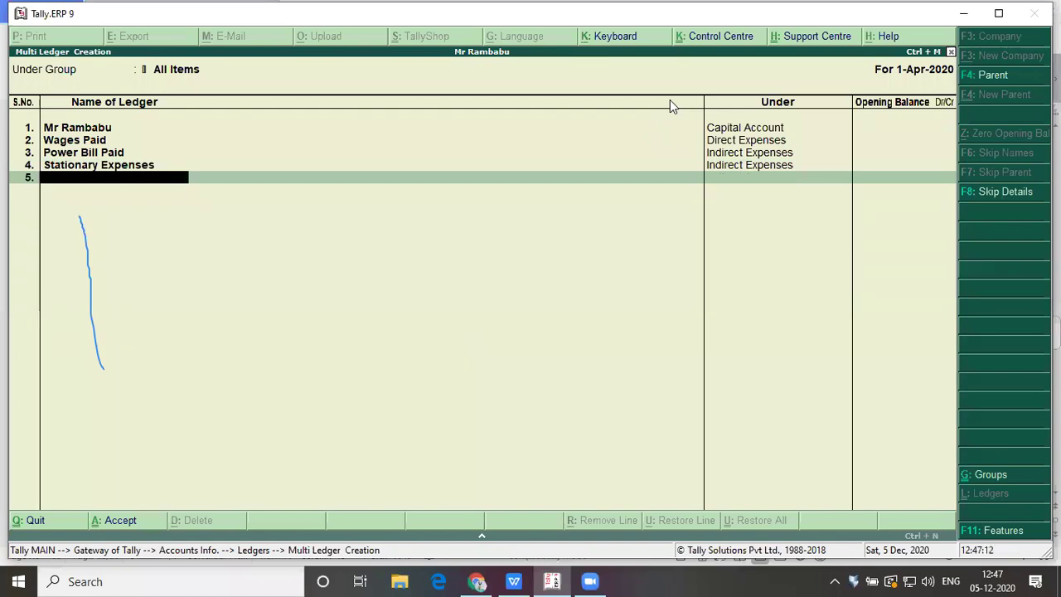
# Step: Check the fifth transaction in the document and add the ledger "Purchases" under Purchase Accounts with no opening balance
pyautogui.hotkey('alt', 'Tab')
pyautogui.hotkey('alt', 'Tab')
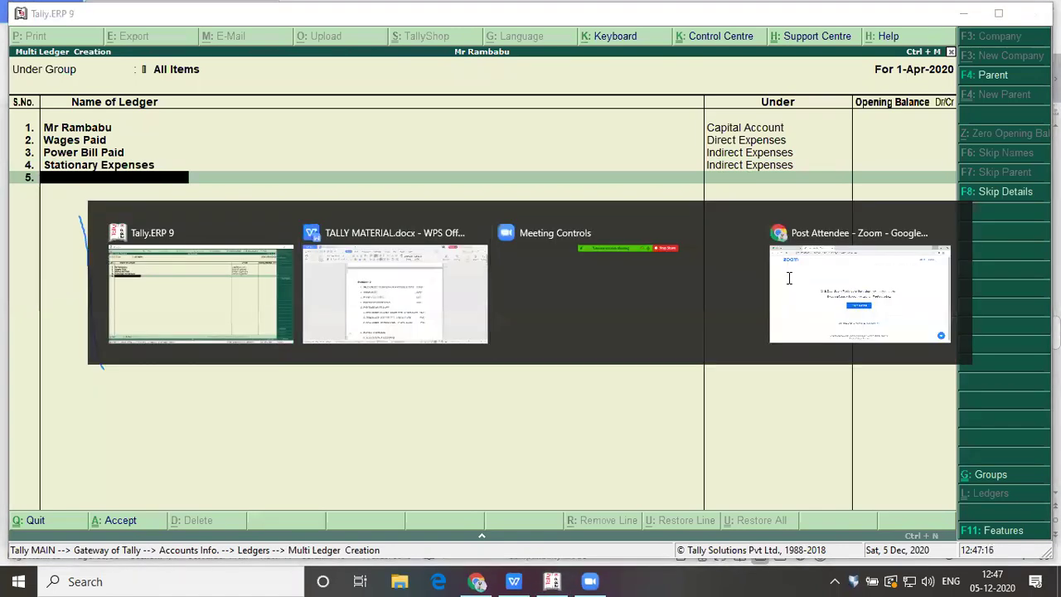
pyautogui.hotkey('alt', 'Tab')
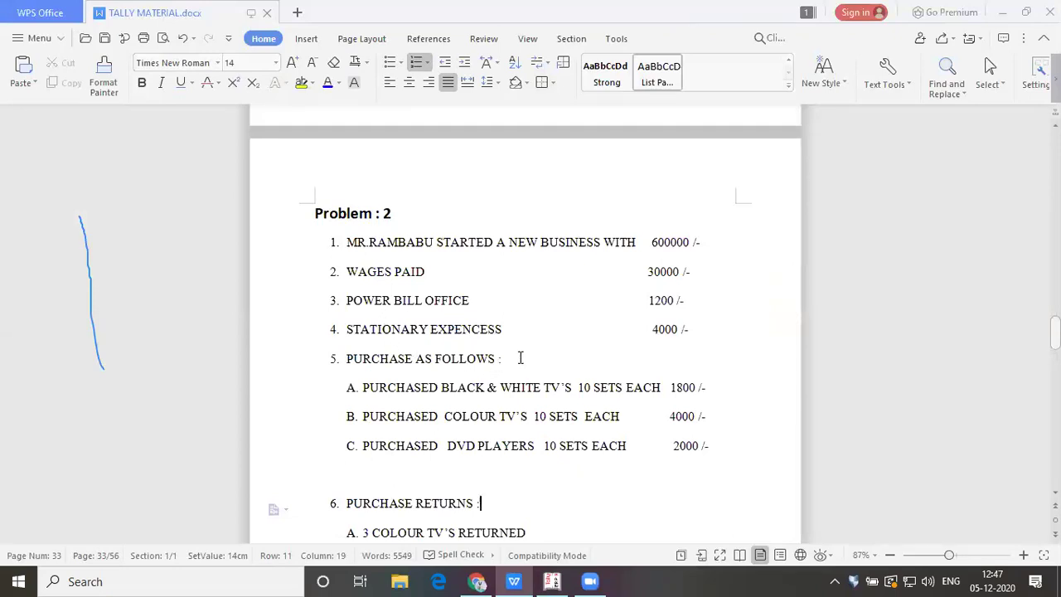
pyautogui.hotkey('alt', 'Tab')
pyautogui.write('Pue')
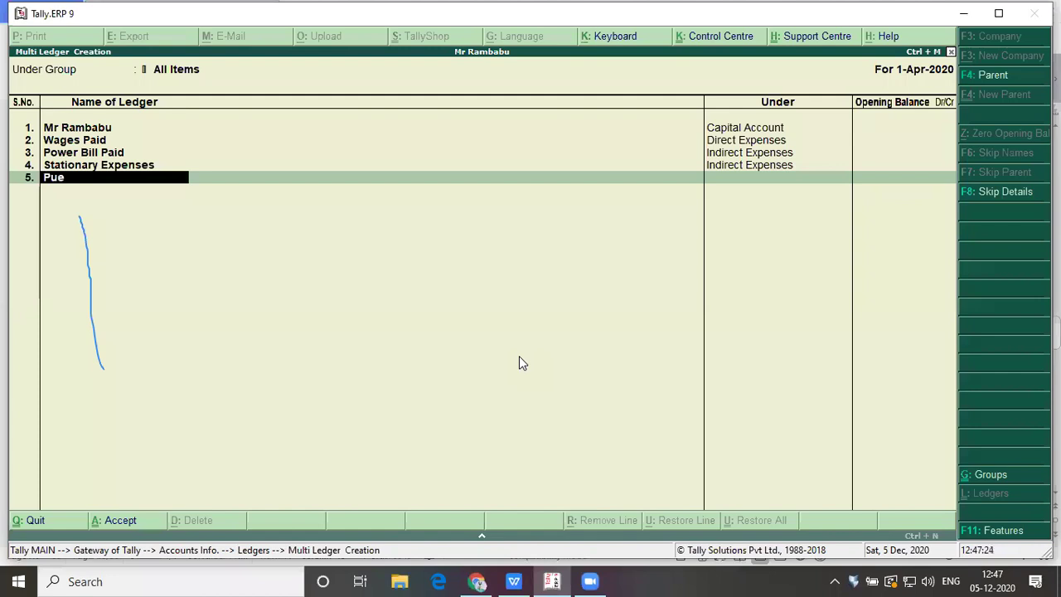
pyautogui.press('BackSpace')
pyautogui.write('rchases')
pyautogui.press('Return')
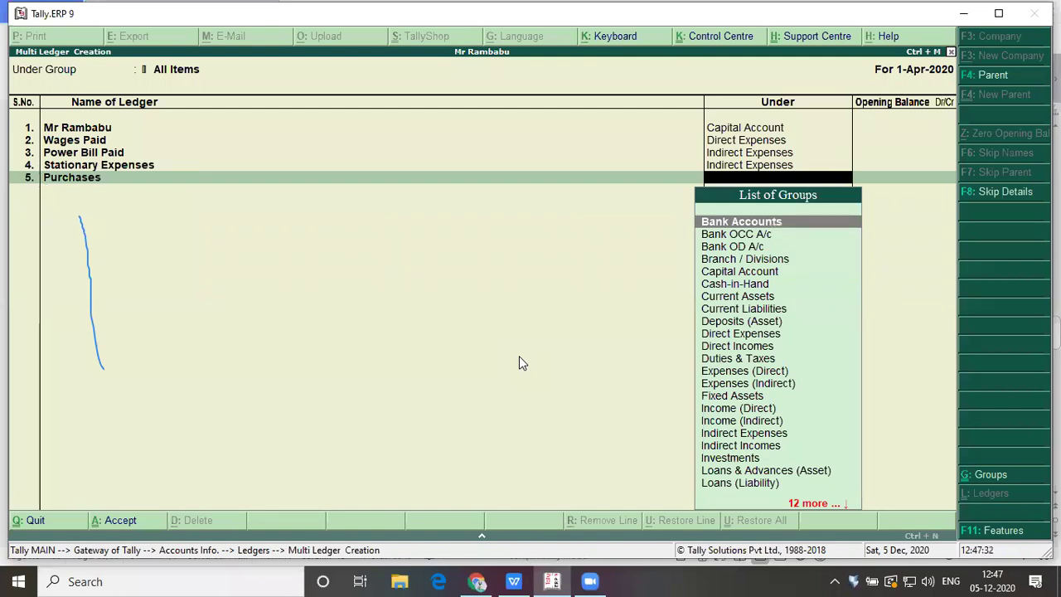
pyautogui.write('Pu')
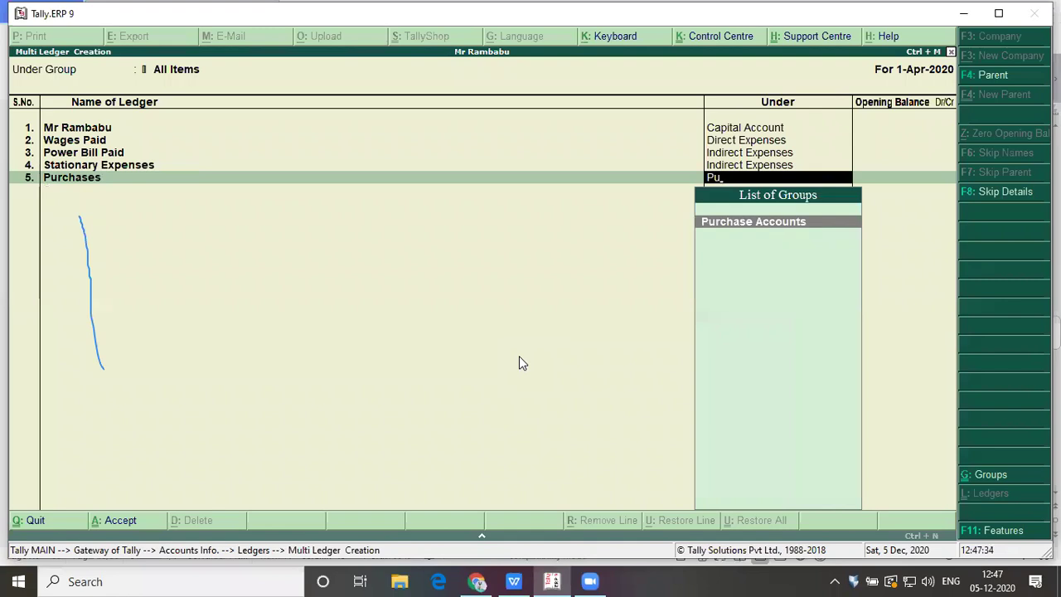
pyautogui.press('Return')
pyautogui.press('Return')
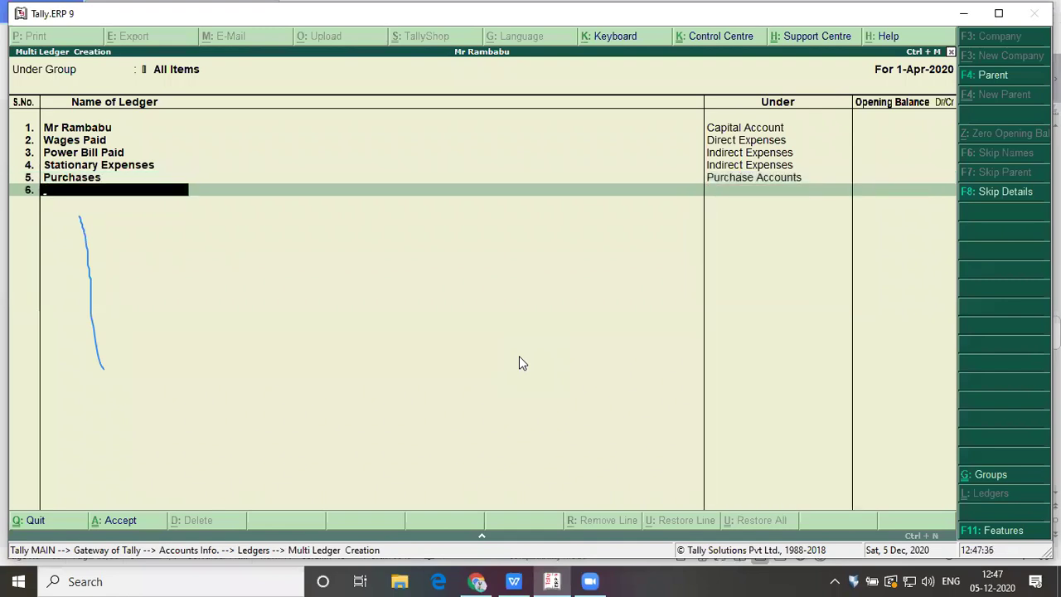
# Step: Add the ledger "Sales" under Sales Accounts with no opening balance
pyautogui.write('Sales')
pyautogui.press('Return')
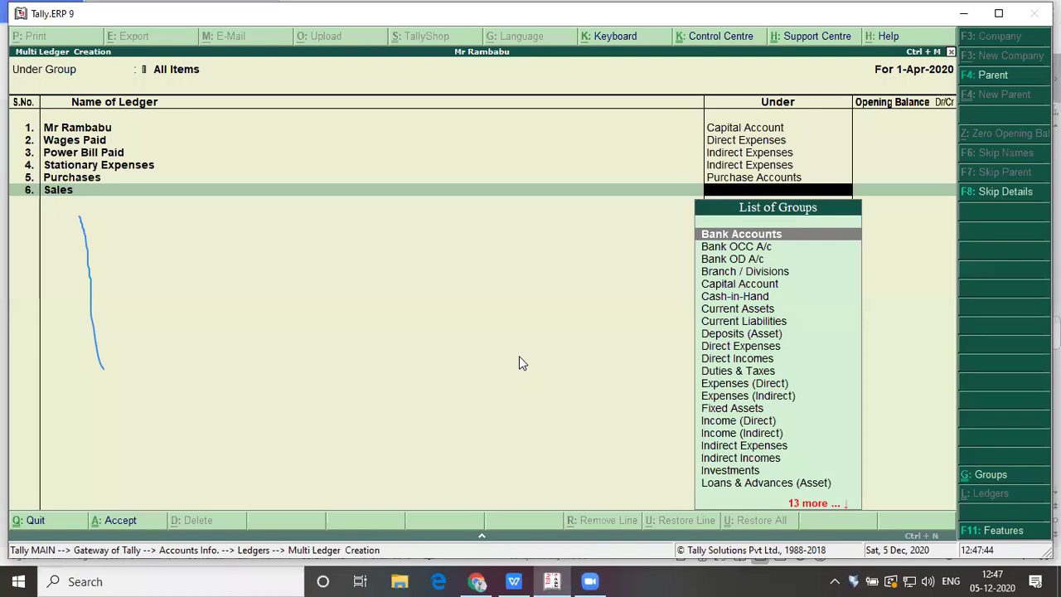
pyautogui.write('Sa')
pyautogui.press('Return')
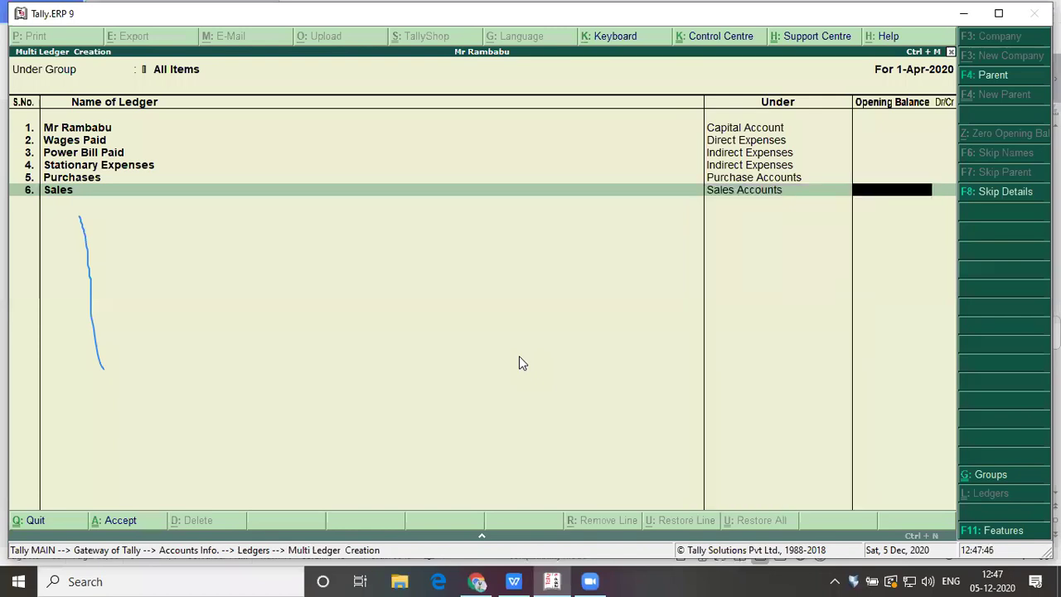
pyautogui.press('Return')
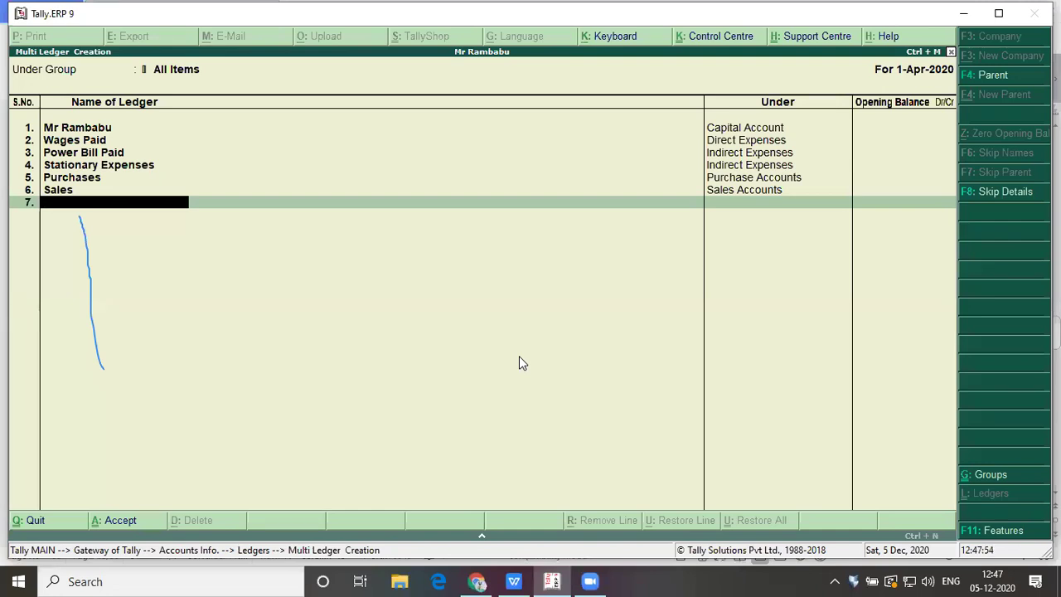
# Step: Add the ledger "Purchase Returns" under Purchase Accounts with no opening balance
pyautogui.write('Purchase')
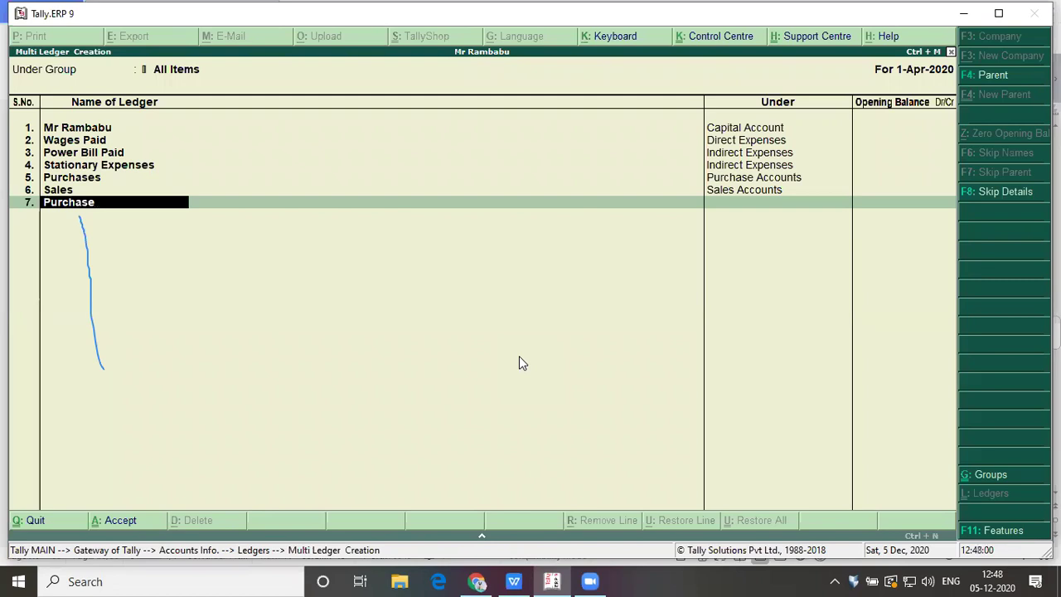
pyautogui.write(' Retu')
pyautogui.write('rn')
pyautogui.write('s')
pyautogui.press('Return')
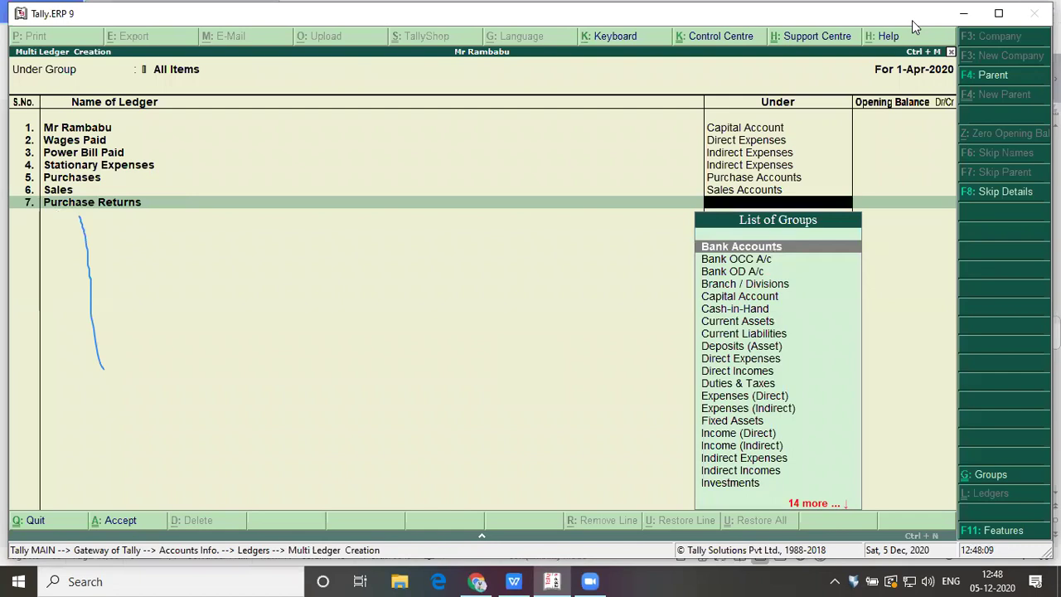
pyautogui.click(840, 78)
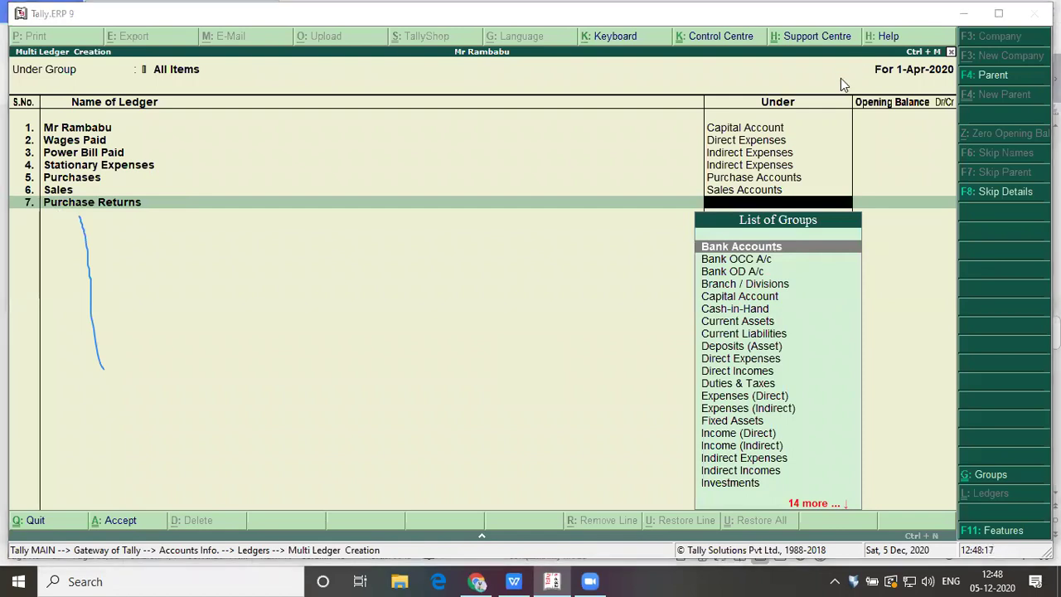
pyautogui.click(667, 231)
pyautogui.write('P')
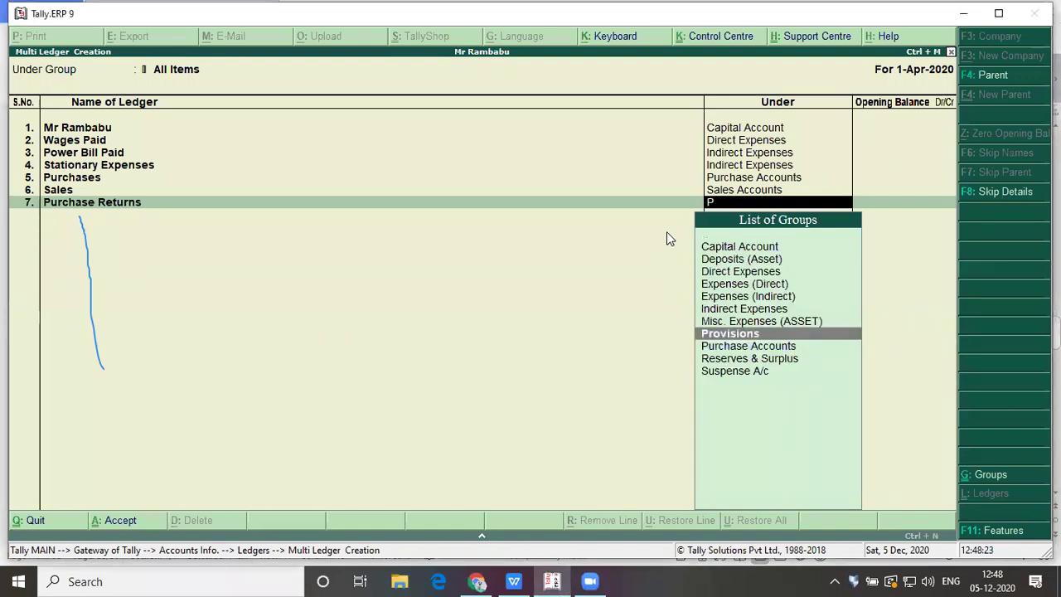
pyautogui.press('Down')
pyautogui.press('Return')
# Step: Add the ledger "Sales Returns" under Sales Accounts with no opening balance
pyautogui.write('Sa')
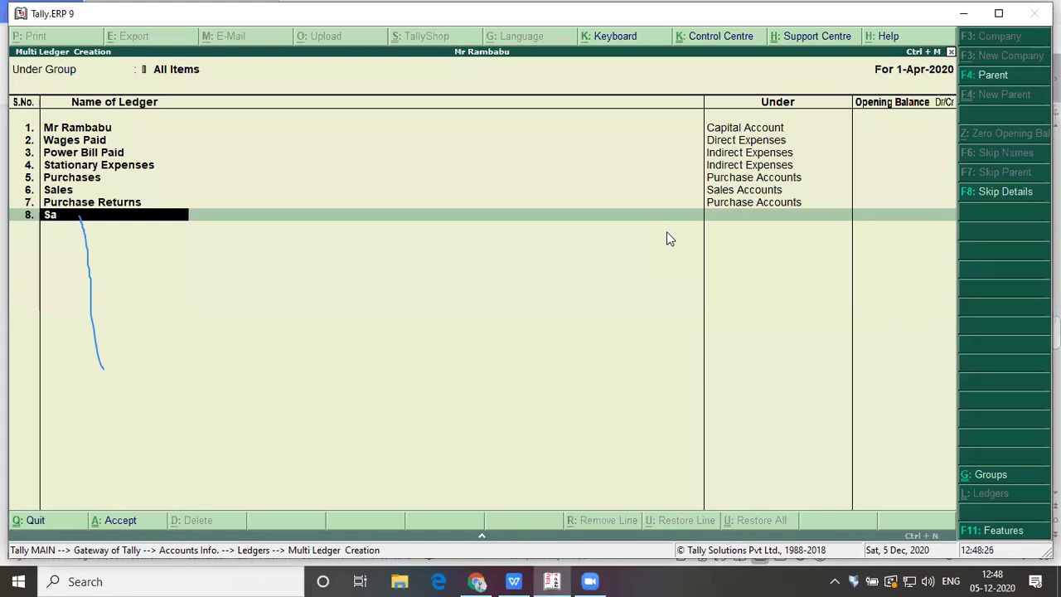
pyautogui.write('les Returns')
pyautogui.press('Return')
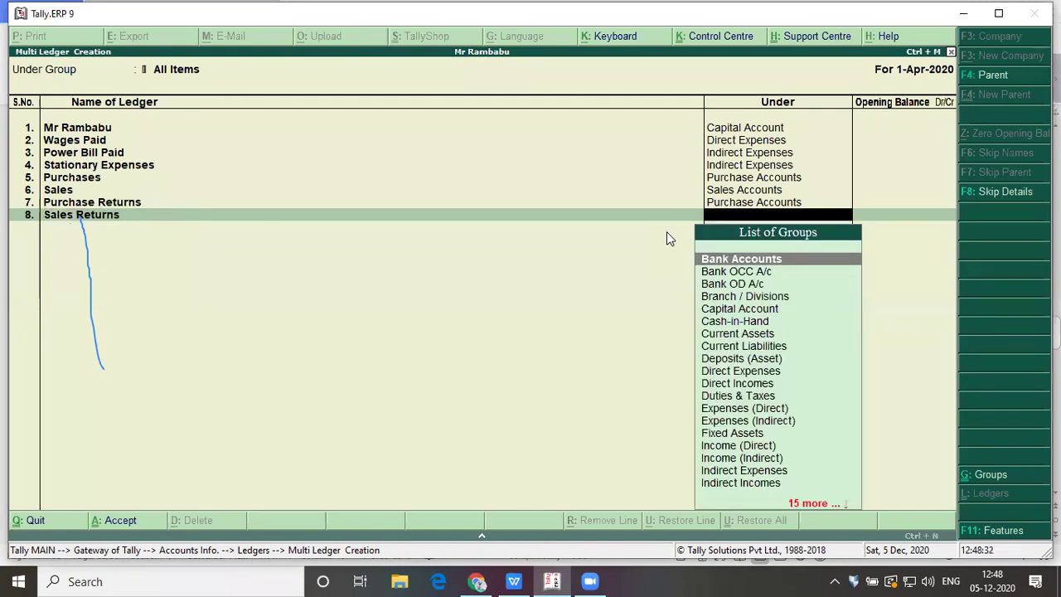
pyautogui.write('S')
pyautogui.press('Down')
pyautogui.press('Up')
pyautogui.press('Return')
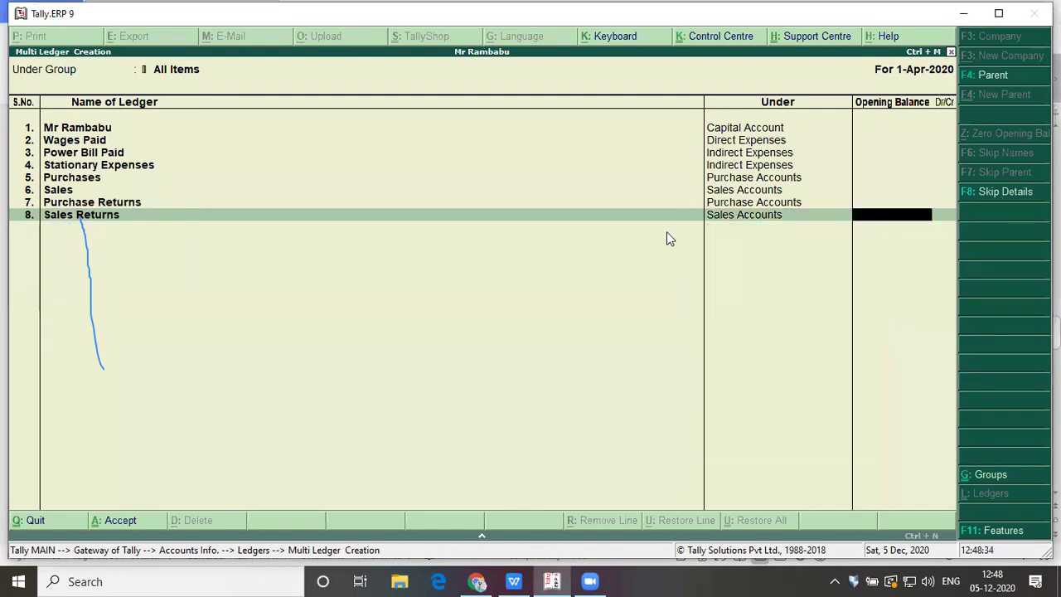
pyautogui.press('Return')
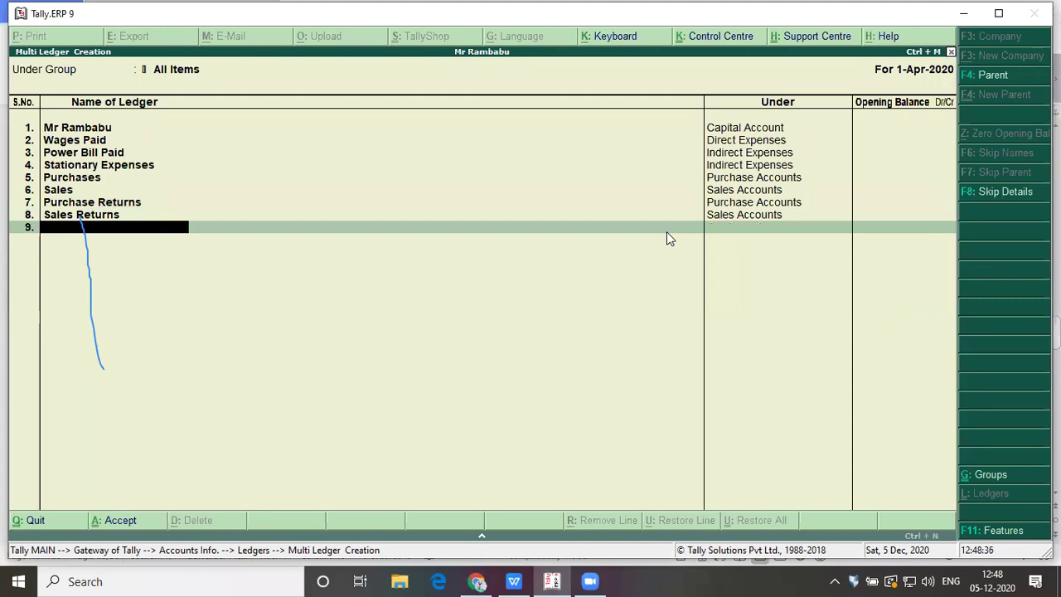
# Step: Consult transactions 7 to 9 in the document and add the ledger "Sbi" under Bank Accounts with no opening balance
pyautogui.hotkey('alt', 'Tab')
pyautogui.scroll(-1, 668, 233)
pyautogui.scroll(-10, 668, 233)
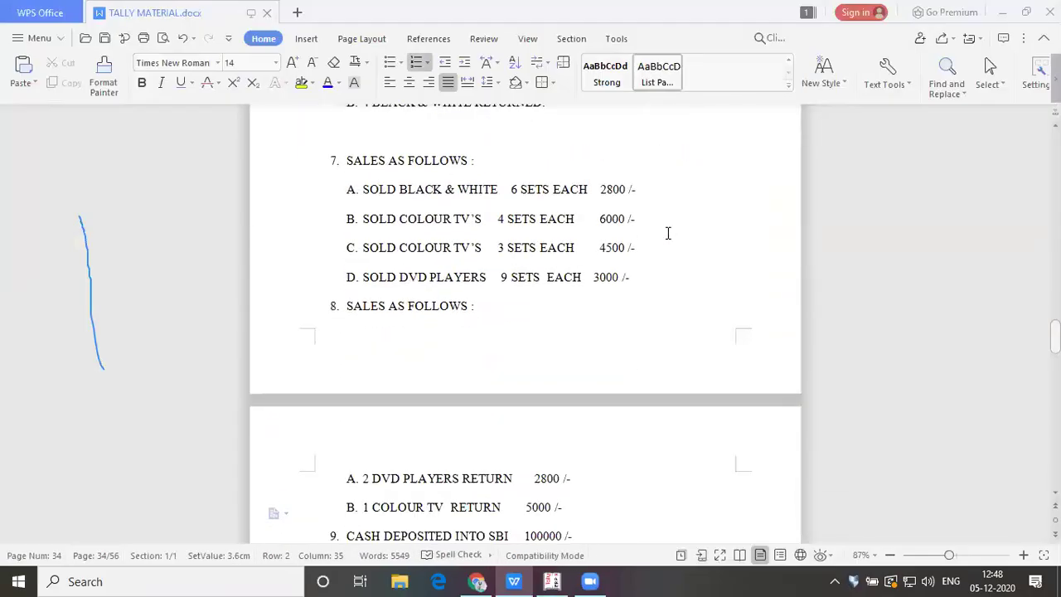
pyautogui.scroll(-2, 669, 233)
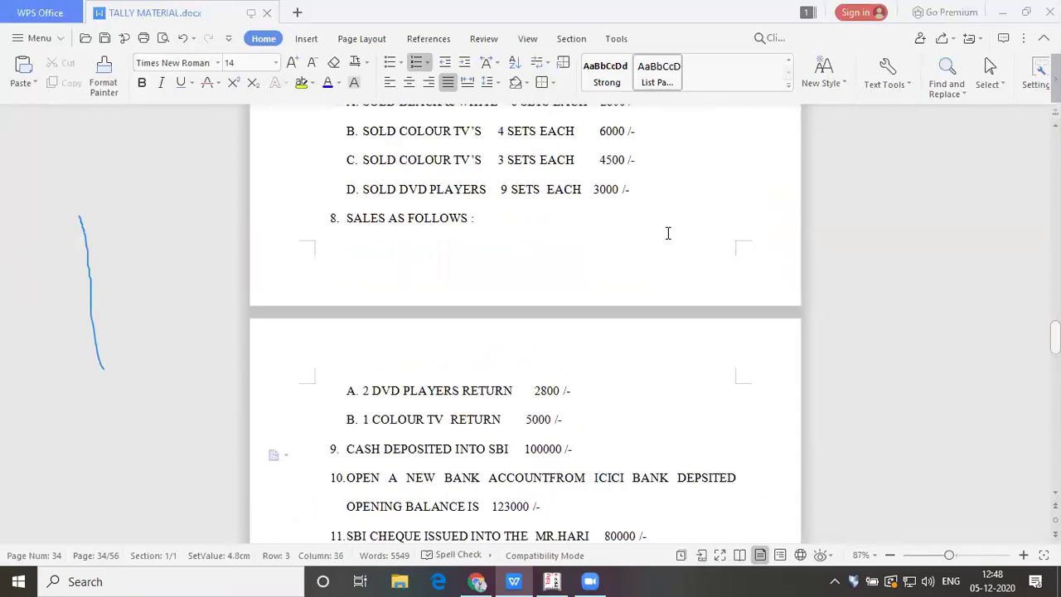
pyautogui.press('Left')
pyautogui.press('Left')
pyautogui.press('Left')
pyautogui.press('Left')
pyautogui.press('Left')
pyautogui.press('Left')
pyautogui.hotkey('alt', 'Tab')
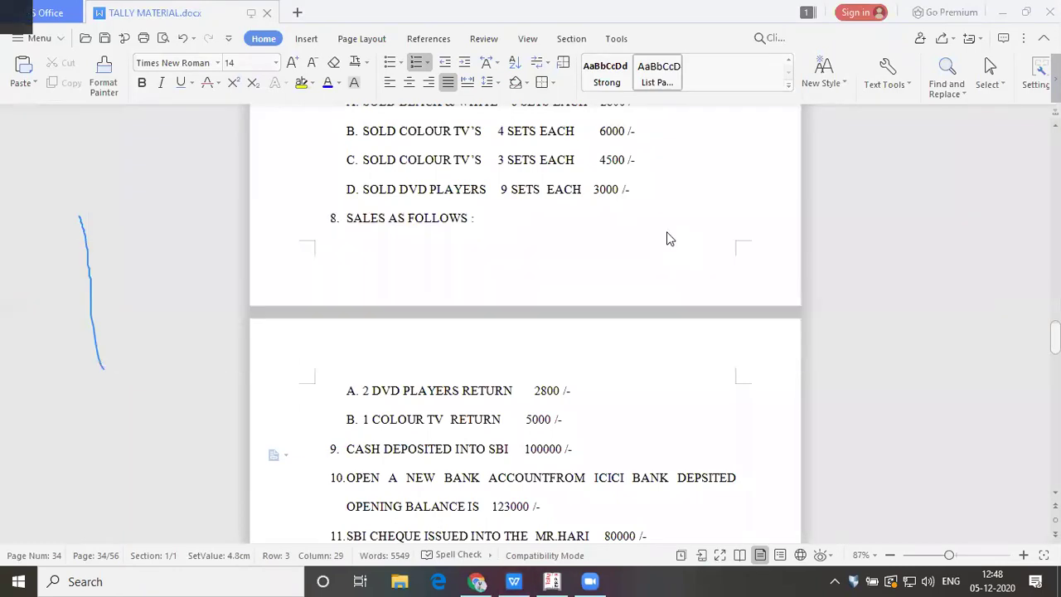
pyautogui.write('Sbi')
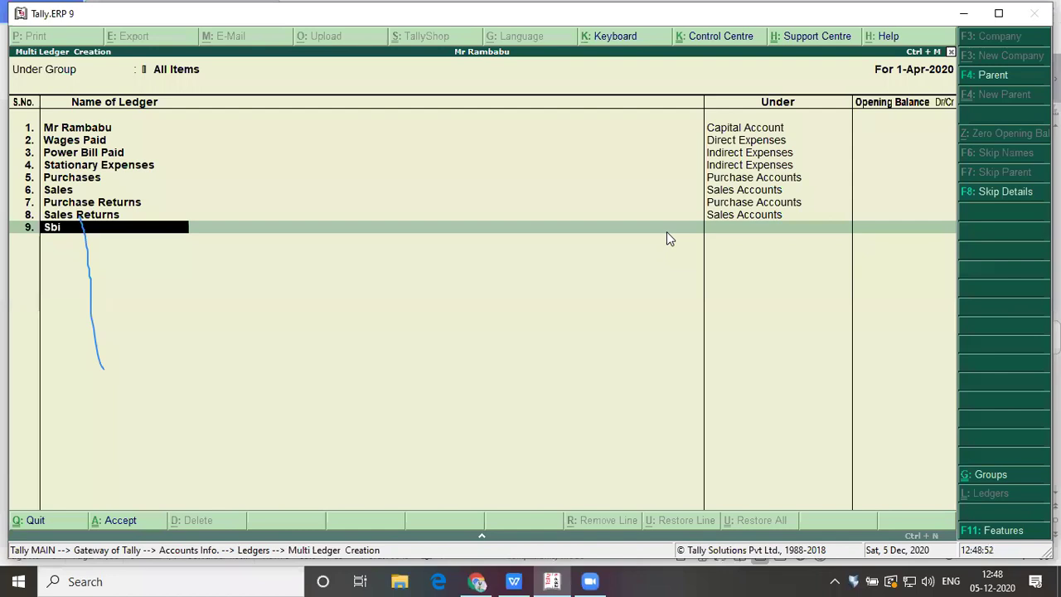
pyautogui.press('Return')
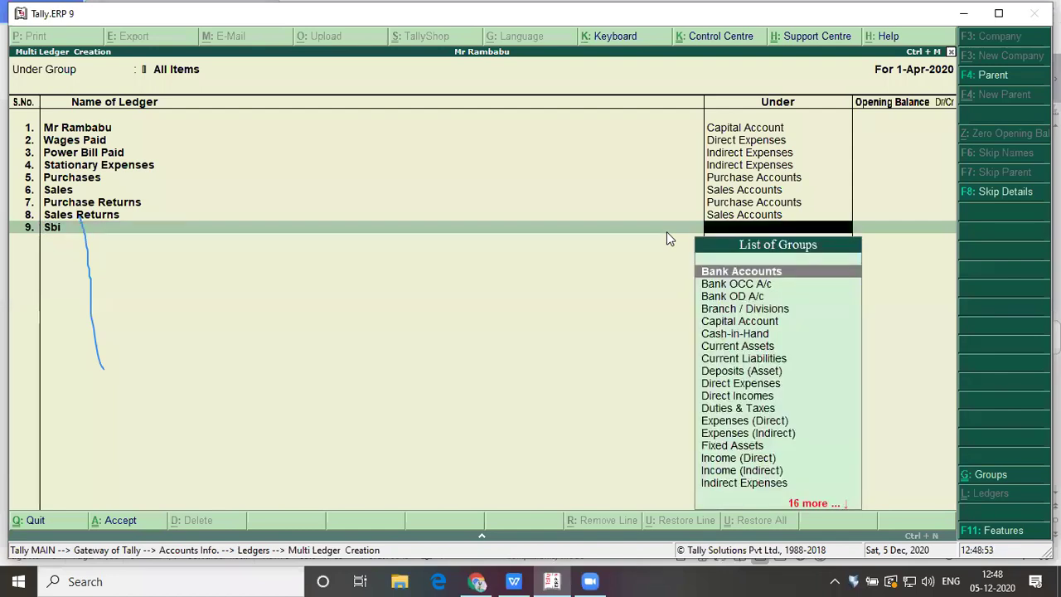
pyautogui.press('Return')
pyautogui.press('Return')
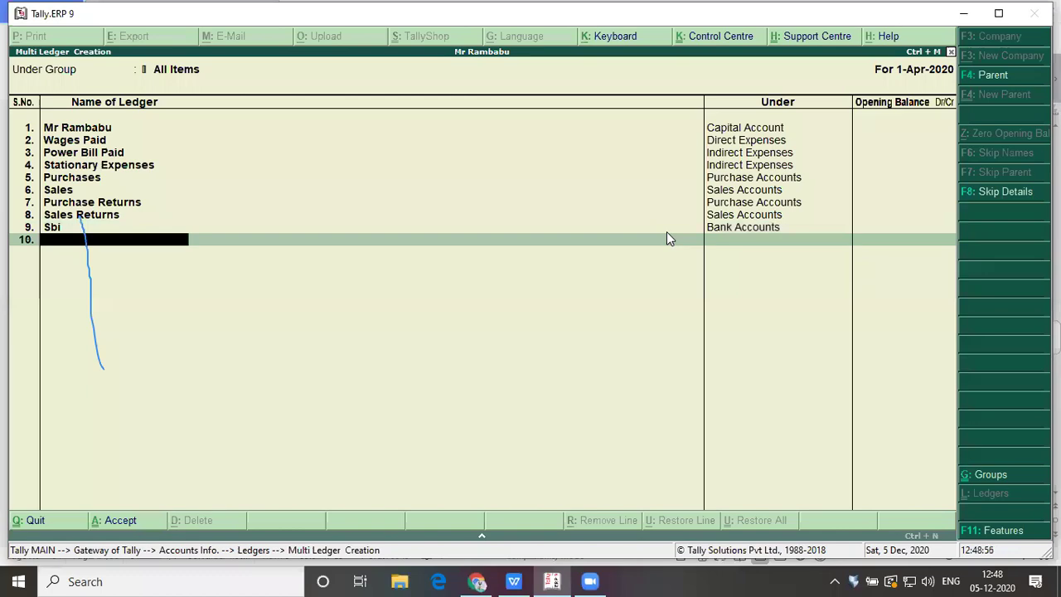
# Step: Check transaction 10 in the document and add the ledger "Icici" under Bank Accounts with an opening balance of 1,23,000 Dr
pyautogui.hotkey('alt', 'Tab')
pyautogui.press('Down')
pyautogui.press('Down')
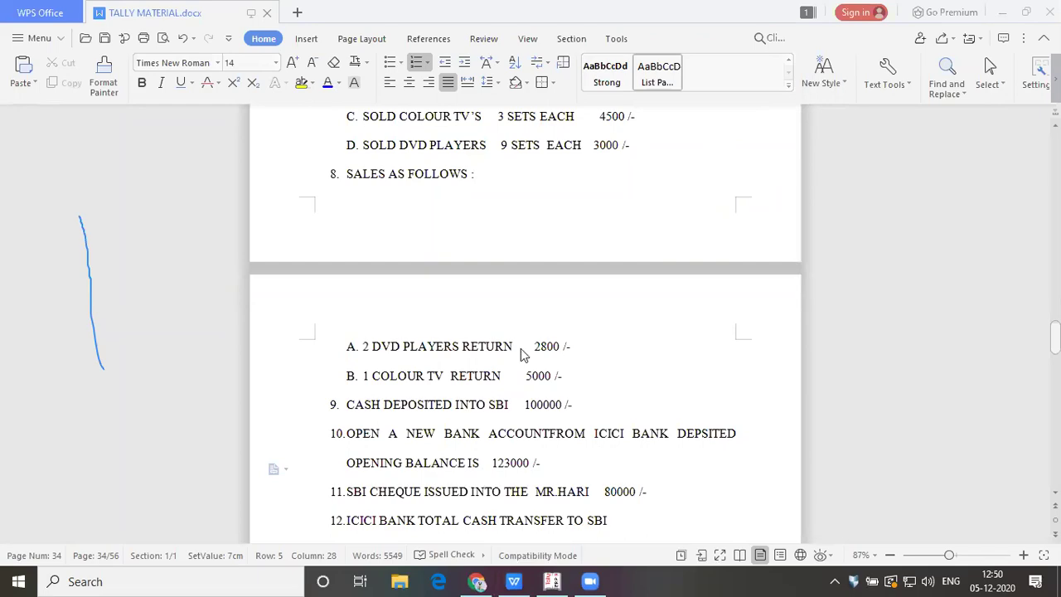
pyautogui.hotkey('alt', 'Tab')
pyautogui.write('Icici')
pyautogui.press('Return')
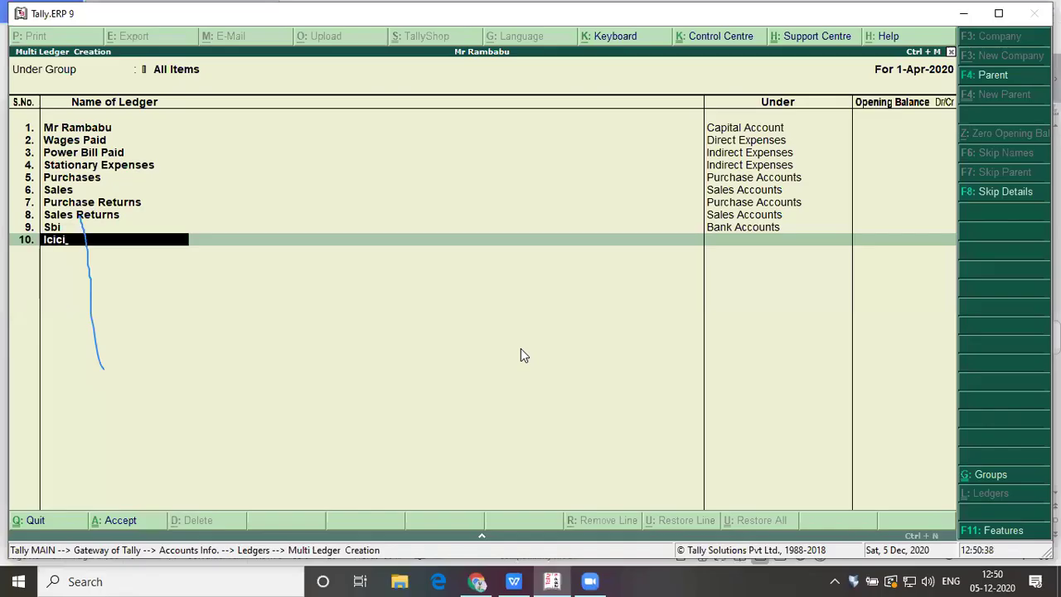
pyautogui.press('Return')
pyautogui.write('1,2')
pyautogui.write('3,000')
pyautogui.press('Return')
pyautogui.press('Return')
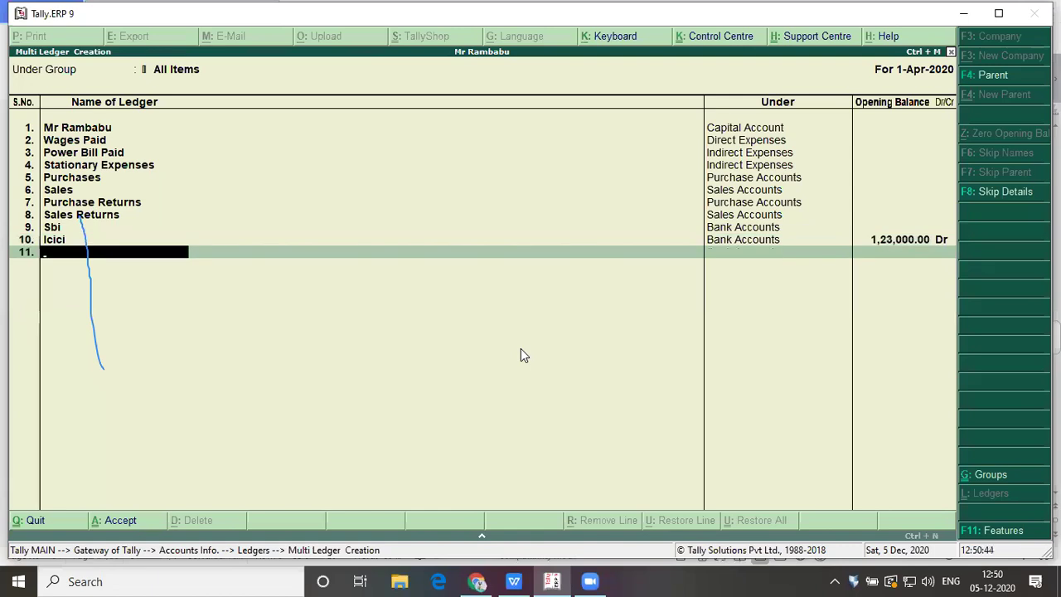
# Step: Check transaction 11 in the document and add a ledger with the cheque recipient's name under Sundry Creditors with no opening balance
pyautogui.hotkey('alt', 'Tab')
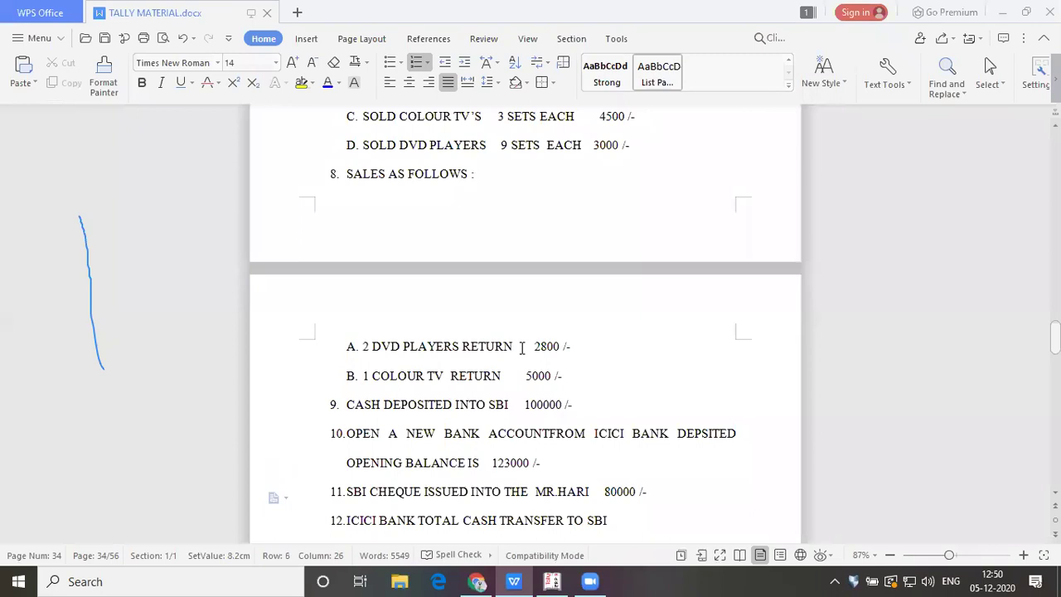
pyautogui.click(523, 347)
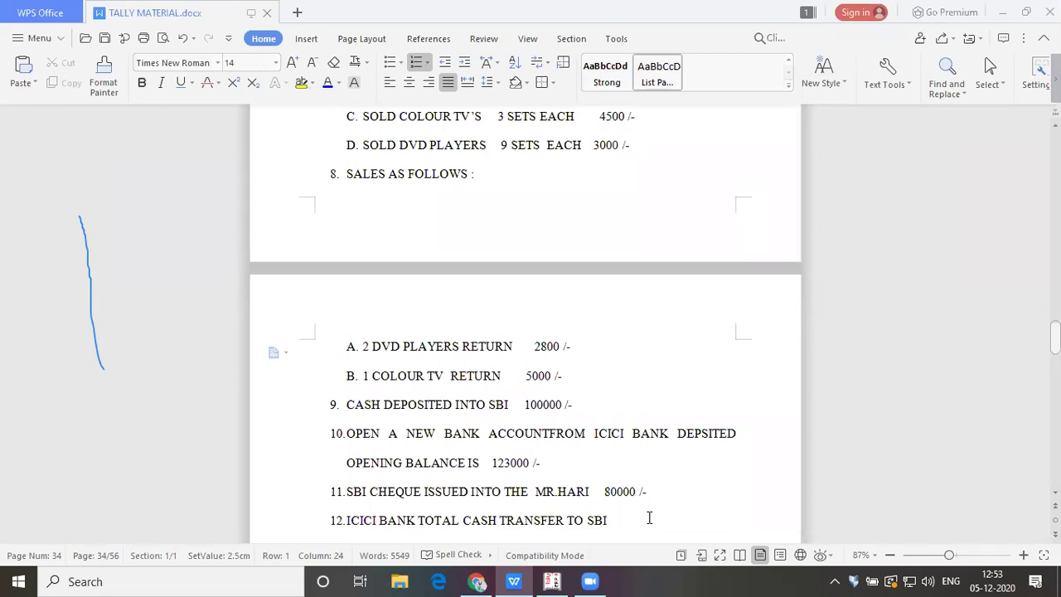
pyautogui.hotkey('alt', 'Tab')
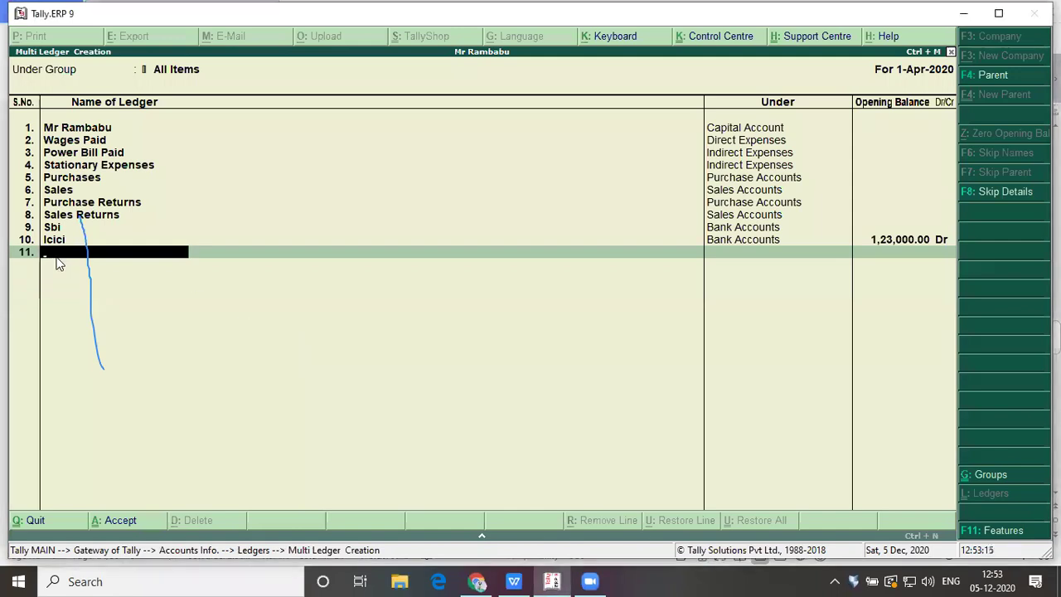
pyautogui.write('Mr Hari')
pyautogui.press('Return')
pyautogui.write('Su')
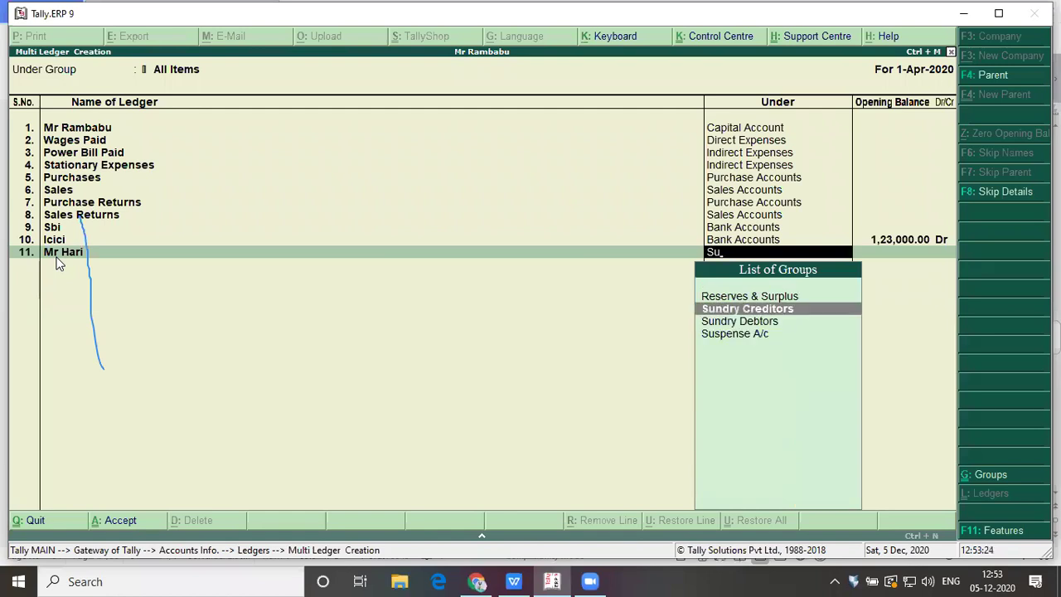
pyautogui.press('Return')
pyautogui.press('Return')
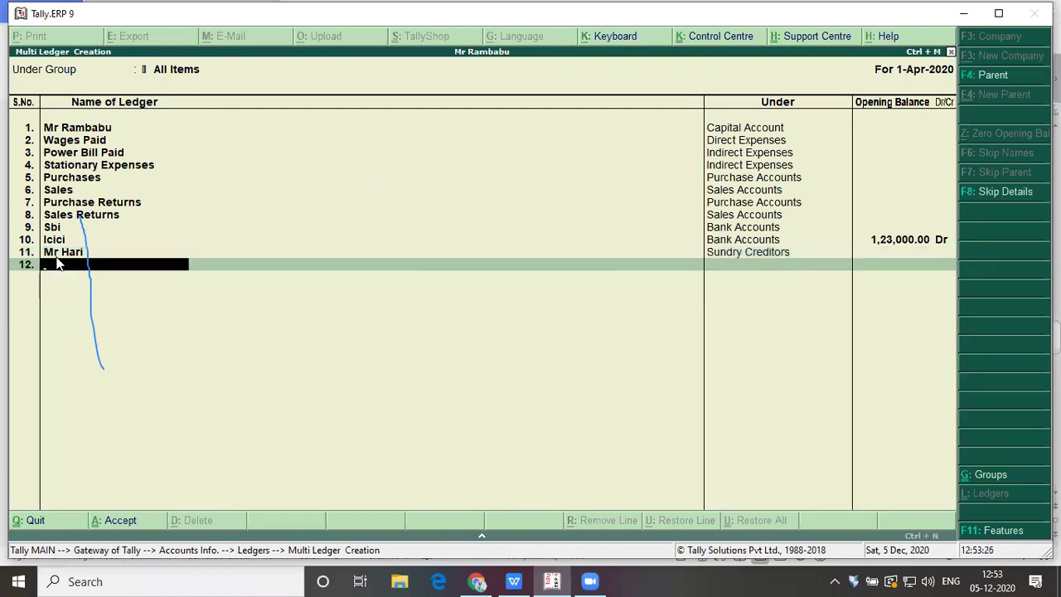
# Step: Review transactions 12 and 13 of Problem 2 in the document for further ledgers needed, and return to Tally's ledger list
pyautogui.hotkey('alt', 'Tab')
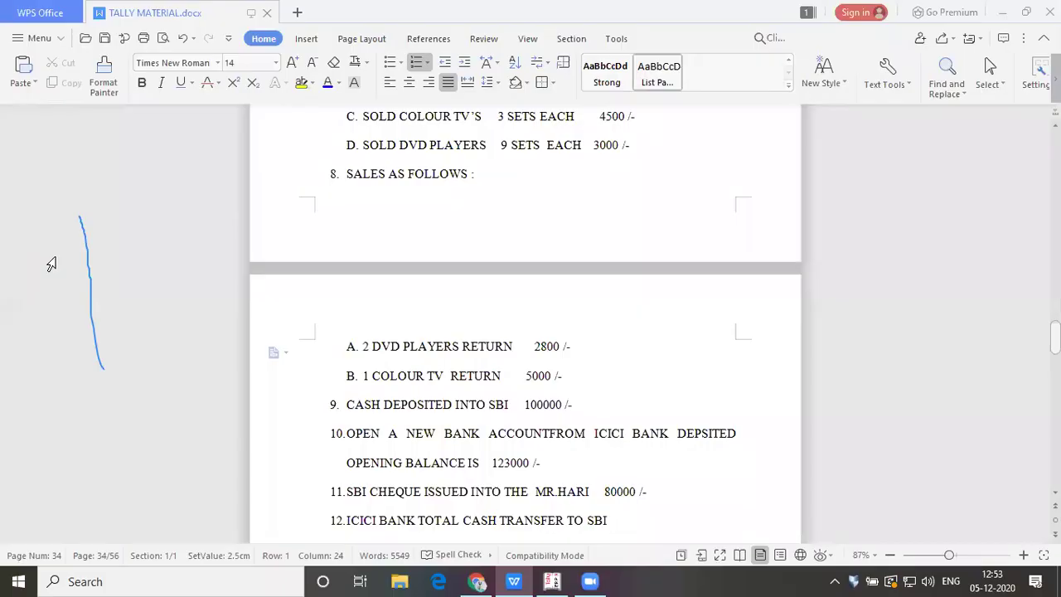
pyautogui.press('Down')
pyautogui.press('Down')
pyautogui.press('Down')
pyautogui.press('Down')
pyautogui.press('Down')
pyautogui.press('Down')
pyautogui.press('Down')
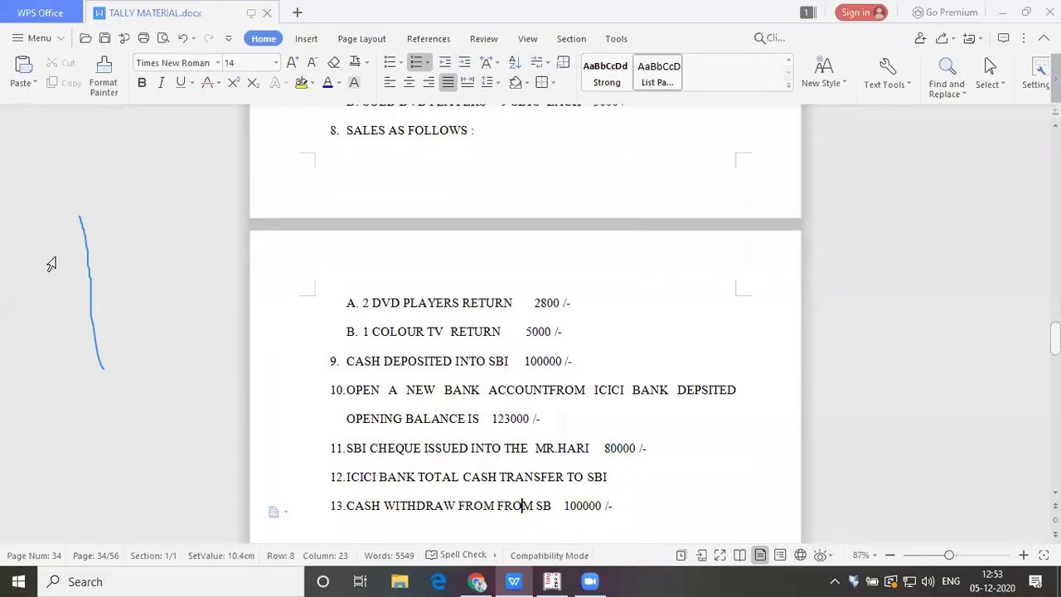
pyautogui.press('Up')
pyautogui.press('Up')
pyautogui.press('Up')
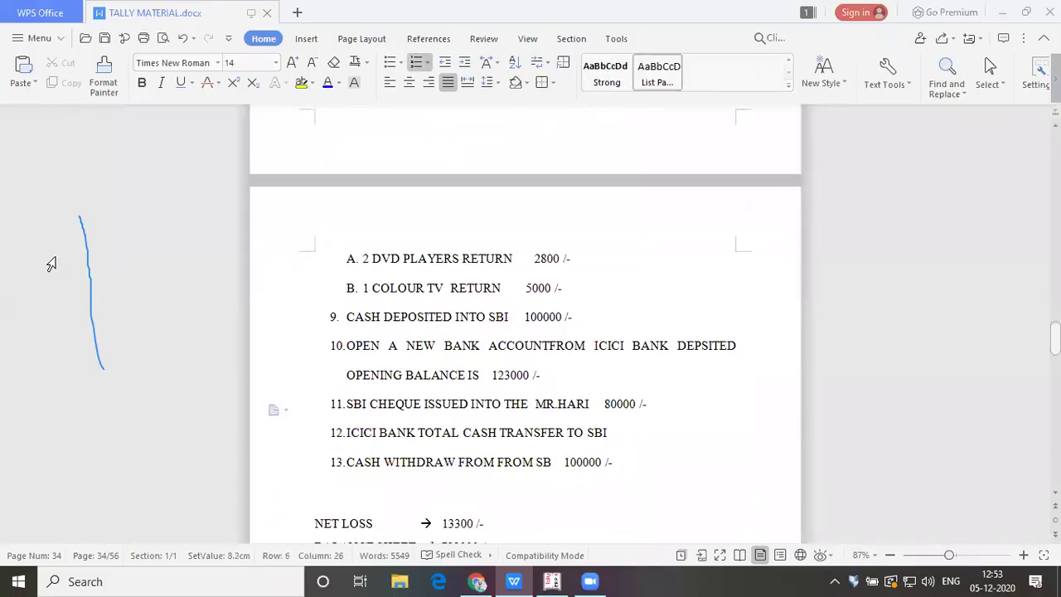
pyautogui.press('Down')
pyautogui.hotkey('alt', 'Tab')
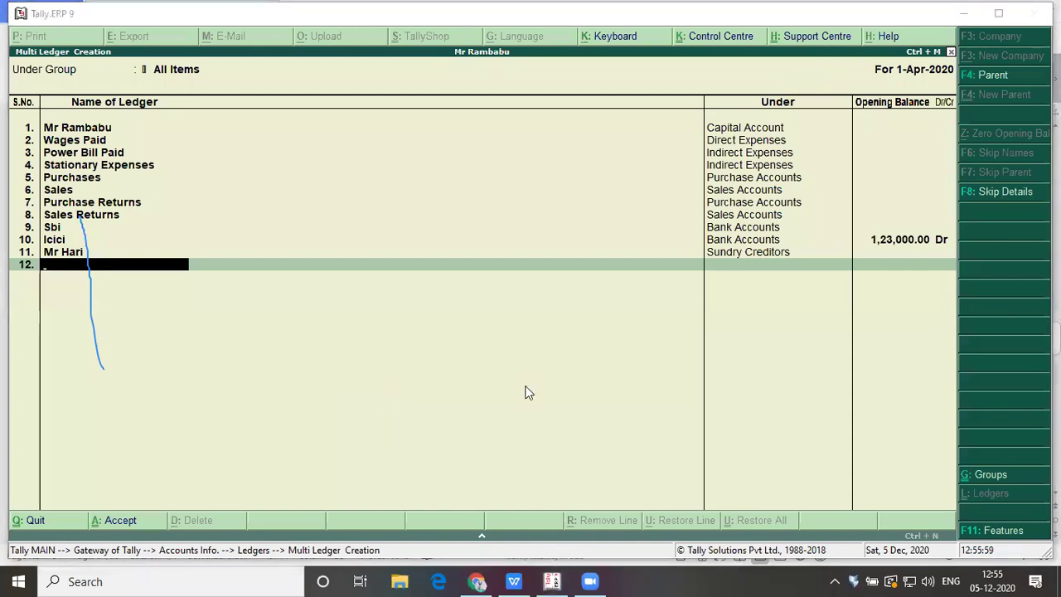
# Step: Recheck transactions 9 to 13 in the document and save the multiple ledger creation list in Tally
pyautogui.hotkey('alt', 'Tab')
pyautogui.press('Down')
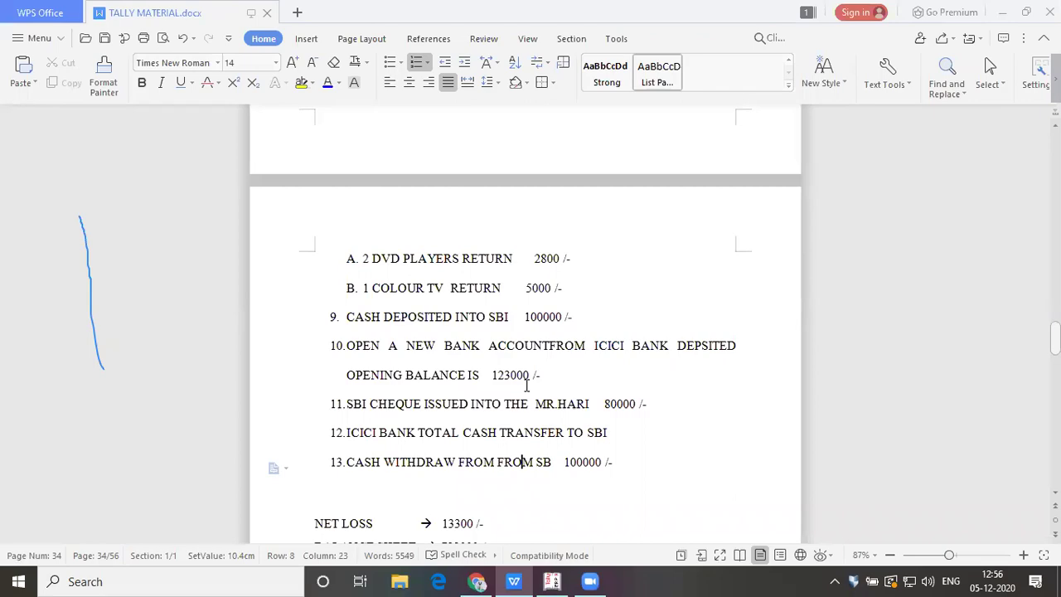
pyautogui.hotkey('alt', 'Tab')
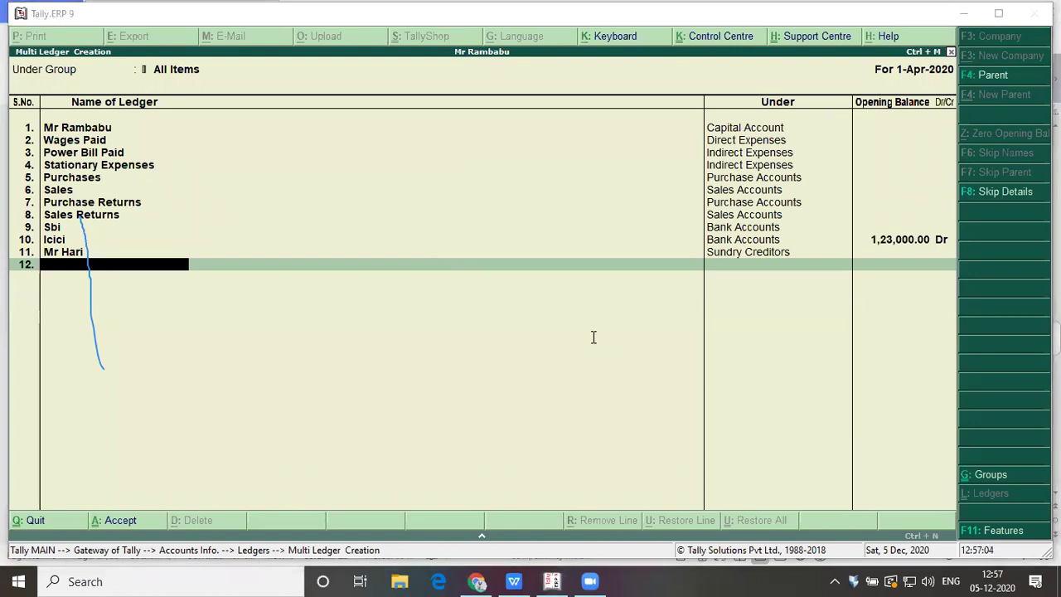
pyautogui.hotkey('alt', 'Tab')
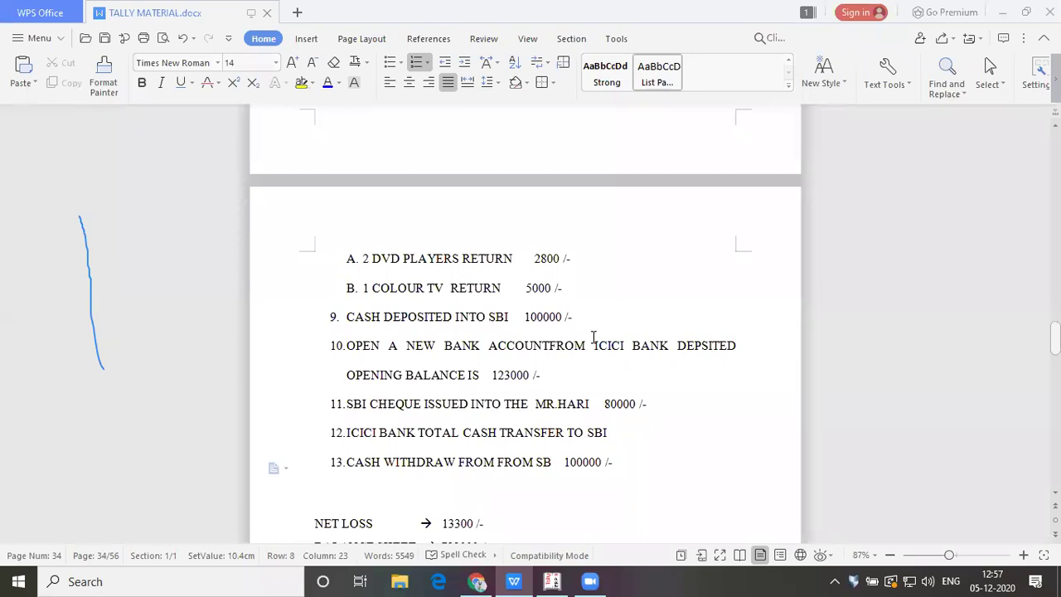
pyautogui.hotkey('alt', 'Tab')
pyautogui.hotkey('alt', 'shift', 'Tab')
pyautogui.hotkey('alt', 'Tab')
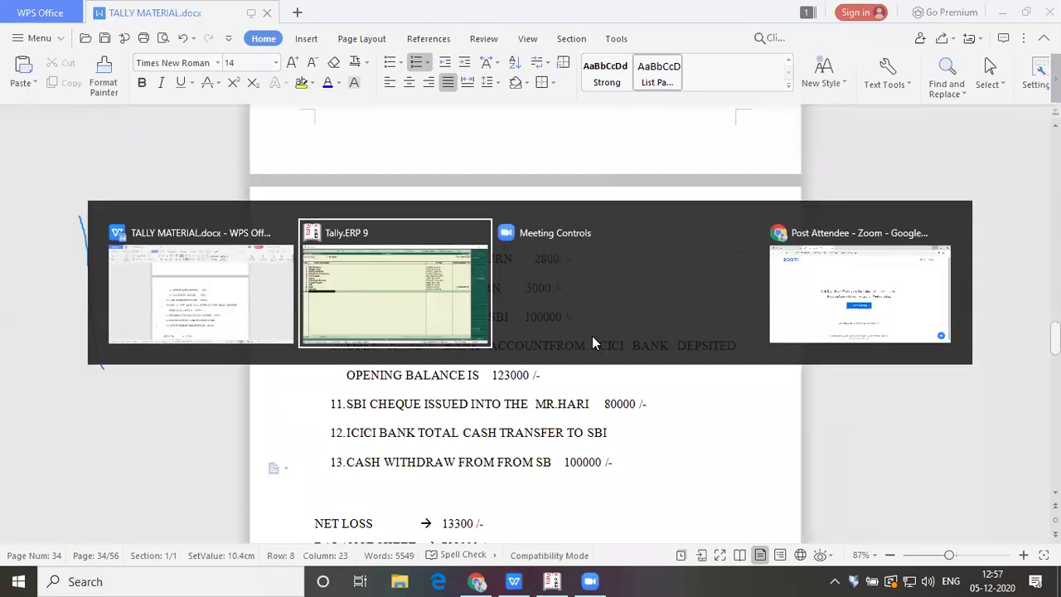
pyautogui.press('Return')
pyautogui.press('Return')
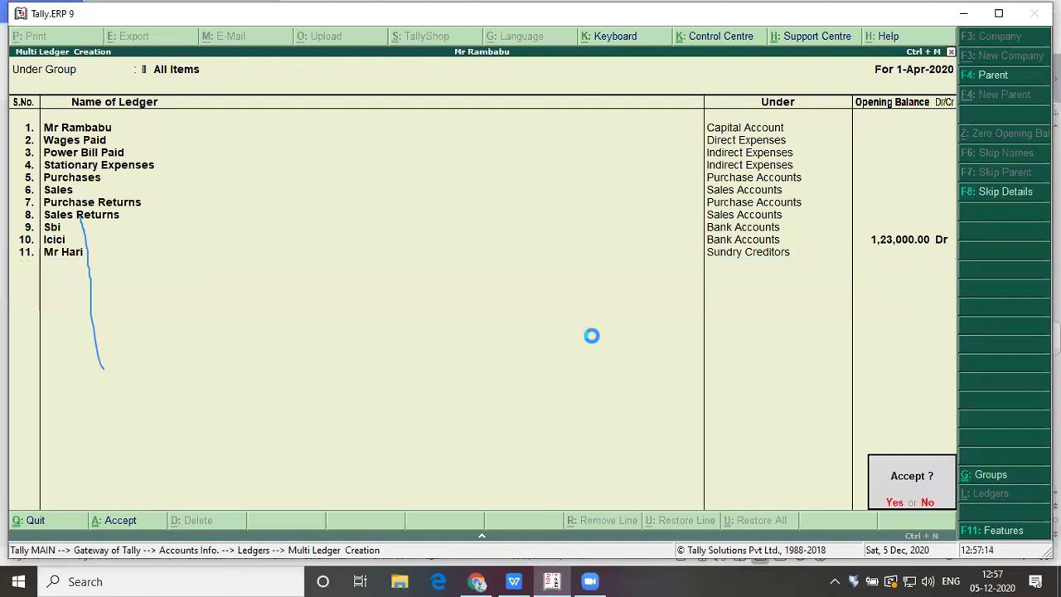
# Step: Display the ledgers of all groups to review their parent groups and opening balances, and return to the Gateway of Tally
pyautogui.press('Down')
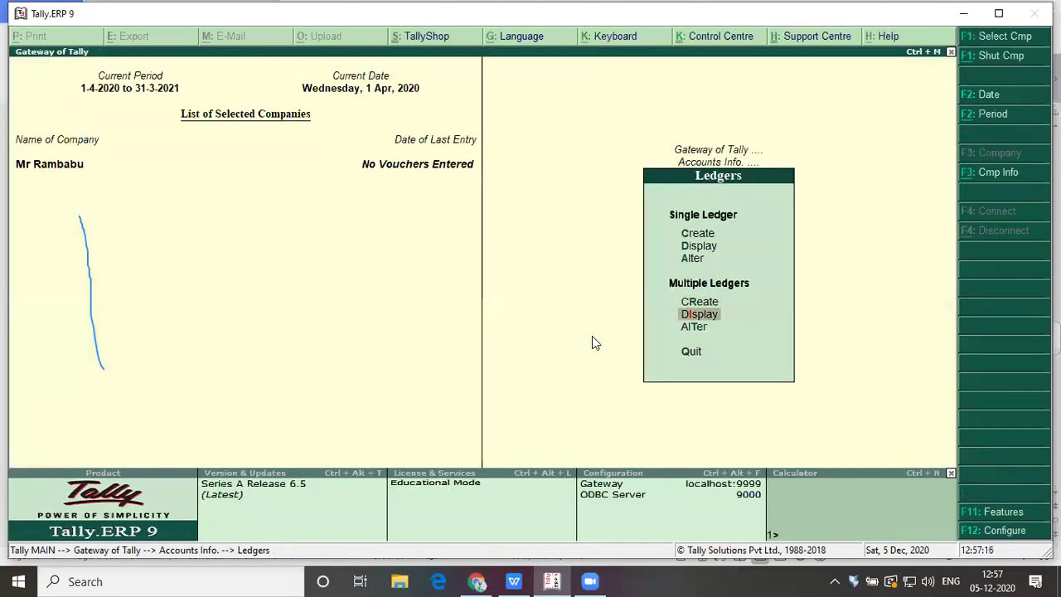
pyautogui.press('Return')
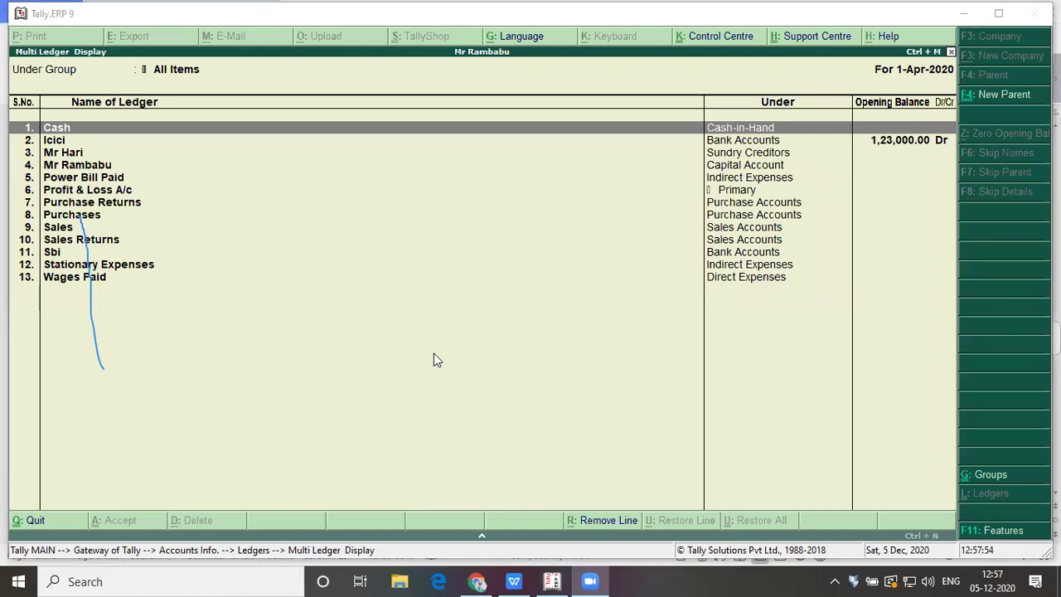
pyautogui.press('Escape')
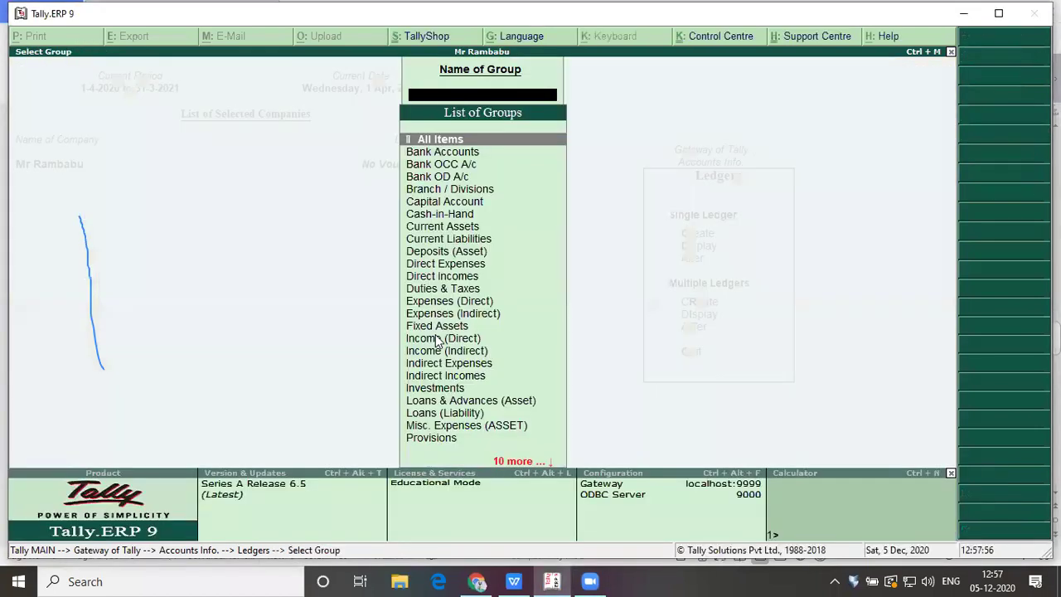
pyautogui.press('Escape')
pyautogui.press('Escape')
pyautogui.press('Escape')
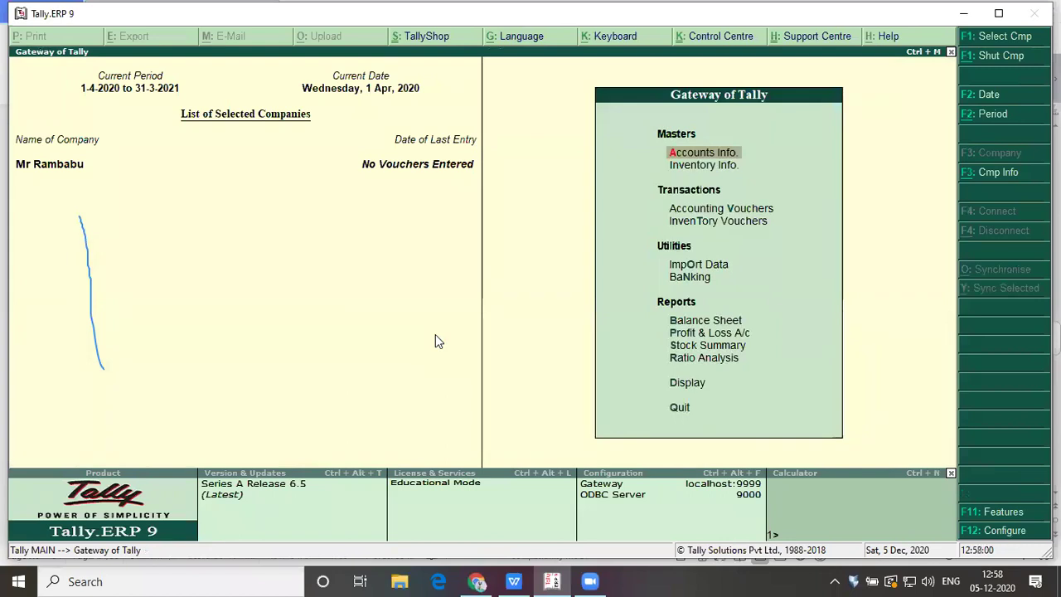
# Step: Enable the use of debit and credit notes in the company's inventory features
pyautogui.press('F11')
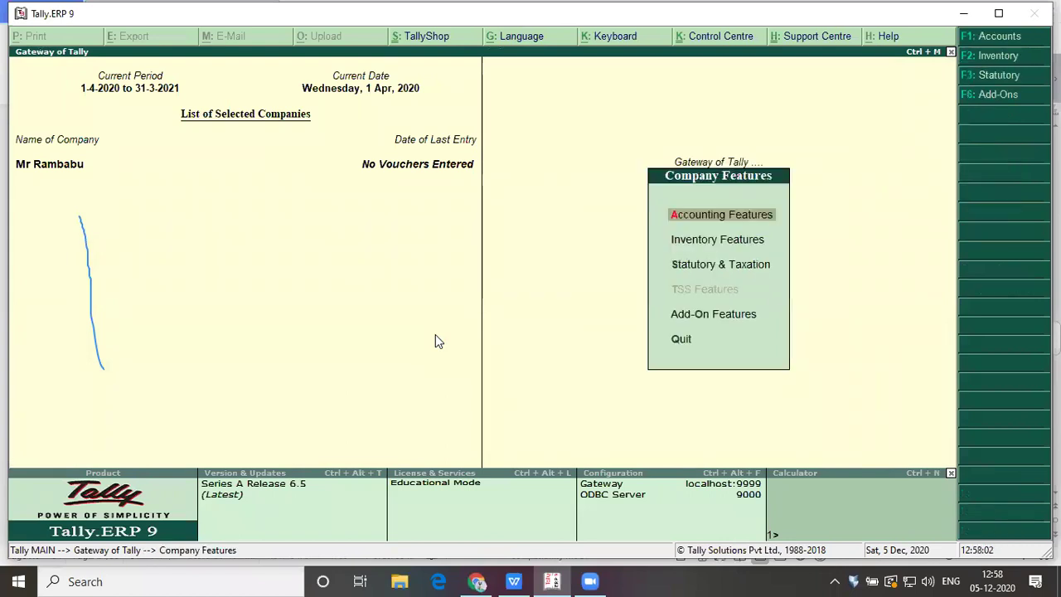
pyautogui.press('Down')
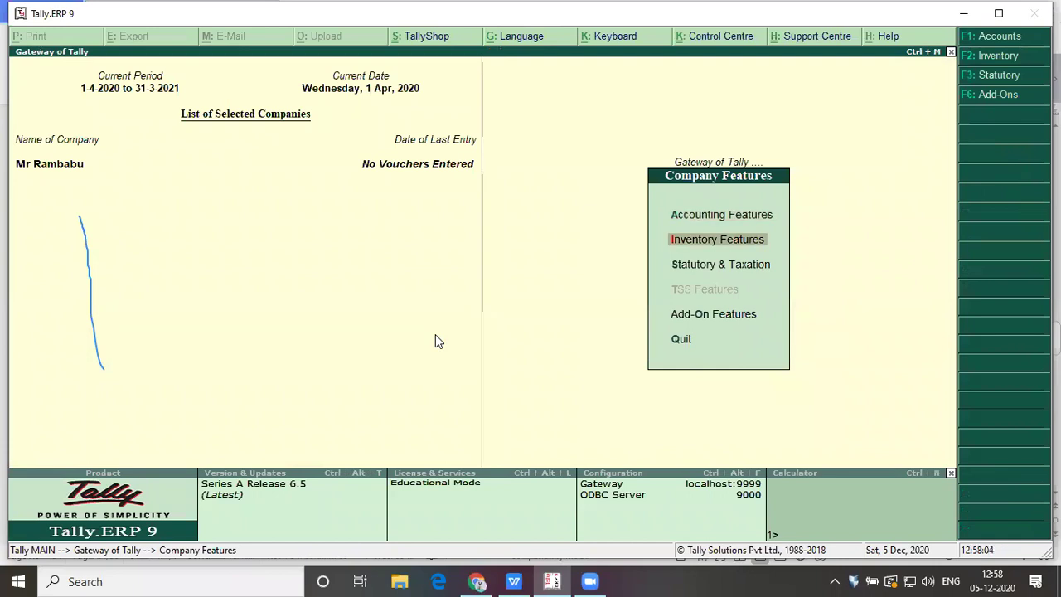
pyautogui.press('Return')
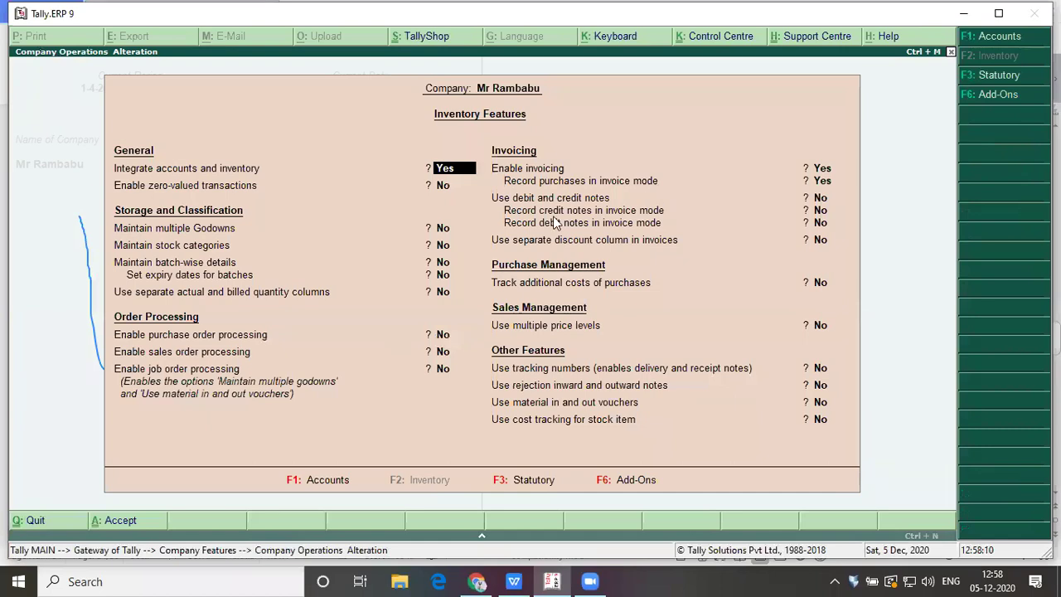
pyautogui.press('Return')
pyautogui.press('Return')
pyautogui.press('Return')
pyautogui.press('Return')
pyautogui.press('Return')
pyautogui.press('Return')
pyautogui.press('Return')
pyautogui.press('Return')
pyautogui.press('Return')
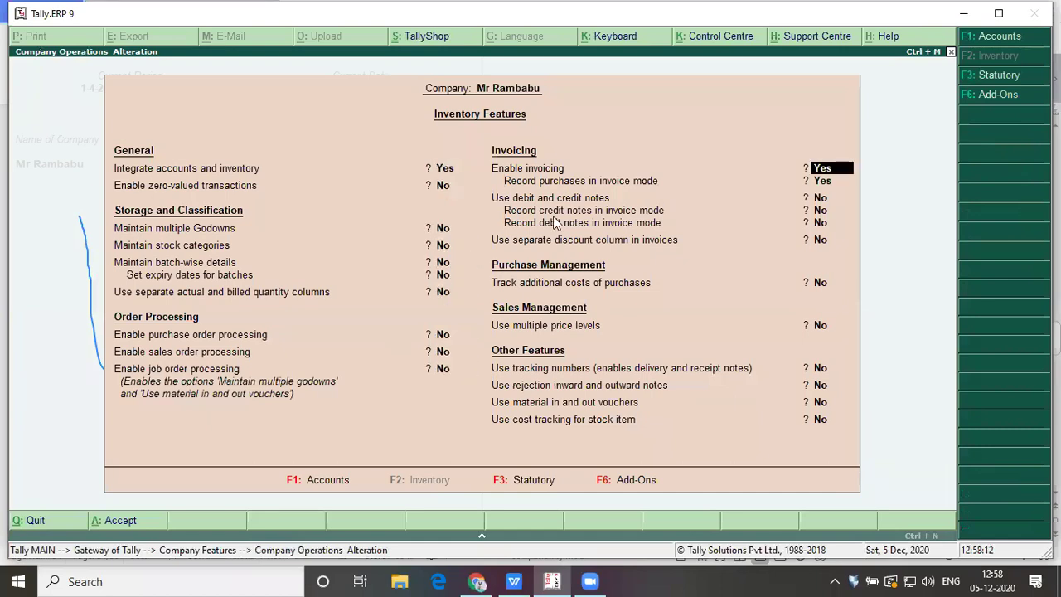
pyautogui.press('Return')
pyautogui.press('Return')
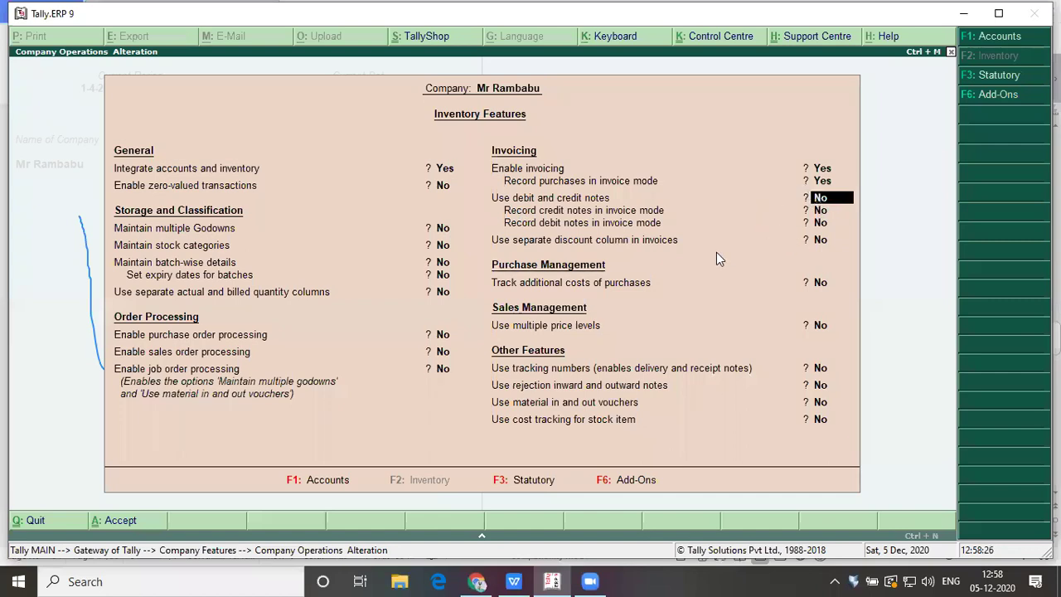
pyautogui.write('y')
pyautogui.press('Return')
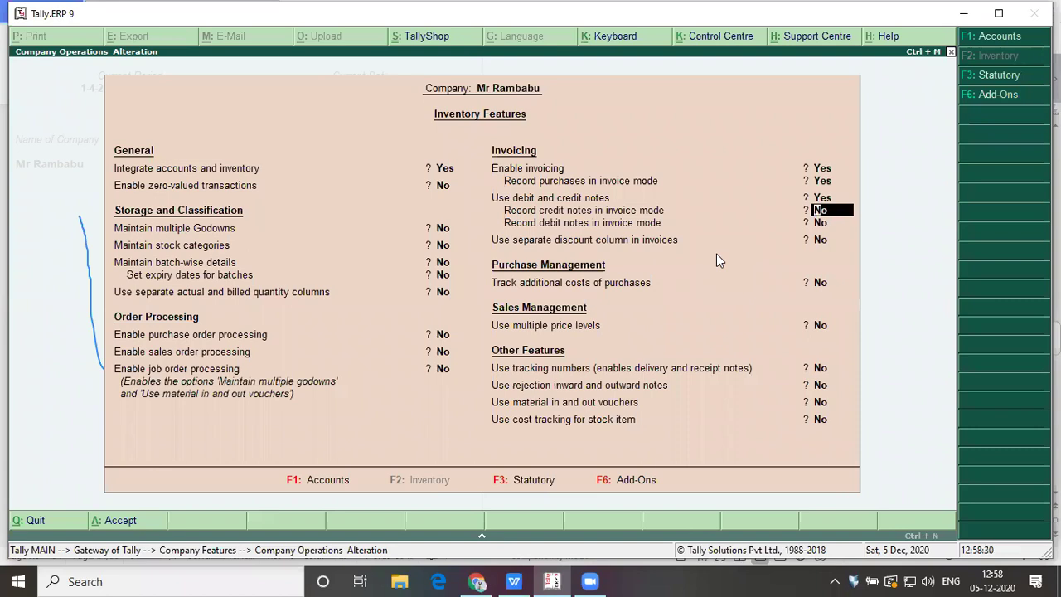
# Step: Enable recording of both credit notes and debit notes in invoice mode and save the inventory features
pyautogui.write('yes')
pyautogui.press('Return')
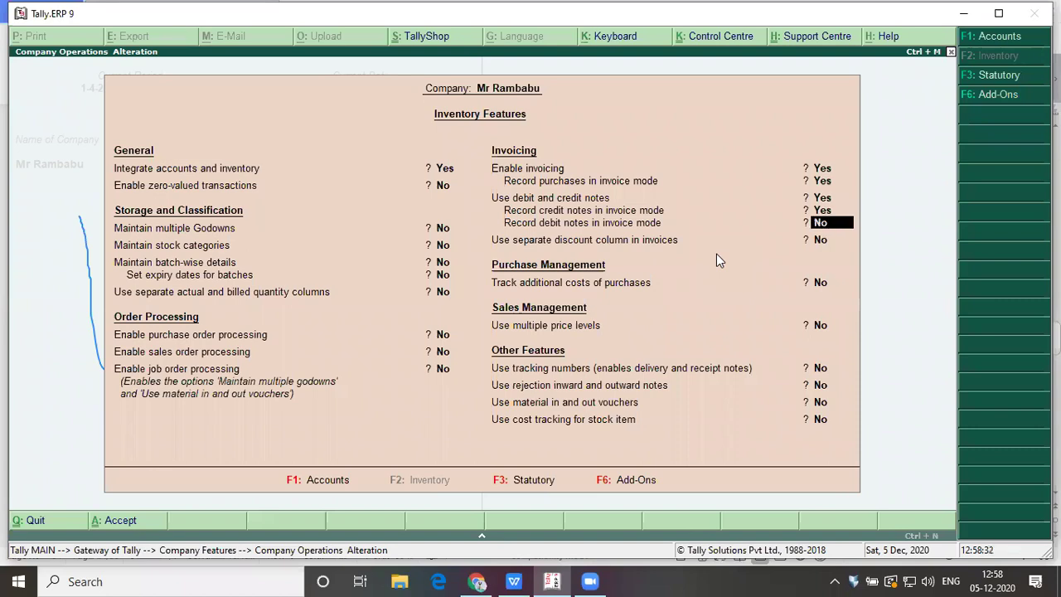
pyautogui.write('y')
pyautogui.press('Return')
pyautogui.press('Return')
pyautogui.press('Return')
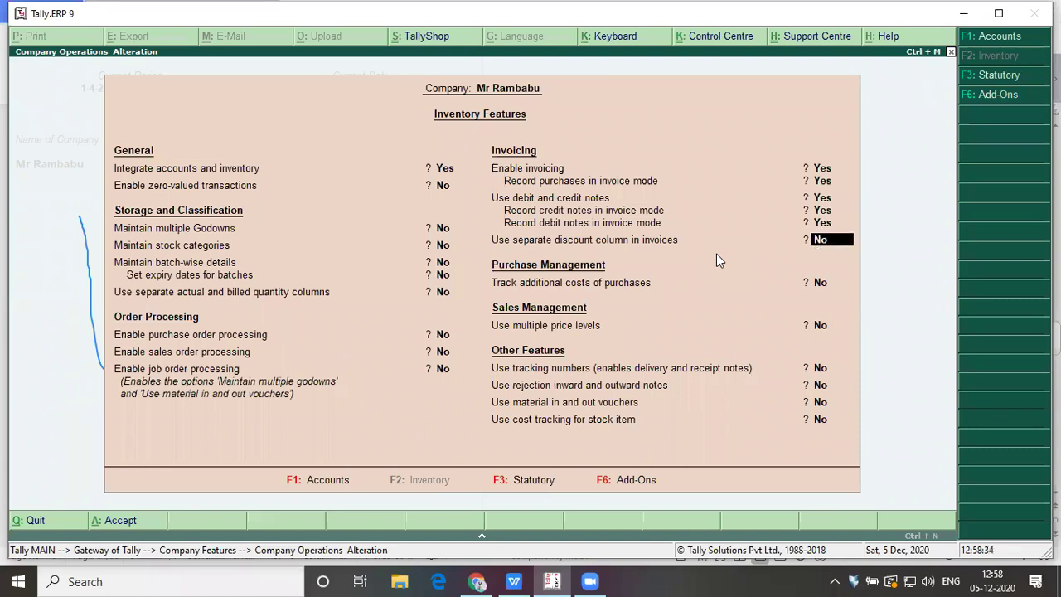
pyautogui.press('Return')
pyautogui.press('Return')
pyautogui.press('Return')
pyautogui.press('Return')
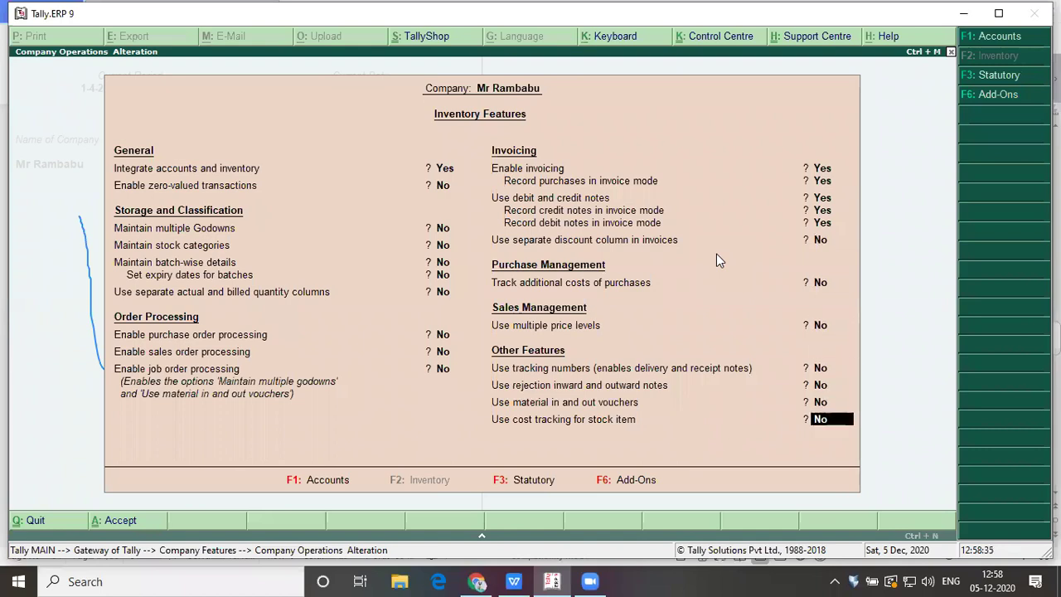
pyautogui.press('Return')
pyautogui.press('Return')
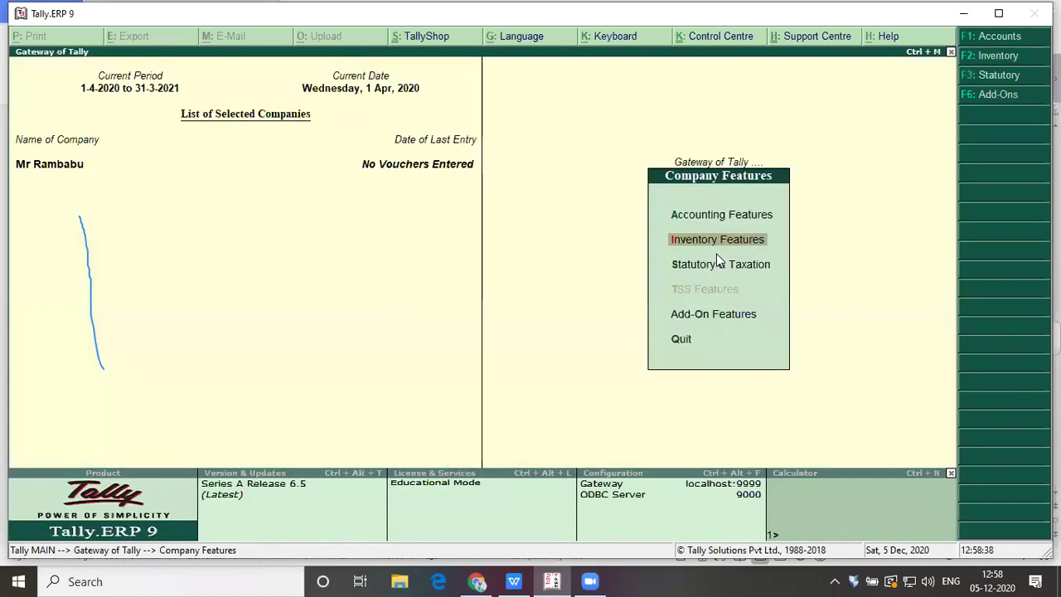
# Step: Start a new receipt voucher in Accounting Vouchers
pyautogui.press('Escape')
pyautogui.press('Down')
pyautogui.press('Down')
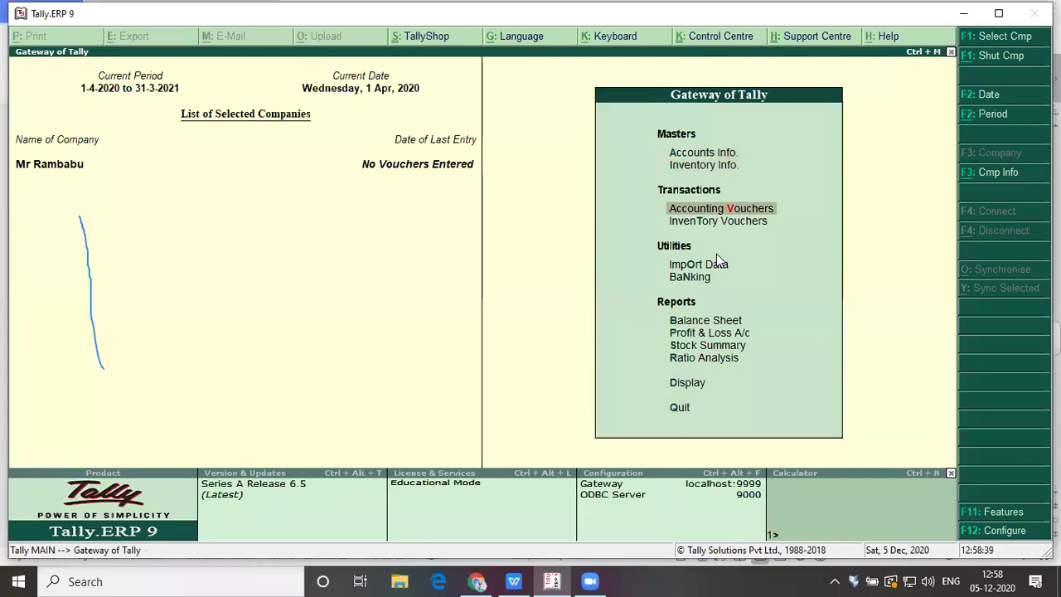
pyautogui.press('Return')
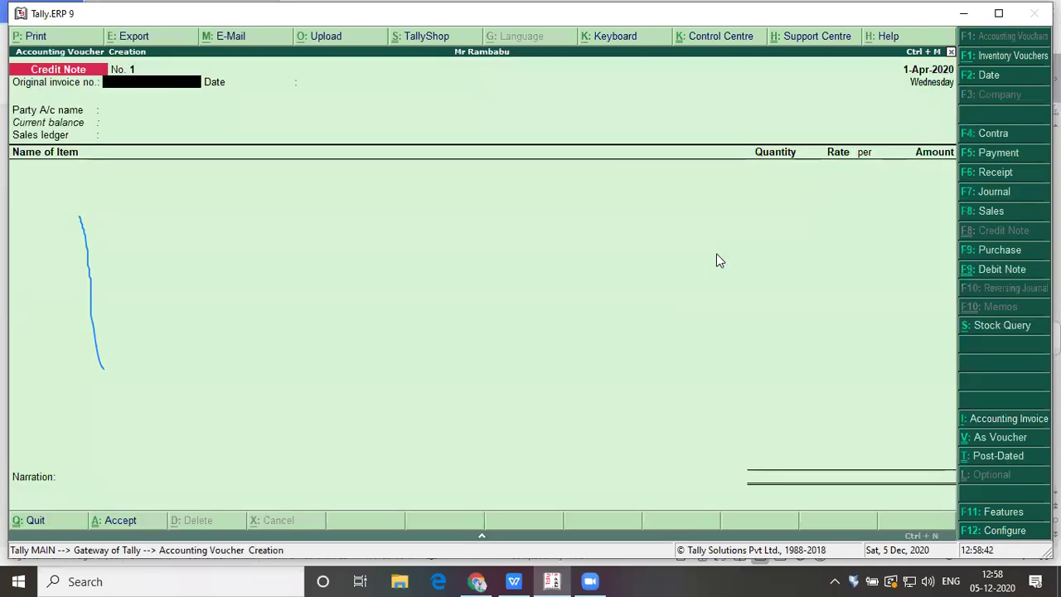
pyautogui.press('F6')
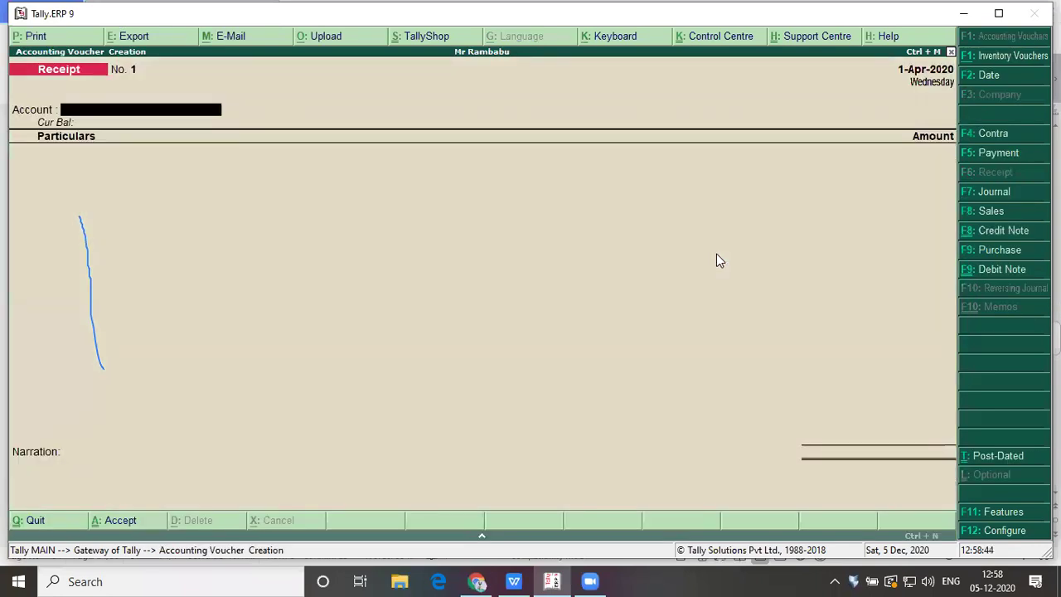
# Step: Switch to the document and find transaction 1 of Problem 2, the capital for starting the business
pyautogui.hotkey('alt', 'Tab')
pyautogui.hotkey('alt', 'Tab')
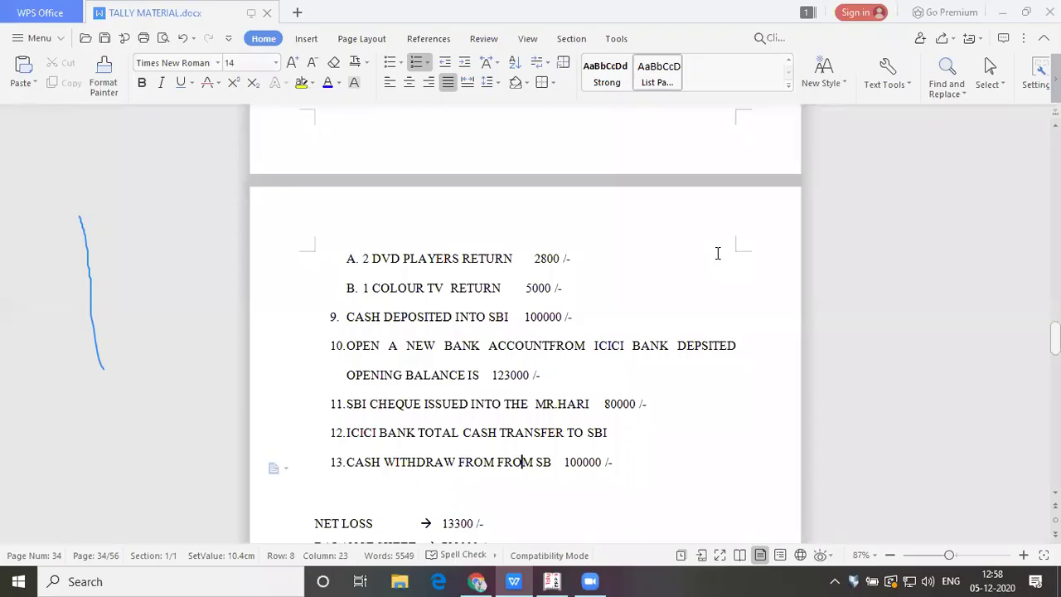
pyautogui.press('pageup')
pyautogui.press('Down')
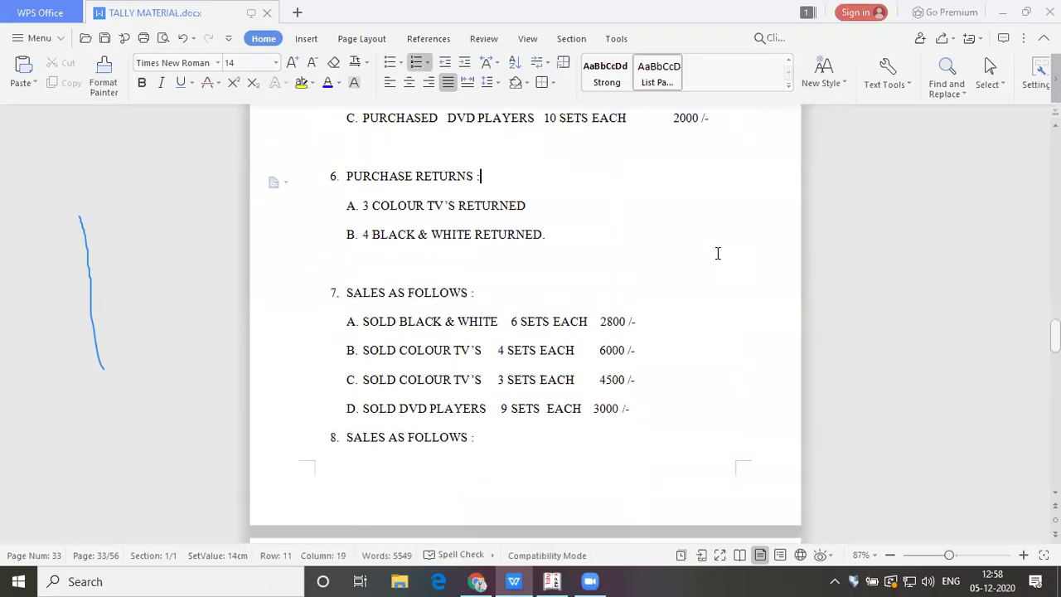
pyautogui.press('Up')
pyautogui.press('Up')
pyautogui.press('Up')
pyautogui.press('Up')
pyautogui.press('Up')
pyautogui.press('Up')
pyautogui.press('Up')
pyautogui.press('Up')
pyautogui.press('Up')
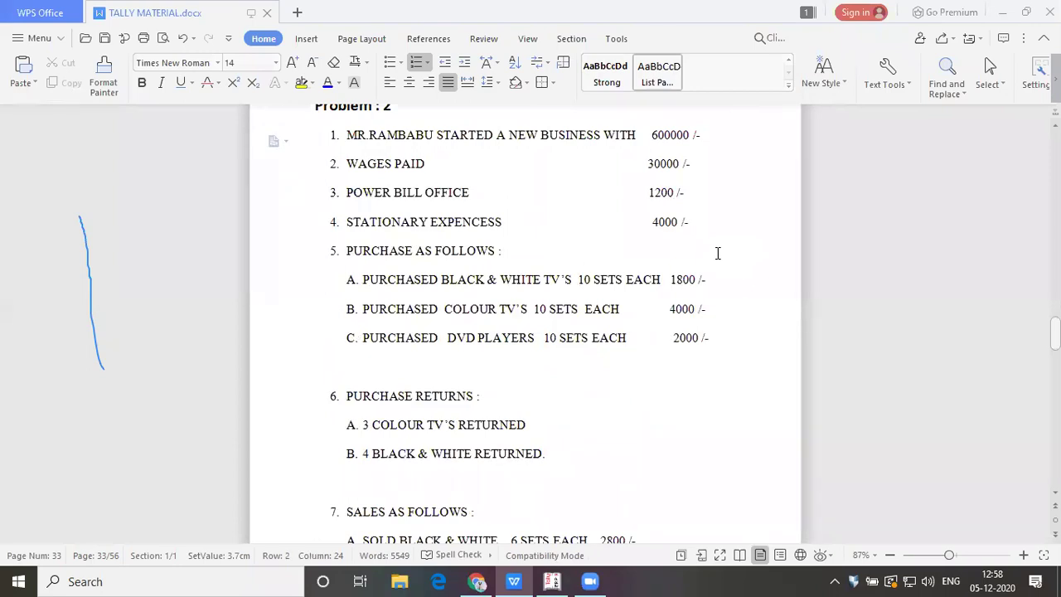
# Step: Record the receipt voucher in Tally with account Cash and the owner's capital ledger for the transaction 1 amount, and save it
pyautogui.hotkey('alt', 'Tab')
pyautogui.write('Cas')
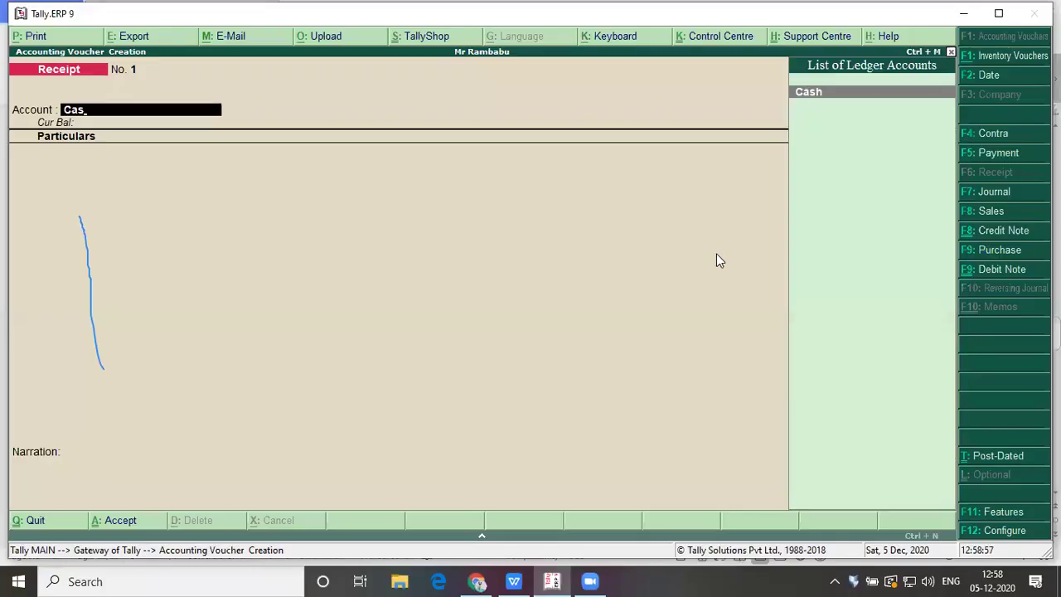
pyautogui.press('Return')
pyautogui.write('Mr')
pyautogui.press('Return')
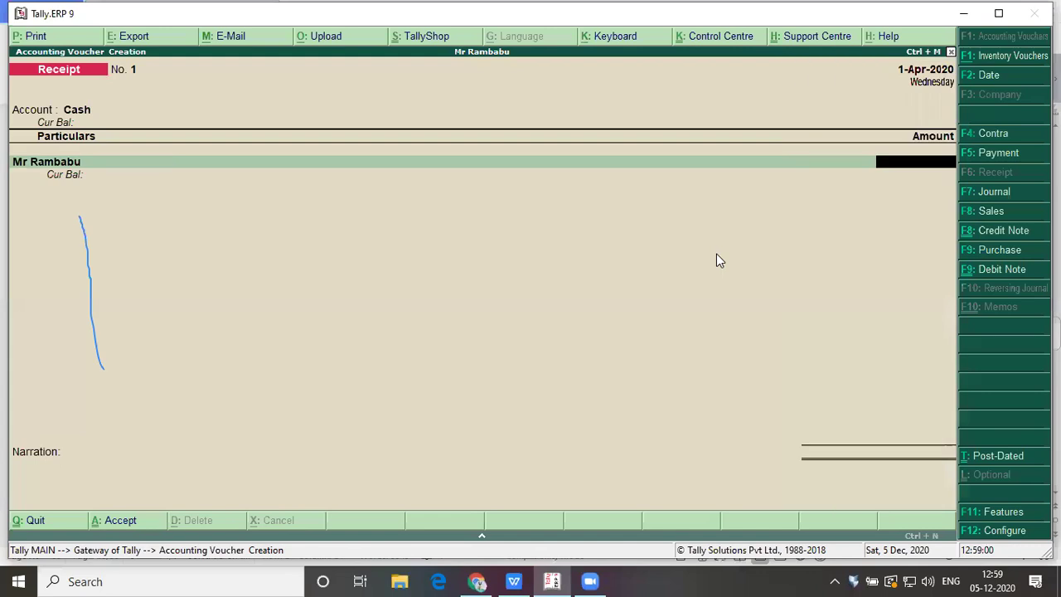
pyautogui.hotkey('alt', 'Tab')
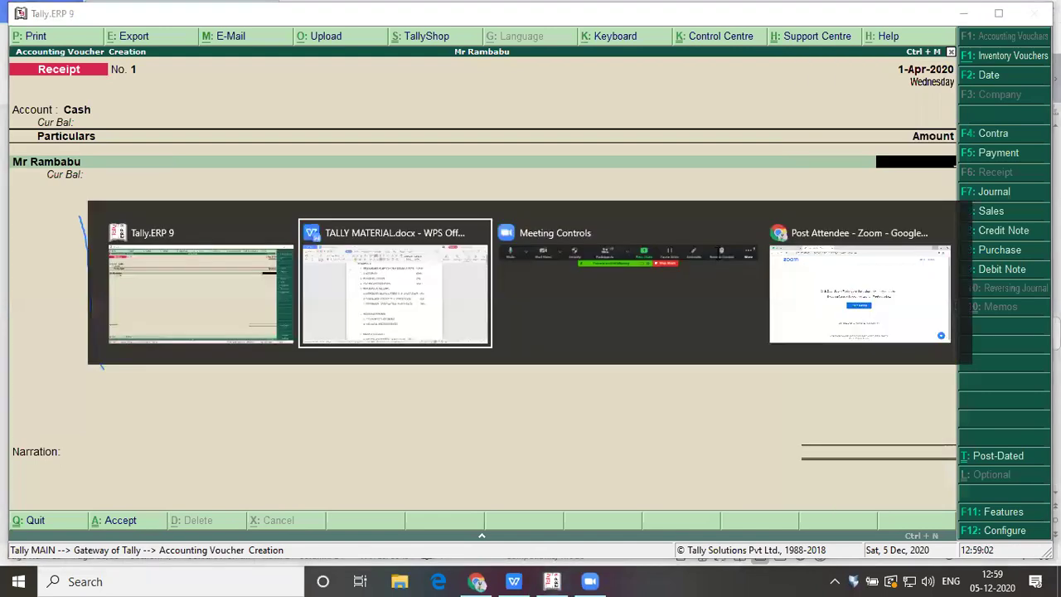
pyautogui.hotkey('alt', 'Tab')
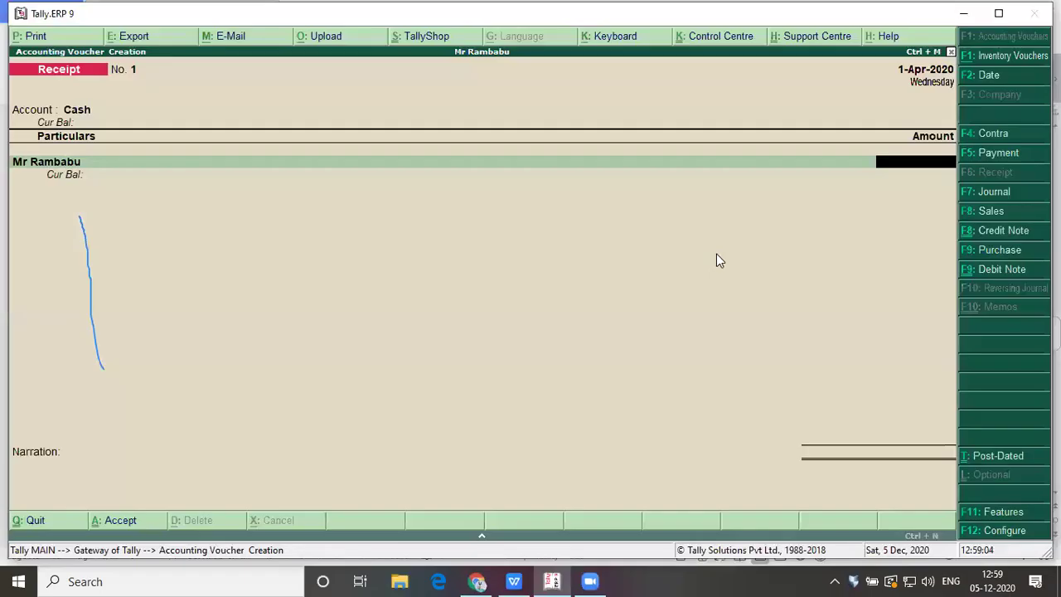
pyautogui.write('60000')
pyautogui.press('Return')
pyautogui.press('Return')
pyautogui.press('Return')
pyautogui.press('Return')
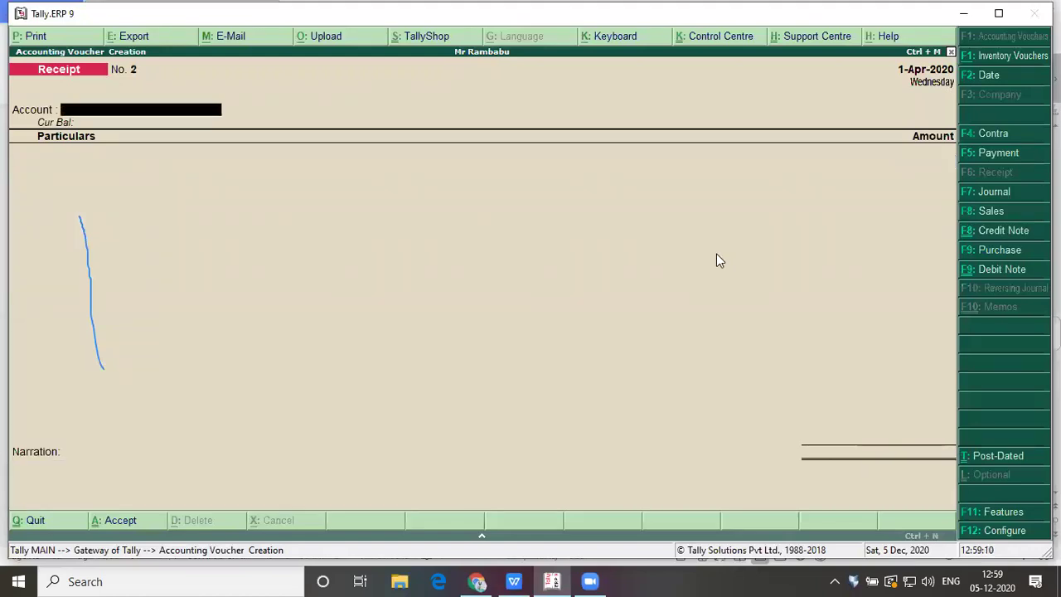
# Step: Check transaction 2 in the document, then start a payment voucher in Tally with account Cash and particulars Wages Paid
pyautogui.hotkey('alt', 'Tab')
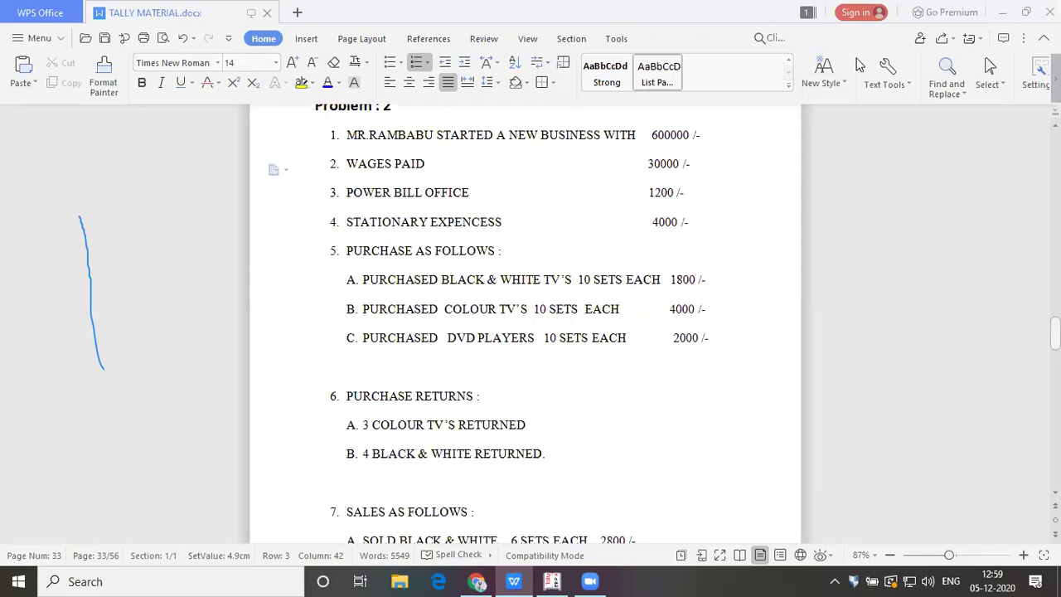
pyautogui.hotkey('alt', 'Tab')
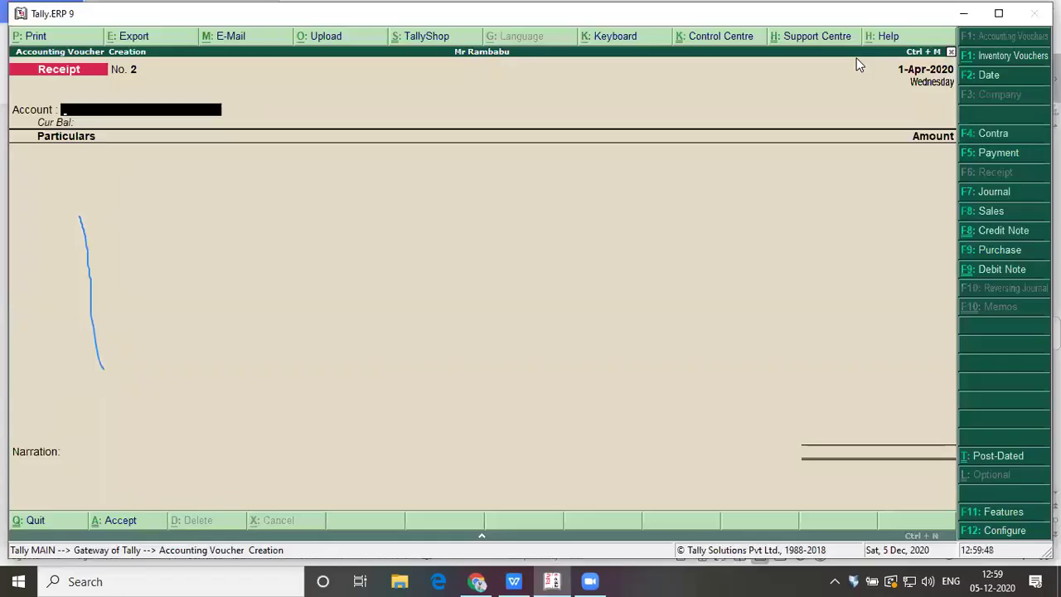
pyautogui.press('F5')
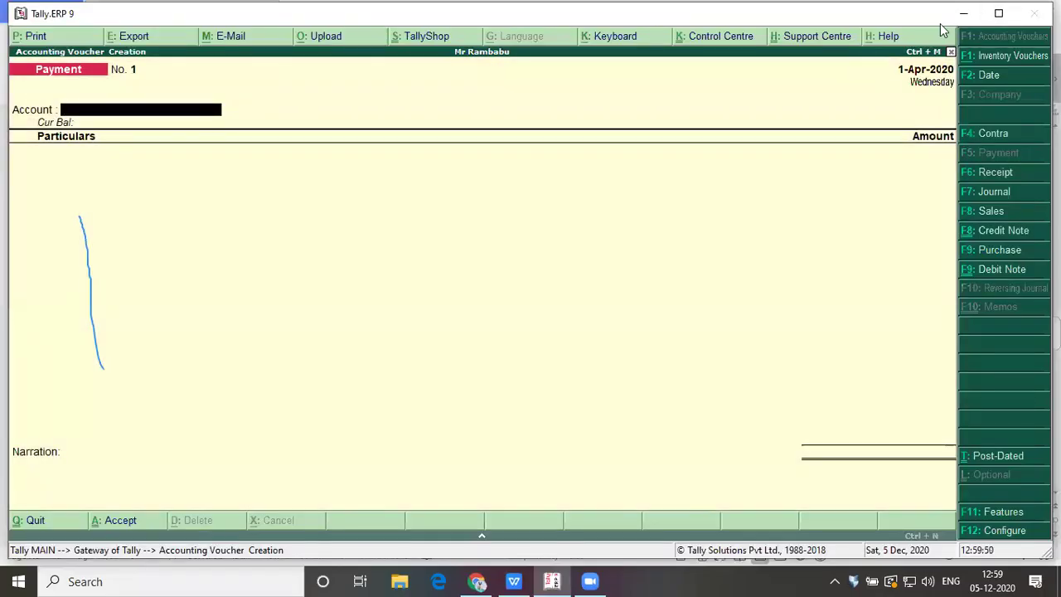
pyautogui.click(834, 92)
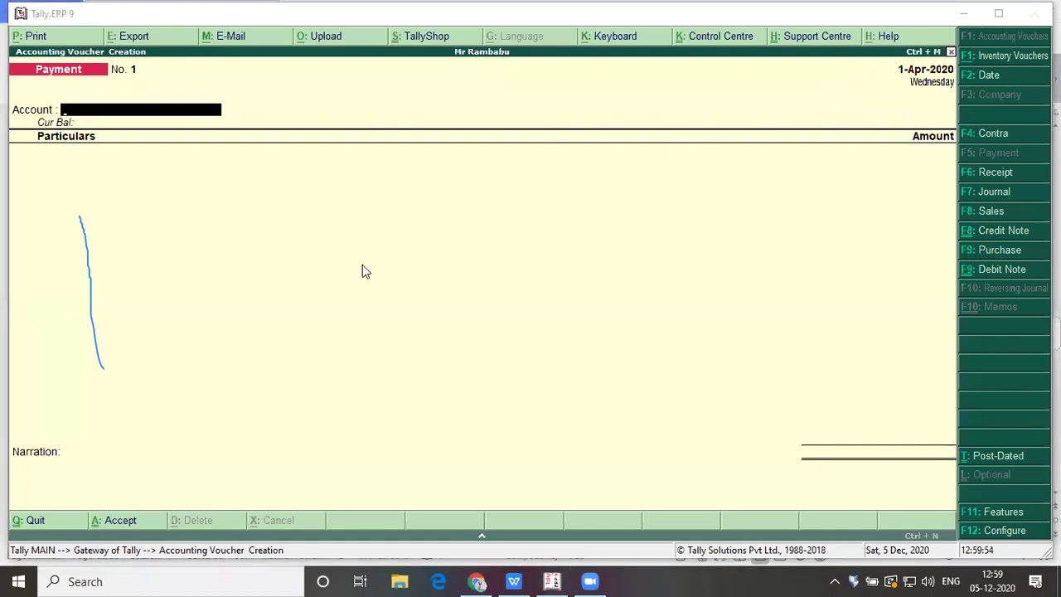
pyautogui.click(85, 119)
pyautogui.write('Cas')
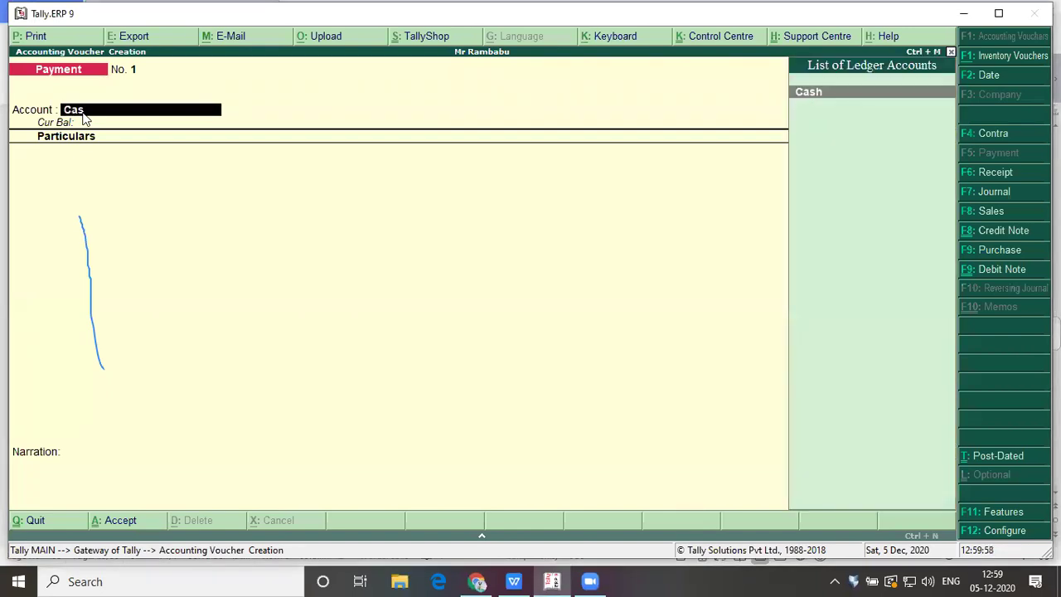
pyautogui.press('Return')
pyautogui.write('W')
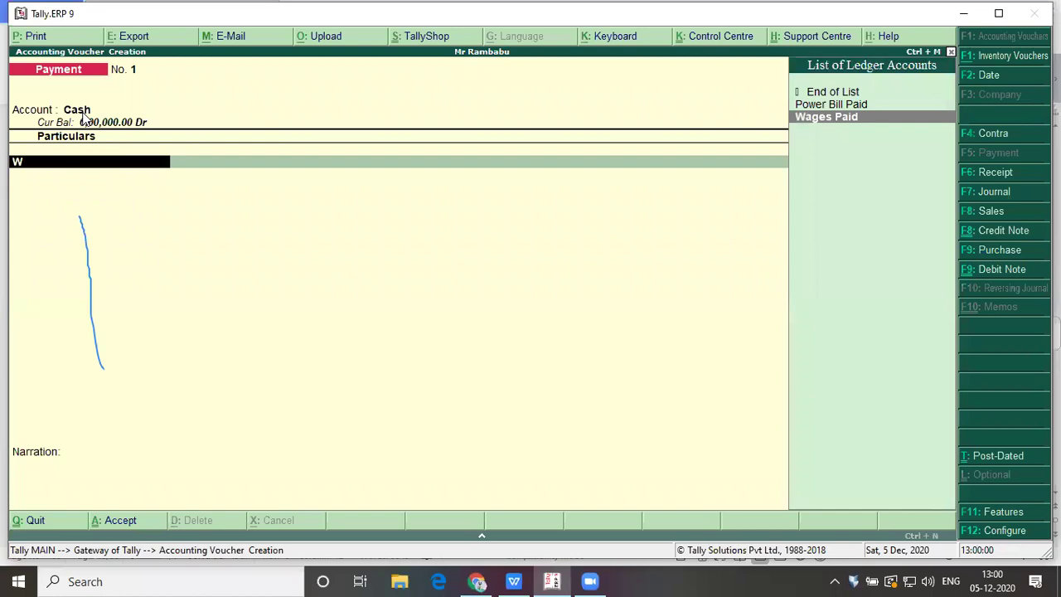
pyautogui.press('Return')
# Step: Look up the wages amount in the document, enter 30000 for Wages Paid in Tally, and save the payment voucher
pyautogui.hotkey('alt', 'Tab')
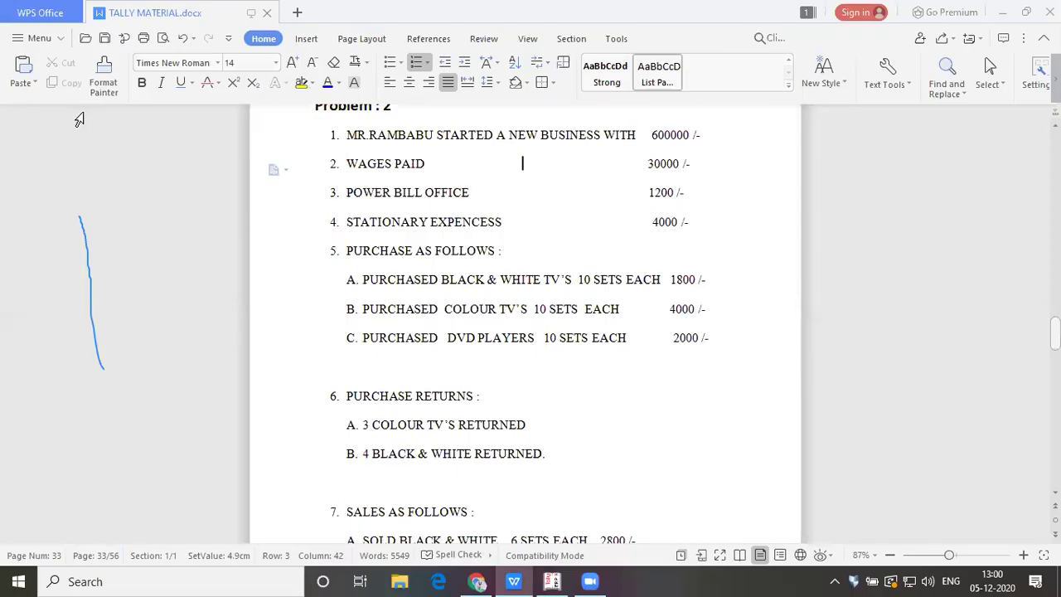
pyautogui.hotkey('alt', 'Tab')
pyautogui.write('30000')
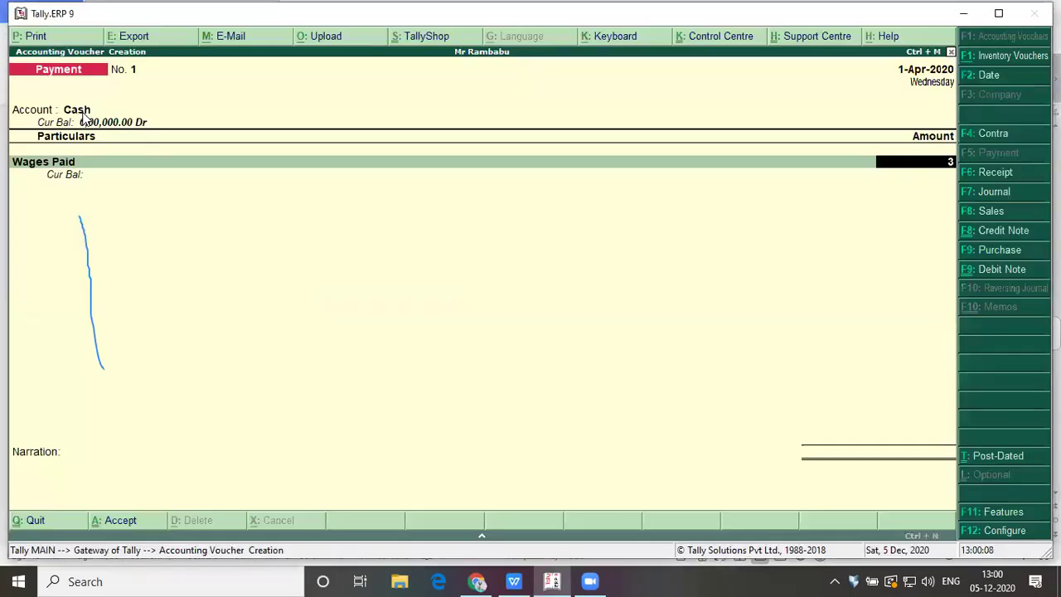
pyautogui.press('Return')
pyautogui.press('Return')
pyautogui.press('Return')
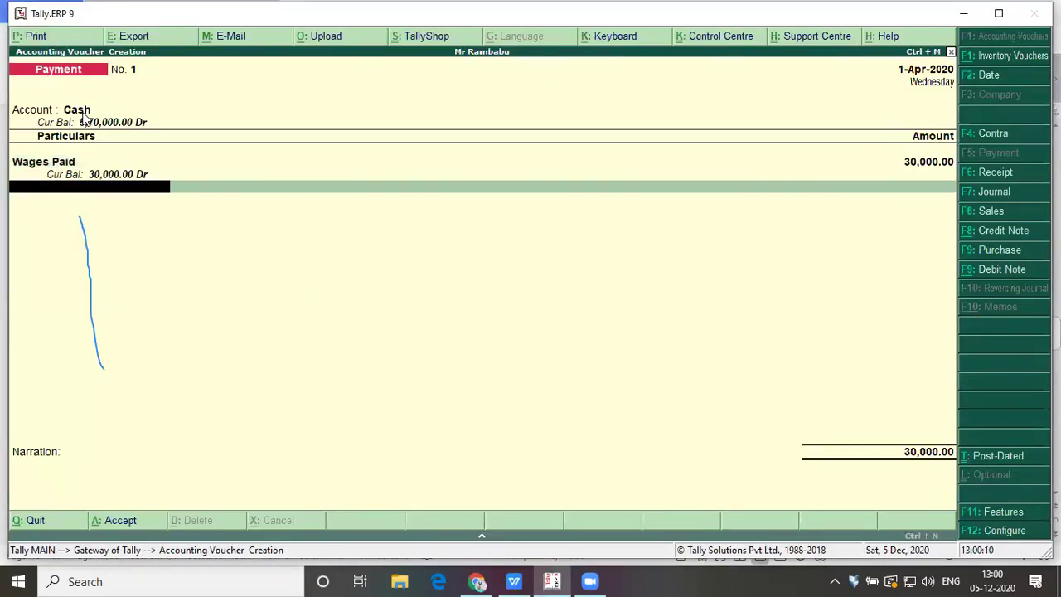
pyautogui.press('Return')
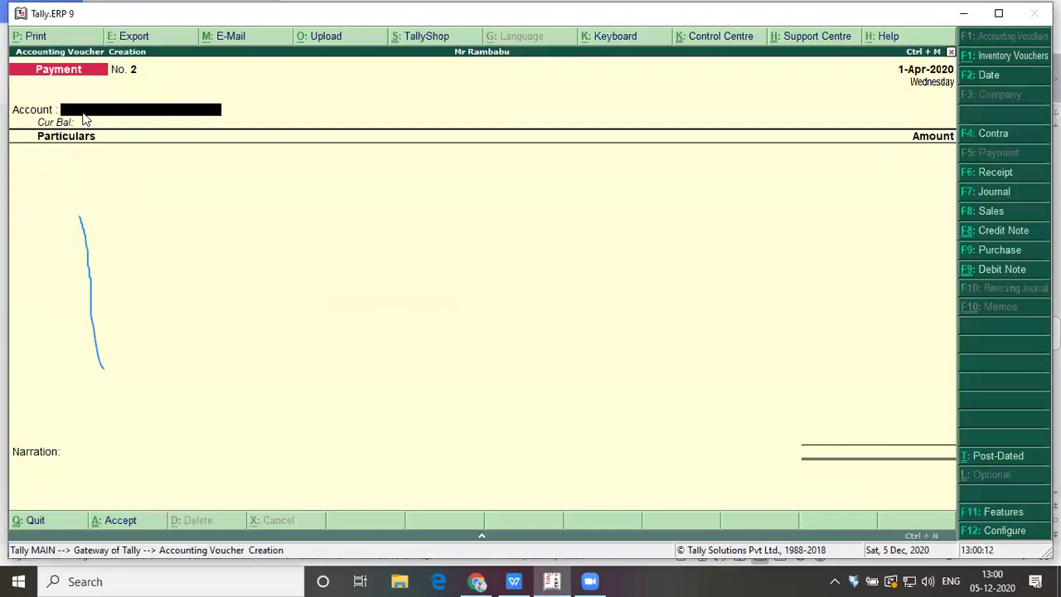
# Step: Check transaction 3 in the document and fill the next payment voucher in Tally with account Cash and particulars Power Bill Paid
pyautogui.hotkey('alt', 'Tab')
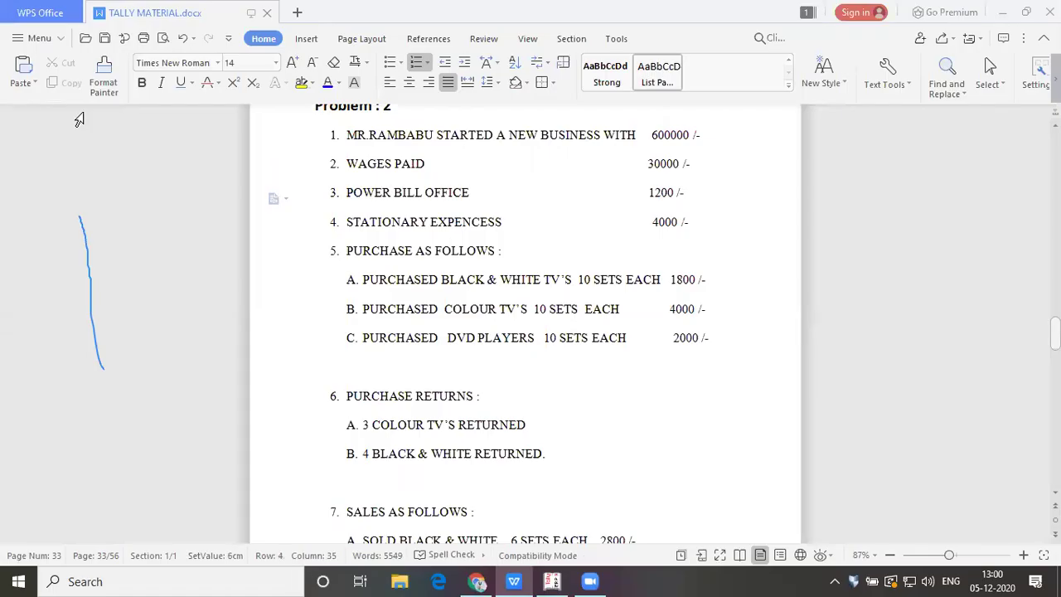
pyautogui.hotkey('alt', 'Tab')
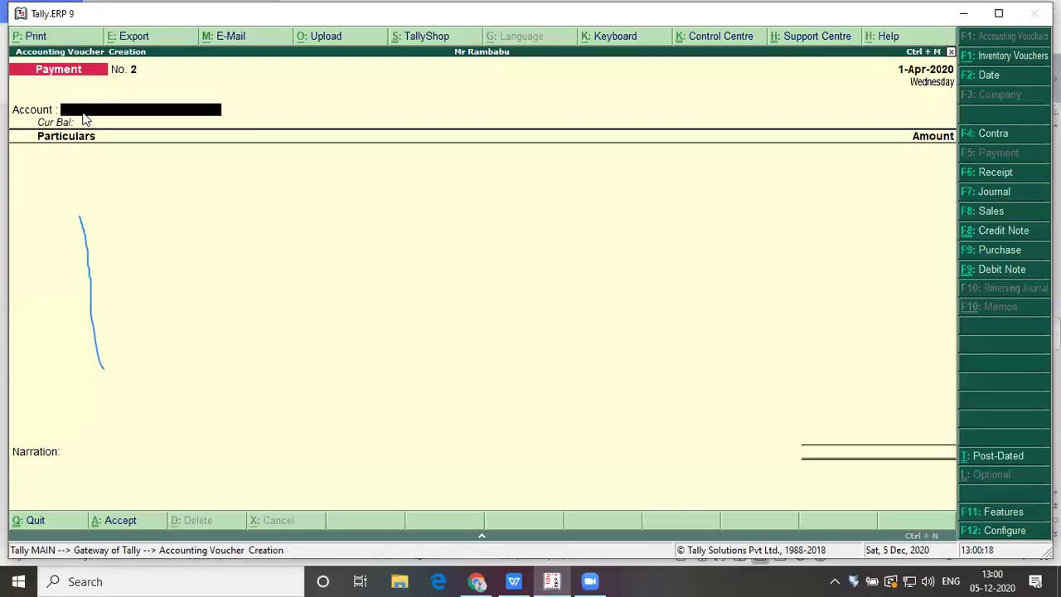
pyautogui.write('cash')
pyautogui.press('Return')
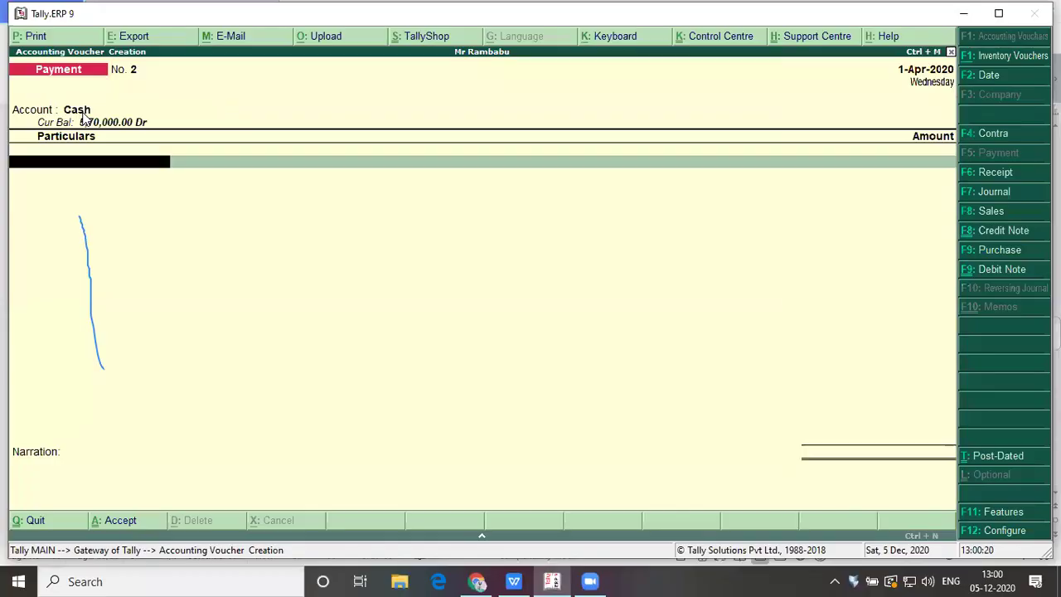
pyautogui.write('p')
pyautogui.press('Down')
pyautogui.press('Return')
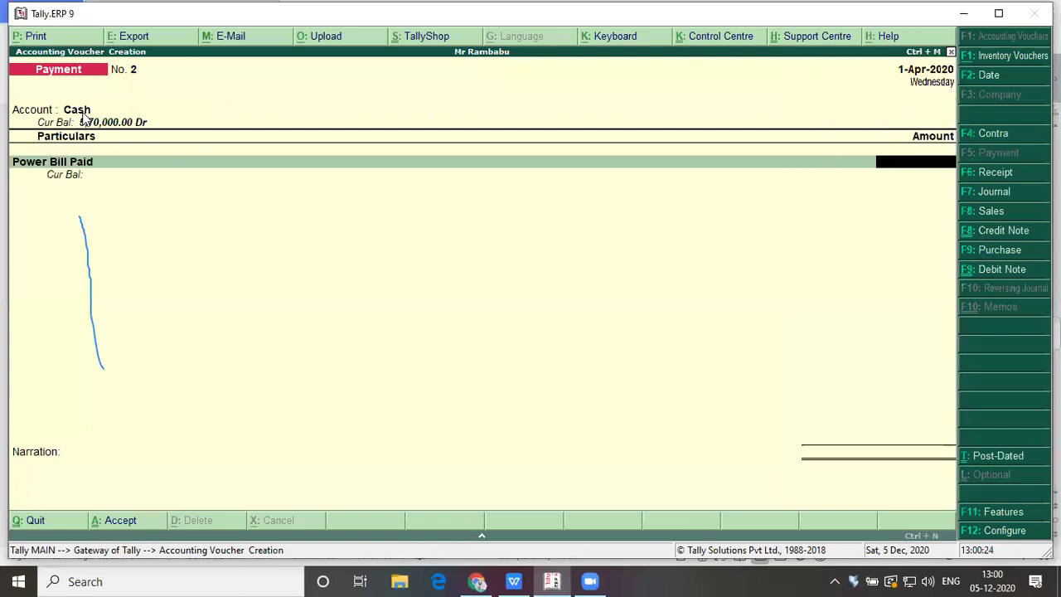
# Step: Look up the power bill amount in the document, enter 1200 for Power Bill Paid in Tally, and save the voucher
pyautogui.hotkey('alt', 'Tab')
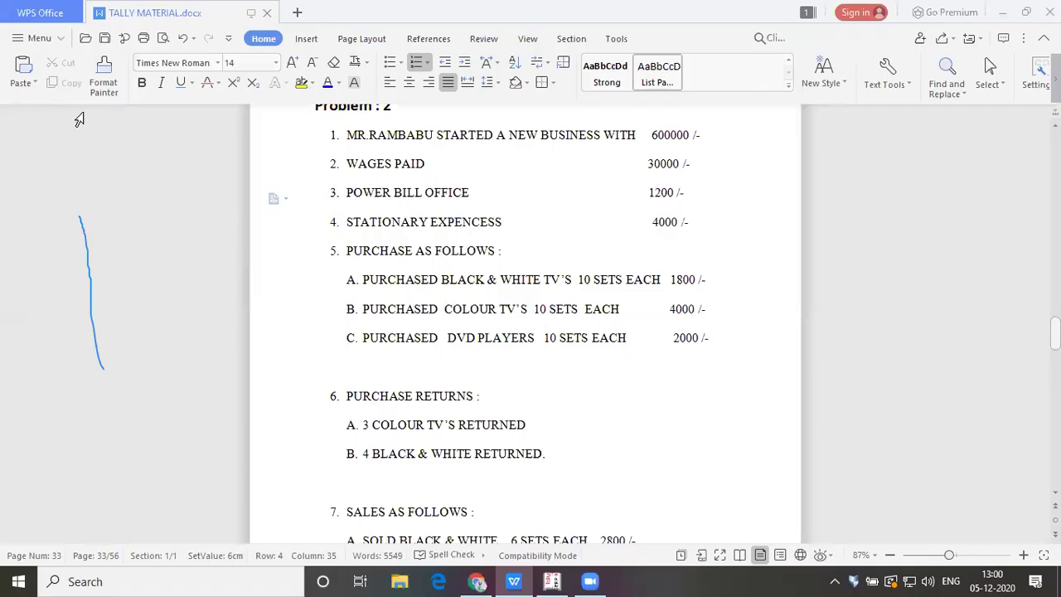
pyautogui.hotkey('alt', 'Tab')
pyautogui.write('1,200')
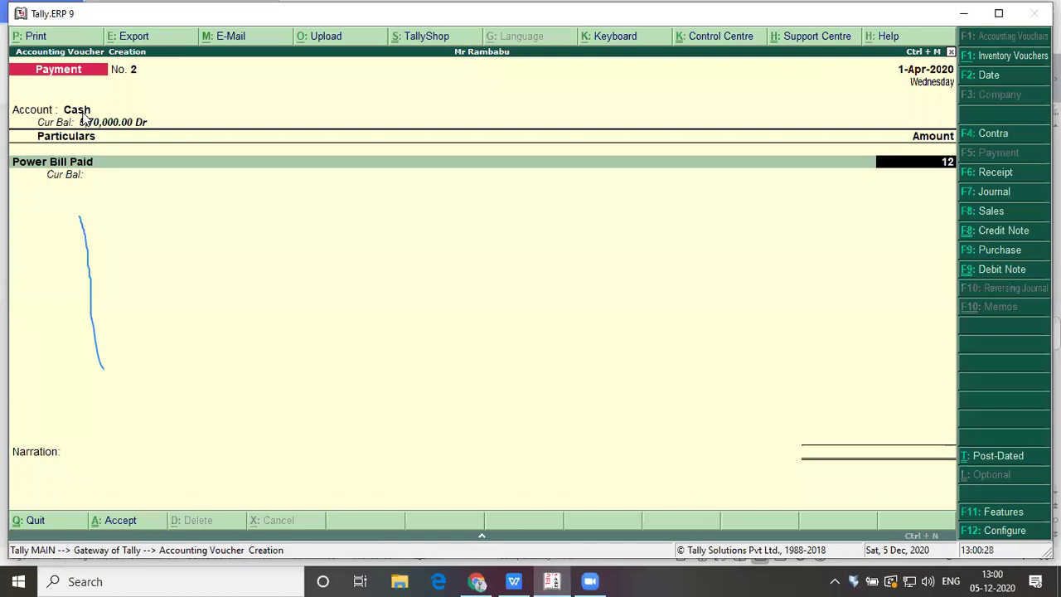
pyautogui.press('Return')
pyautogui.press('Return')
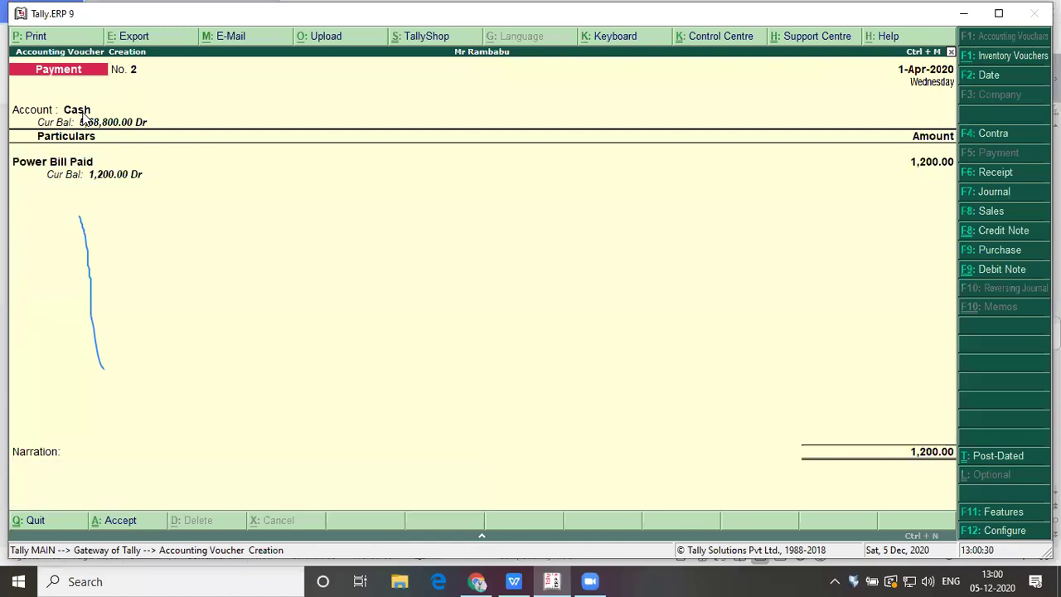
pyautogui.press('Return')
pyautogui.press('Return')
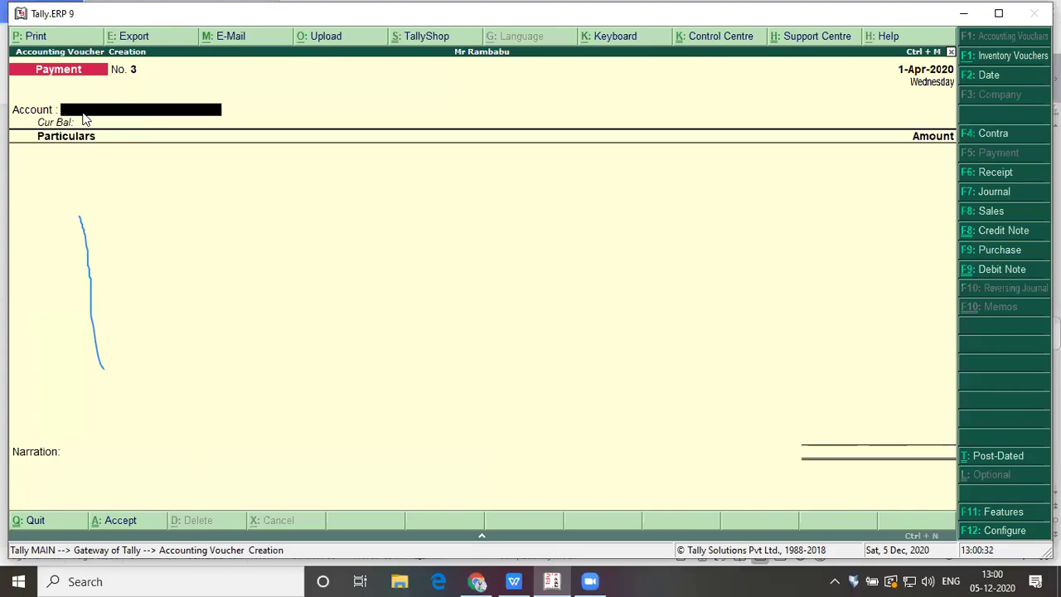
# Step: Check transaction 4 in the document and fill the next payment voucher in Tally with account Cash and particulars Stationary Expenses
pyautogui.hotkey('alt', 'Tab')
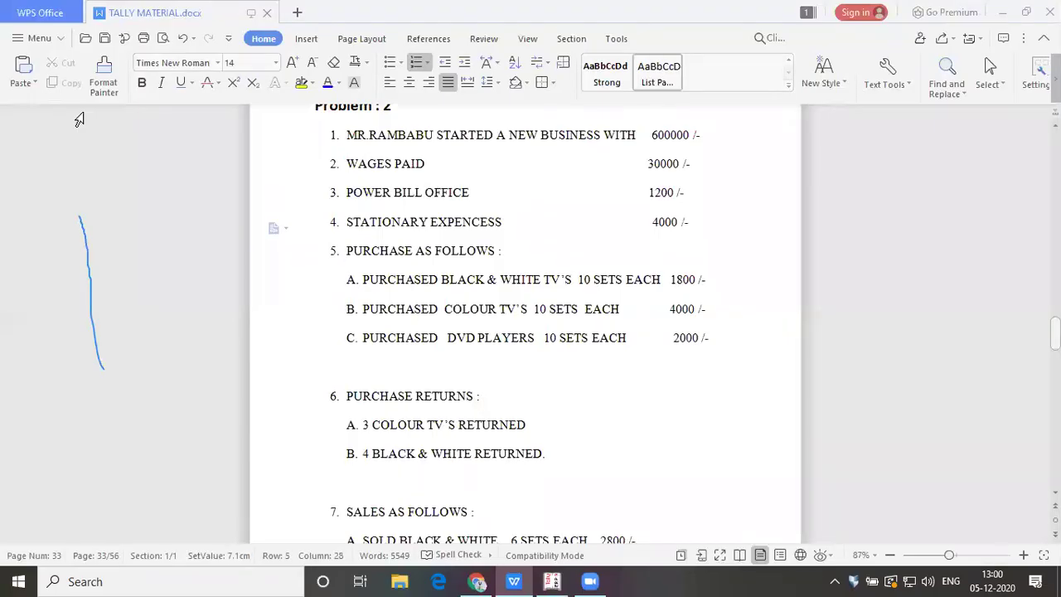
pyautogui.hotkey('alt', 'Tab')
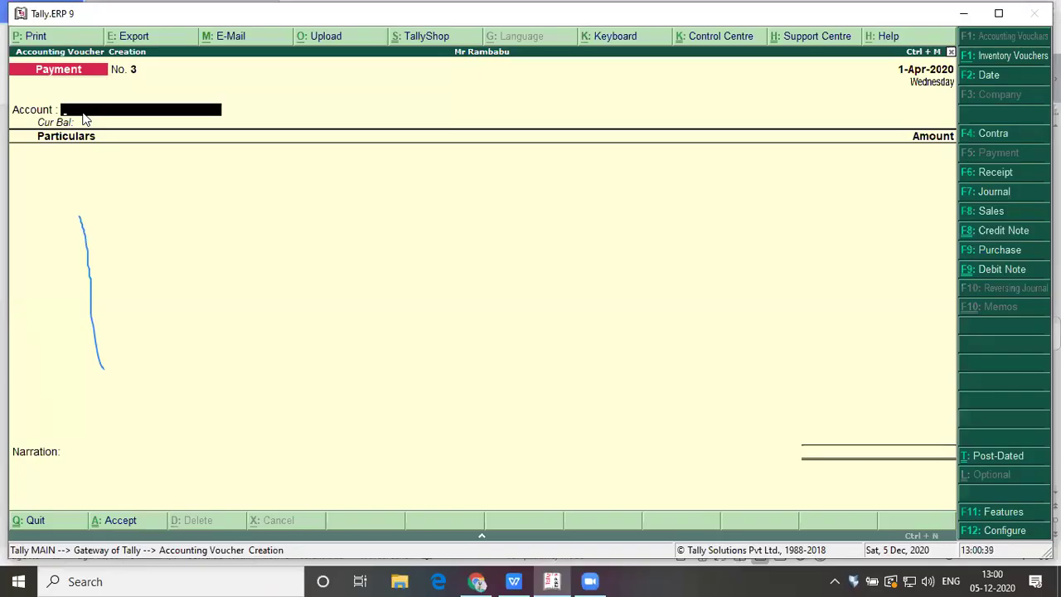
pyautogui.press('Return')
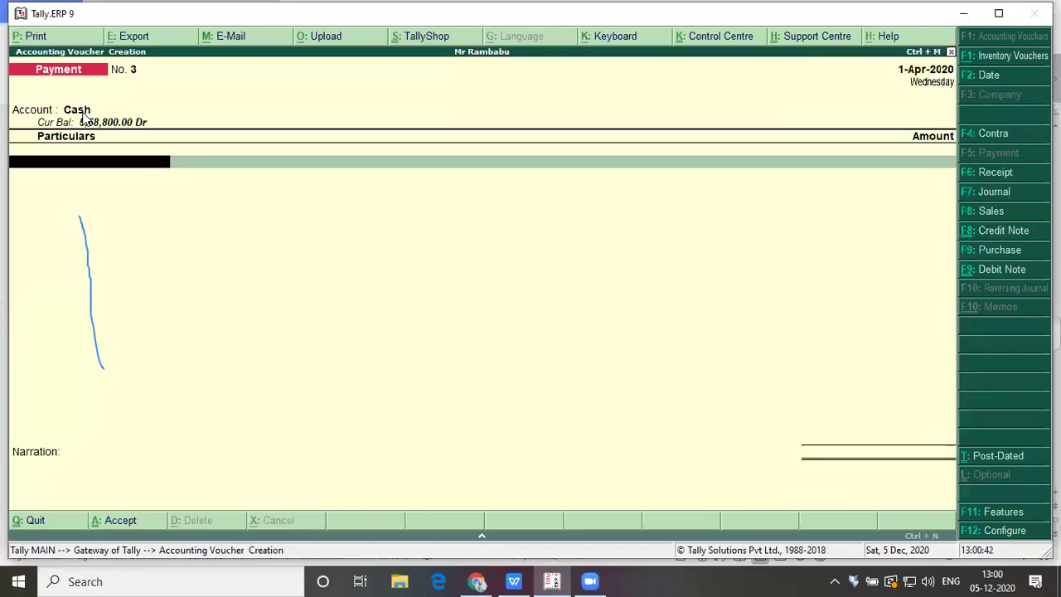
pyautogui.write('S')
pyautogui.press('Down')
pyautogui.press('Down')
pyautogui.press('Down')
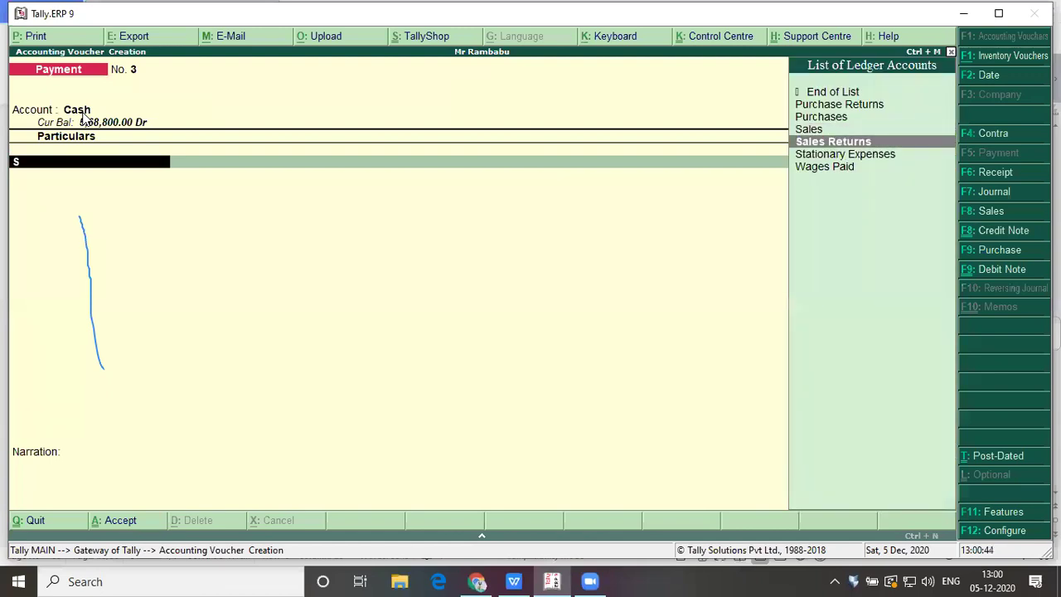
pyautogui.press('Return')
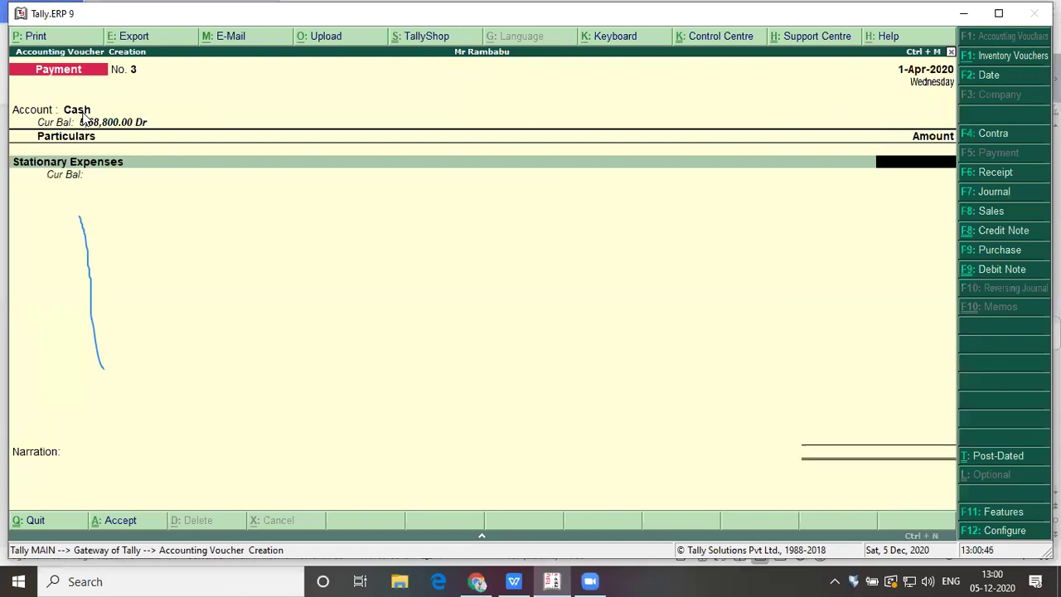
# Step: Look up the stationery amount in the document, enter 4000 for Stationary Expenses in Tally, and save the voucher
pyautogui.hotkey('alt', 'Tab')
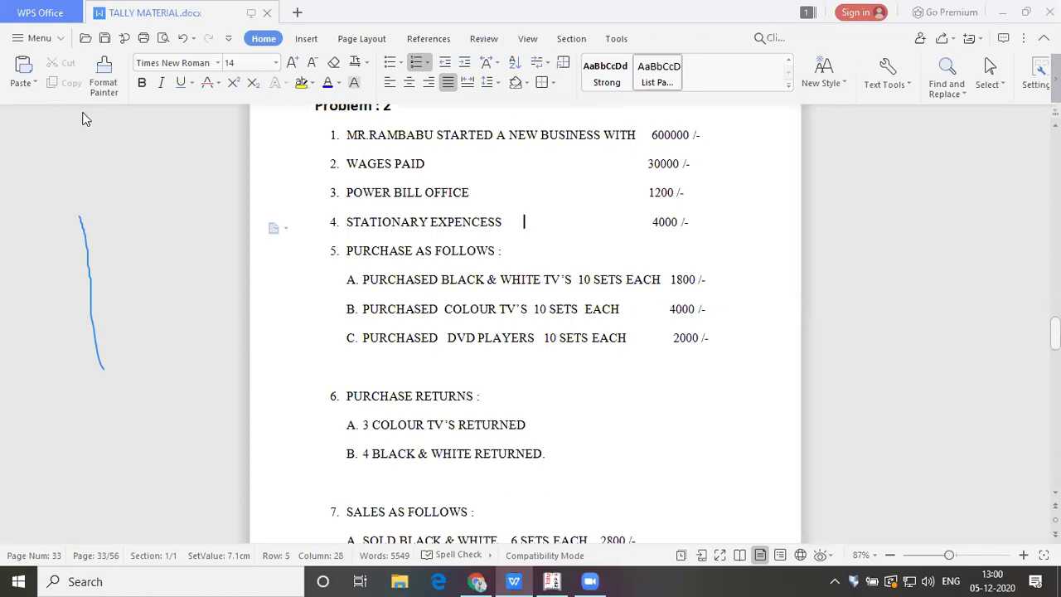
pyautogui.hotkey('alt', 'Tab')
pyautogui.write('4,000')
pyautogui.press('Return')
pyautogui.press('Return')
pyautogui.press('Return')
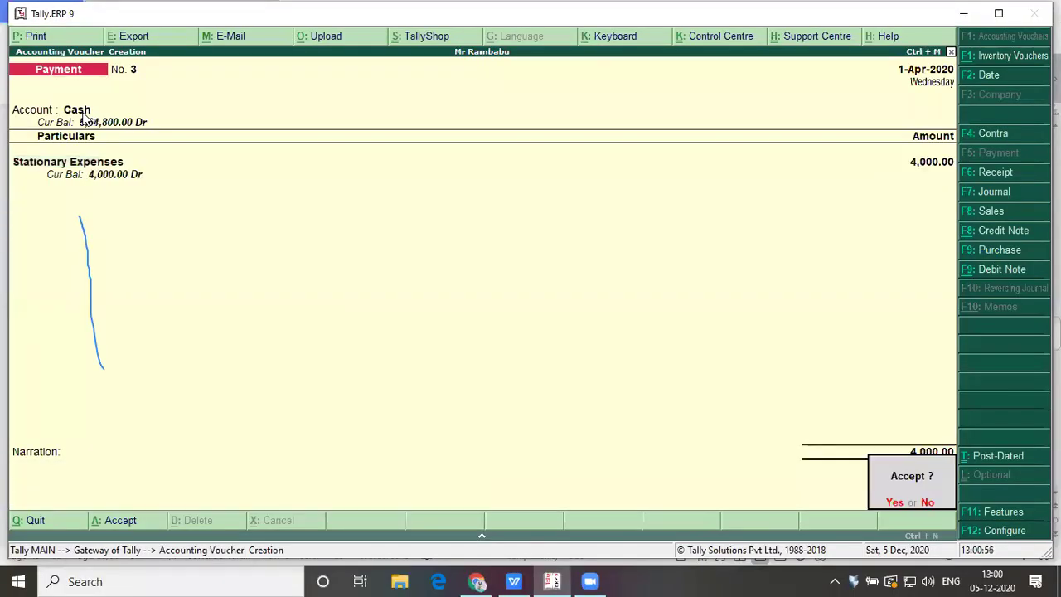
pyautogui.press('Return')
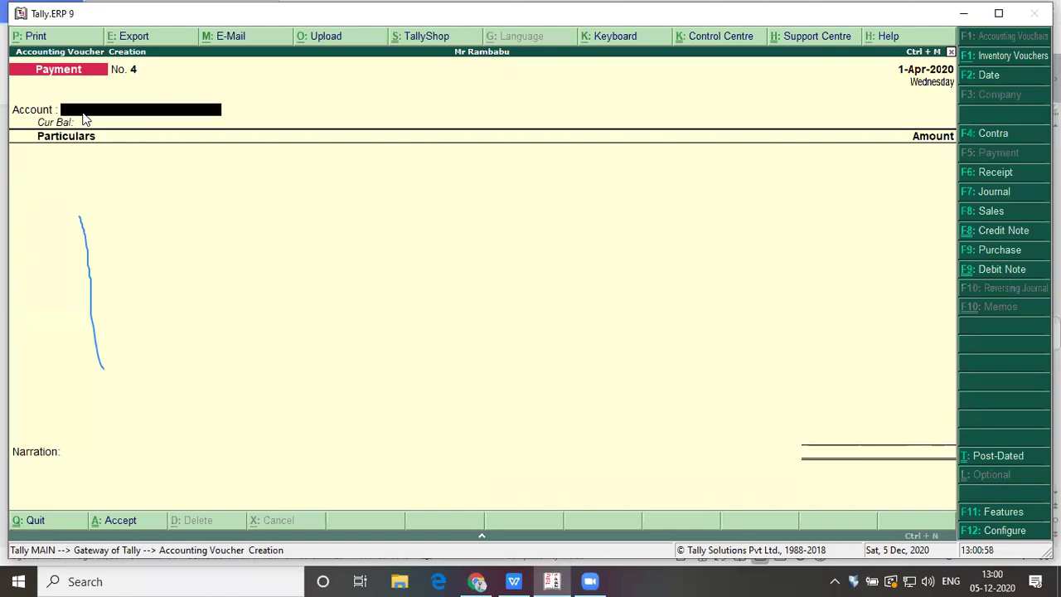
# Step: Read transaction 5, the purchases, in the document and start a new purchase voucher in Tally
pyautogui.hotkey('alt', 'Tab')
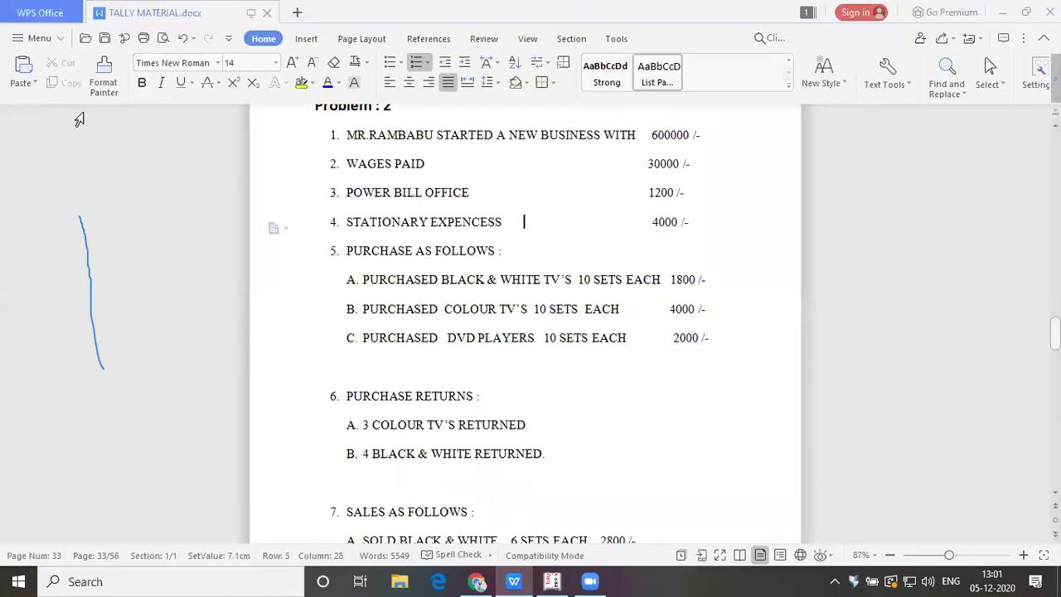
pyautogui.press('Down')
pyautogui.hotkey('alt', 'Tab')
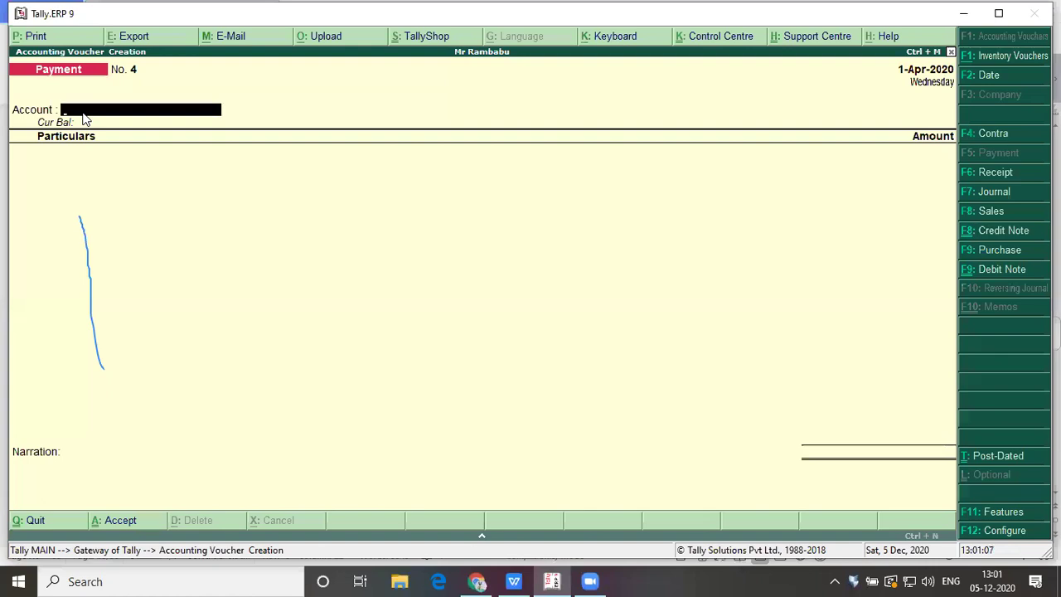
pyautogui.press('F9')
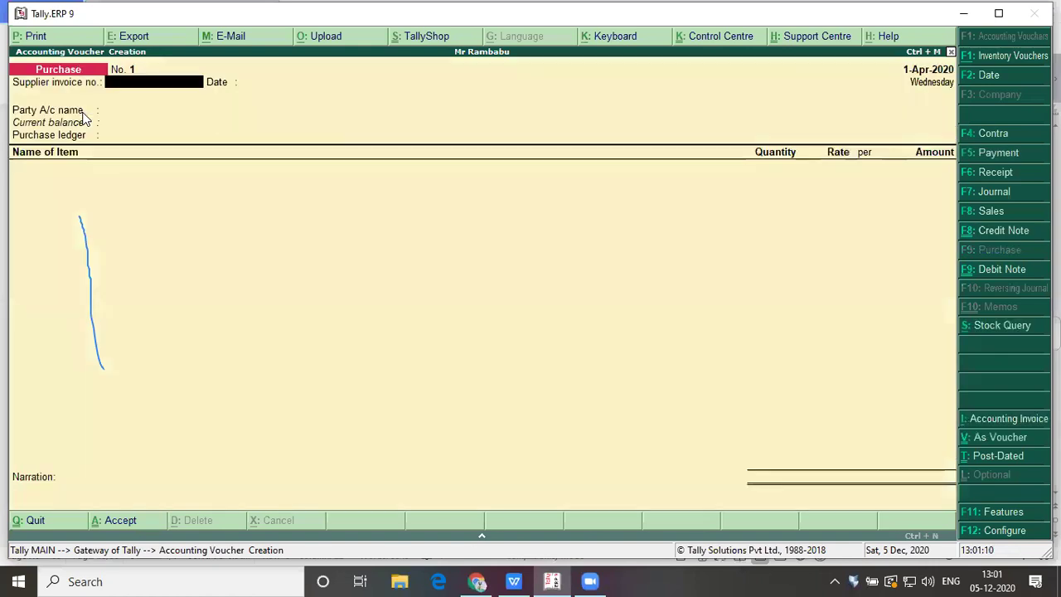
pyautogui.hotkey('alt', 'Tab')
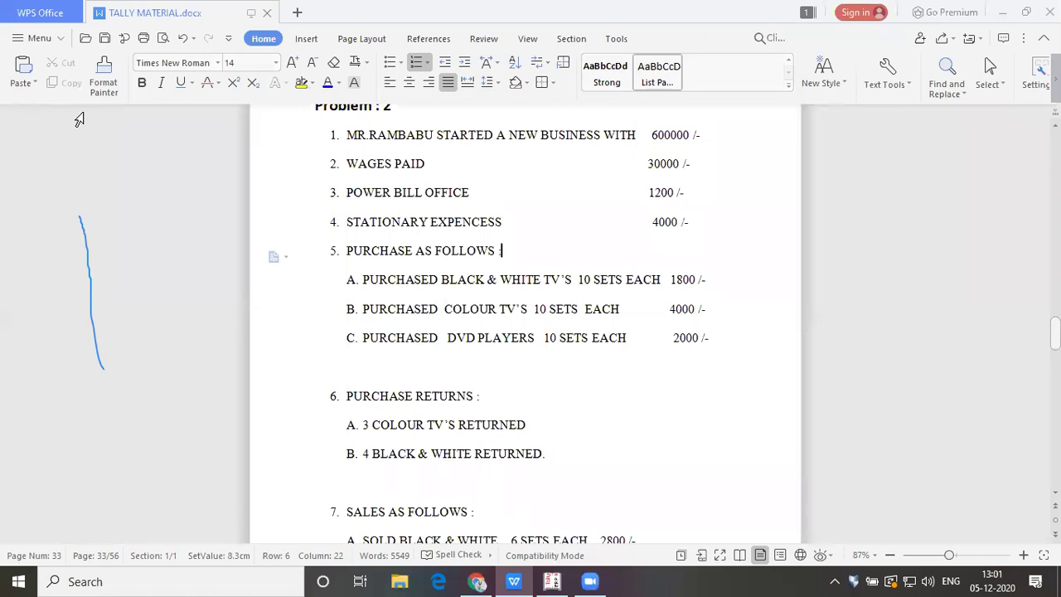
pyautogui.hotkey('alt', 'Tab')
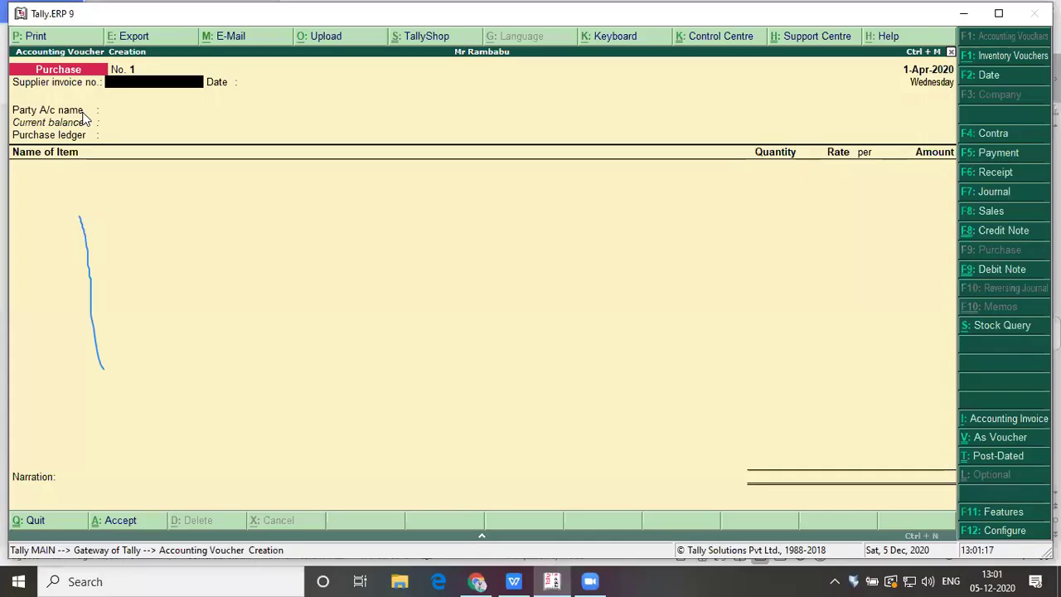
# Step: Set the purchase voucher's party account to Cash with default supplier details and choose Purchase Returns as the purchase ledger
pyautogui.press('Return')
pyautogui.press('Return')
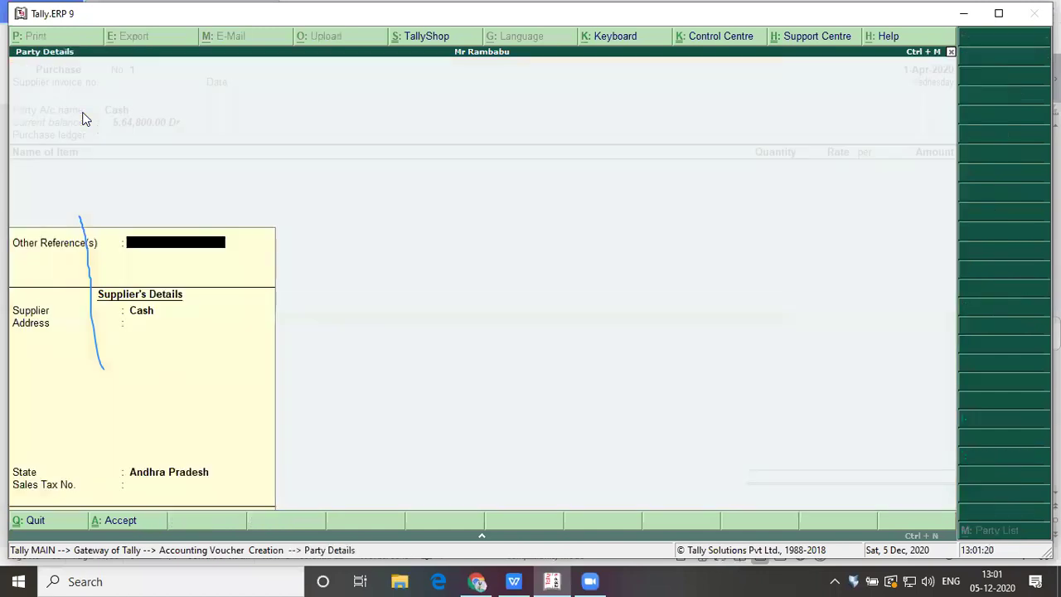
pyautogui.press('Return')
pyautogui.press('Return')
pyautogui.press('Return')
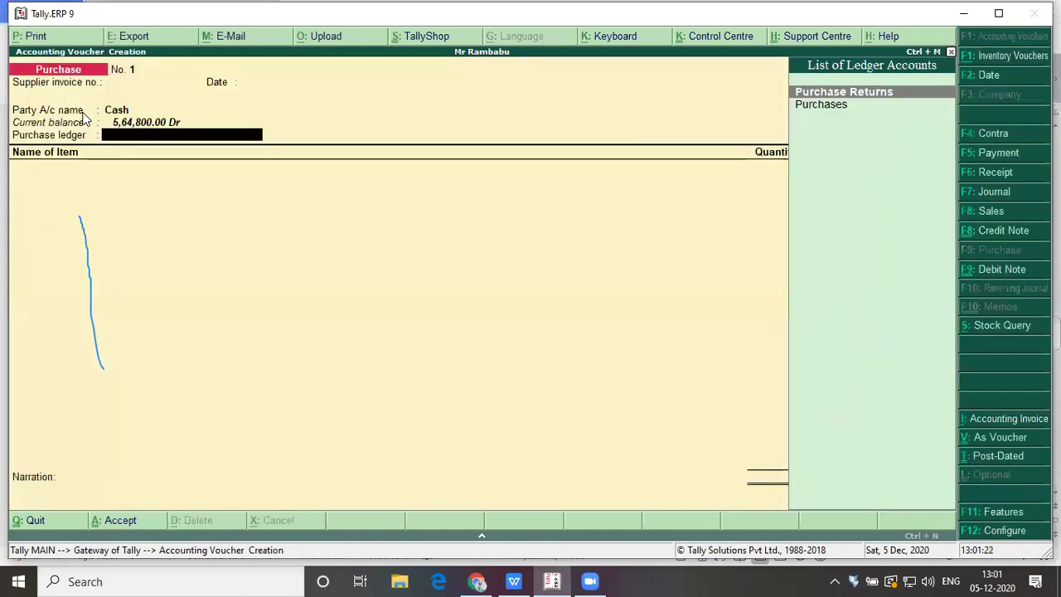
pyautogui.press('Return')
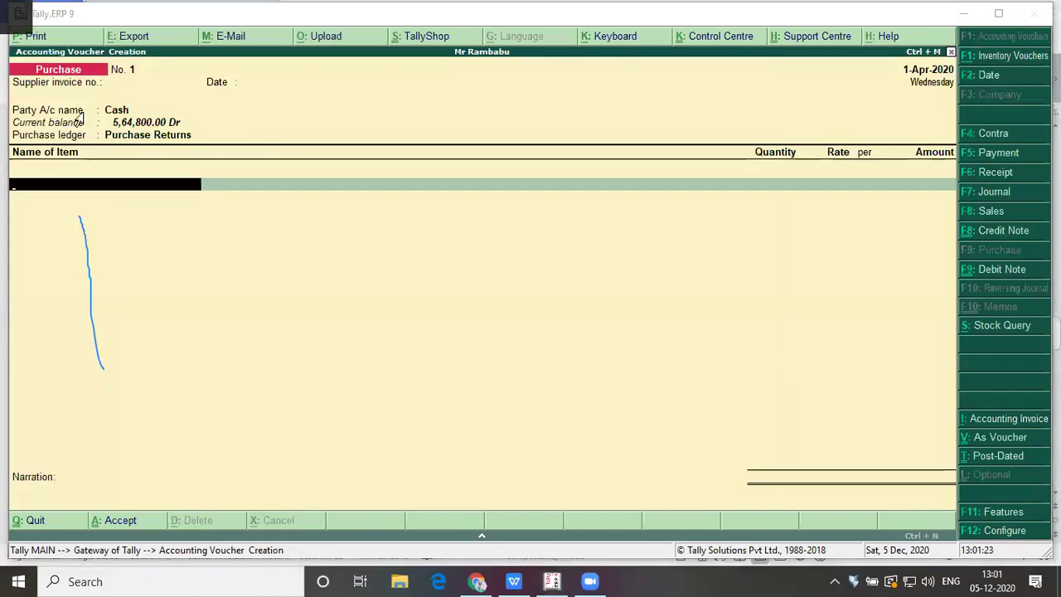
# Step: Check purchase item A in the document and enter Black & White Tv's in Tally with 10 sets at a rate of 1800
pyautogui.hotkey('alt', 'Tab')
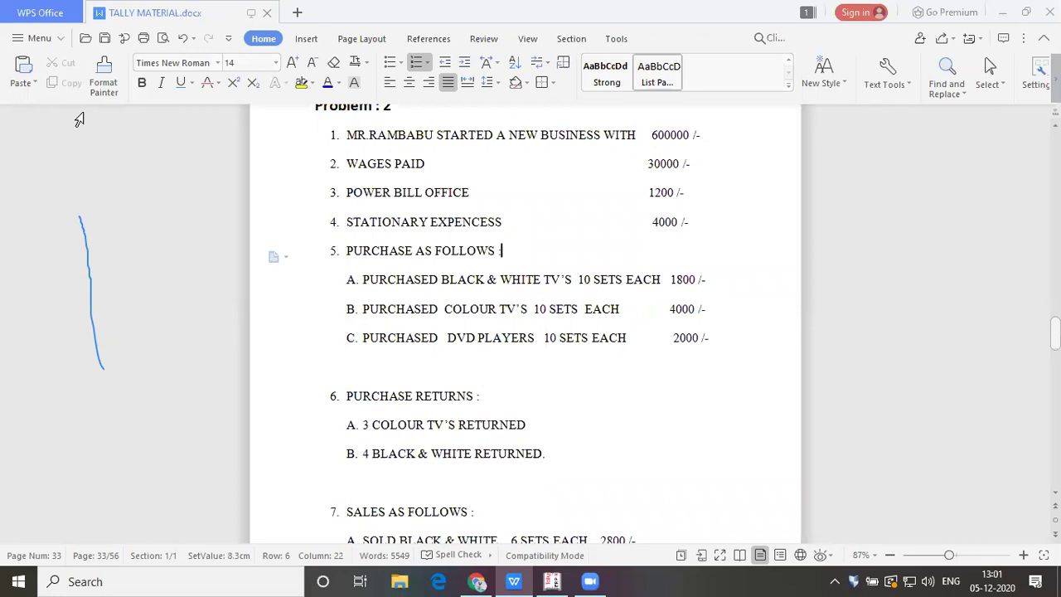
pyautogui.hotkey('alt', 'Tab')
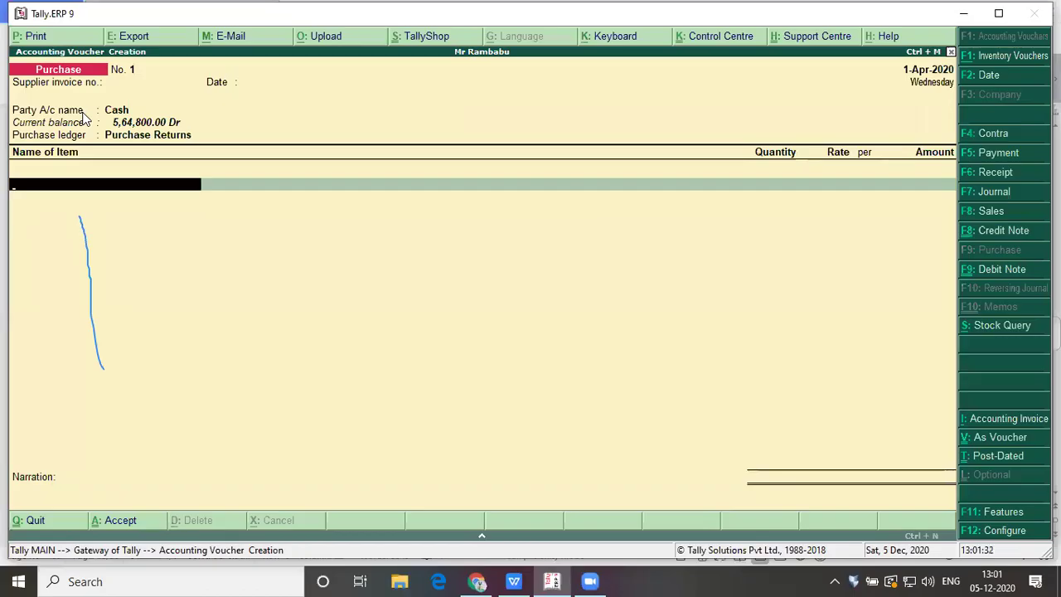
pyautogui.press('Return')
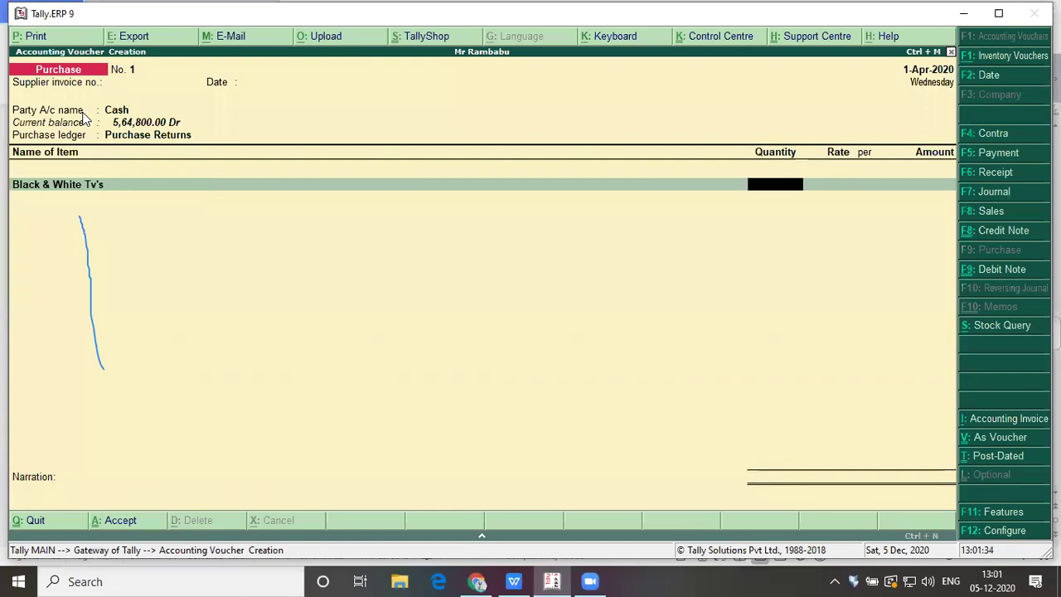
pyautogui.write('10')
pyautogui.press('Return')
pyautogui.write('1800')
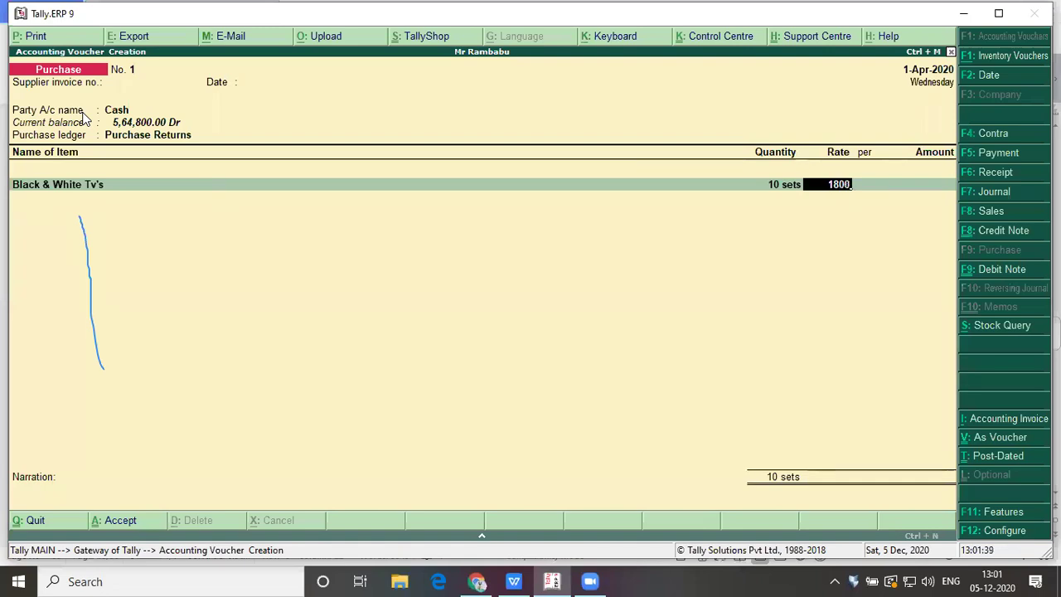
pyautogui.press('Return')
pyautogui.hotkey('alt', 'Tab')
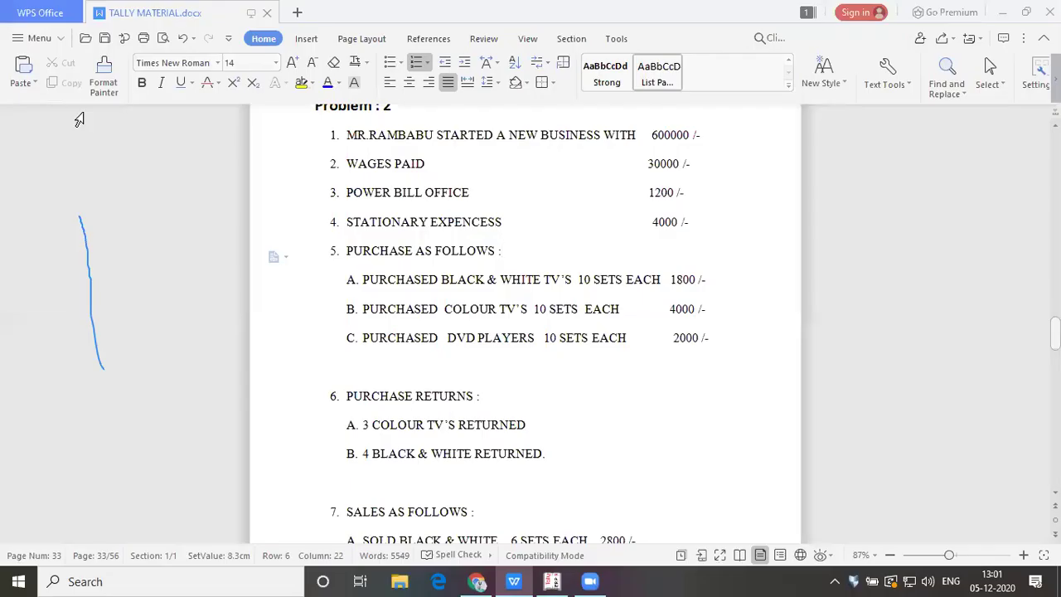
pyautogui.hotkey('alt', 'Tab')
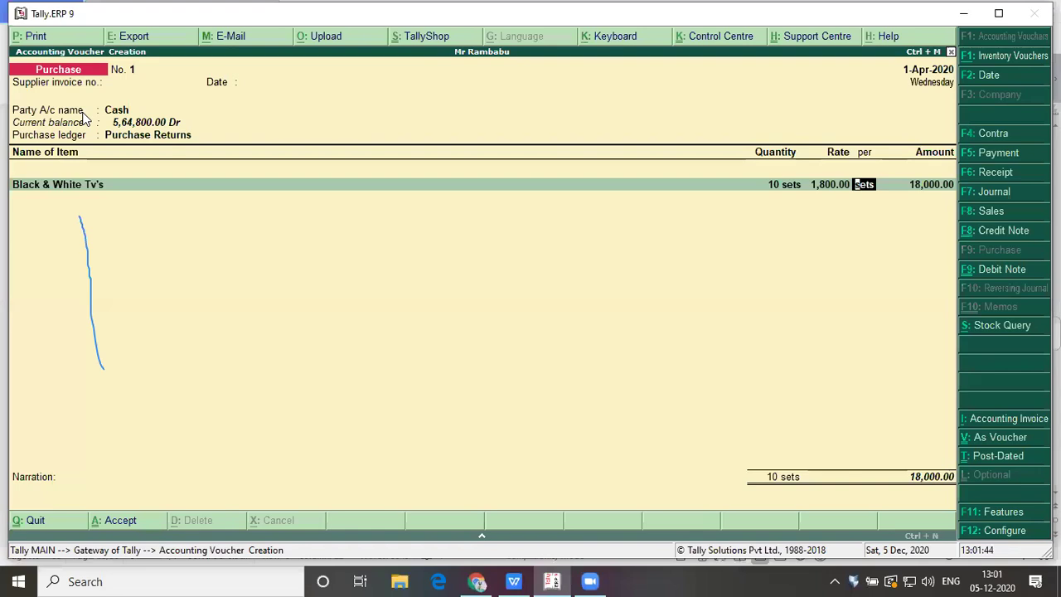
pyautogui.press('Return')
pyautogui.press('Return')
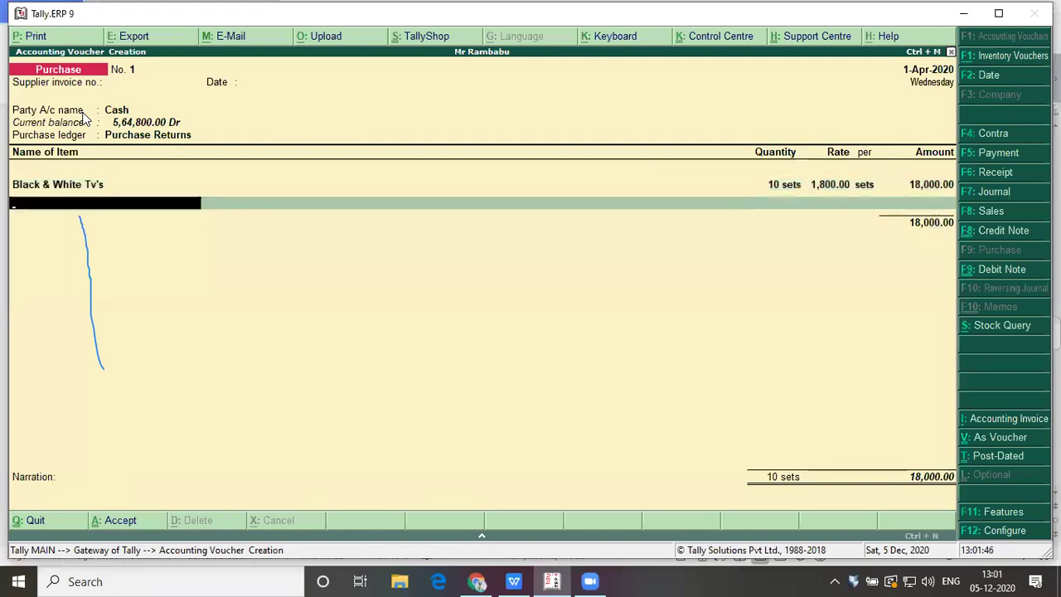
# Step: Add Colour Tv as the second item, check its quantity in the document, and enter 10 sets in Tally
pyautogui.write('C')
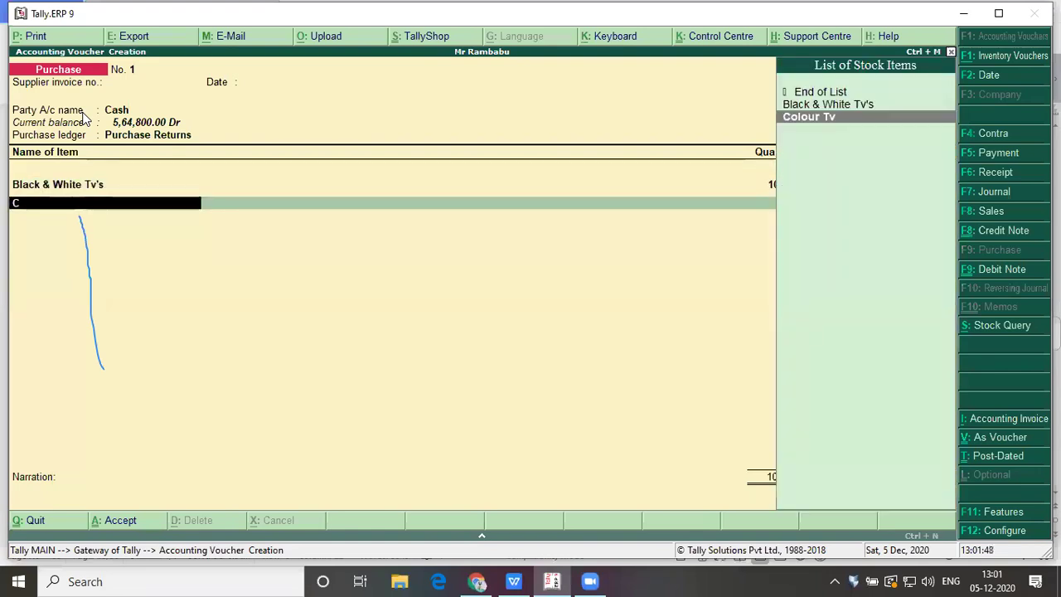
pyautogui.press('Return')
pyautogui.hotkey('alt', 'Tab')
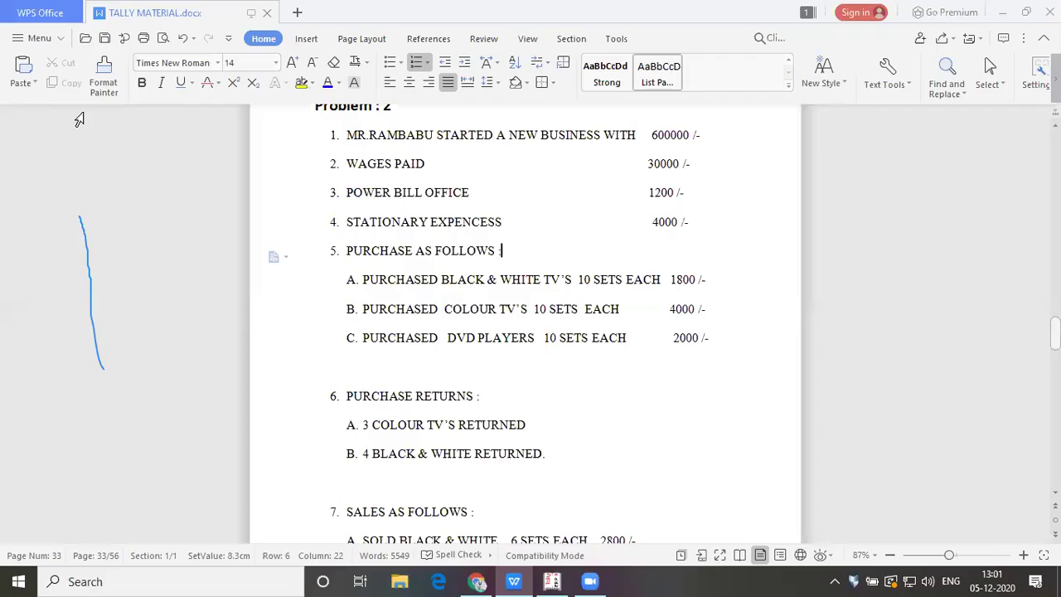
pyautogui.hotkey('alt', 'Tab')
pyautogui.write('10')
pyautogui.press('Return')
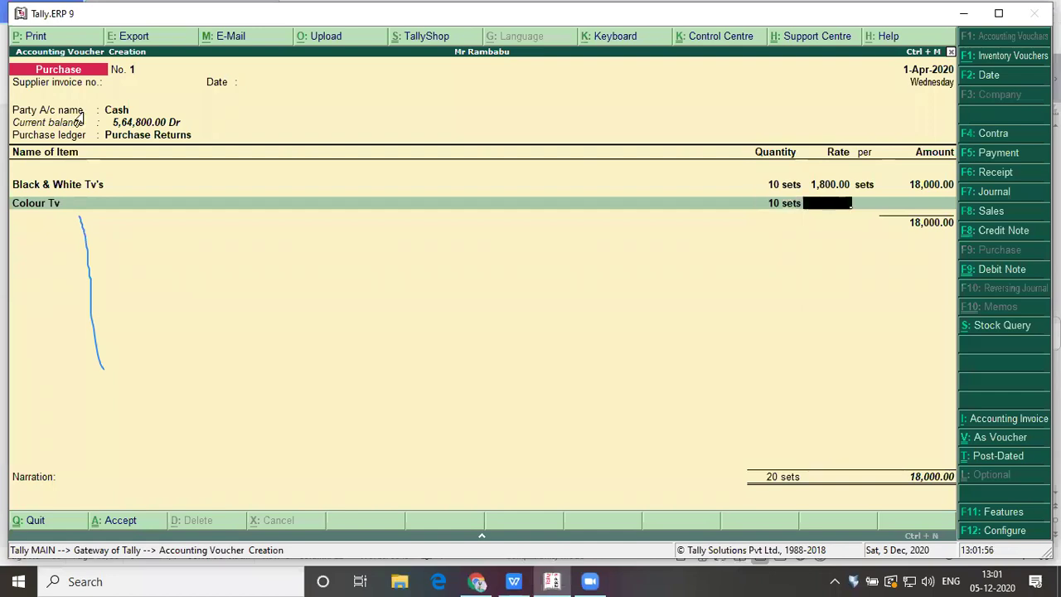
# Step: Look up the colour TV price in the document and set the Colour Tv rate to 4000 per set in Tally
pyautogui.hotkey('alt', 'Tab')
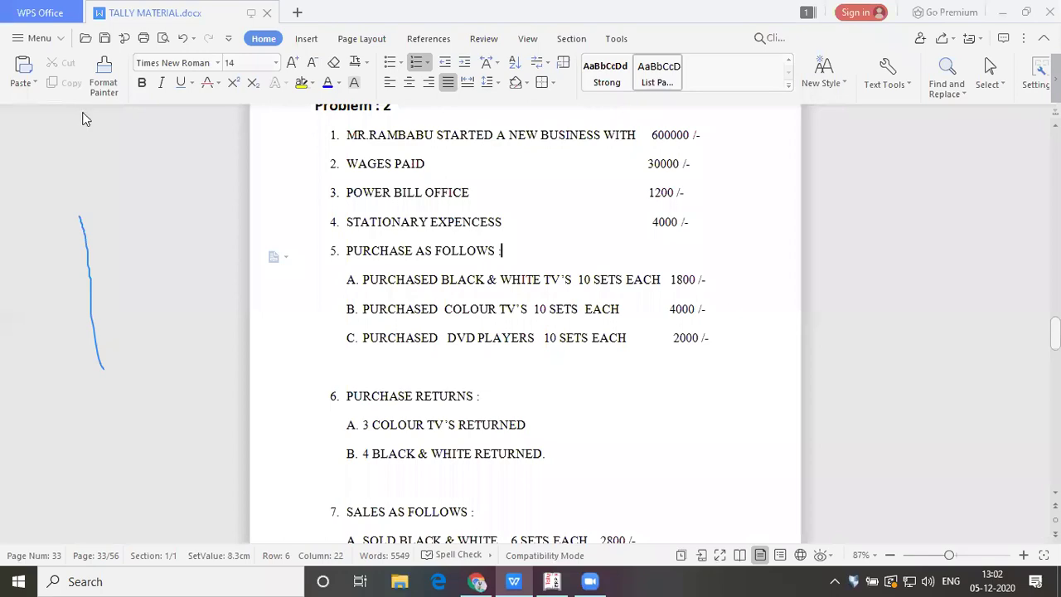
pyautogui.hotkey('alt', 'Tab')
pyautogui.write('4000')
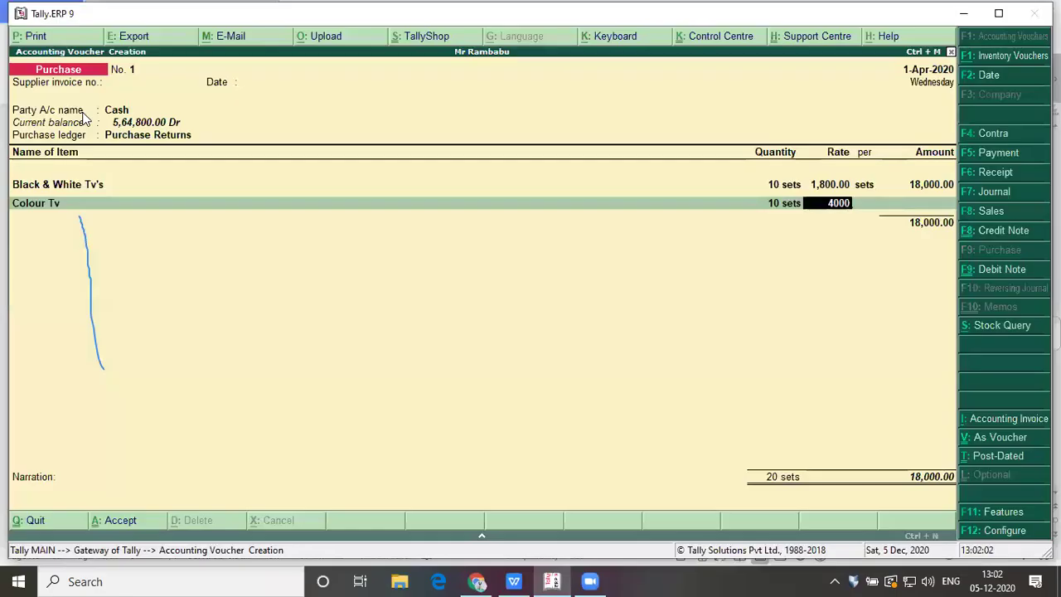
pyautogui.press('Return')
pyautogui.press('Return')
pyautogui.press('Return')
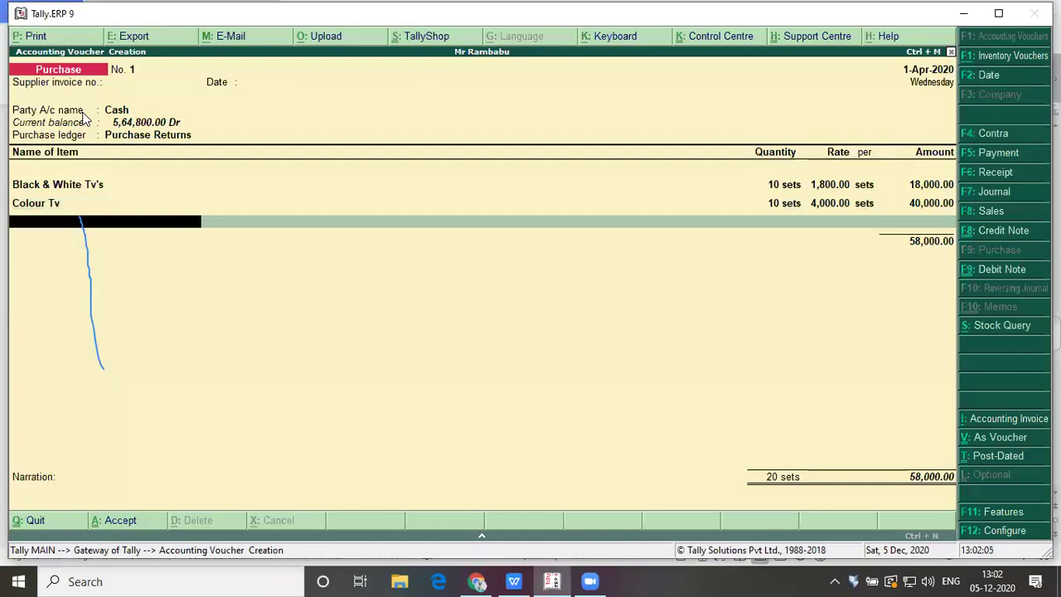
# Step: Read purchase item C in the document and add DVD Players with a quantity of 10 as the third item in Tally
pyautogui.hotkey('alt', 'Tab')
pyautogui.press('Down')
pyautogui.press('Down')
pyautogui.press('Down')
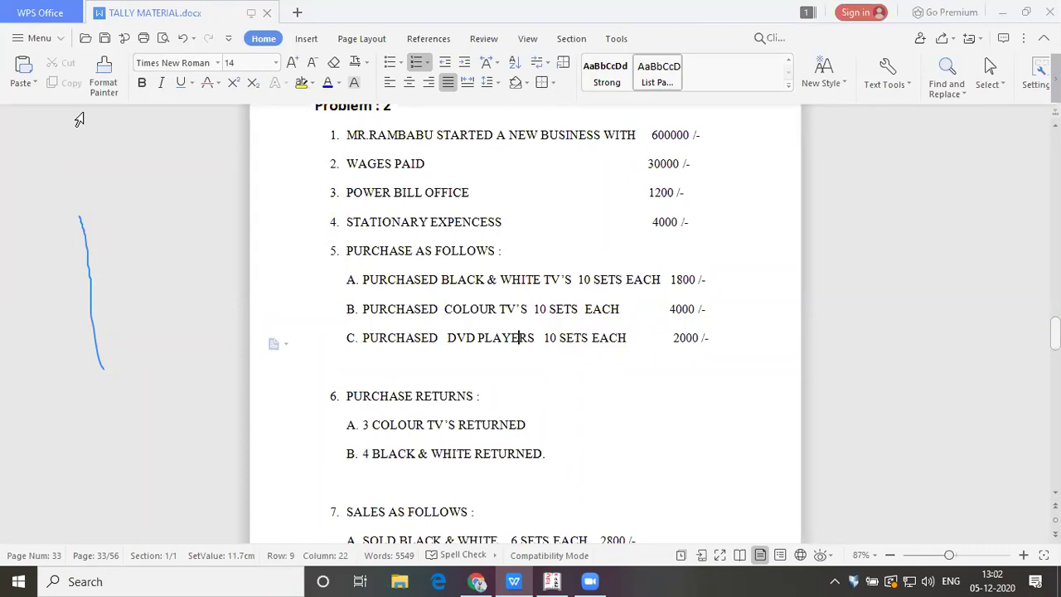
pyautogui.hotkey('alt', 'Tab')
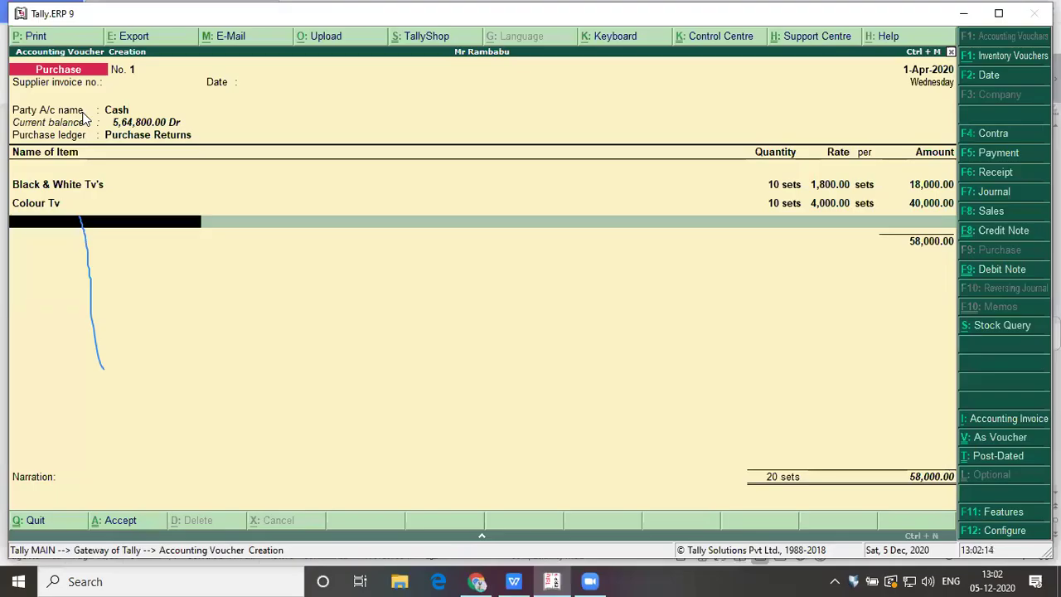
pyautogui.write('D')
pyautogui.press('Return')
pyautogui.write('10')
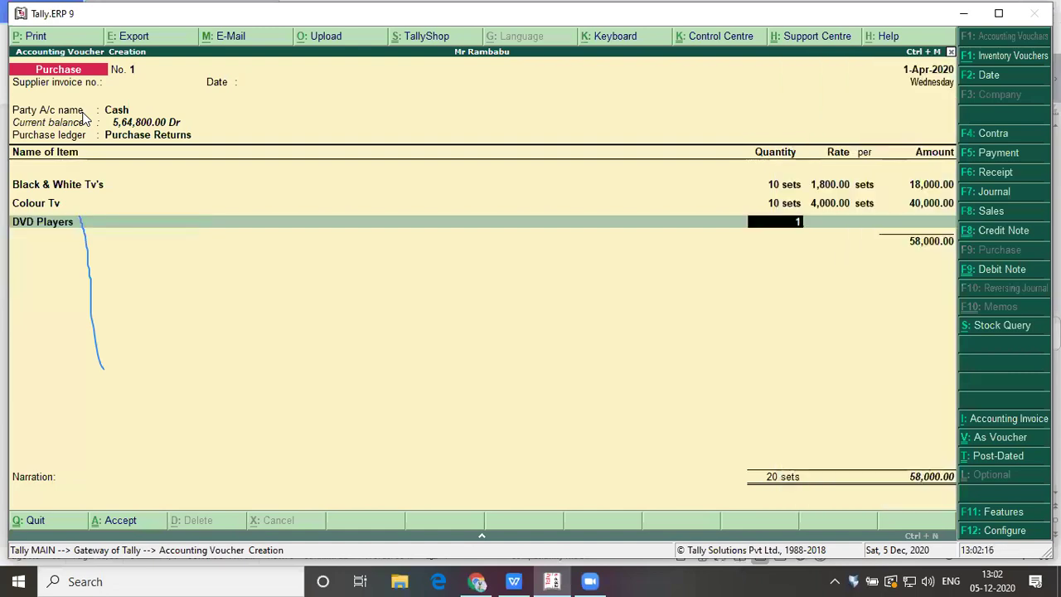
# Step: Set the DVD Players rate to 2000 per set and complete the item line
pyautogui.press('Return')
pyautogui.write('23')
pyautogui.press('BackSpace')
pyautogui.press('BackSpace')
pyautogui.write('2000')
pyautogui.press('Return')
pyautogui.press('Return')
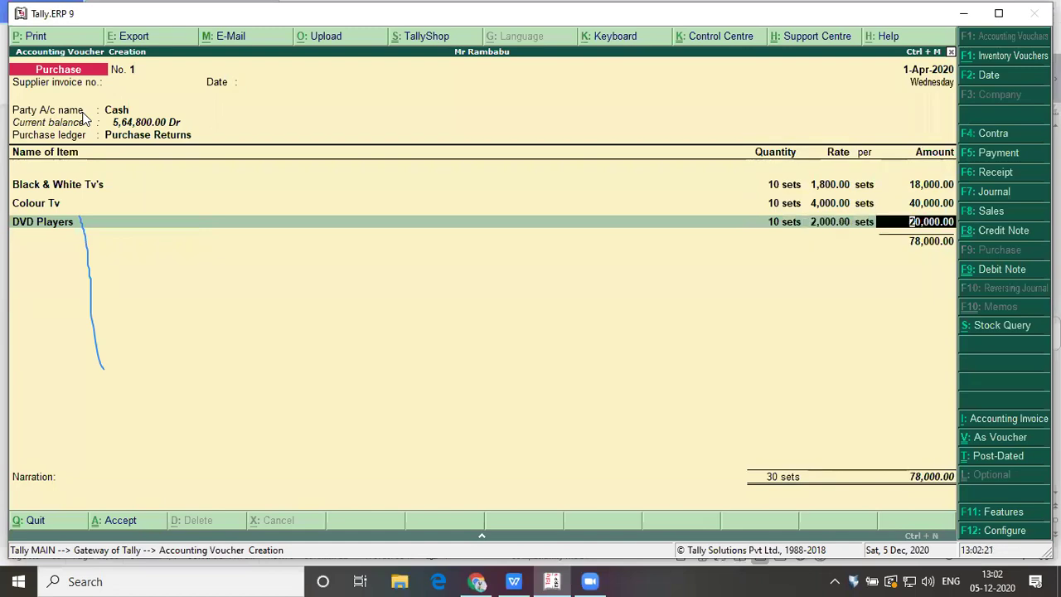
pyautogui.press('Return')
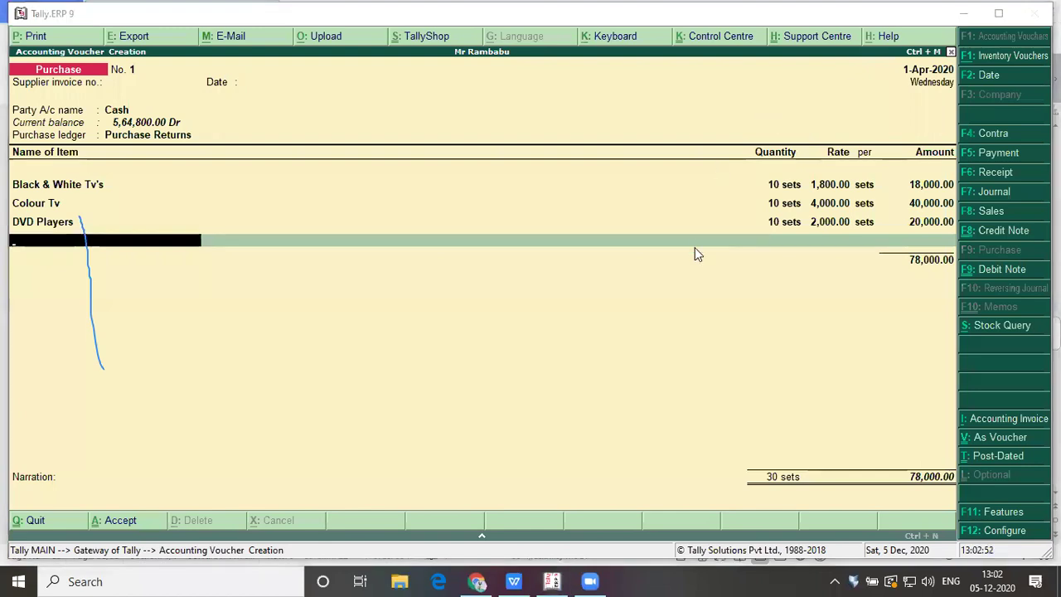
# Step: End the item list, leave the narration blank, and save the purchase voucher
pyautogui.click(676, 274)
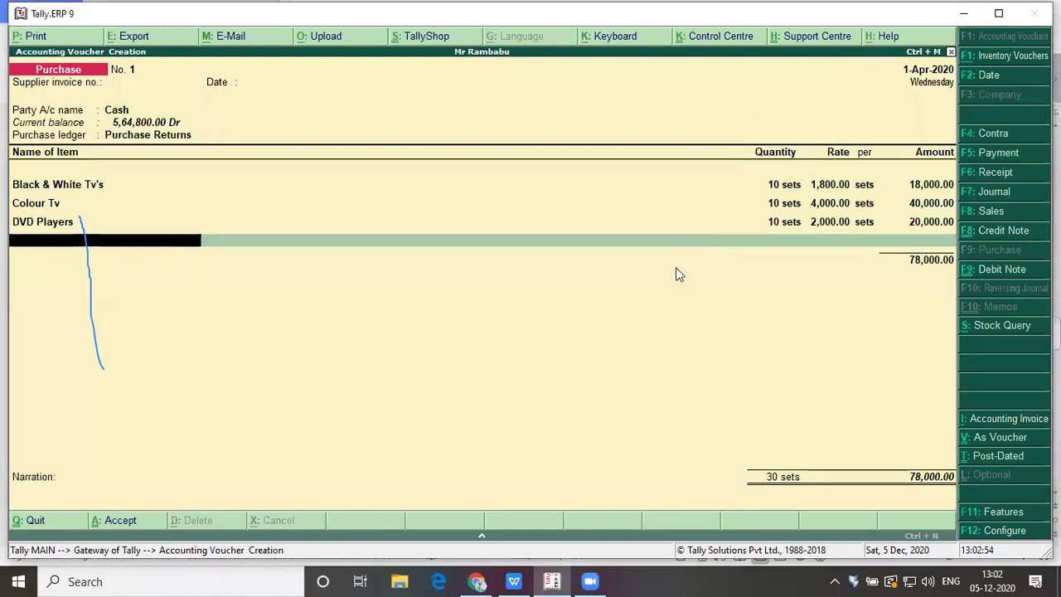
pyautogui.press('Return')
pyautogui.press('Return')
pyautogui.press('Return')
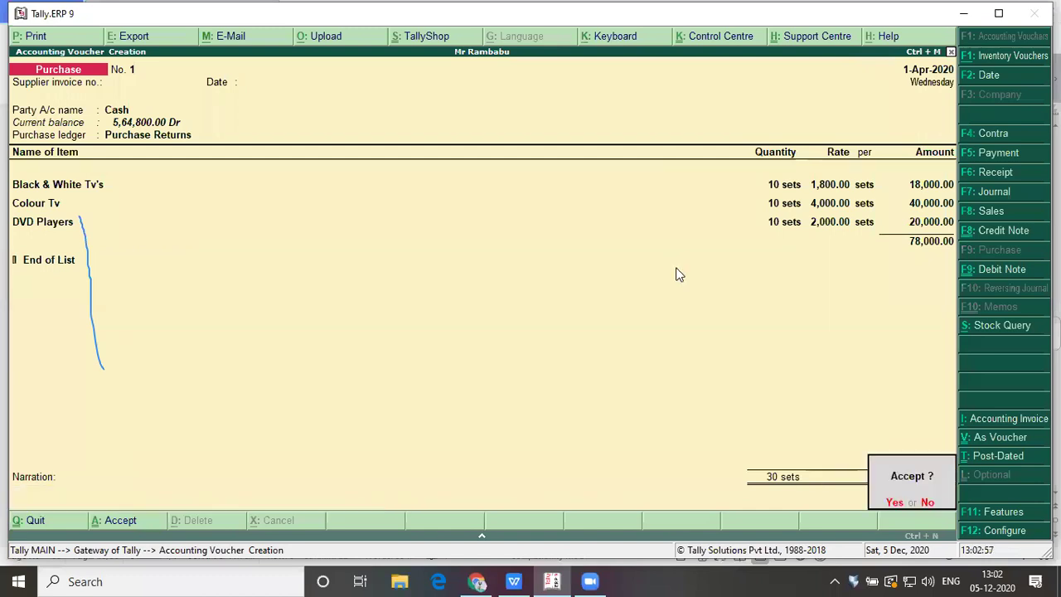
pyautogui.press('Return')
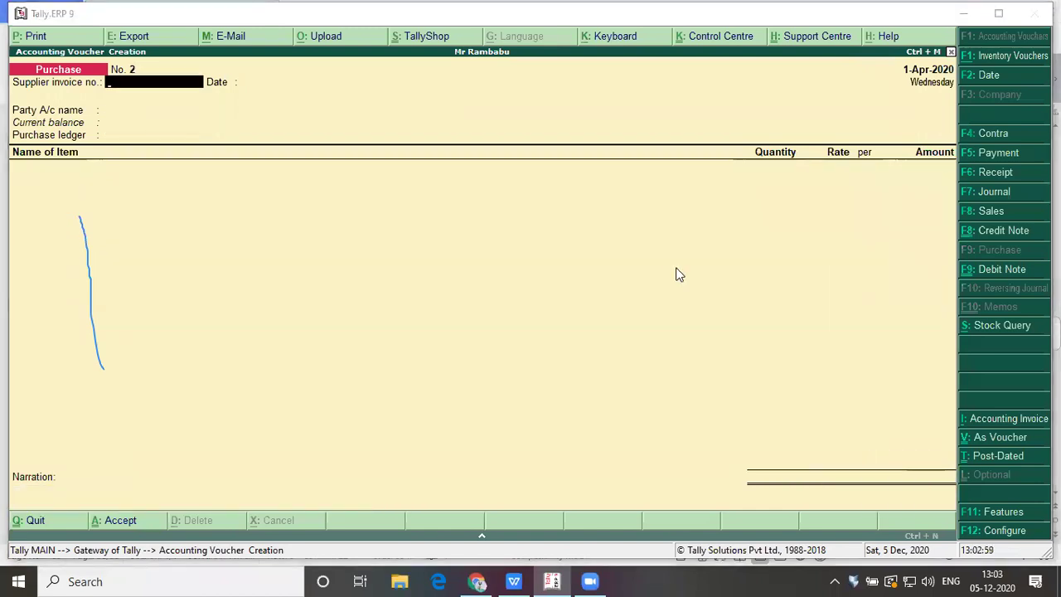
# Step: Read transaction 6, the purchase returns, in the document and start a new debit note voucher in Tally
pyautogui.hotkey('alt', 'Tab')
pyautogui.press('Down')
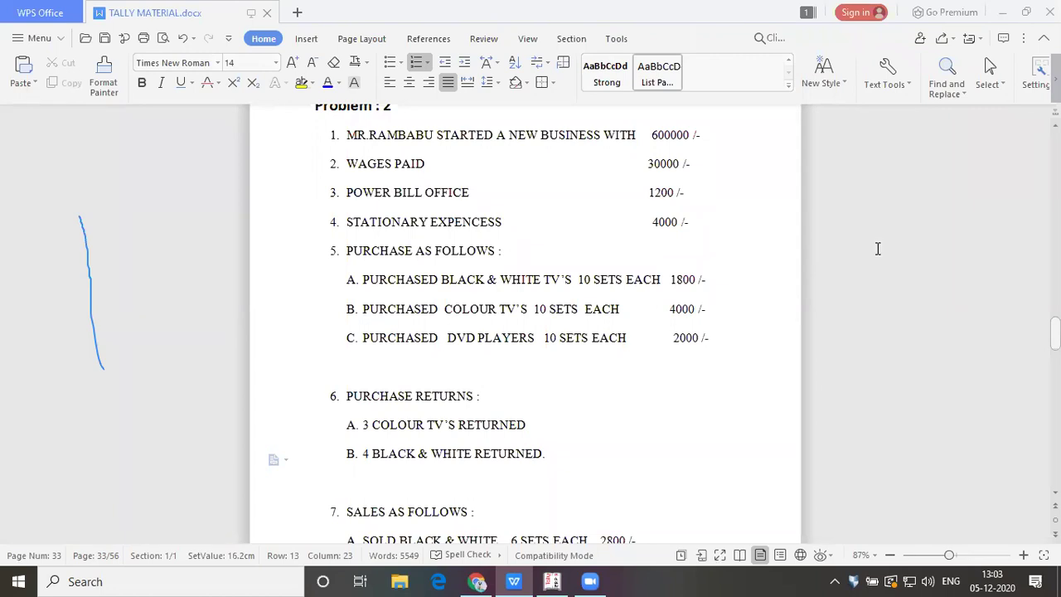
pyautogui.hotkey('alt', 'Tab')
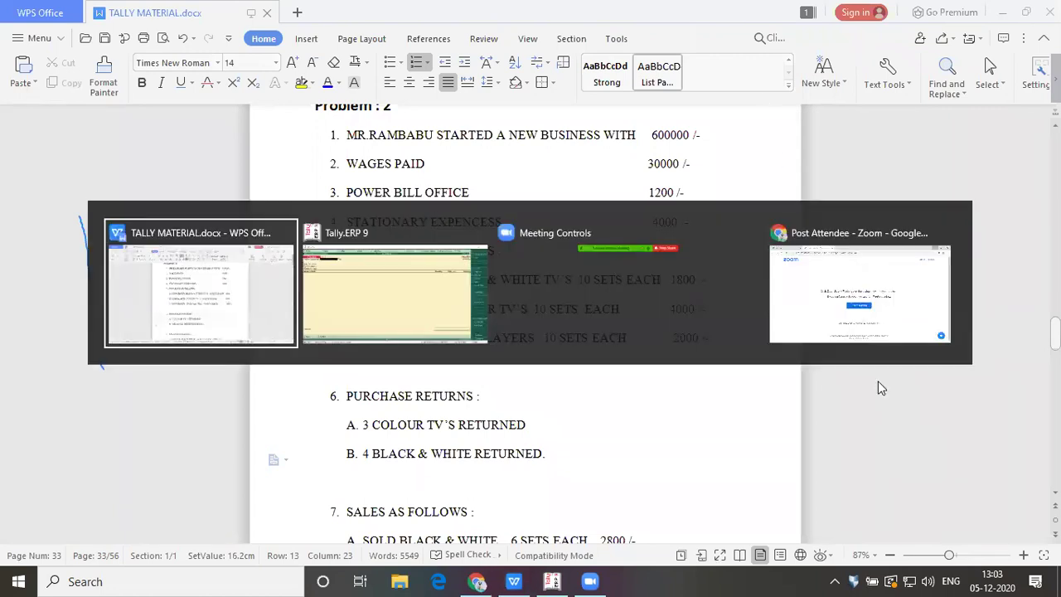
pyautogui.hotkey('alt', 'Tab')
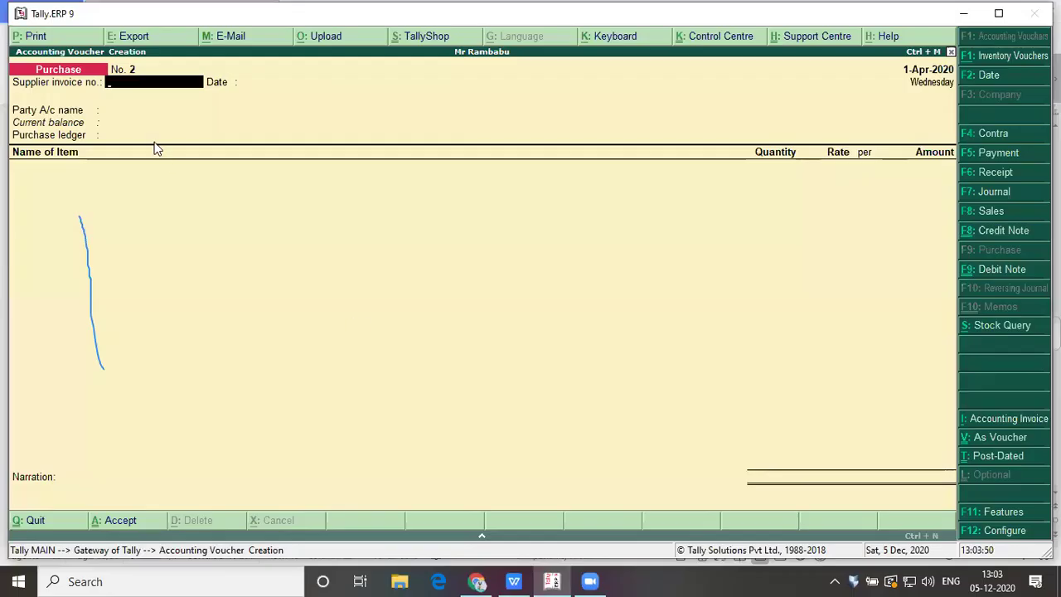
pyautogui.hotkey('ctrl', 'F9')
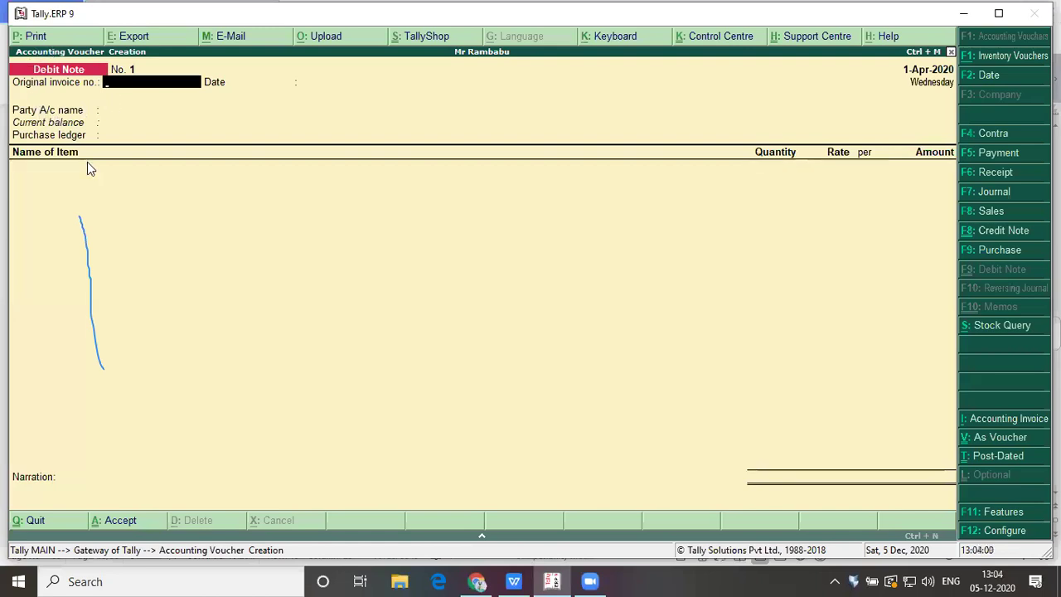
# Step: Set the debit note's party account to Cash with default details and choose Purchase Returns as the purchase ledger
pyautogui.press('Return')
pyautogui.press('Return')
pyautogui.press('Return')
pyautogui.press('Return')
pyautogui.press('Return')
pyautogui.press('Return')
pyautogui.press('Return')
pyautogui.press('Return')
pyautogui.press('Return')
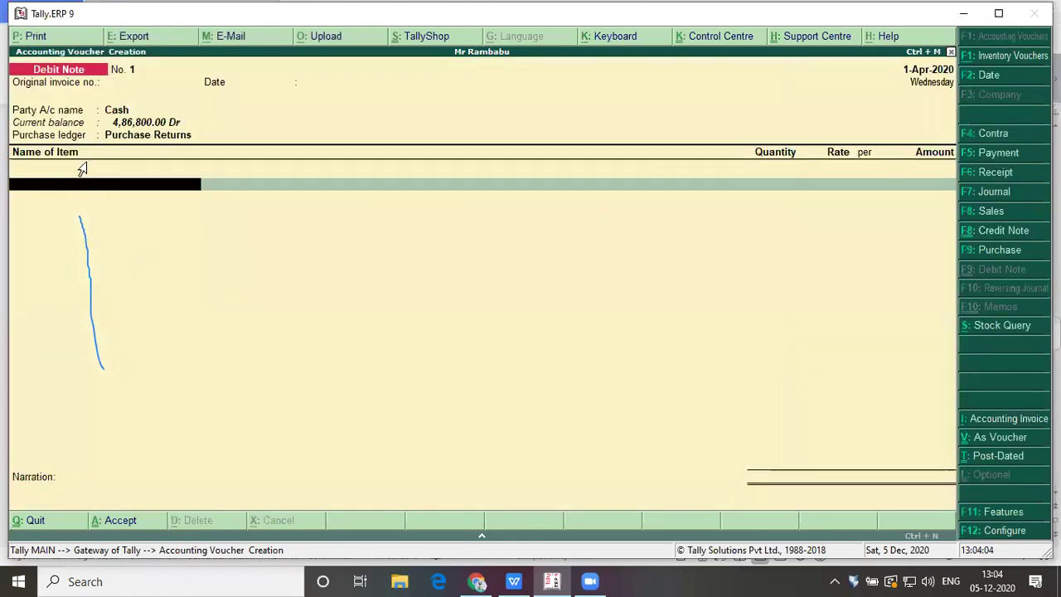
# Step: Check the first returned item in the document and enter Colour Tv in Tally's debit note with 3 sets at 4,000.00
pyautogui.hotkey('alt', 'Tab')
pyautogui.hotkey('alt', 'Tab')
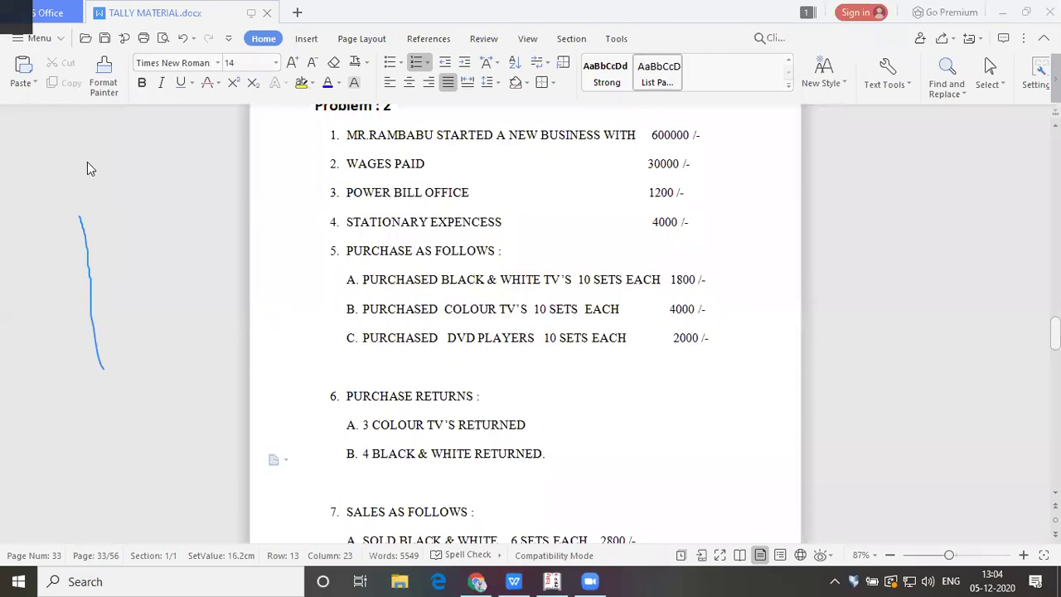
pyautogui.write('C')
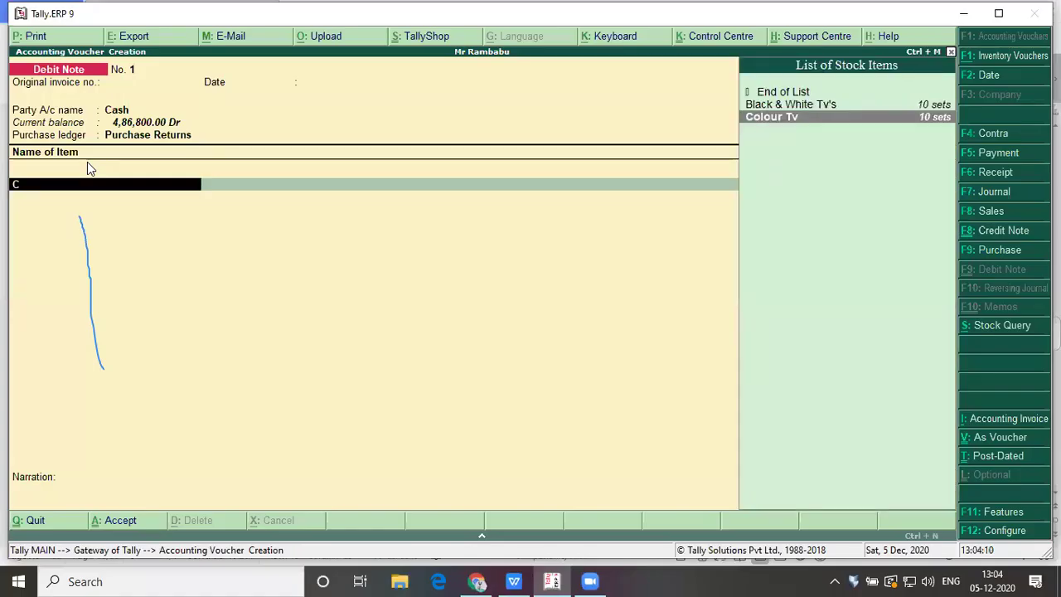
pyautogui.press('Return')
pyautogui.write('3')
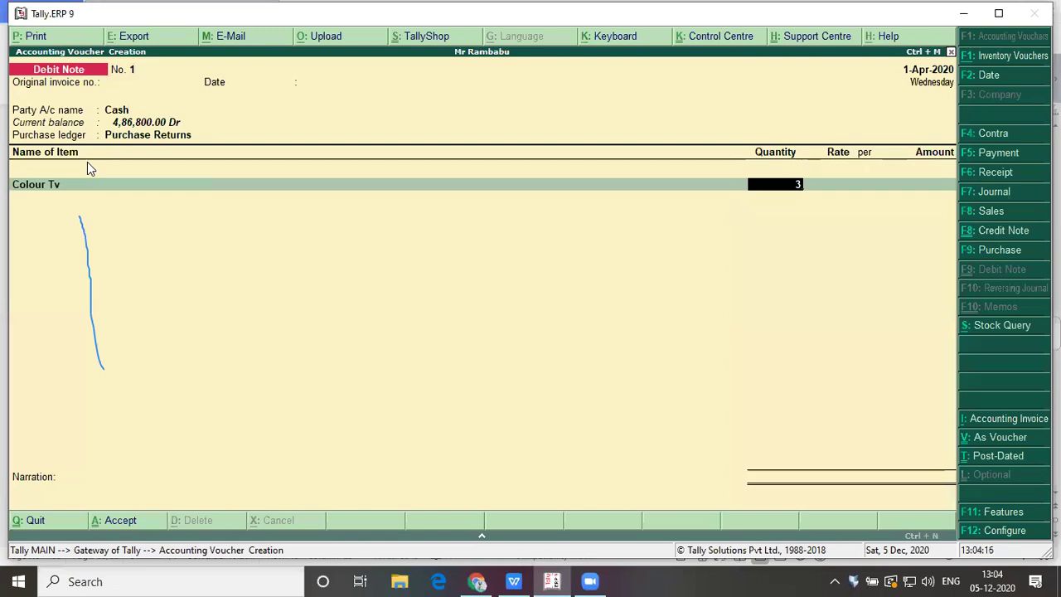
pyautogui.press('Return')
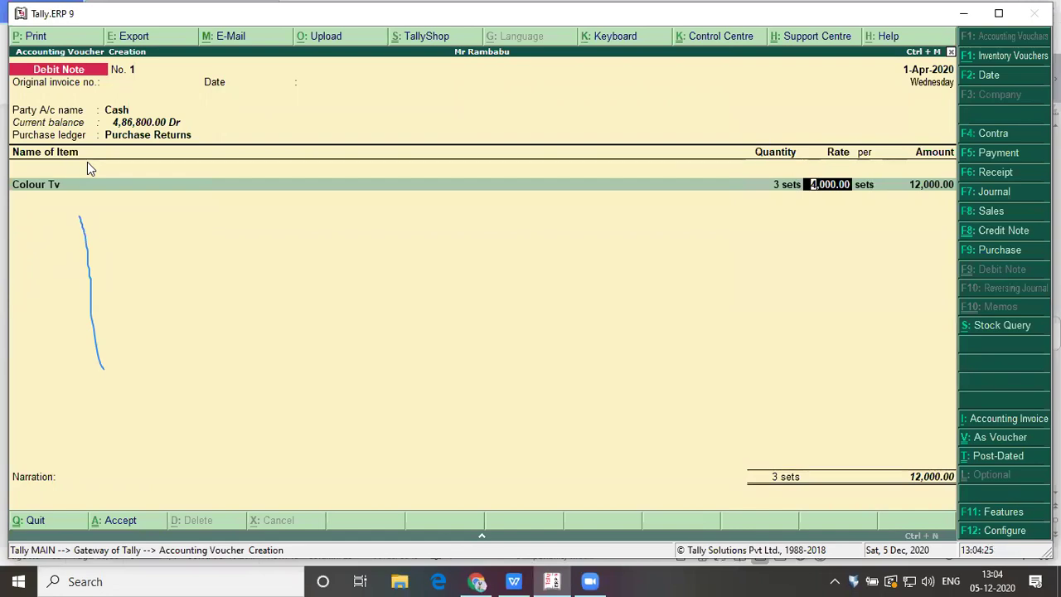
pyautogui.press('Return')
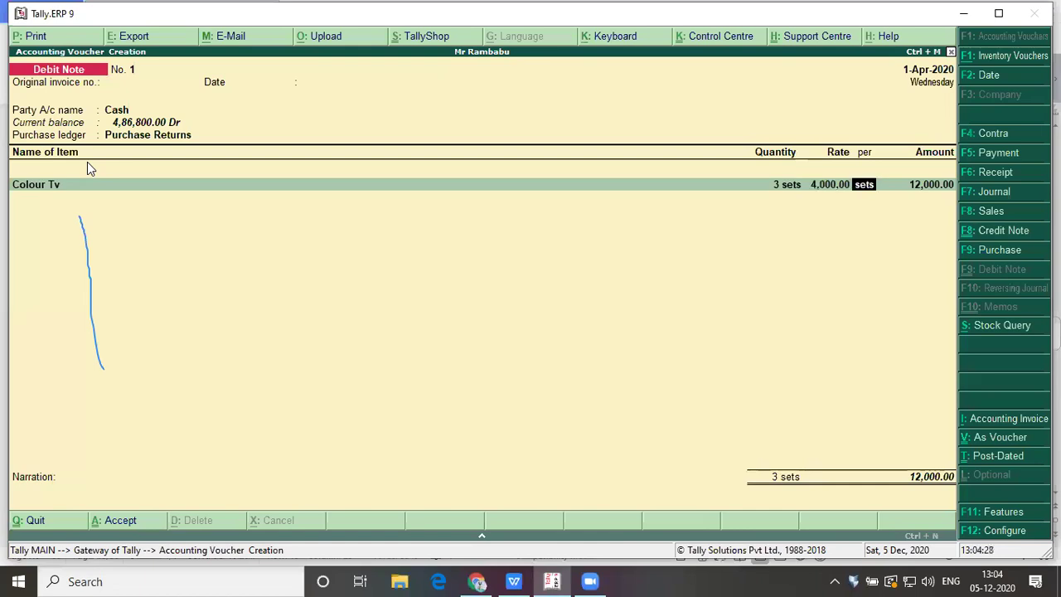
pyautogui.press('Return')
pyautogui.press('Return')
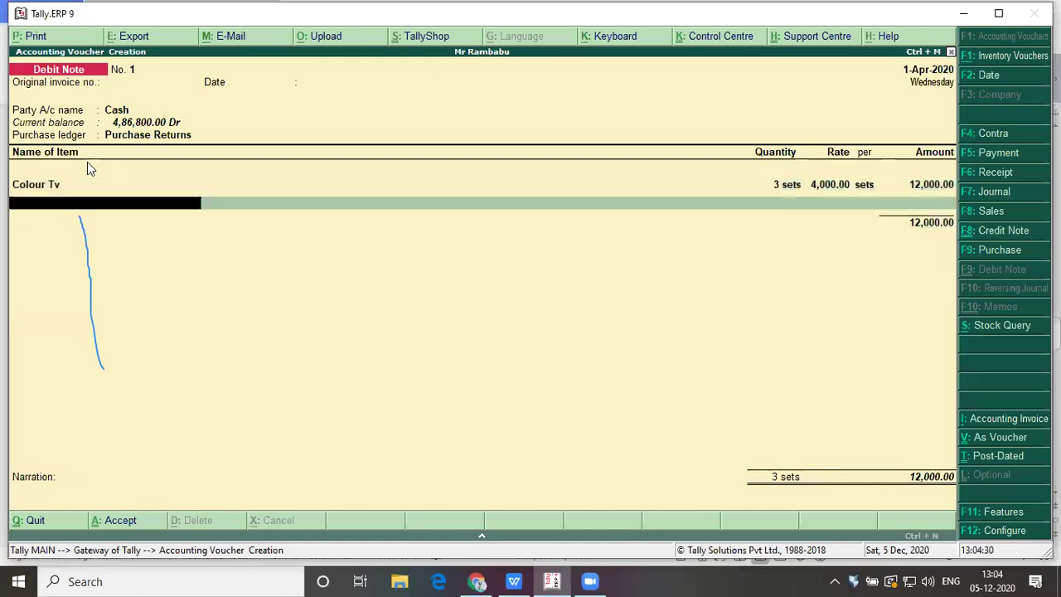
# Step: Check the second returned item in the document and enter Black & White Tv's in Tally's debit note with 4 sets at 1,800.00
pyautogui.hotkey('alt', 'Tab')
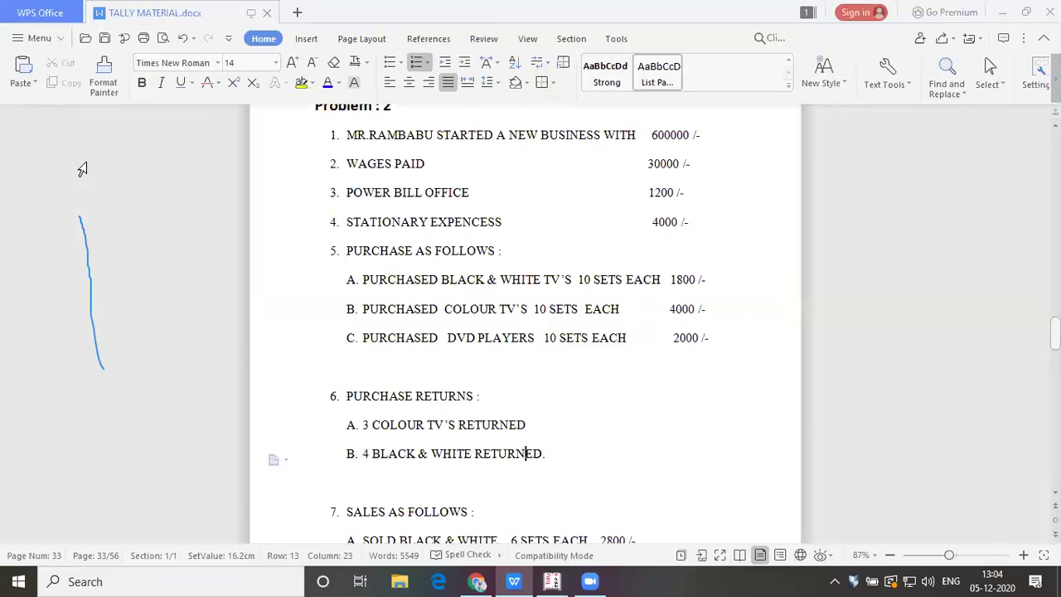
pyautogui.hotkey('alt', 'Tab')
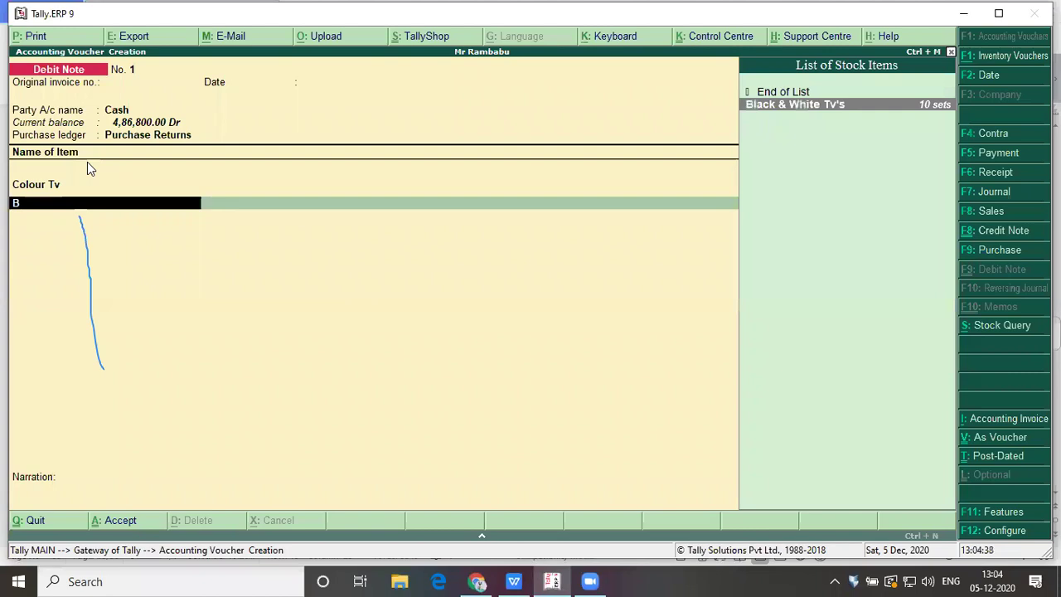
pyautogui.press('Return')
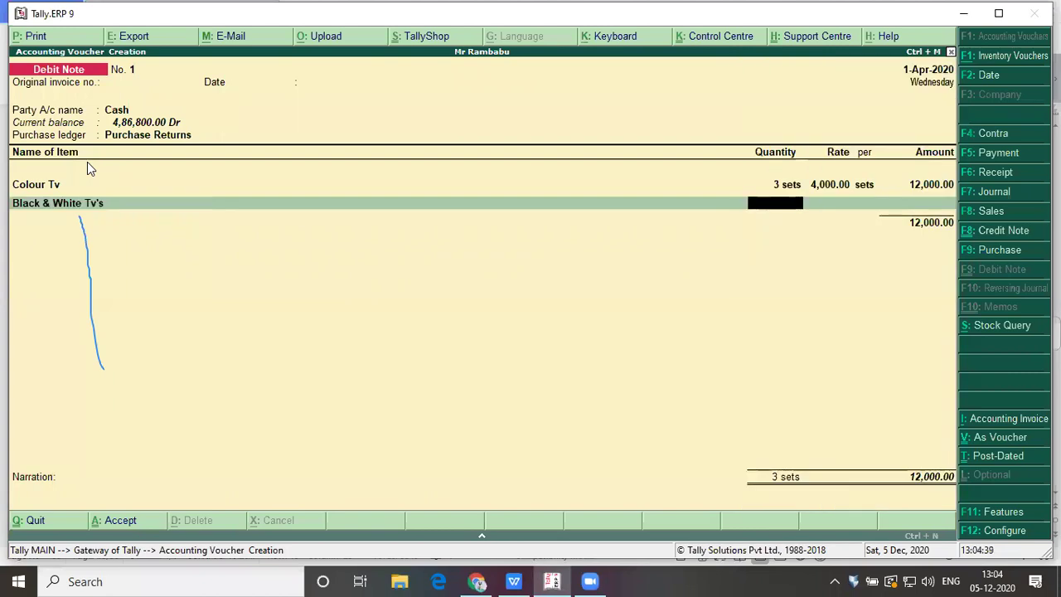
pyautogui.write('4')
pyautogui.press('Return')
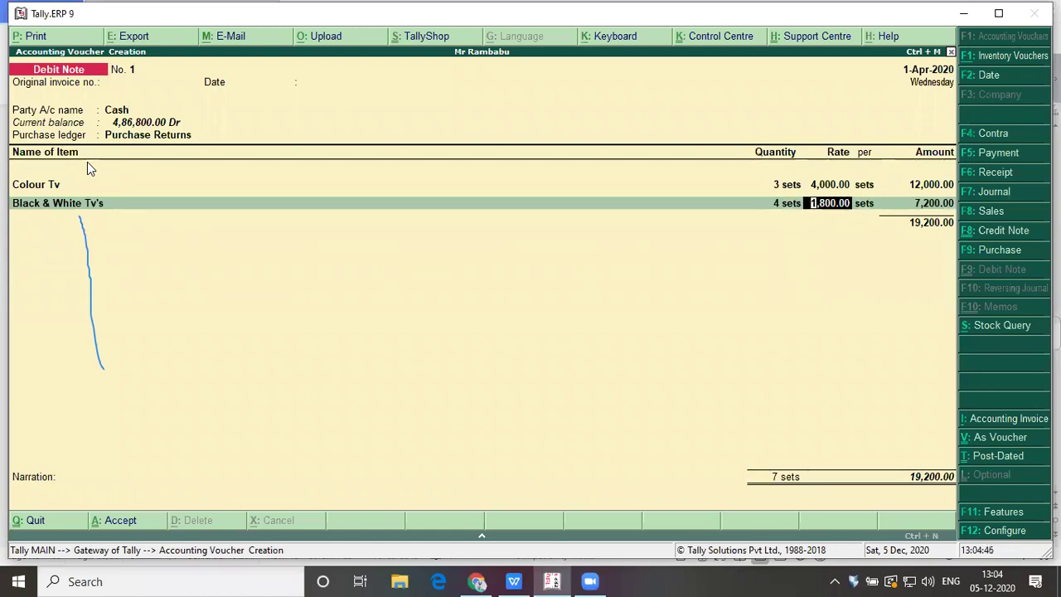
pyautogui.hotkey('alt', 'Tab')
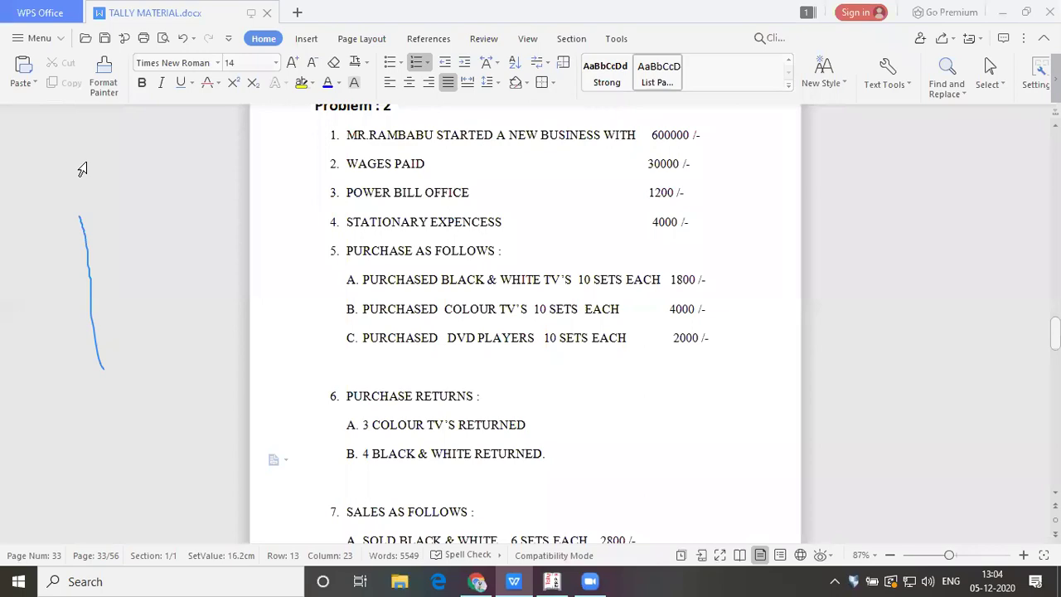
pyautogui.hotkey('alt', 'Tab')
pyautogui.press('Return')
pyautogui.press('Return')
pyautogui.press('Return')
# Step: End the item list, leave the narration blank, and save the debit note
pyautogui.press('Return')
pyautogui.press('Return')
pyautogui.press('Return')
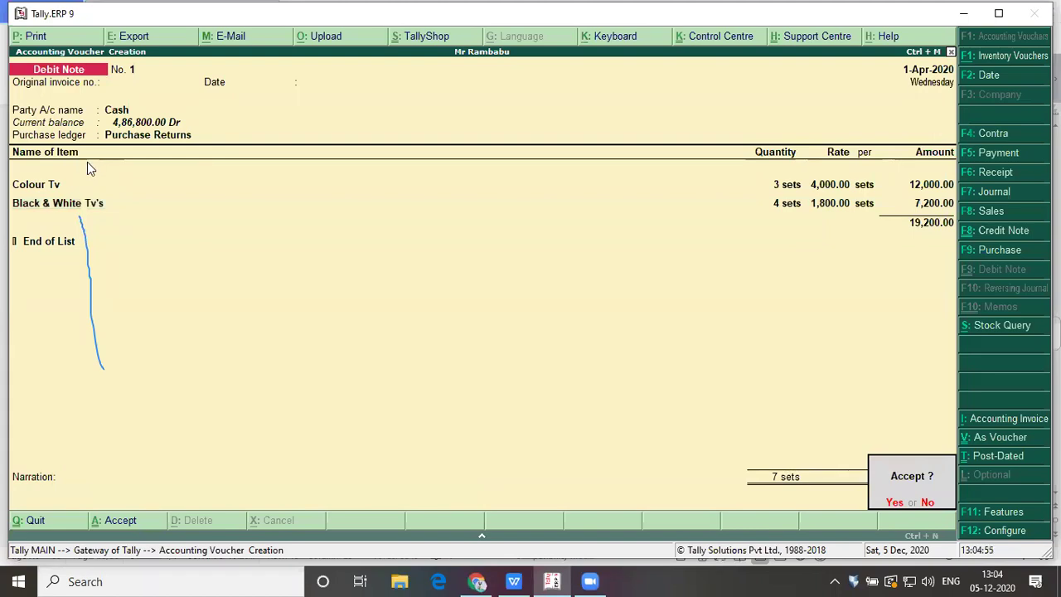
pyautogui.press('Return')
# Step: Read transaction 7, the sales, in the document and start a new sales voucher in Tally
pyautogui.hotkey('alt', 'Tab')
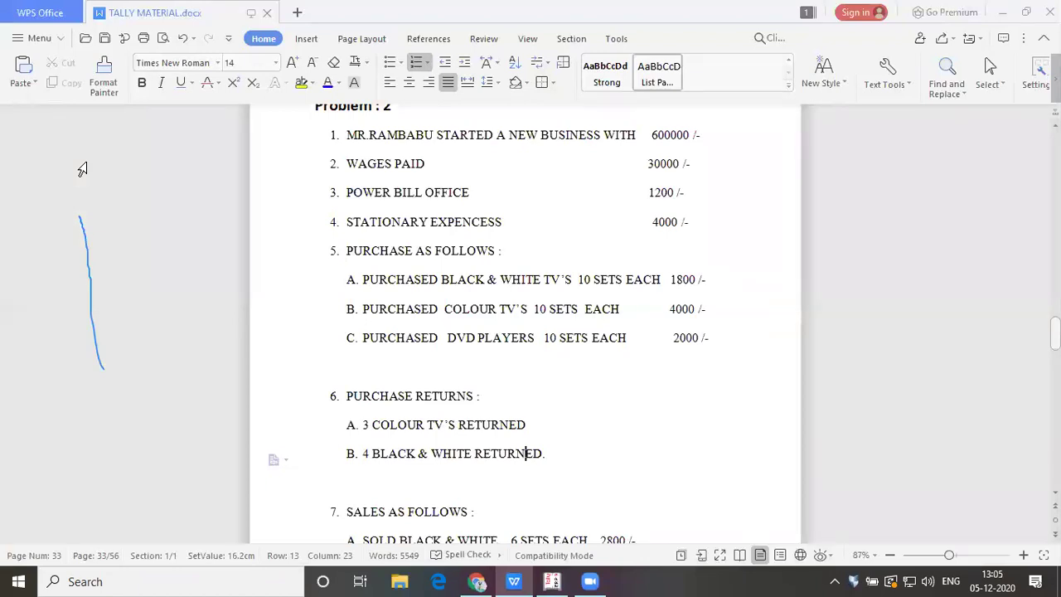
pyautogui.press('Down')
pyautogui.press('Down')
pyautogui.press('Down')
pyautogui.press('Down')
pyautogui.press('Down')
pyautogui.press('Down')
pyautogui.press('Down')
pyautogui.press('Up')
pyautogui.press('Up')
pyautogui.press('Up')
pyautogui.press('Up')
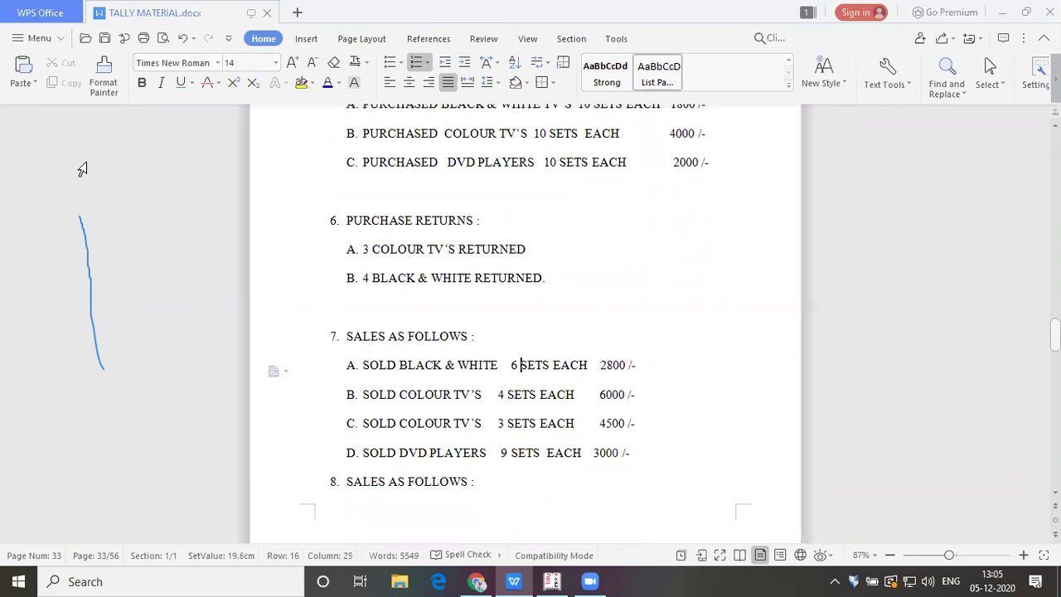
pyautogui.hotkey('alt', 'Tab')
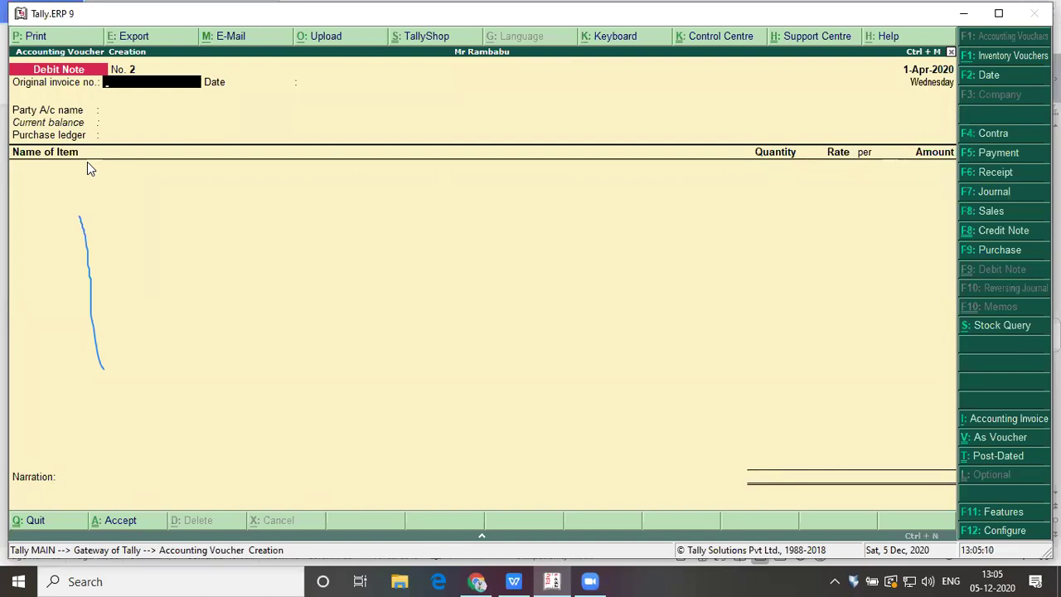
pyautogui.press('F8')
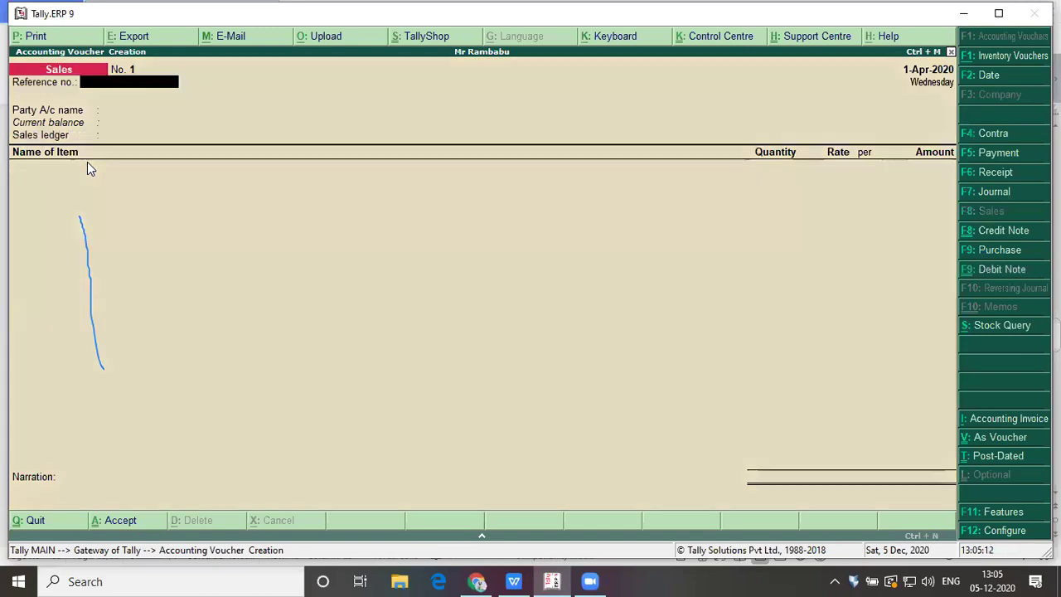
# Step: Set the sales voucher's party account to Cash with default party details and choose Sales as the sales ledger
pyautogui.hotkey('alt', 'Tab')
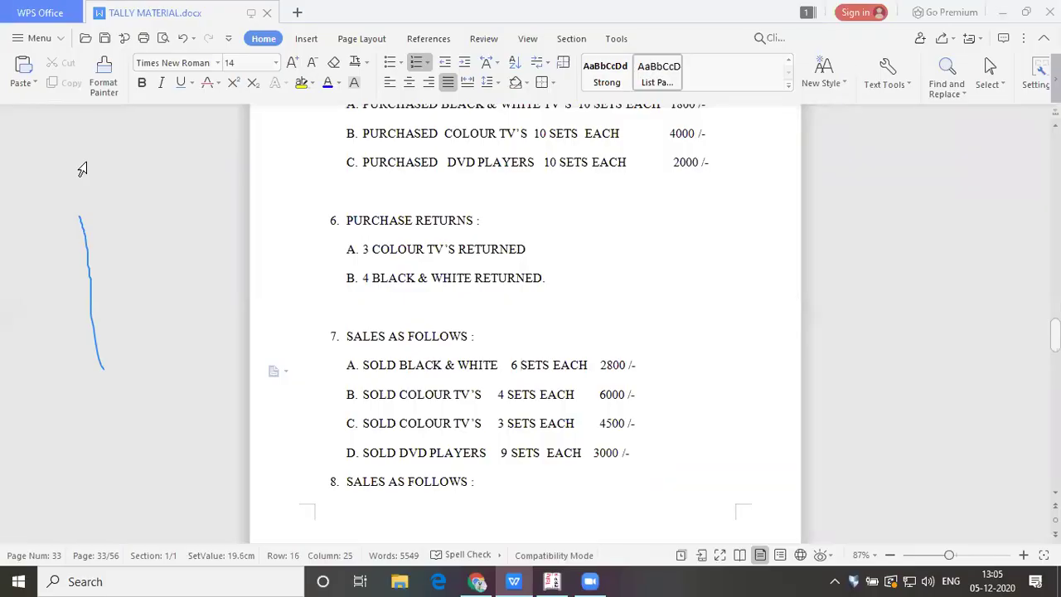
pyautogui.hotkey('alt', 'Tab')
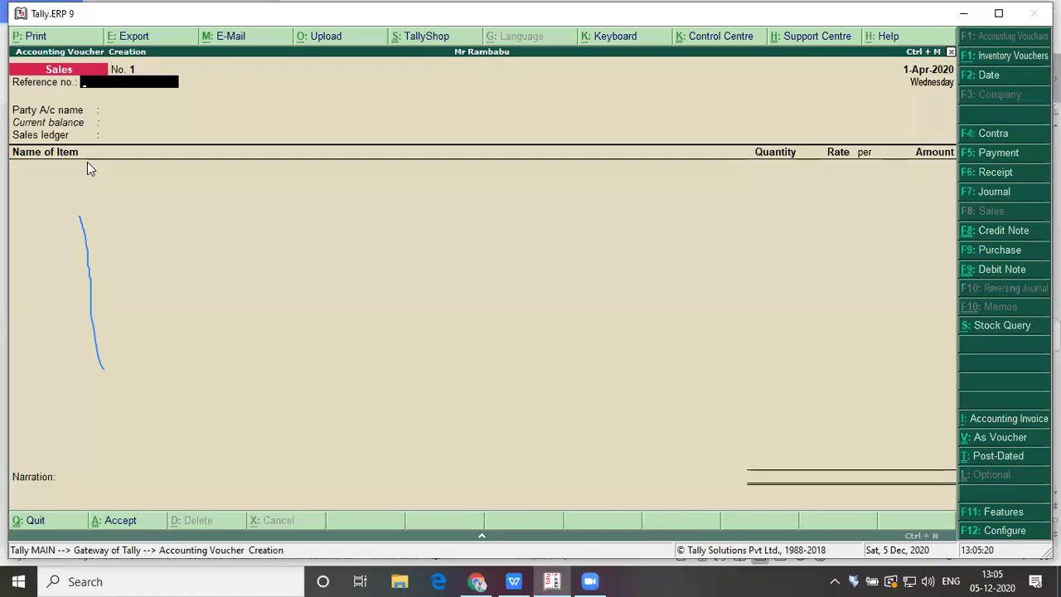
pyautogui.press('Return')
pyautogui.press('Return')
pyautogui.press('Return')
pyautogui.press('Return')
pyautogui.press('Return')
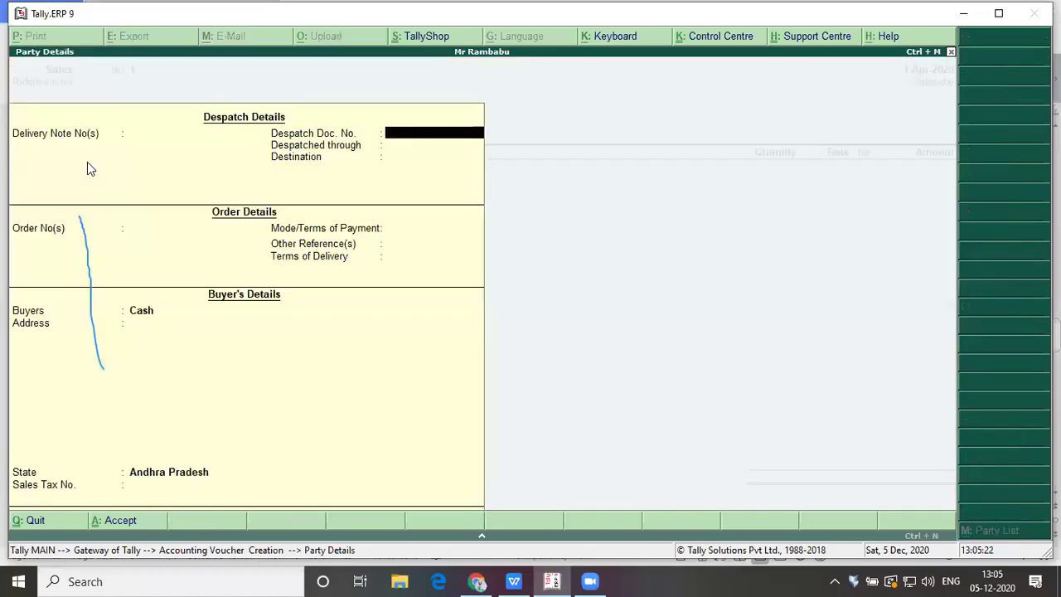
pyautogui.press('Return')
pyautogui.press('Return')
pyautogui.press('Return')
pyautogui.press('Return')
pyautogui.press('Return')
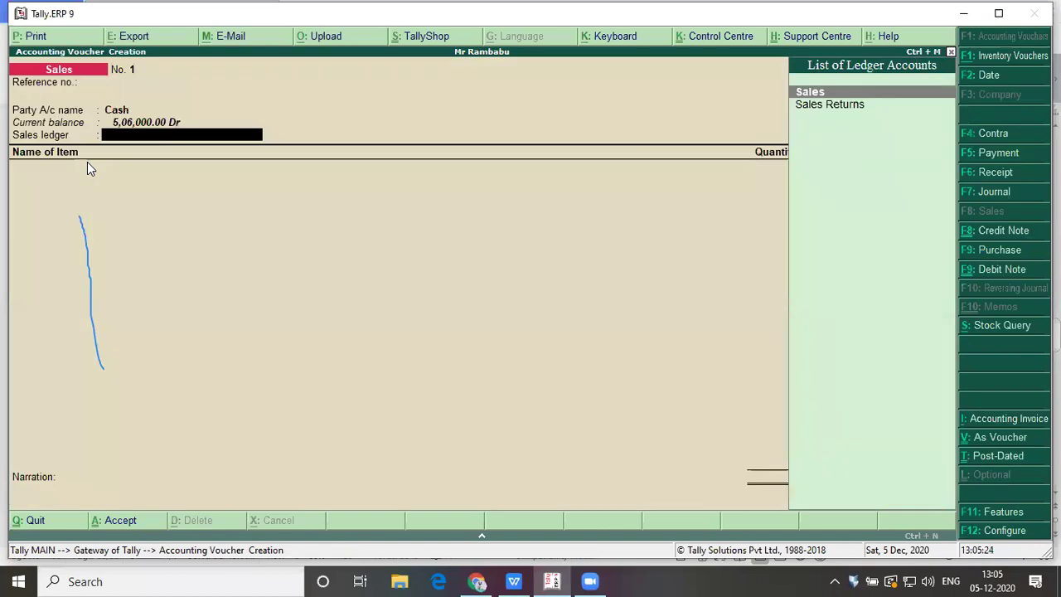
pyautogui.press('Return')
# Step: Check sale item A in the document and enter Black & White Tv's in Tally's sales voucher with 6 sets at 2,800.00
pyautogui.hotkey('alt', 'Tab')
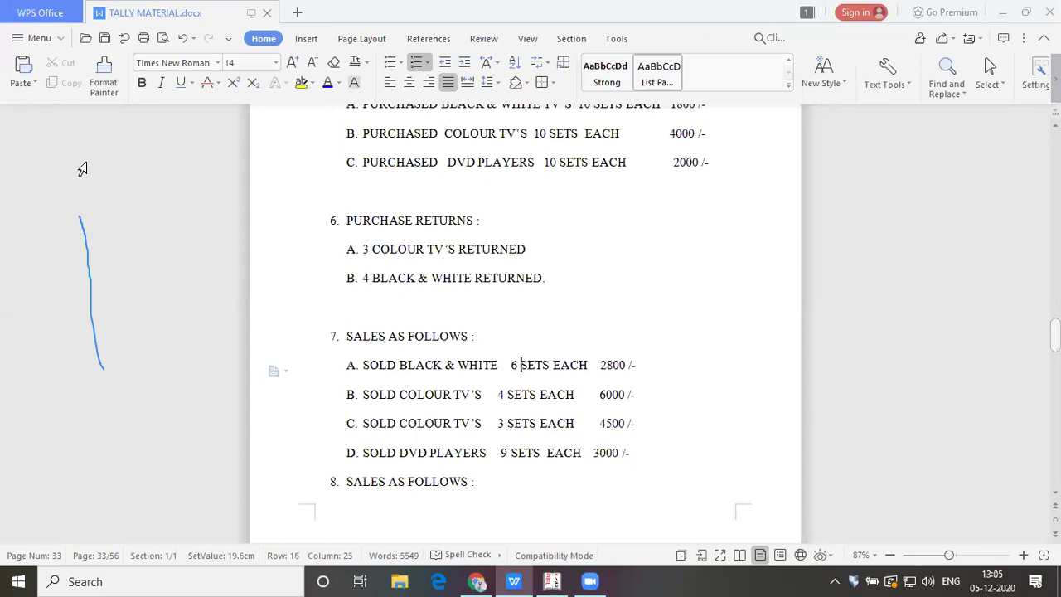
pyautogui.hotkey('alt', 'Tab')
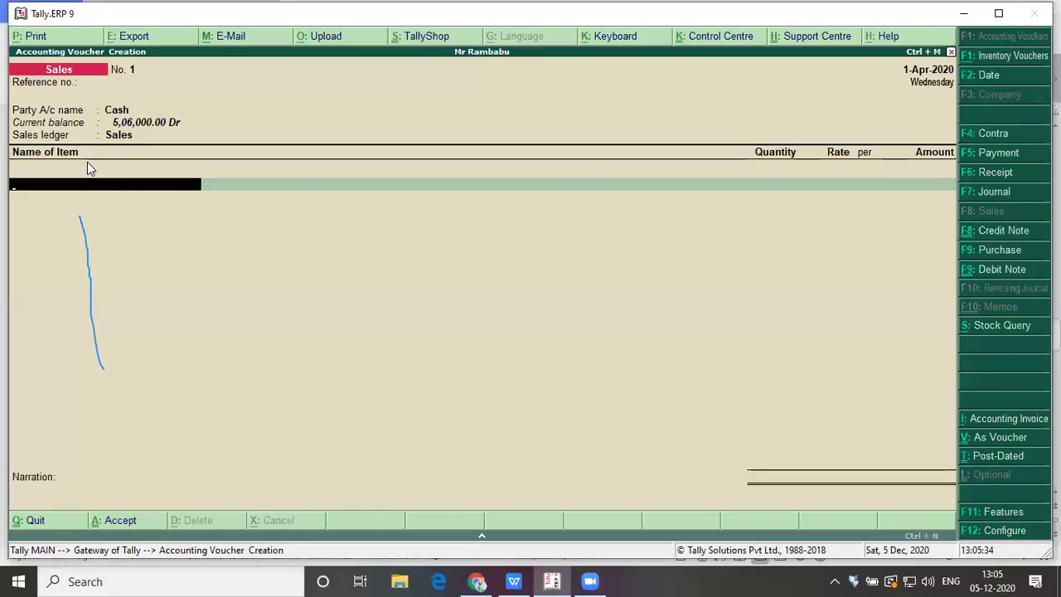
pyautogui.write('B')
pyautogui.press('Return')
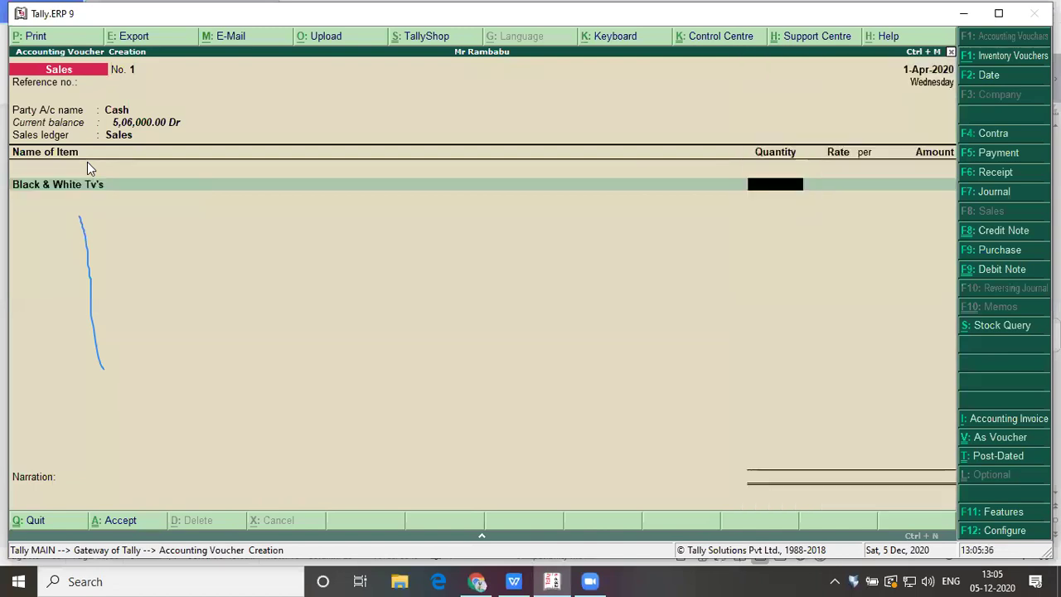
pyautogui.hotkey('alt', 'Tab')
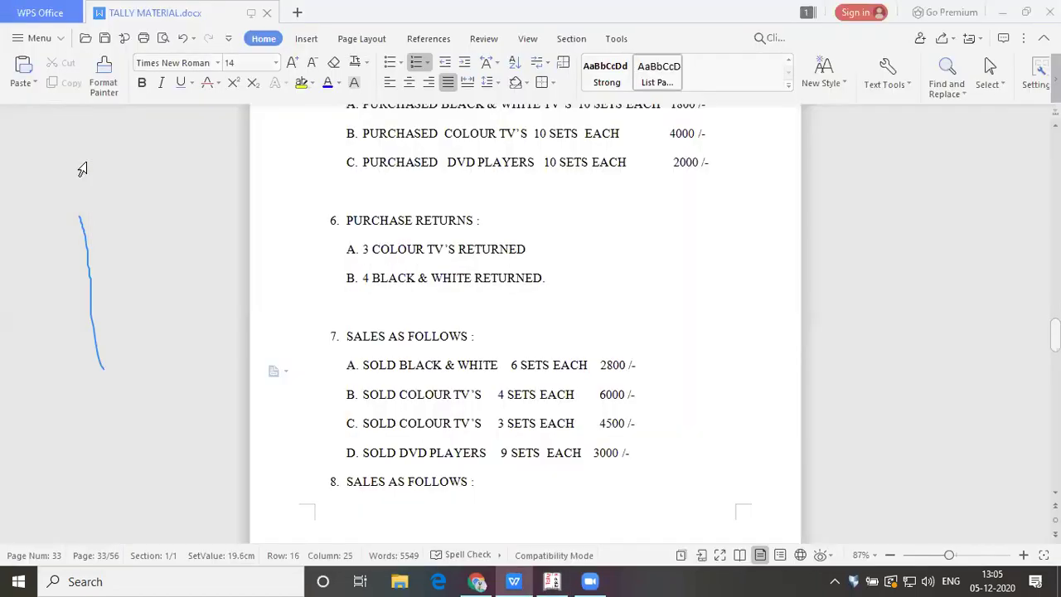
pyautogui.hotkey('alt', 'Tab')
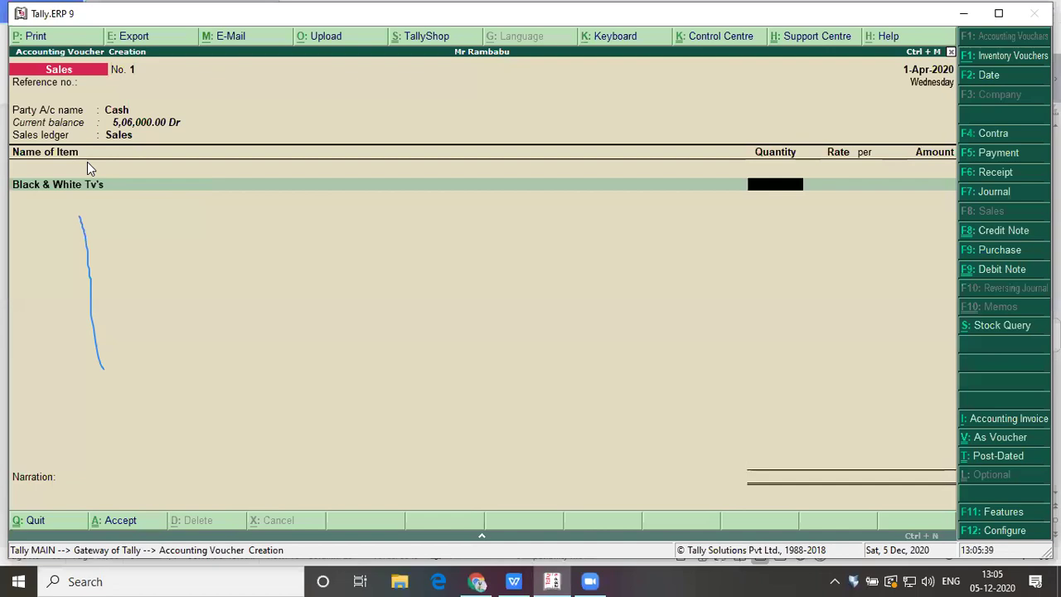
pyautogui.write('6')
pyautogui.press('Return')
pyautogui.write('2800')
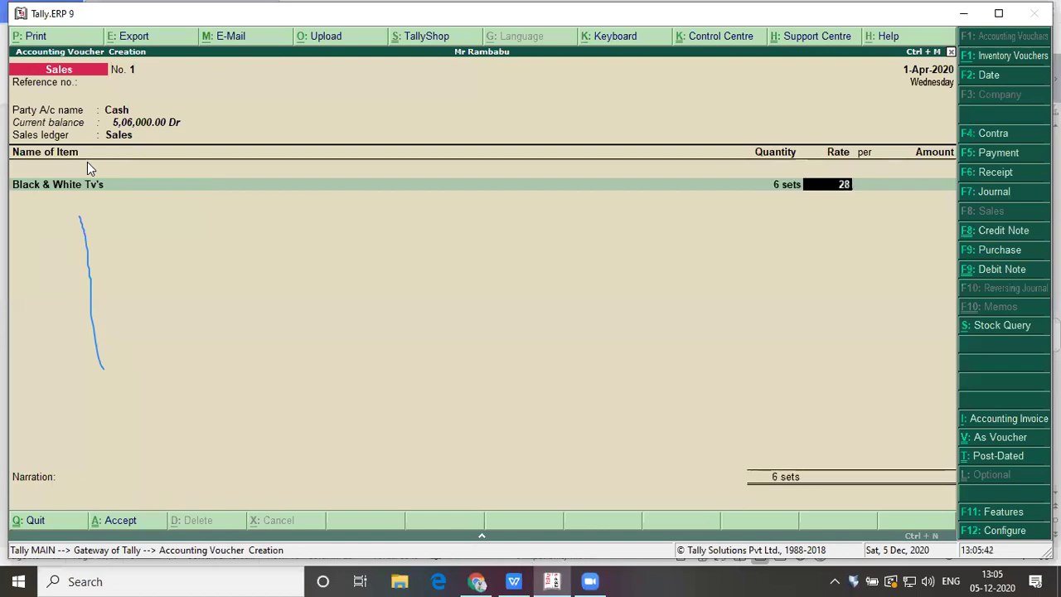
pyautogui.press('Return')
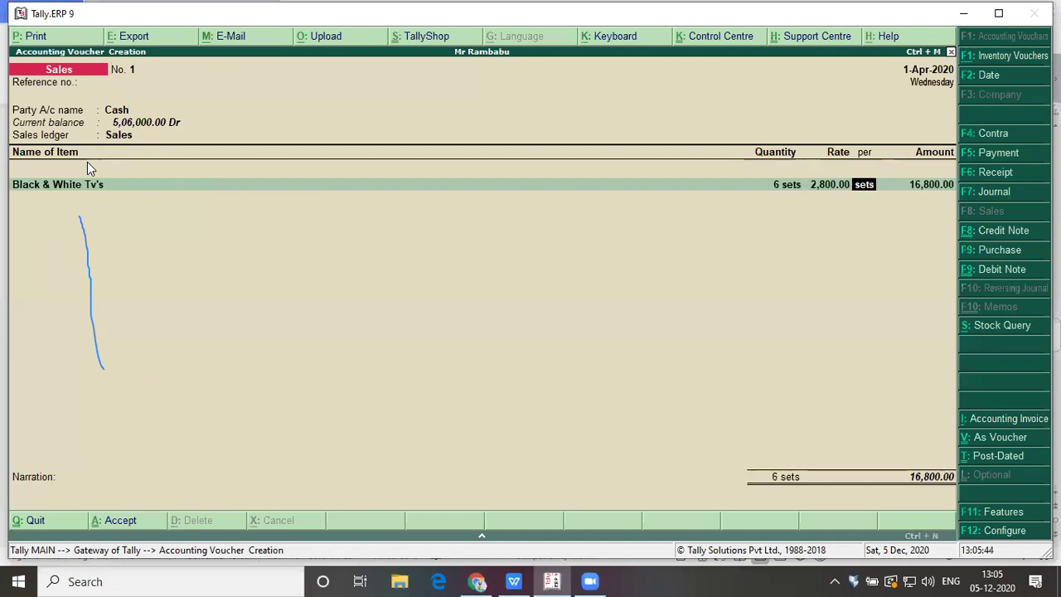
pyautogui.hotkey('alt', 'Tab')
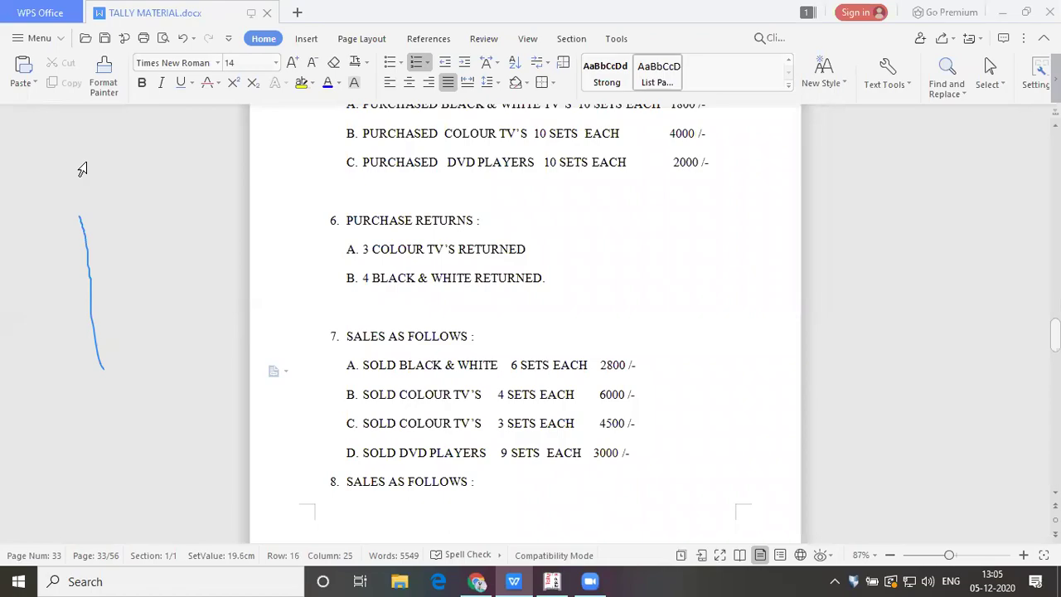
pyautogui.hotkey('alt', 'Tab')
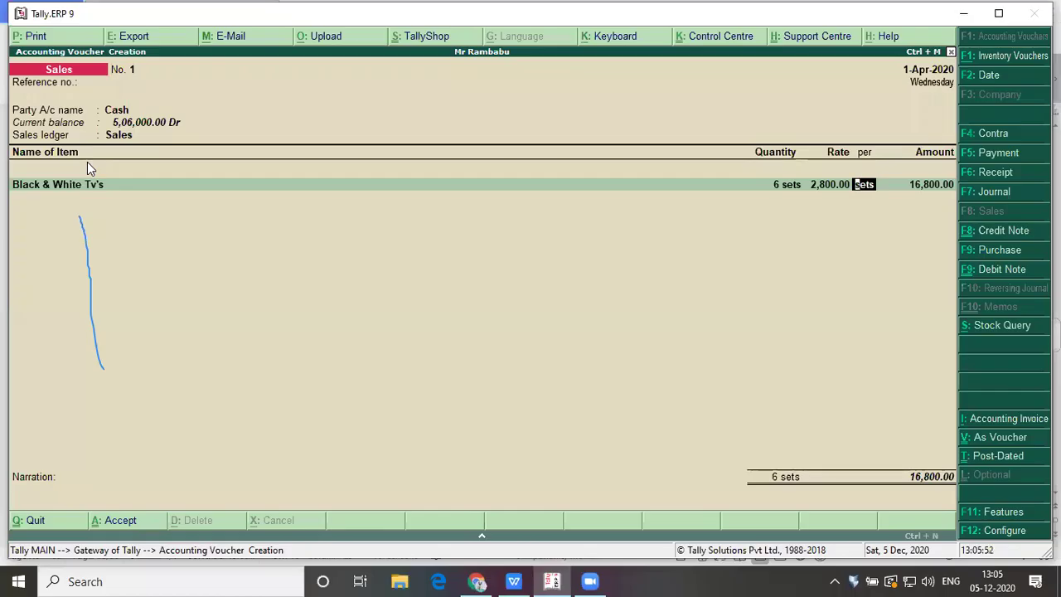
pyautogui.press('Return')
pyautogui.press('Return')
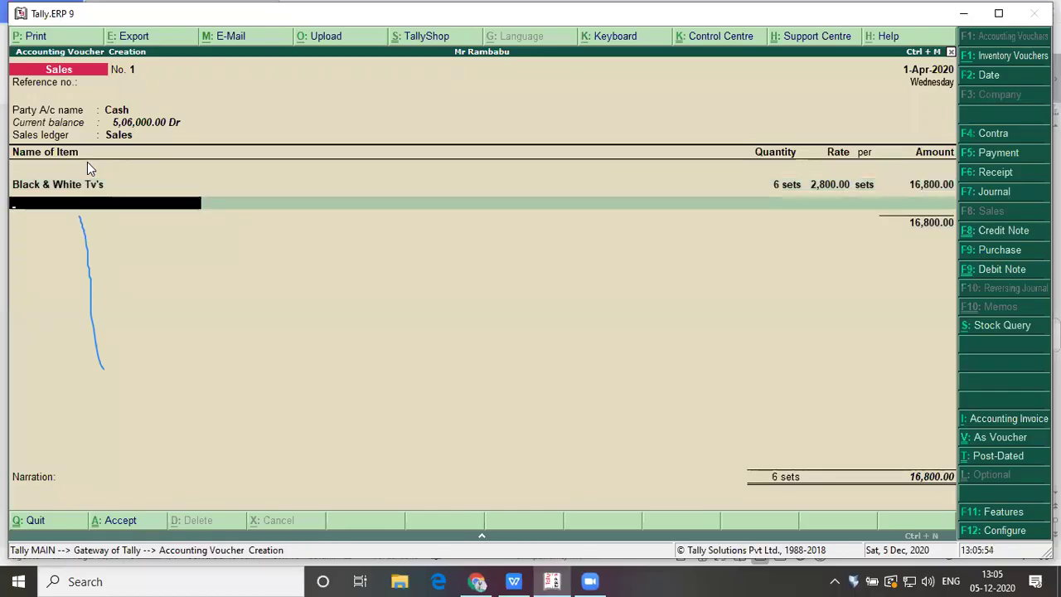
# Step: Check sale item B in the document and enter Colour Tv in Tally's sales voucher with 4 sets at 6,000.00
pyautogui.hotkey('alt', 'Tab')
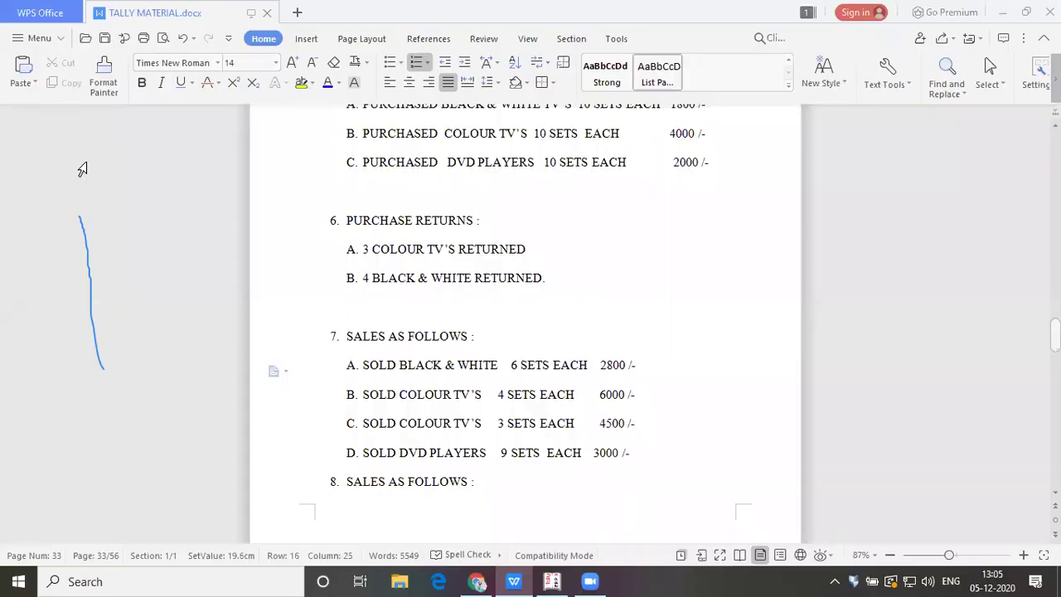
pyautogui.hotkey('alt', 'Tab')
pyautogui.write('C')
pyautogui.press('Return')
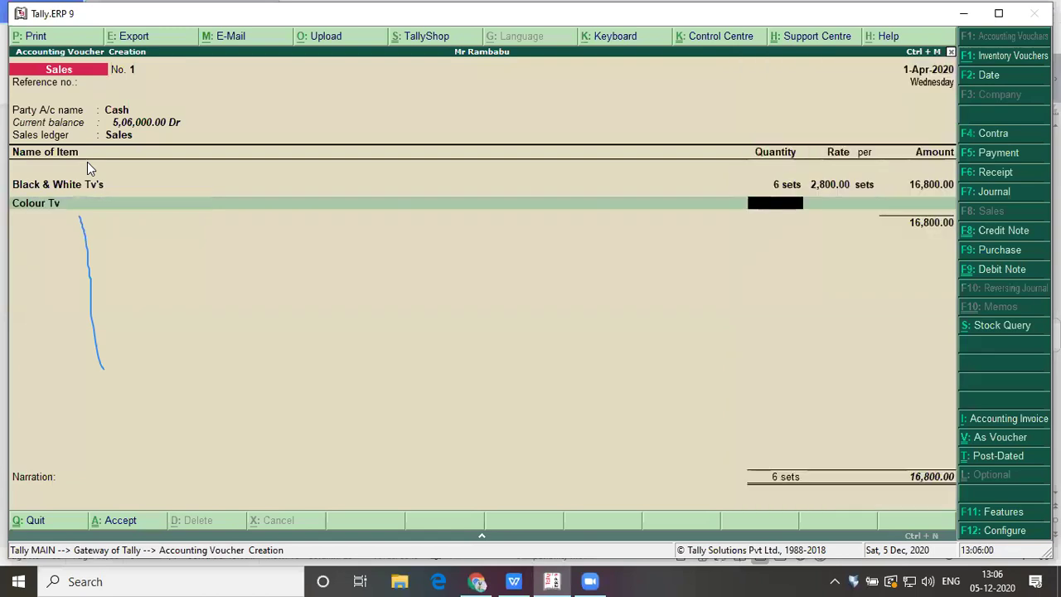
pyautogui.hotkey('alt', 'Tab')
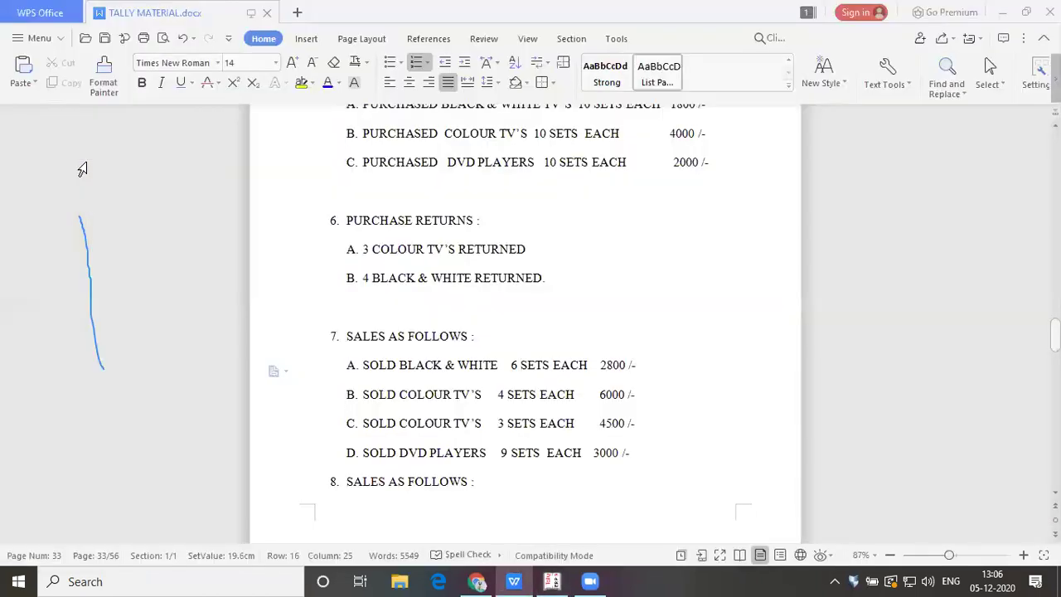
pyautogui.hotkey('alt', 'Tab')
pyautogui.write('4')
pyautogui.press('Return')
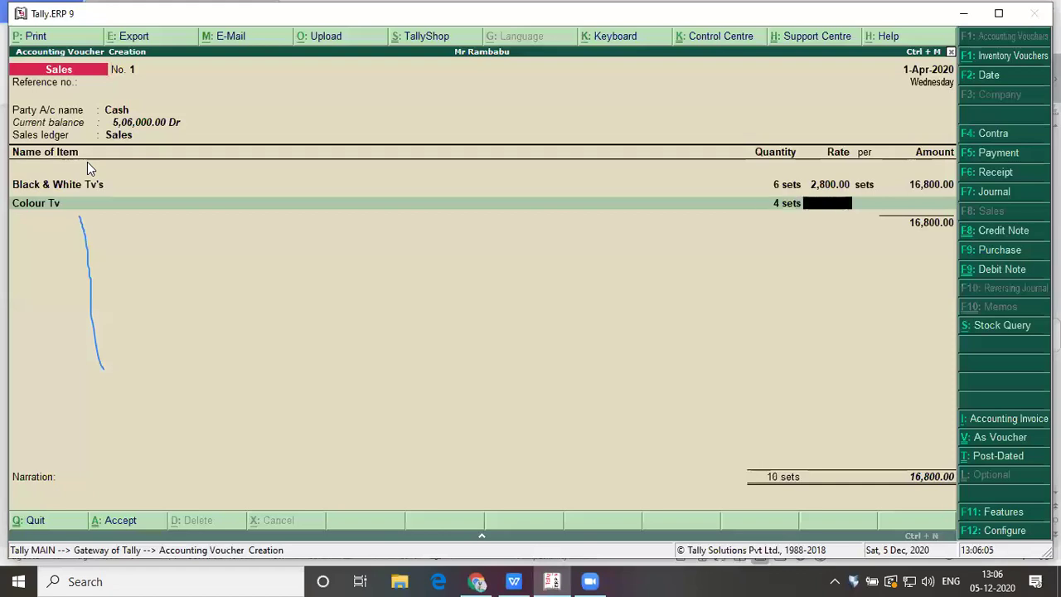
pyautogui.write('6000')
pyautogui.press('Return')
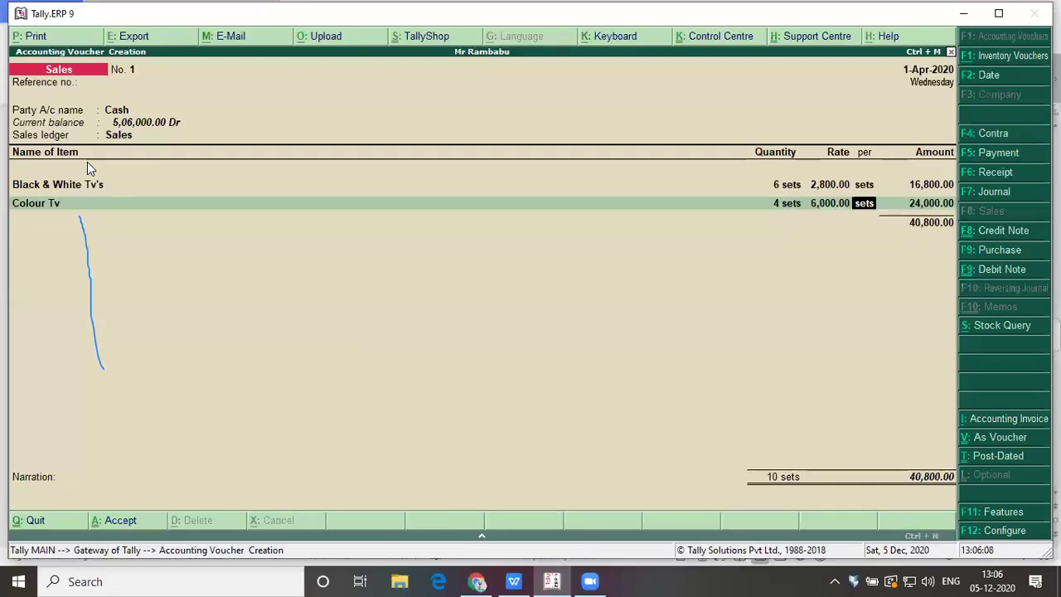
pyautogui.press('Return')
pyautogui.press('Return')
# Step: Check sale item C in the document and enter Colour Tv in Tally's sales voucher with 3 sets at 4,500.00
pyautogui.hotkey('alt', 'Tab')
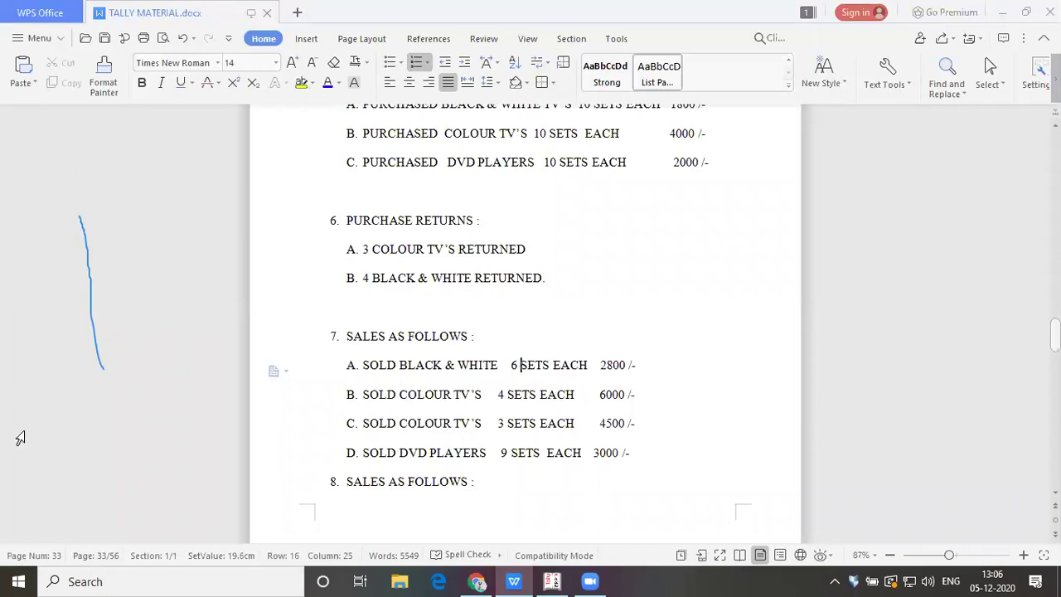
pyautogui.click(490, 432)
pyautogui.hotkey('alt', 'Tab')
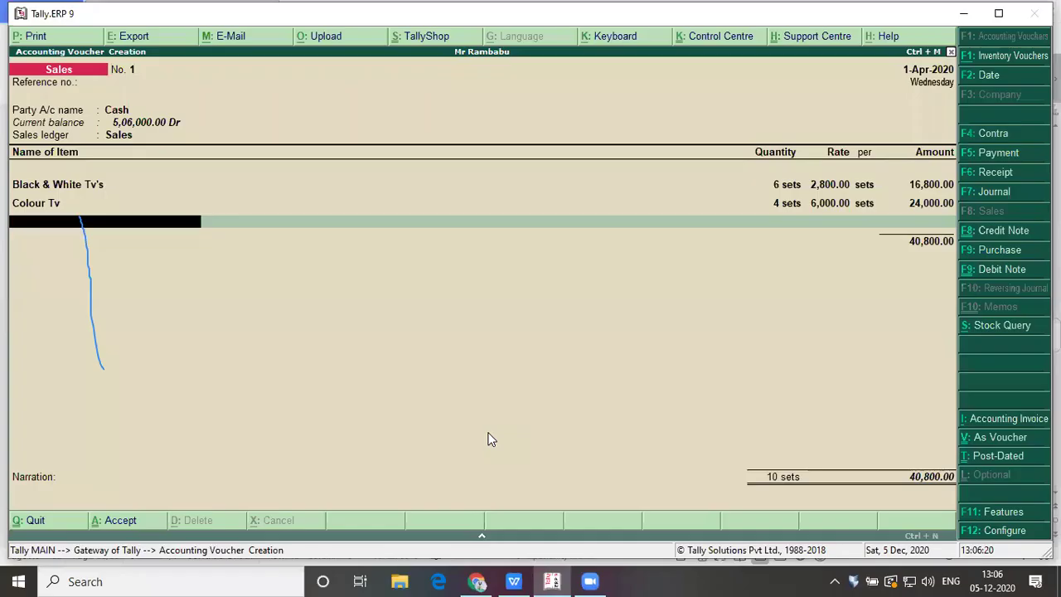
pyautogui.write('C')
pyautogui.press('Return')
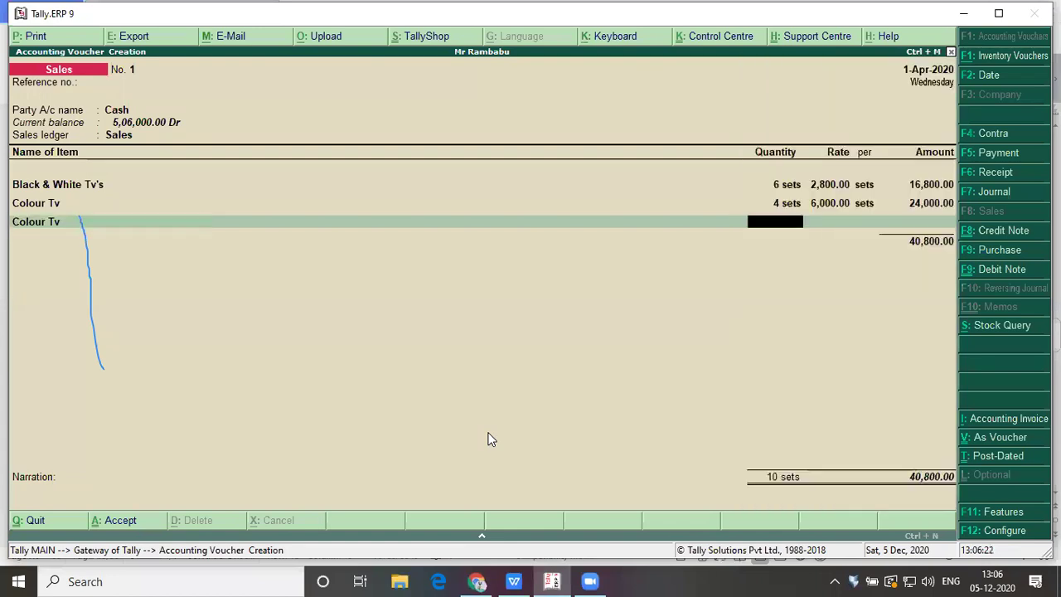
pyautogui.write('3')
pyautogui.press('Return')
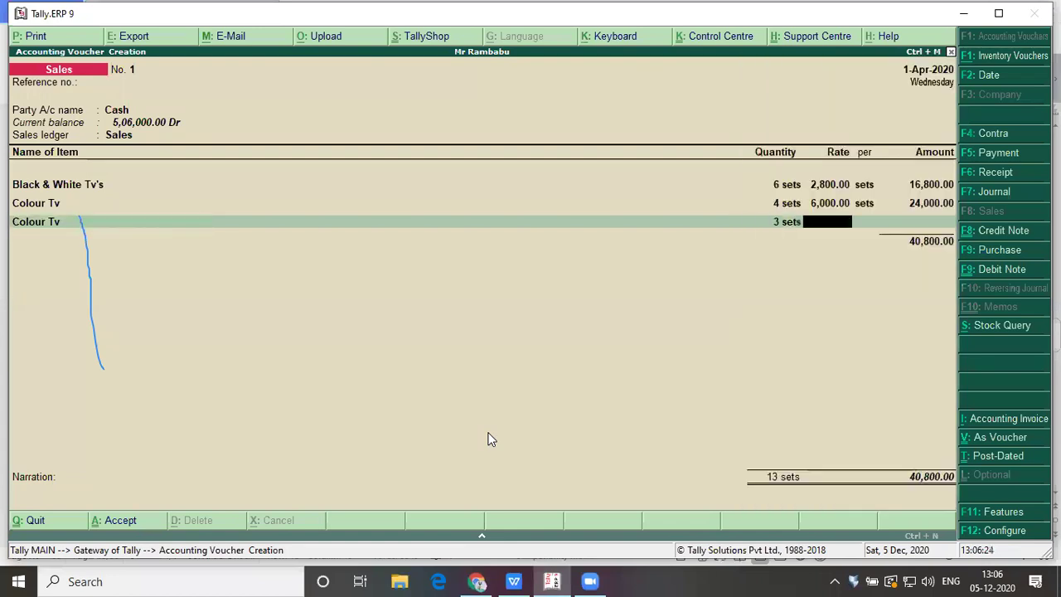
pyautogui.hotkey('alt', 'Tab')
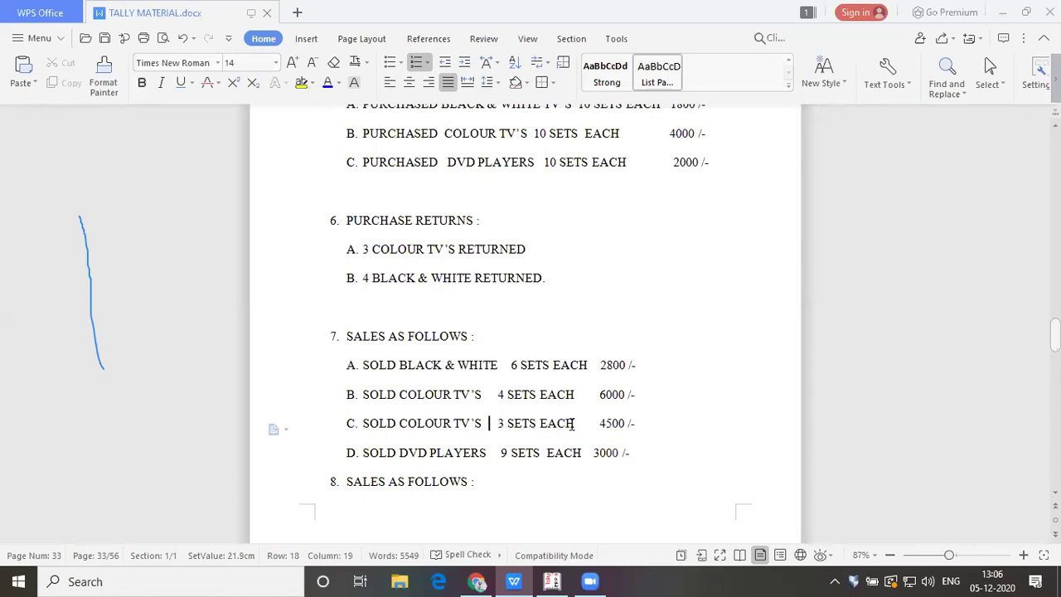
pyautogui.hotkey('alt', 'Tab')
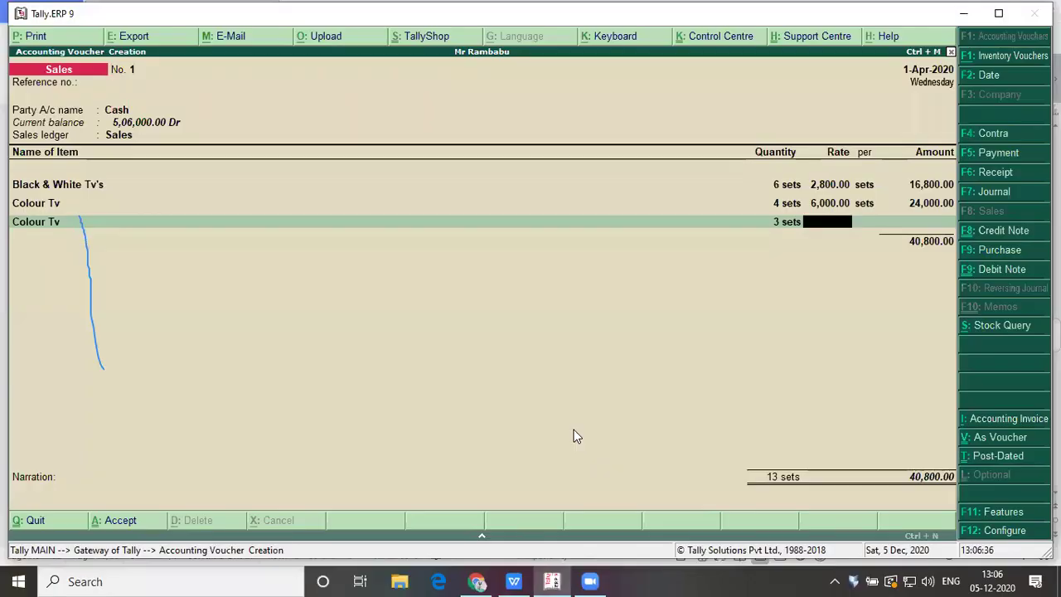
pyautogui.write('4,500')
pyautogui.press('Return')
pyautogui.press('Return')
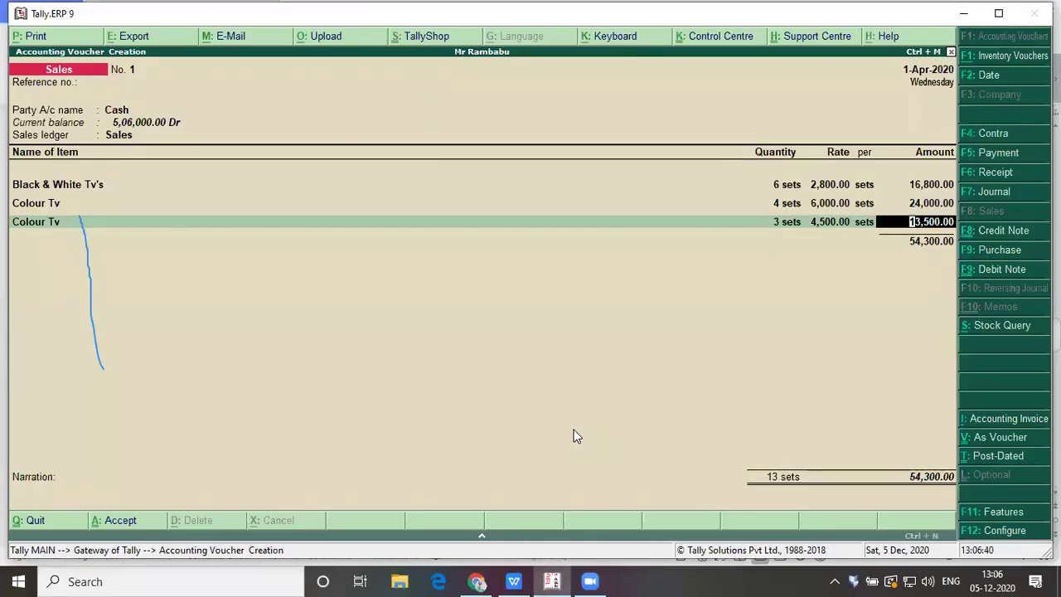
pyautogui.press('Return')
# Step: Check sale item D in the document and enter DVD Players in Tally's sales voucher with 9 sets at 3,000.00
pyautogui.hotkey('alt', 'Tab')
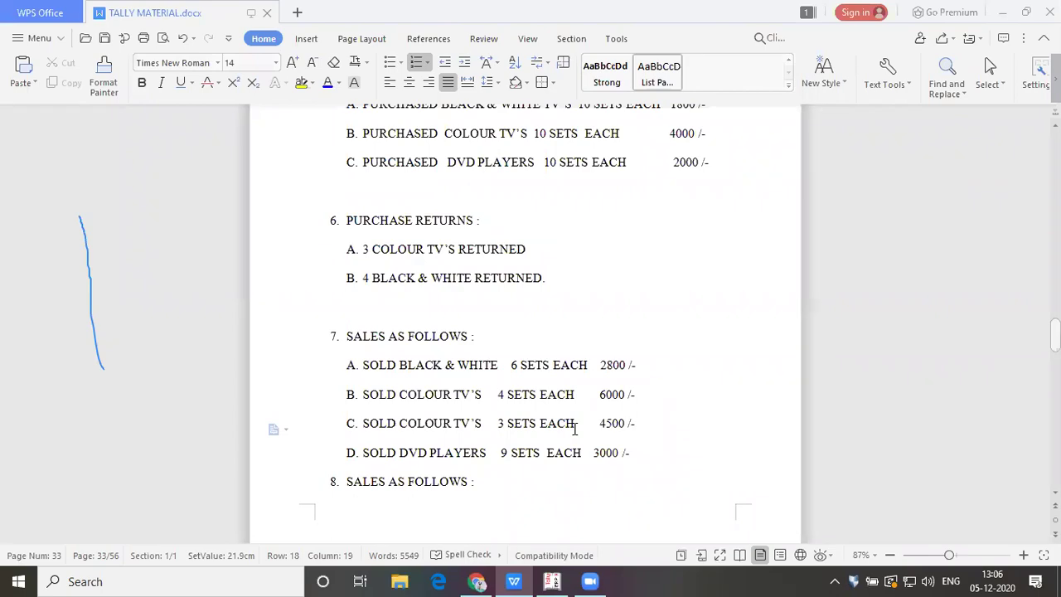
pyautogui.hotkey('alt', 'Tab')
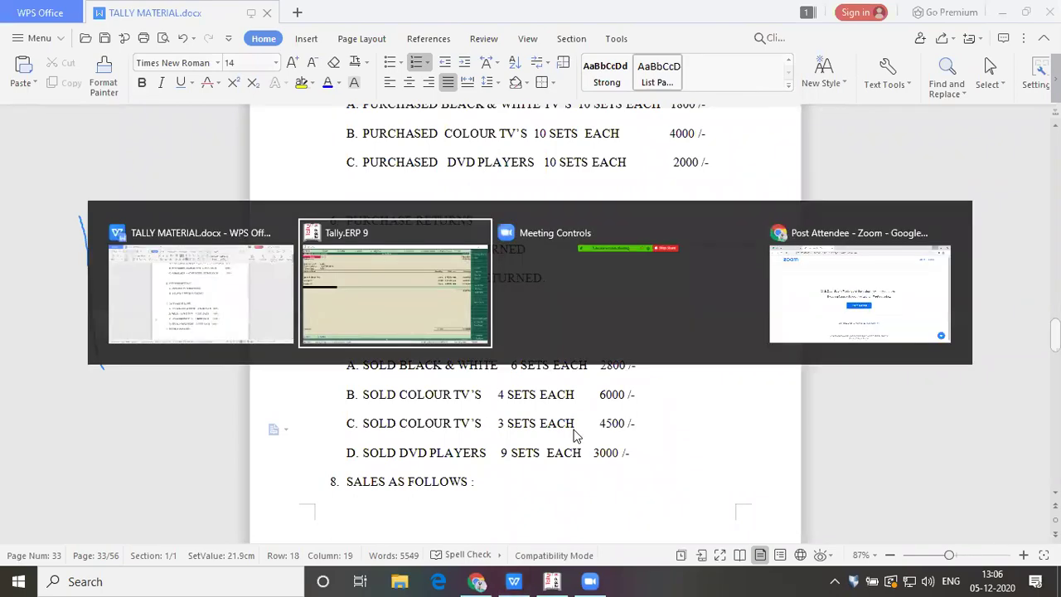
pyautogui.write('d')
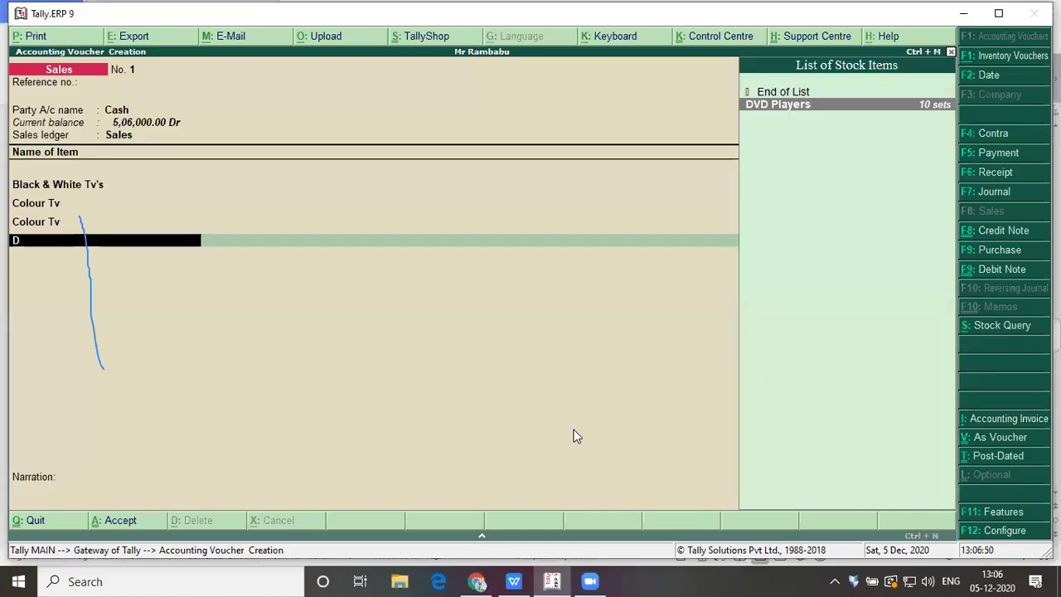
pyautogui.press('Return')
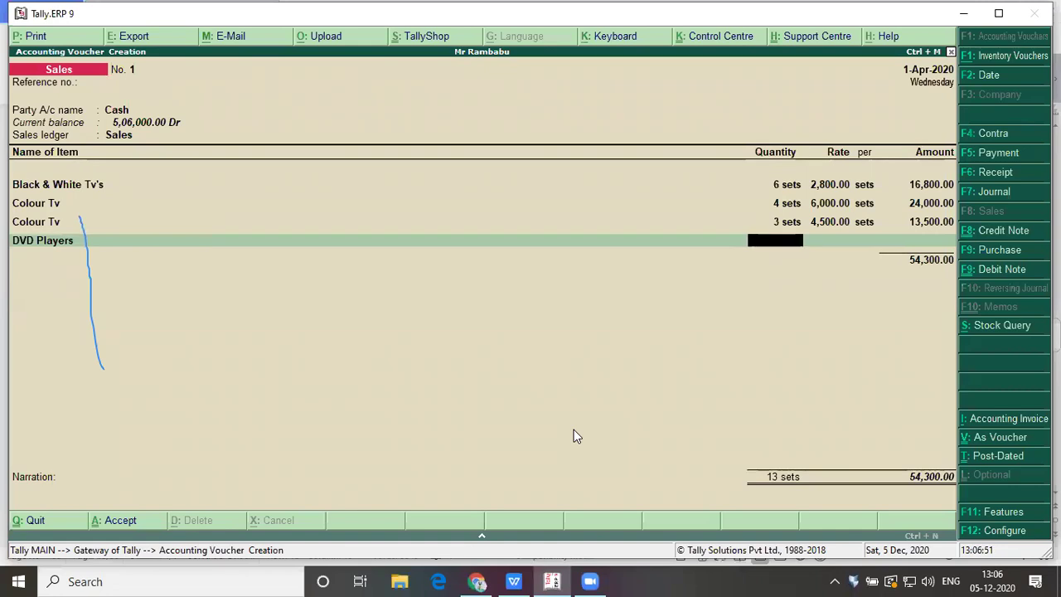
pyautogui.write('9')
pyautogui.press('Return')
pyautogui.write('3,000')
pyautogui.press('Return')
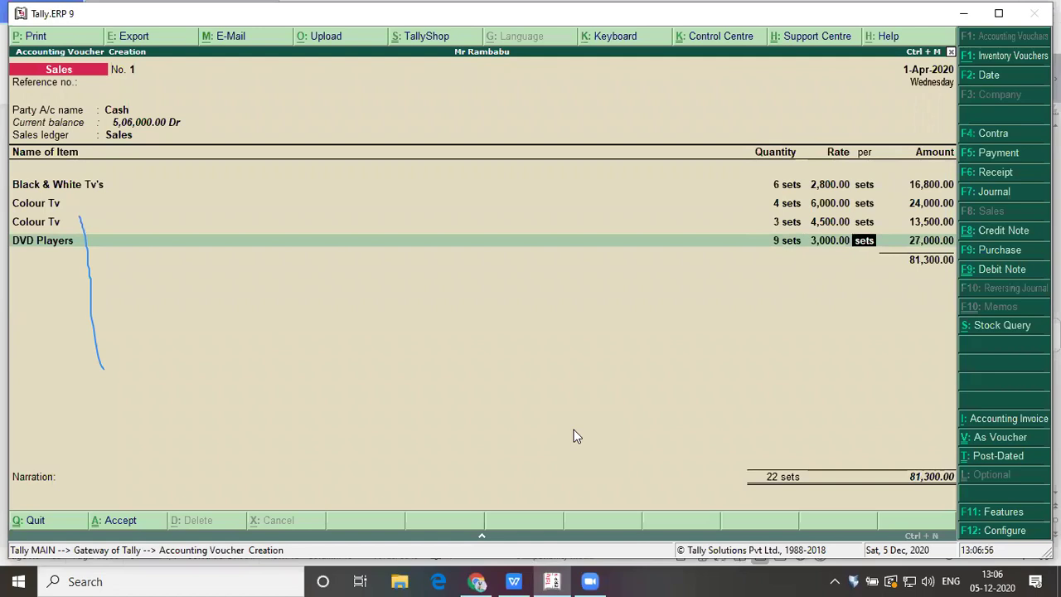
pyautogui.press('Return')
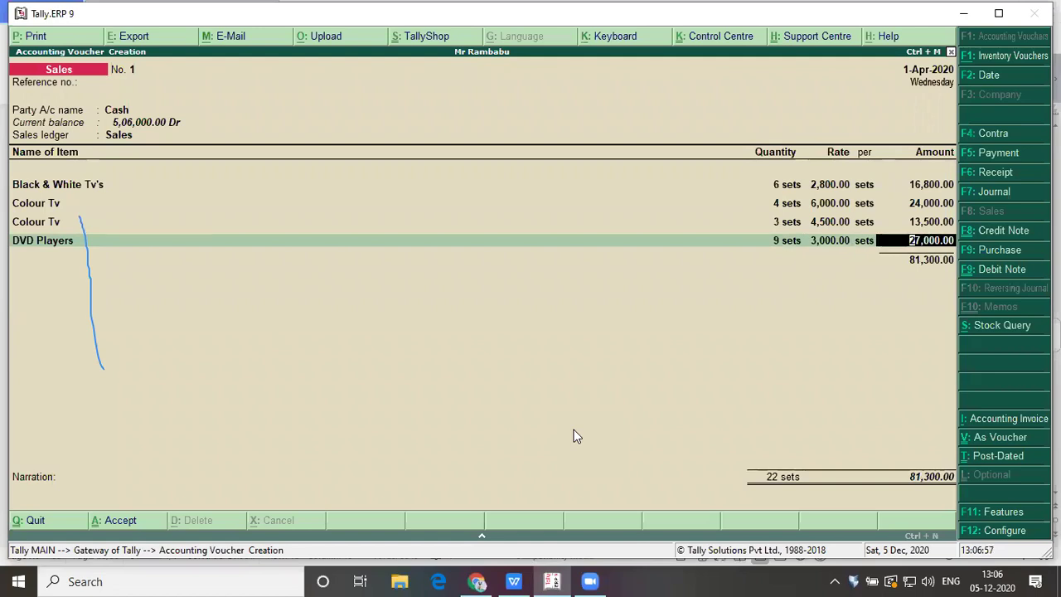
# Step: Check the document for what follows sale item D, end the item list in Tally and save the sales voucher
pyautogui.hotkey('alt', 'Tab')
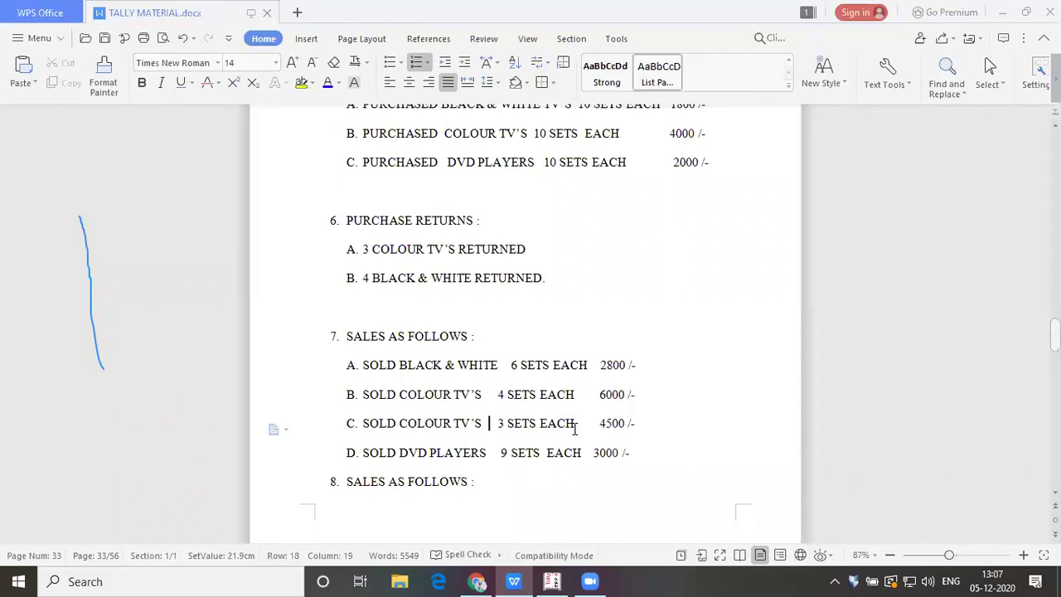
pyautogui.scroll(-3, 574, 429)
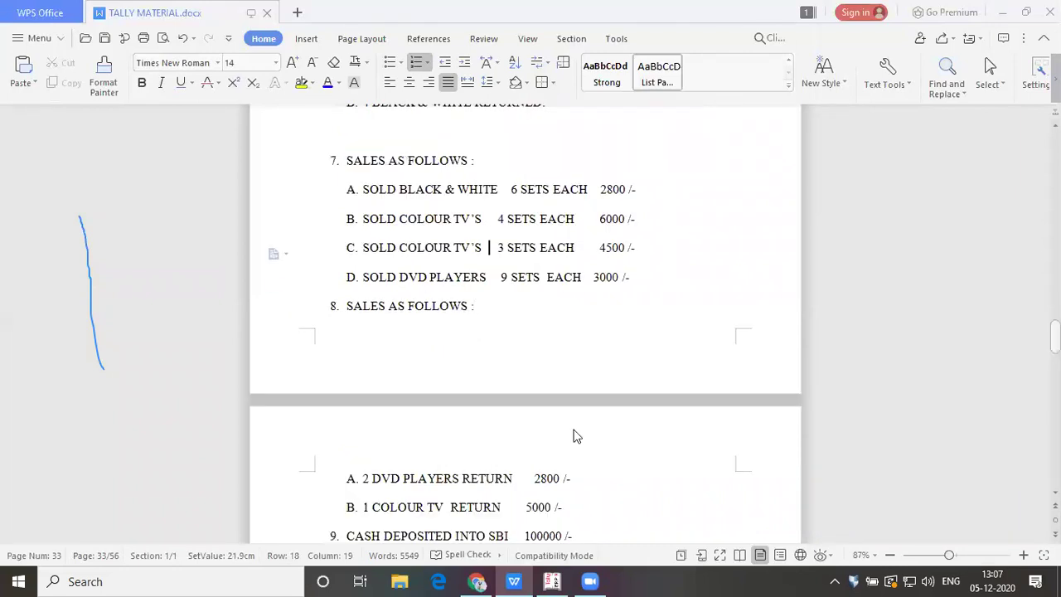
pyautogui.hotkey('alt', 'Tab')
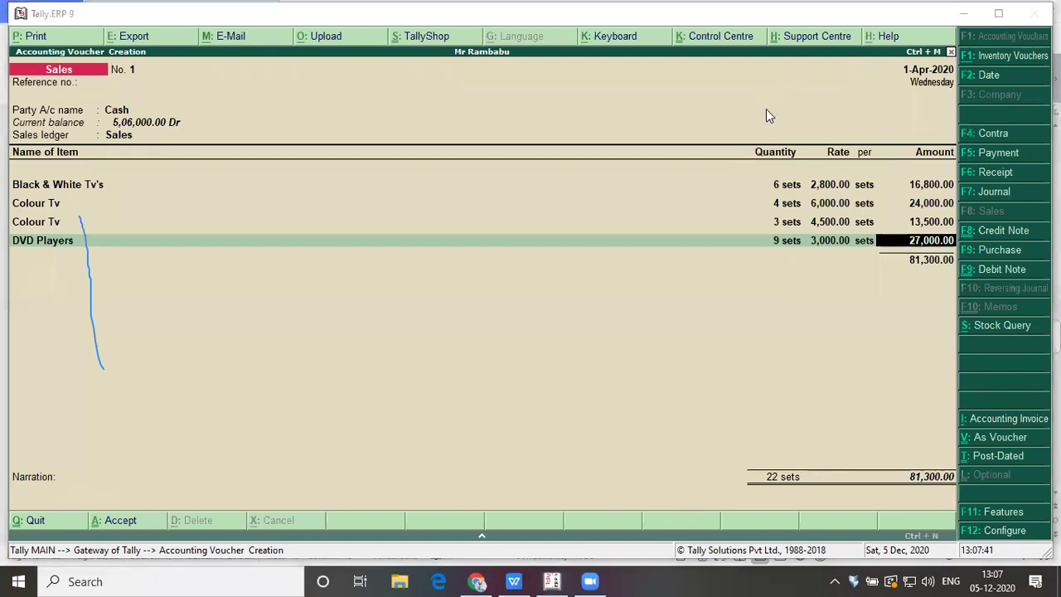
pyautogui.click(729, 275)
pyautogui.press('Return')
pyautogui.press('Return')
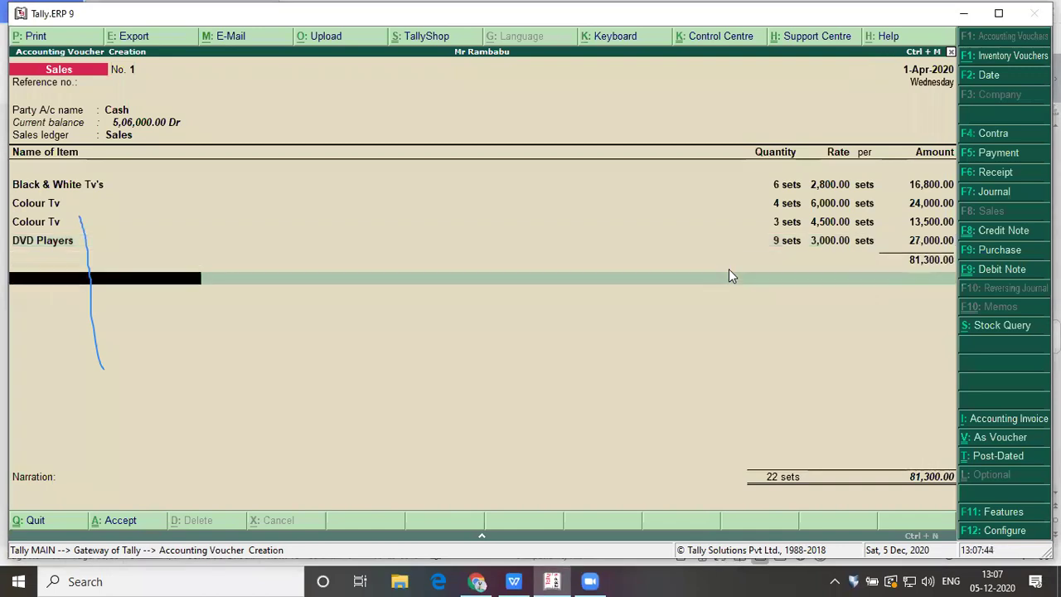
pyautogui.press('Return')
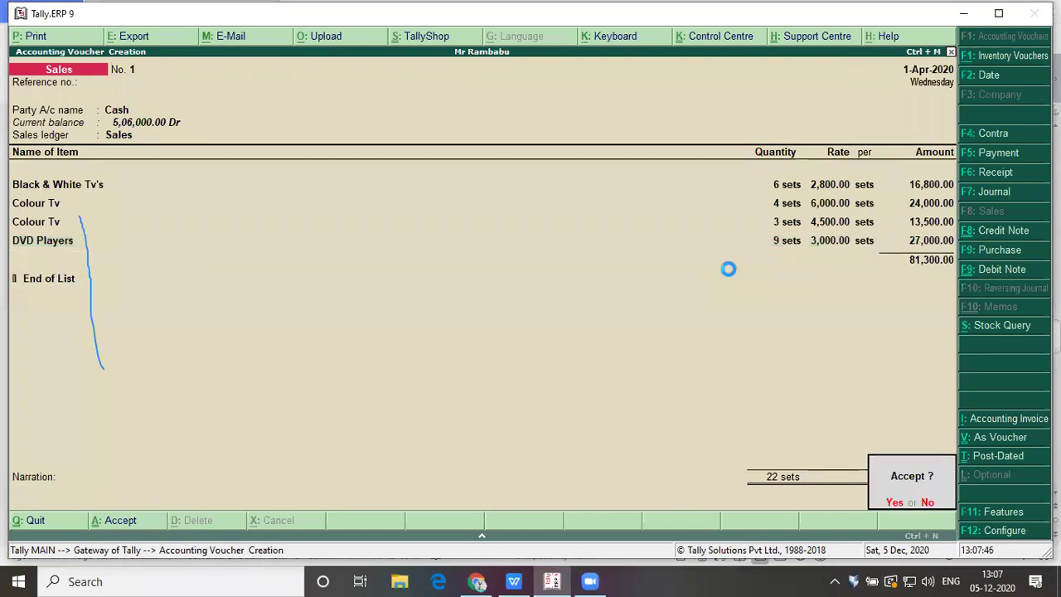
pyautogui.press('Return')
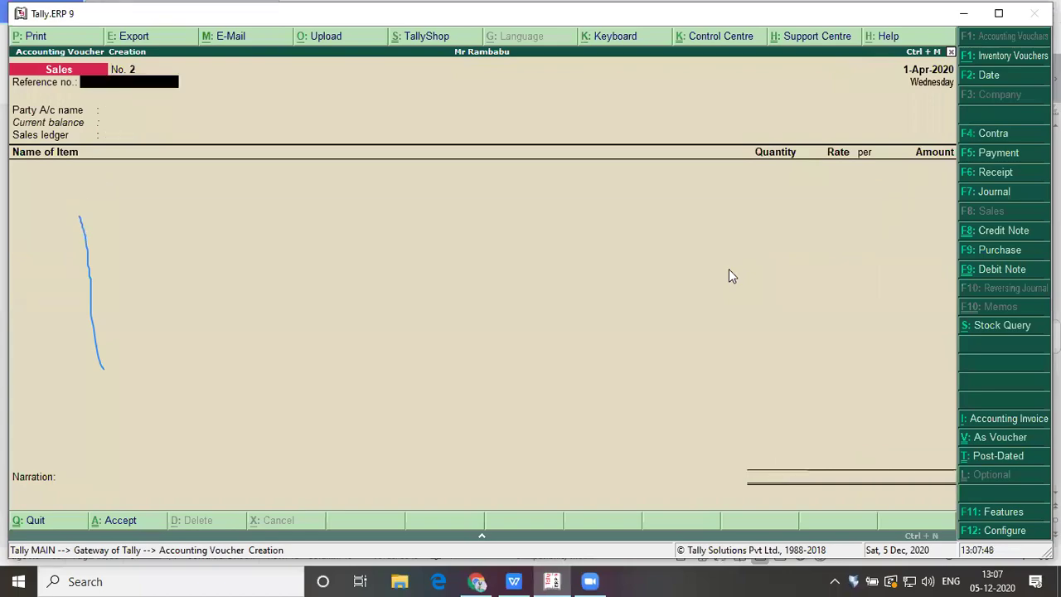
# Step: Read transaction 8, the returned items, in the document and start a new credit note voucher in Tally
pyautogui.hotkey('alt', 'Tab')
pyautogui.scroll(-1, 731, 270)
pyautogui.scroll(-1, 730, 270)
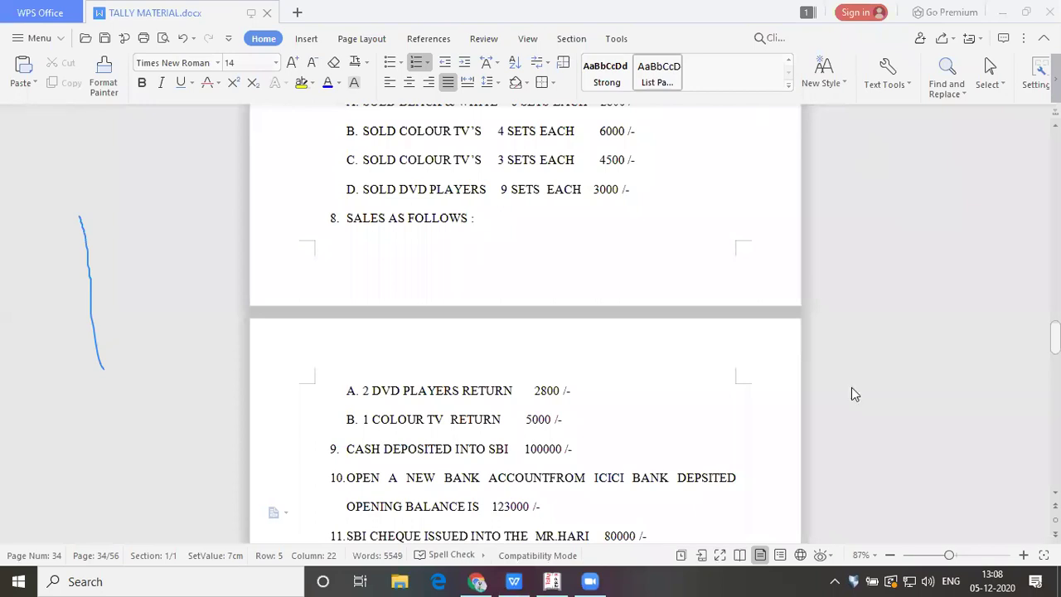
pyautogui.hotkey('alt', 'Tab')
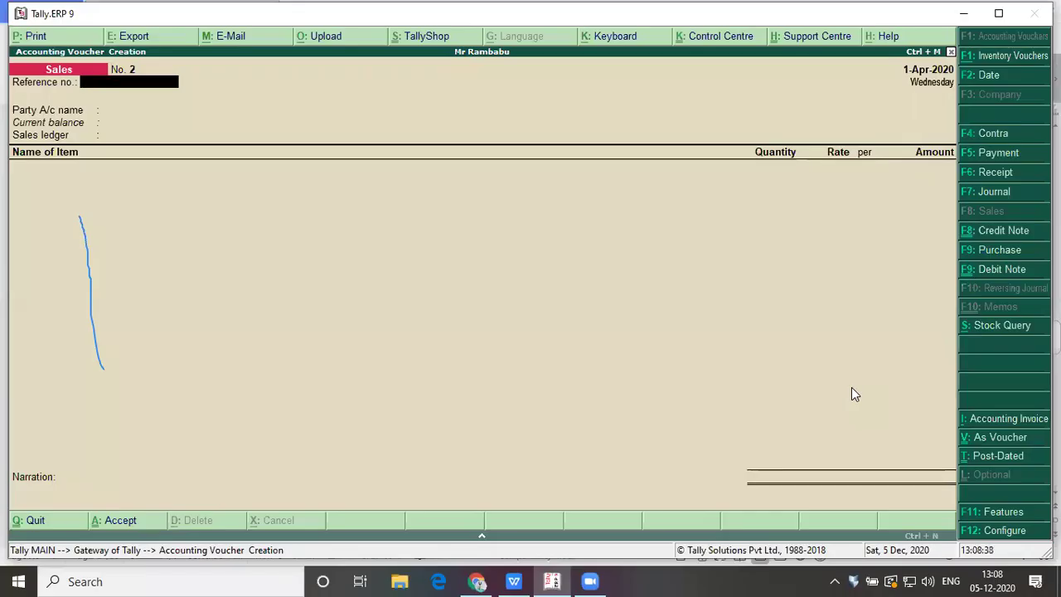
pyautogui.hotkey('ctrl', 'F8')
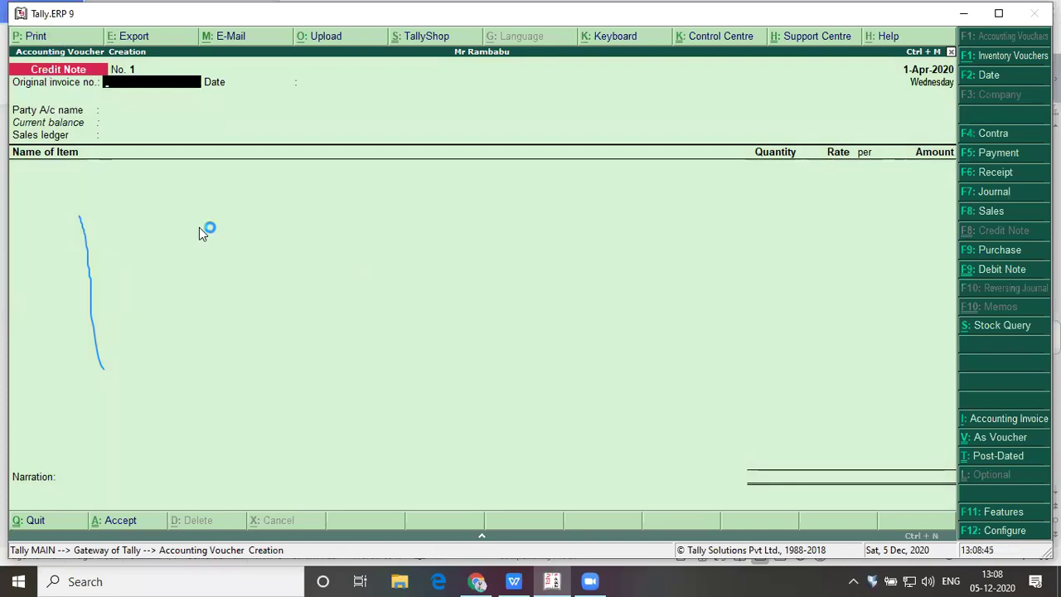
# Step: Set the credit note's party account to Cash with default party details and choose Sales as the sales ledger
pyautogui.press('Return')
pyautogui.press('Return')
pyautogui.press('Return')
pyautogui.press('Return')
pyautogui.press('Return')
pyautogui.press('Return')
pyautogui.press('Return')
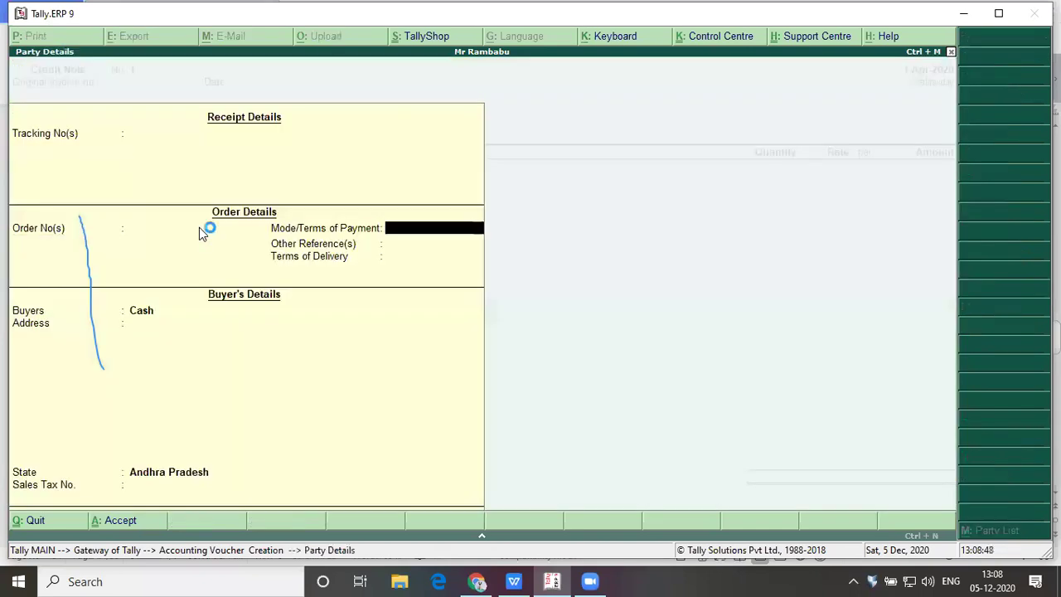
pyautogui.press('Return')
pyautogui.press('Return')
pyautogui.press('Return')
pyautogui.press('Return')
pyautogui.press('Return')
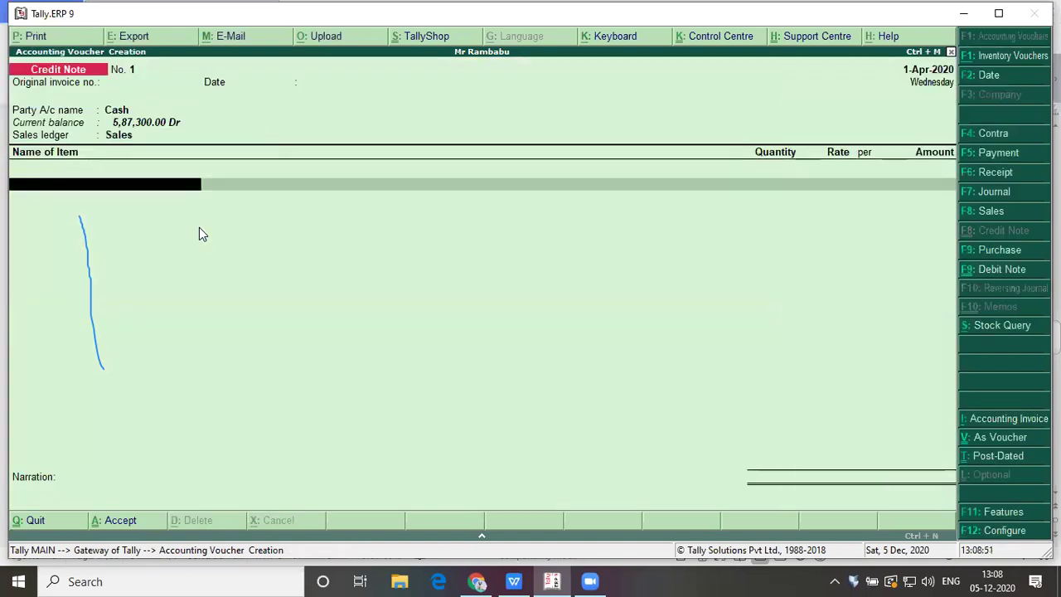
# Step: Check return item A in the document and enter DVD Players in Tally's credit note with 2 sets at 3,000.00
pyautogui.hotkey('alt', 'Tab')
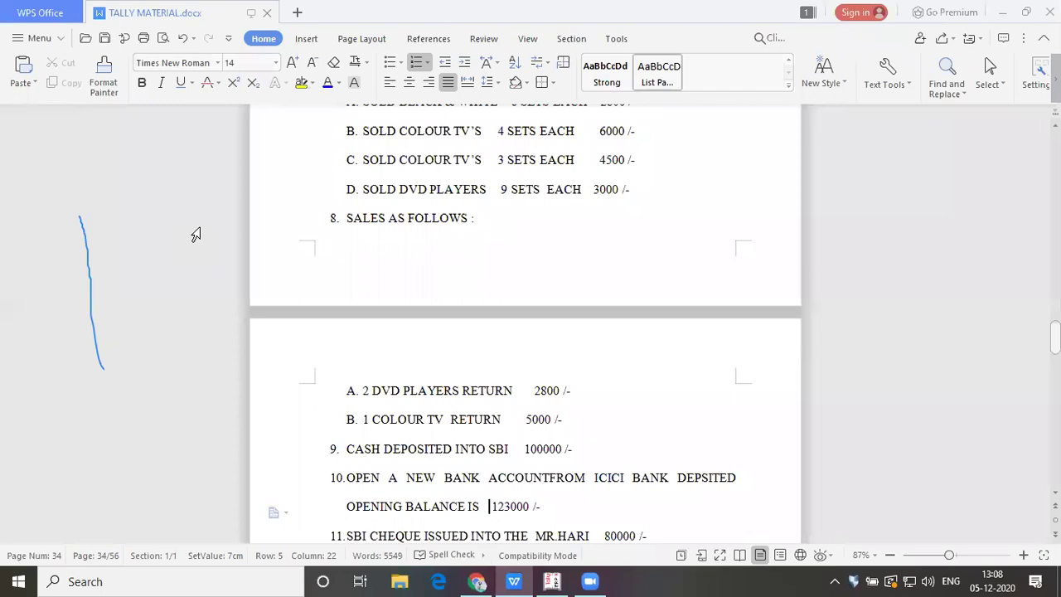
pyautogui.hotkey('alt', 'Tab')
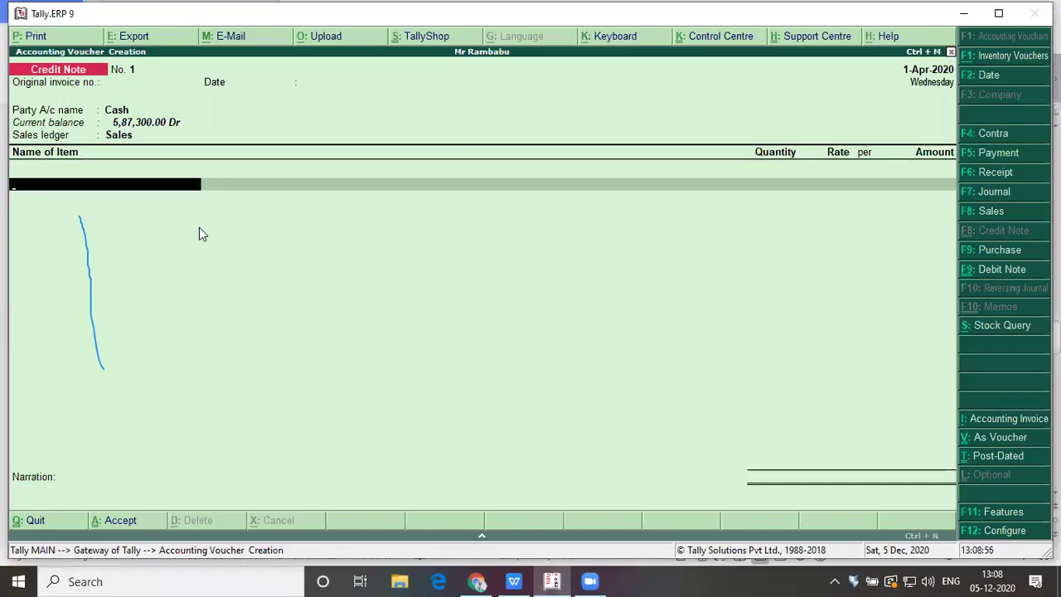
pyautogui.press('Return')
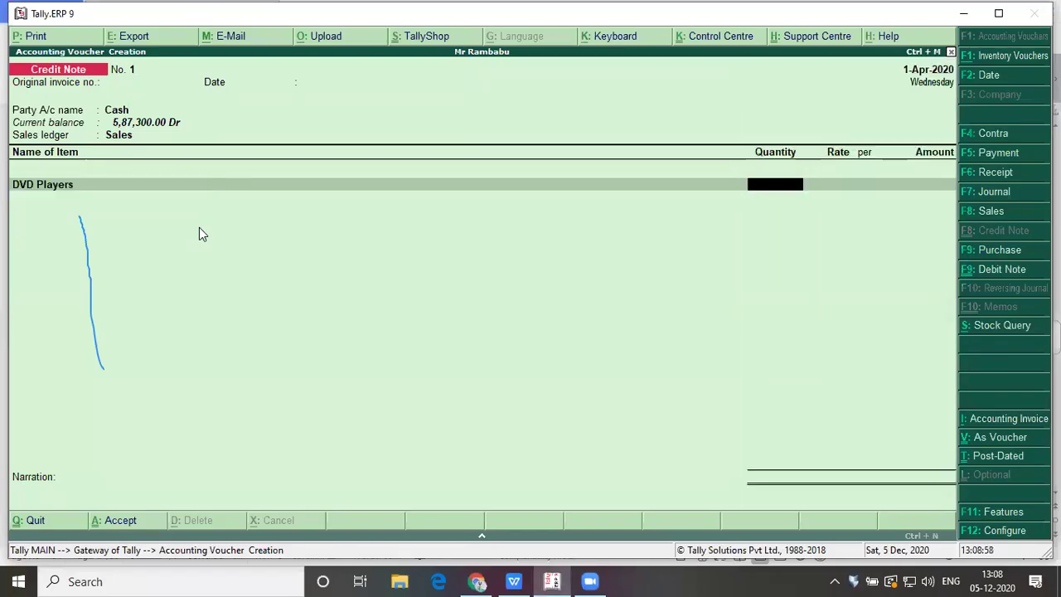
pyautogui.write('2')
pyautogui.press('Return')
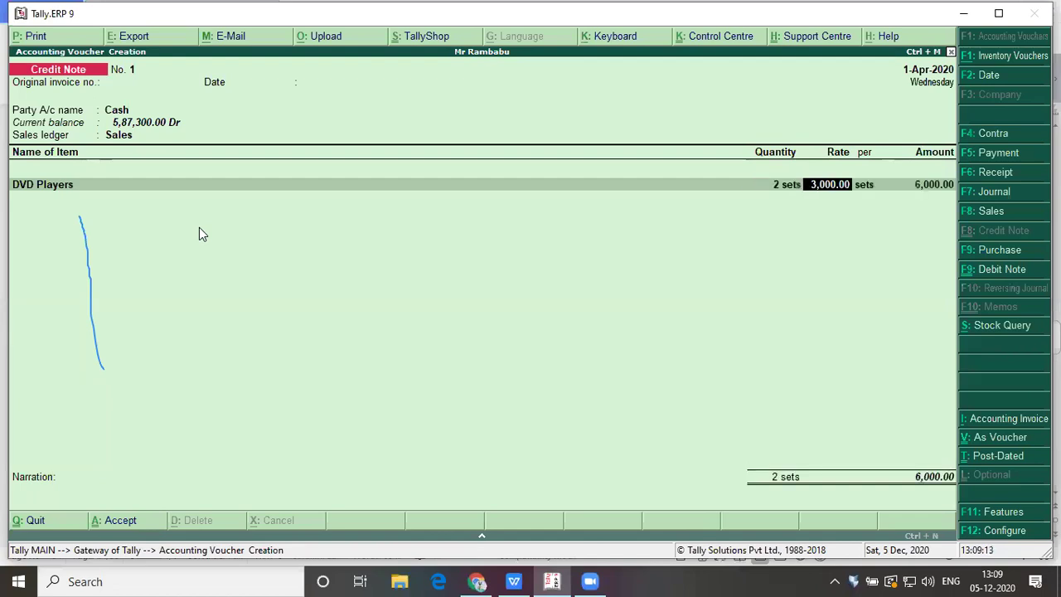
pyautogui.press('Return')
pyautogui.press('Return')
pyautogui.press('Return')
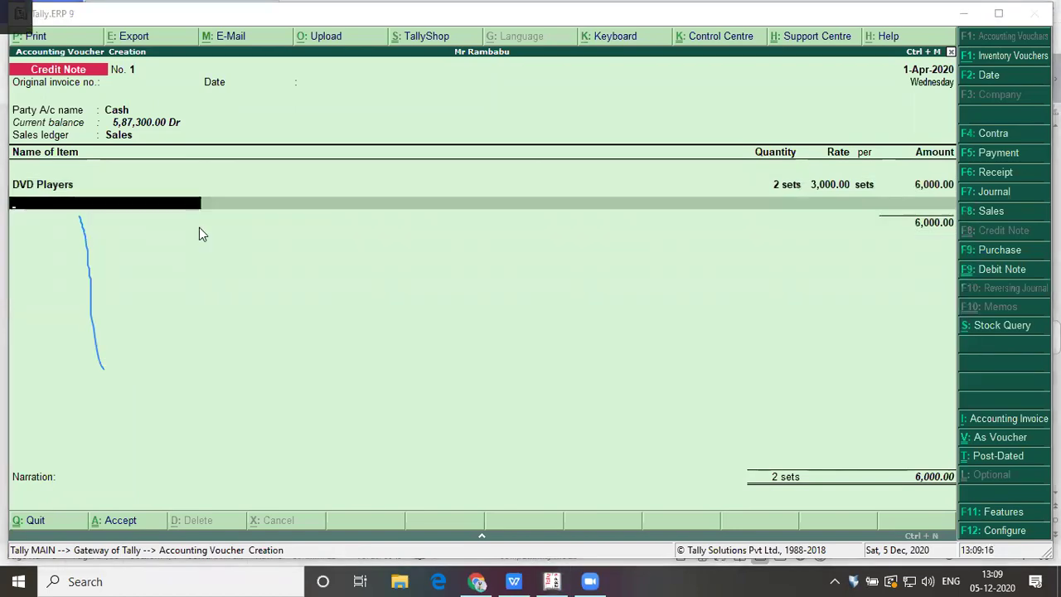
# Step: Check return item B in the document and add Colour Tv with 1 set to Tally's credit note
pyautogui.hotkey('alt', 'Tab')
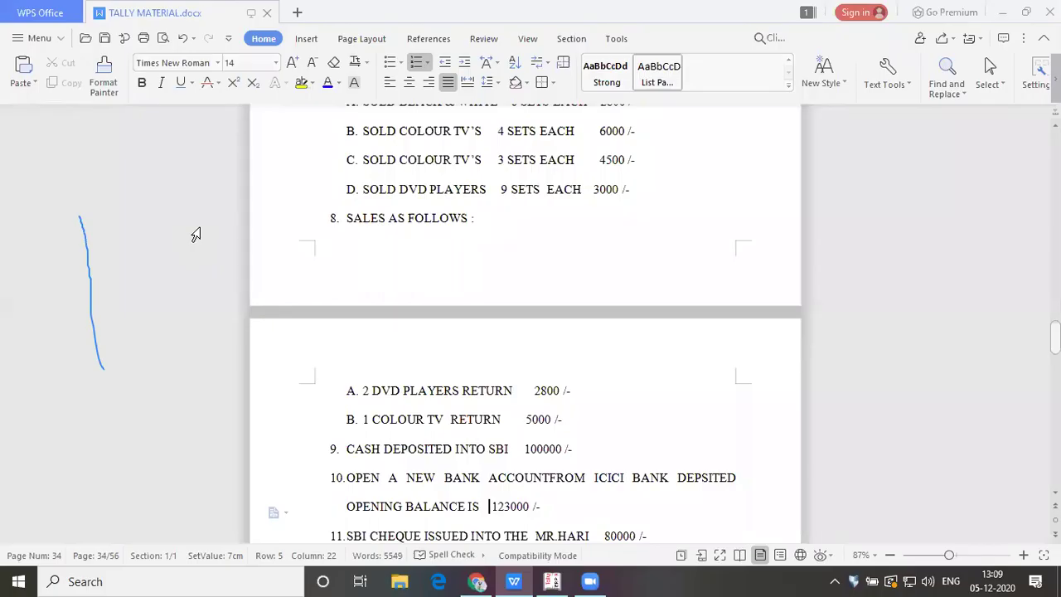
pyautogui.hotkey('alt', 'Tab')
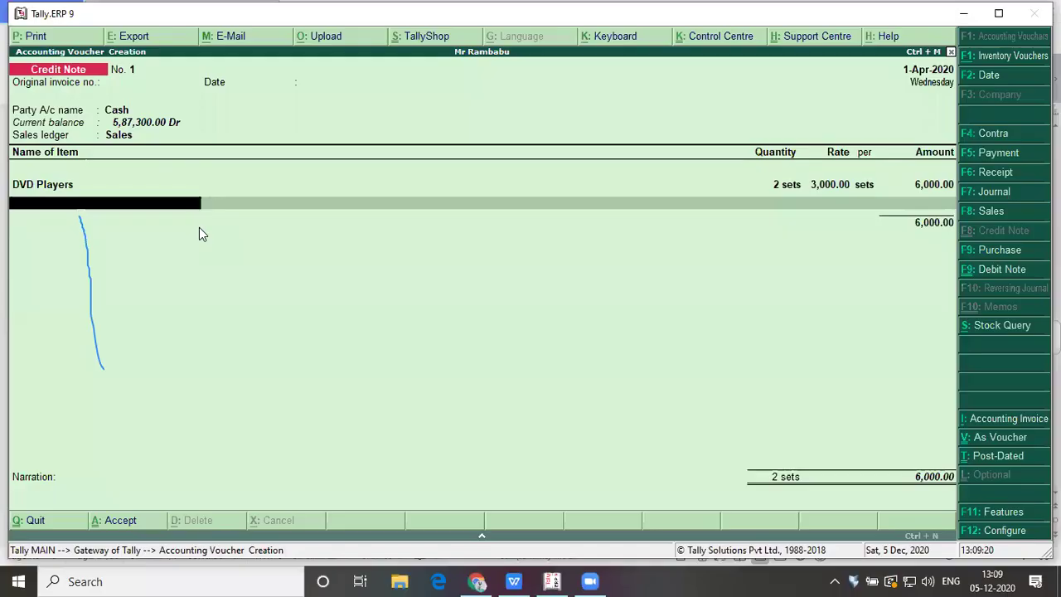
pyautogui.write('C')
pyautogui.press('Return')
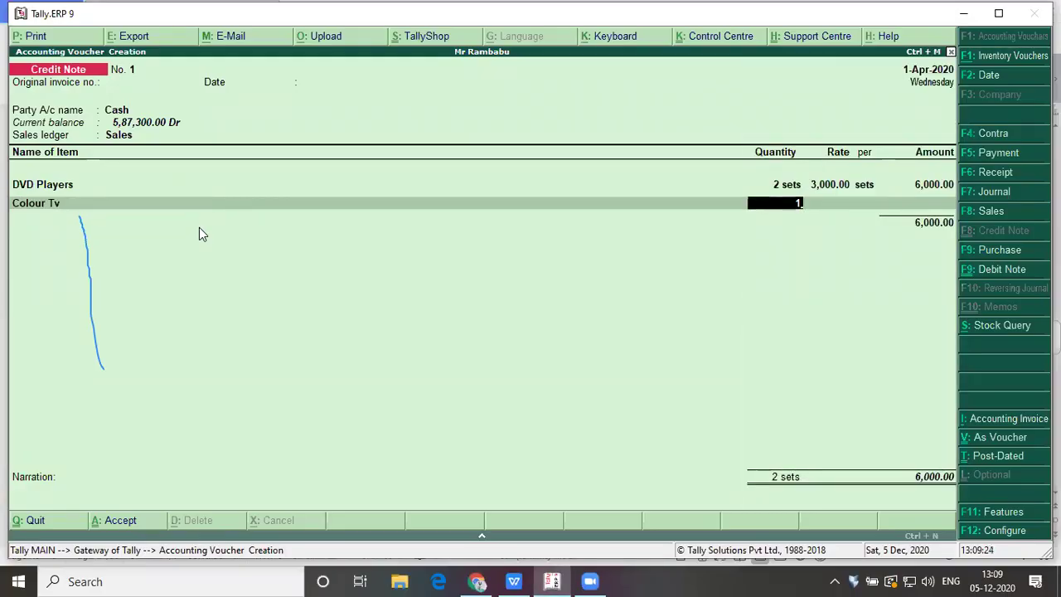
pyautogui.write('1')
pyautogui.press('Return')
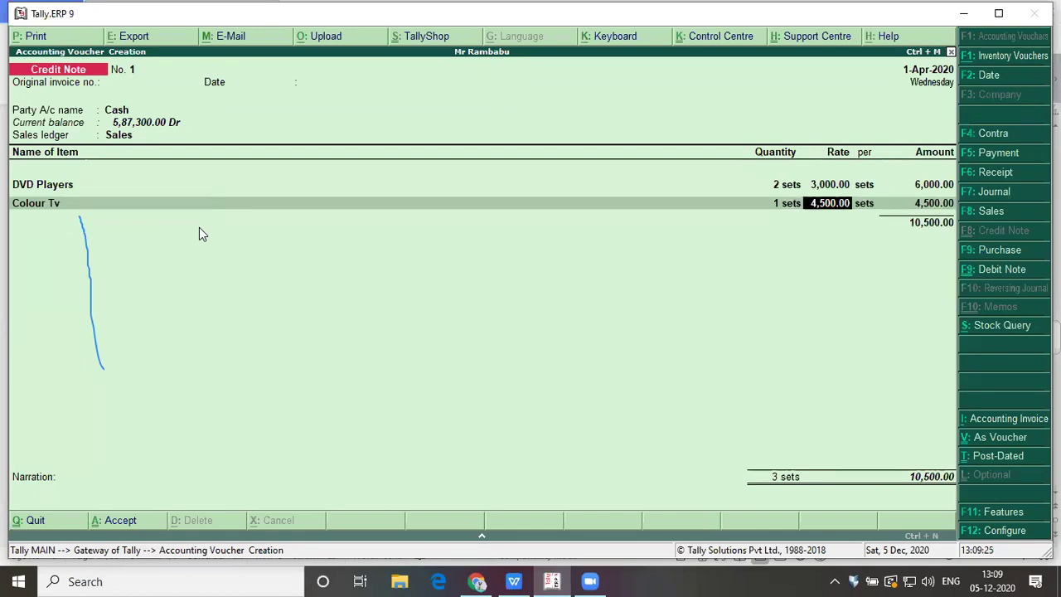
# Step: Compare the return prices under transaction 8 with the sale prices under transaction 7 in the document
pyautogui.hotkey('alt', 'Tab')
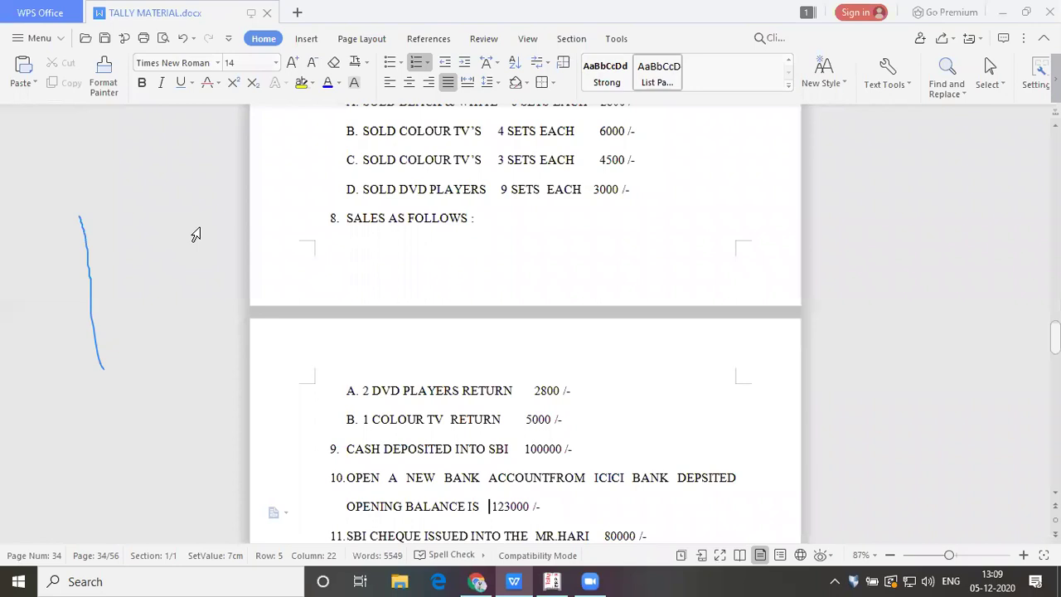
pyautogui.hotkey('alt', 'Tab')
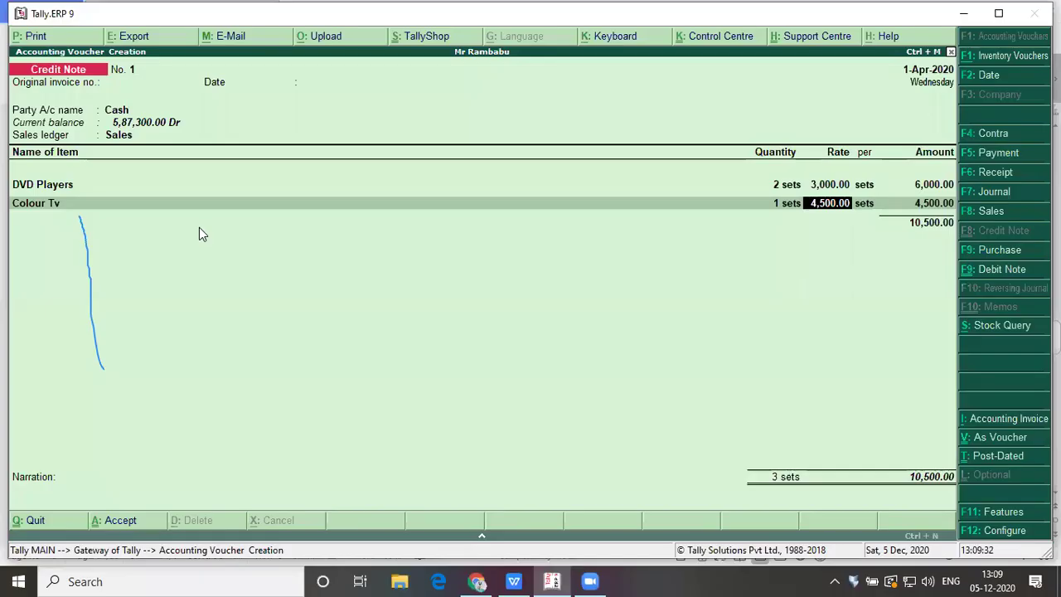
pyautogui.hotkey('alt', 'Tab')
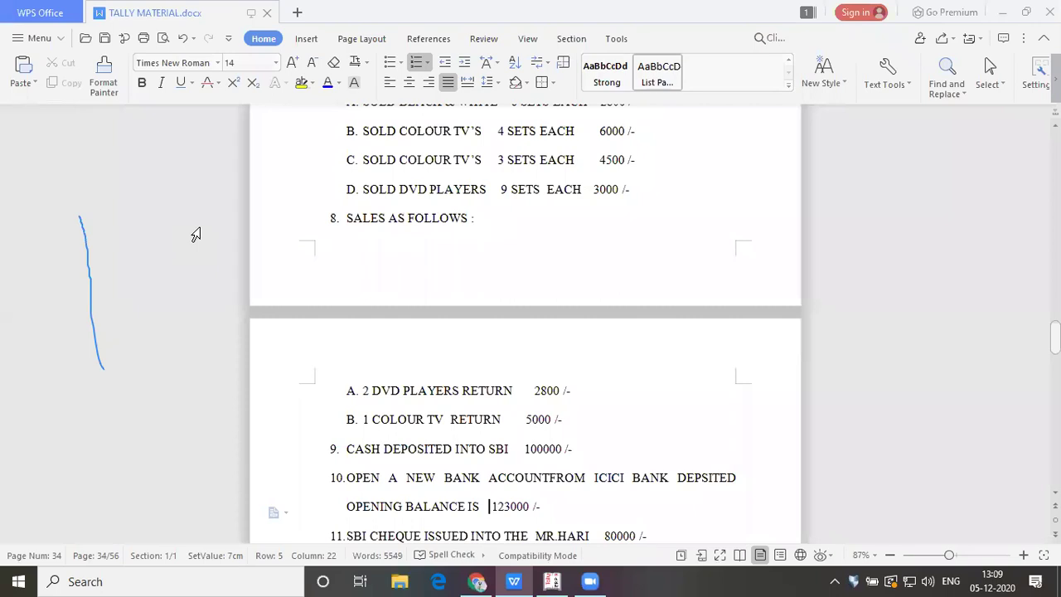
pyautogui.press('Up')
pyautogui.press('Up')
pyautogui.press('Up')
pyautogui.press('Up')
pyautogui.press('Up')
pyautogui.press('Up')
pyautogui.press('Up')
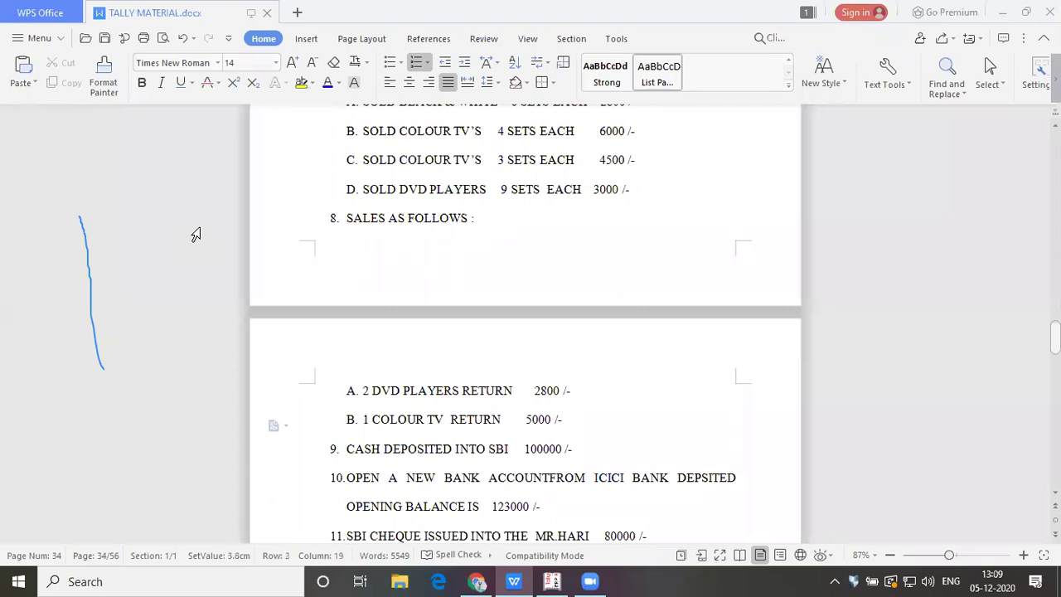
pyautogui.press('Up')
pyautogui.press('Down')
pyautogui.press('Down')
pyautogui.press('Down')
pyautogui.press('Down')
pyautogui.press('Down')
pyautogui.press('Down')
pyautogui.press('Down')
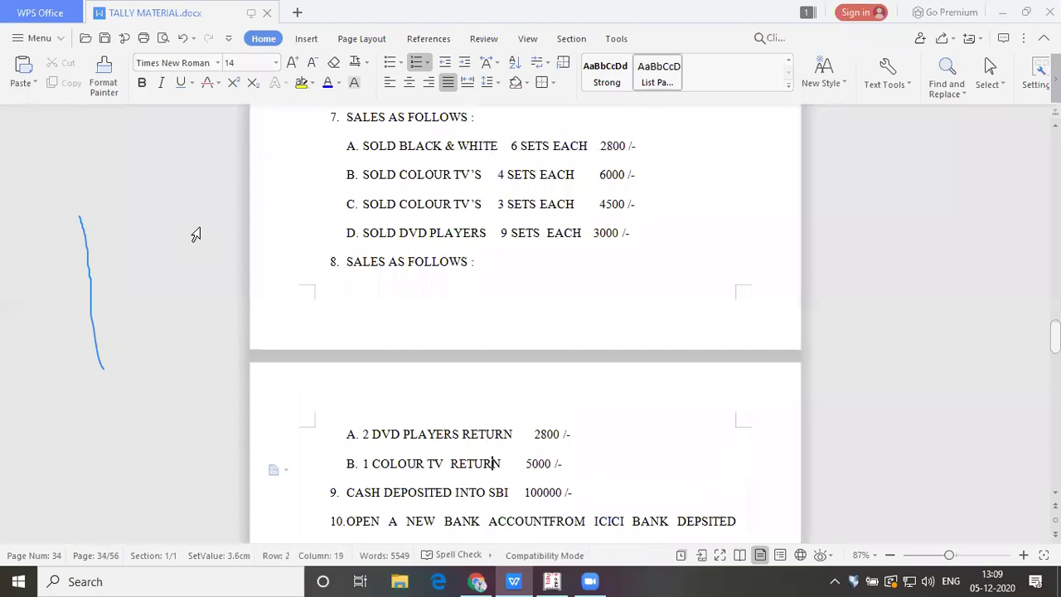
pyautogui.press('Down')
pyautogui.press('Down')
pyautogui.press('Up')
pyautogui.press('Up')
# Step: Go back to the DVD Players line in Tally's credit note, recheck its return price in the document and set the rate to 2,800.00
pyautogui.hotkey('alt', 'Tab')
pyautogui.press('BackSpace')
pyautogui.press('BackSpace')
pyautogui.press('BackSpace')
pyautogui.press('BackSpace')
pyautogui.press('BackSpace')
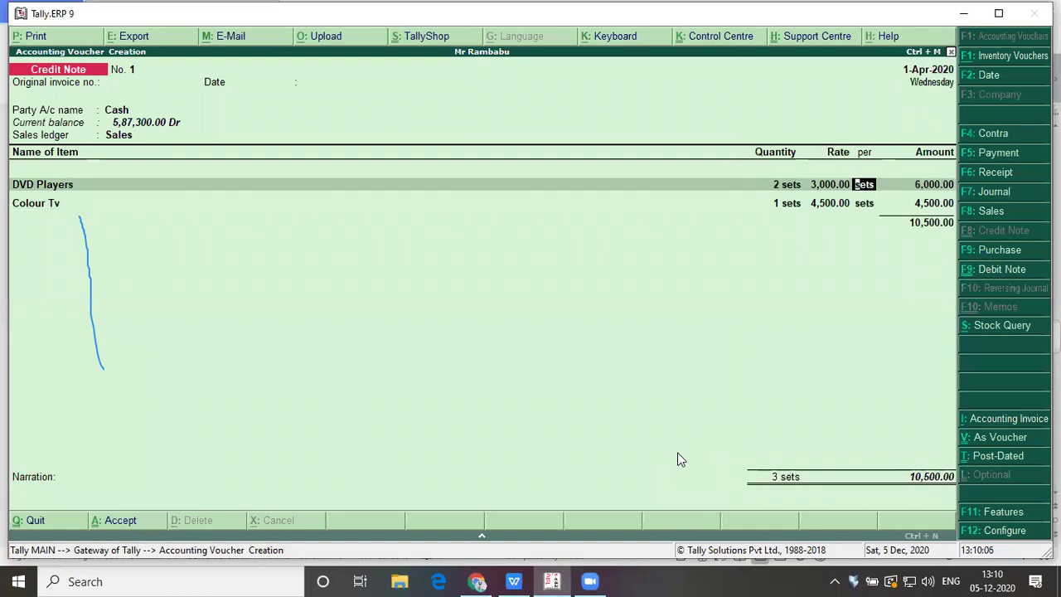
pyautogui.hotkey('alt', 'Tab')
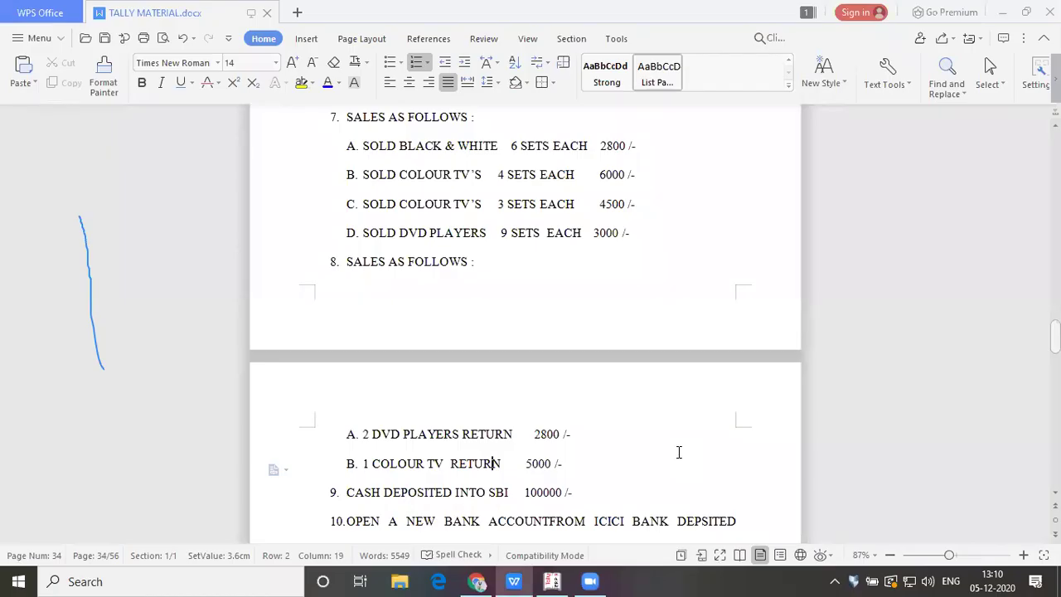
pyautogui.hotkey('alt', 'Tab')
pyautogui.write('2')
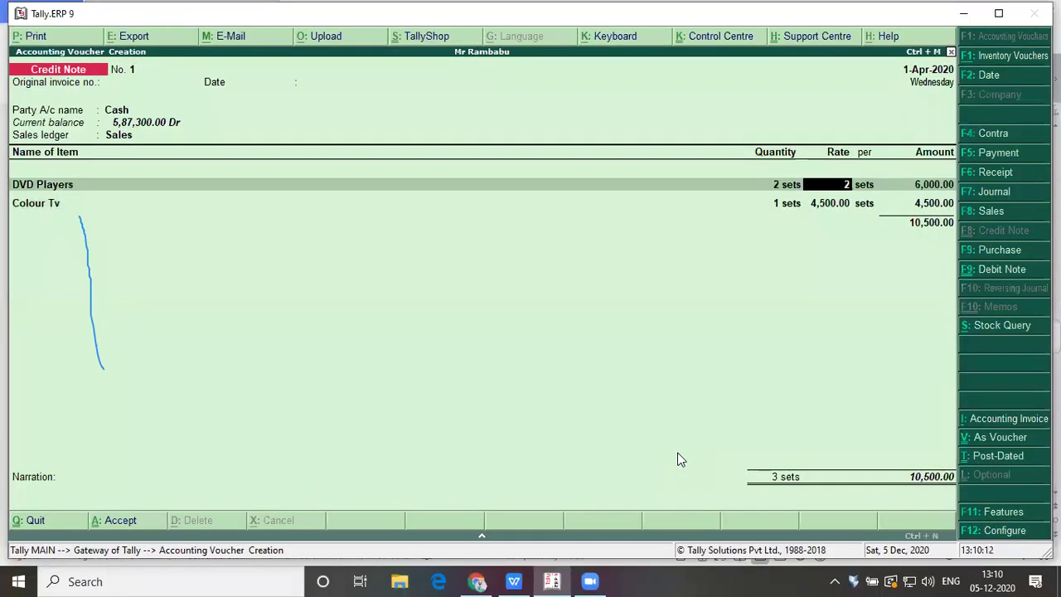
pyautogui.write(',800')
pyautogui.press('Return')
pyautogui.press('Return')
pyautogui.press('Return')
pyautogui.press('Return')
pyautogui.press('Return')
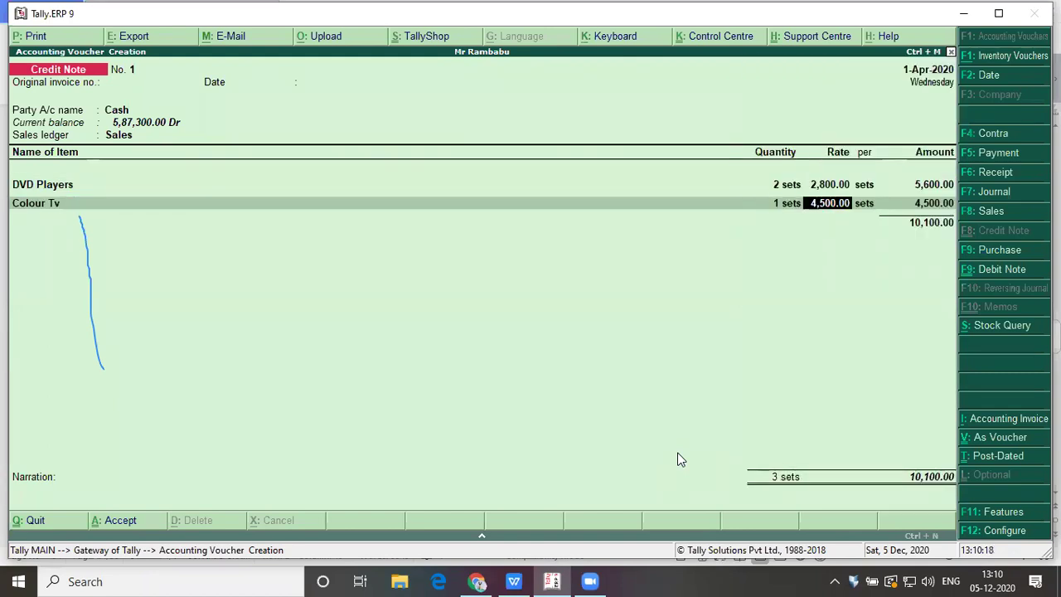
# Step: Check the colour TV return price in the document and set the Colour Tv rate in Tally to 5,000.00
pyautogui.hotkey('alt', 'Tab')
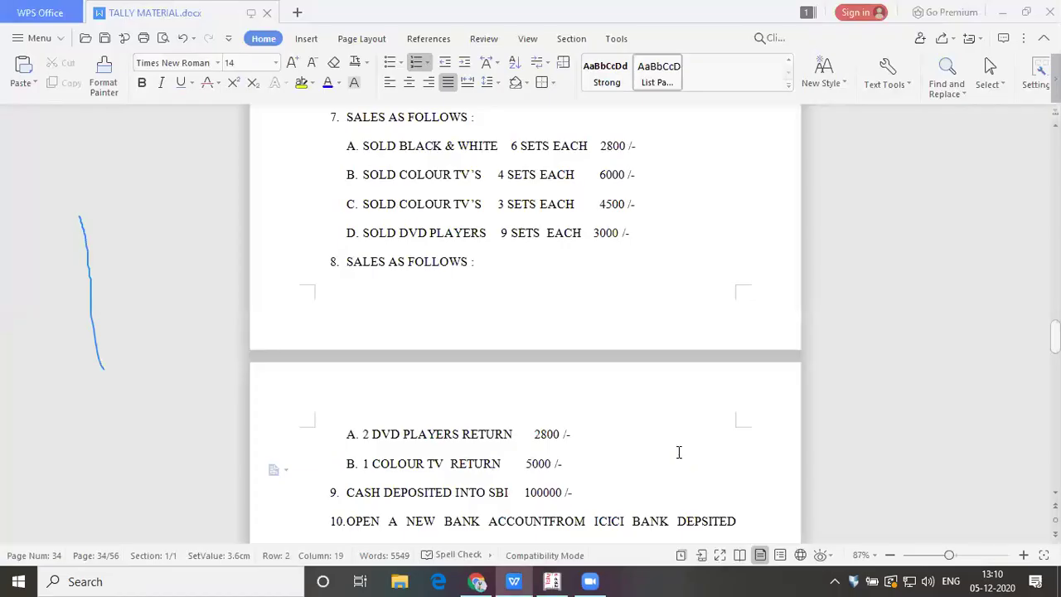
pyautogui.hotkey('alt', 'Tab')
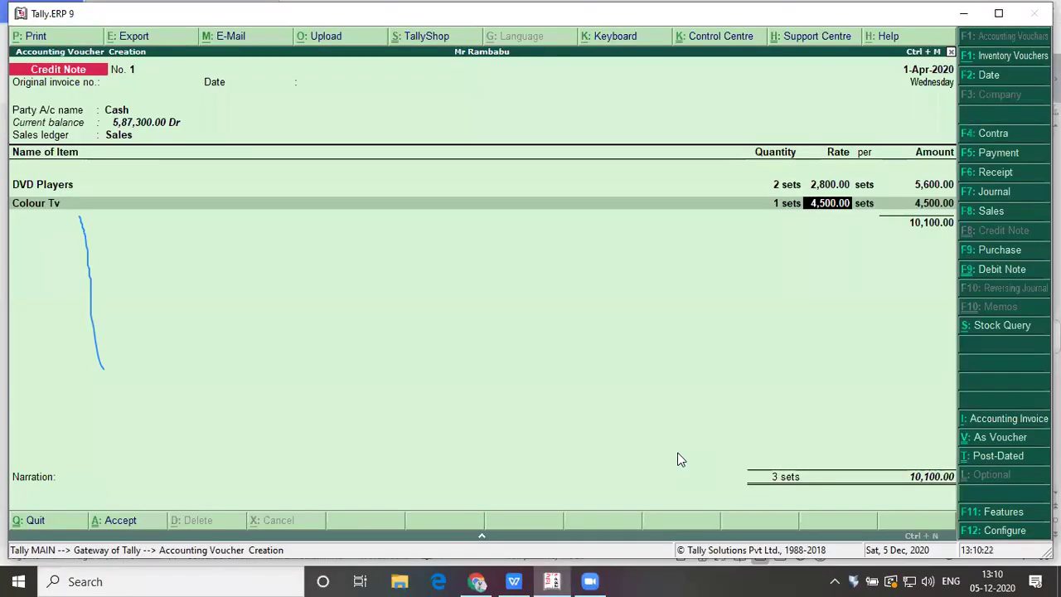
pyautogui.write('5000')
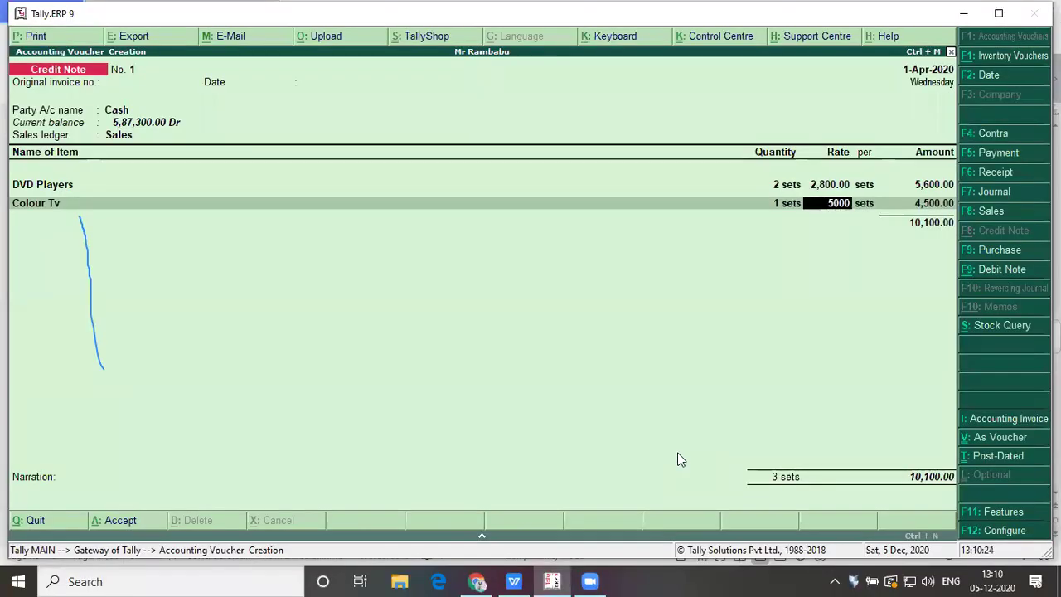
pyautogui.press('Return')
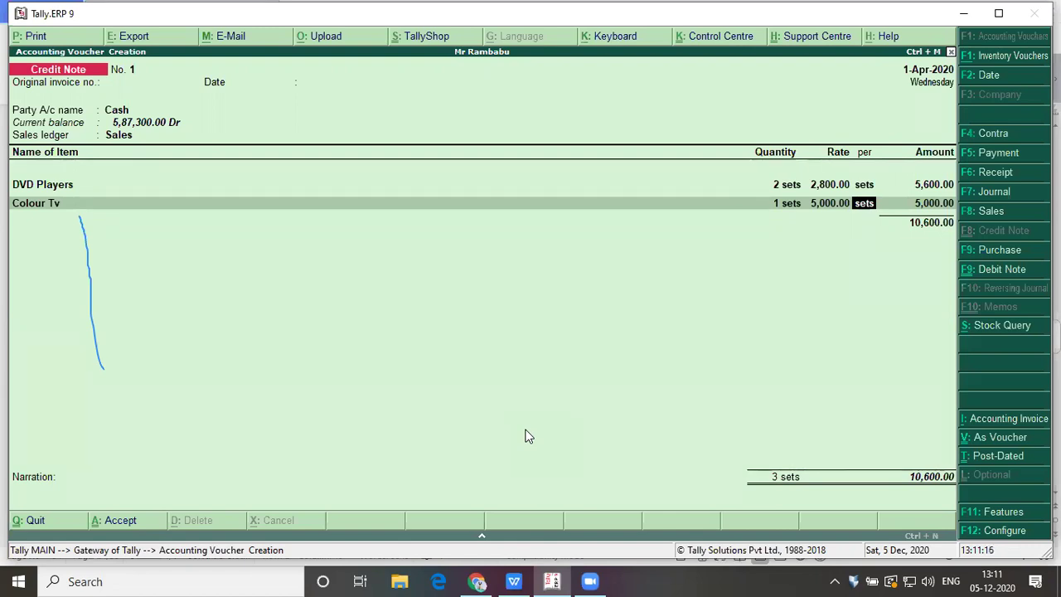
# Step: Recheck the returned items in the document, end the item list in Tally and save the credit note
pyautogui.hotkey('alt', 'Tab')
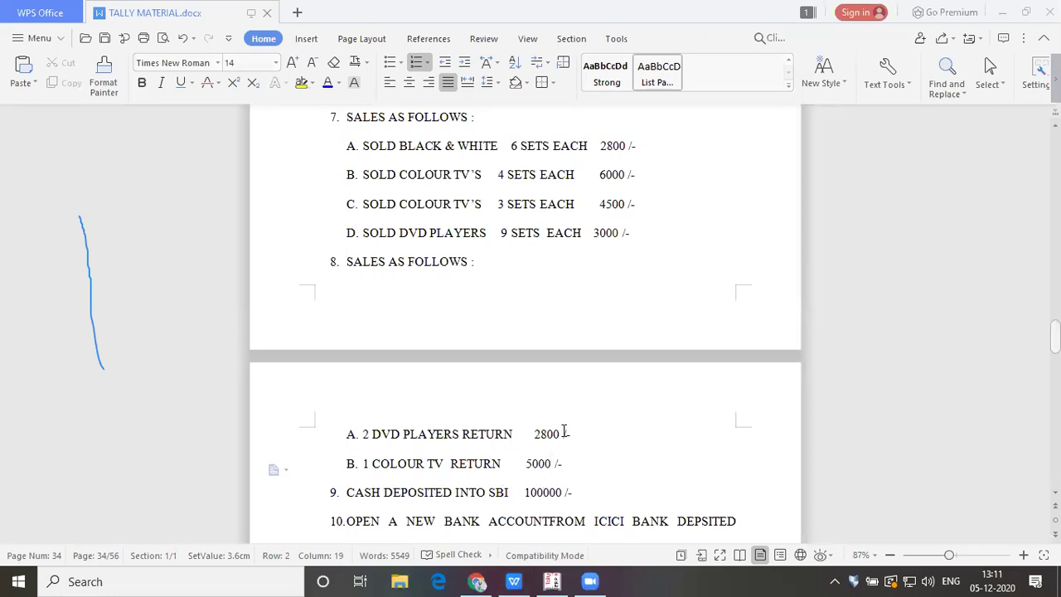
pyautogui.hotkey('alt', 'Tab')
pyautogui.hotkey('alt', 'Tab')
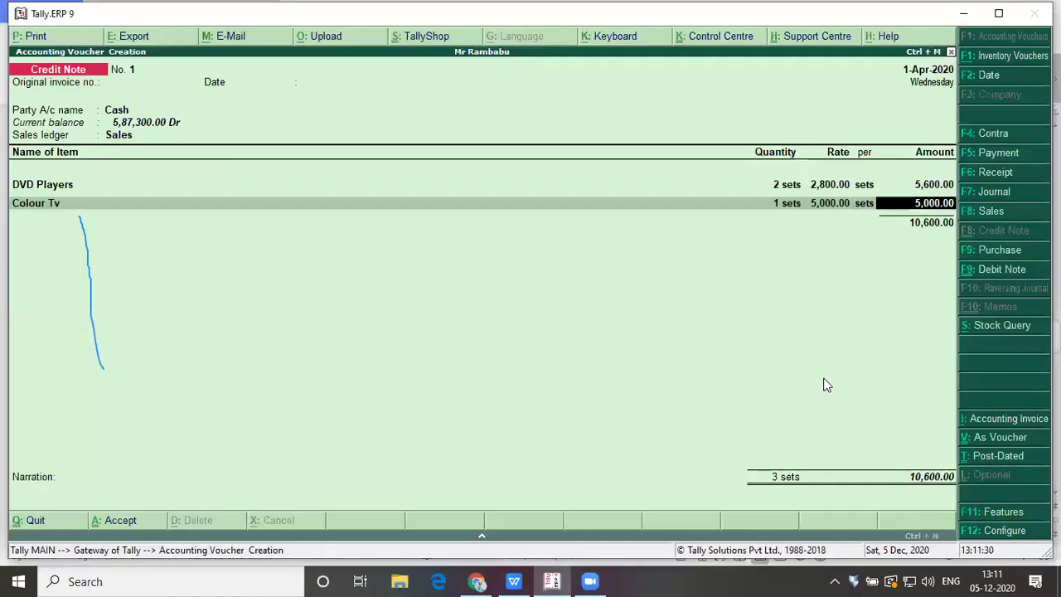
pyautogui.press('Return')
pyautogui.press('Return')
pyautogui.press('Return')
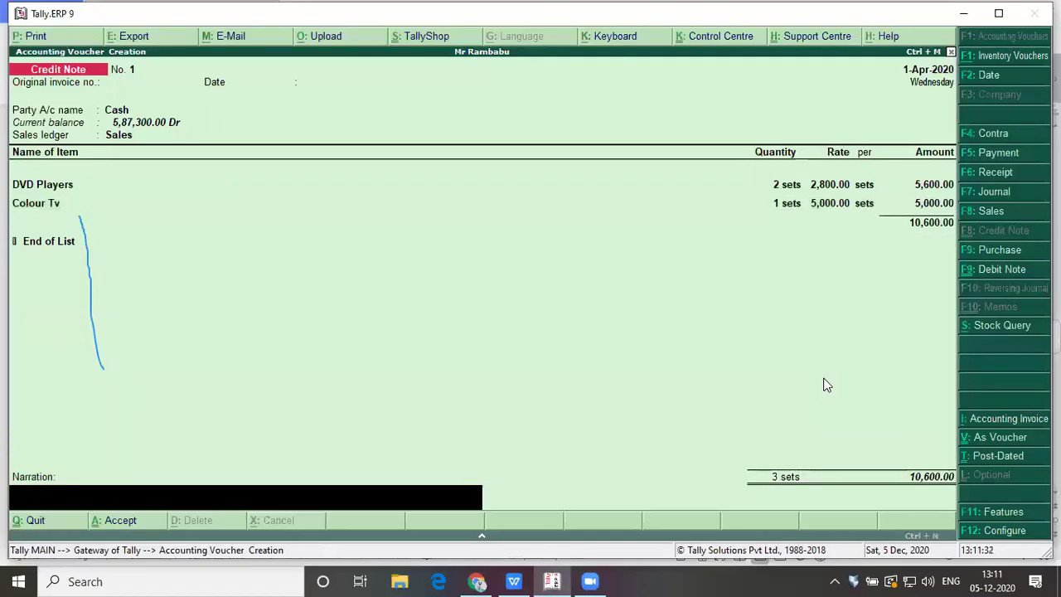
pyautogui.press('Return')
pyautogui.press('Return')
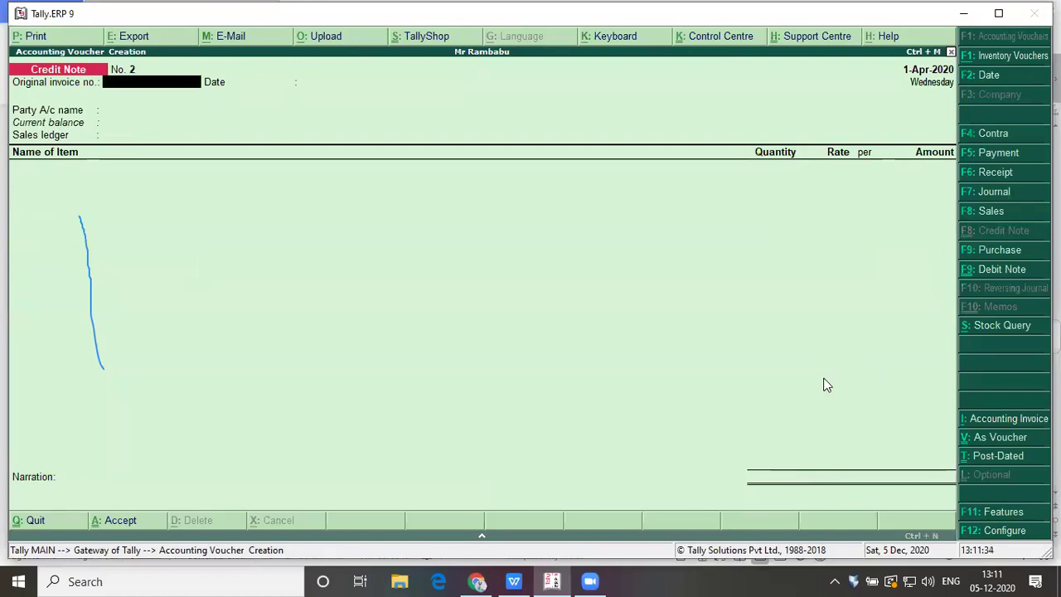
# Step: Read transaction 9, the cash deposit into SBI, in the document and start a contra voucher in Tally
pyautogui.hotkey('alt', 'Tab')
pyautogui.scroll(-2, 825, 378)
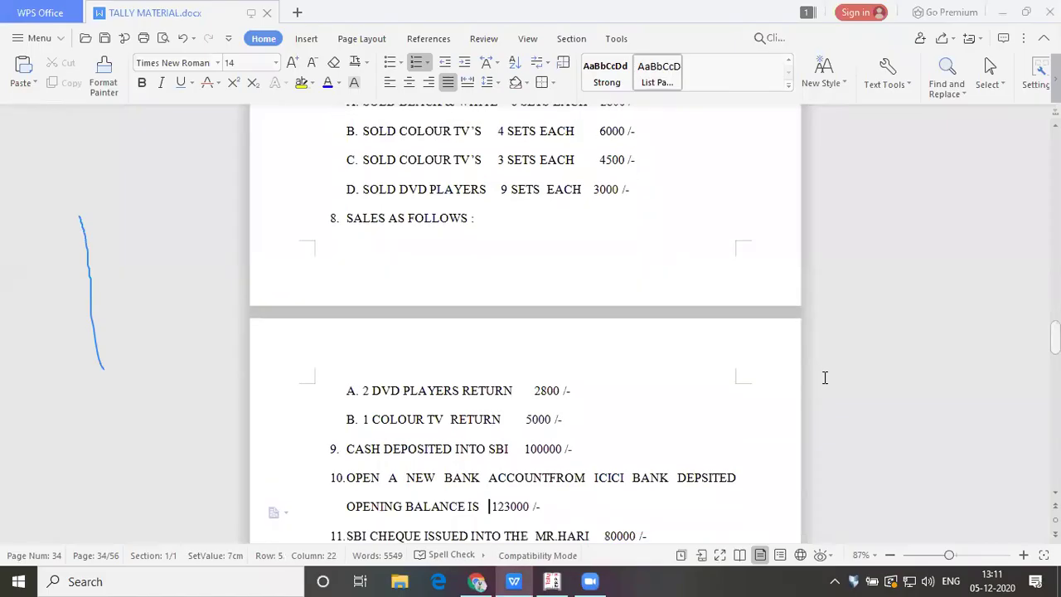
pyautogui.press('Up')
pyautogui.press('Up')
pyautogui.press('Up')
pyautogui.press('Up')
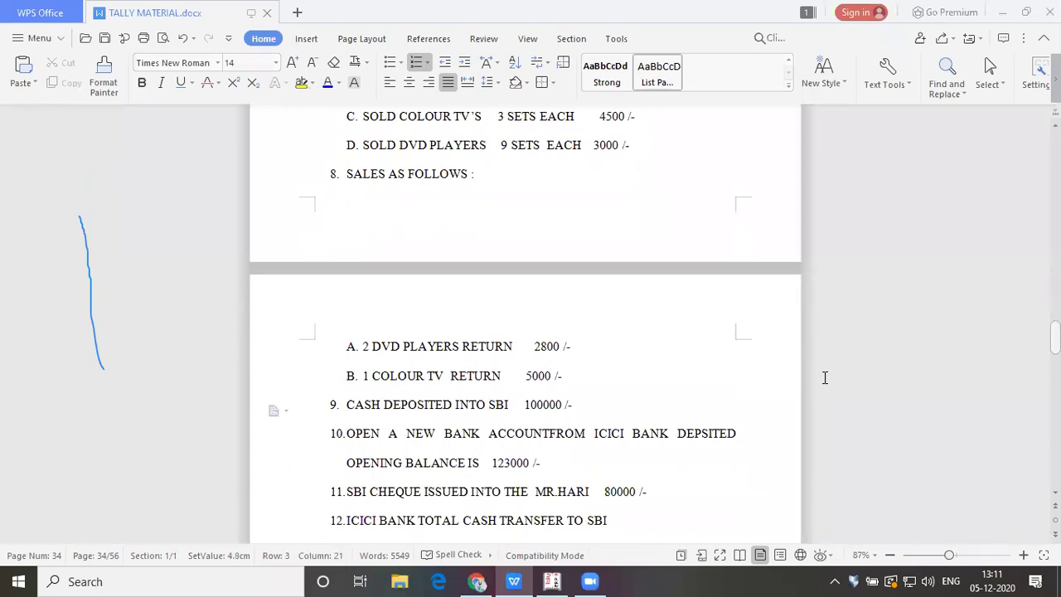
pyautogui.hotkey('alt', 'Tab')
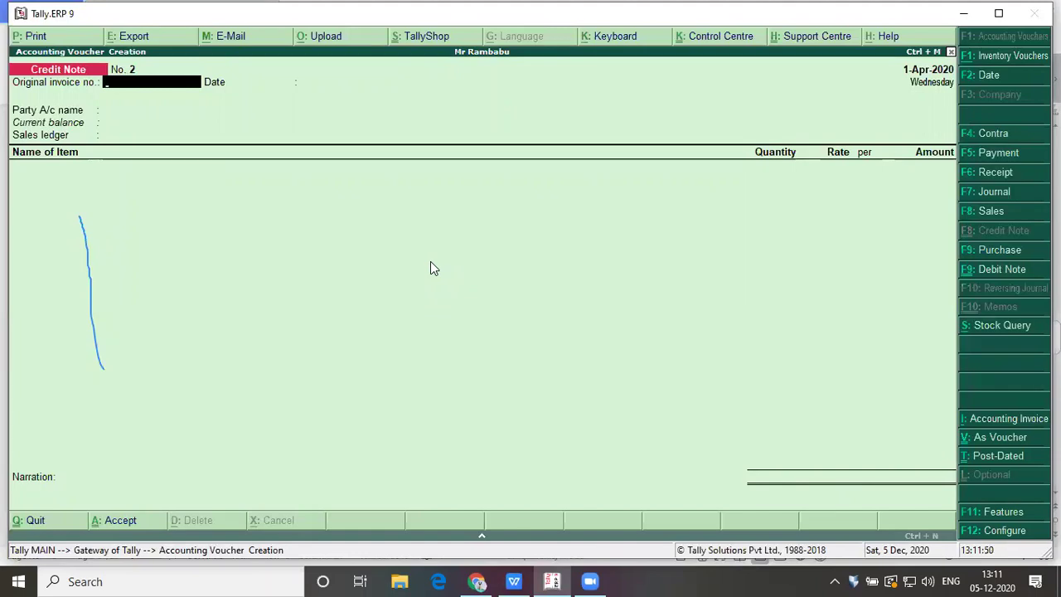
pyautogui.press('F4')
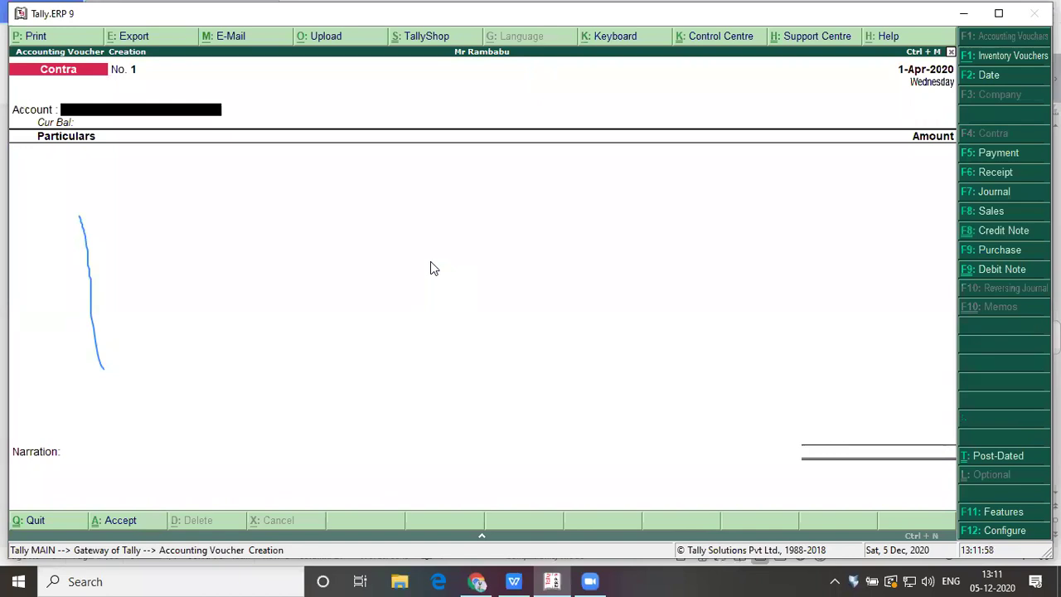
# Step: Set the contra account to Sbi and enter Cash for 1,00,000, checking the deposit amount in the document
pyautogui.write('S')
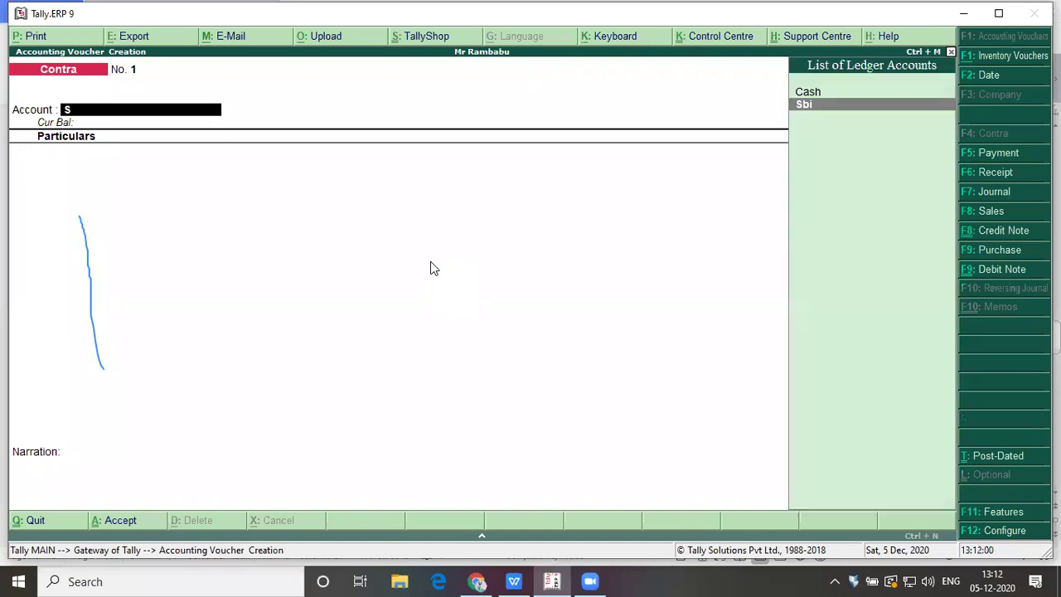
pyautogui.press('Return')
pyautogui.write('Cas')
pyautogui.press('Return')
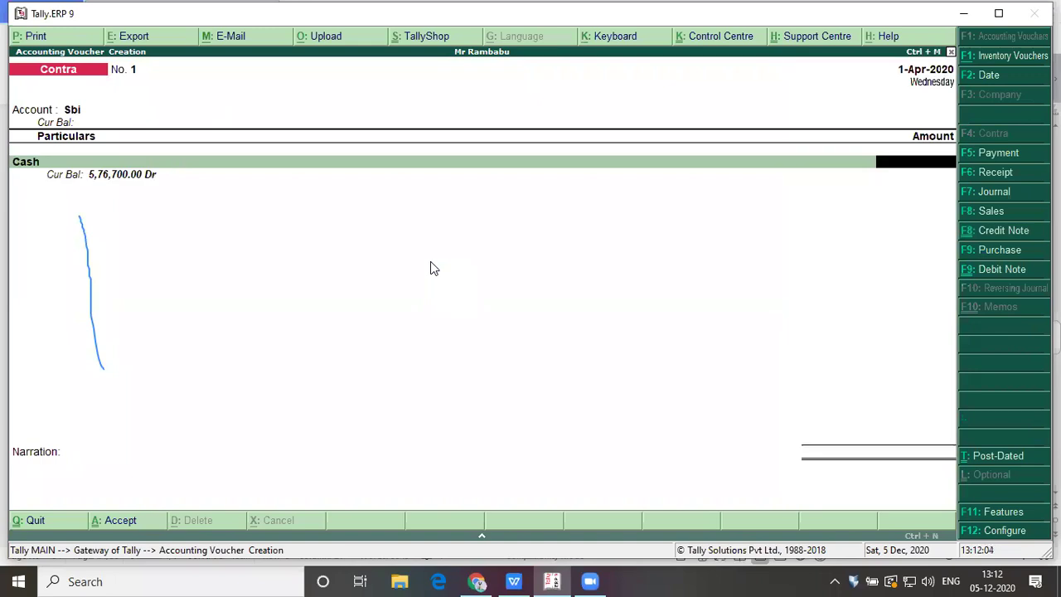
pyautogui.hotkey('alt', 'Tab')
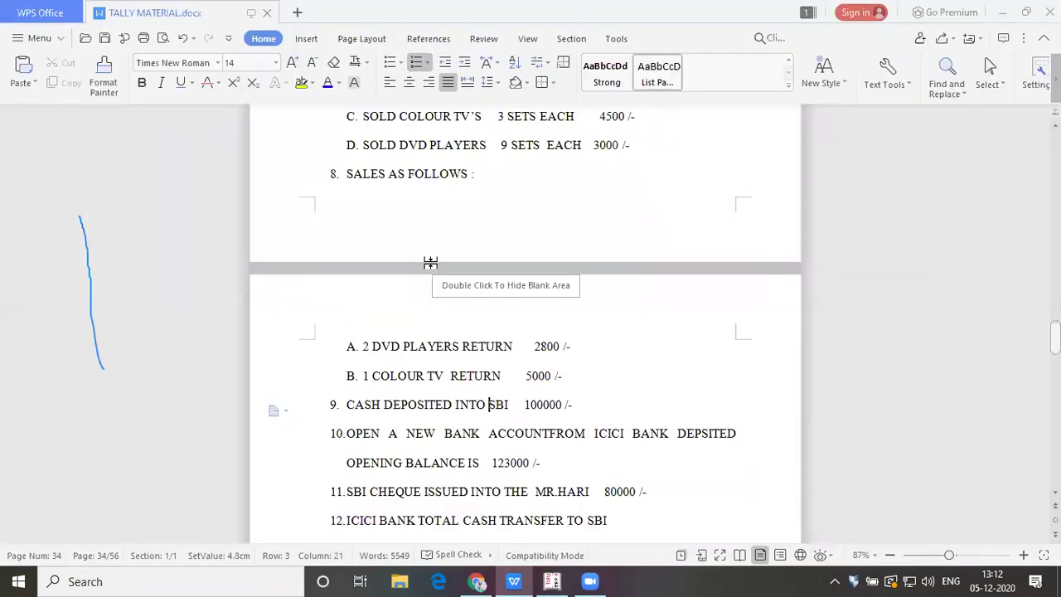
pyautogui.hotkey('alt', 'Tab')
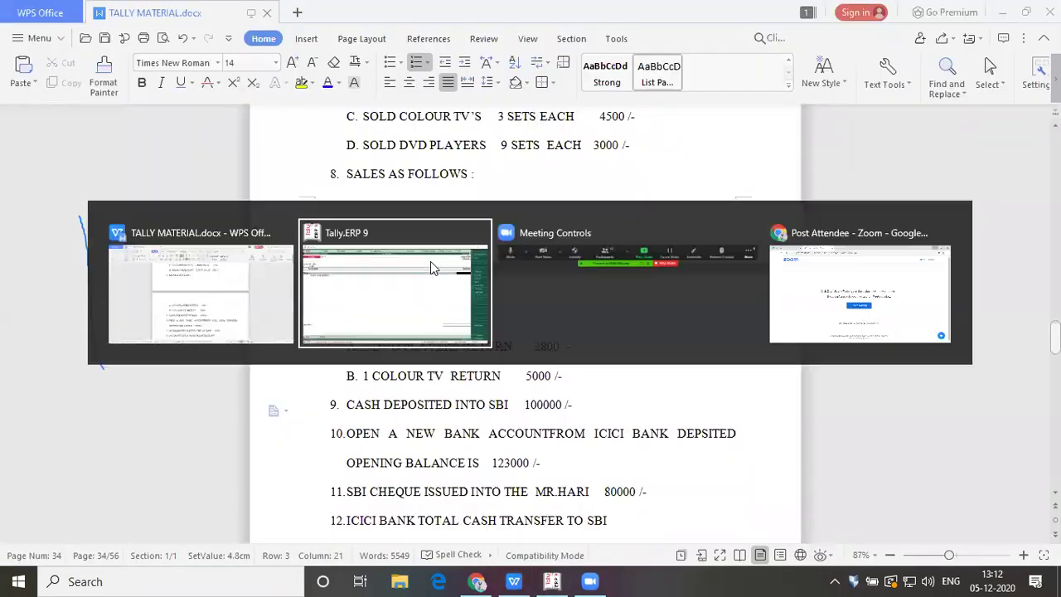
pyautogui.write('1,00,000')
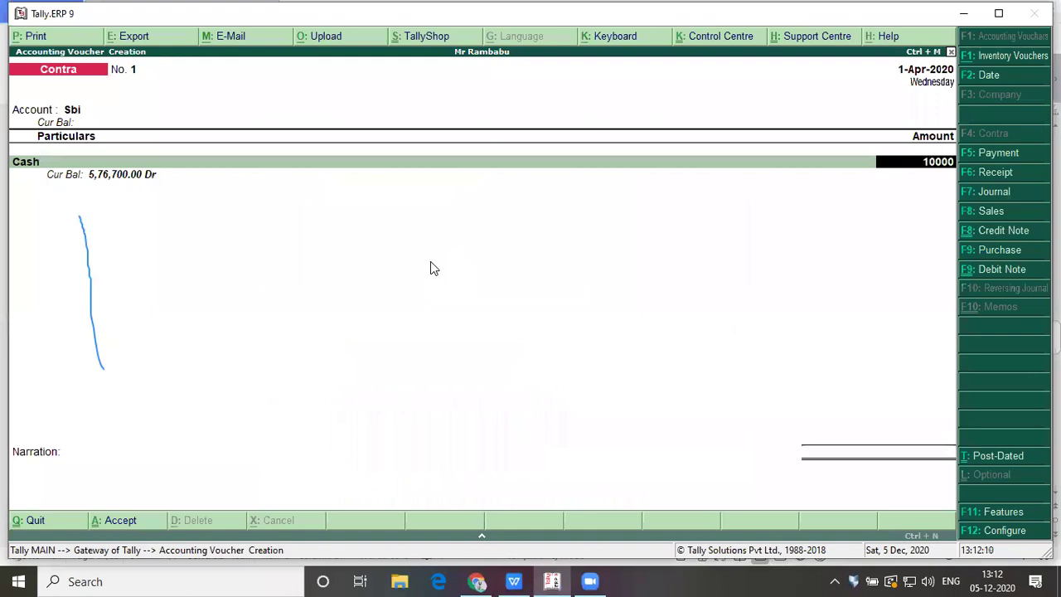
# Step: Allocate the Sbi deposit as cash with 50 notes of 2000 and save the contra voucher without a narration
pyautogui.press('Return')
pyautogui.press('Return')
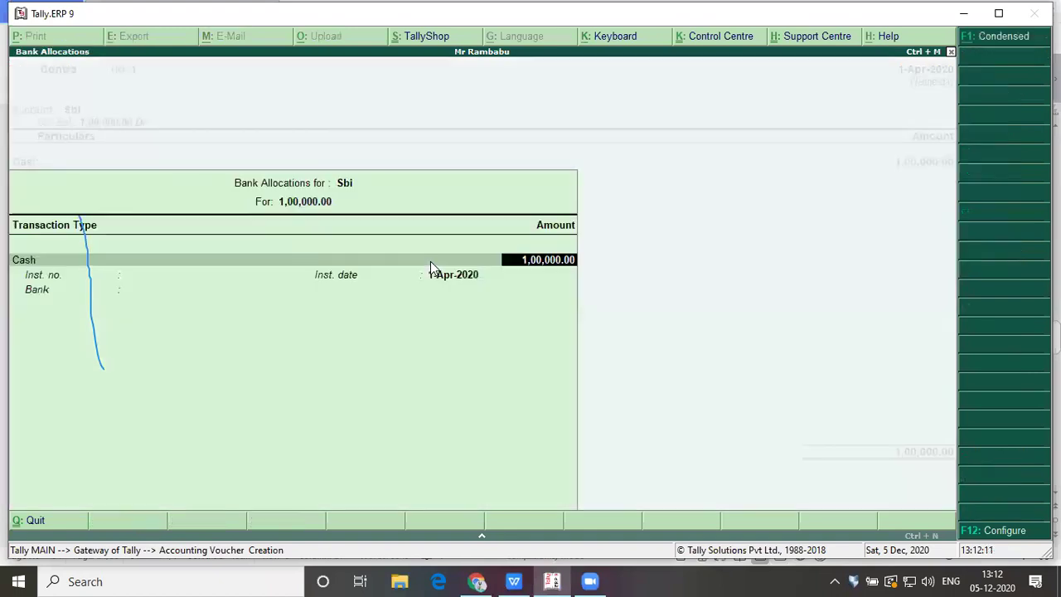
pyautogui.press('Return')
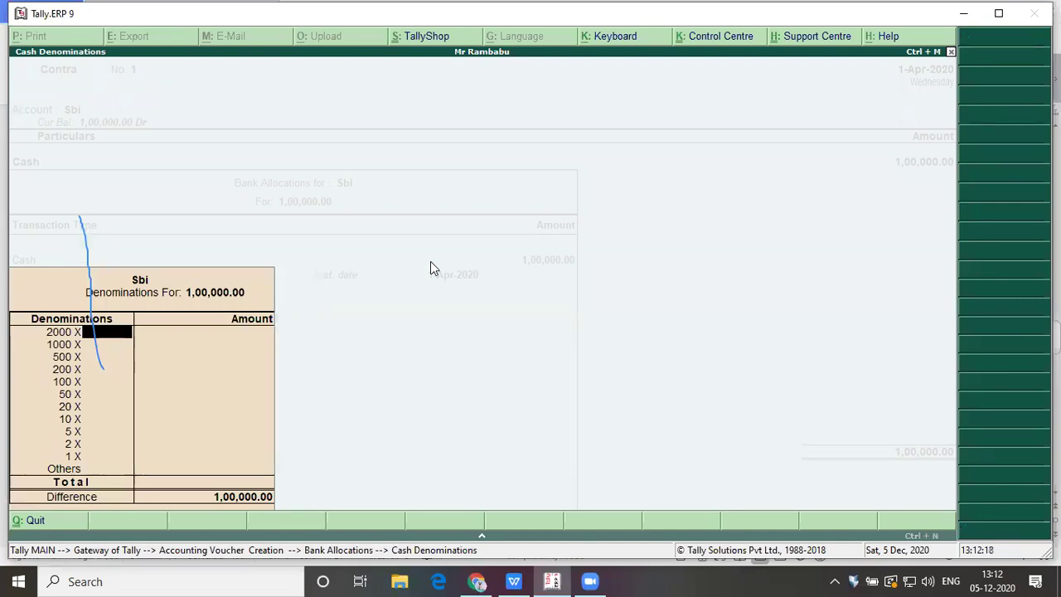
pyautogui.write('50')
pyautogui.press('Return')
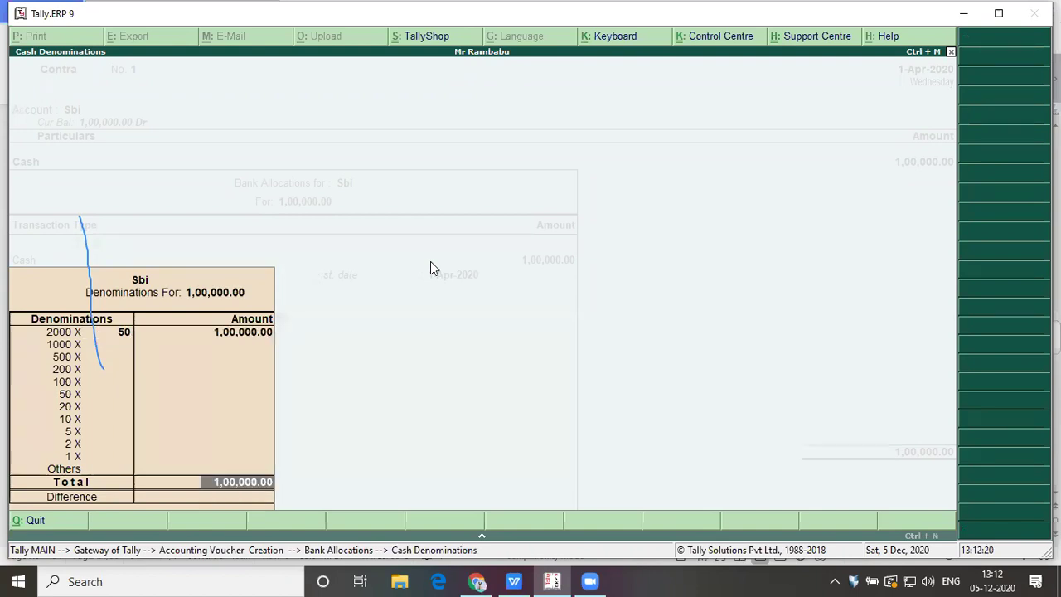
pyautogui.press('Return')
pyautogui.press('Return')
pyautogui.press('Return')
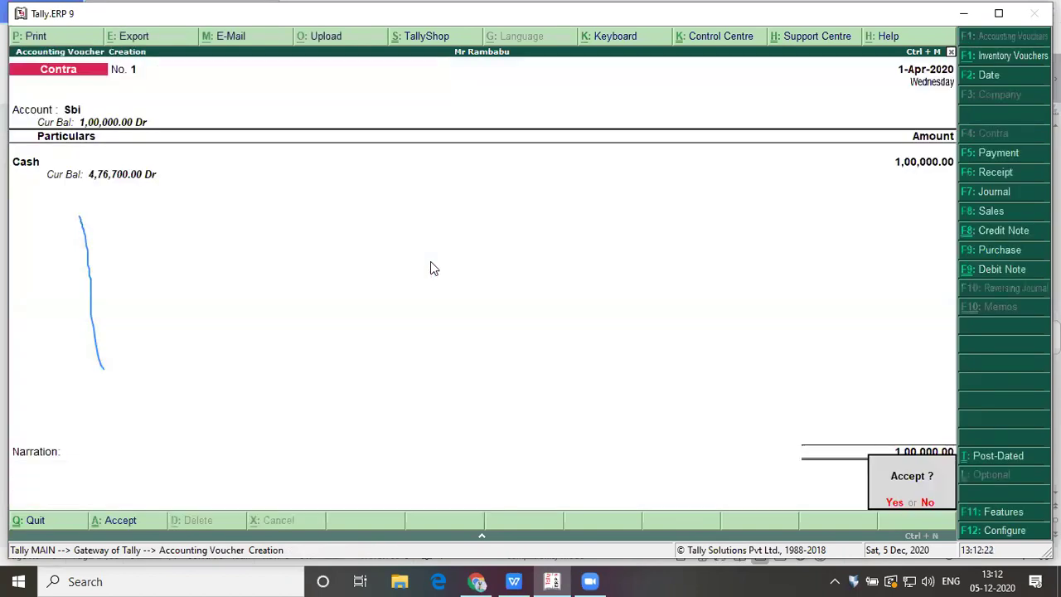
pyautogui.press('Return')
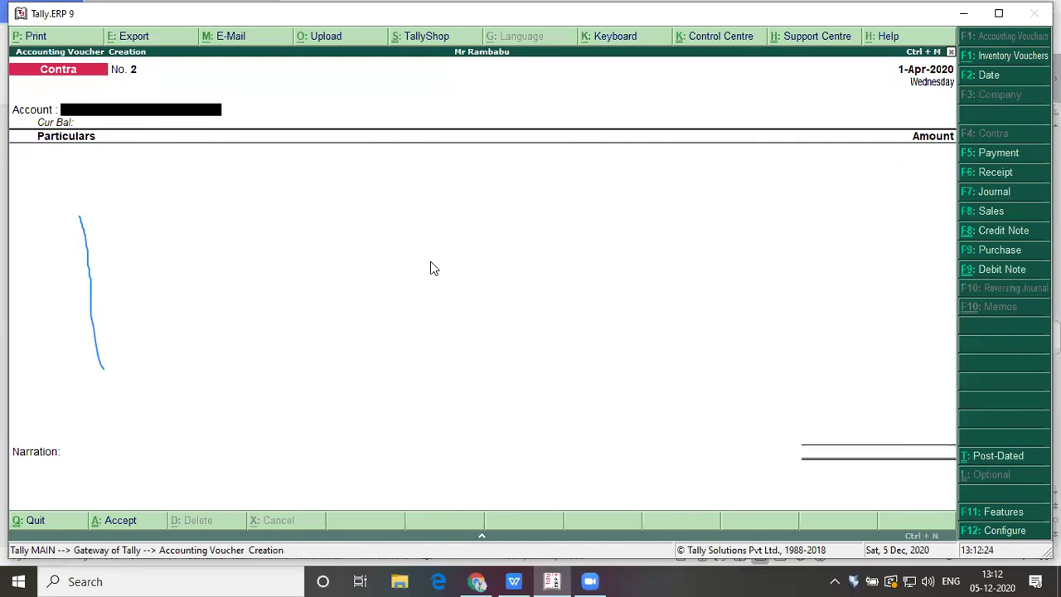
# Step: Read transactions 10 and 11 in the document and start a payment voucher in Tally for the SBI cheque
pyautogui.hotkey('alt', 'Tab')
pyautogui.press('Down')
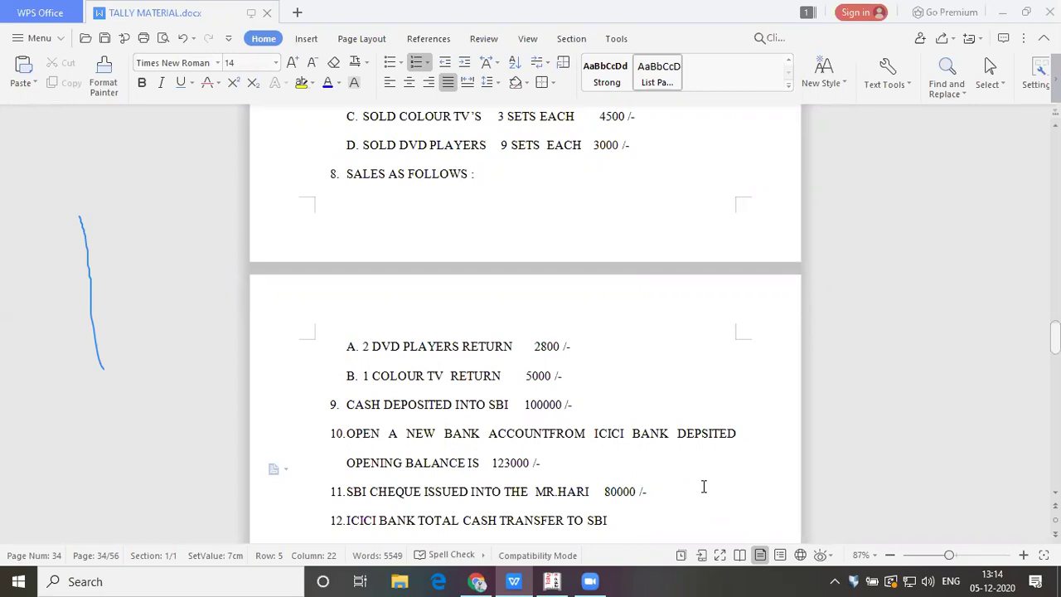
pyautogui.hotkey('alt', 'Tab')
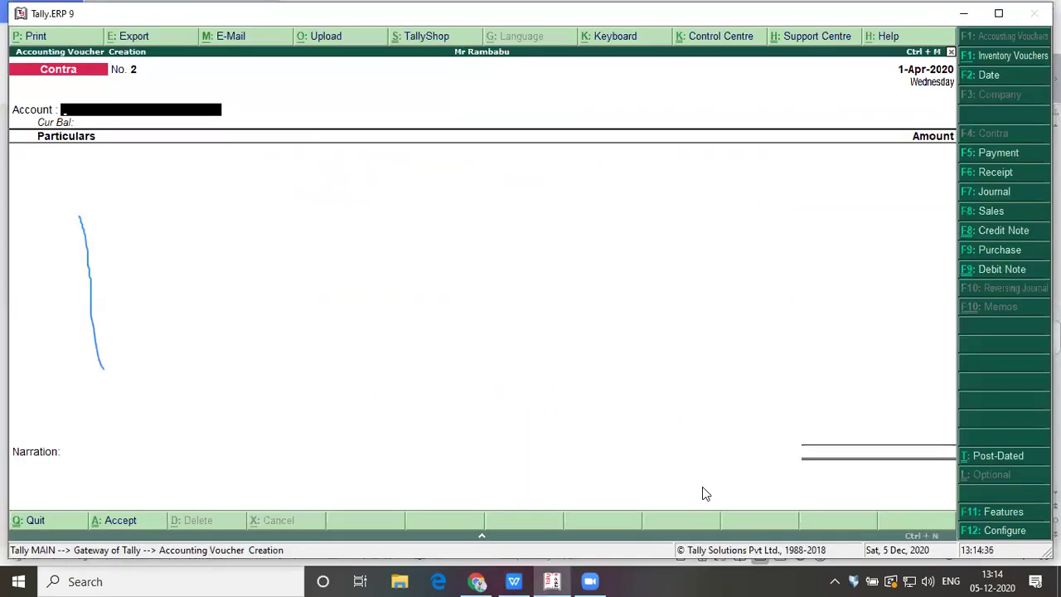
pyautogui.press('F5')
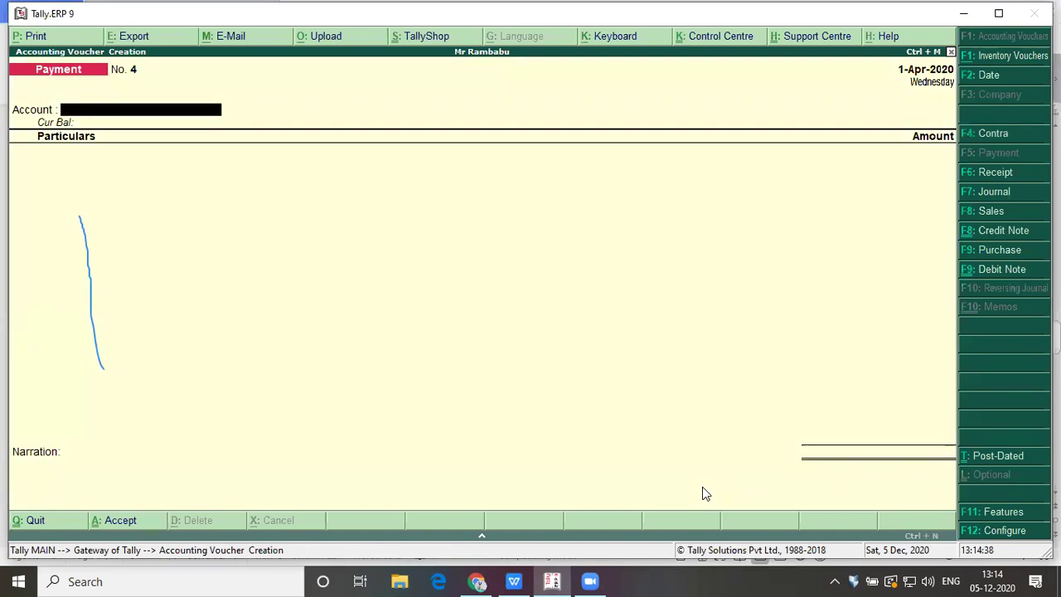
pyautogui.hotkey('alt', 'Tab')
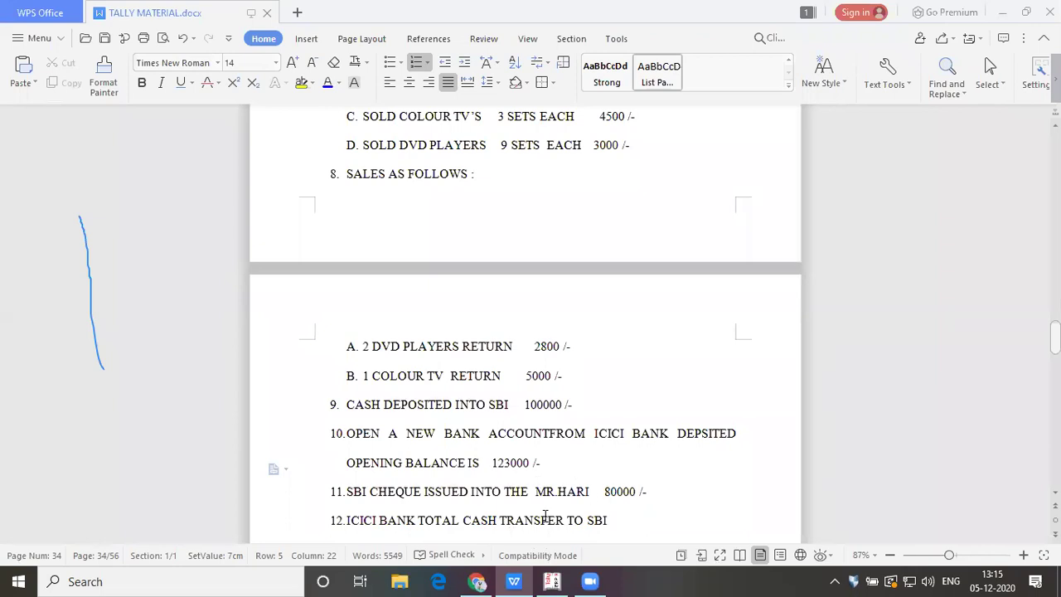
pyautogui.hotkey('alt', 'Tab')
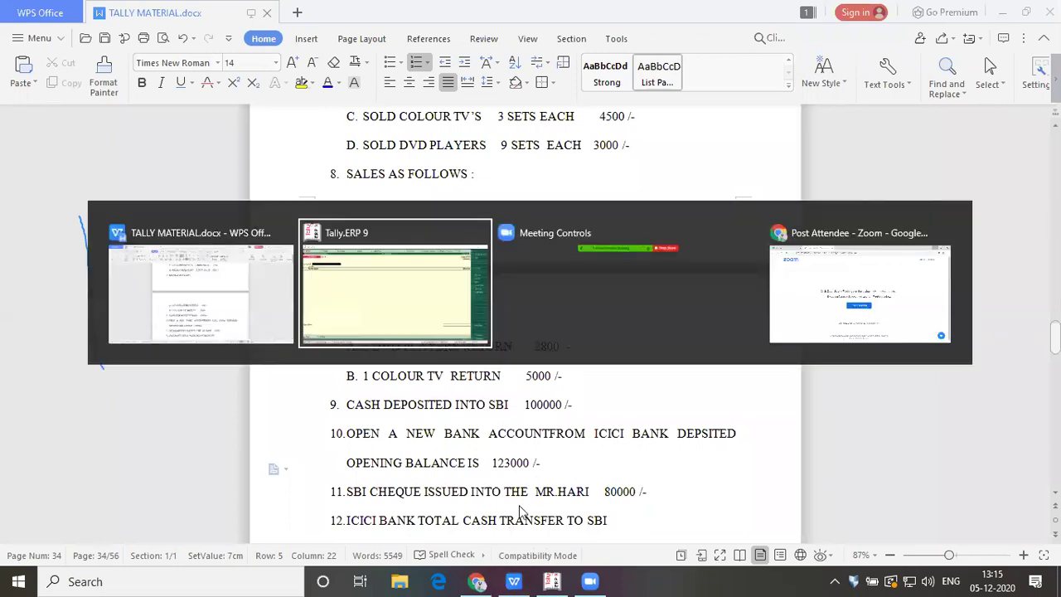
# Step: Set the payment account to Sbi and enter the transaction 11 payee's ledger for 80,000, checking the amount in the document
pyautogui.write('s')
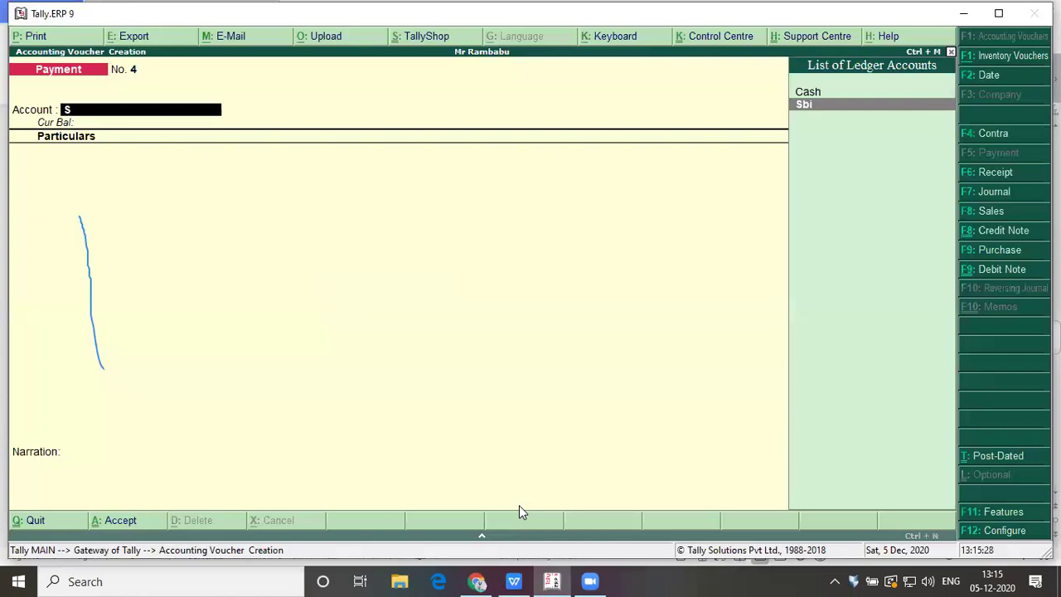
pyautogui.press('Return')
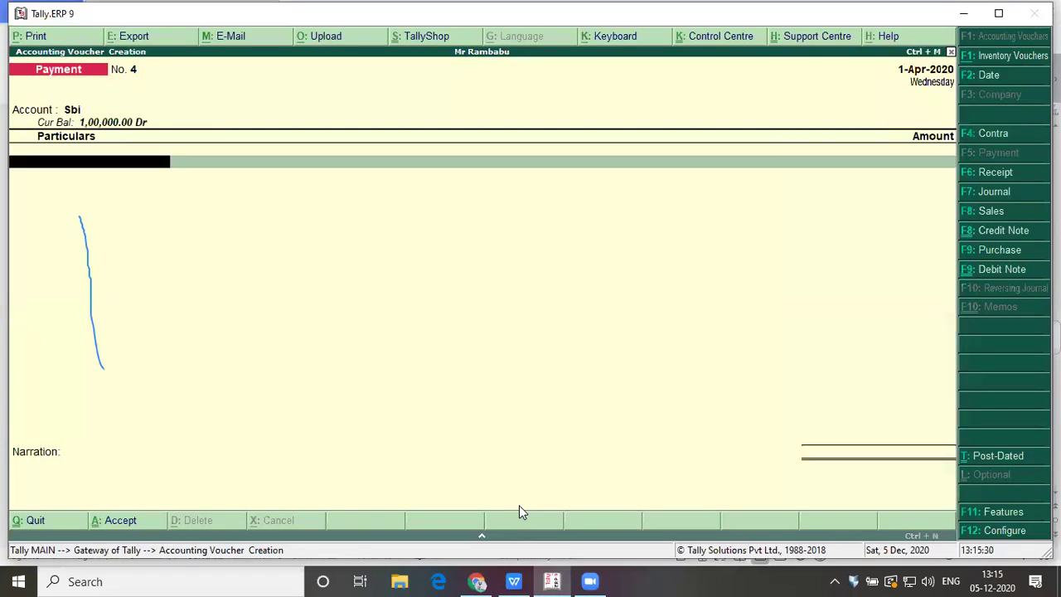
pyautogui.write('h')
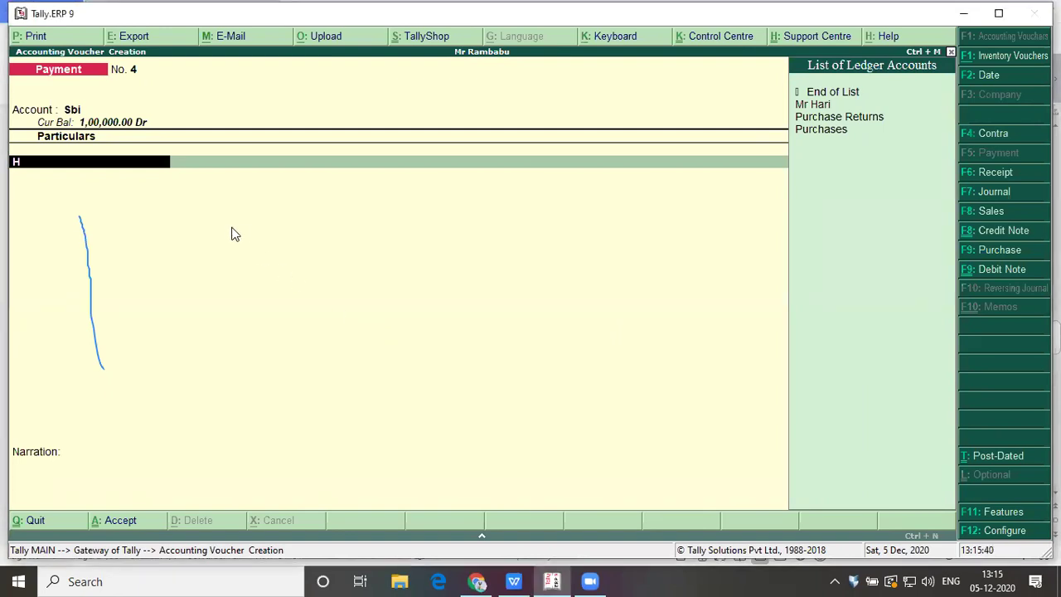
pyautogui.press('BackSpace')
pyautogui.write('M')
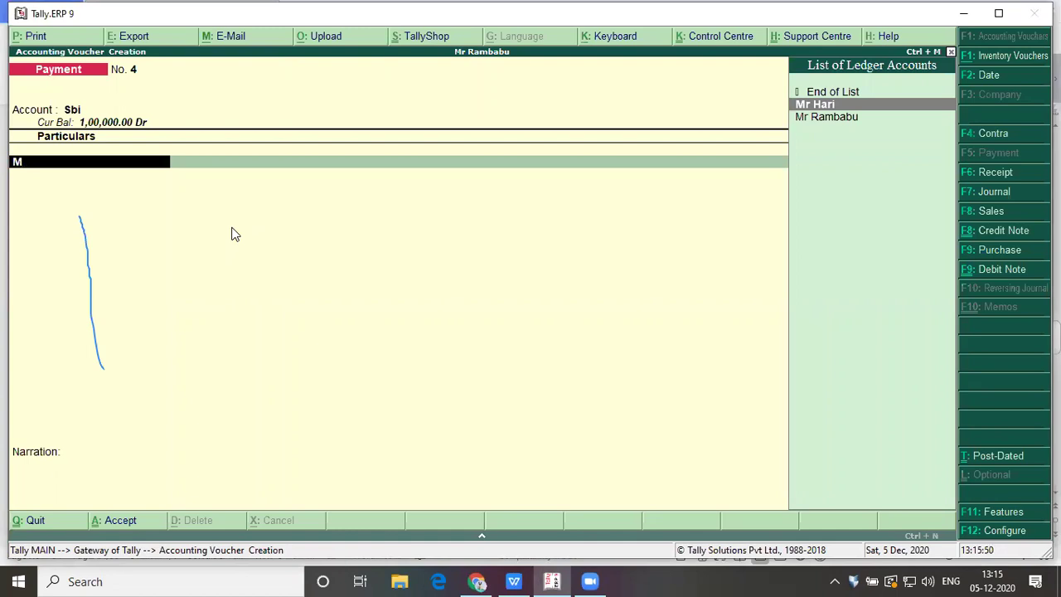
pyautogui.press('Return')
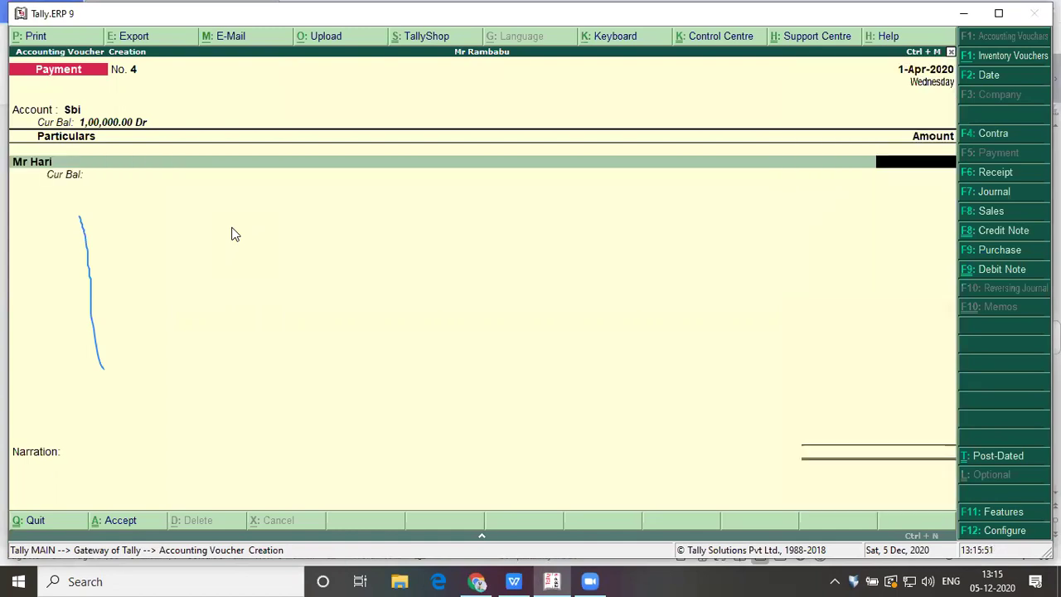
pyautogui.hotkey('alt', 'Tab')
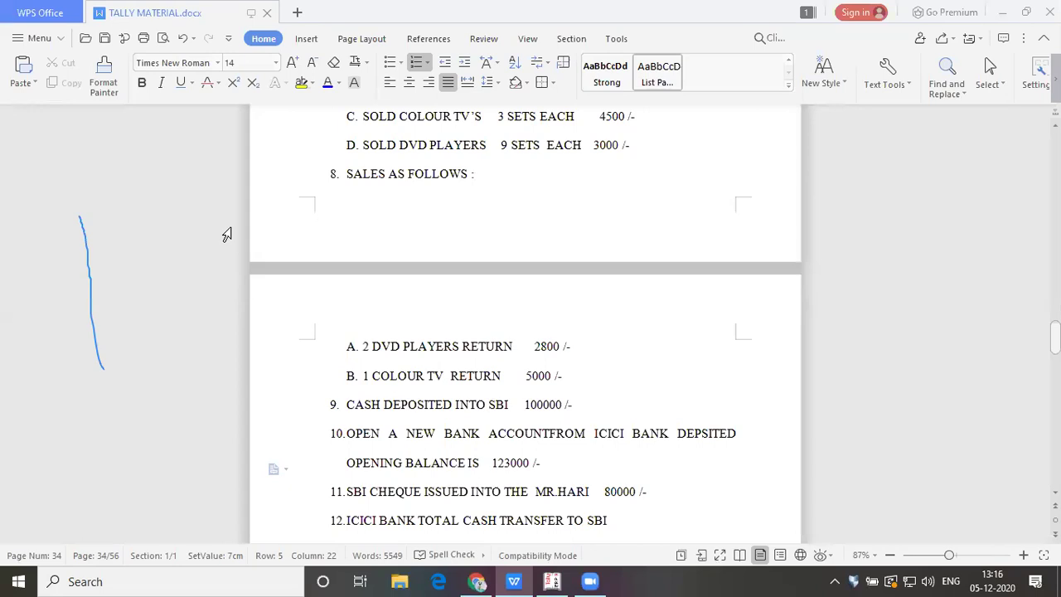
pyautogui.hotkey('alt', 'Tab')
pyautogui.write('80,')
pyautogui.write('0000')
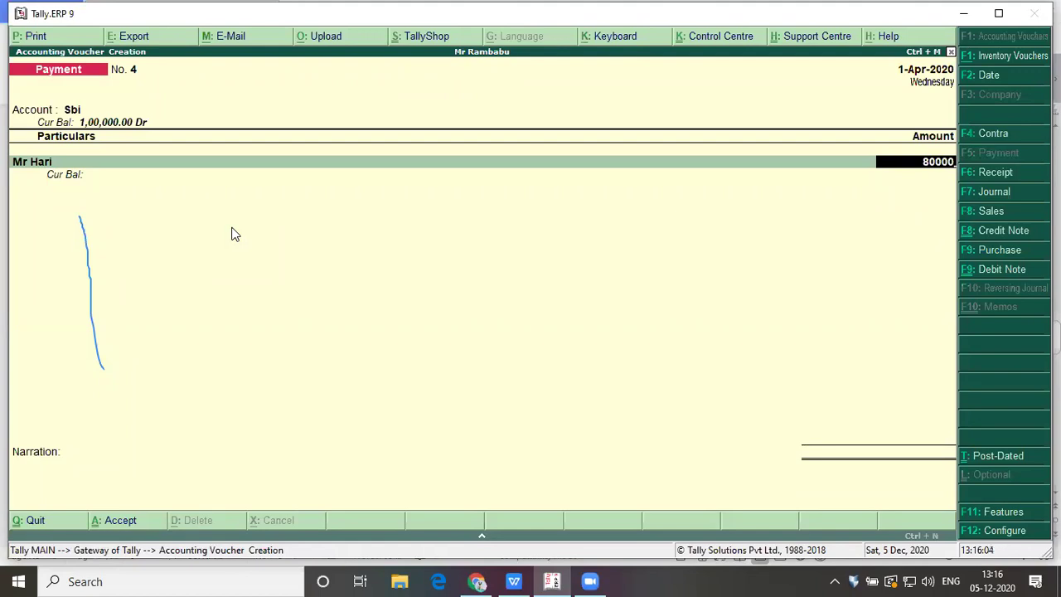
# Step: Keep the 80,000 payment On Account in the bill-wise details, accept the default bank allocation and save the voucher without a narration
pyautogui.press('Return')
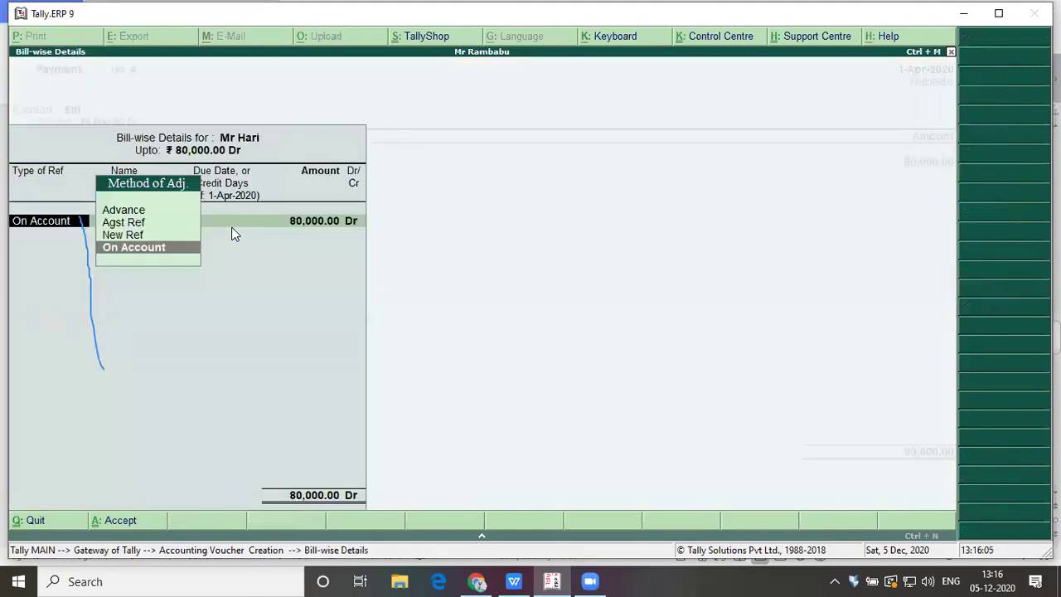
pyautogui.press('Return')
pyautogui.press('Return')
pyautogui.press('Return')
pyautogui.press('Return')
pyautogui.press('Return')
pyautogui.press('Return')
pyautogui.press('Return')
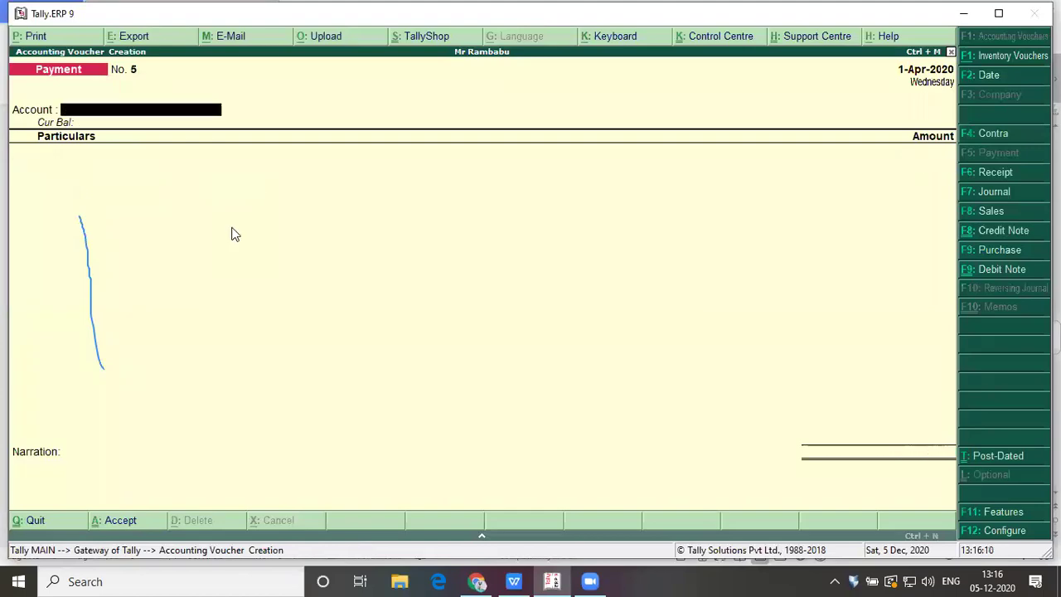
# Step: Read transaction 12, the ICICI balance transfer to SBI, in the document and start a contra voucher in Tally
pyautogui.hotkey('alt', 'Tab')
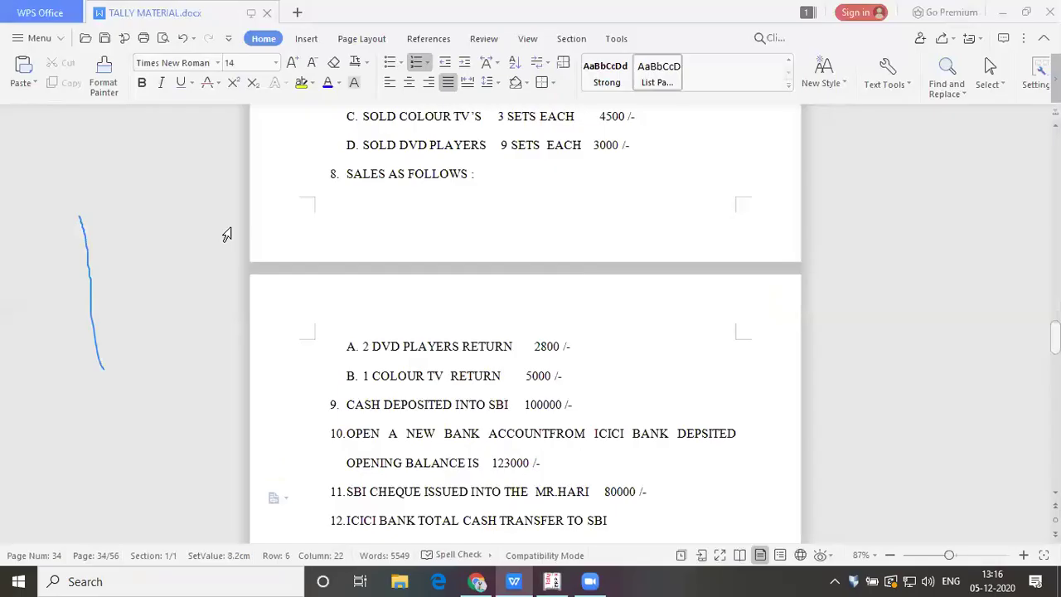
pyautogui.press('Down')
pyautogui.press('Down')
pyautogui.press('Down')
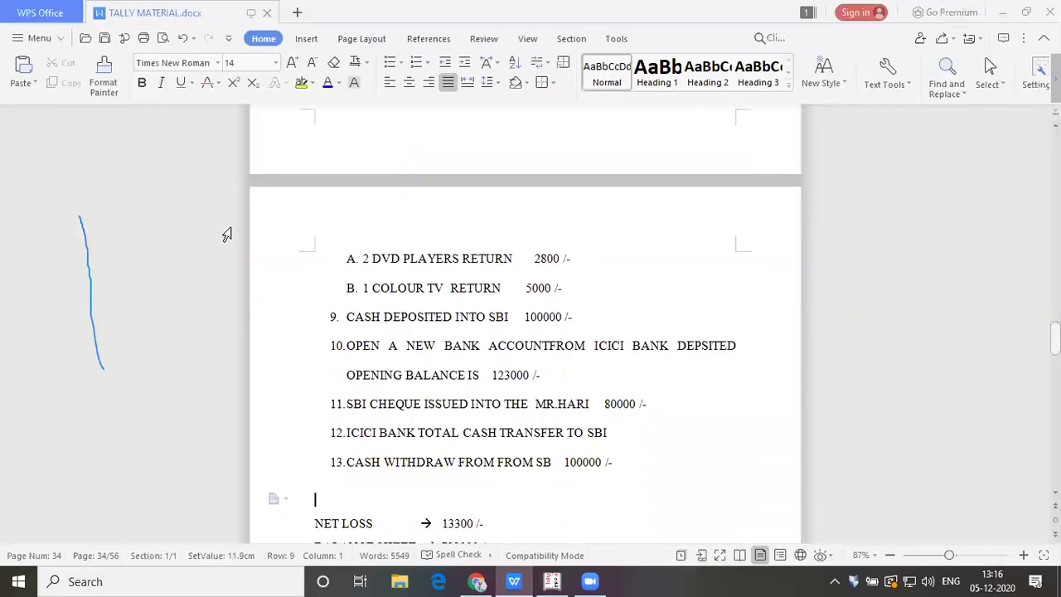
pyautogui.press('Up')
pyautogui.press('Up')
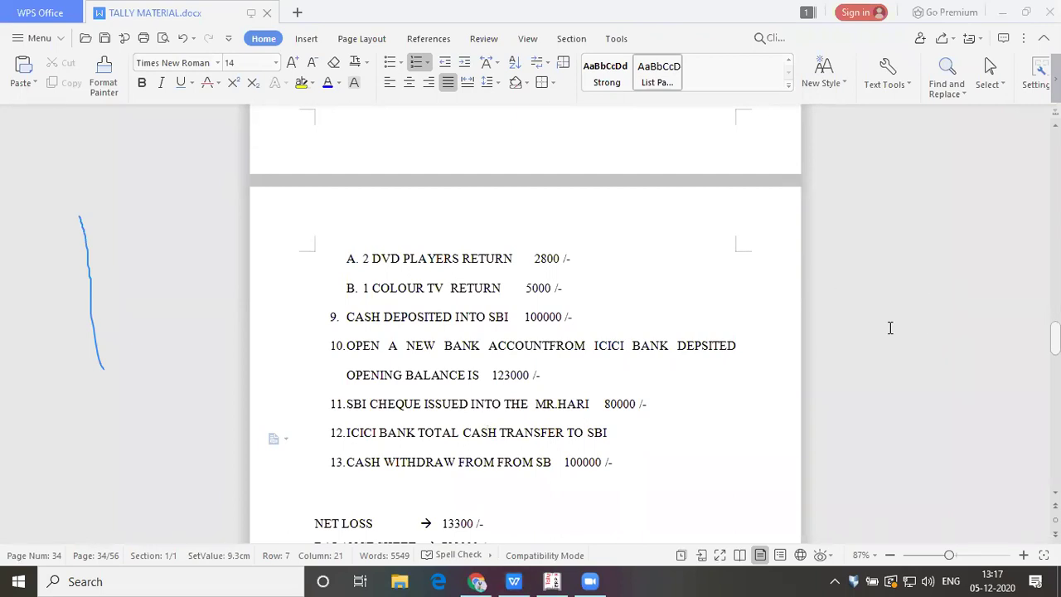
pyautogui.hotkey('alt', 'Tab')
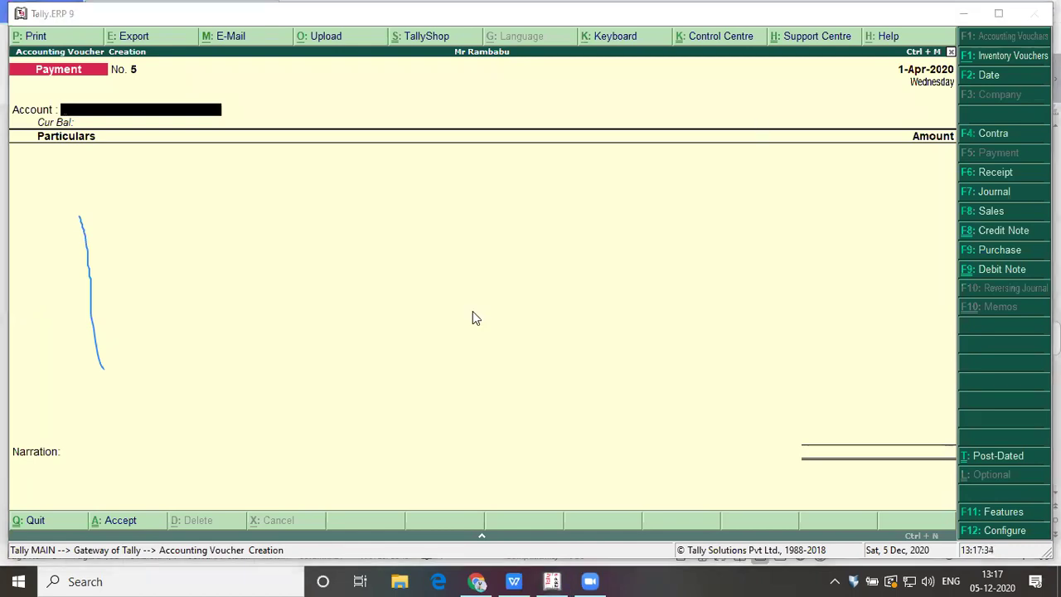
pyautogui.press('F4')
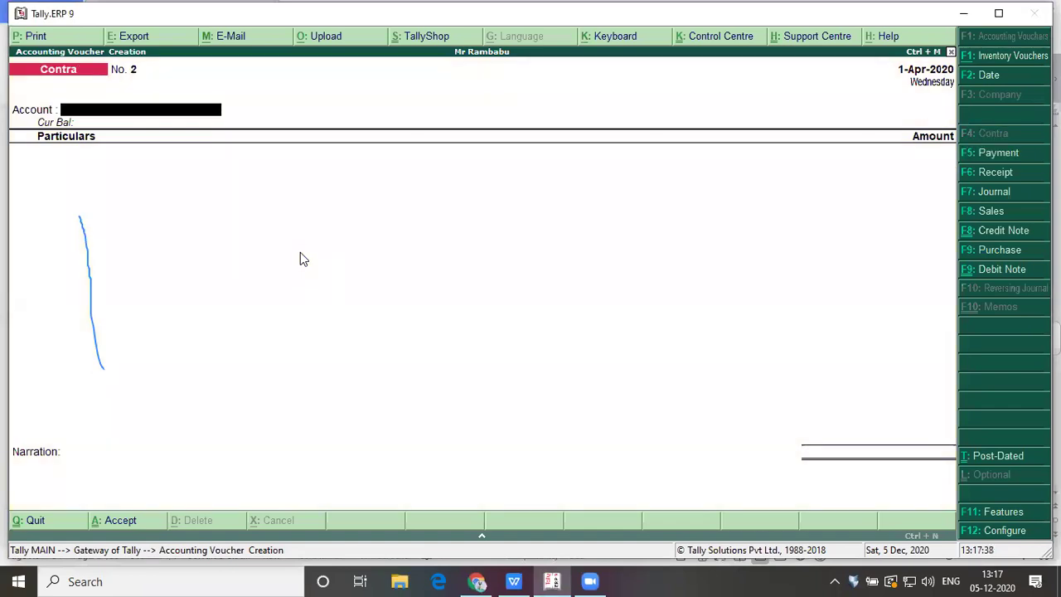
pyautogui.hotkey('alt', 'Tab')
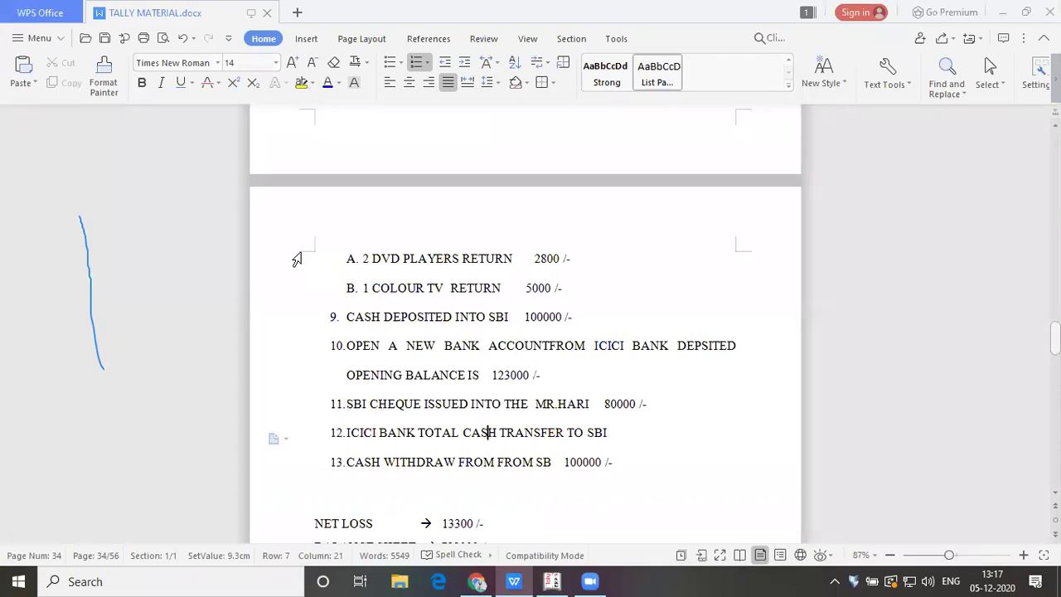
pyautogui.hotkey('alt', 'Tab')
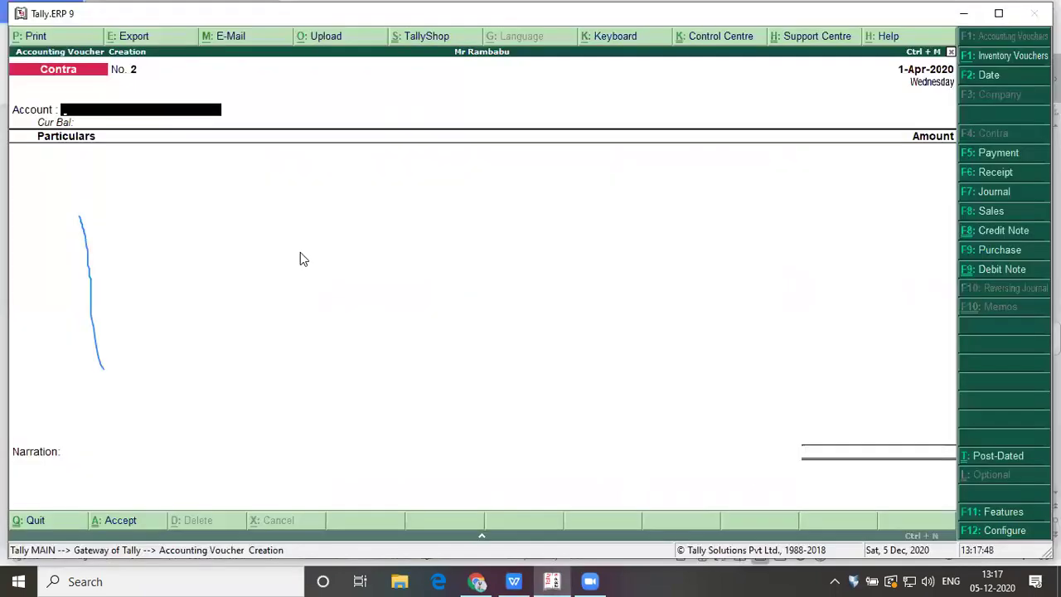
# Step: Set the contra account to Sbi and enter Icici as the transferring bank for 1,23,000
pyautogui.write('S')
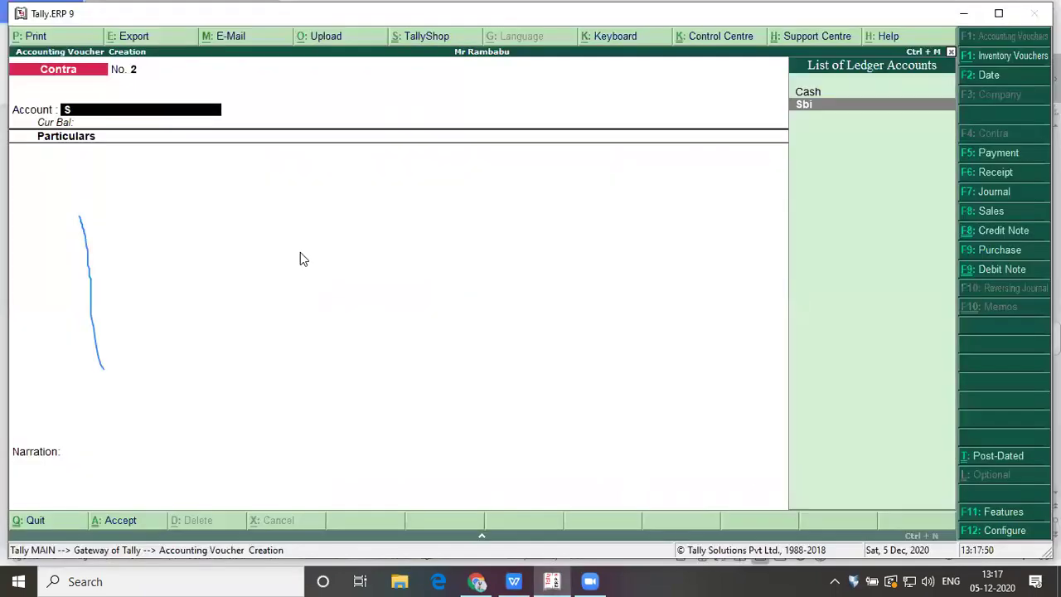
pyautogui.press('Return')
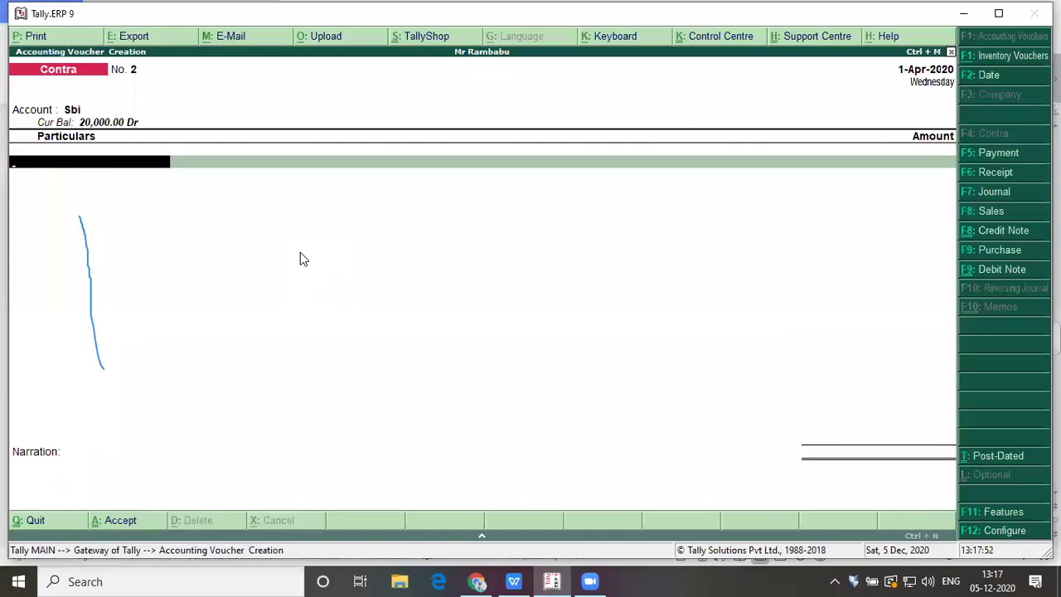
pyautogui.press('Return')
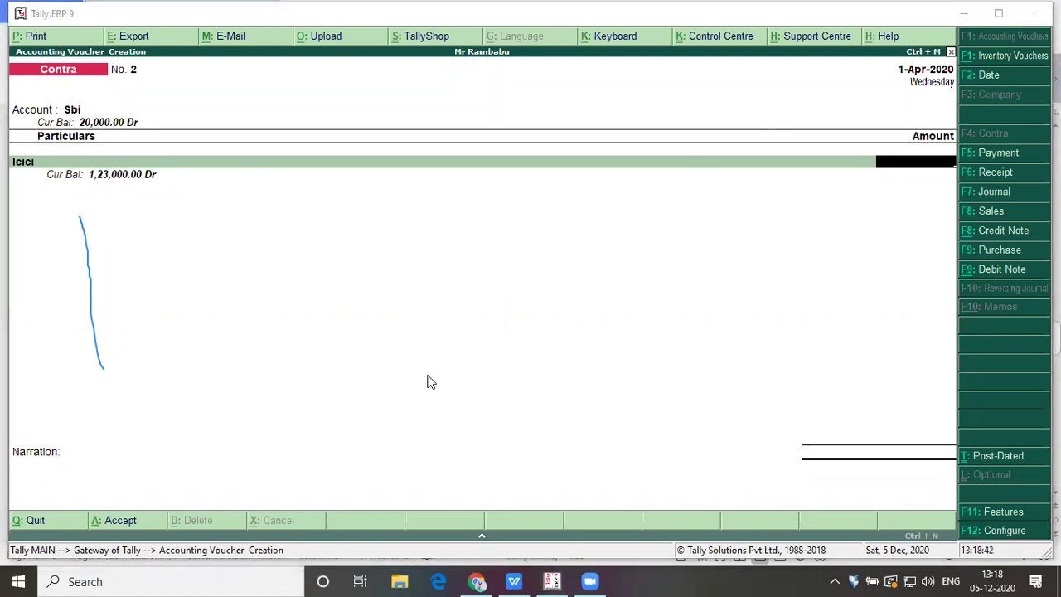
pyautogui.write('123000')
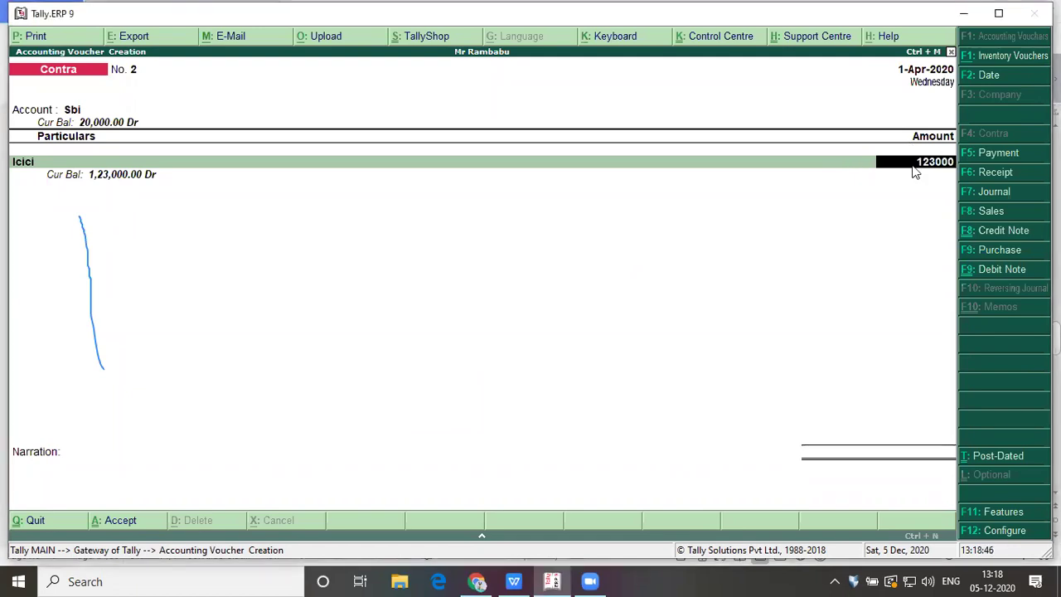
# Step: Accept the Cheque allocation for Icici and the Cheque/DD allocation for Sbi, and save the contra voucher without a narration
pyautogui.press('Return')
pyautogui.press('Return')
pyautogui.press('Return')
pyautogui.press('Return')
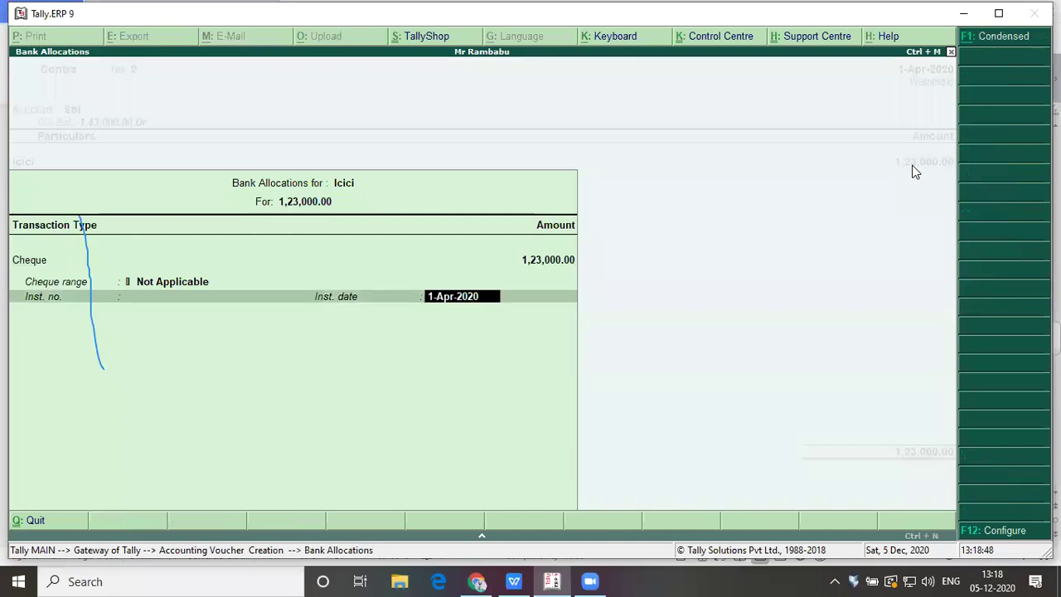
pyautogui.press('Return')
pyautogui.press('Return')
pyautogui.press('Return')
pyautogui.press('Return')
pyautogui.press('Return')
pyautogui.press('Return')
pyautogui.press('Return')
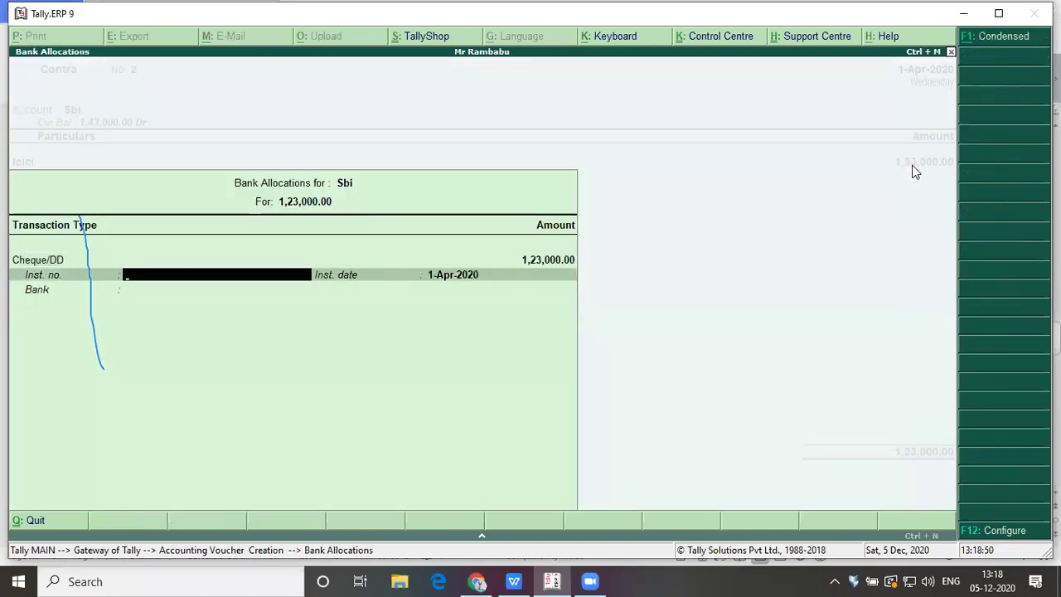
pyautogui.press('Return')
pyautogui.press('Return')
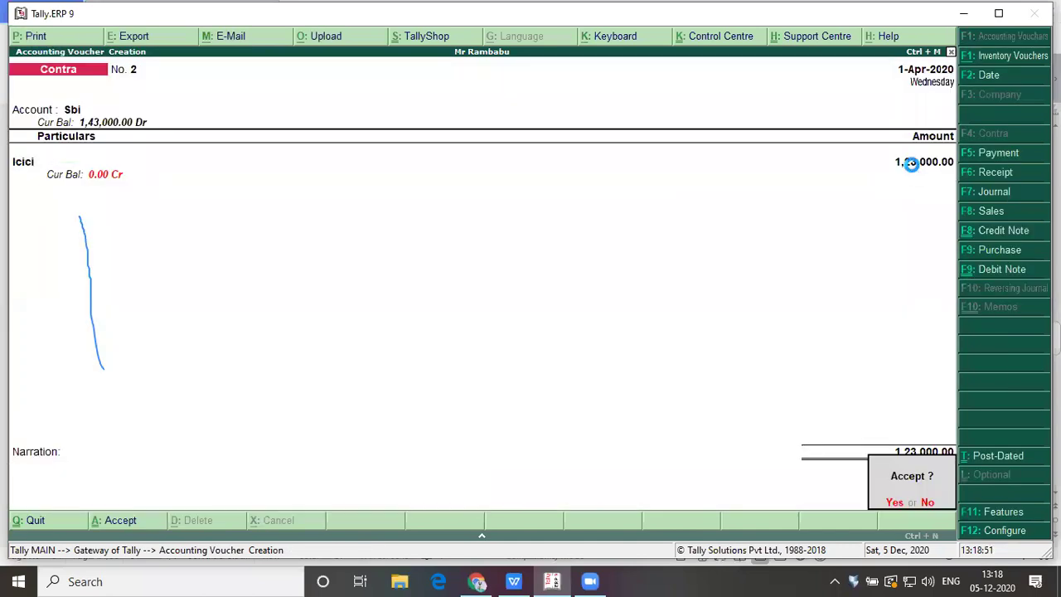
pyautogui.press('Return')
# Step: Read transaction 13, the SBI cash withdrawal, in the document, set the new contra voucher's account to Cash and enter Sbi for 1,00,000
pyautogui.hotkey('alt', 'Tab')
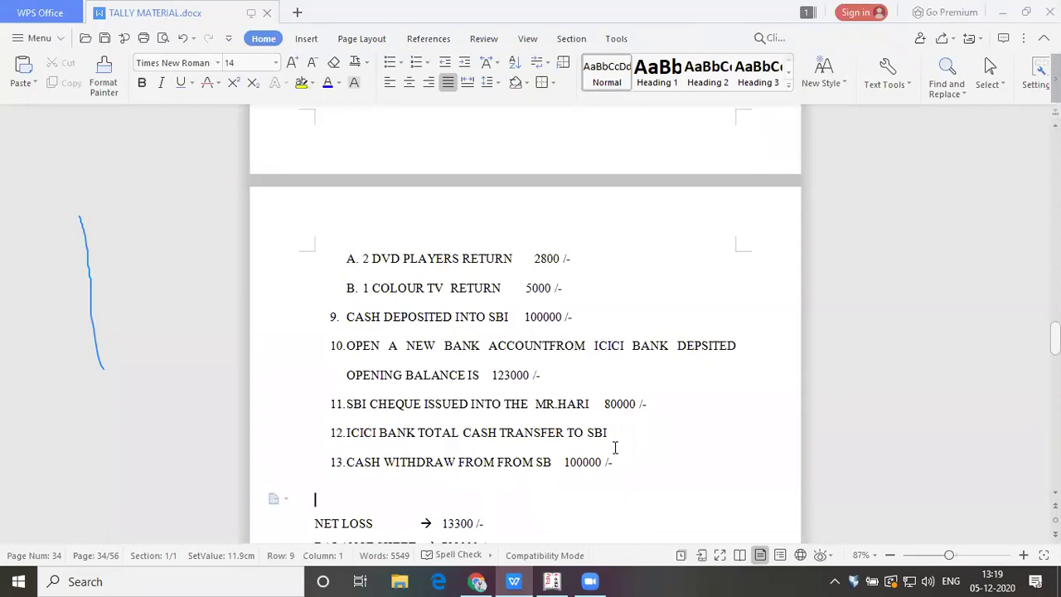
pyautogui.hotkey('alt', 'Tab')
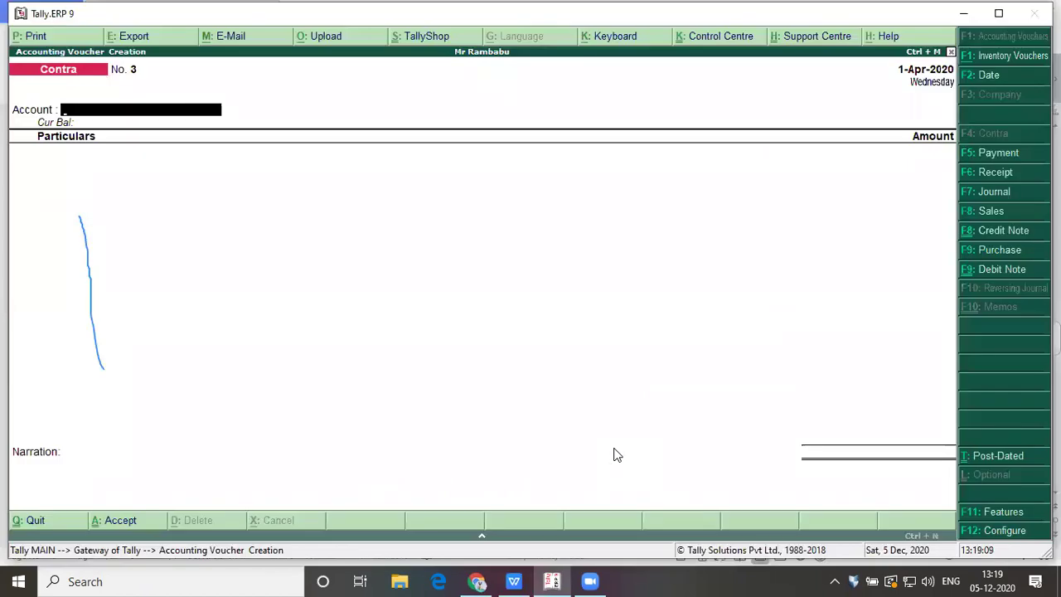
pyautogui.write('Cas')
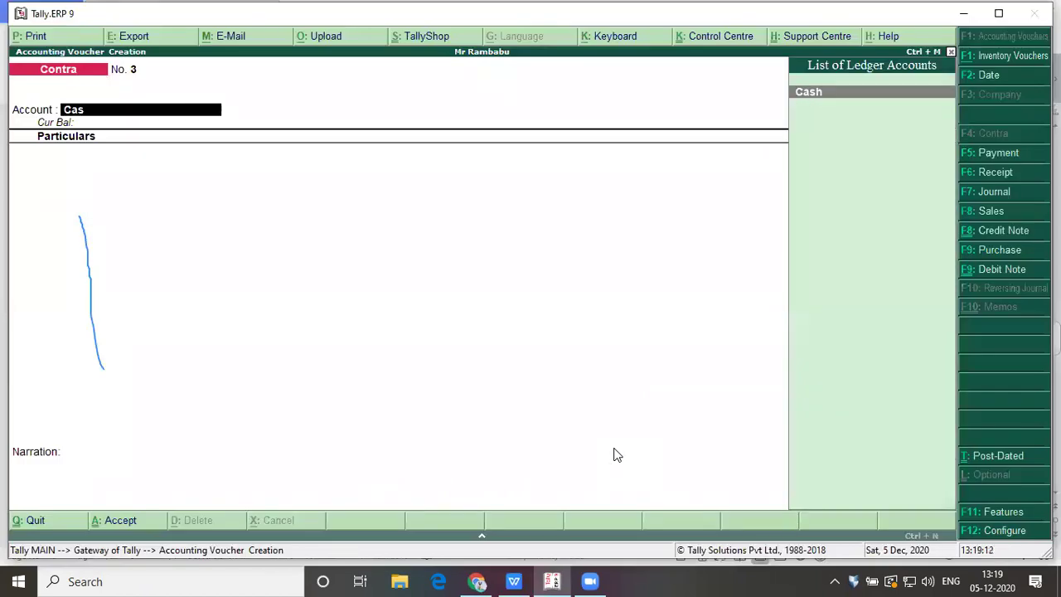
pyautogui.press('Return')
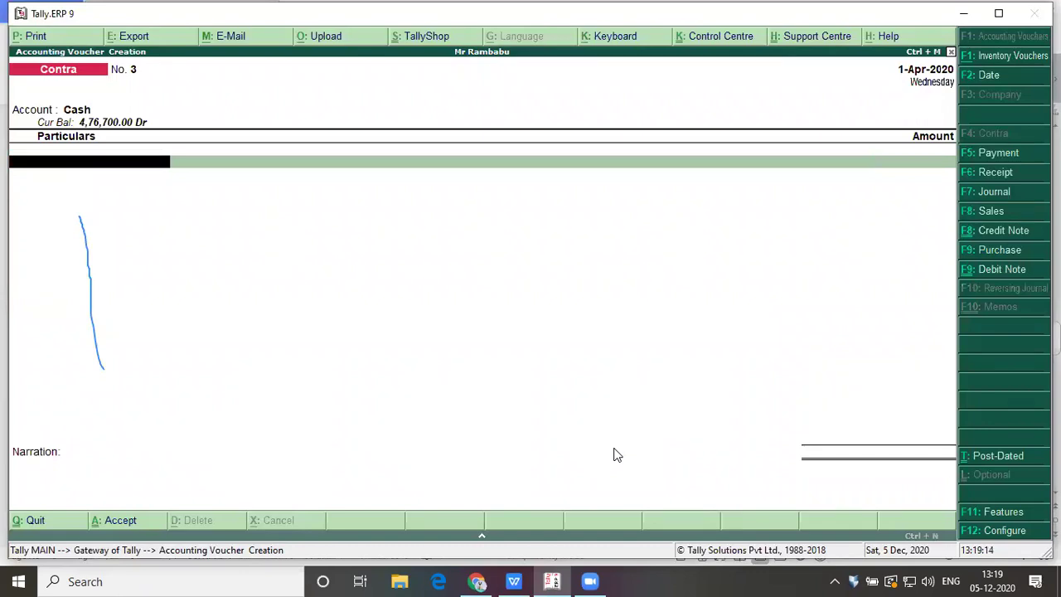
pyautogui.write('Sb')
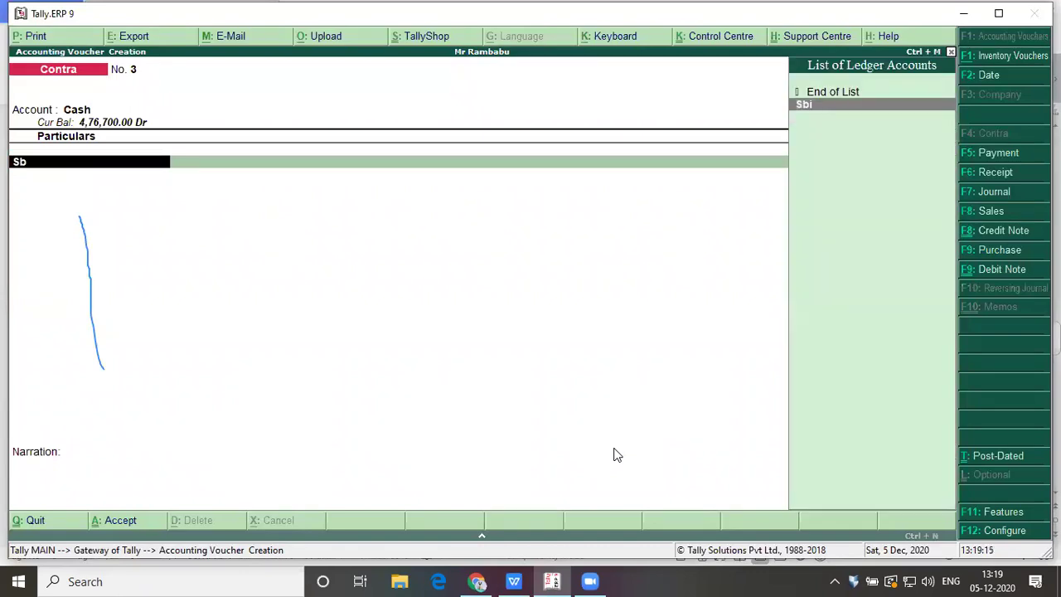
pyautogui.press('Return')
pyautogui.write('100000')
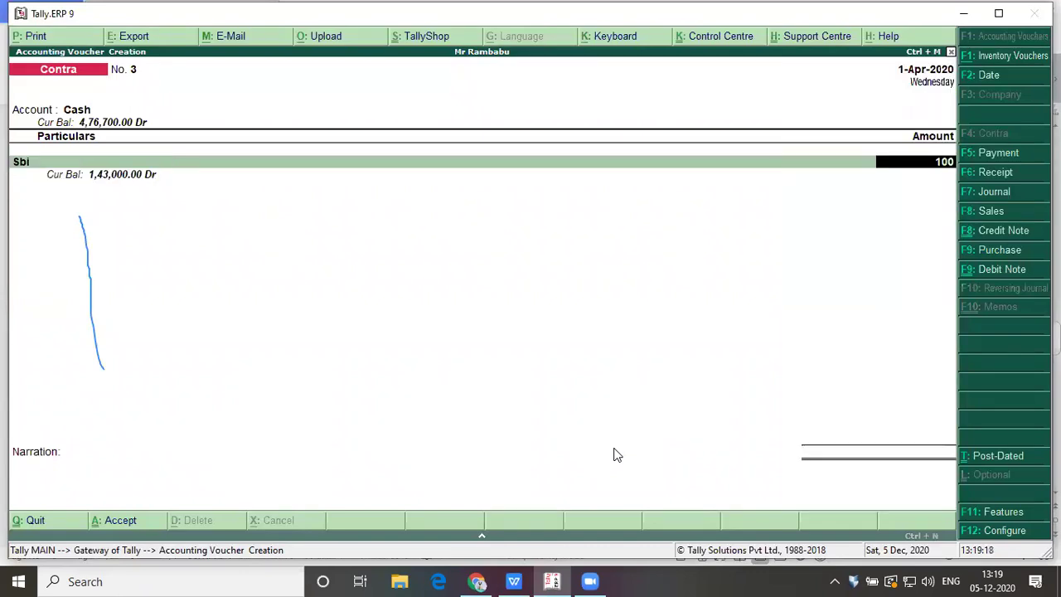
pyautogui.press('Return')
pyautogui.press('Return')
pyautogui.press('Return')
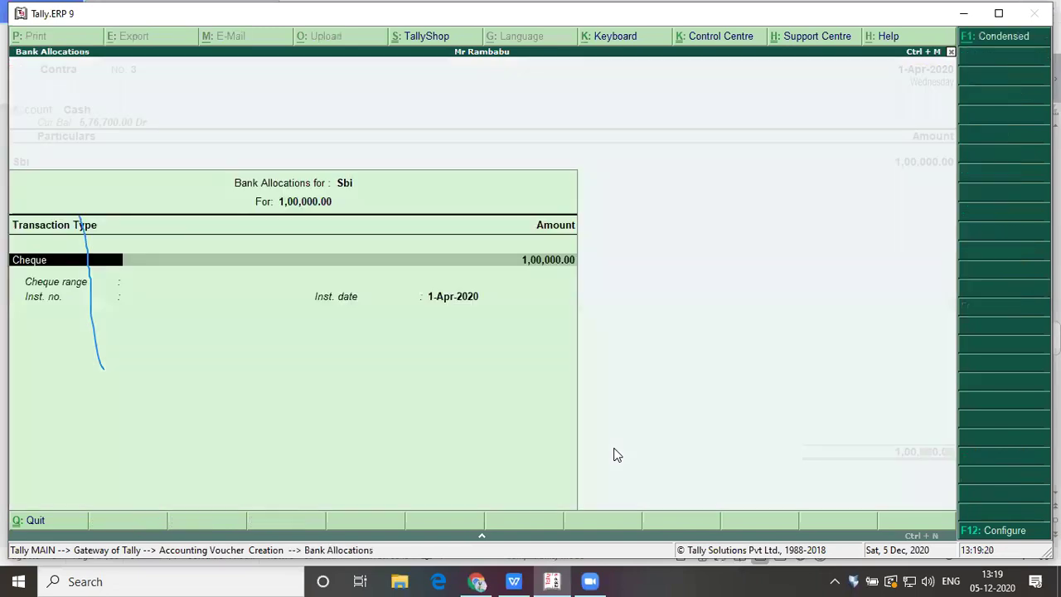
# Step: Accept the Cheque allocation for Sbi, save the contra voucher without a narration, and review the transaction list in the document
pyautogui.press('Return')
pyautogui.press('Return')
pyautogui.press('Return')
pyautogui.press('Return')
pyautogui.hotkey('alt', 'Tab')
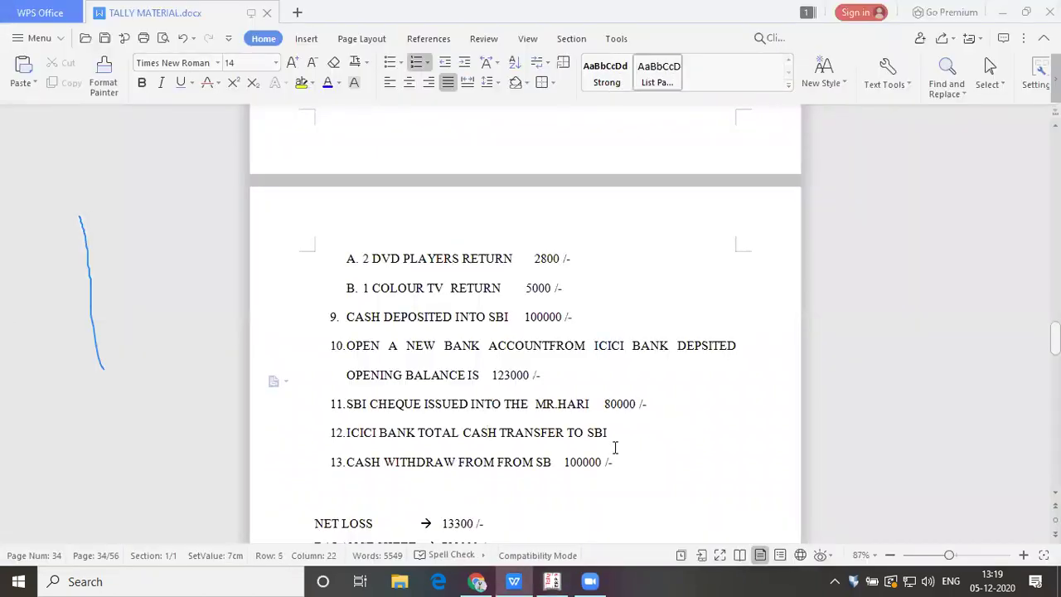
pyautogui.scroll(2, 615, 448)
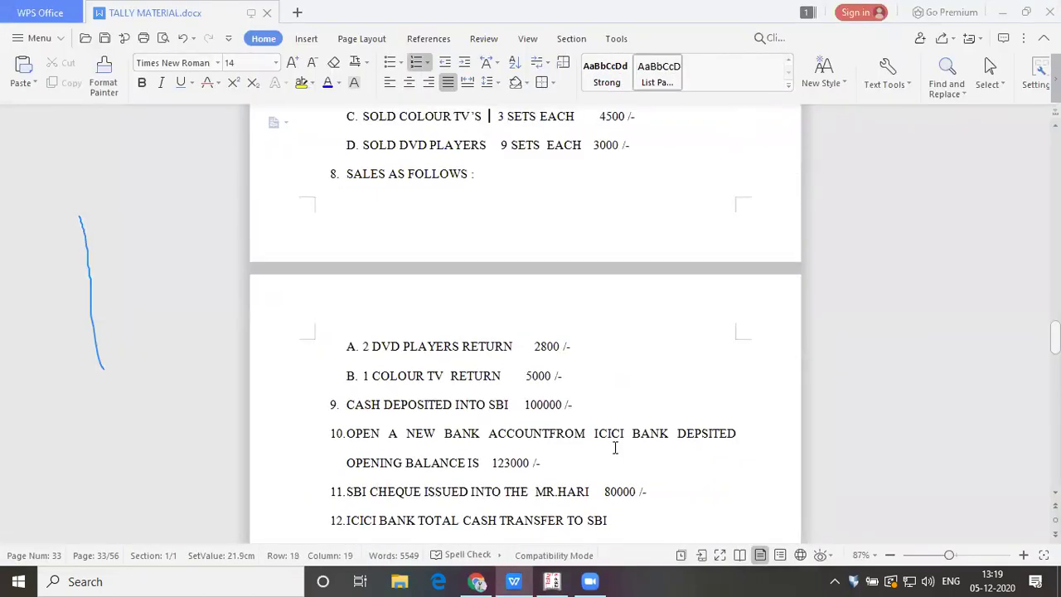
pyautogui.press('Up')
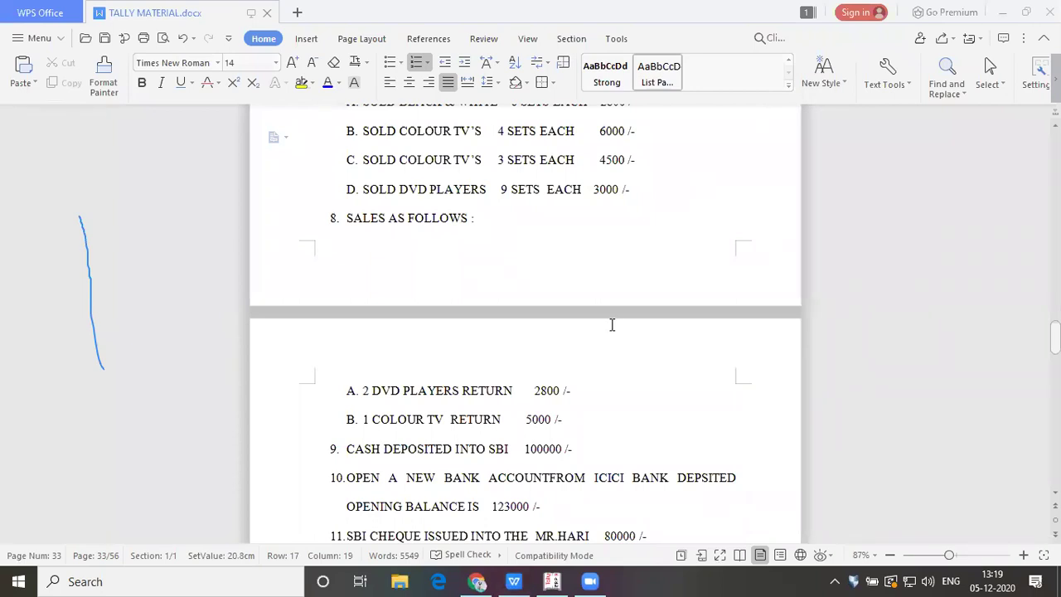
# Step: Return to Tally, leave voucher entry and open the Balance Sheet to examine the Current Assets and Profit & Loss A/c lines
pyautogui.hotkey('alt', 'Tab')
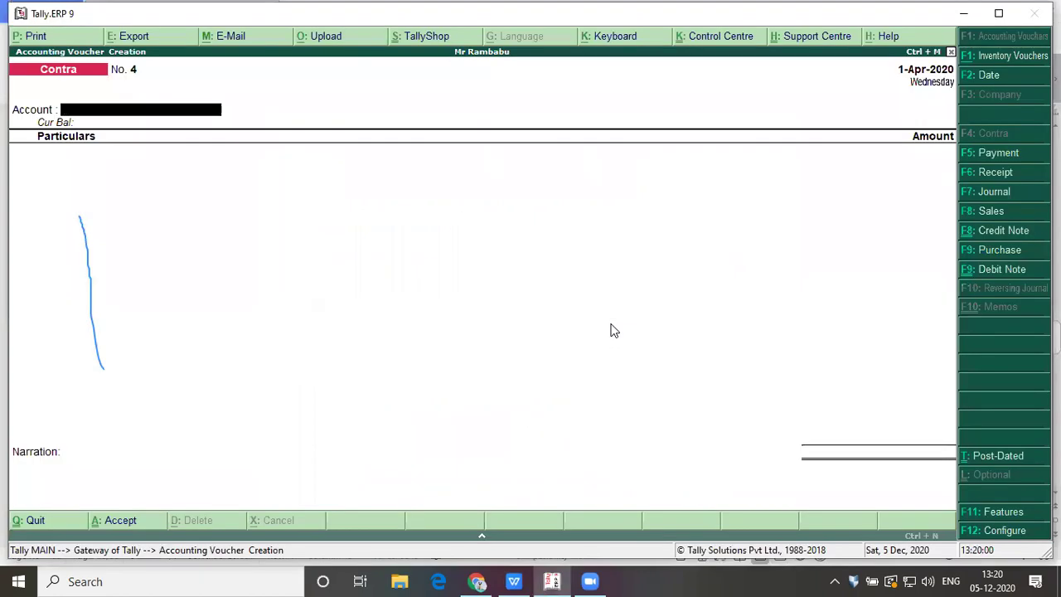
pyautogui.press('Escape')
pyautogui.press('y')
pyautogui.press('Down')
pyautogui.press('Down')
pyautogui.press('Down')
pyautogui.press('Down')
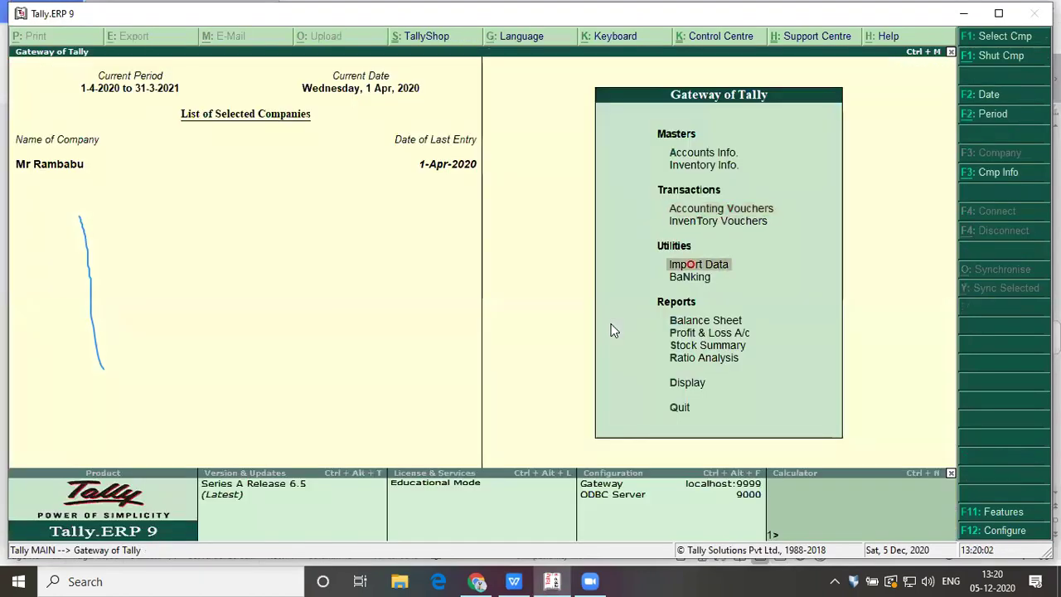
pyautogui.press('Return')
pyautogui.press('Down')
pyautogui.press('Right')
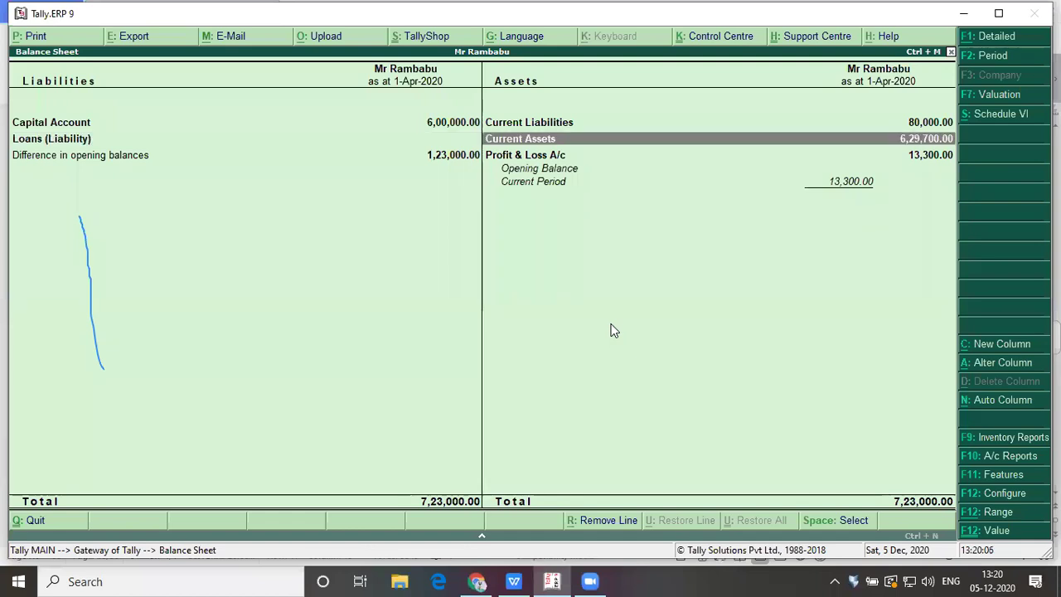
pyautogui.press('Down')
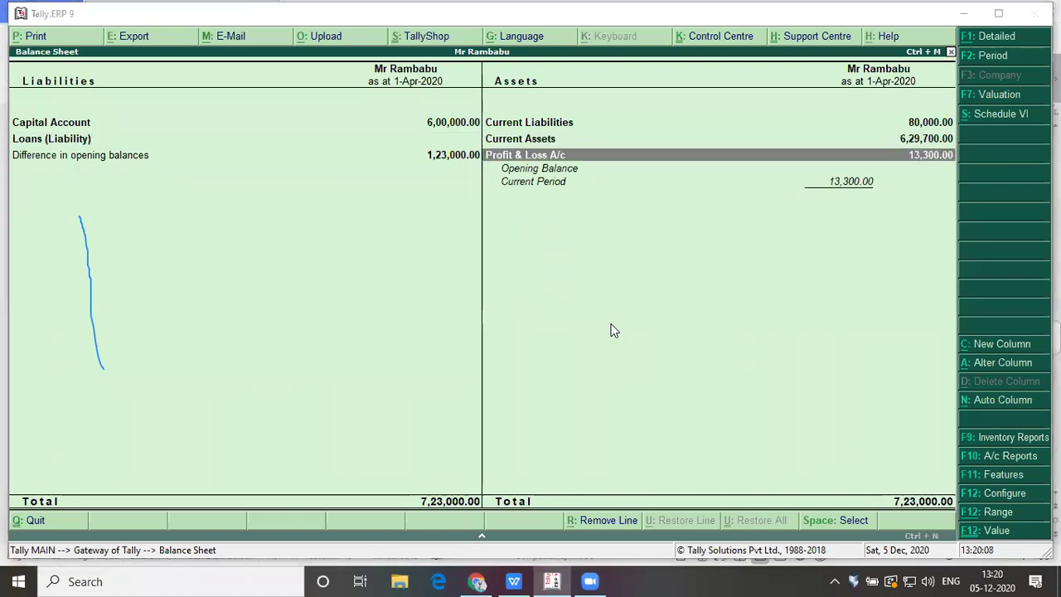
# Step: Compare the net loss and balance sheet answers at the end of the document's problem with the Balance Sheet in Tally
pyautogui.hotkey('alt', 'Tab')
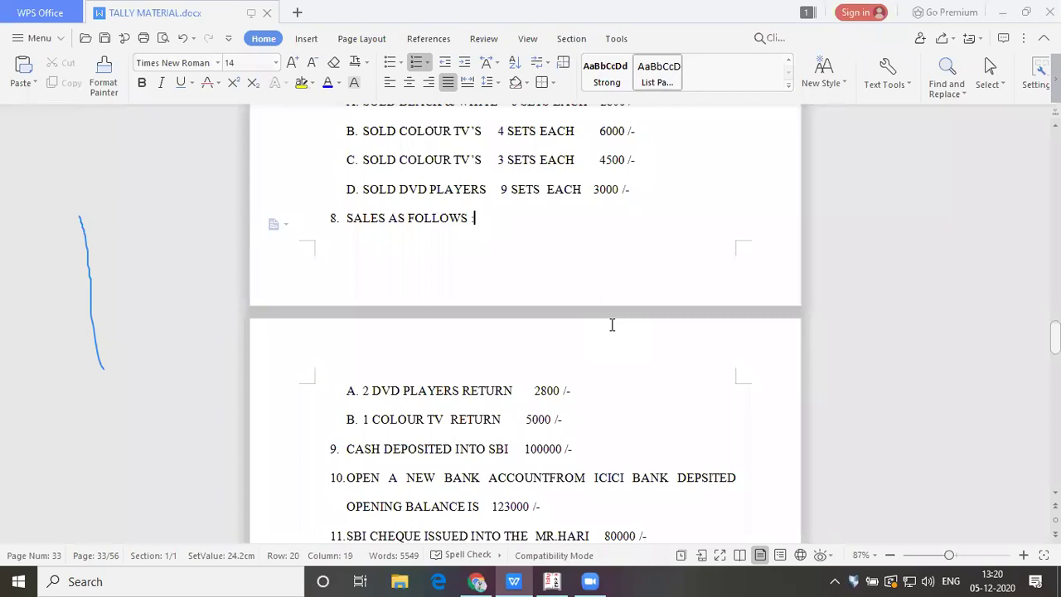
pyautogui.press('Down')
pyautogui.press('Down')
pyautogui.press('Down')
pyautogui.press('Down')
pyautogui.press('Down')
pyautogui.press('Down')
pyautogui.press('Down')
pyautogui.press('Down')
pyautogui.press('Down')
pyautogui.press('Down')
pyautogui.press('Down')
pyautogui.press('Down')
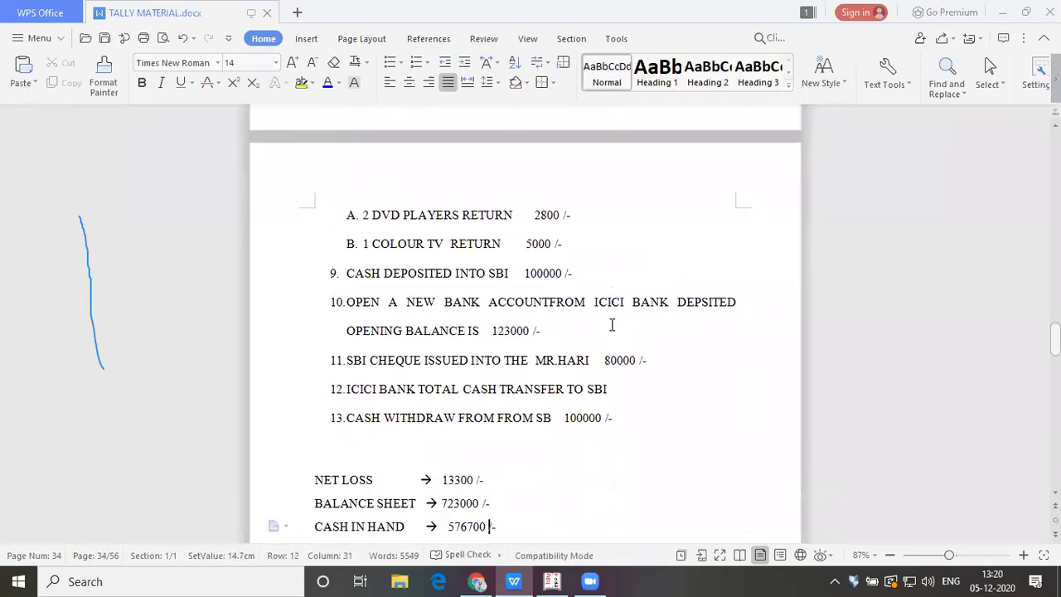
pyautogui.doubleClick(459, 481)
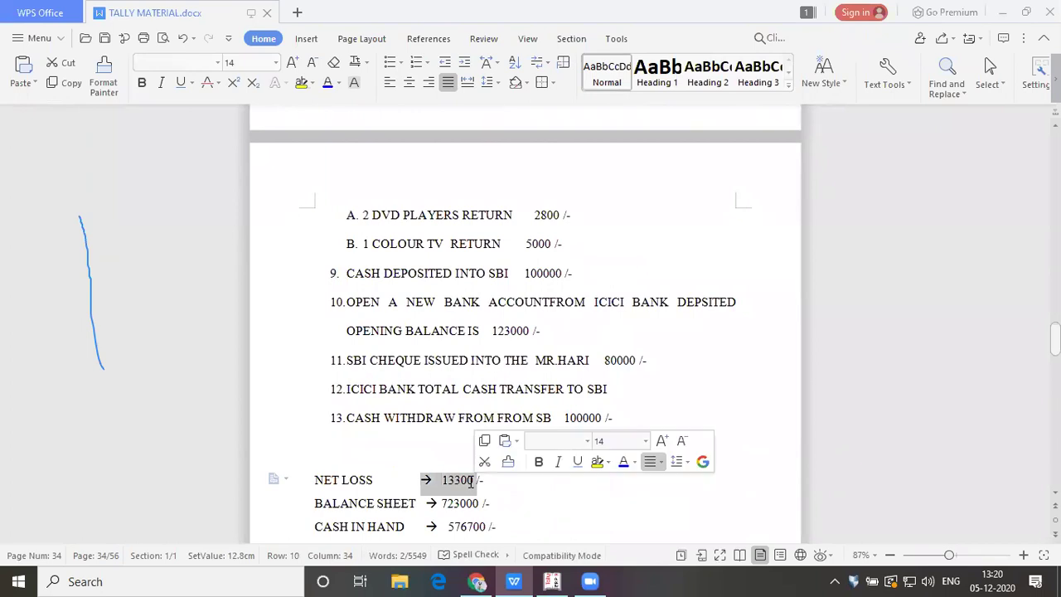
pyautogui.hotkey('alt', 'Tab')
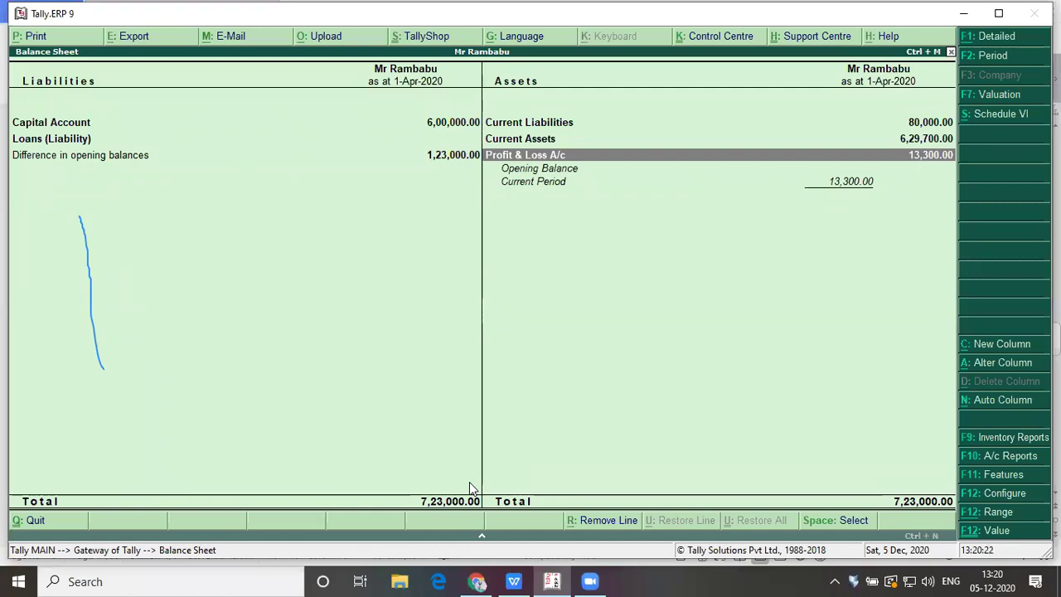
pyautogui.hotkey('alt', 'Tab')
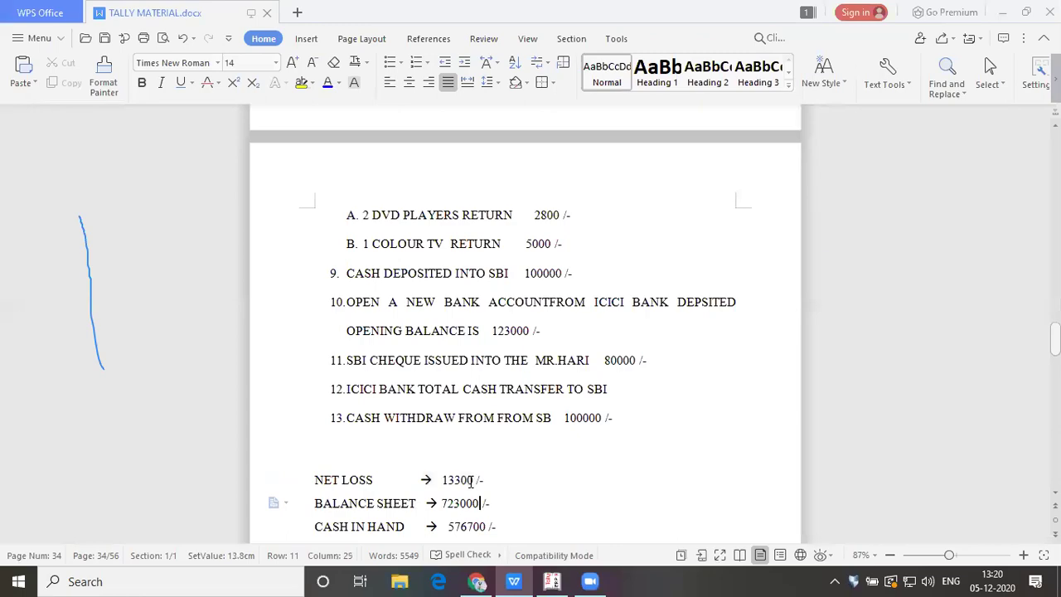
pyautogui.hotkey('alt', 'Tab')
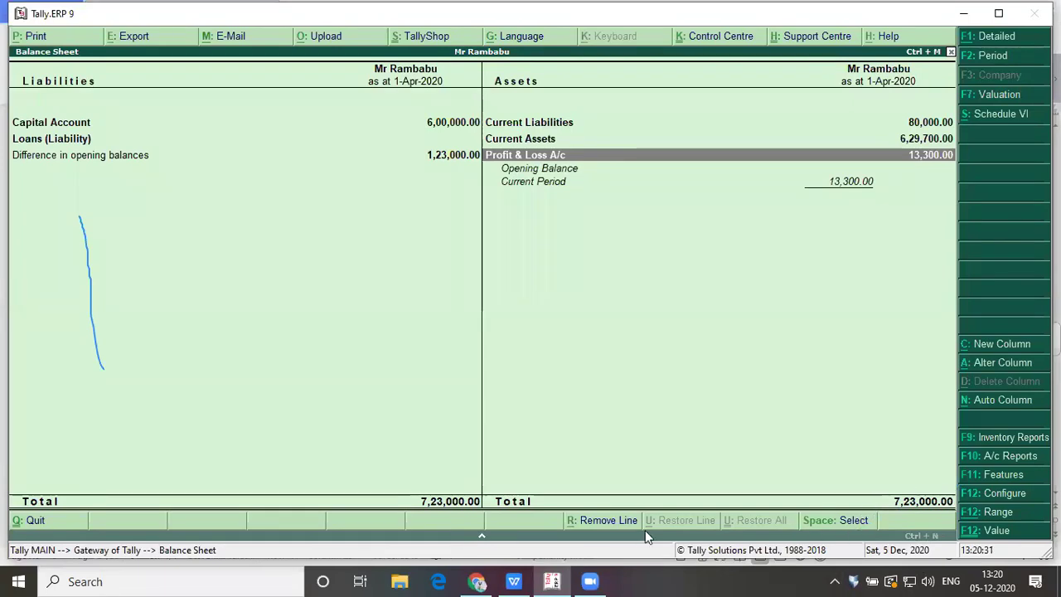
# Step: Read the cash in hand answer in the document and open the Current Assets group summary in Tally to find Cash-in-Hand
pyautogui.hotkey('alt', 'Tab')
pyautogui.scroll(-1, 642, 531)
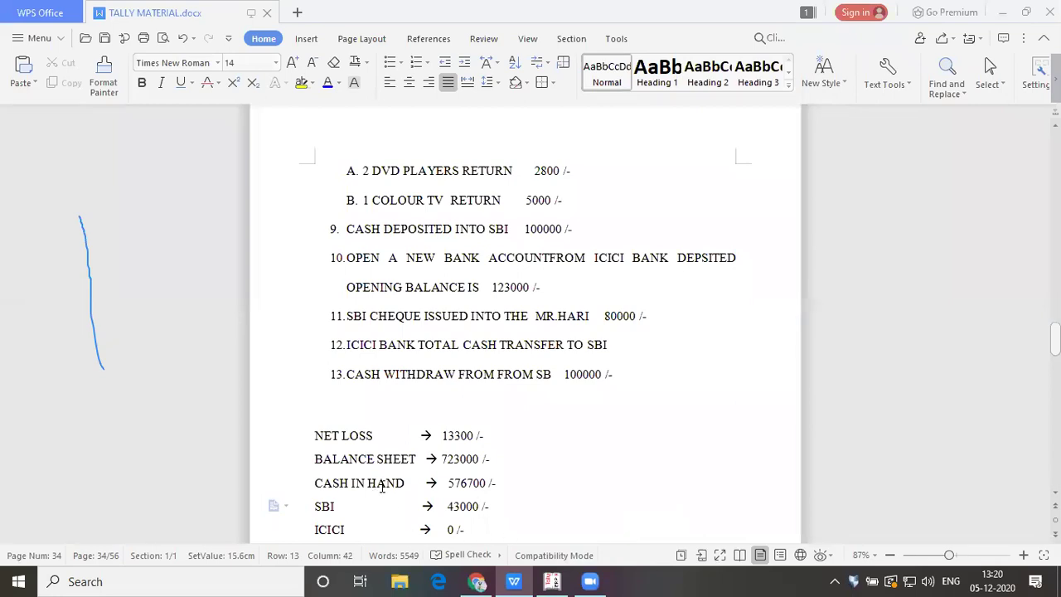
pyautogui.hotkey('alt', 'Tab')
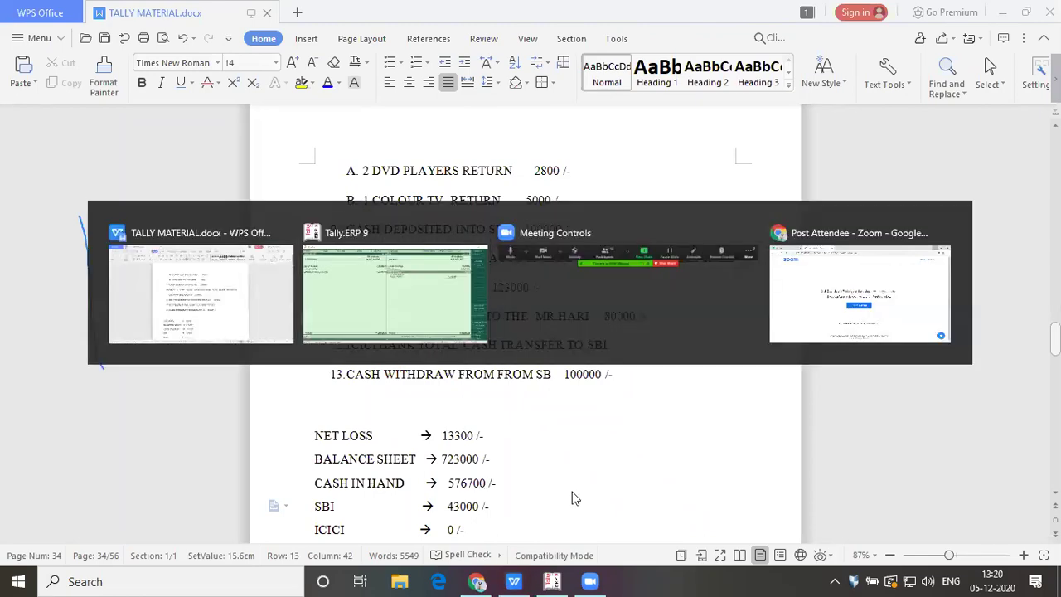
pyautogui.press('Up')
pyautogui.press('Up')
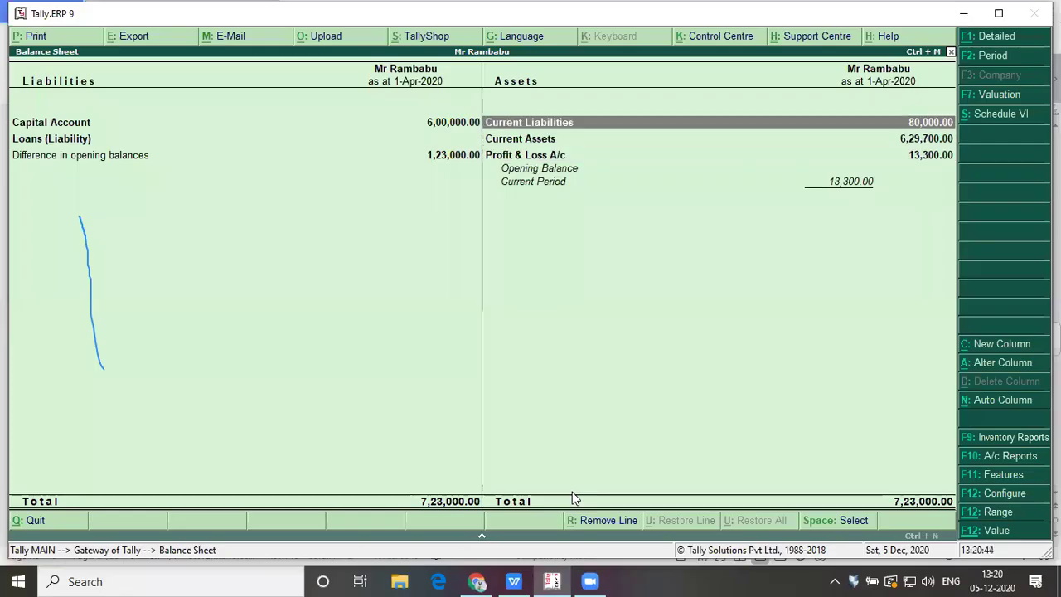
pyautogui.press('Down')
pyautogui.press('Down')
pyautogui.press('Up')
pyautogui.press('Return')
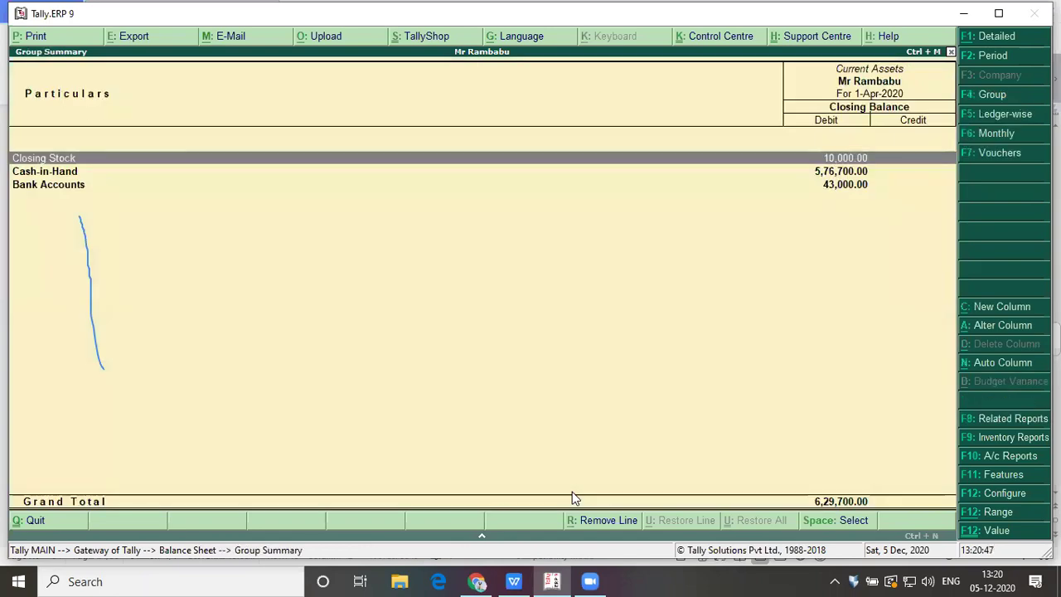
pyautogui.press('Down')
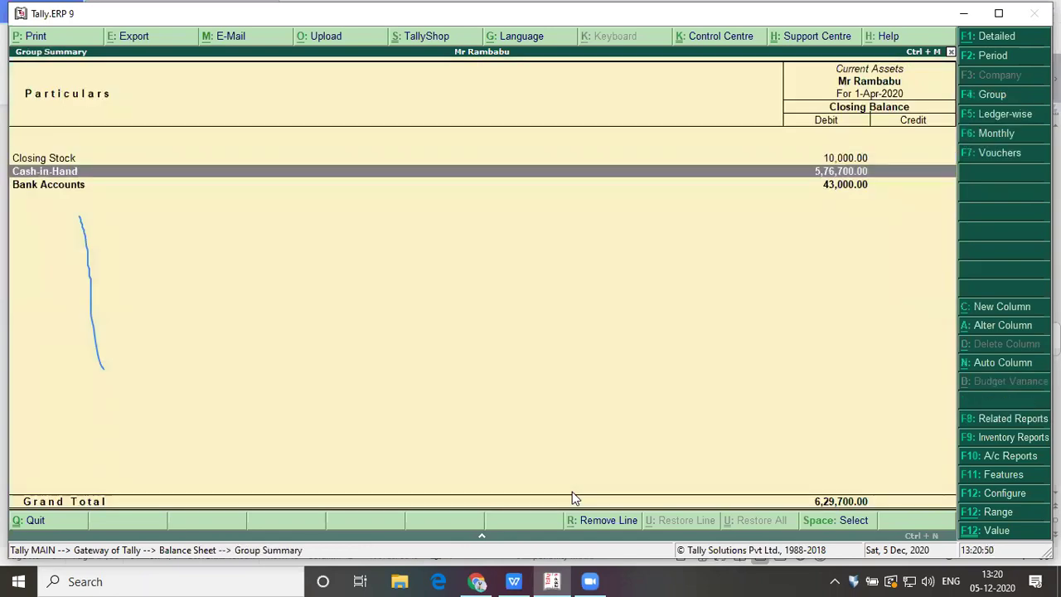
# Step: Compare the document's cash in hand, SBI and ICICI answers with the Cash-in-Hand and Bank Accounts balances in Tally
pyautogui.hotkey('alt', 'Tab')
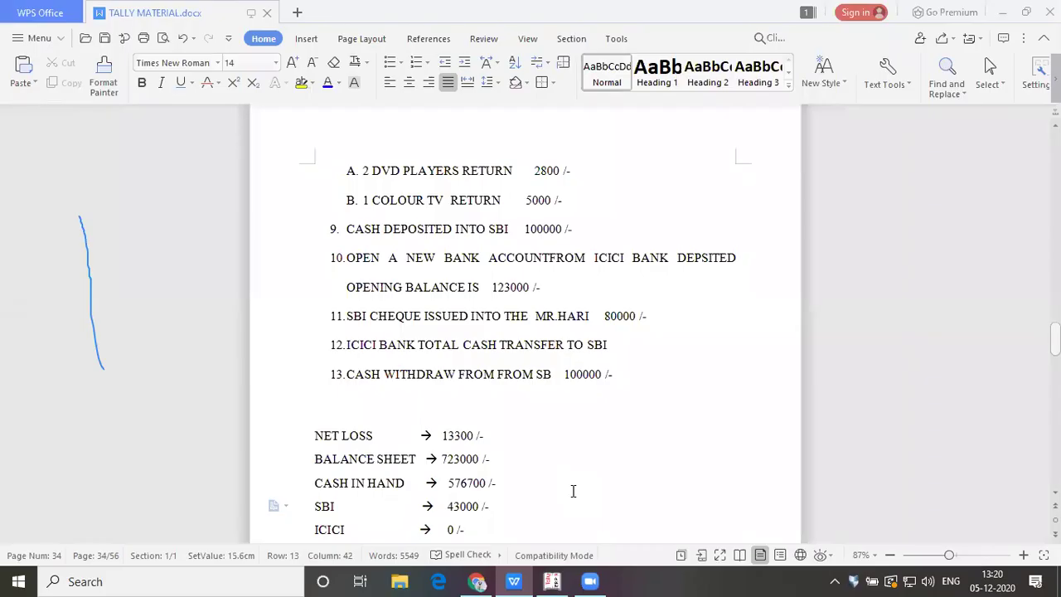
pyautogui.moveTo(449, 483); pyautogui.dragTo(494, 489)
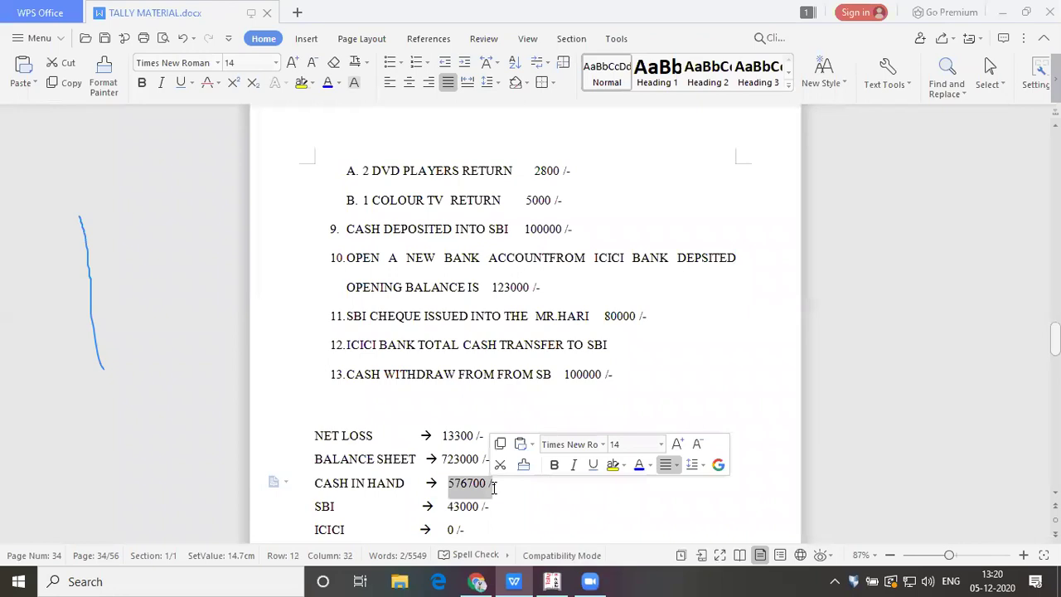
pyautogui.press('Down')
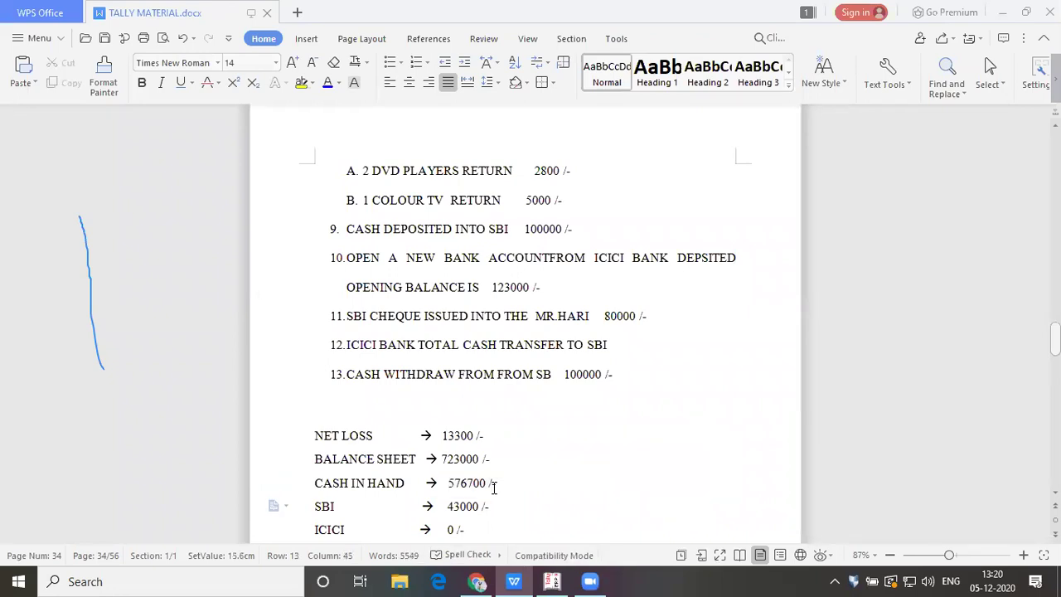
pyautogui.hotkey('alt', 'Tab')
pyautogui.press('Down')
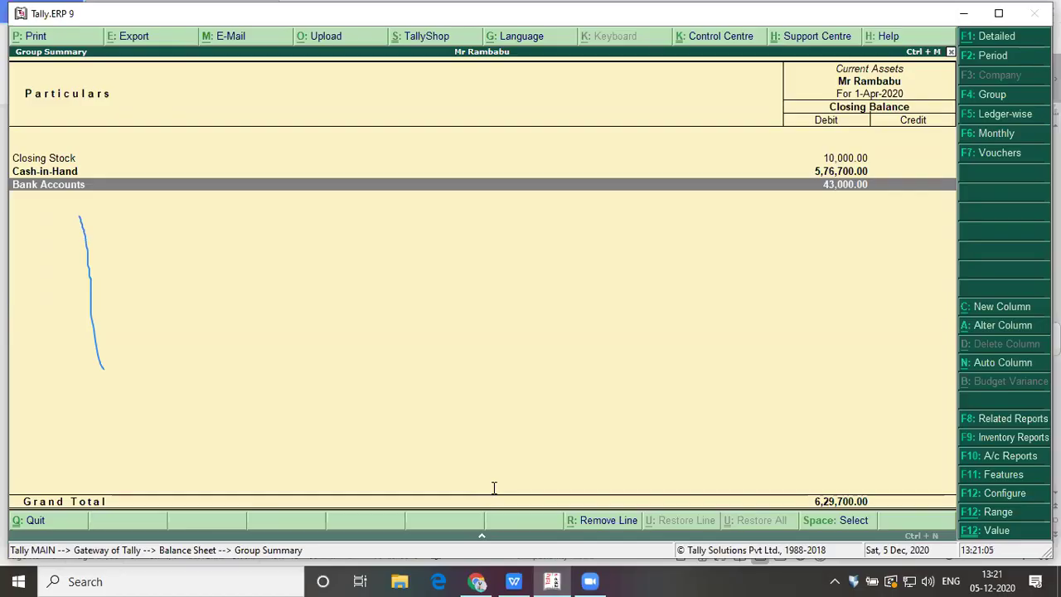
pyautogui.hotkey('alt', 'Tab')
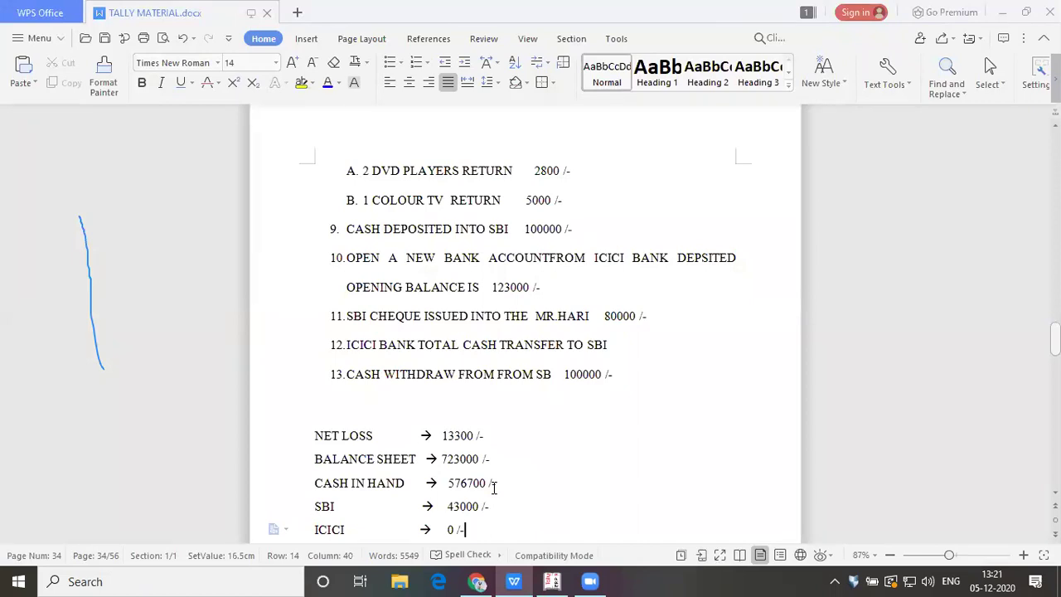
pyautogui.hotkey('alt', 'Tab')
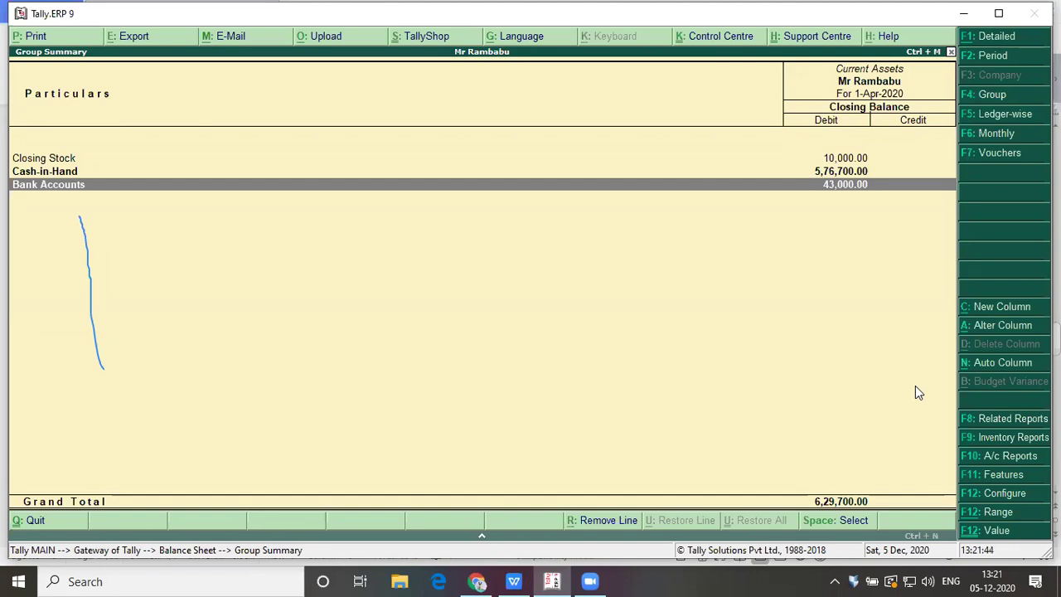
pyautogui.hotkey('alt', 'Tab')
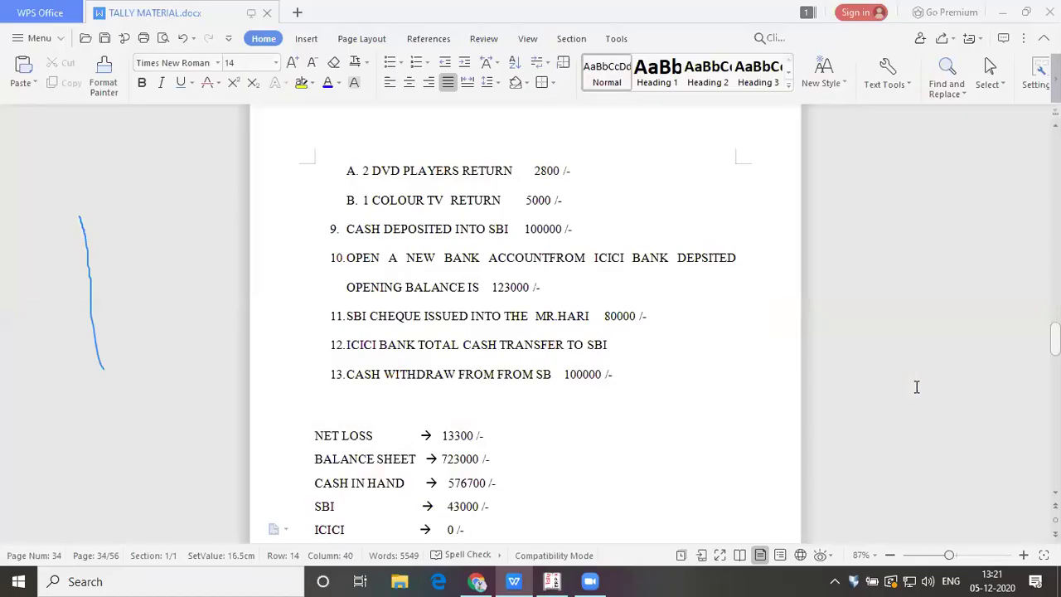